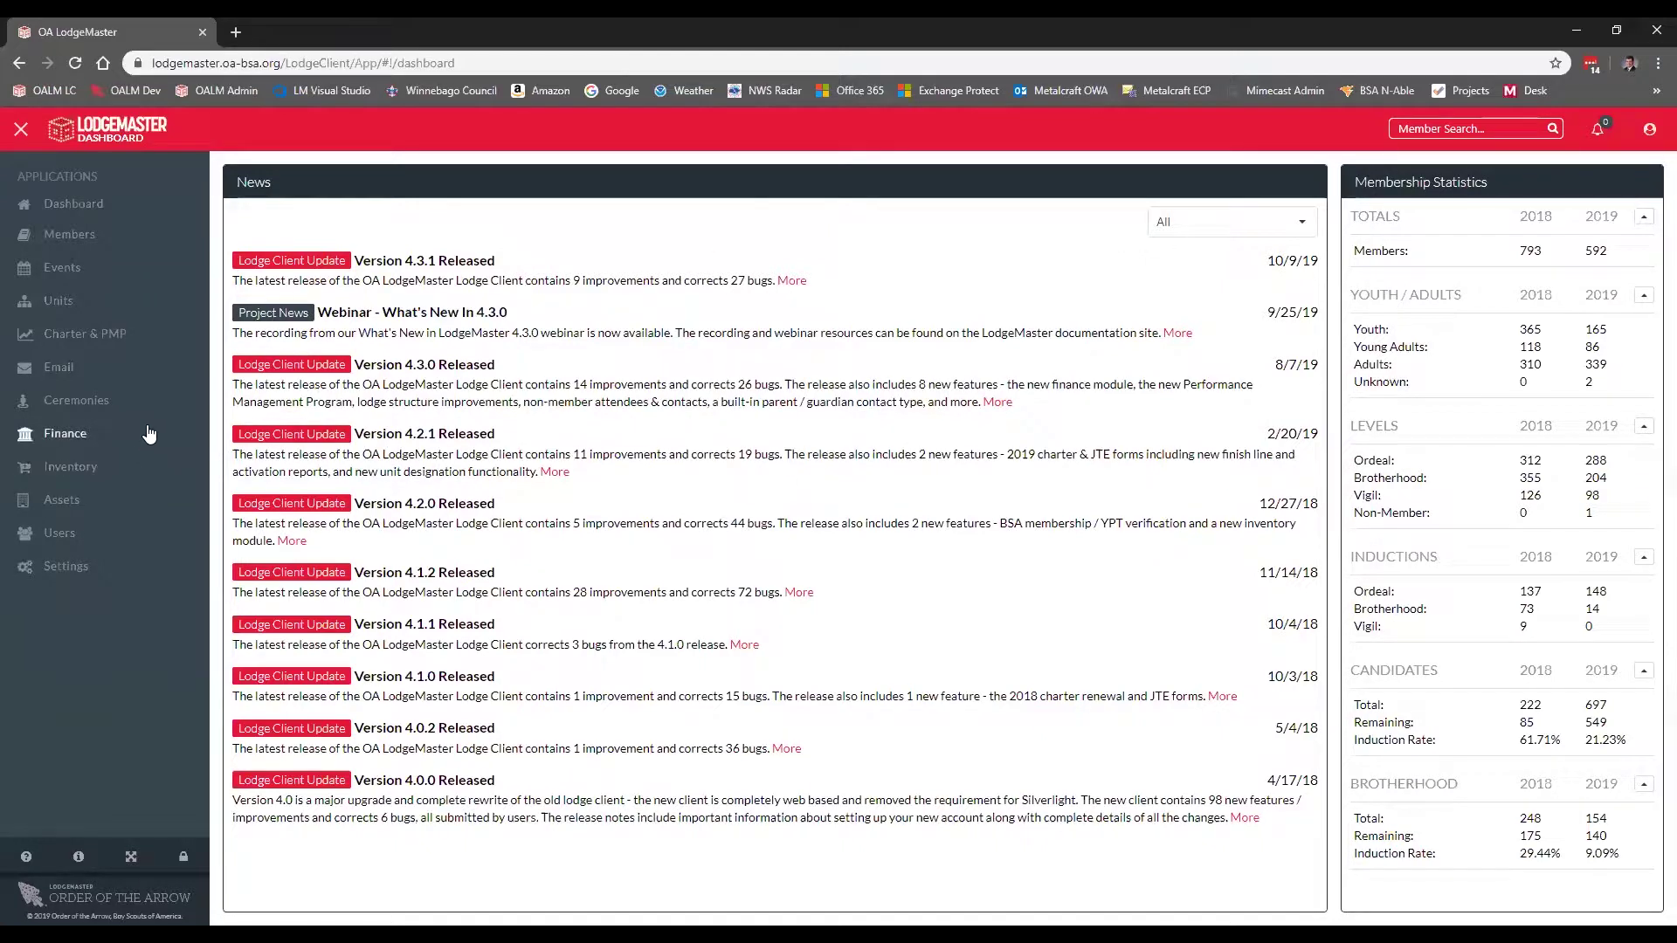
Go to the Finance Accounts page, which lists only the Special Events account with $500.00
{"action": "left_click", "coordinate": [65, 434]}
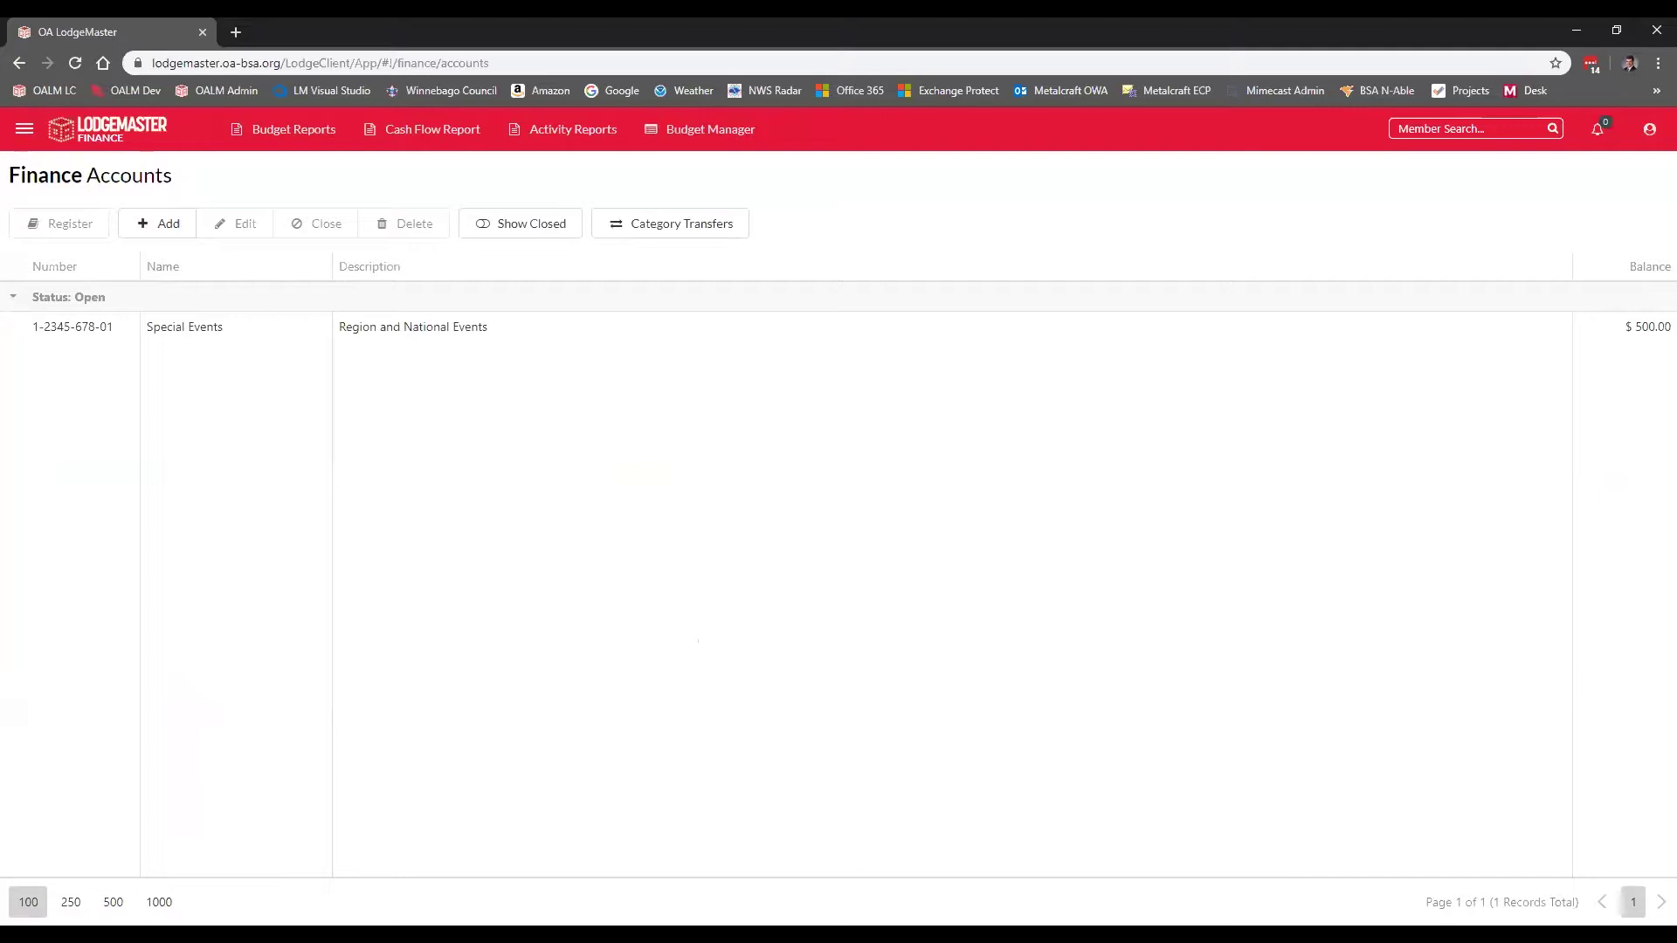
{"action": "left_click", "coordinate": [152, 229]}
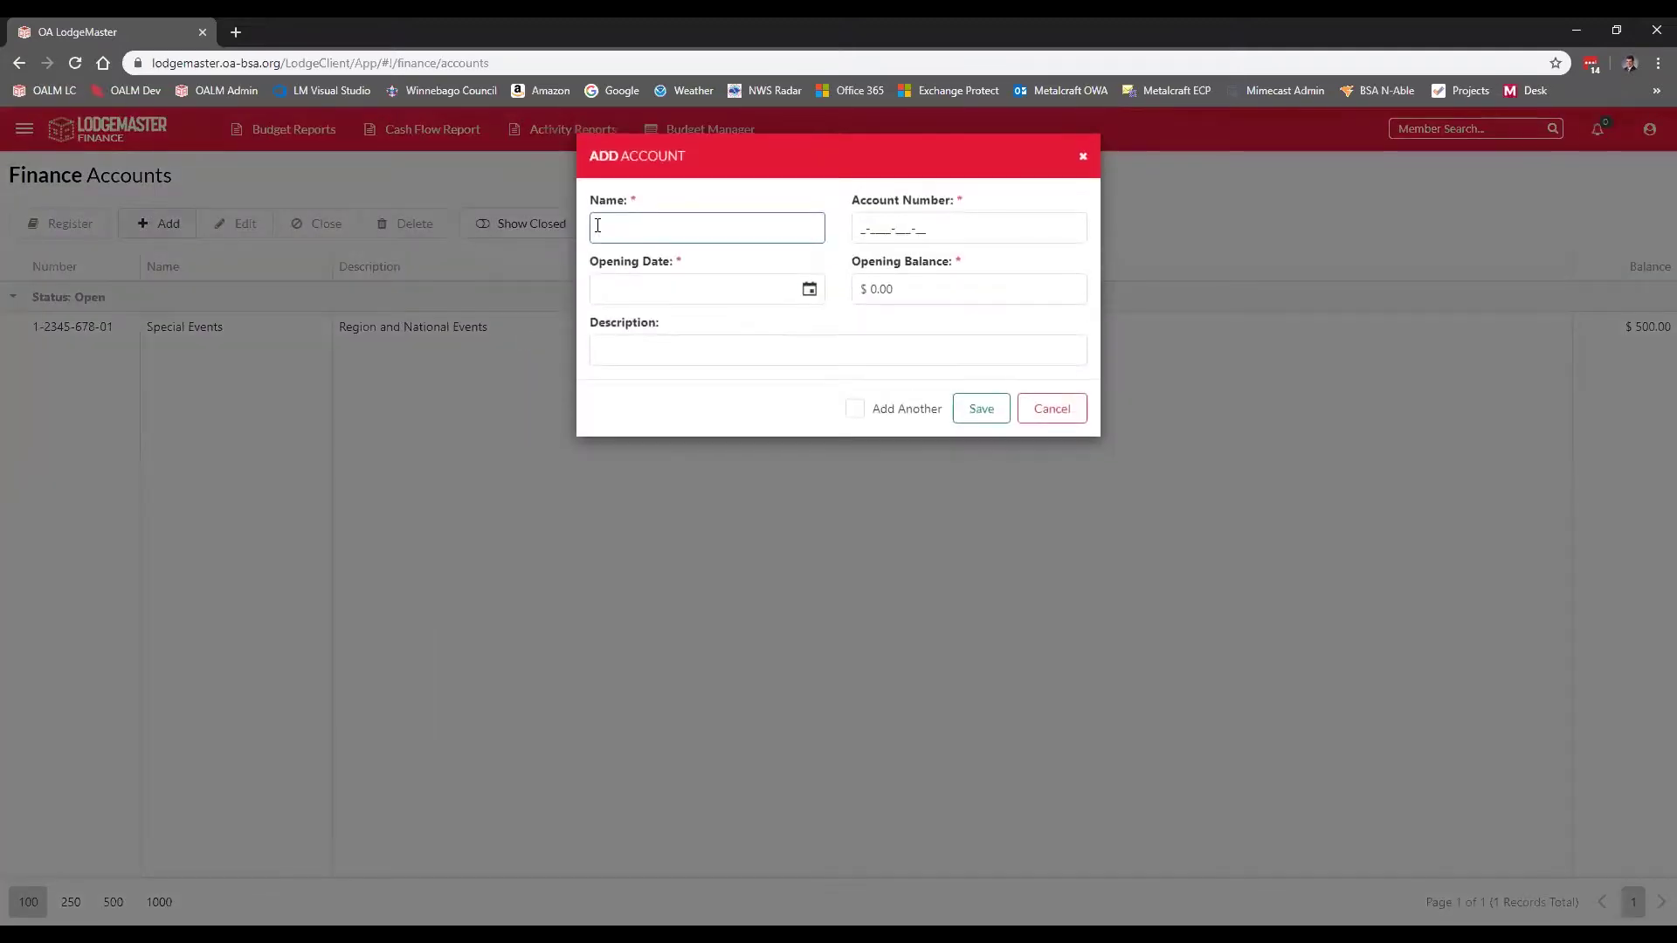
{"action": "key", "text": "Tab"}
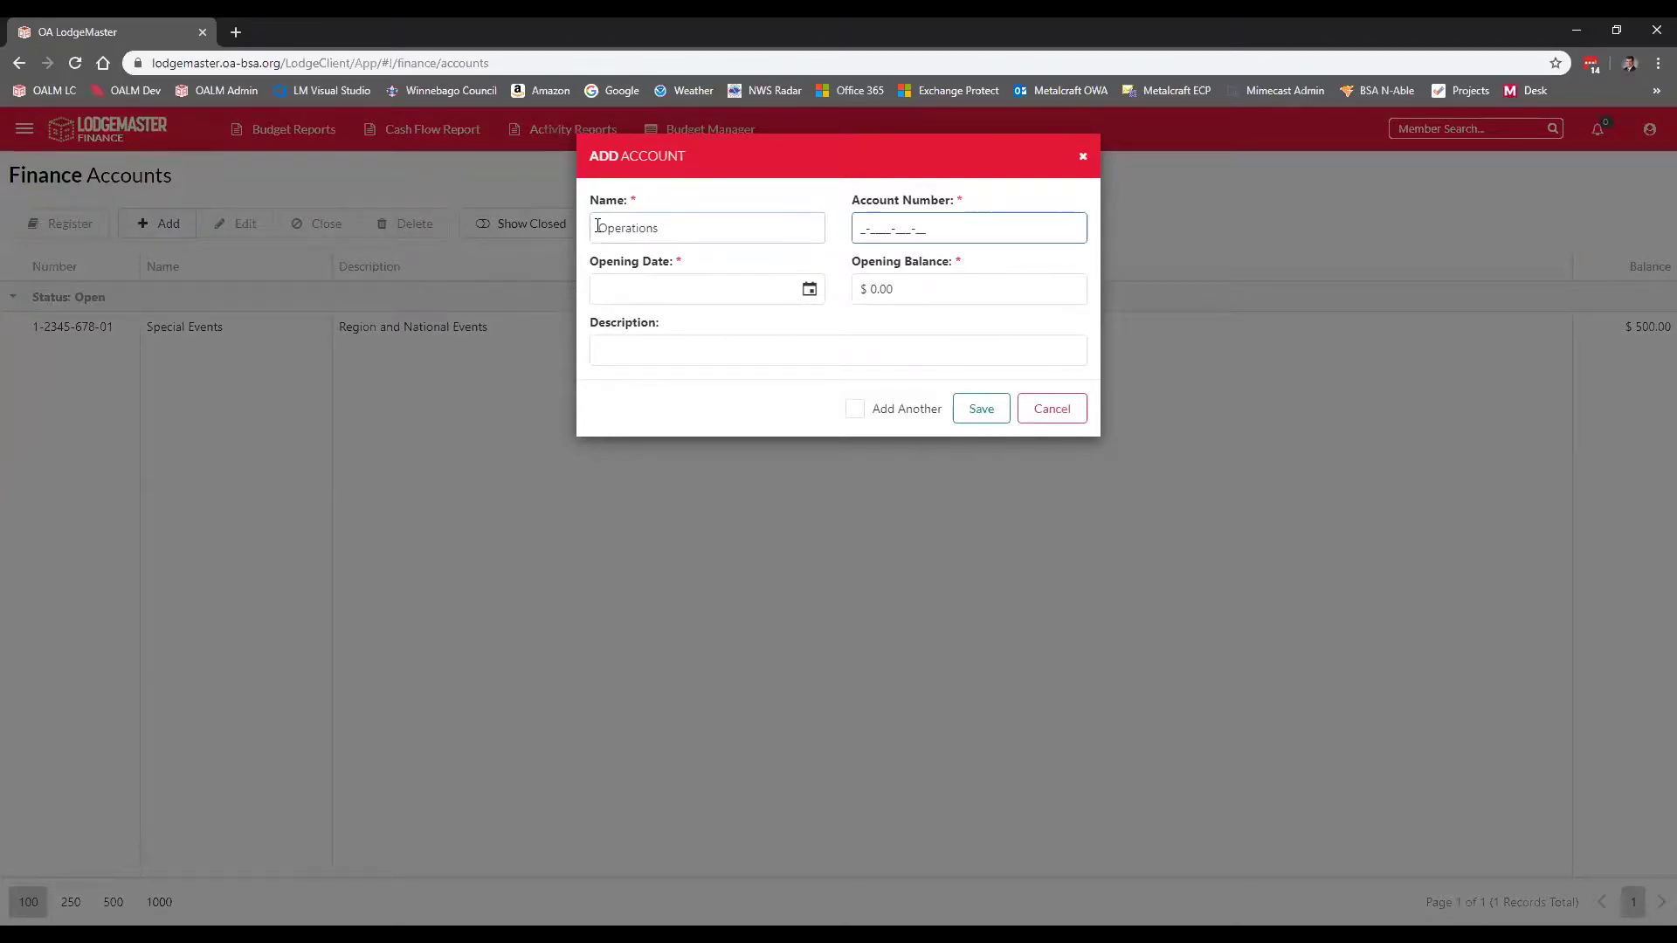
{"action": "left_click", "coordinate": [809, 289]}
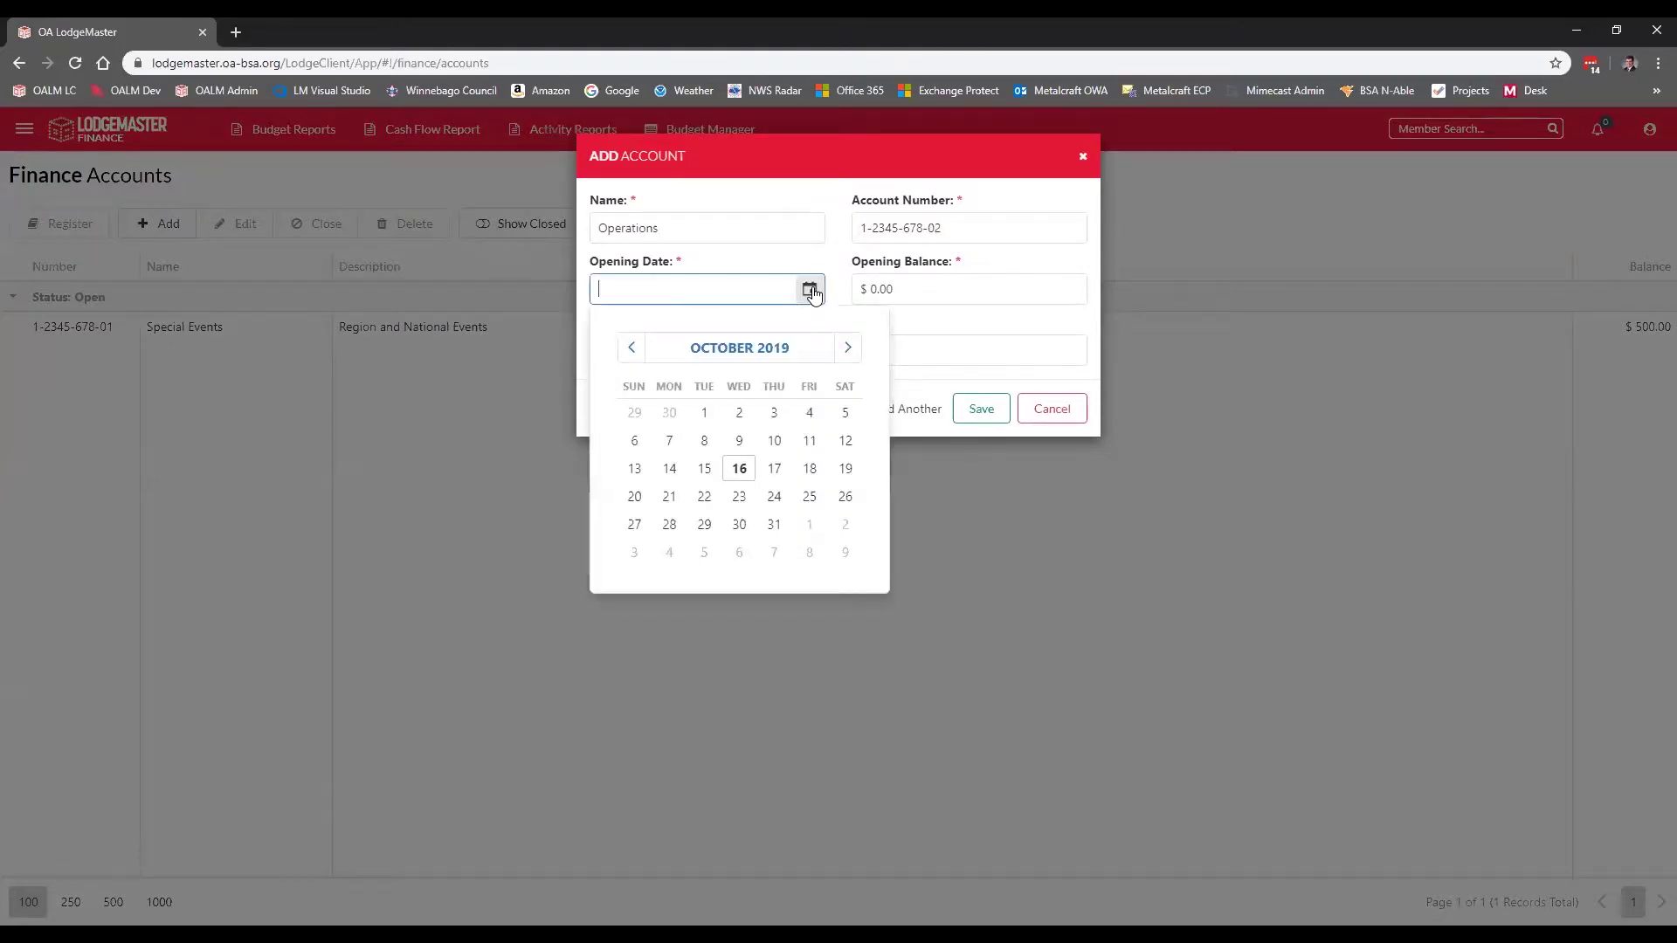
Give the account opening date 1/1/2019, balance $10,000, description 'General Lodge Ops Account', and save
{"action": "left_click", "coordinate": [707, 350]}
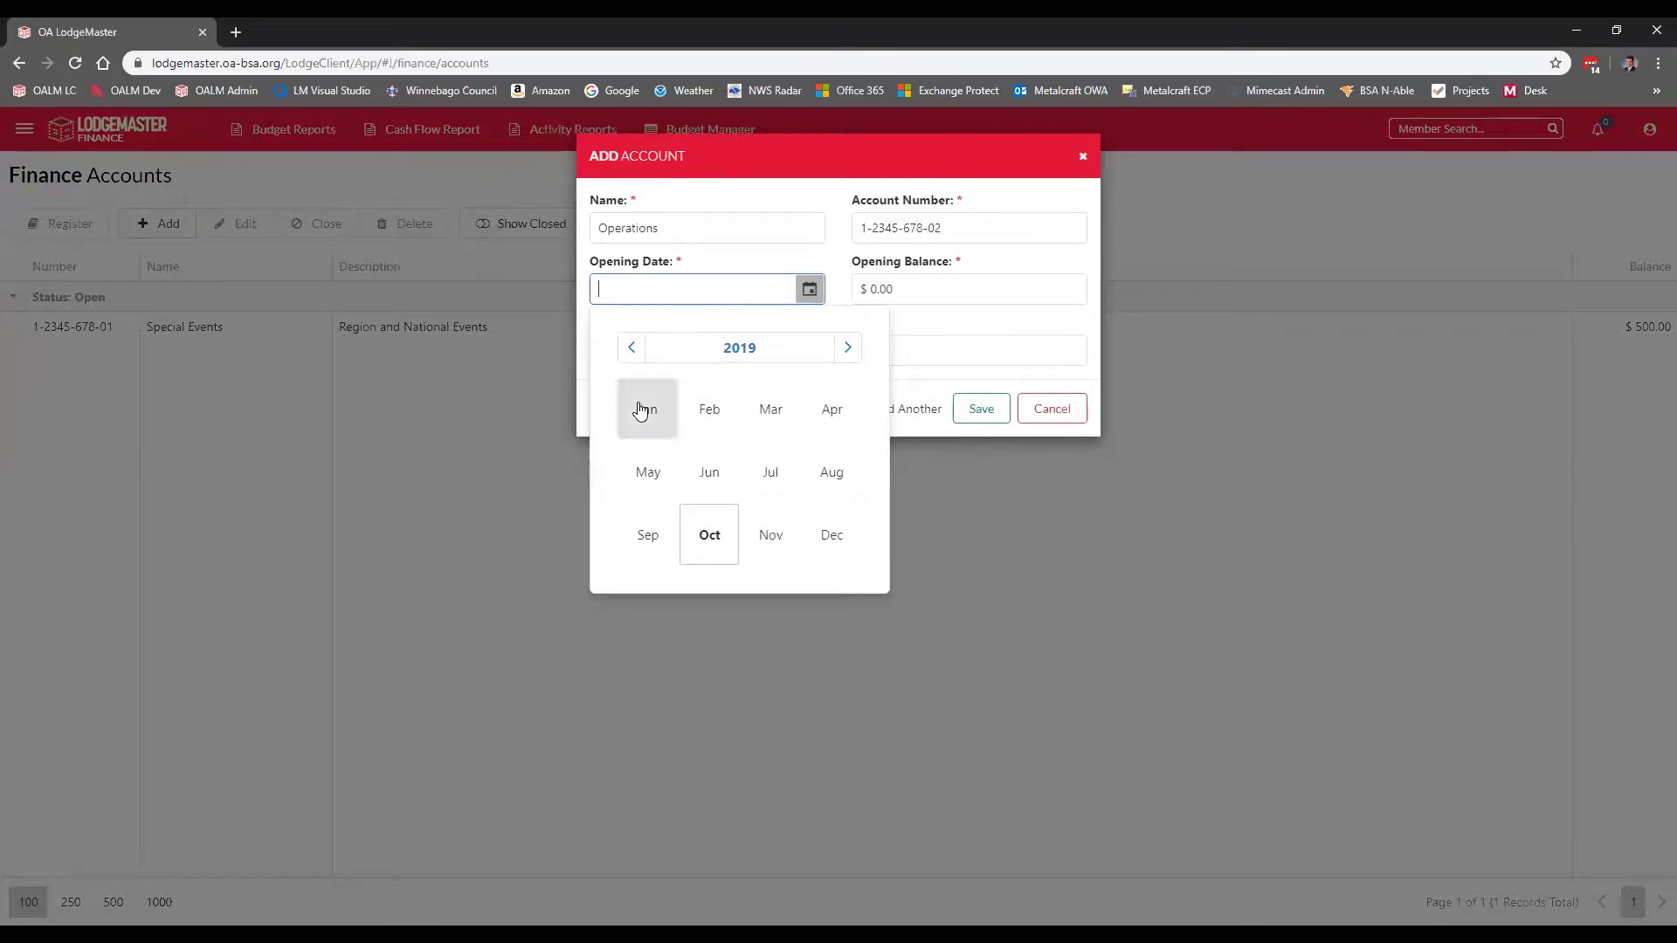
{"action": "left_click", "coordinate": [646, 412]}
{"action": "left_click", "coordinate": [703, 412]}
{"action": "left_click", "coordinate": [887, 287]}
{"action": "double_click", "coordinate": [888, 287]}
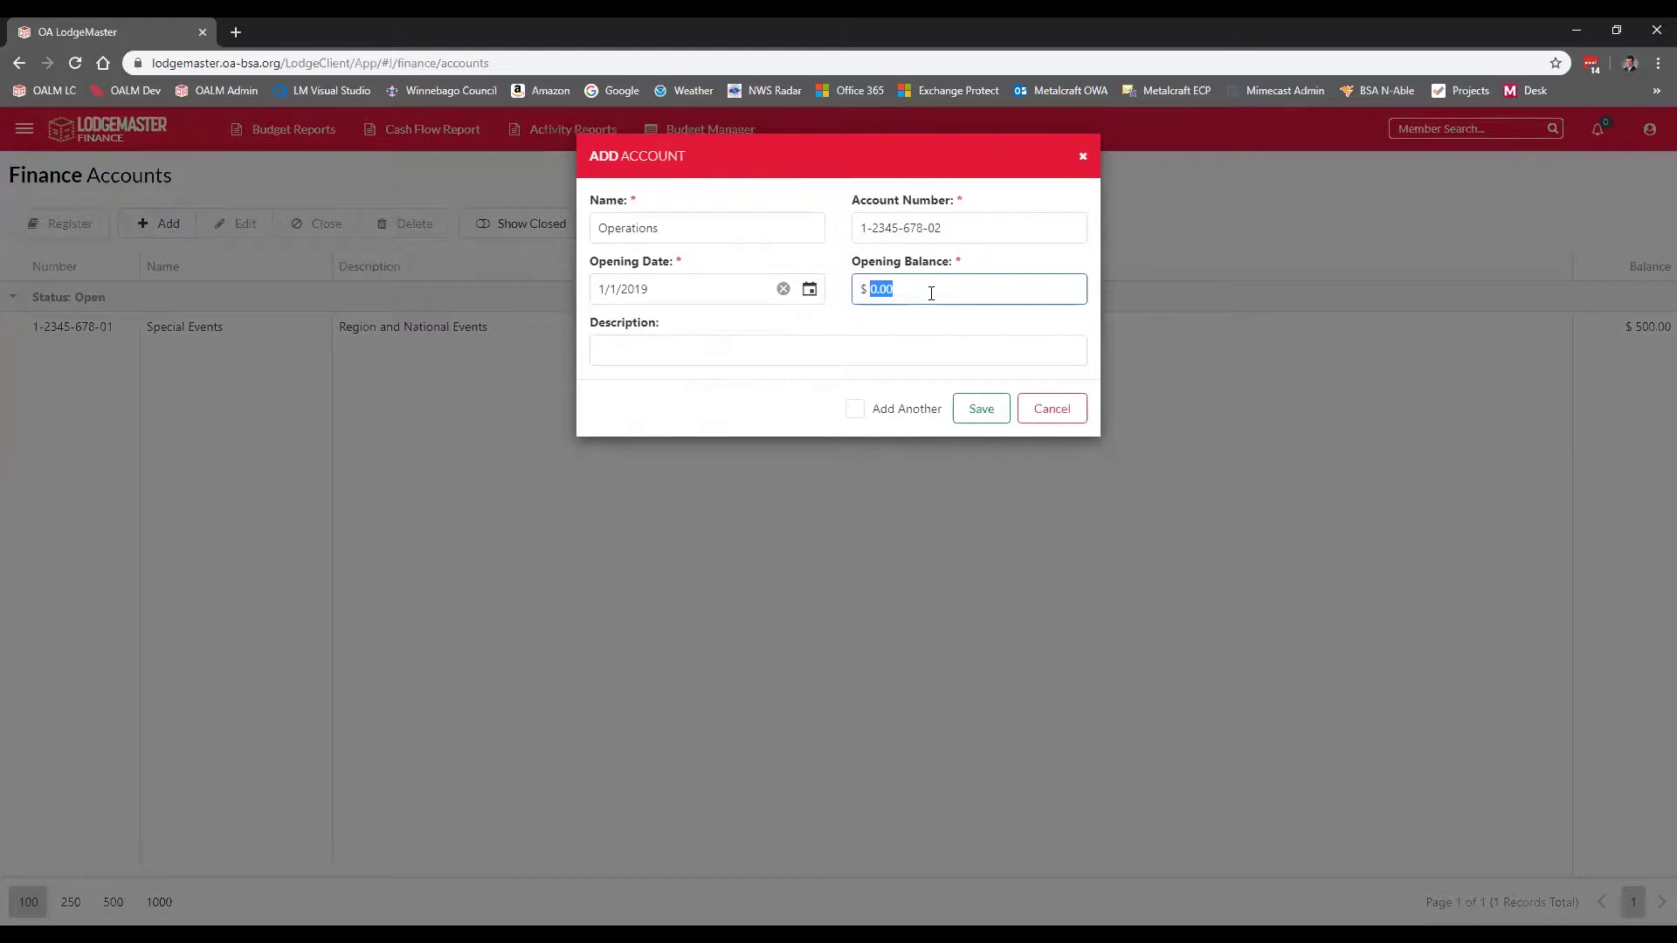
{"action": "type", "text": "10,000"}
{"action": "left_click", "coordinate": [884, 350]}
{"action": "type", "text": "G"}
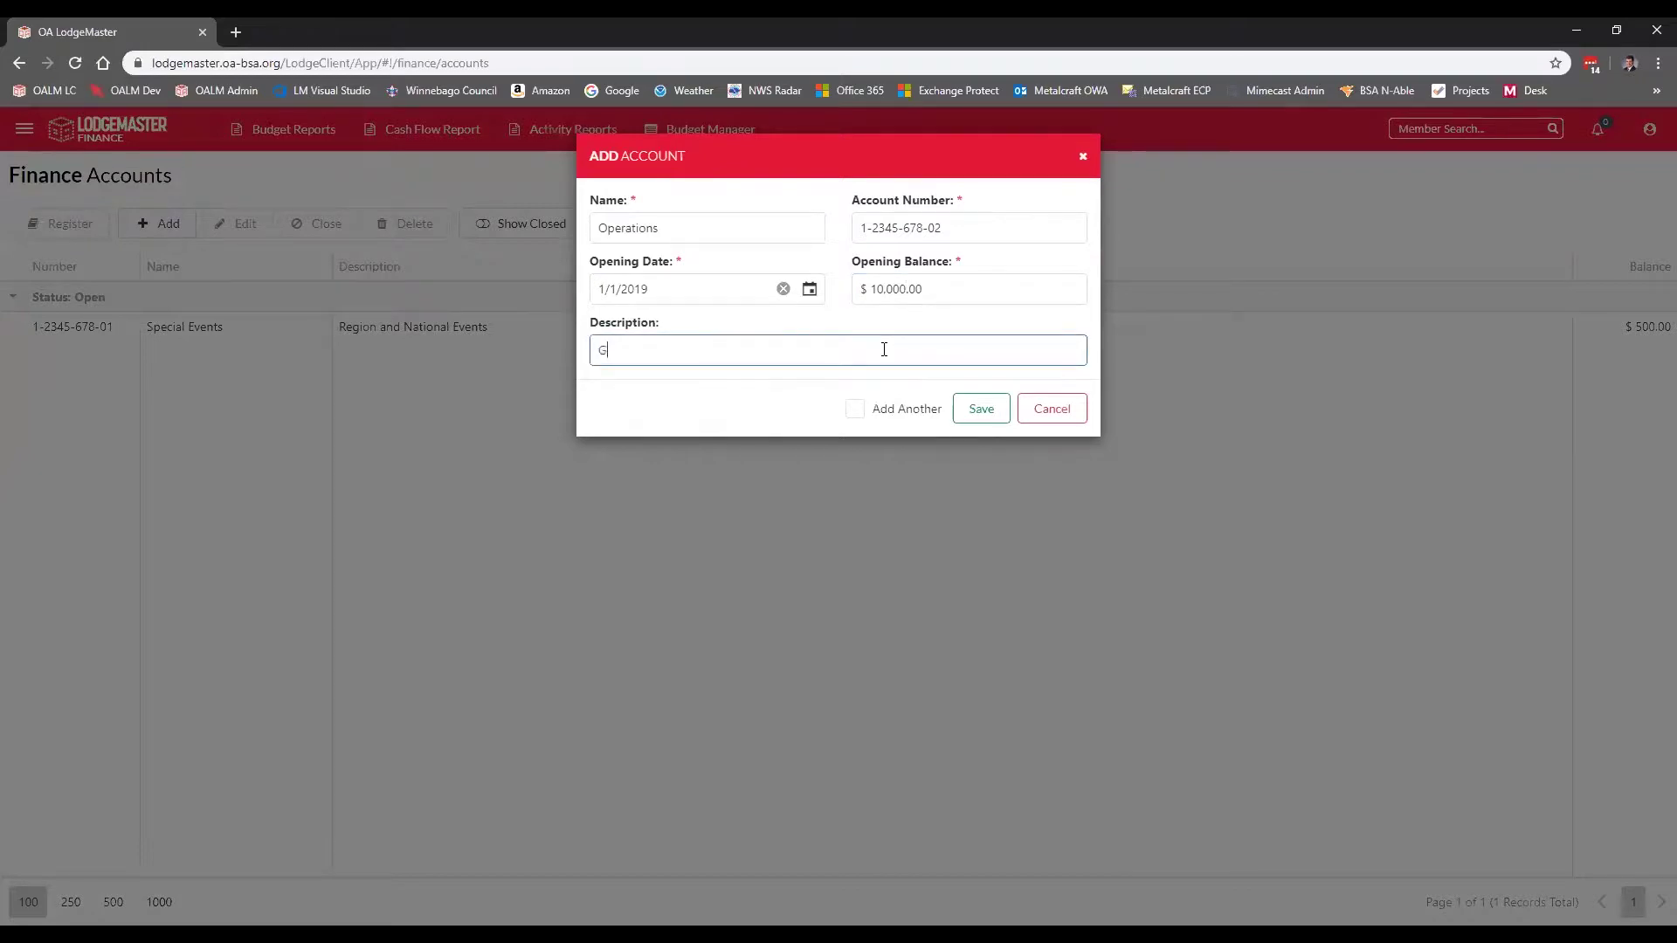
{"action": "type", "text": "eneral Lodge Ops Account"}
{"action": "left_click", "coordinate": [981, 408]}
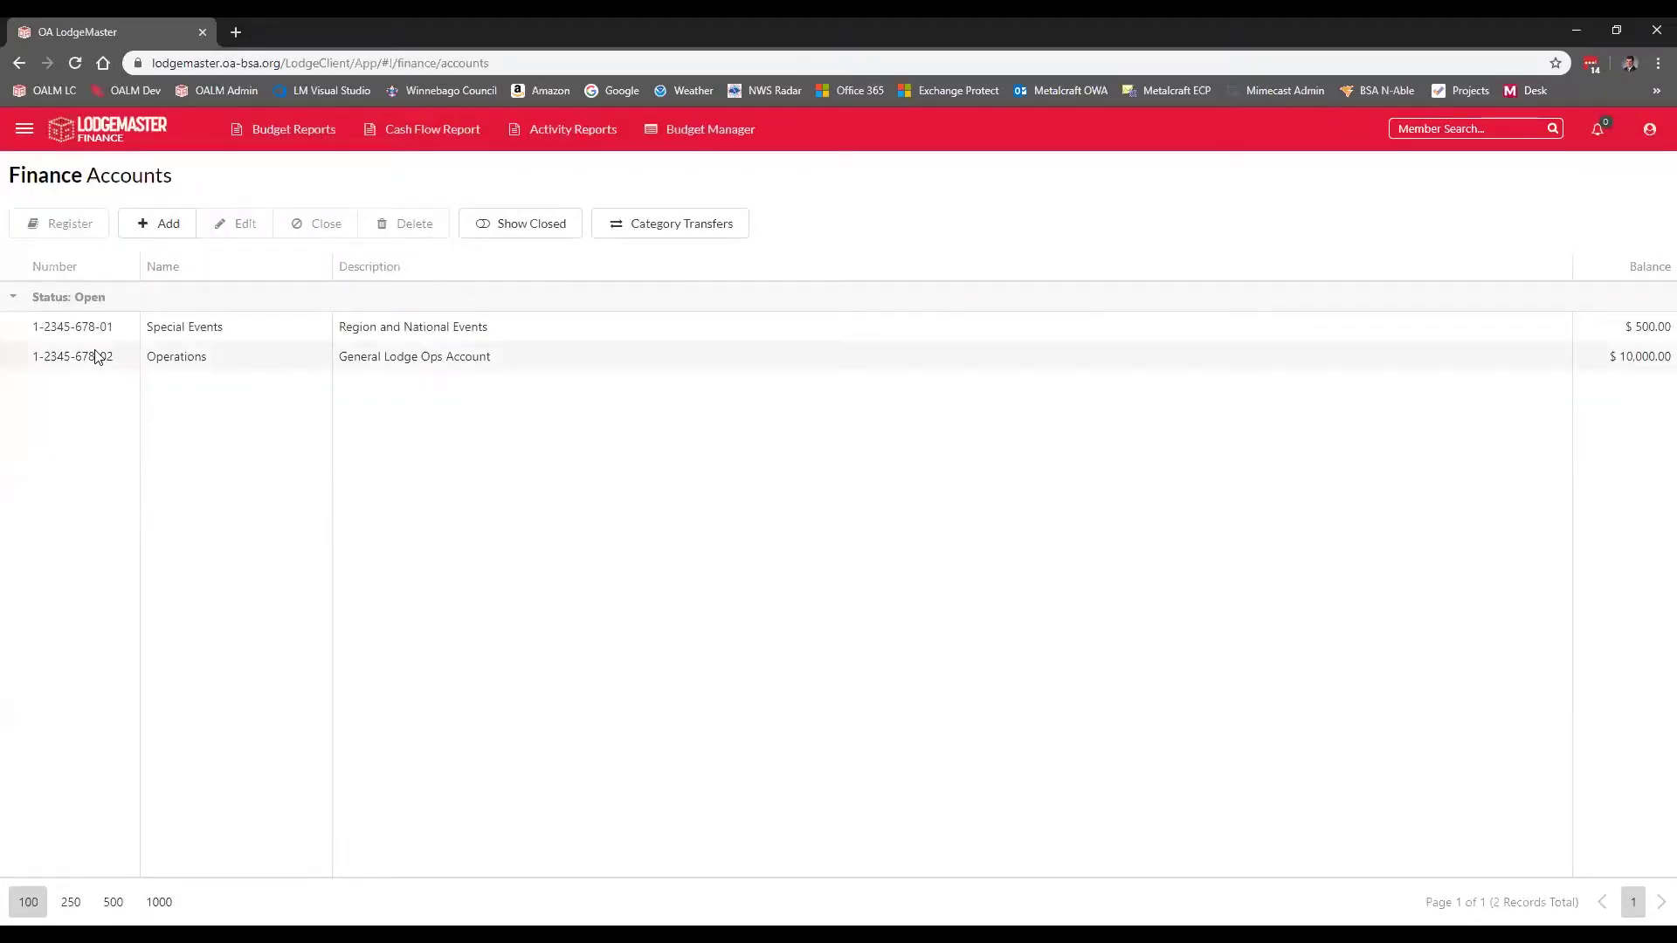
{"action": "left_click", "coordinate": [101, 358]}
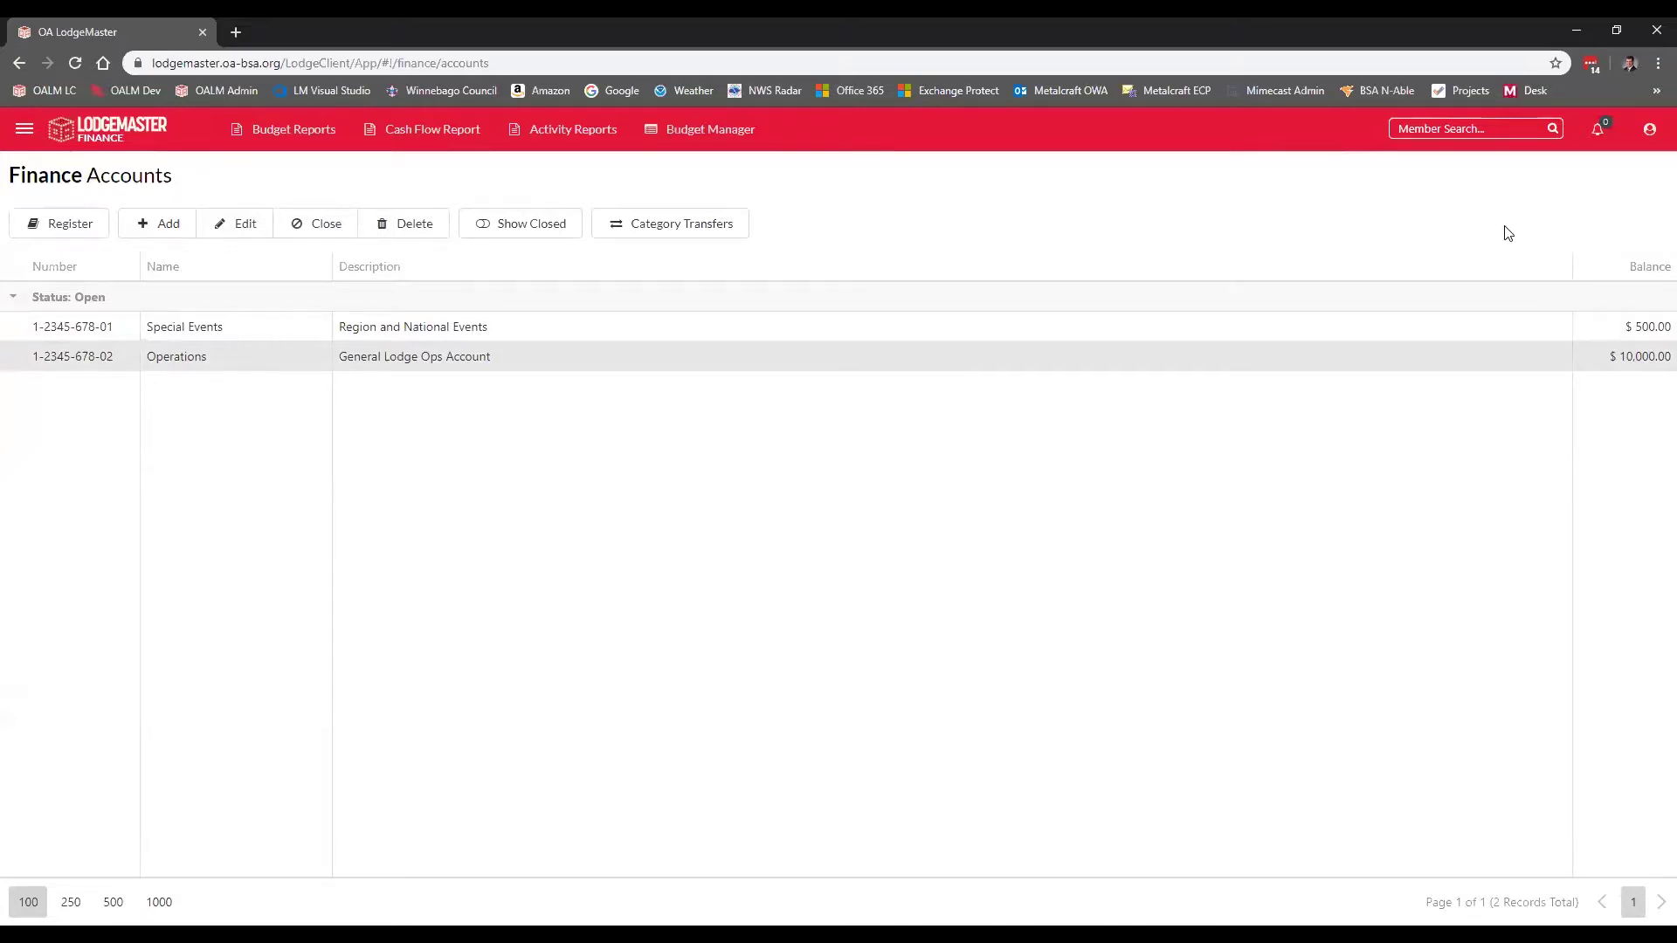
Go to the Finance Budgets page listing NOAC 2020 and begin adding a budget
{"action": "left_click", "coordinate": [711, 130]}
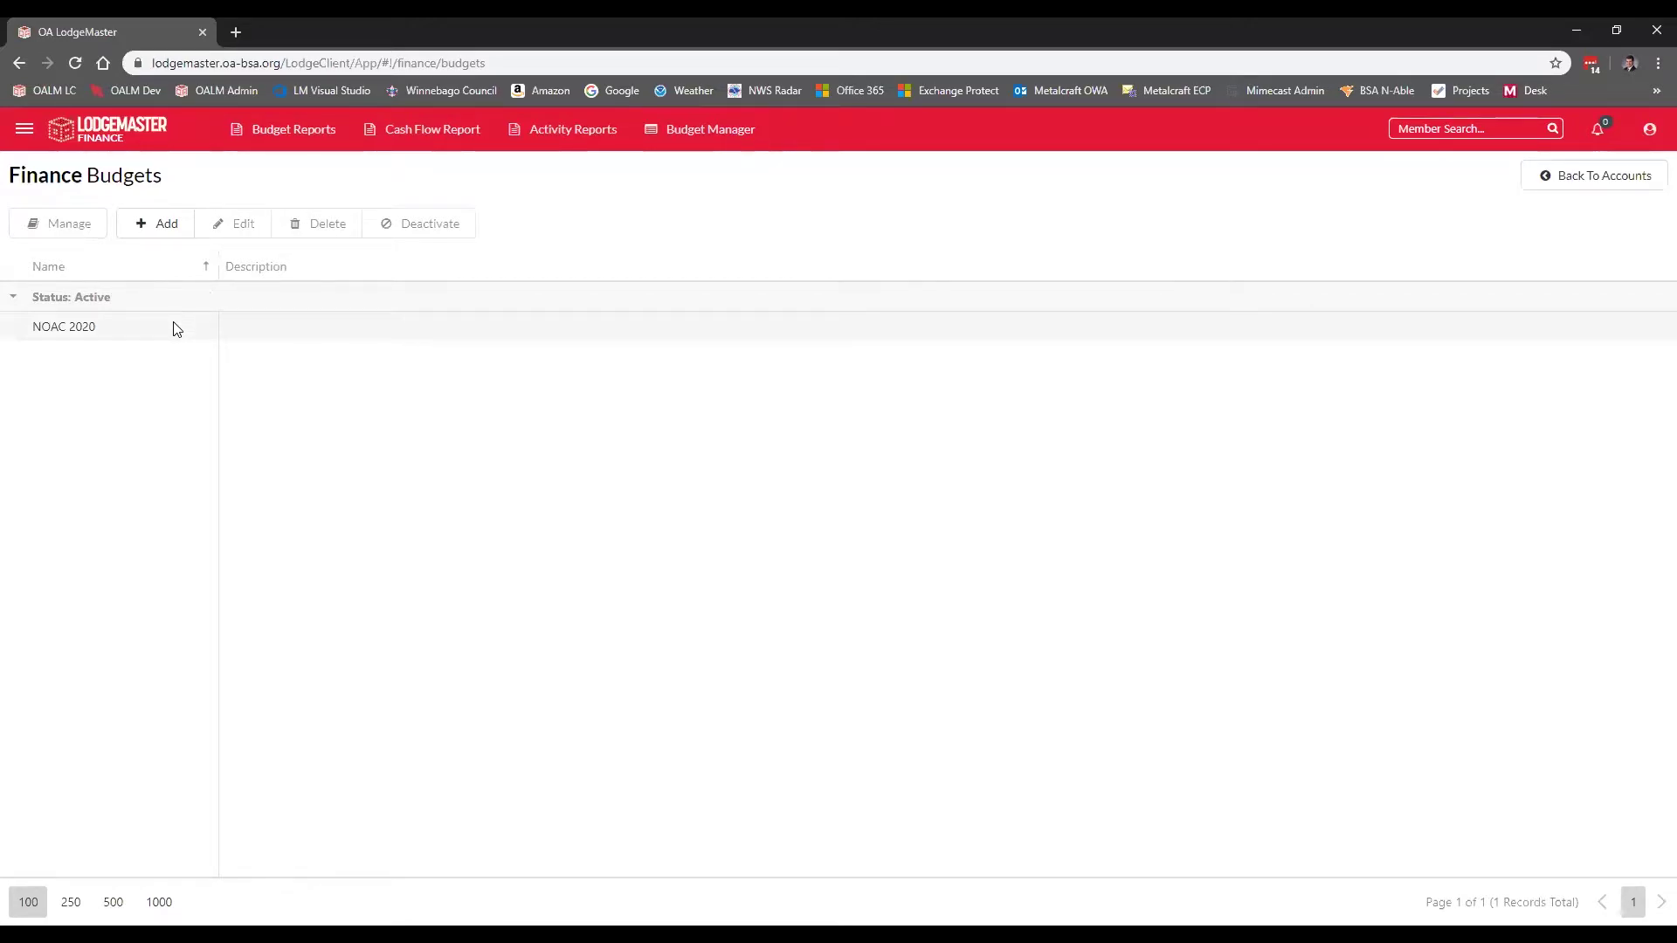
{"action": "left_click", "coordinate": [155, 225]}
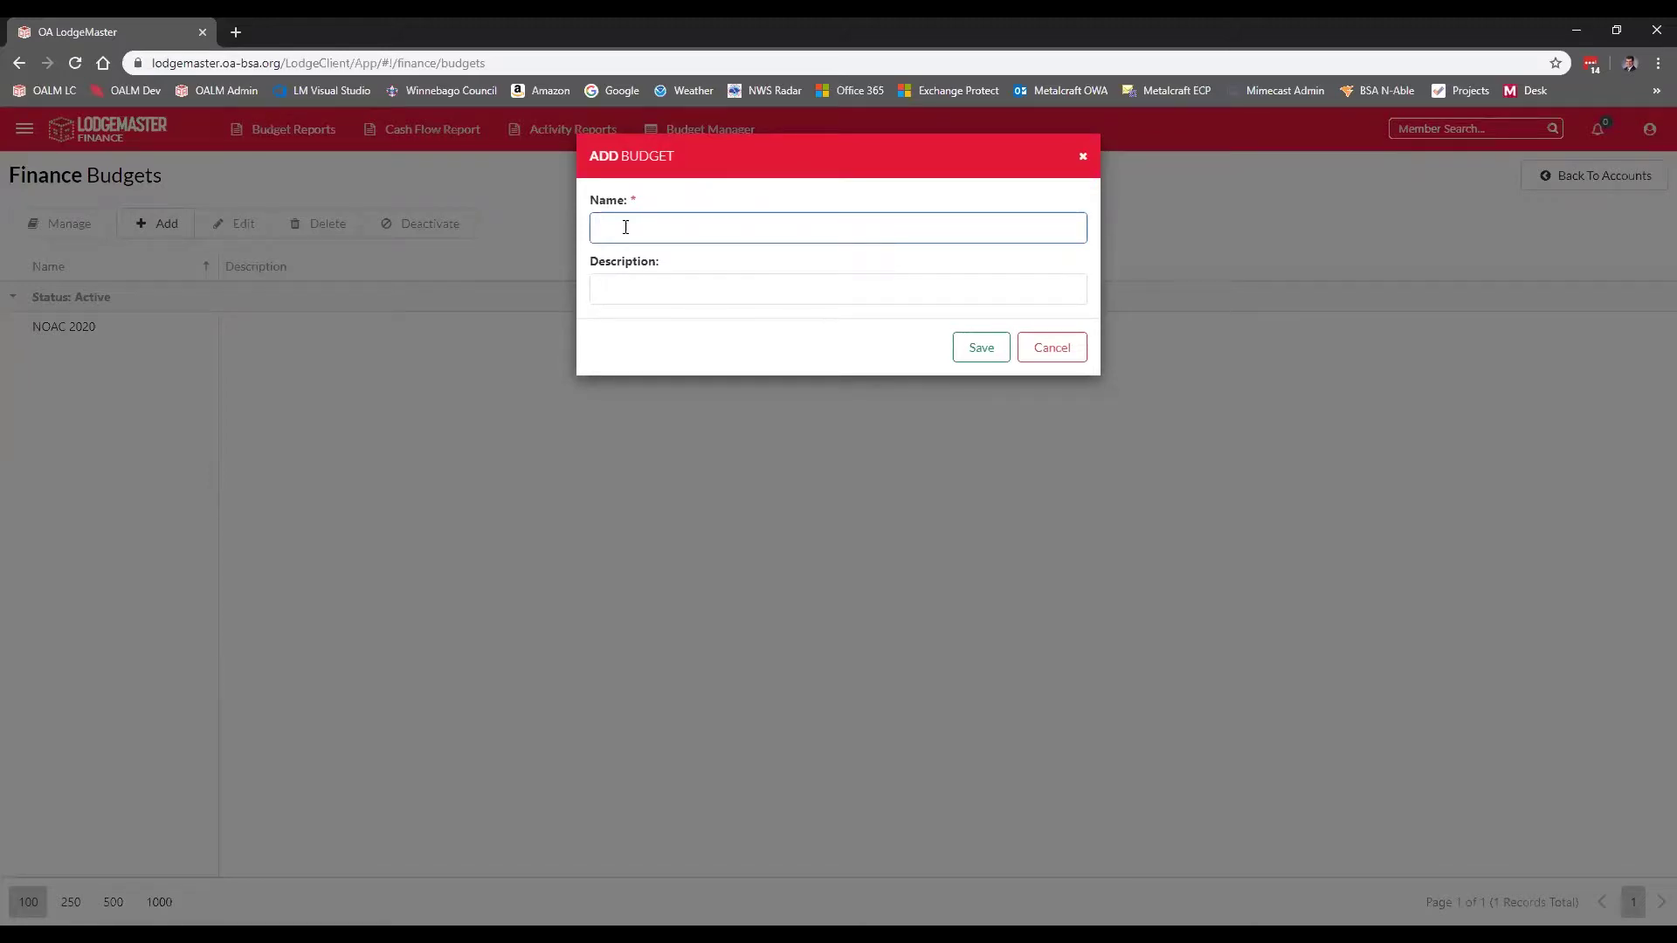
Save a new budget named Operations and select it in the budgets list
{"action": "type", "text": "Operations"}
{"action": "left_click", "coordinate": [936, 288]}
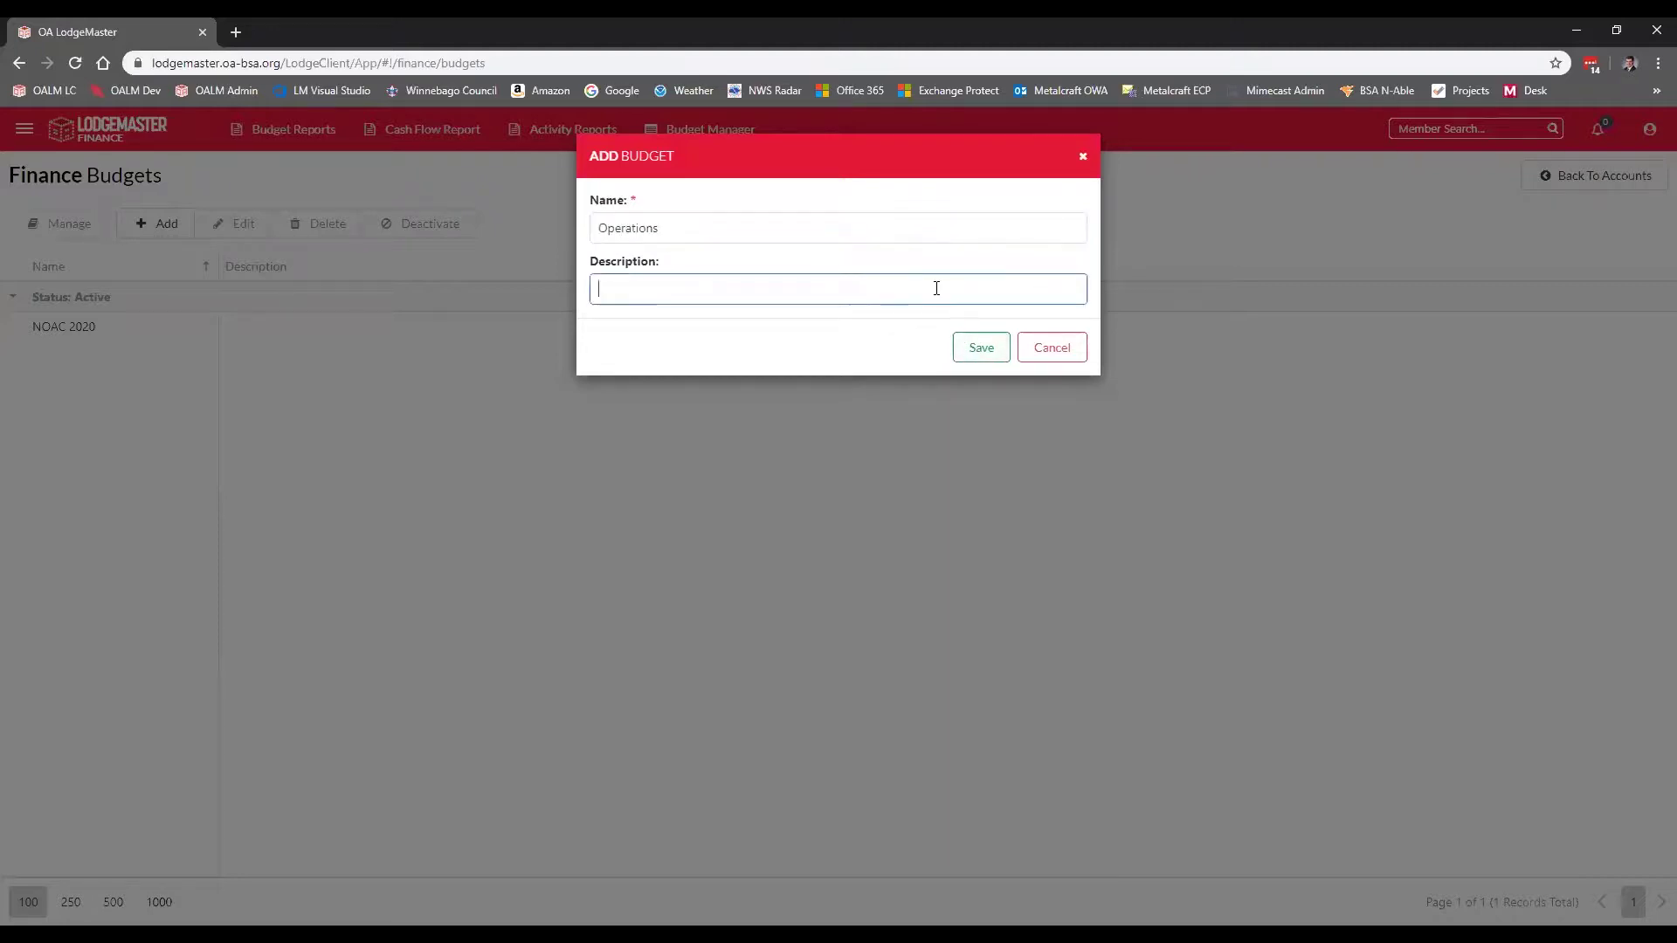
{"action": "left_click", "coordinate": [979, 348]}
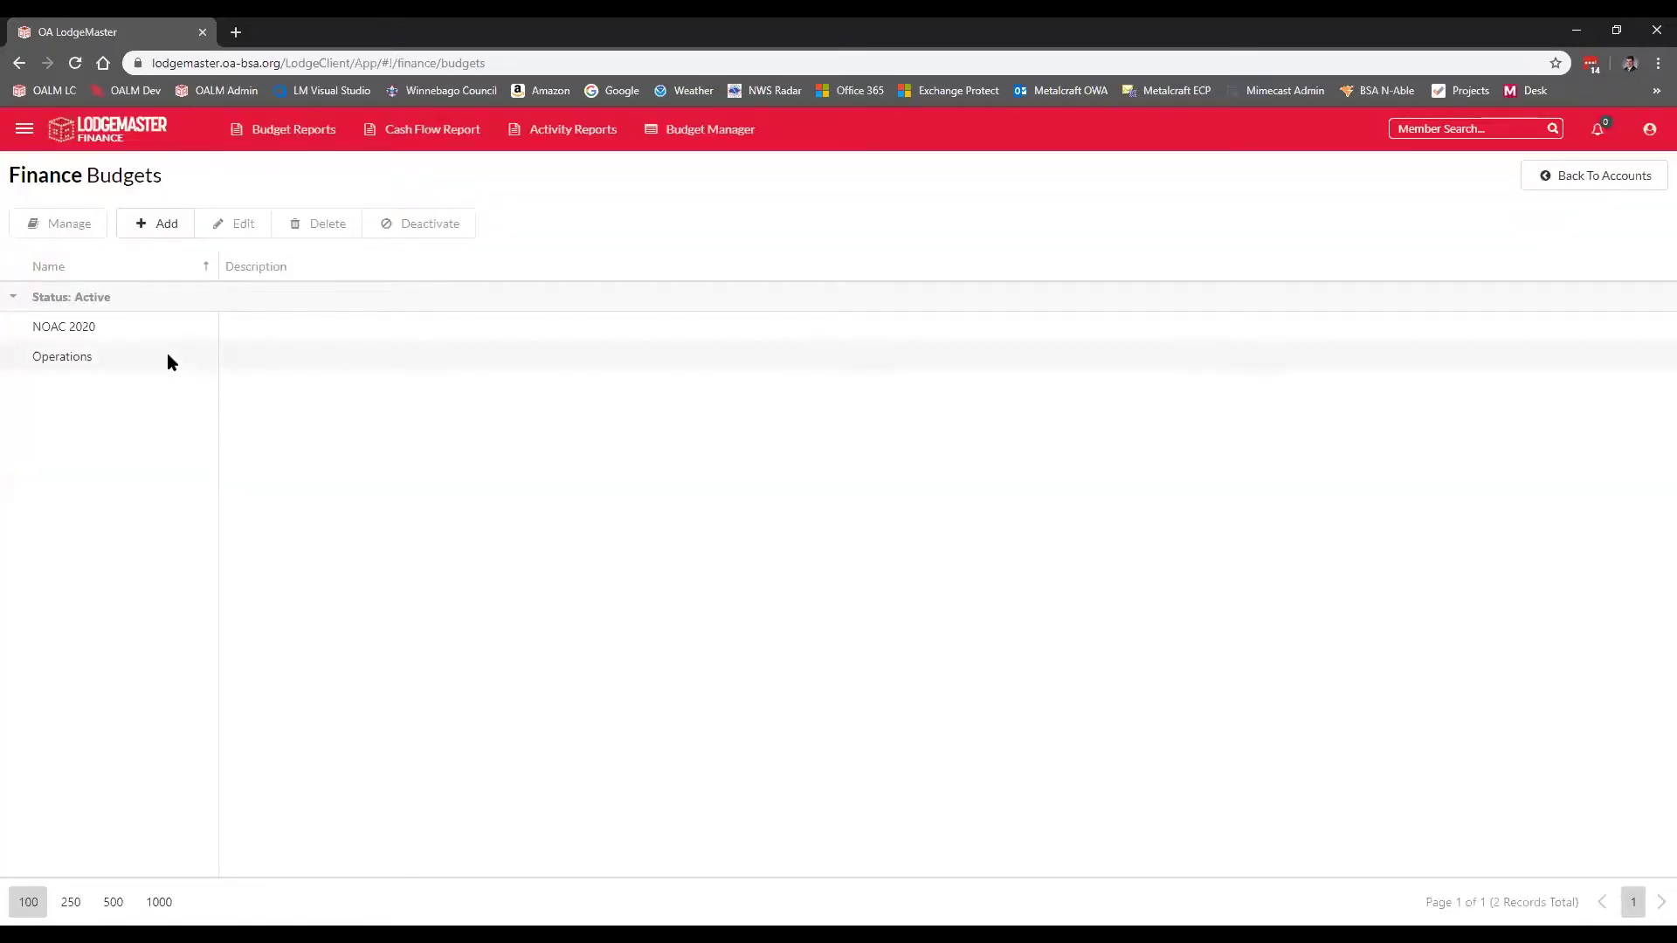
{"action": "left_click", "coordinate": [171, 358]}
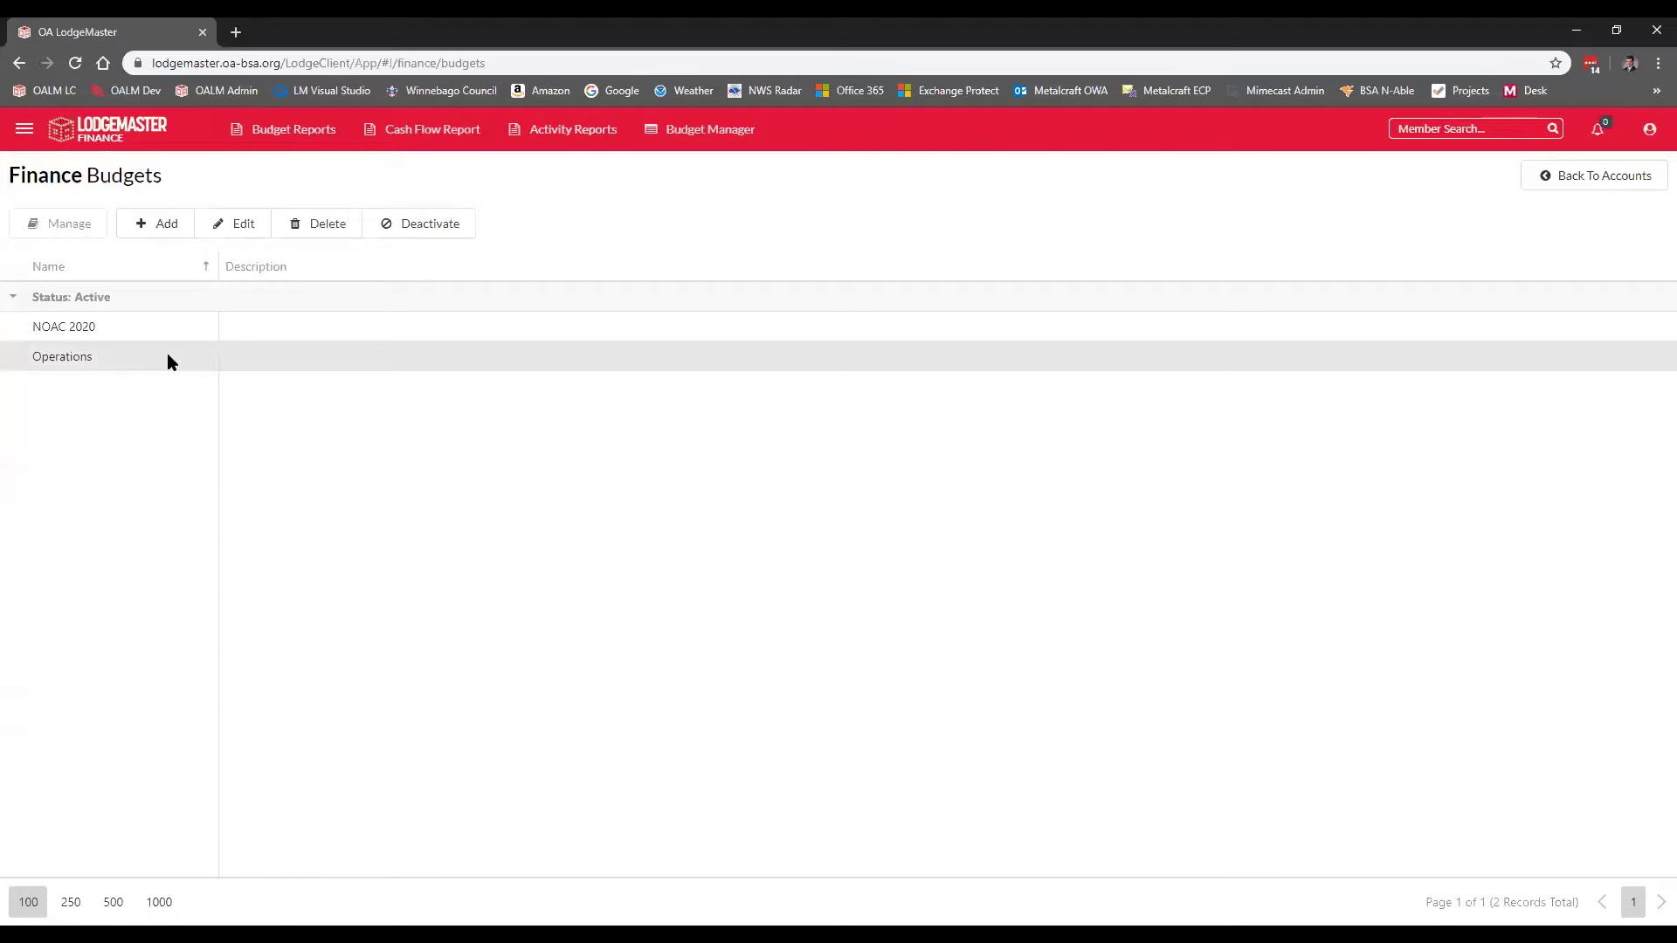
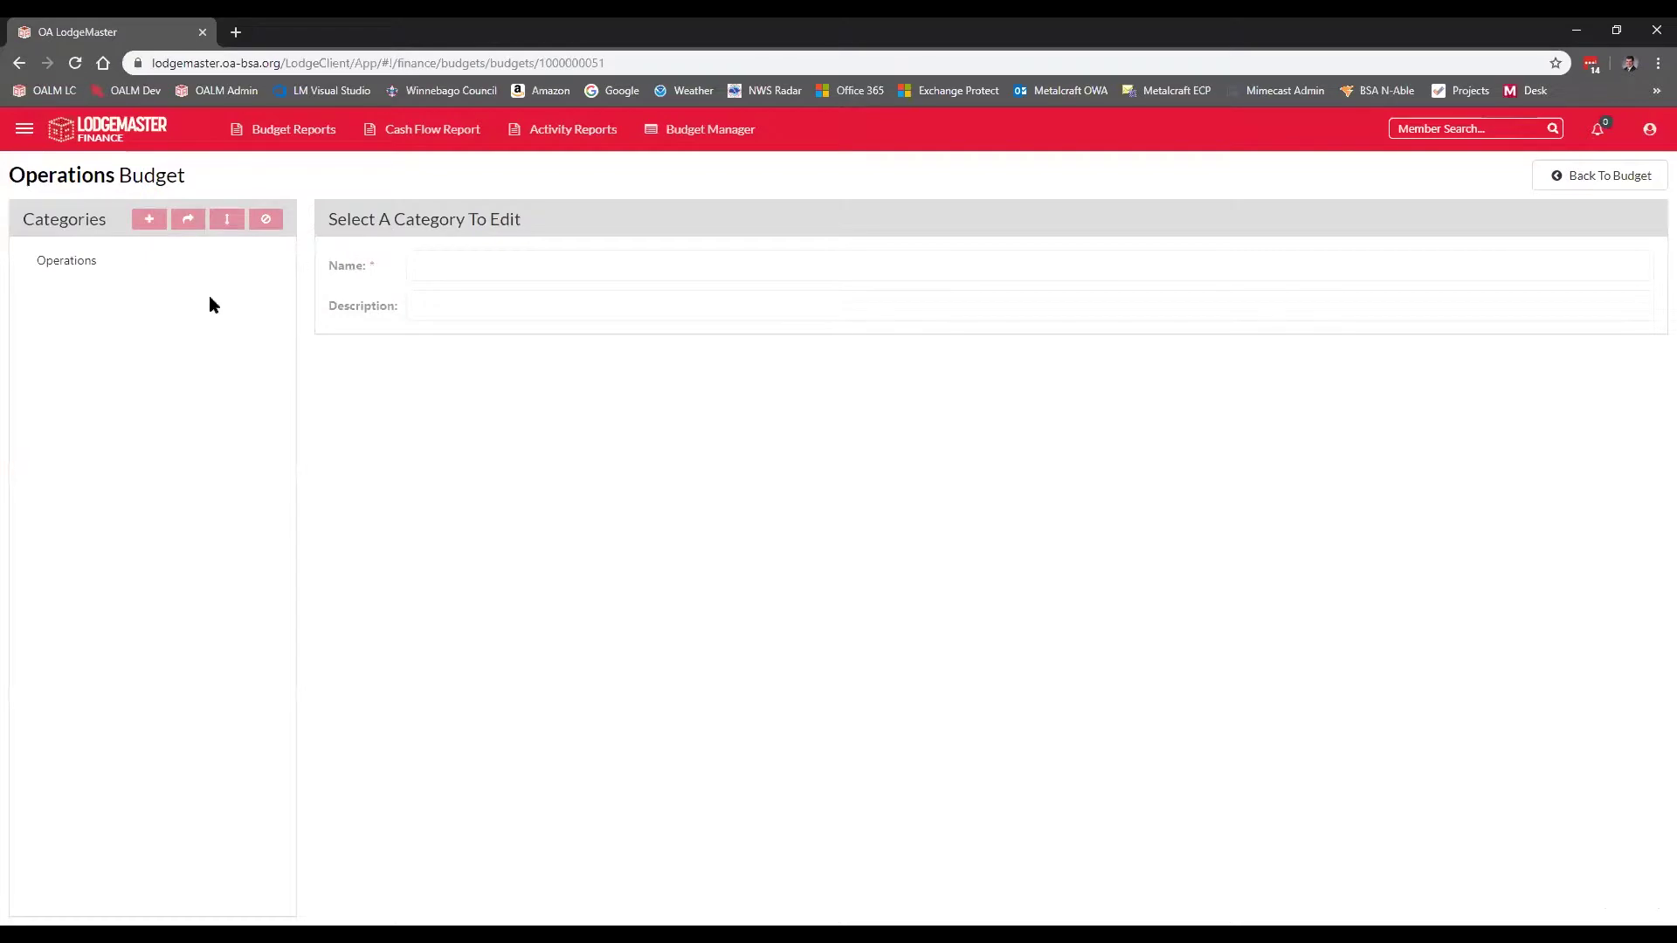
Add Executive and Chapters as category groups under Operations
{"action": "left_click", "coordinate": [118, 266]}
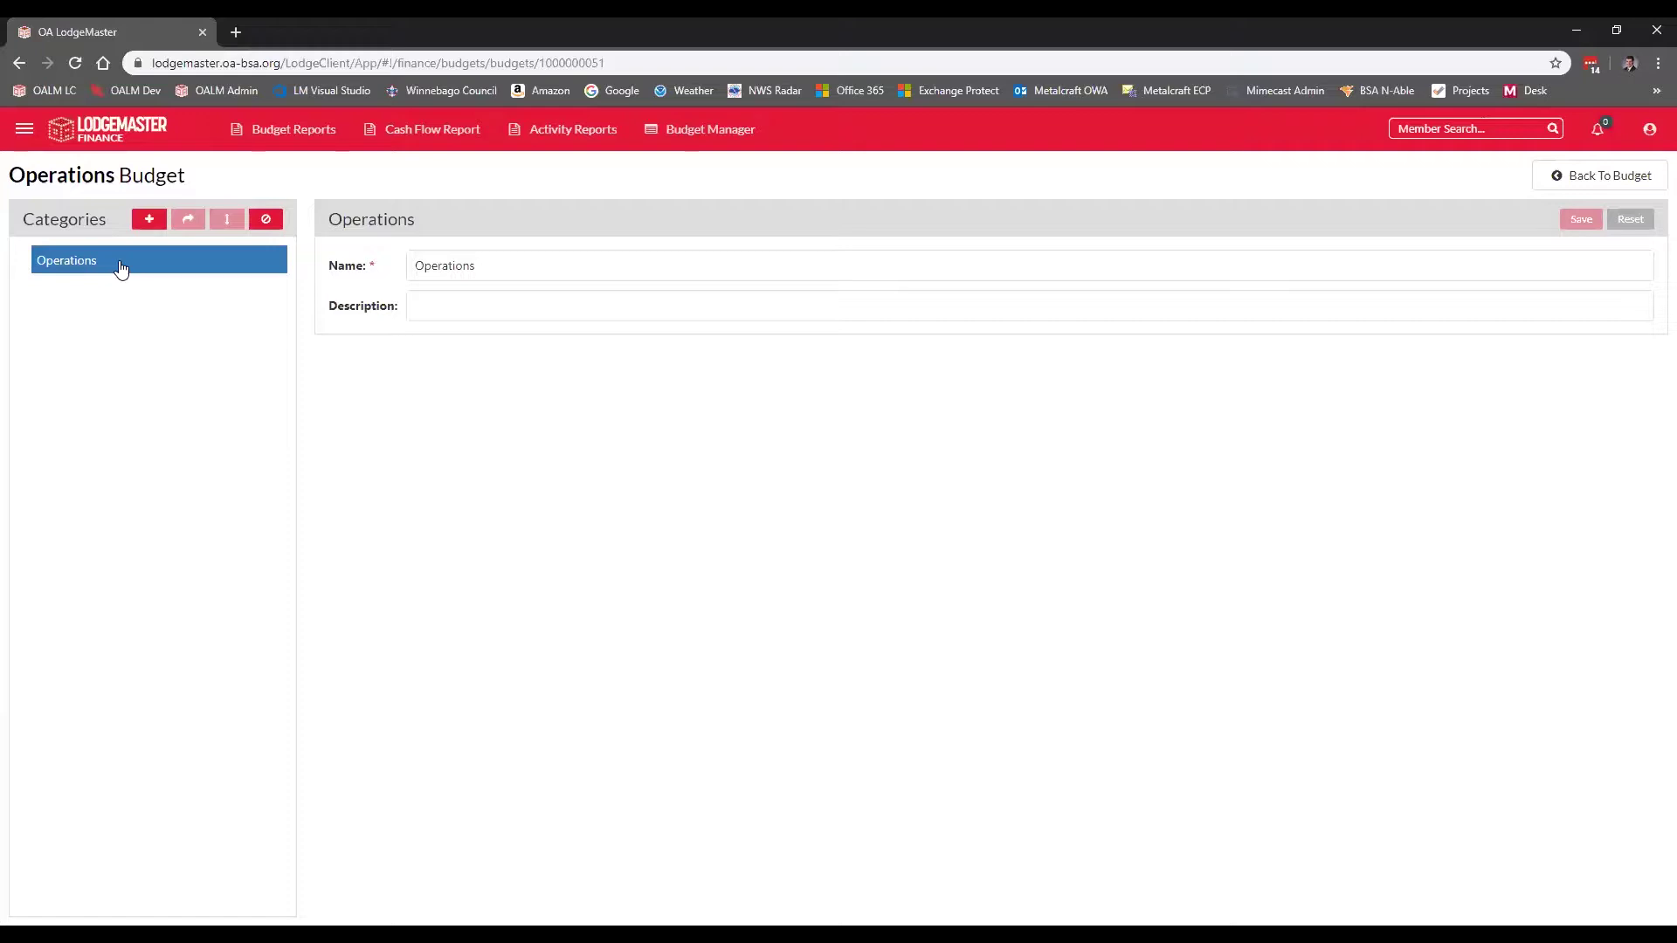
{"action": "left_click", "coordinate": [140, 225]}
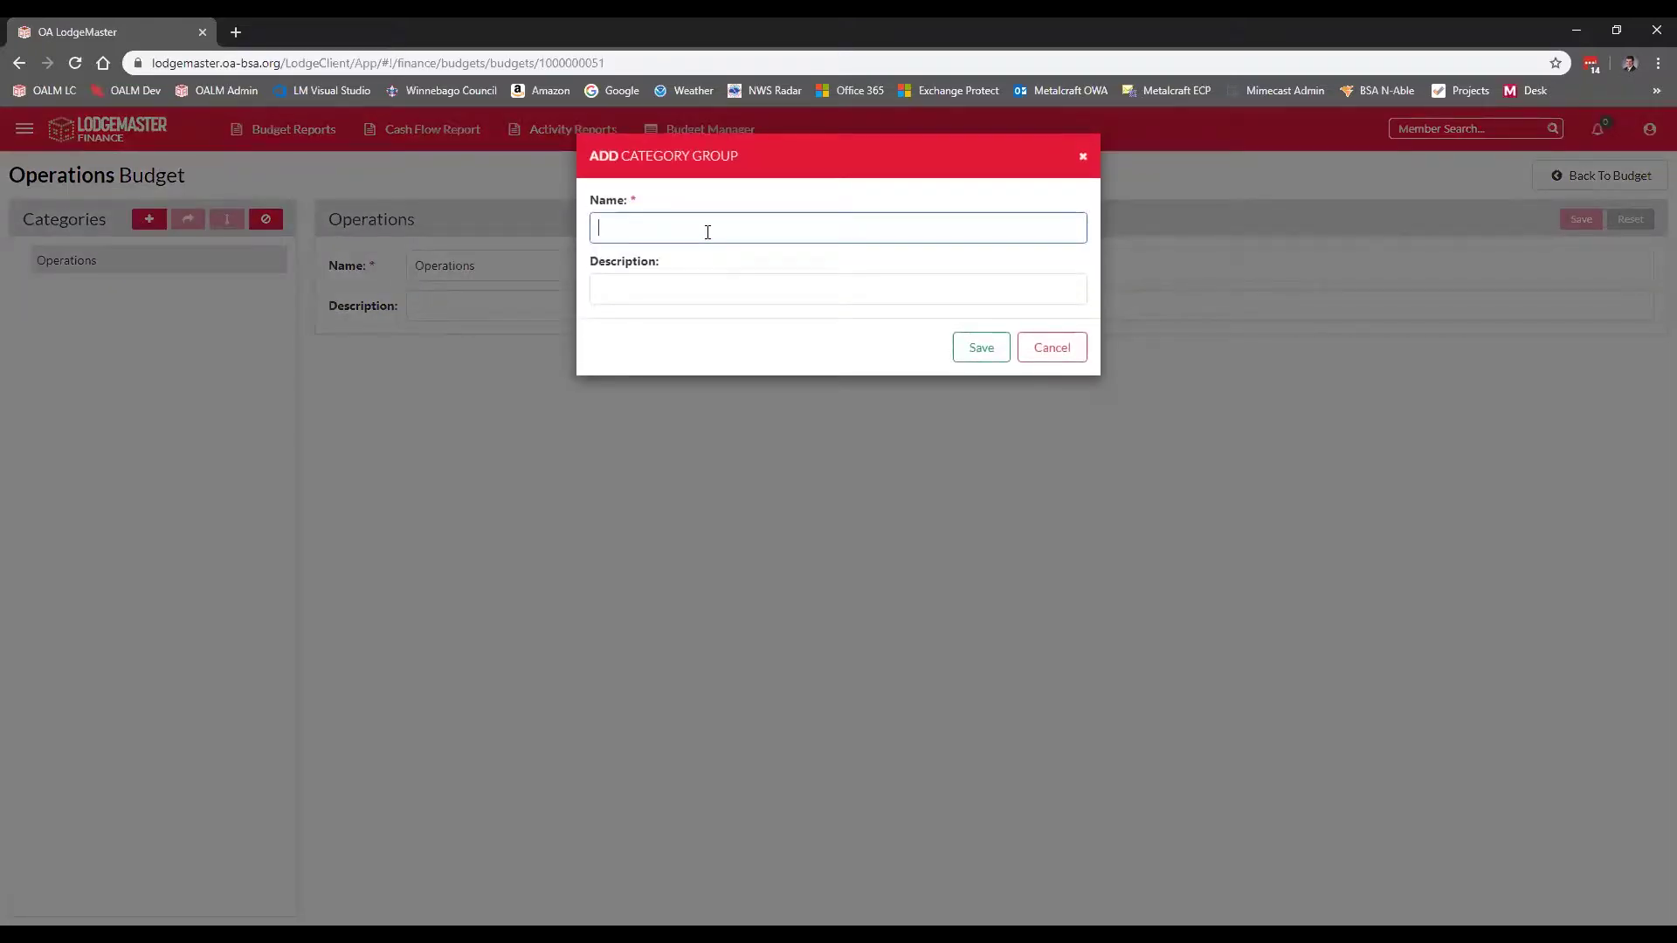
{"action": "type", "text": "Executive"}
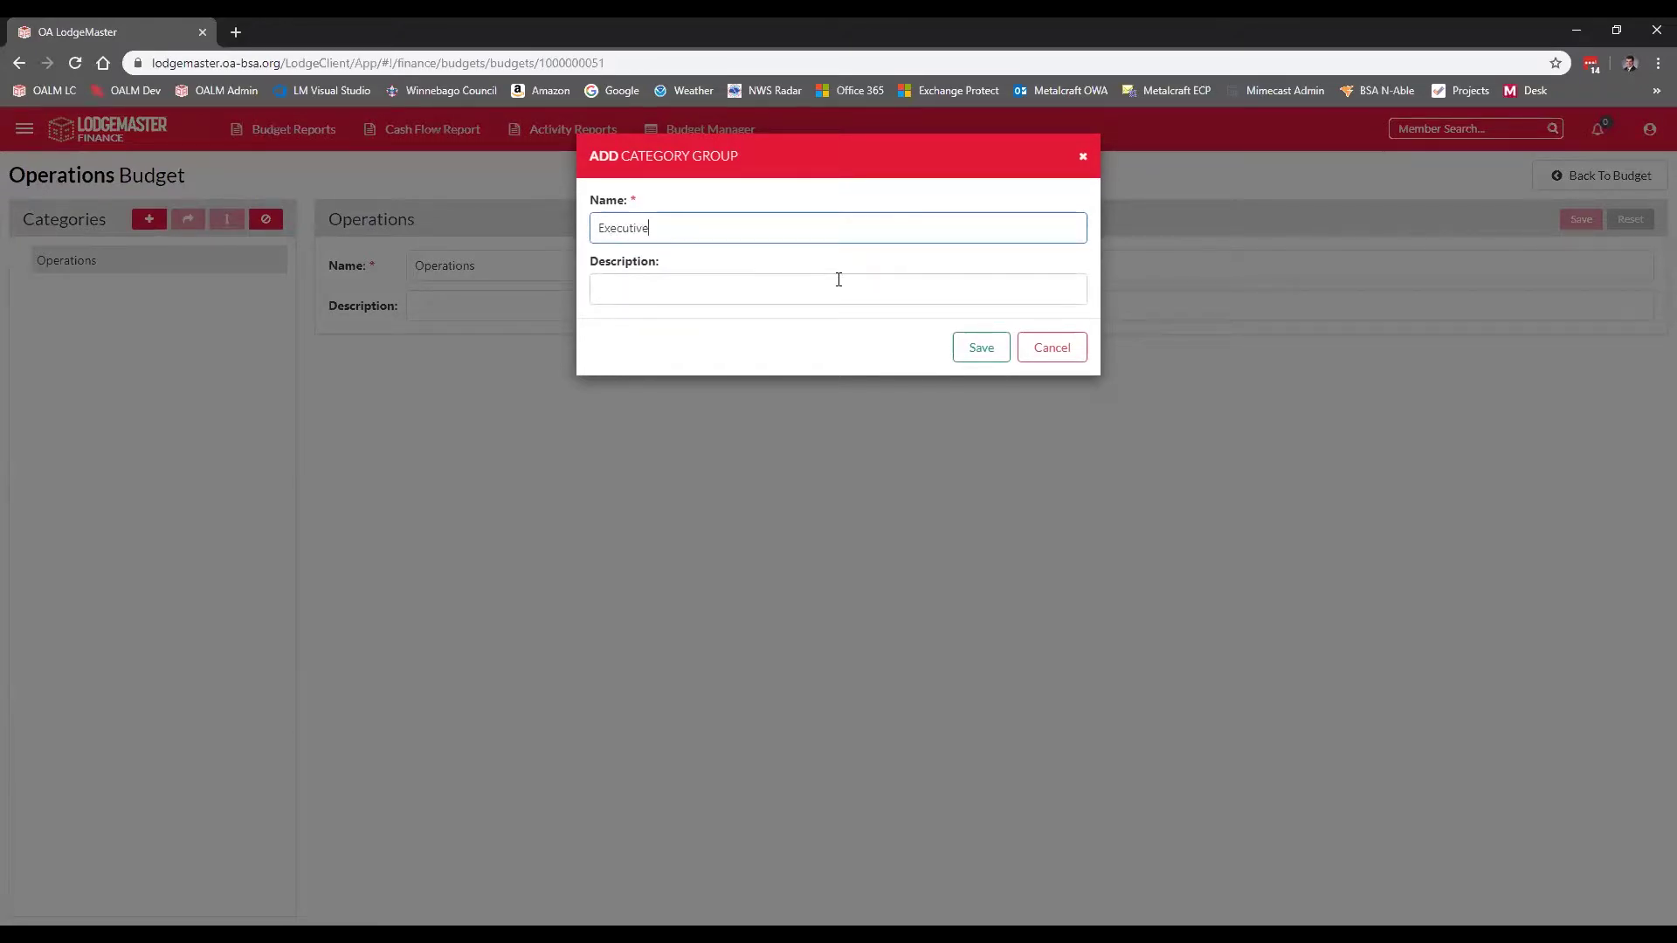
{"action": "left_click", "coordinate": [977, 348]}
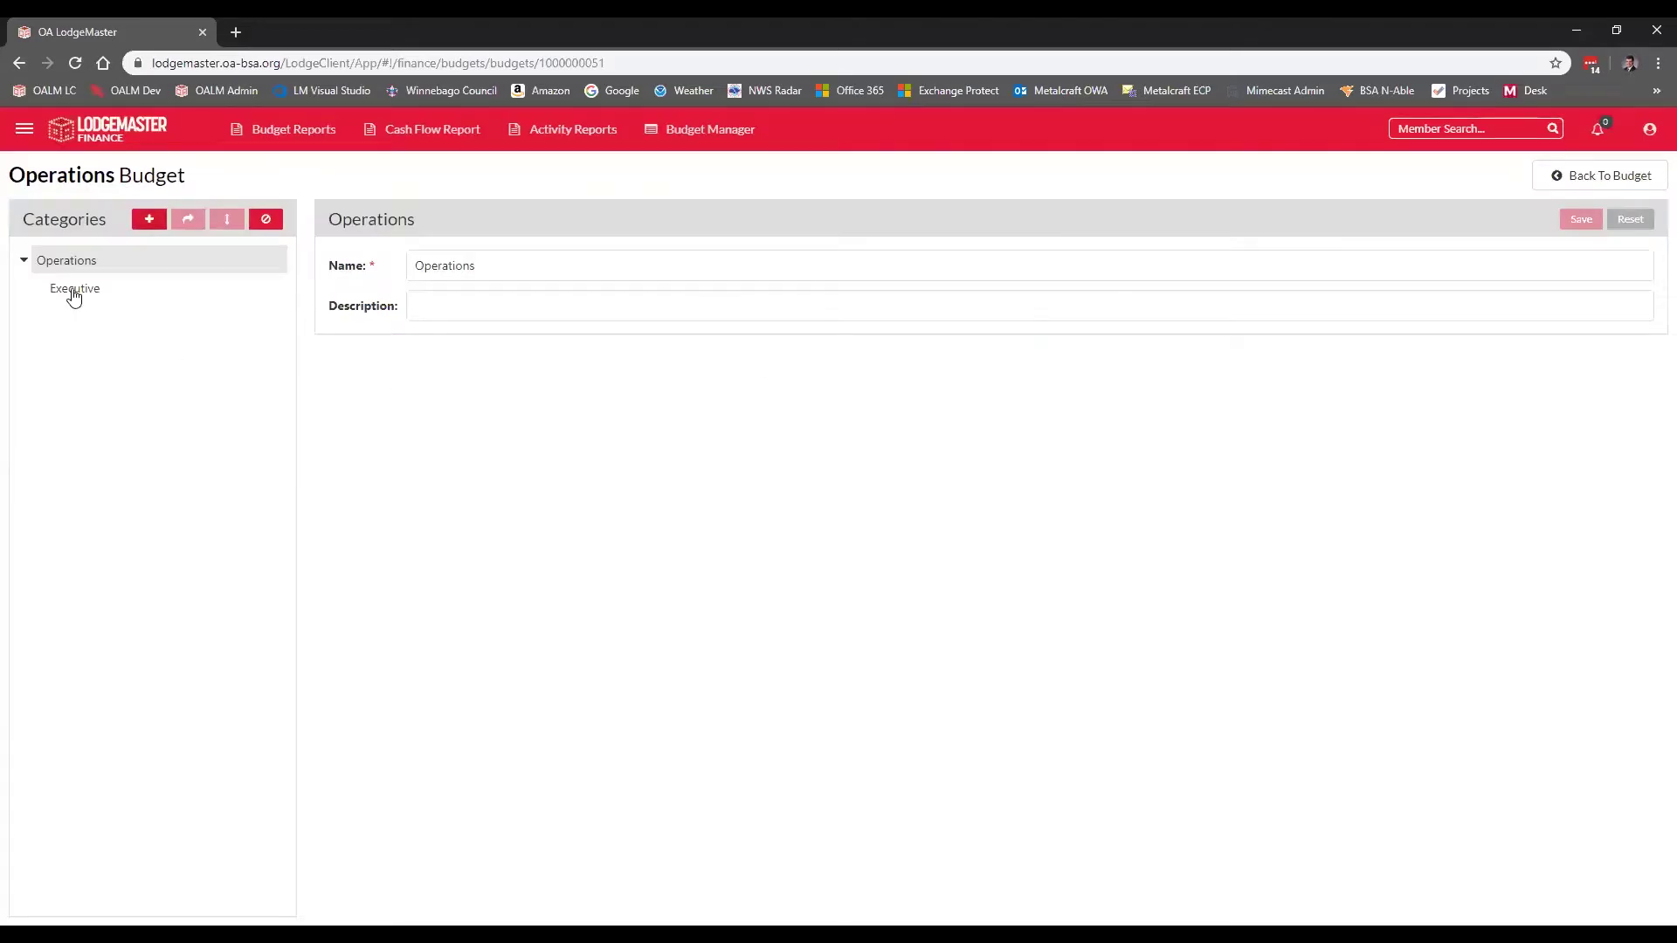
{"action": "left_click", "coordinate": [148, 220]}
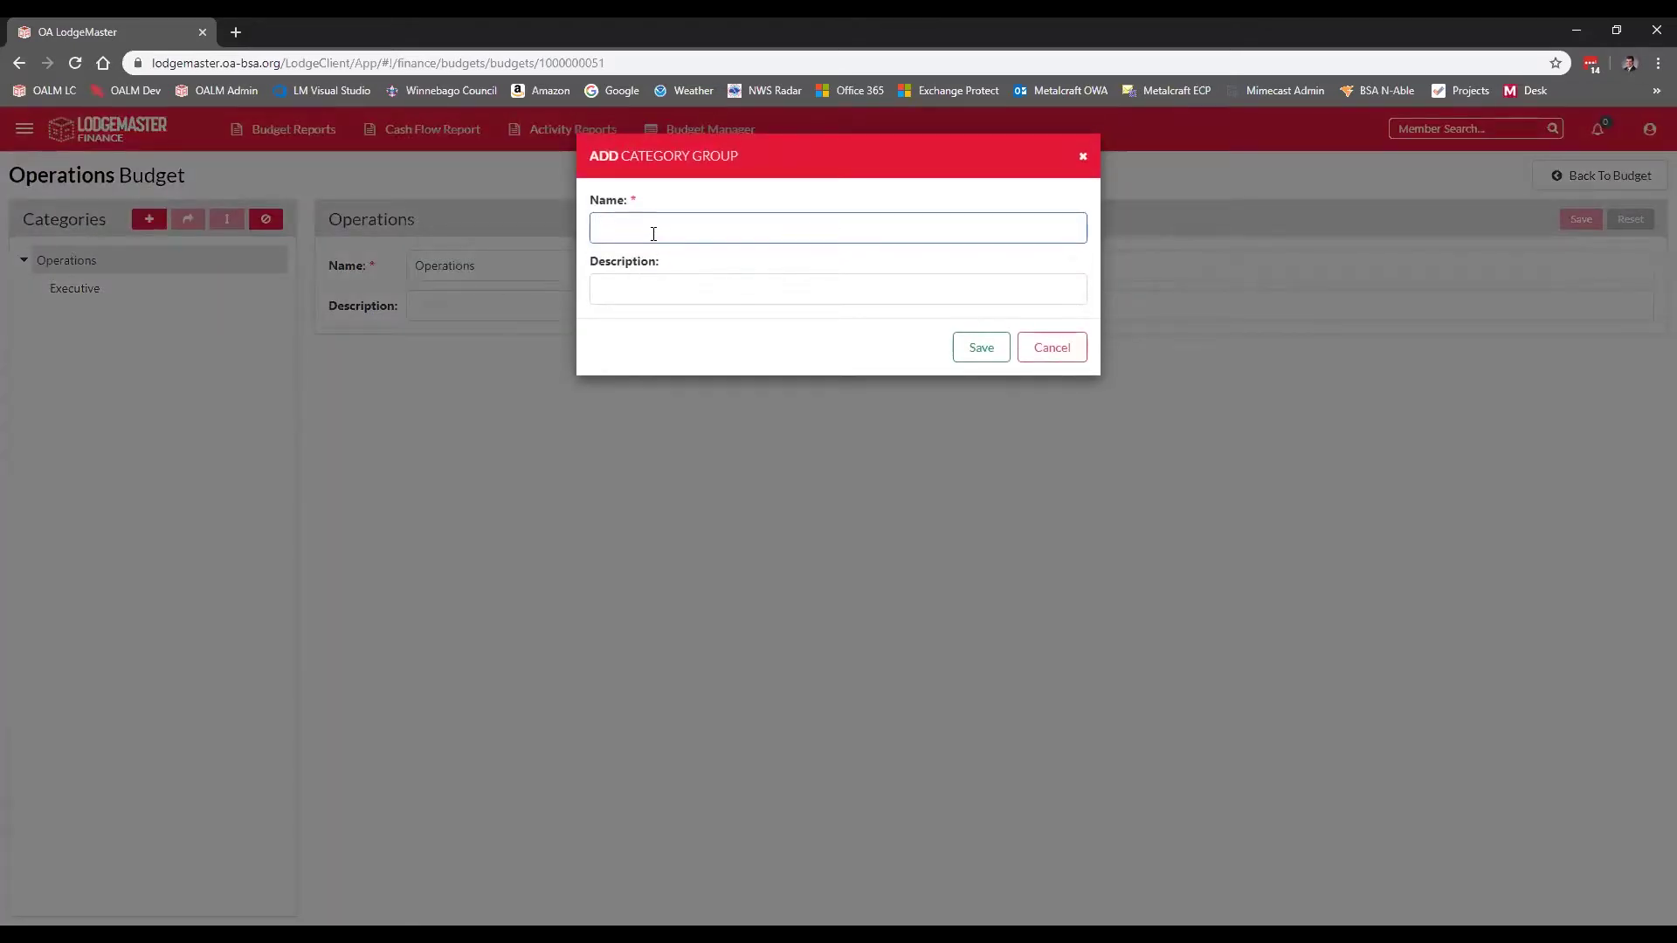
{"action": "type", "text": "Chapters"}
{"action": "left_click", "coordinate": [977, 347]}
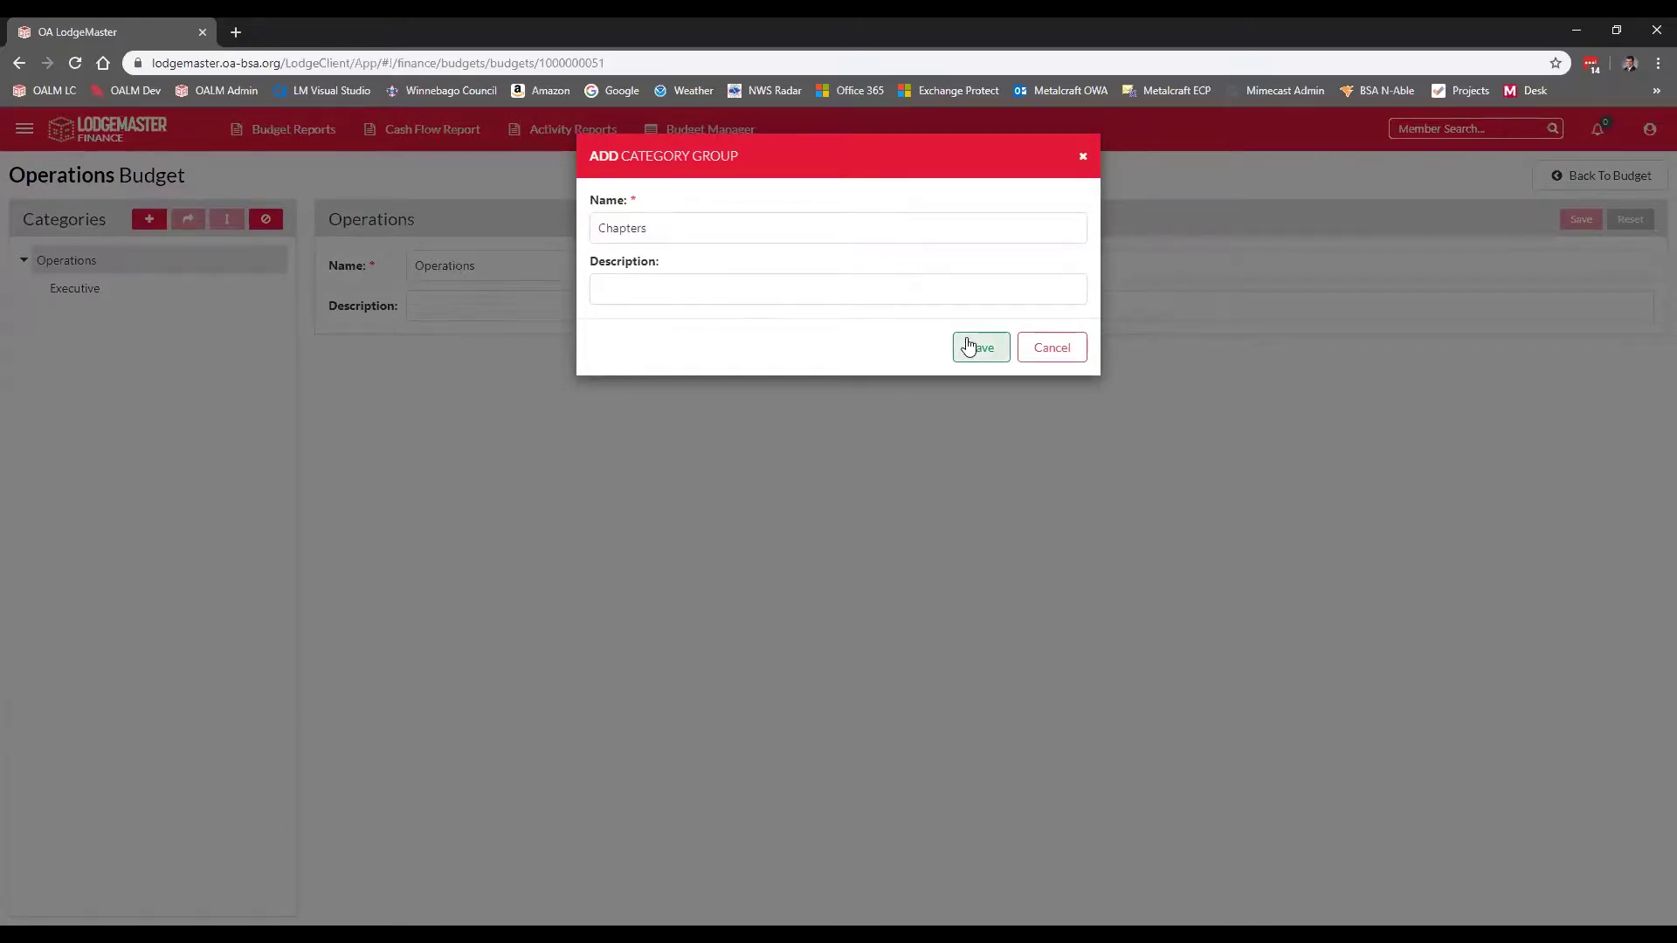
Add a Lodge Chief category under the Executive group
{"action": "left_click", "coordinate": [53, 267]}
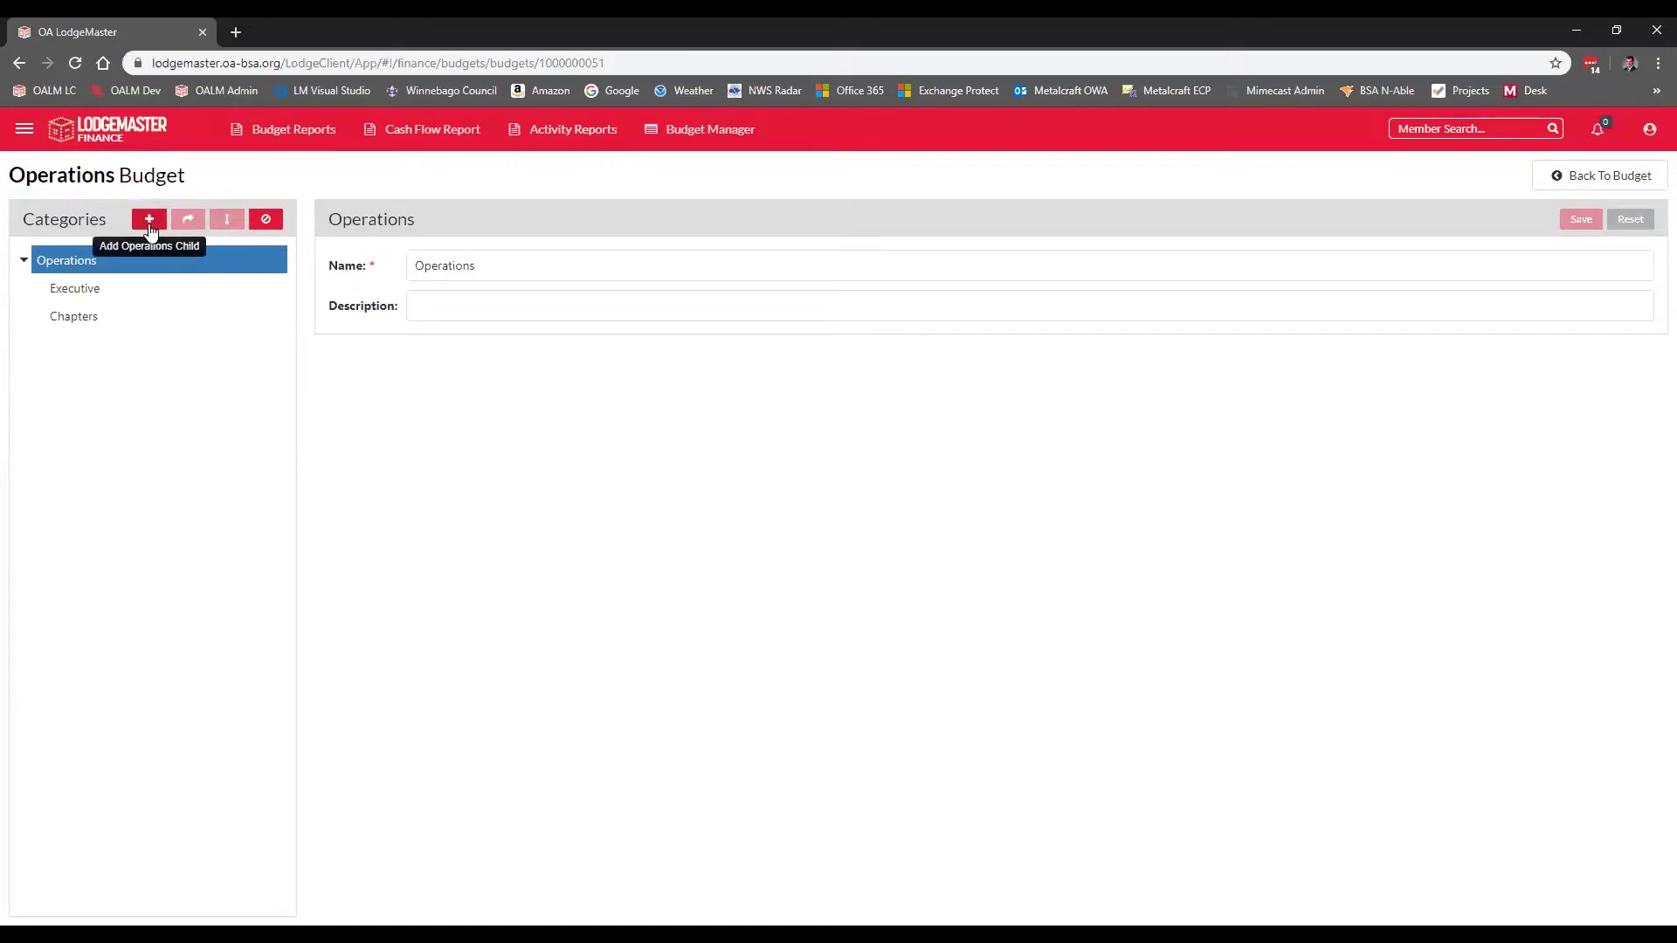
{"action": "left_click", "coordinate": [103, 300]}
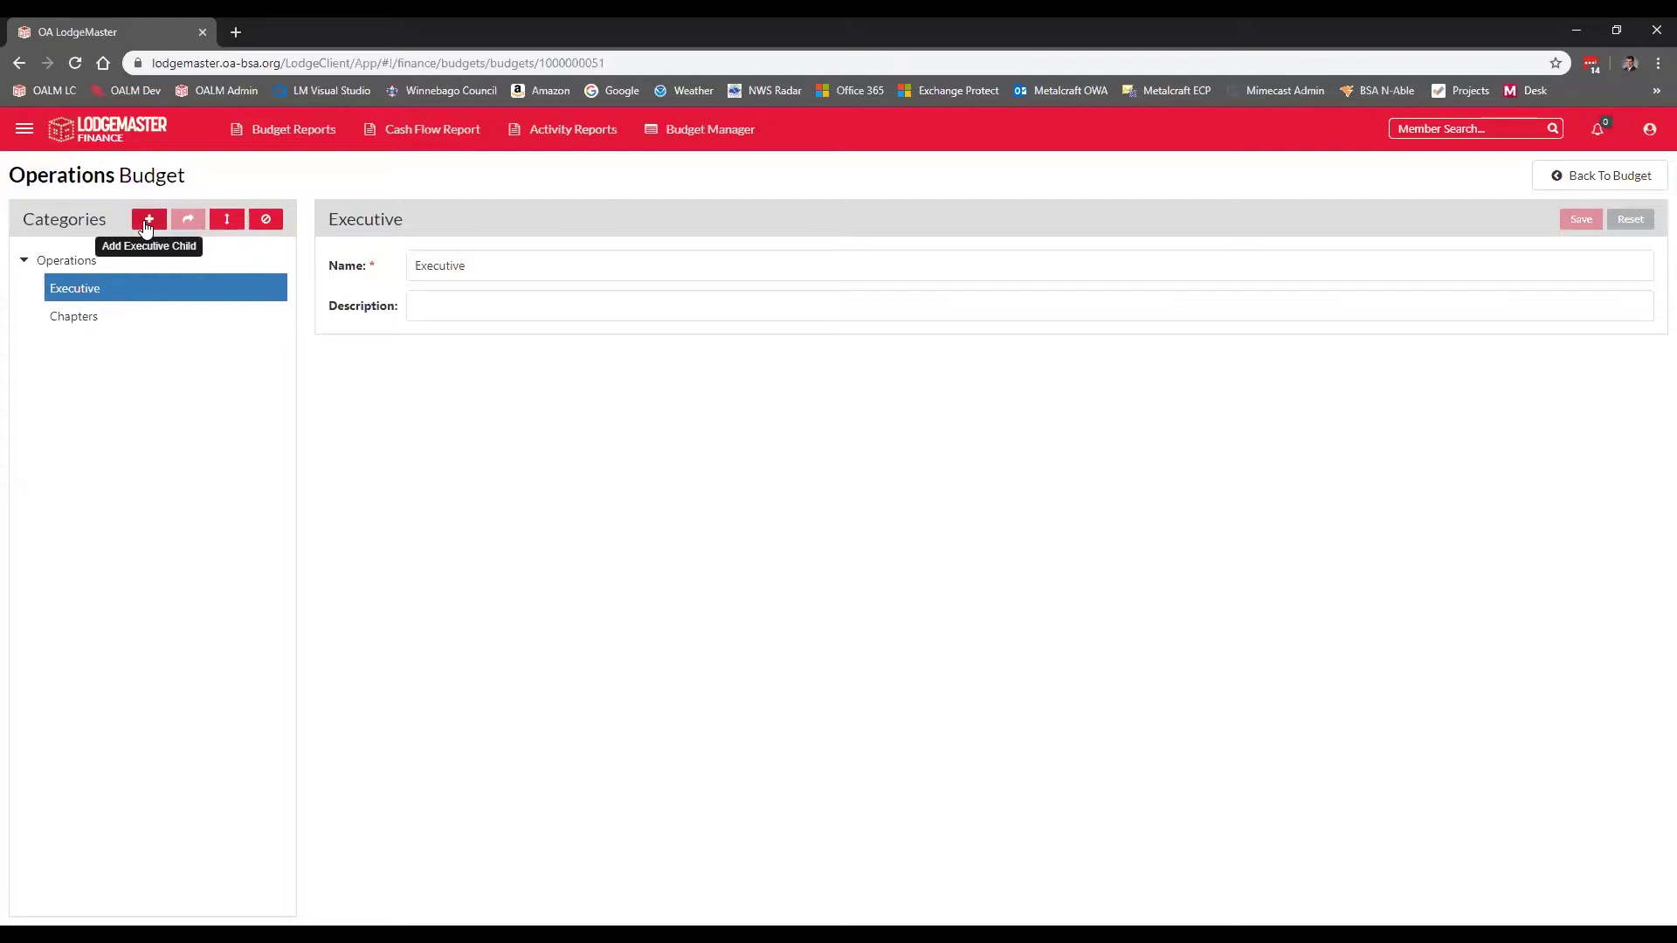
{"action": "left_click", "coordinate": [147, 220]}
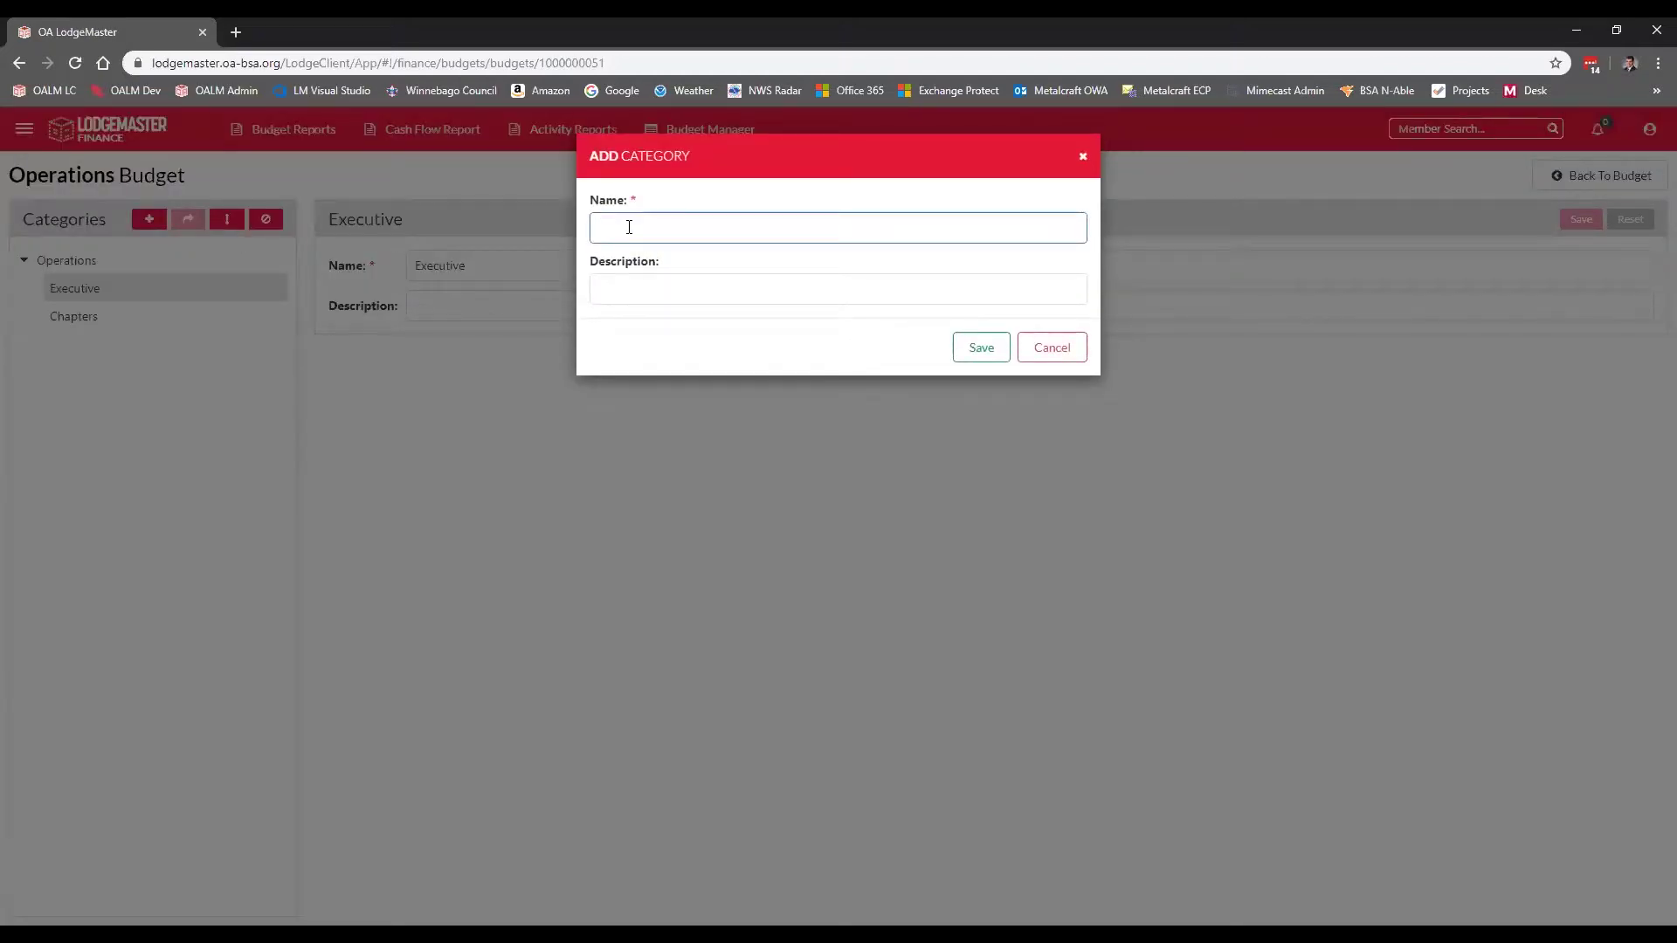
{"action": "type", "text": "Lodge Chief"}
{"action": "left_click", "coordinate": [961, 347]}
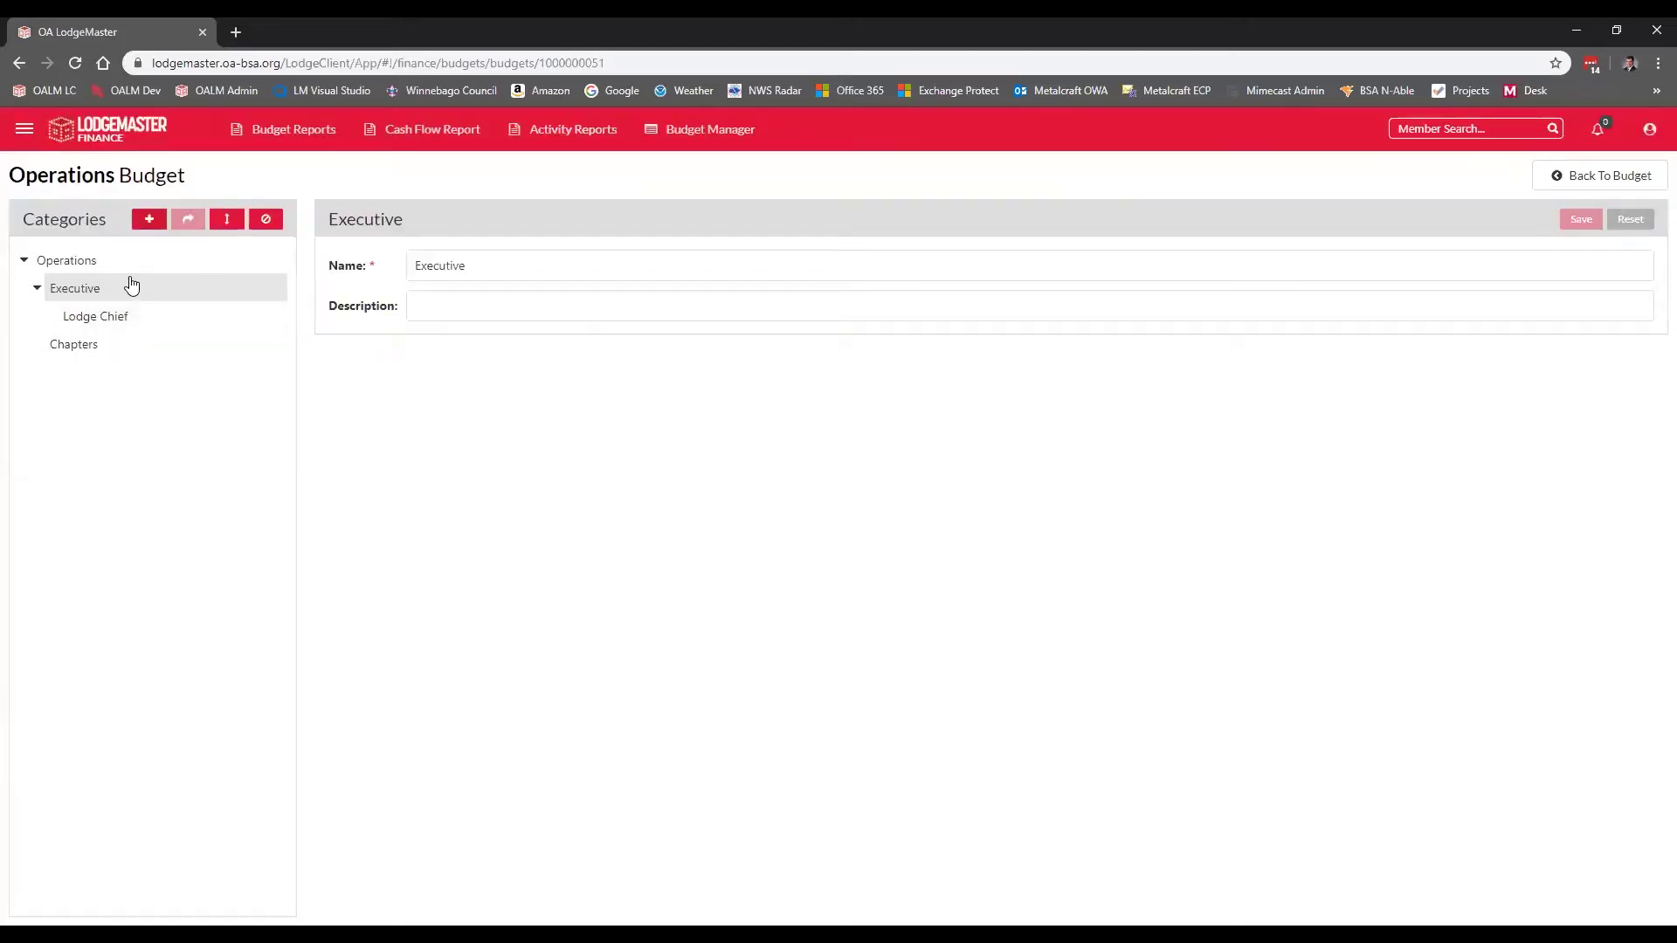
{"action": "left_click", "coordinate": [103, 261]}
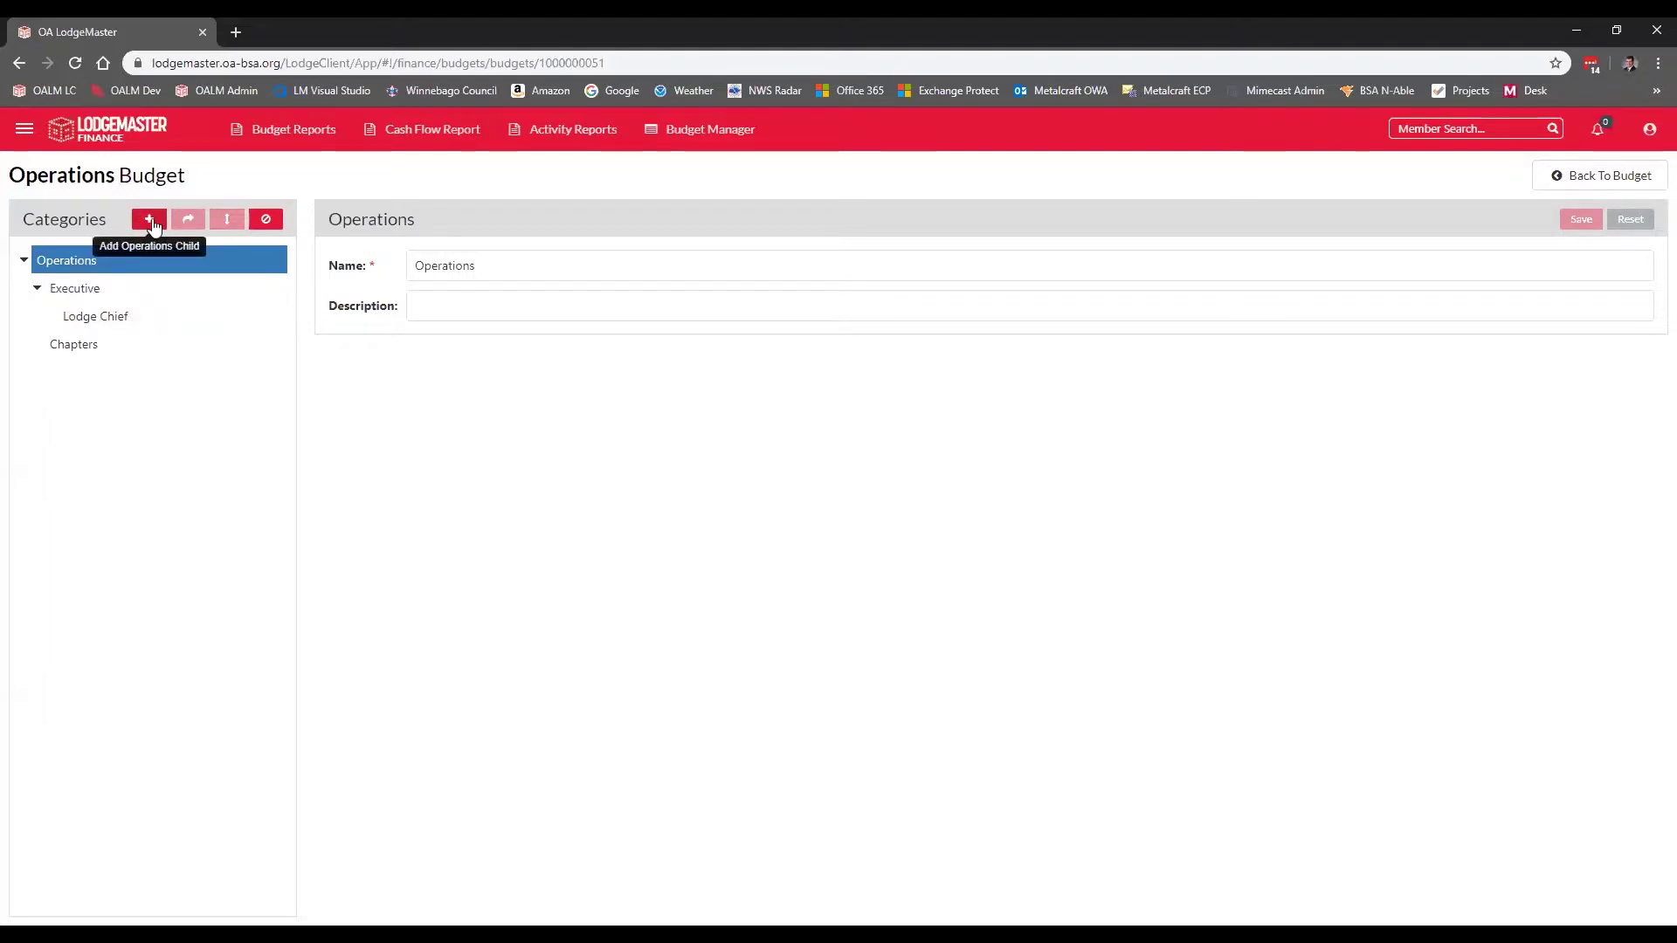
Add Events and Inductions groups under Operations
{"action": "left_click", "coordinate": [150, 220]}
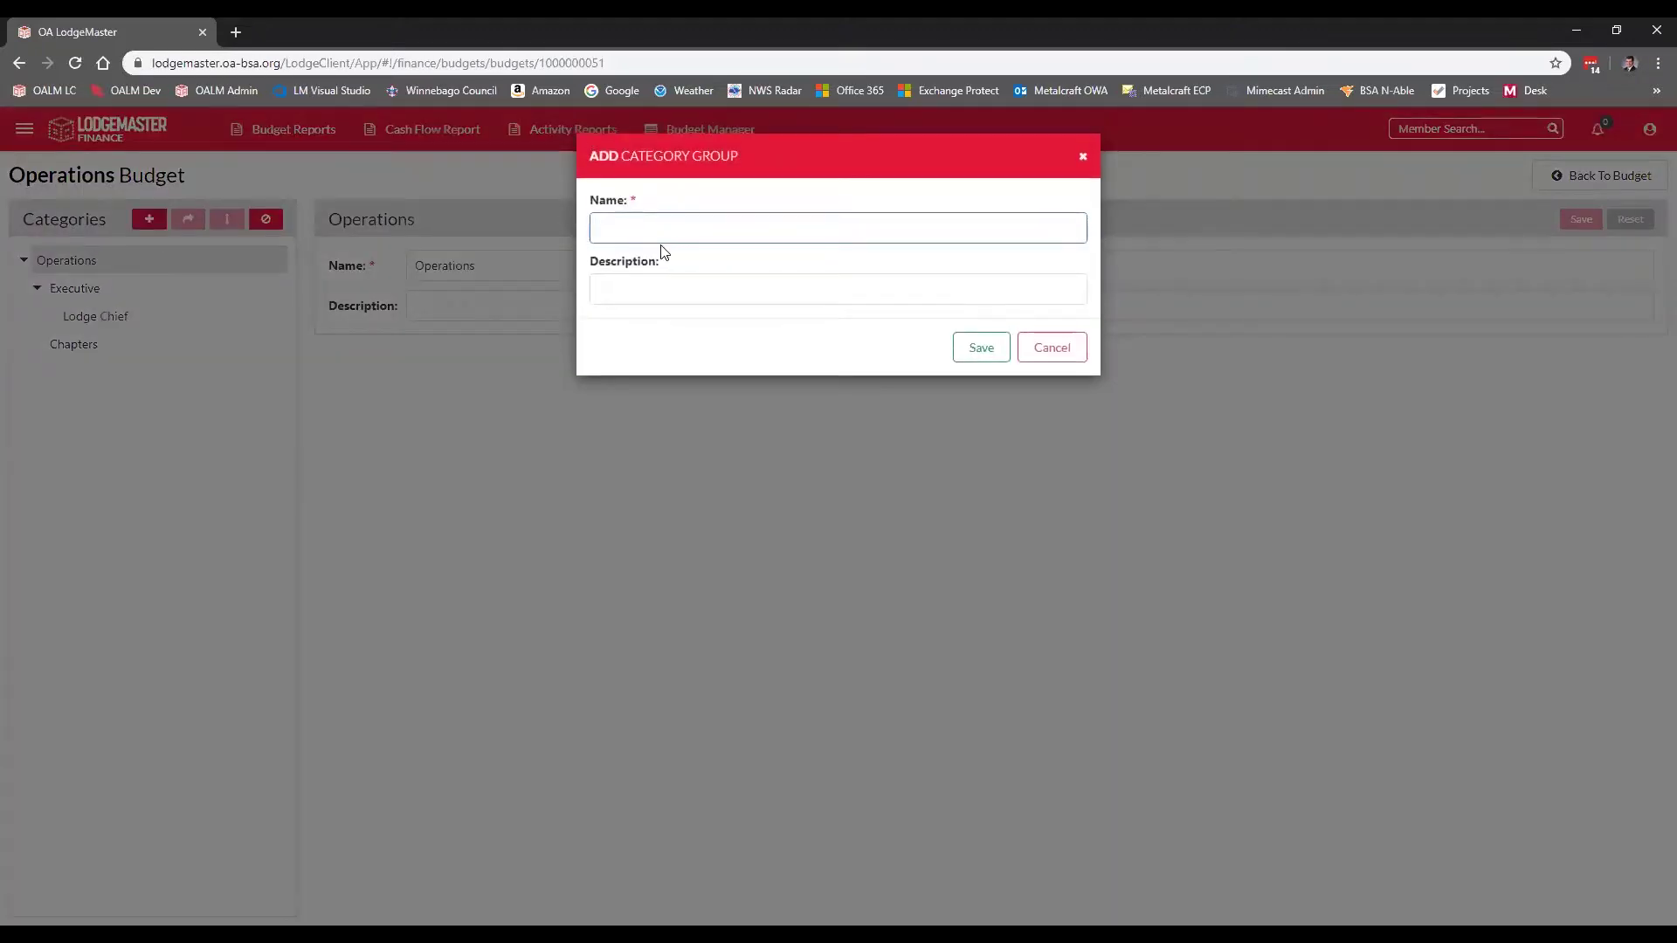
{"action": "type", "text": "Events"}
{"action": "left_click", "coordinate": [980, 347]}
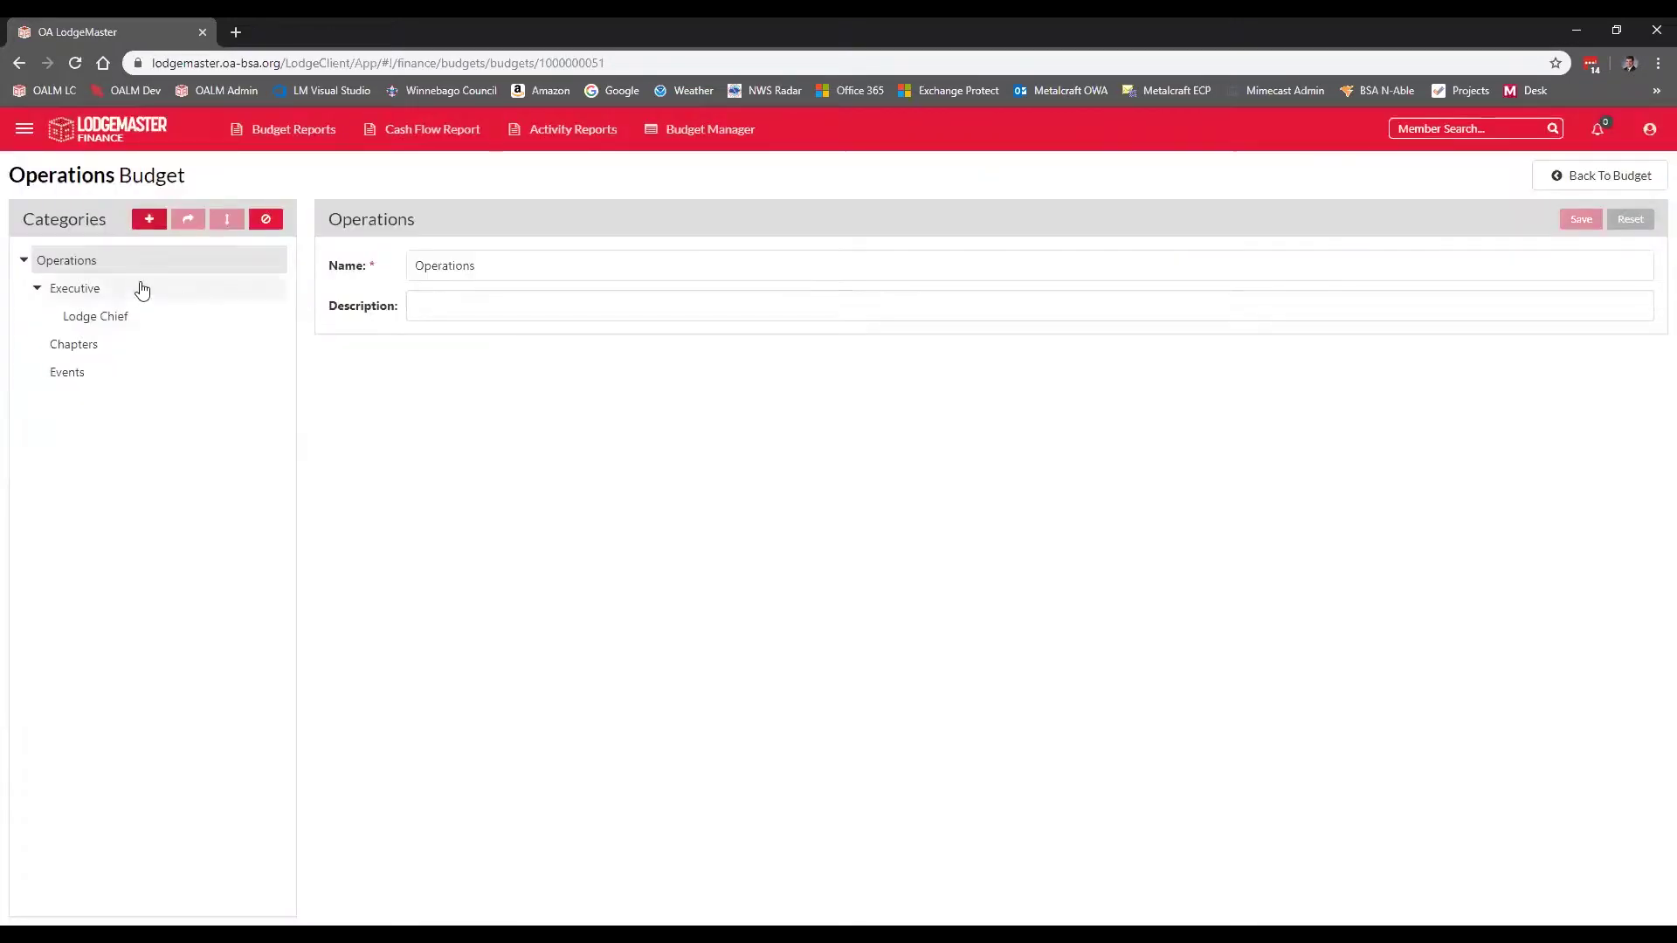
{"action": "left_click", "coordinate": [150, 220]}
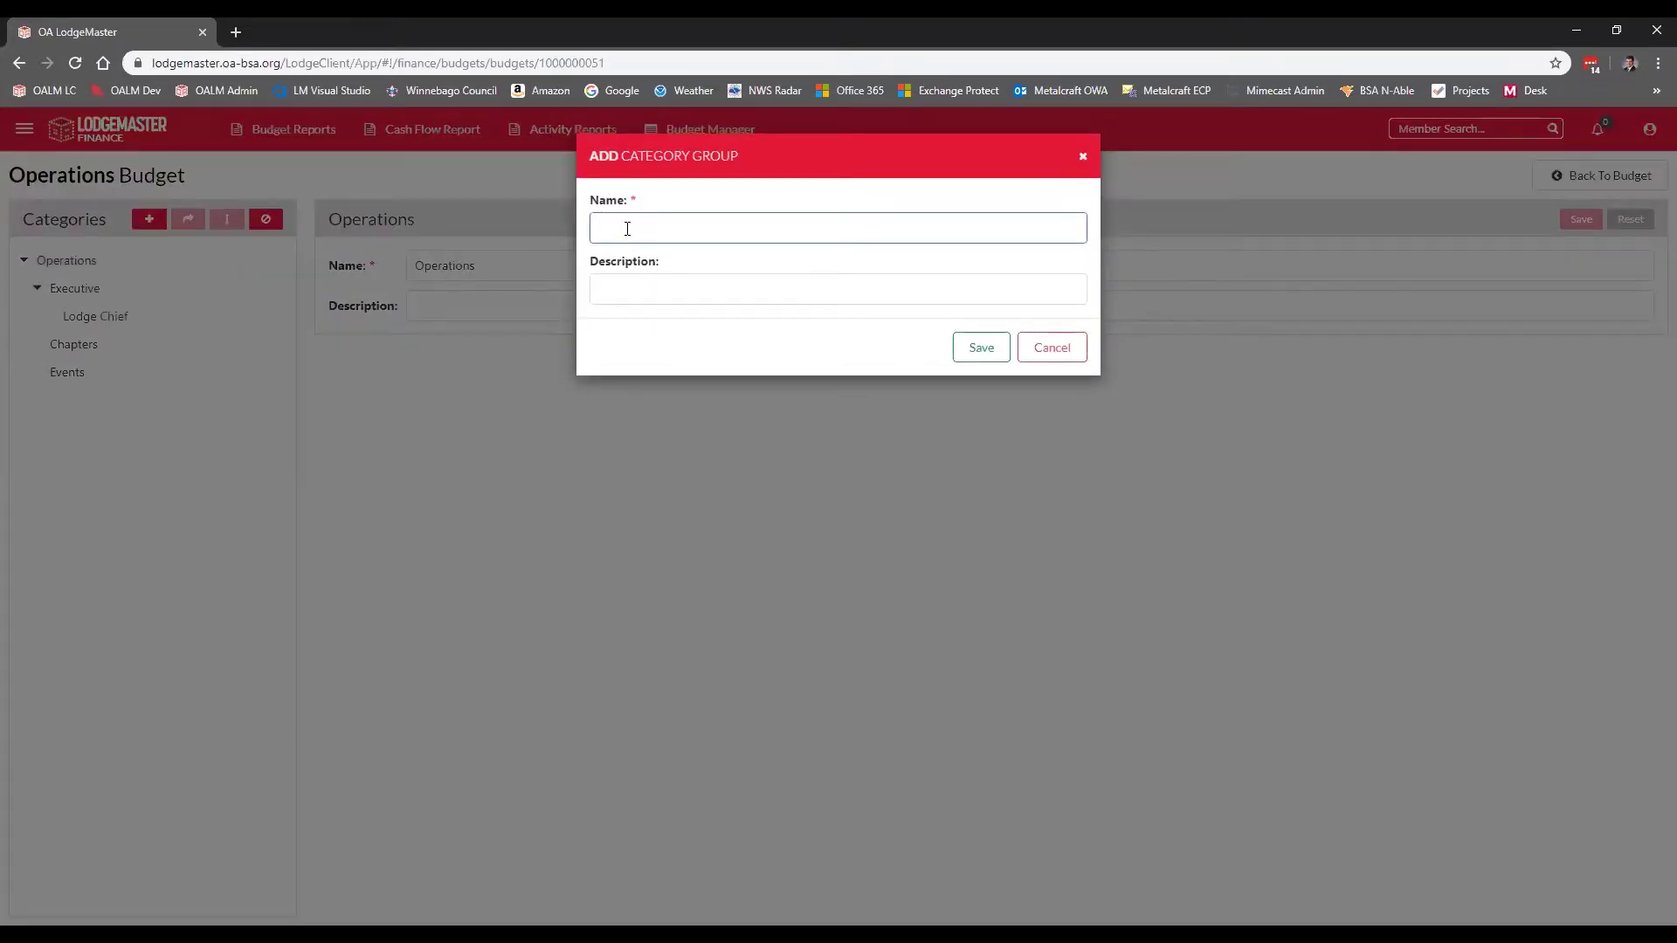
{"action": "type", "text": "Inductions"}
{"action": "left_click", "coordinate": [985, 351]}
Add Admin and Finance and Dues groups under Operations
{"action": "left_click", "coordinate": [95, 266]}
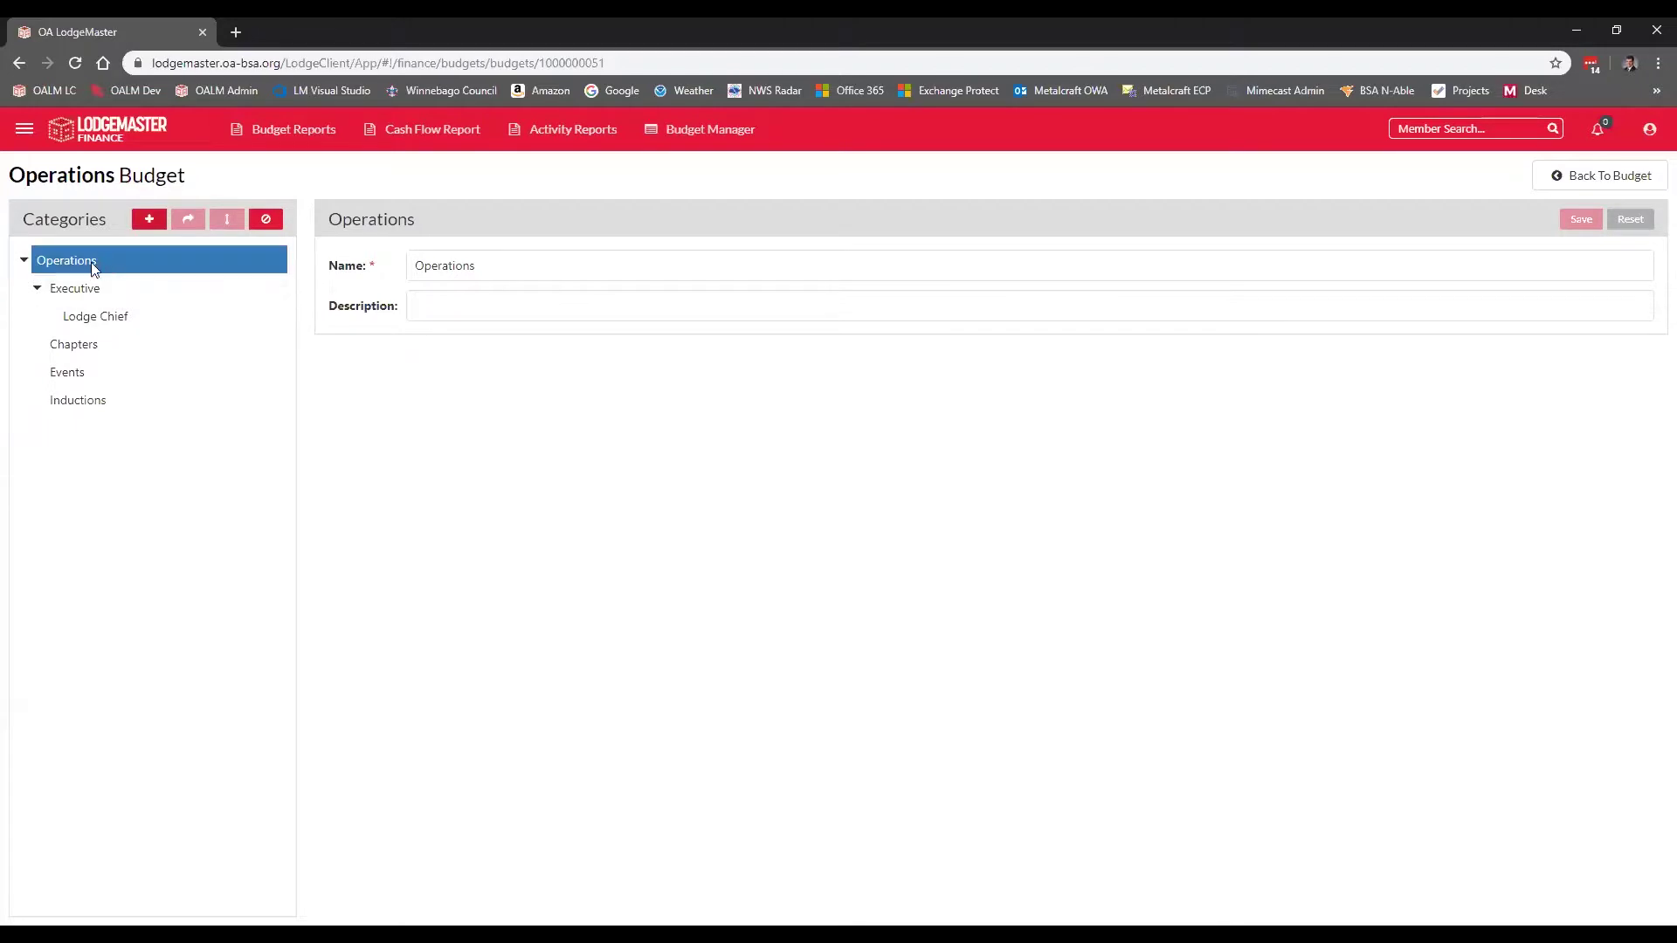
{"action": "left_click", "coordinate": [150, 220]}
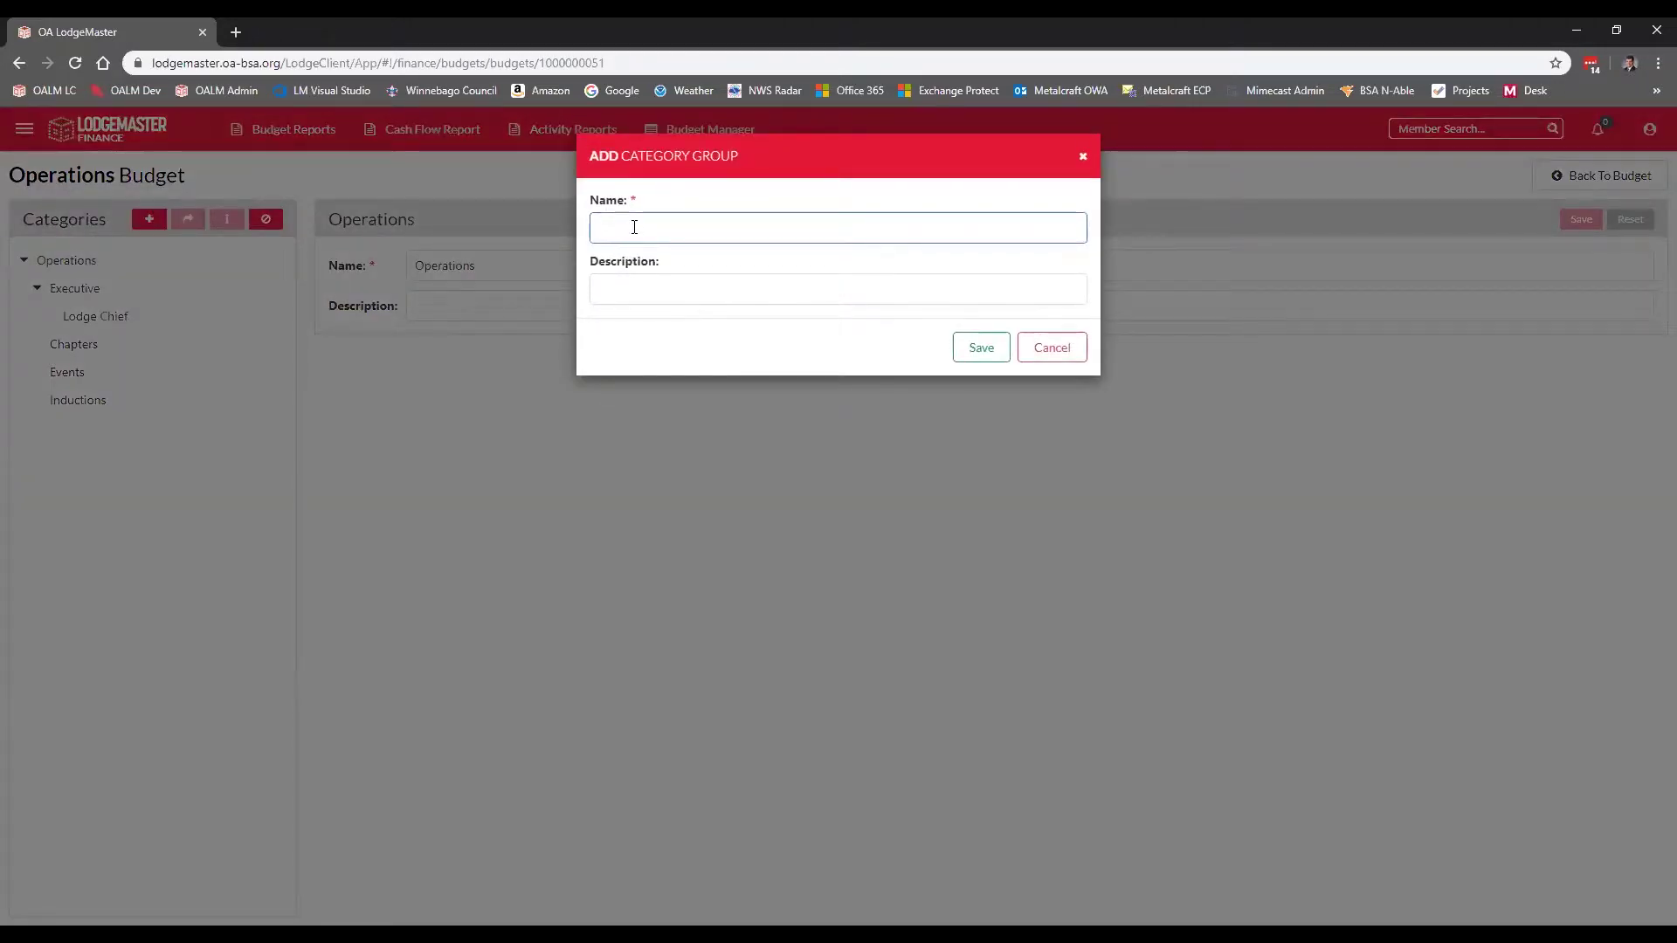
{"action": "type", "text": "Admin and Finance"}
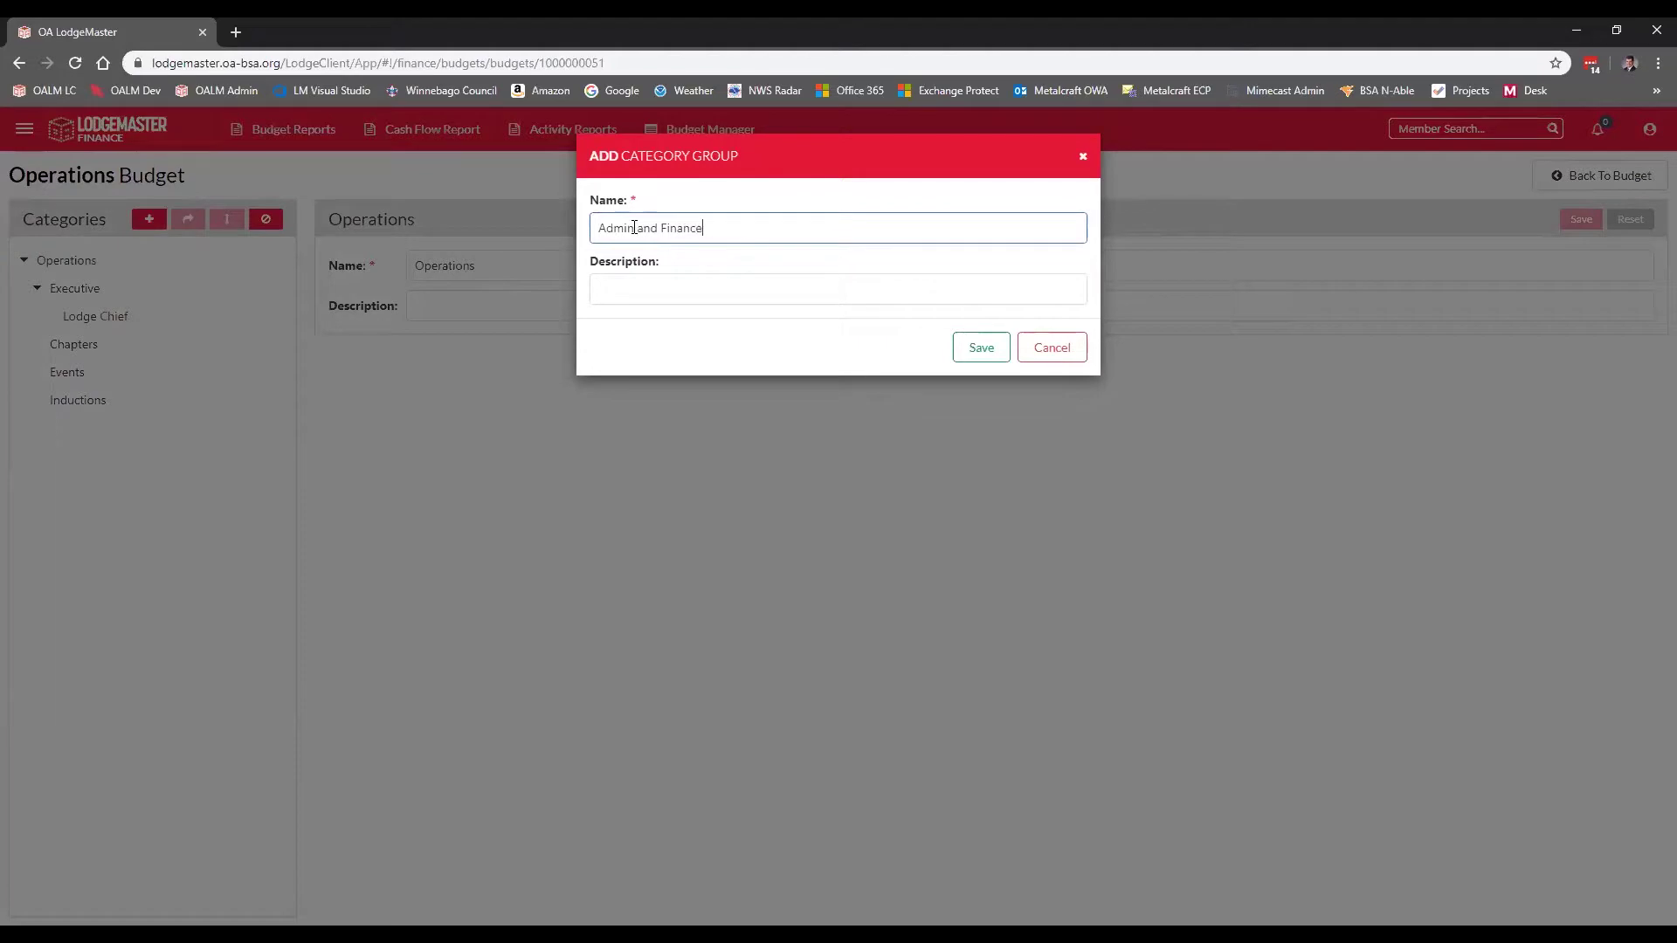
{"action": "left_click", "coordinate": [980, 348]}
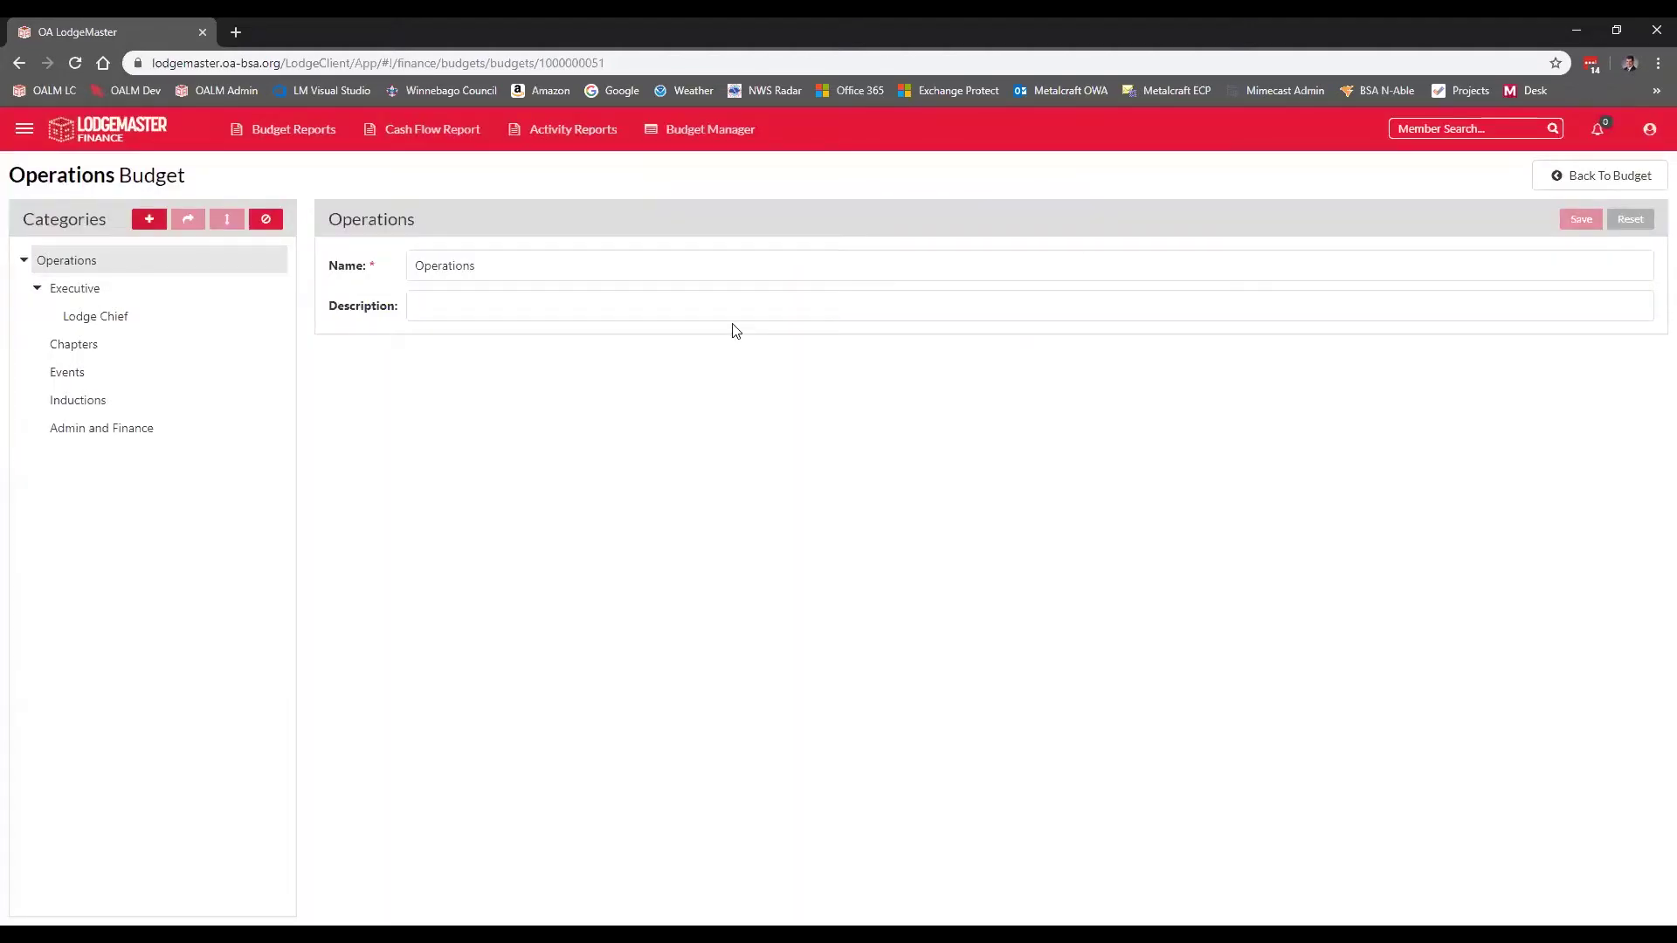
{"action": "left_click", "coordinate": [96, 261]}
{"action": "left_click", "coordinate": [148, 219]}
{"action": "type", "text": "Dues"}
{"action": "left_click", "coordinate": [964, 354]}
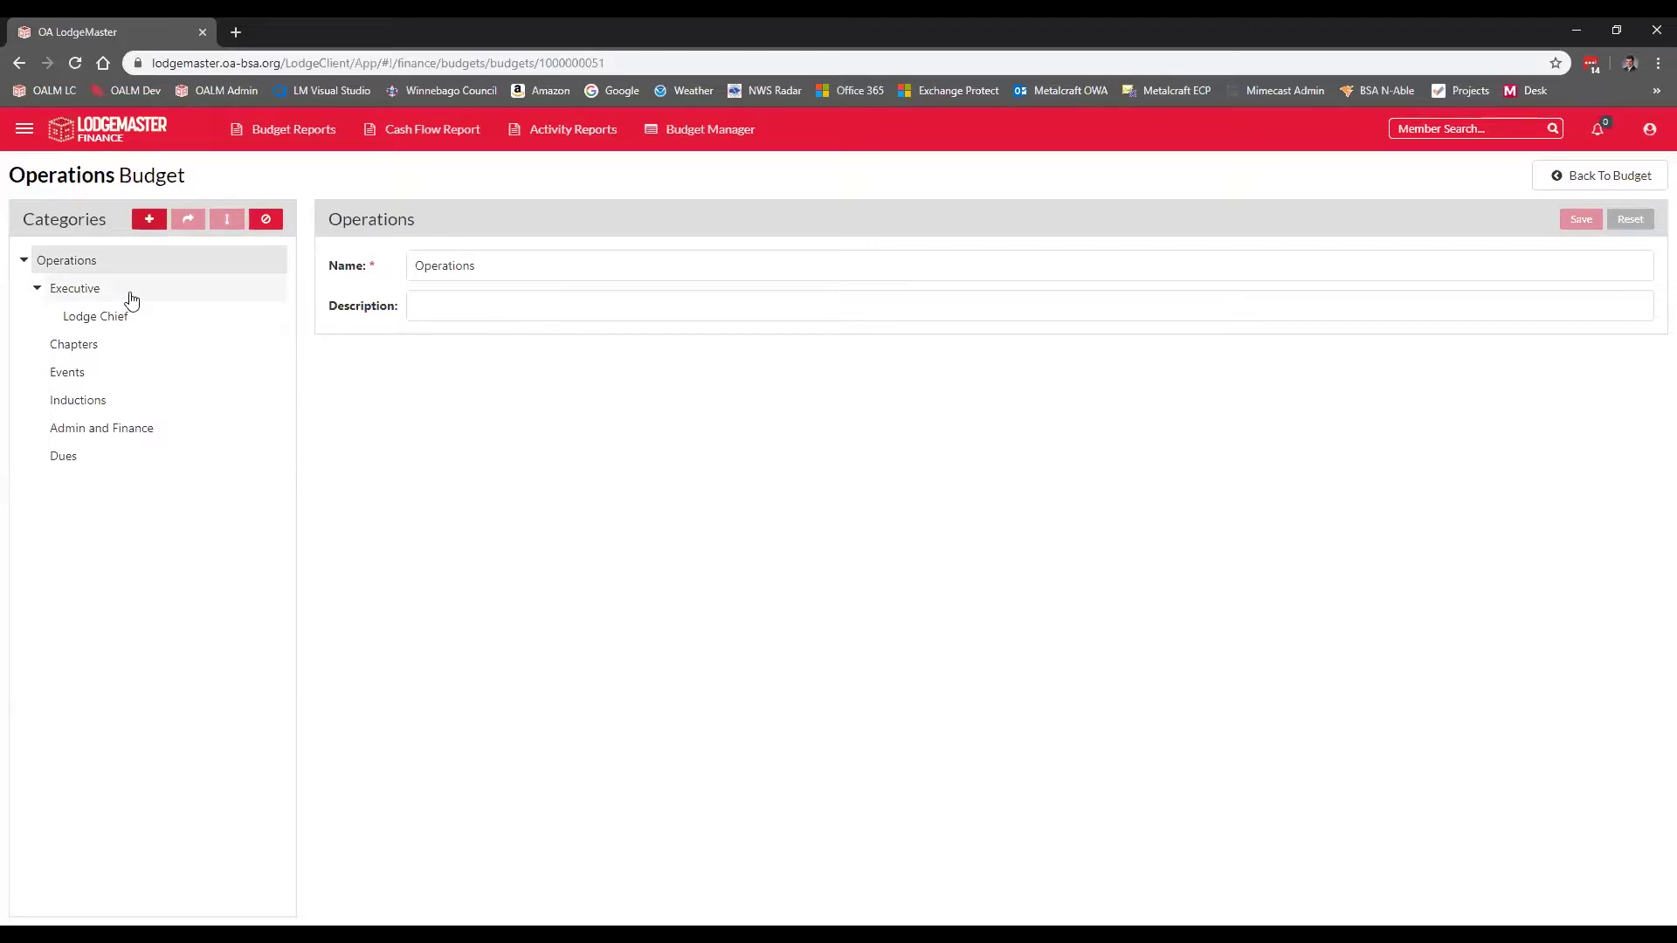
{"action": "left_click", "coordinate": [69, 295]}
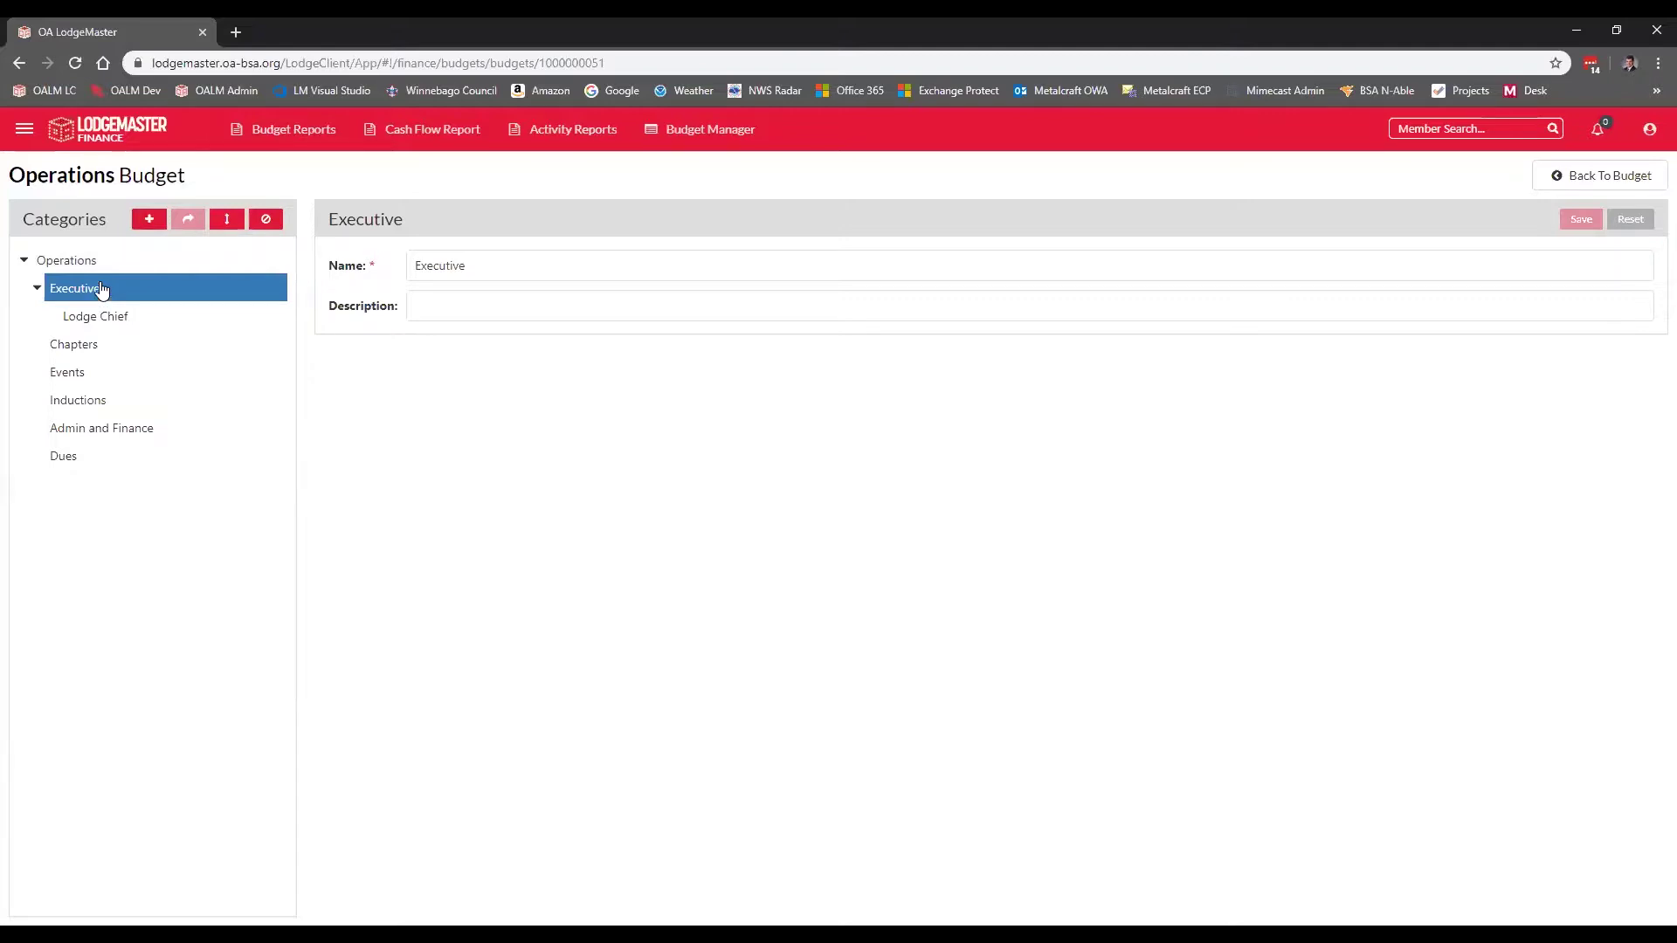
Add an Officer Retreat category under Executive
{"action": "left_click", "coordinate": [149, 220]}
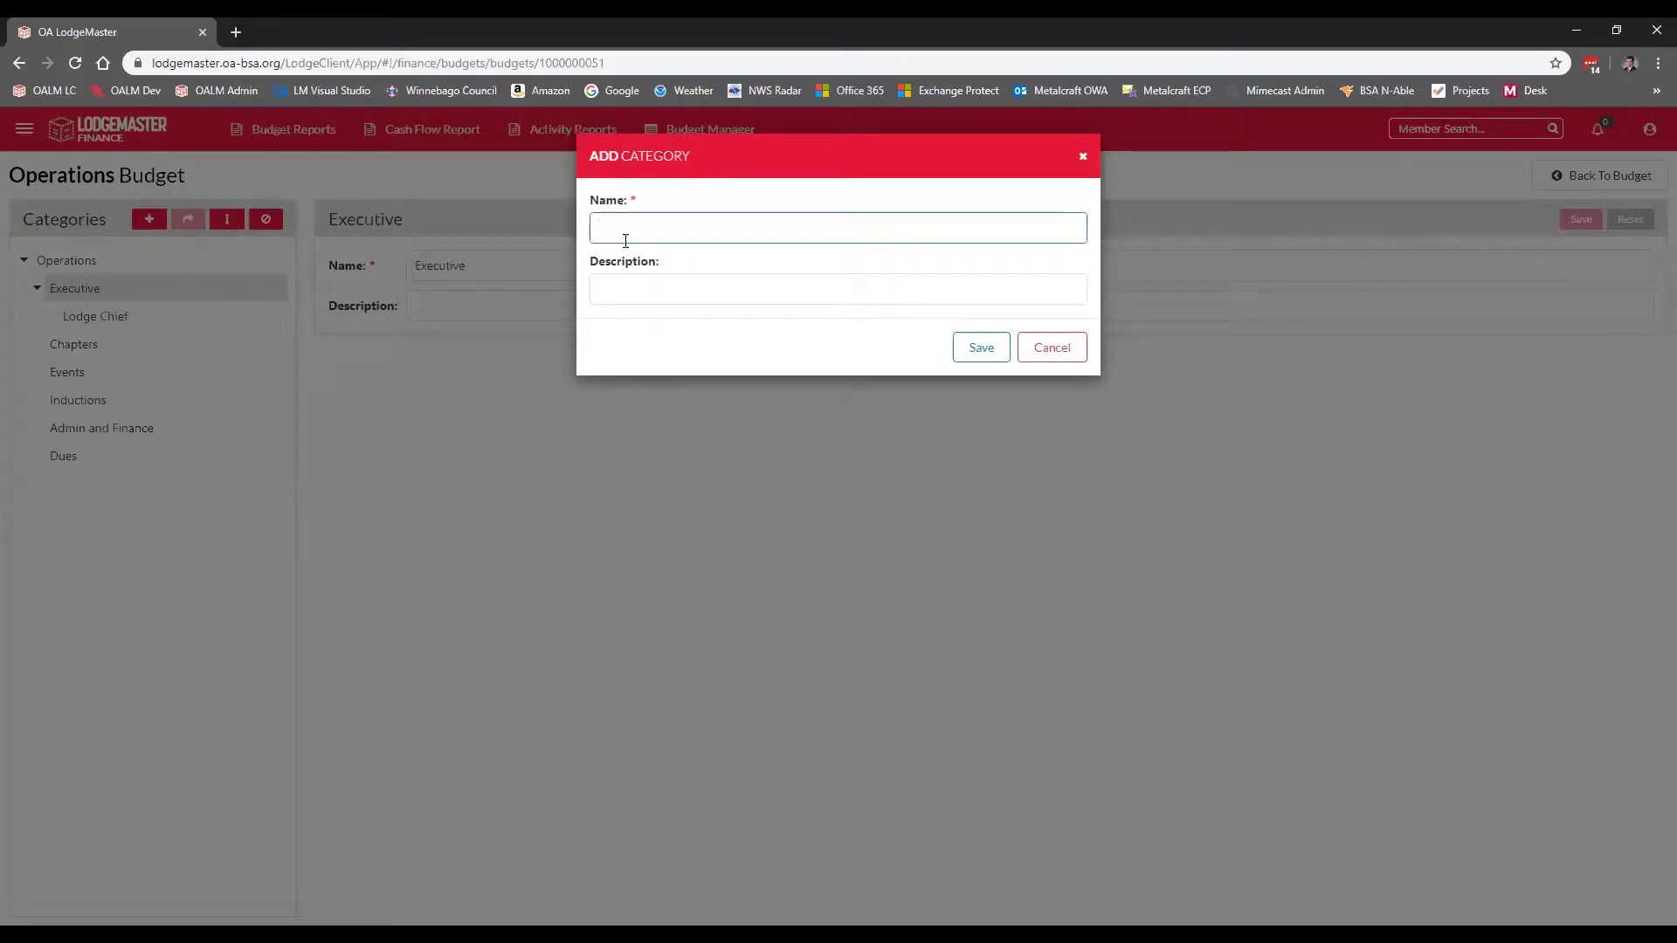
{"action": "type", "text": "Officer Retreat"}
{"action": "left_click", "coordinate": [974, 354]}
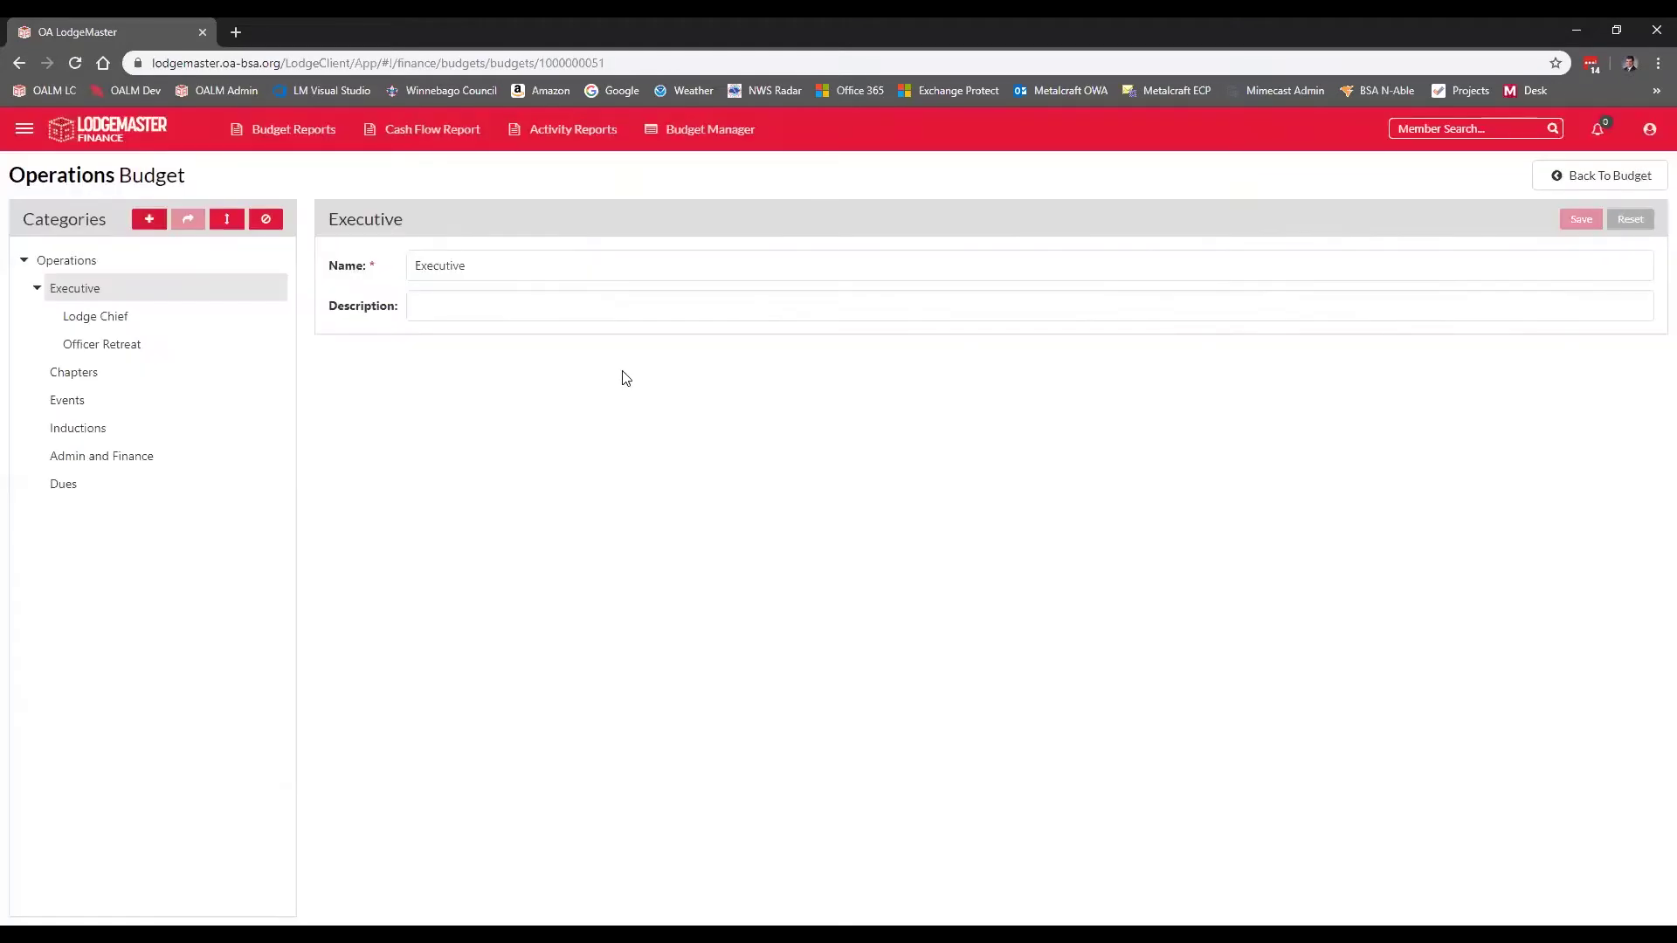
Add Achewon Chapter, Powahay Chapter and Chief Pomperaug Chapter categories under Chapters
{"action": "left_click", "coordinate": [158, 372]}
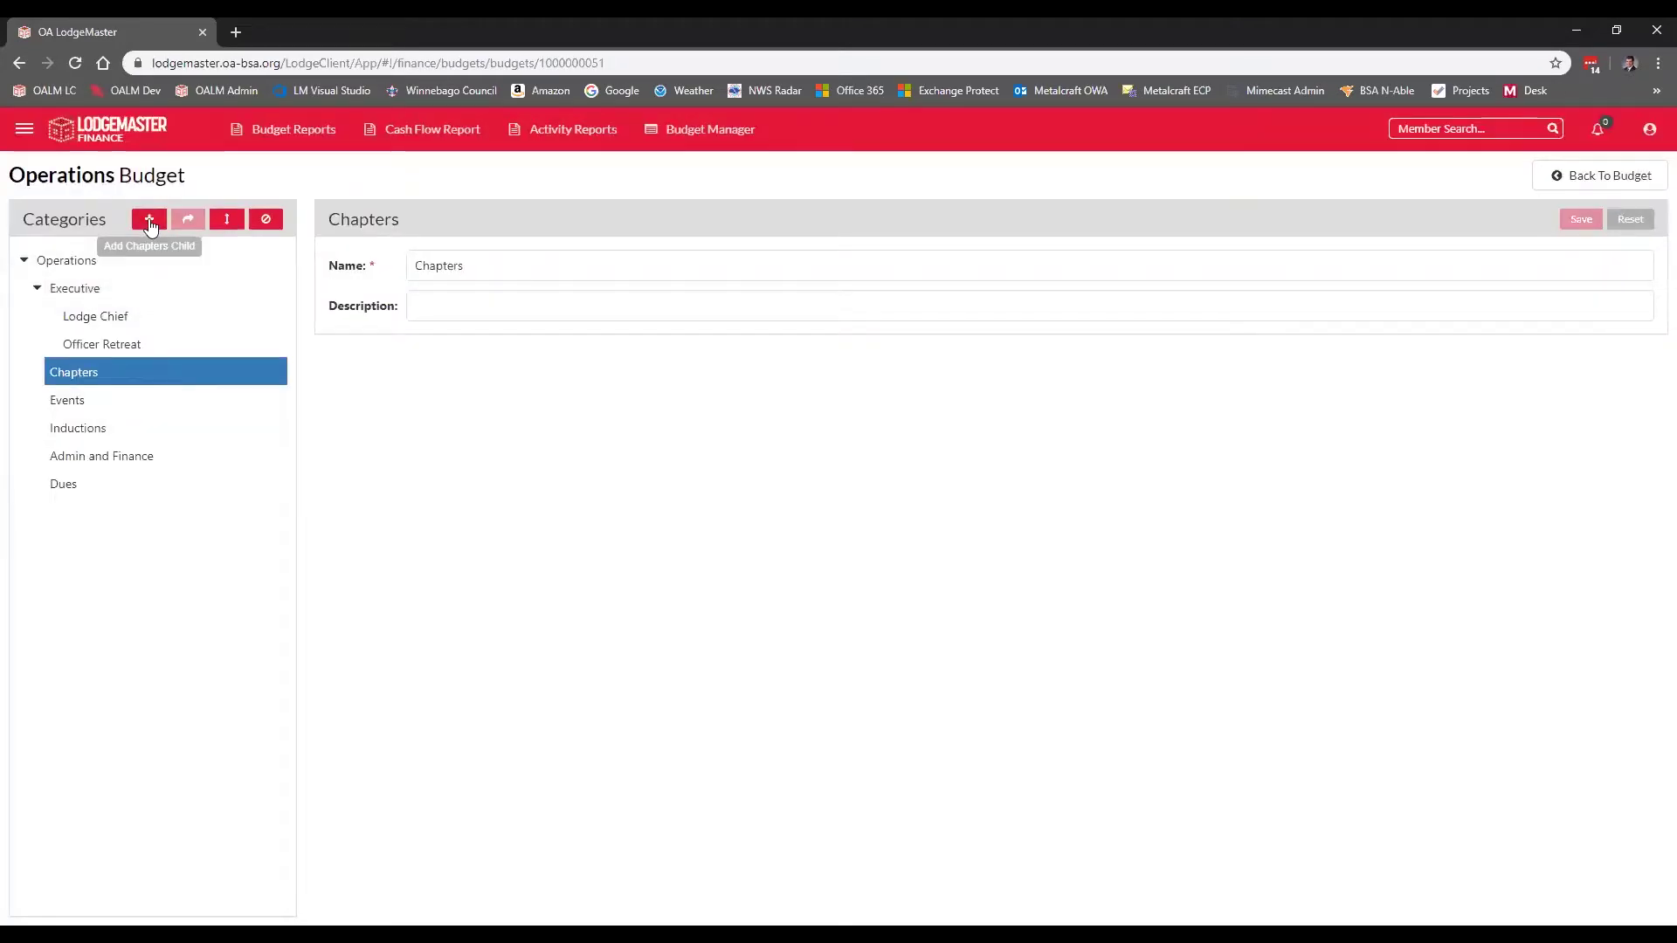
{"action": "left_click", "coordinate": [150, 219]}
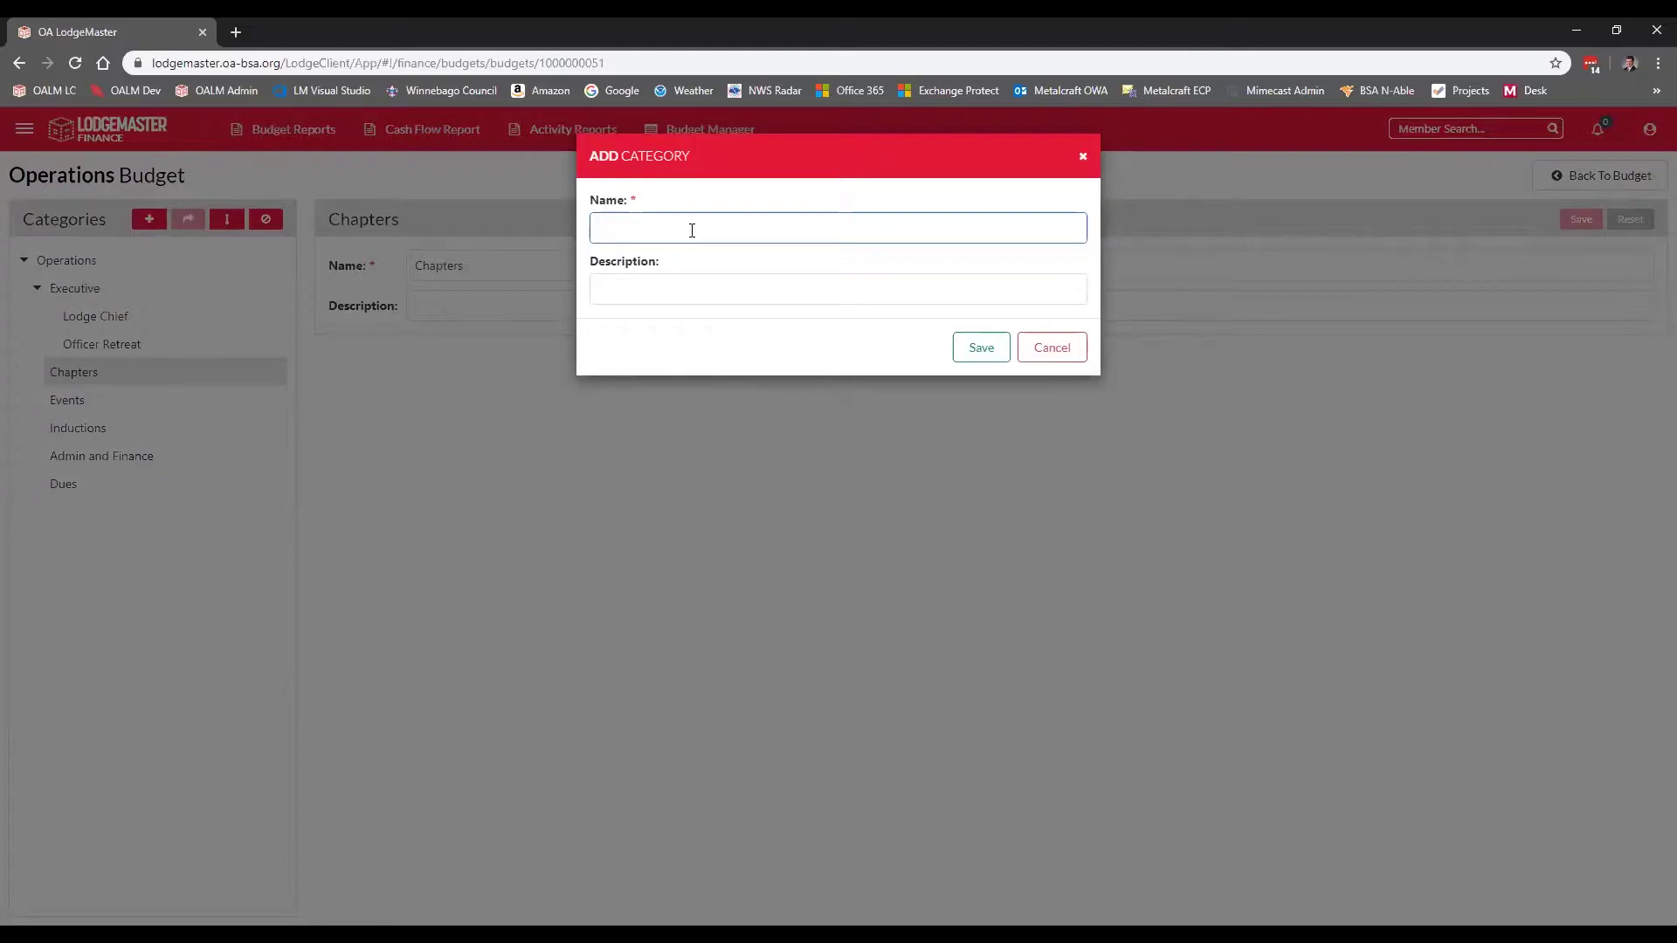
{"action": "type", "text": "Achewon Chapter"}
{"action": "left_click", "coordinate": [982, 349]}
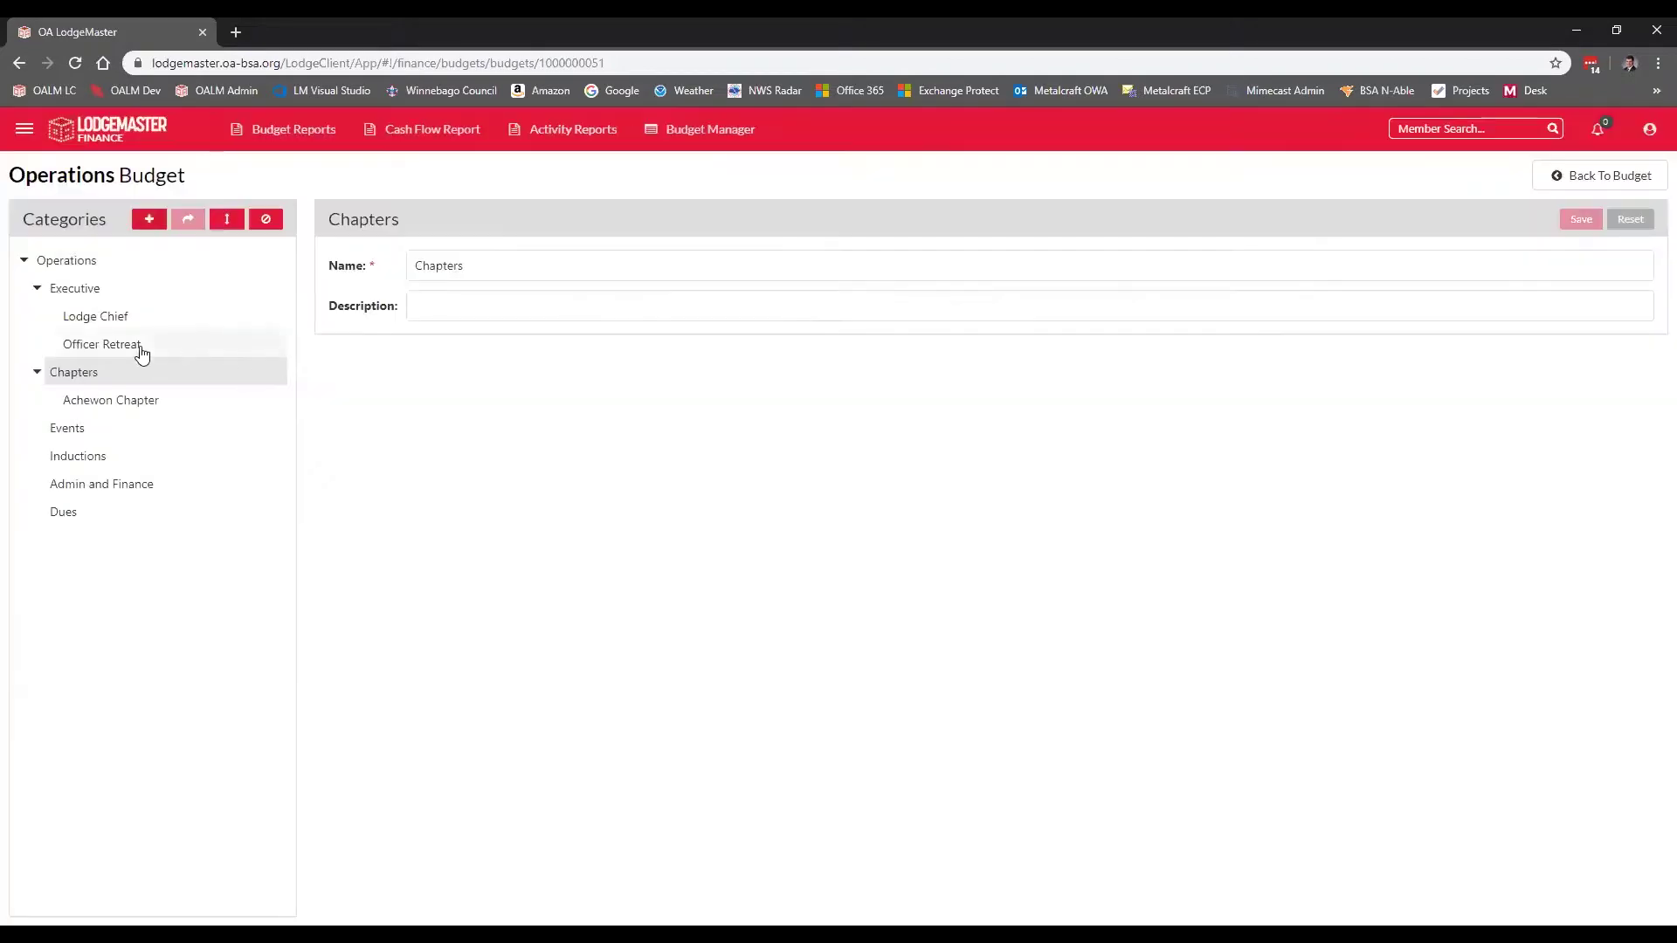
{"action": "left_click", "coordinate": [148, 220]}
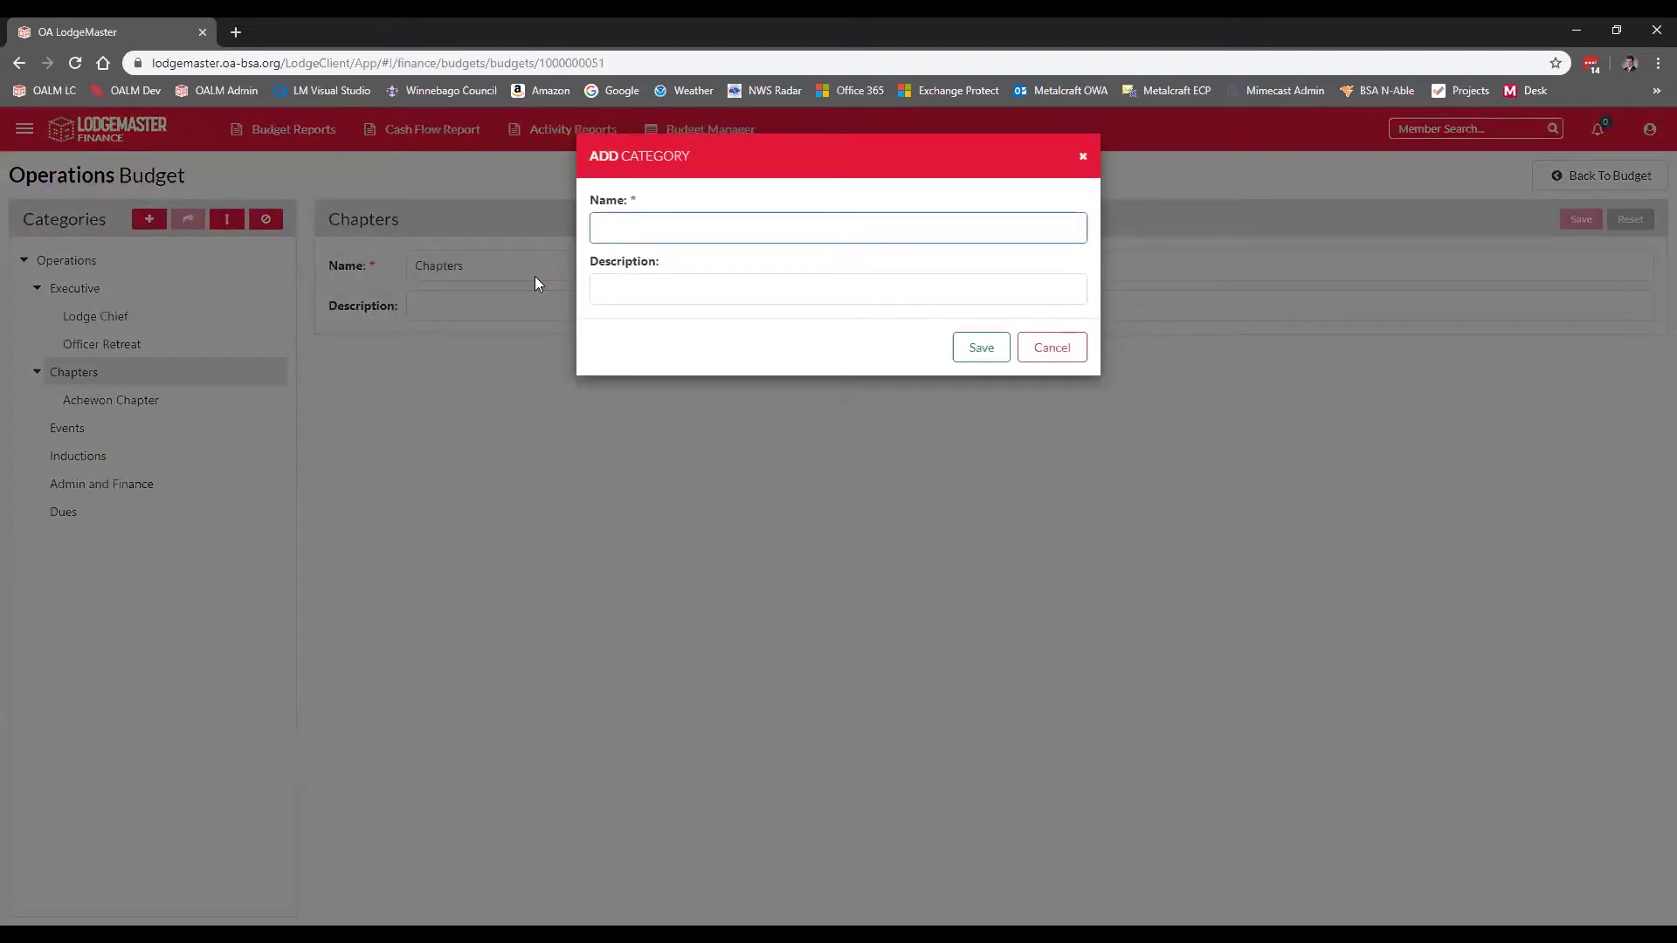
{"action": "type", "text": "Powahay Chapter"}
{"action": "left_click", "coordinate": [968, 349]}
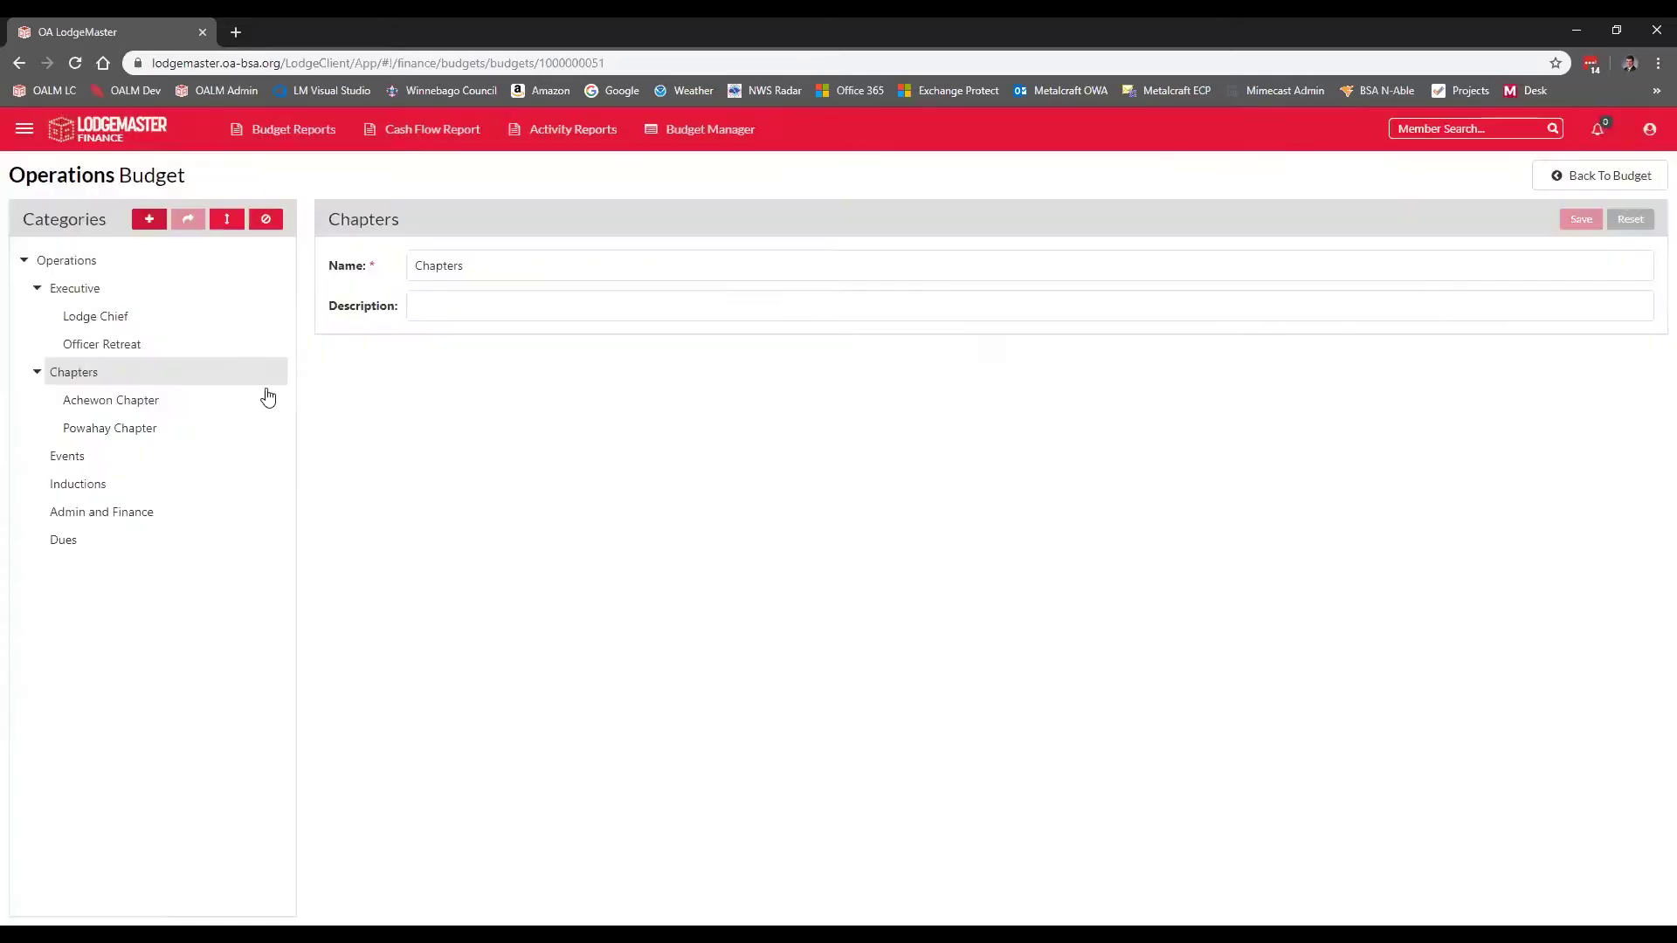
{"action": "left_click", "coordinate": [128, 381]}
{"action": "left_click", "coordinate": [149, 219]}
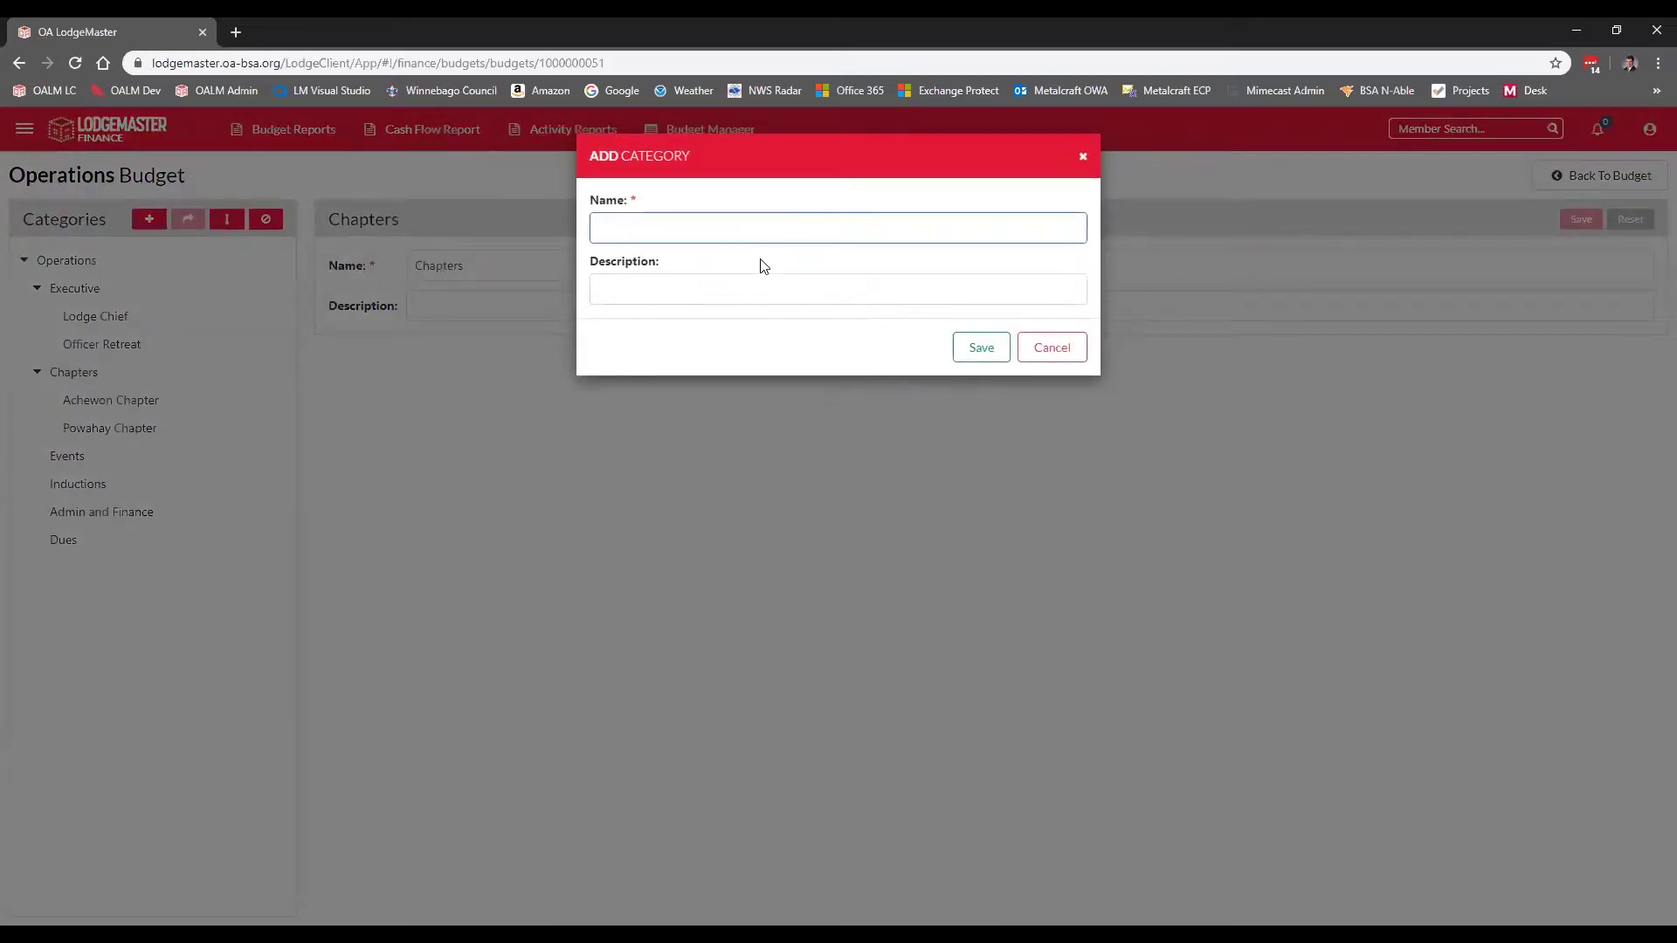
{"action": "type", "text": "Chief Pomperaug Chapter"}
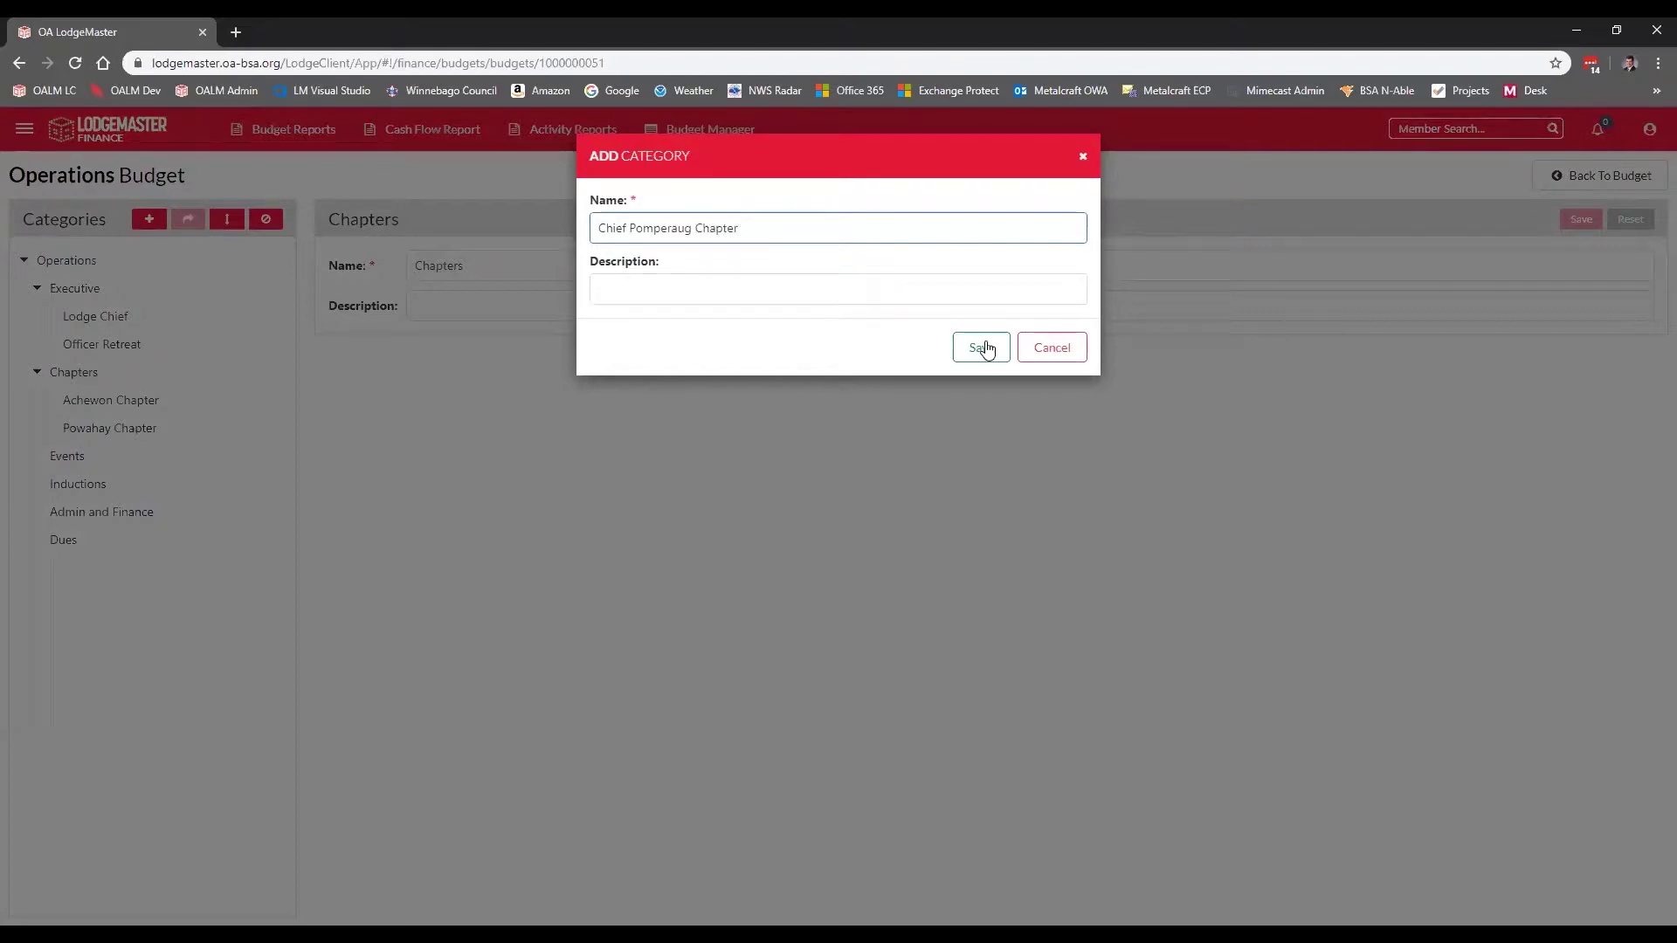
{"action": "left_click", "coordinate": [986, 348]}
{"action": "left_click", "coordinate": [113, 484]}
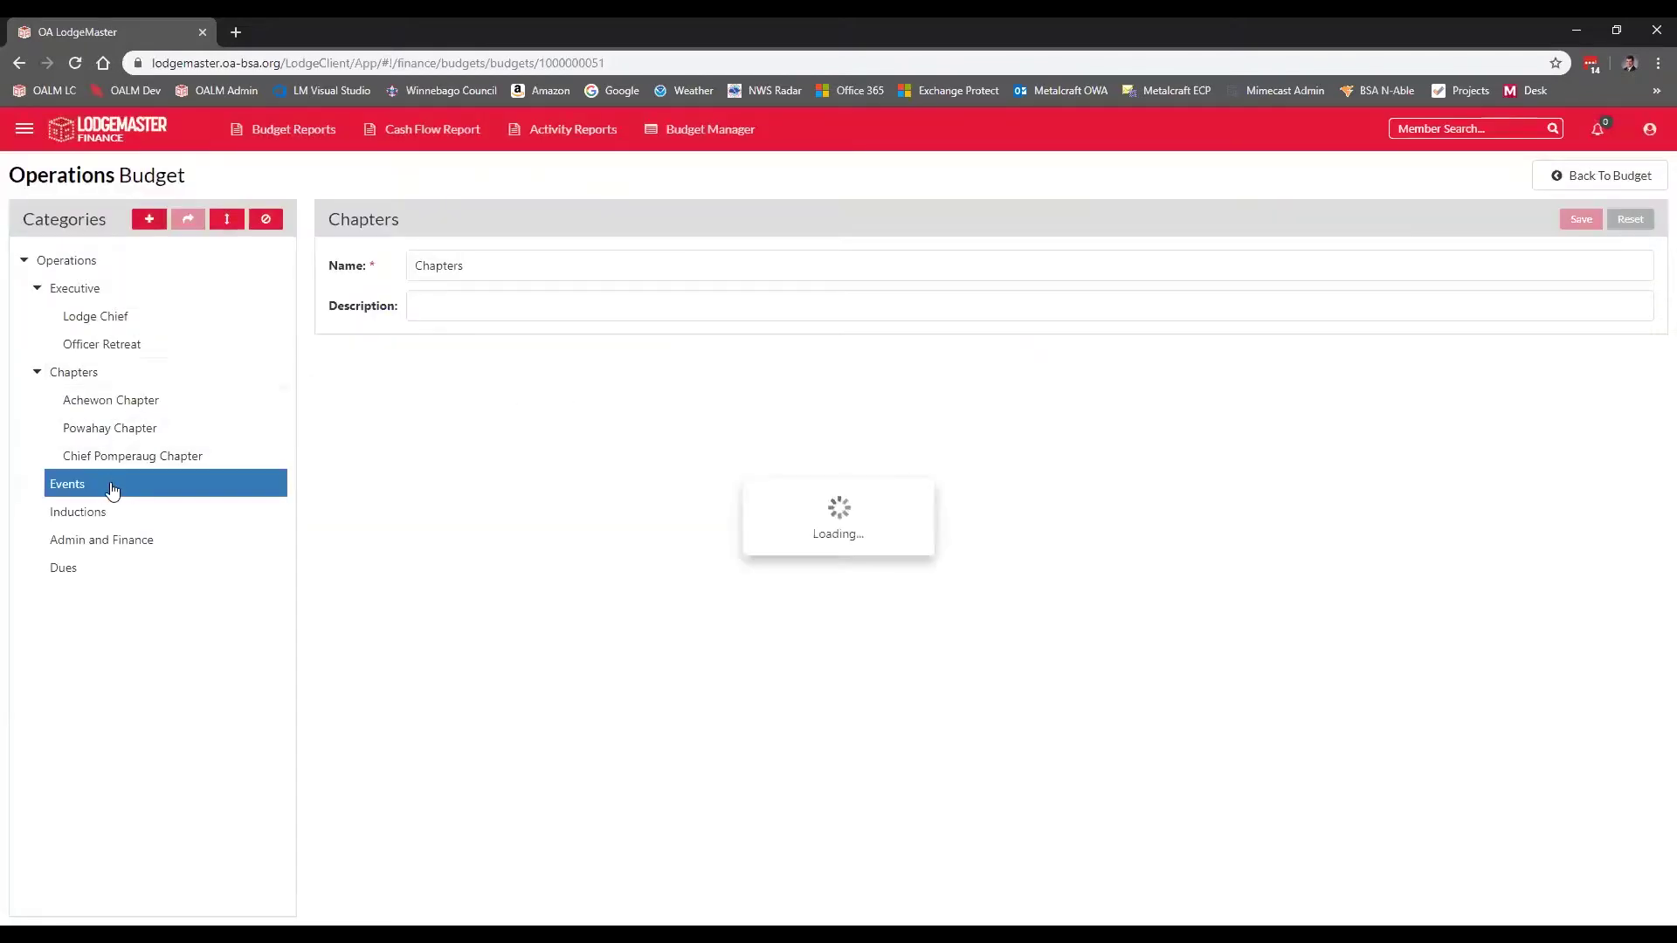
Create the three Events subcategories: Ordeal, Brotherhood and Vigil Induction Weekend
{"action": "left_click", "coordinate": [162, 225]}
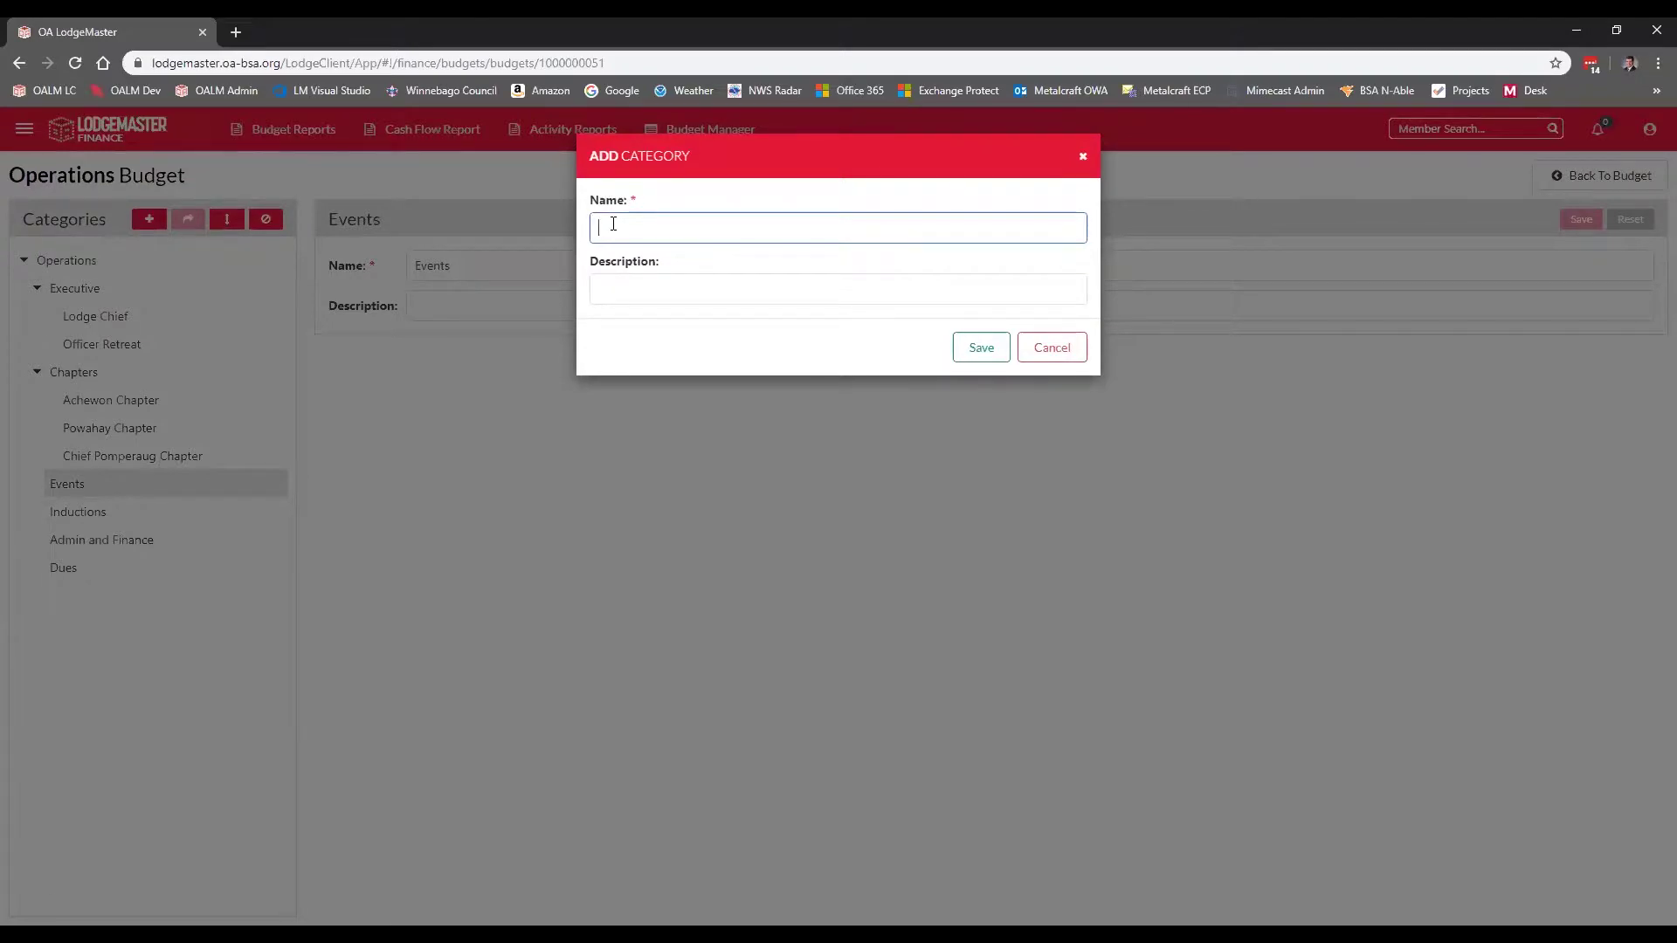
{"action": "type", "text": "Ordeal"}
{"action": "left_click", "coordinate": [970, 349]}
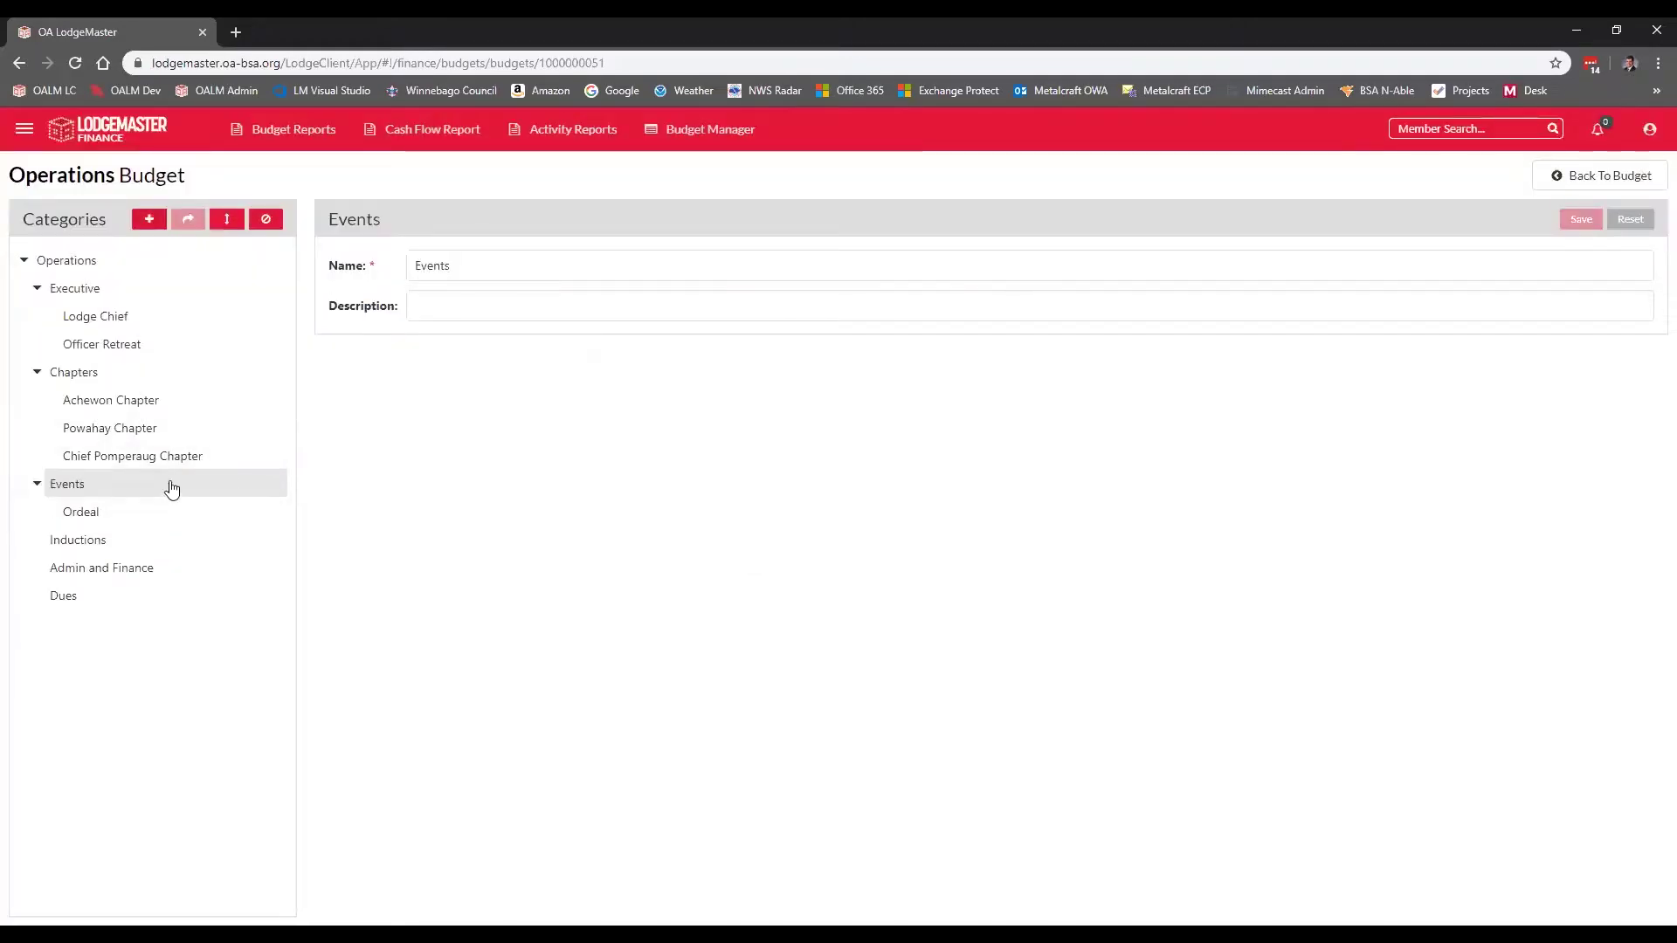
{"action": "left_click", "coordinate": [122, 487]}
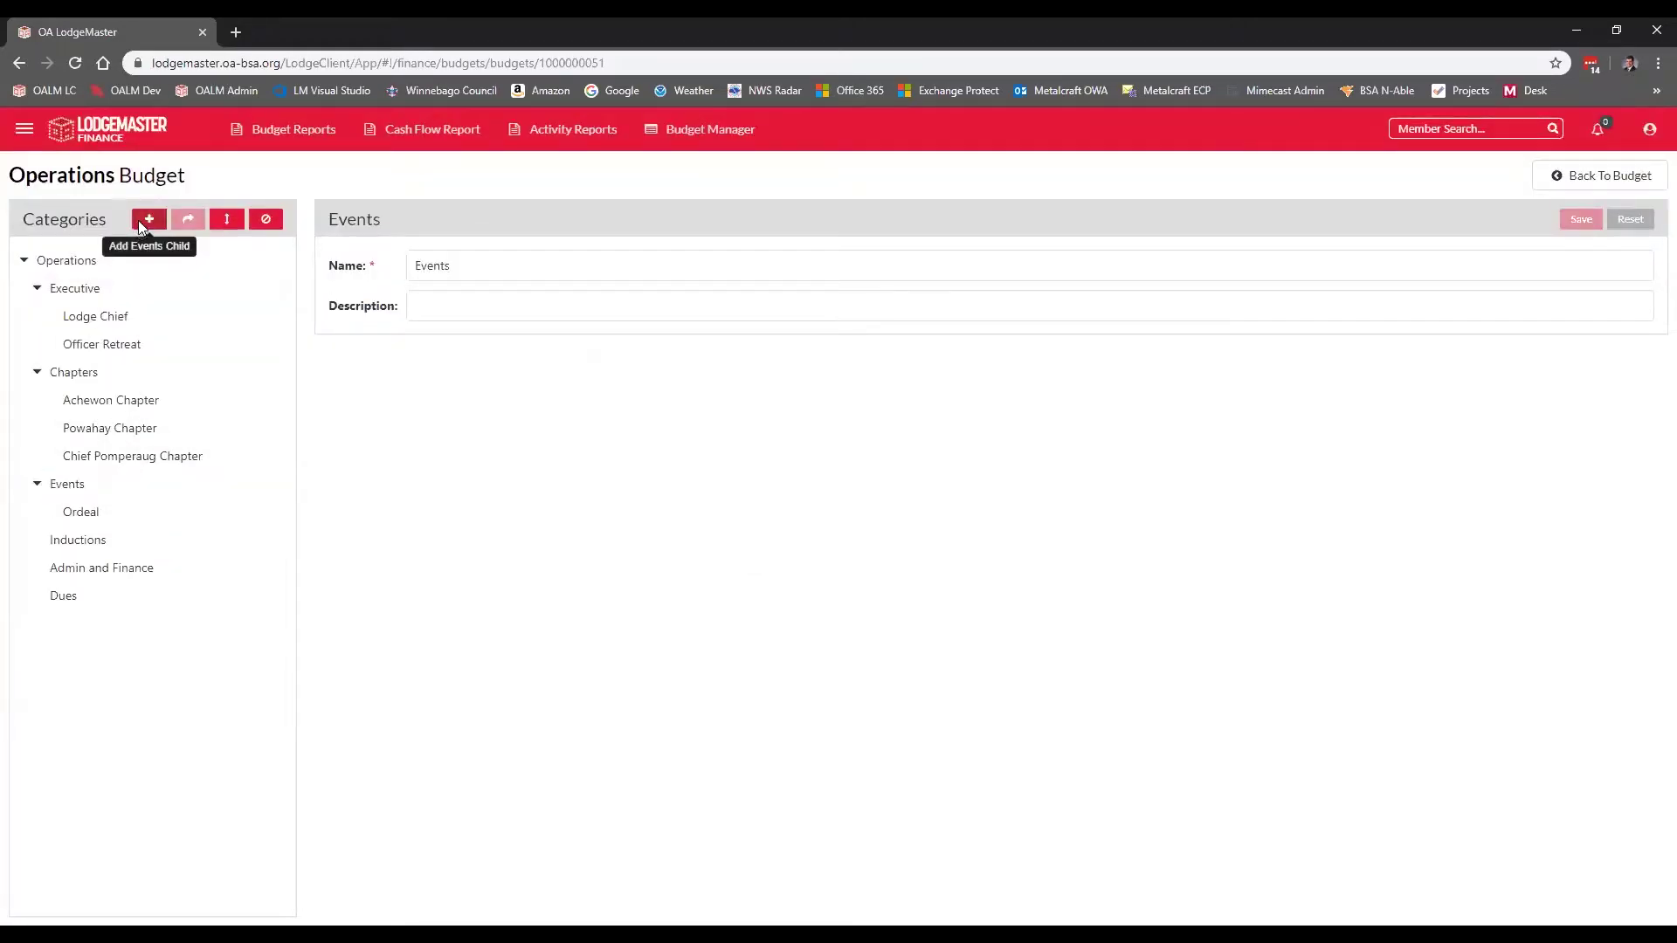
{"action": "left_click", "coordinate": [149, 218]}
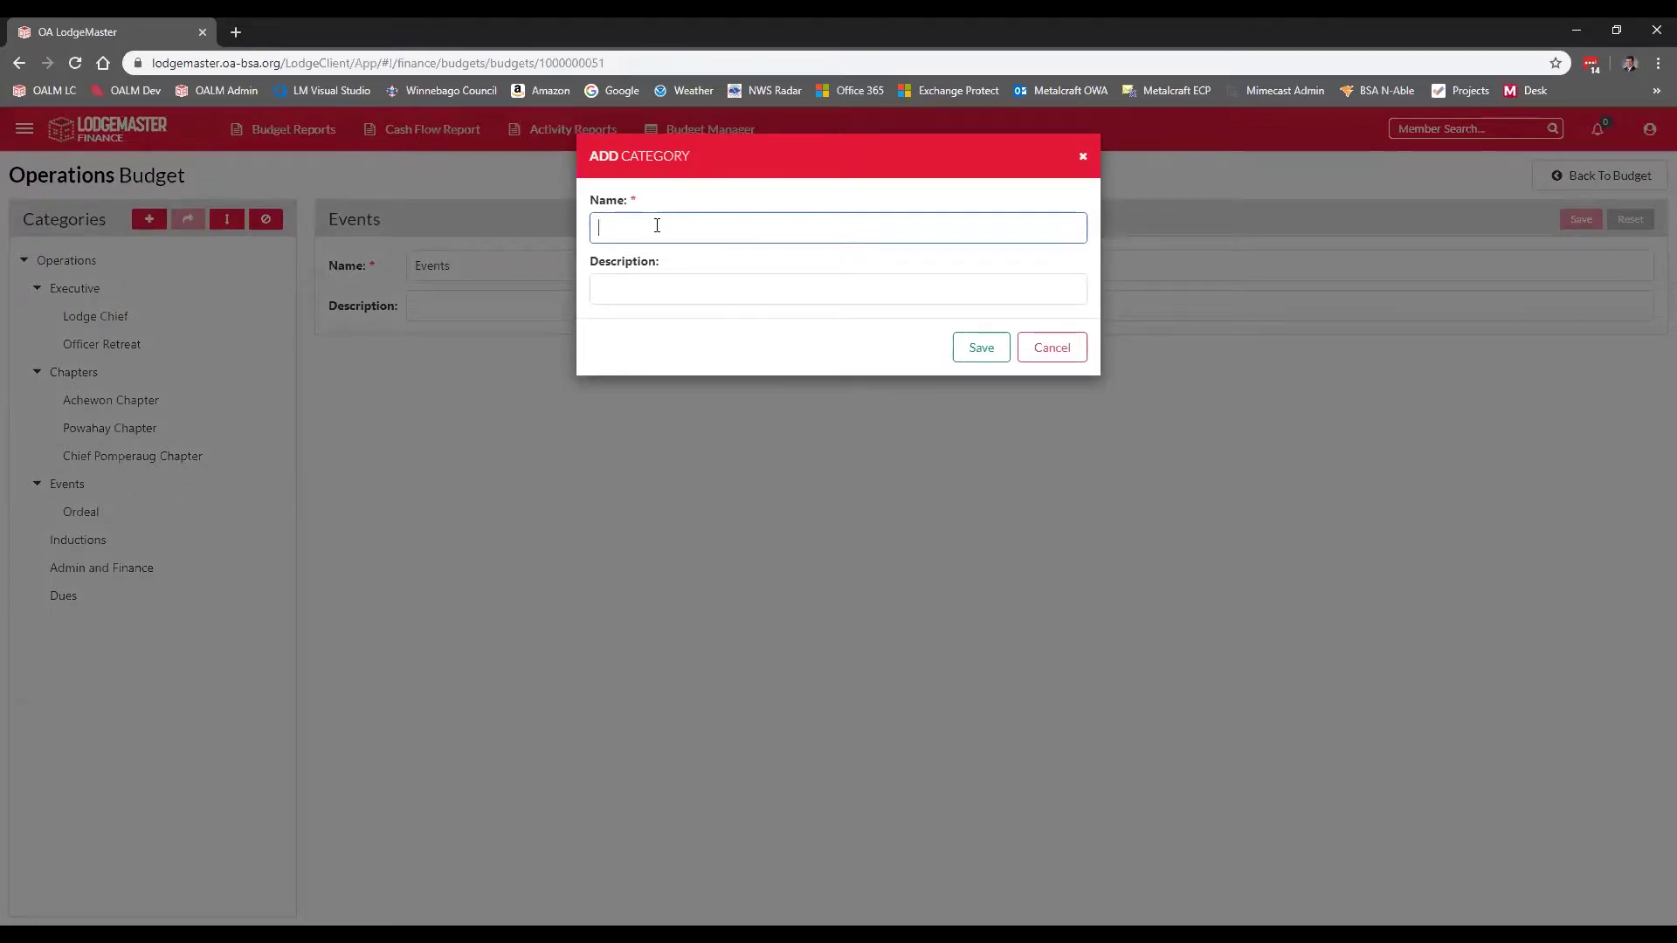
{"action": "type", "text": "od"}
{"action": "left_click", "coordinate": [983, 352]}
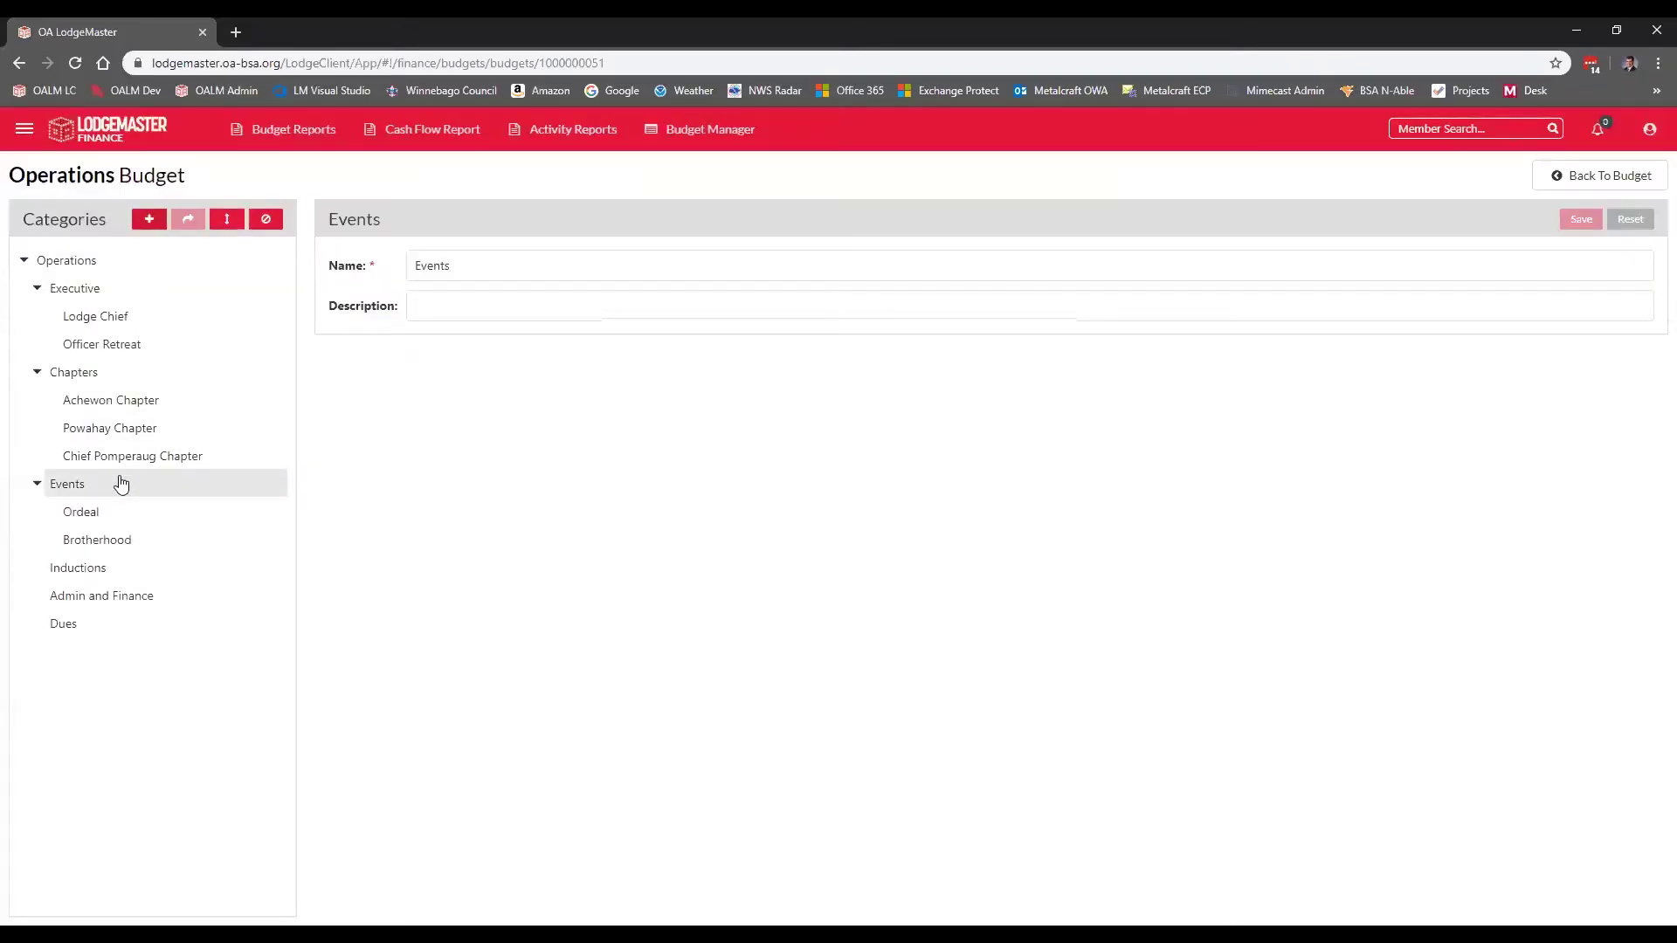
{"action": "left_click", "coordinate": [150, 219]}
{"action": "type", "text": "Vigil "}
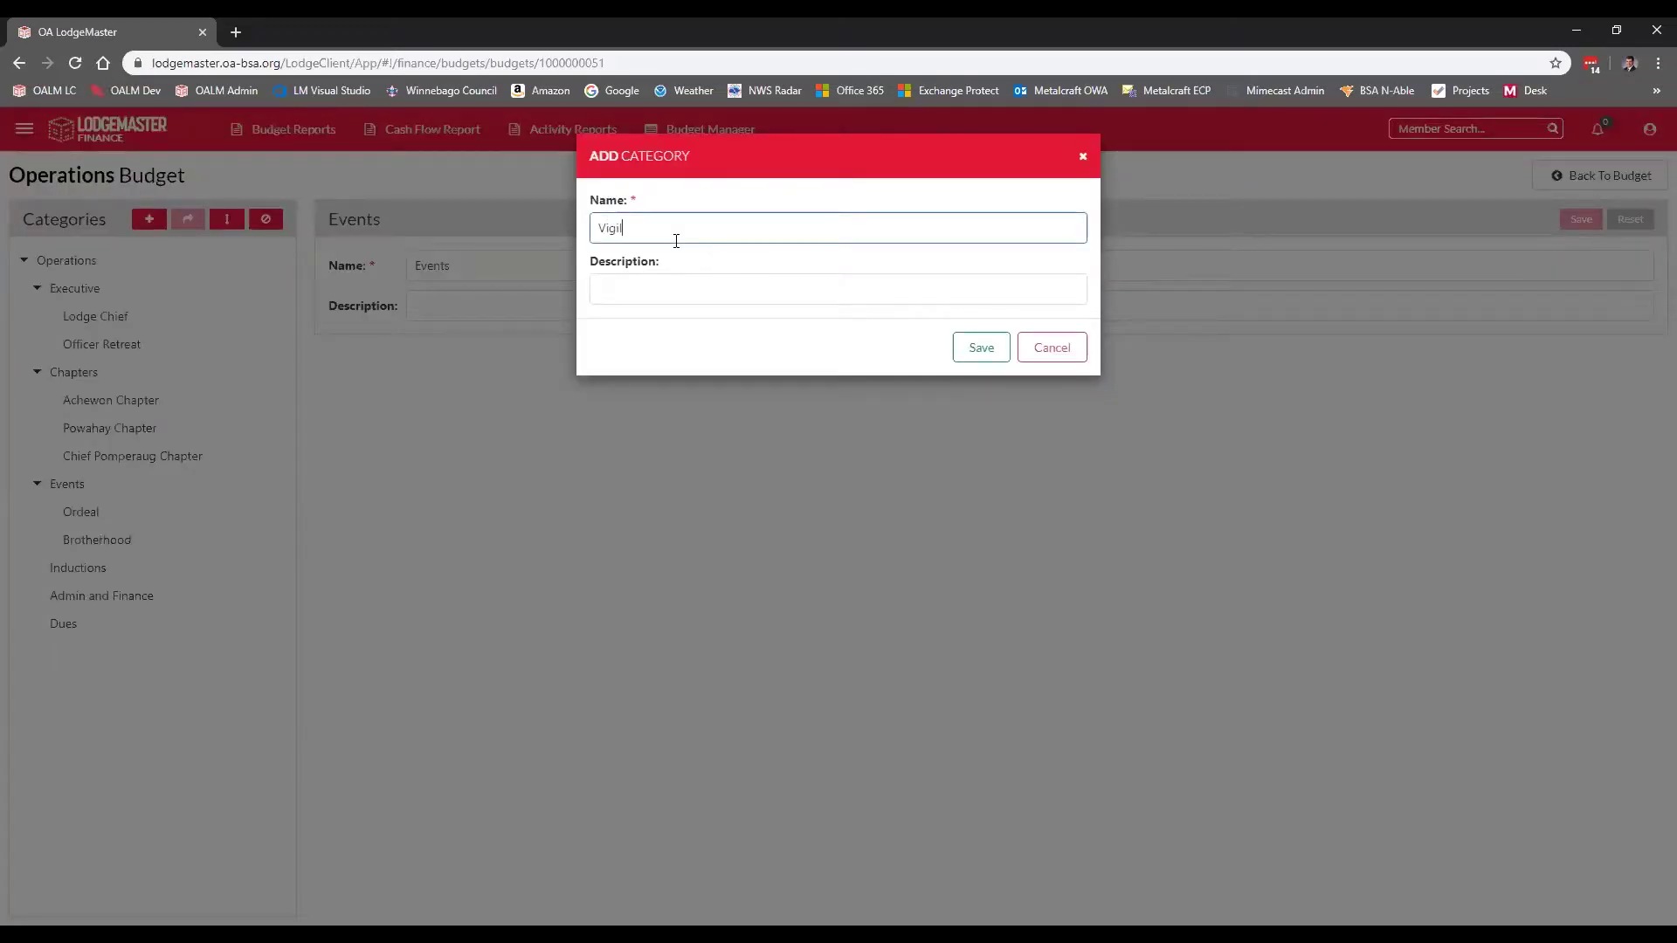
{"action": "type", "text": "Induction Weekend"}
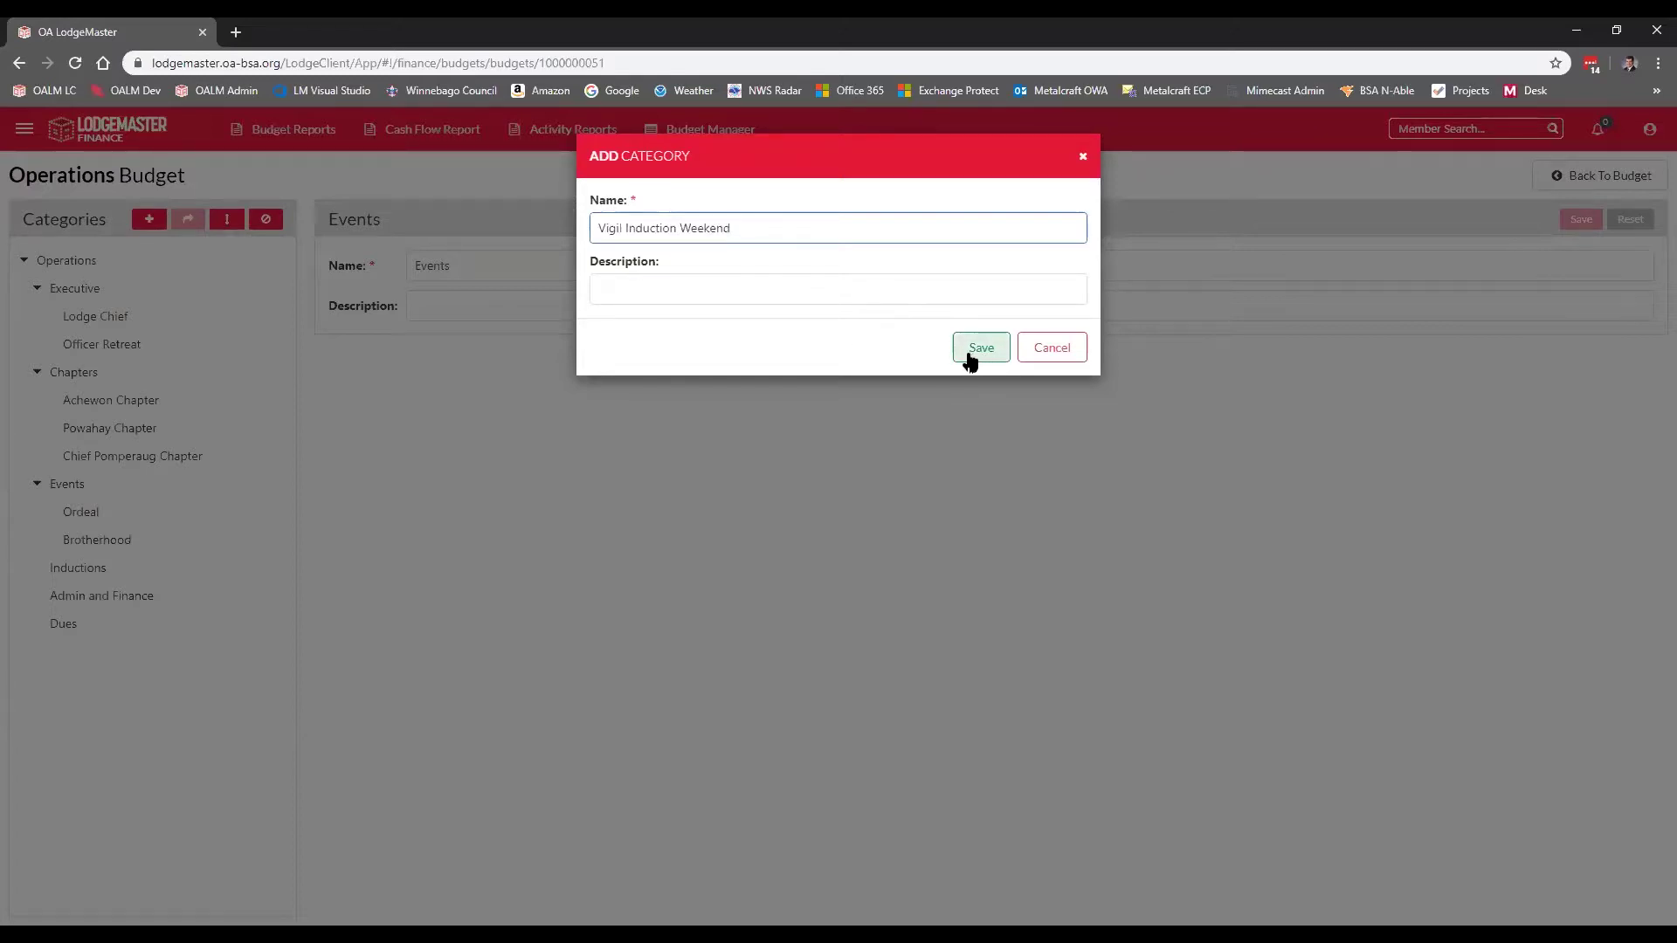
{"action": "left_click", "coordinate": [968, 353]}
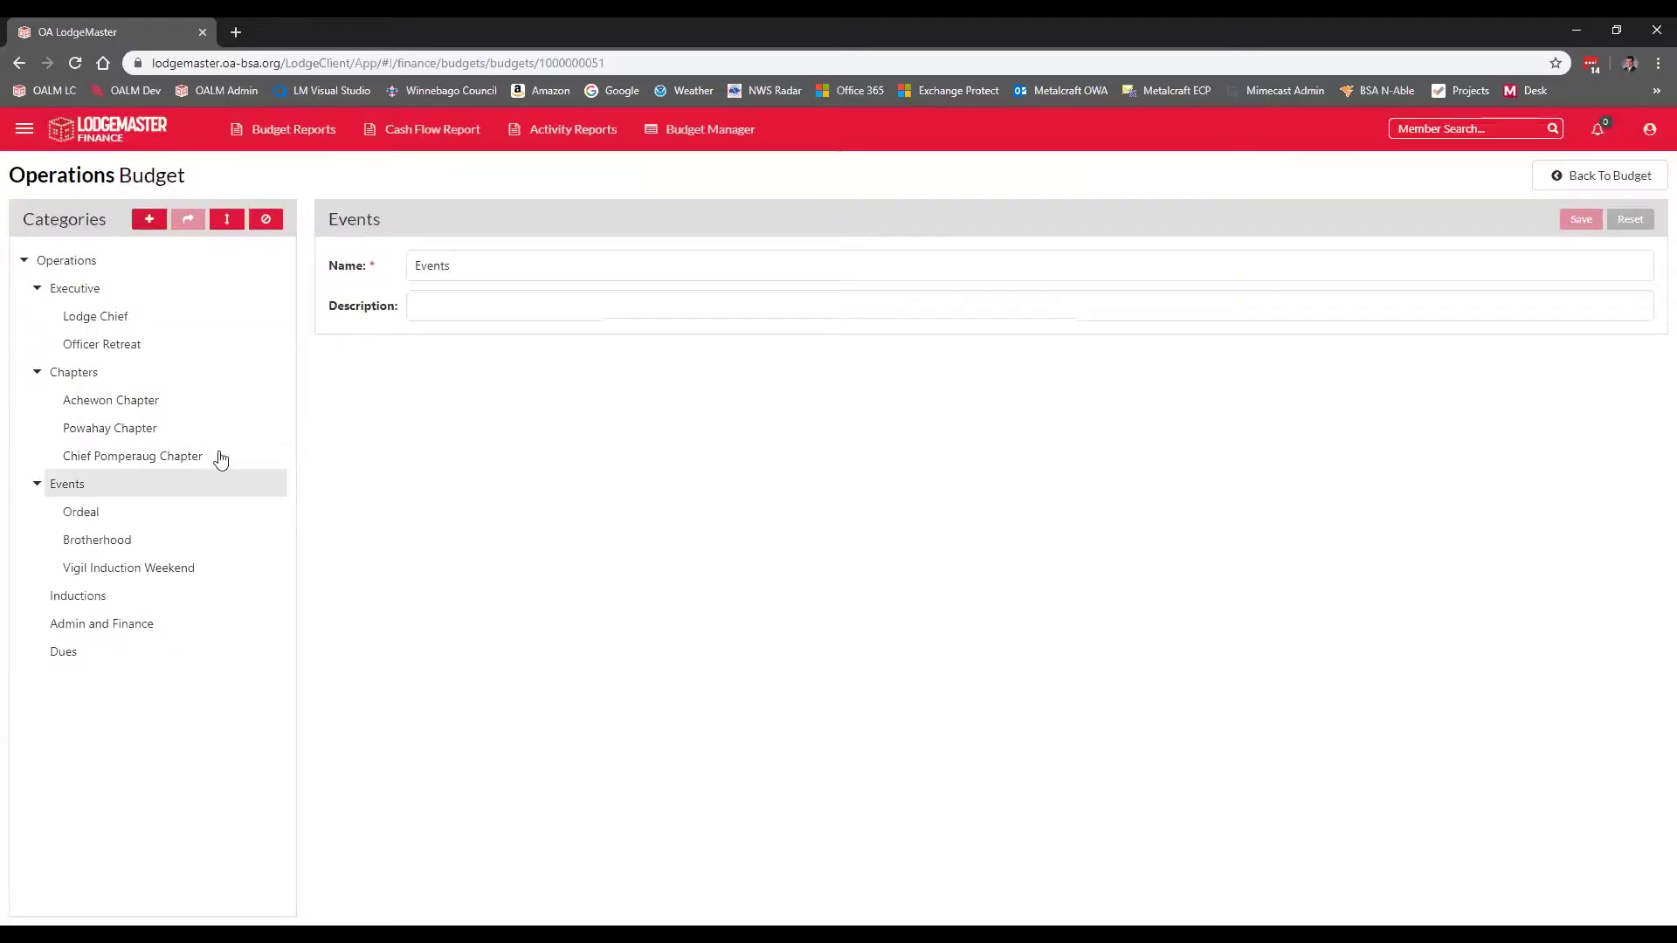
Rename the Ordeal category to 'Ordeal Summer Inductions'
{"action": "left_click", "coordinate": [79, 517]}
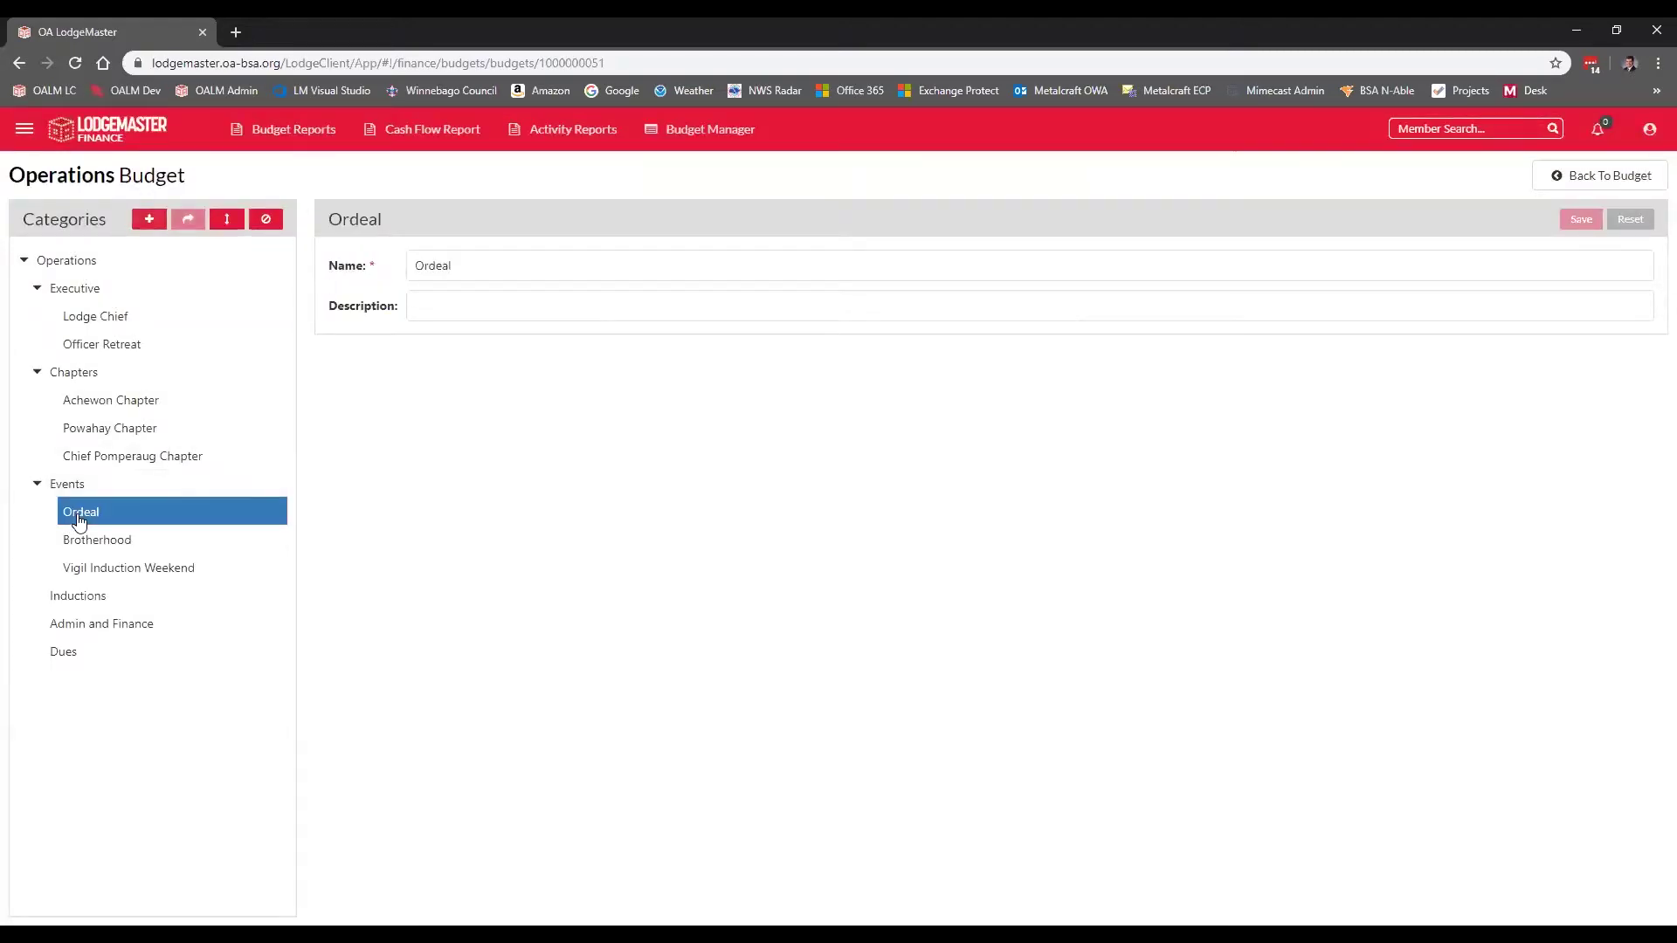
{"action": "left_click", "coordinate": [457, 266]}
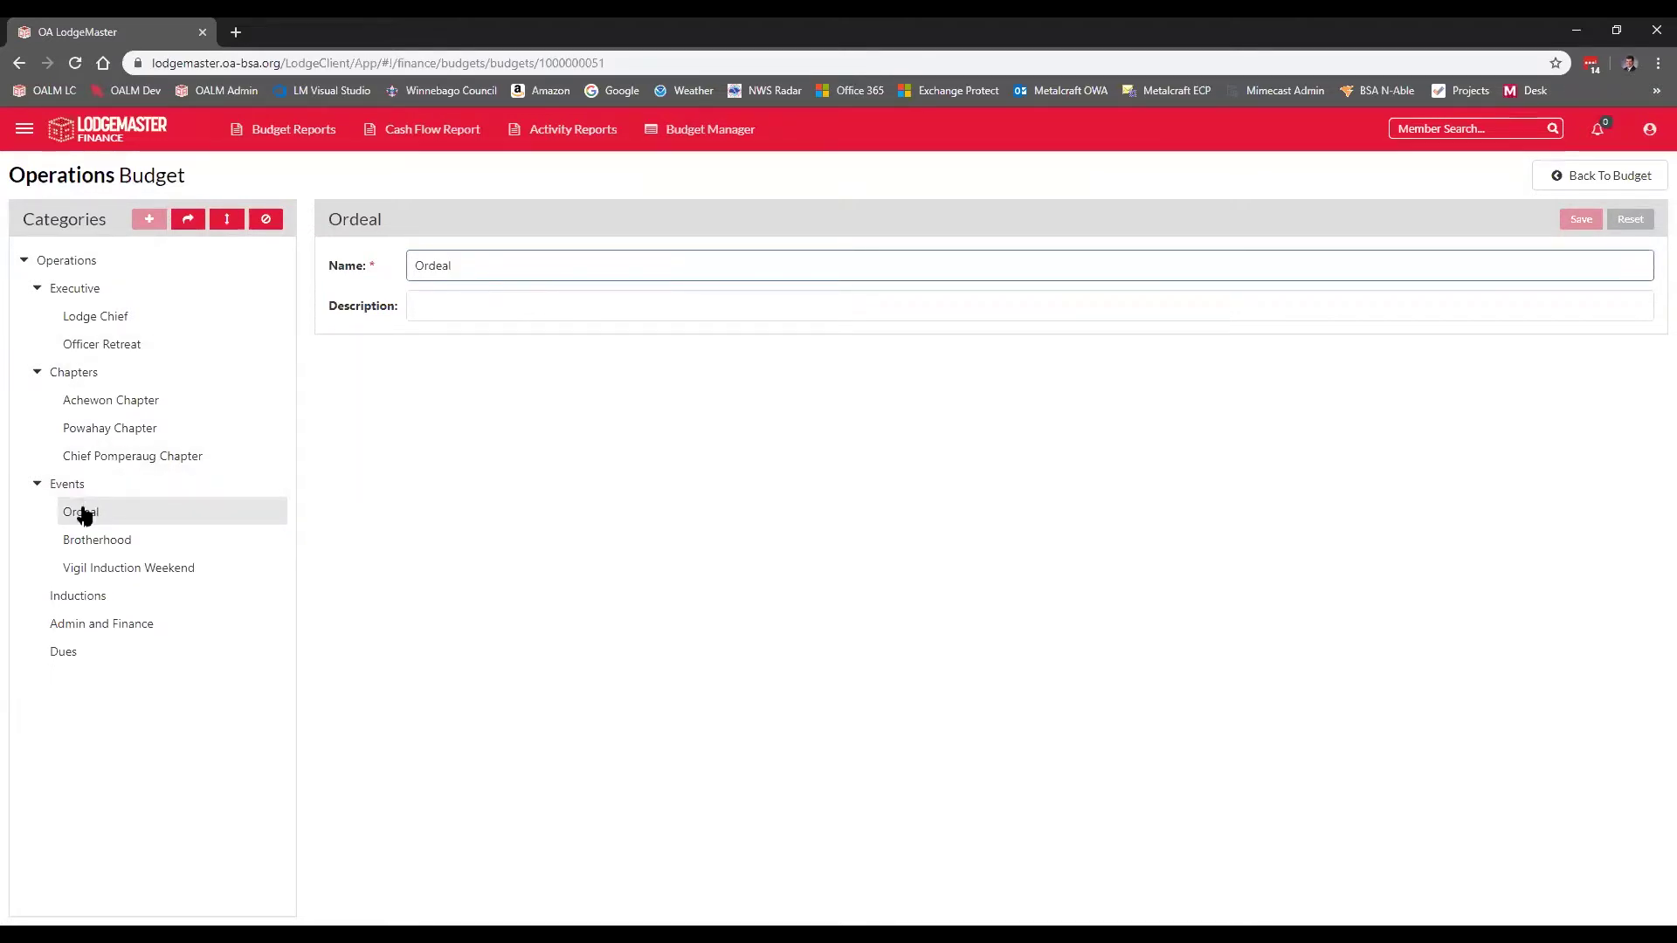
{"action": "left_click", "coordinate": [137, 508]}
{"action": "left_click", "coordinate": [460, 272]}
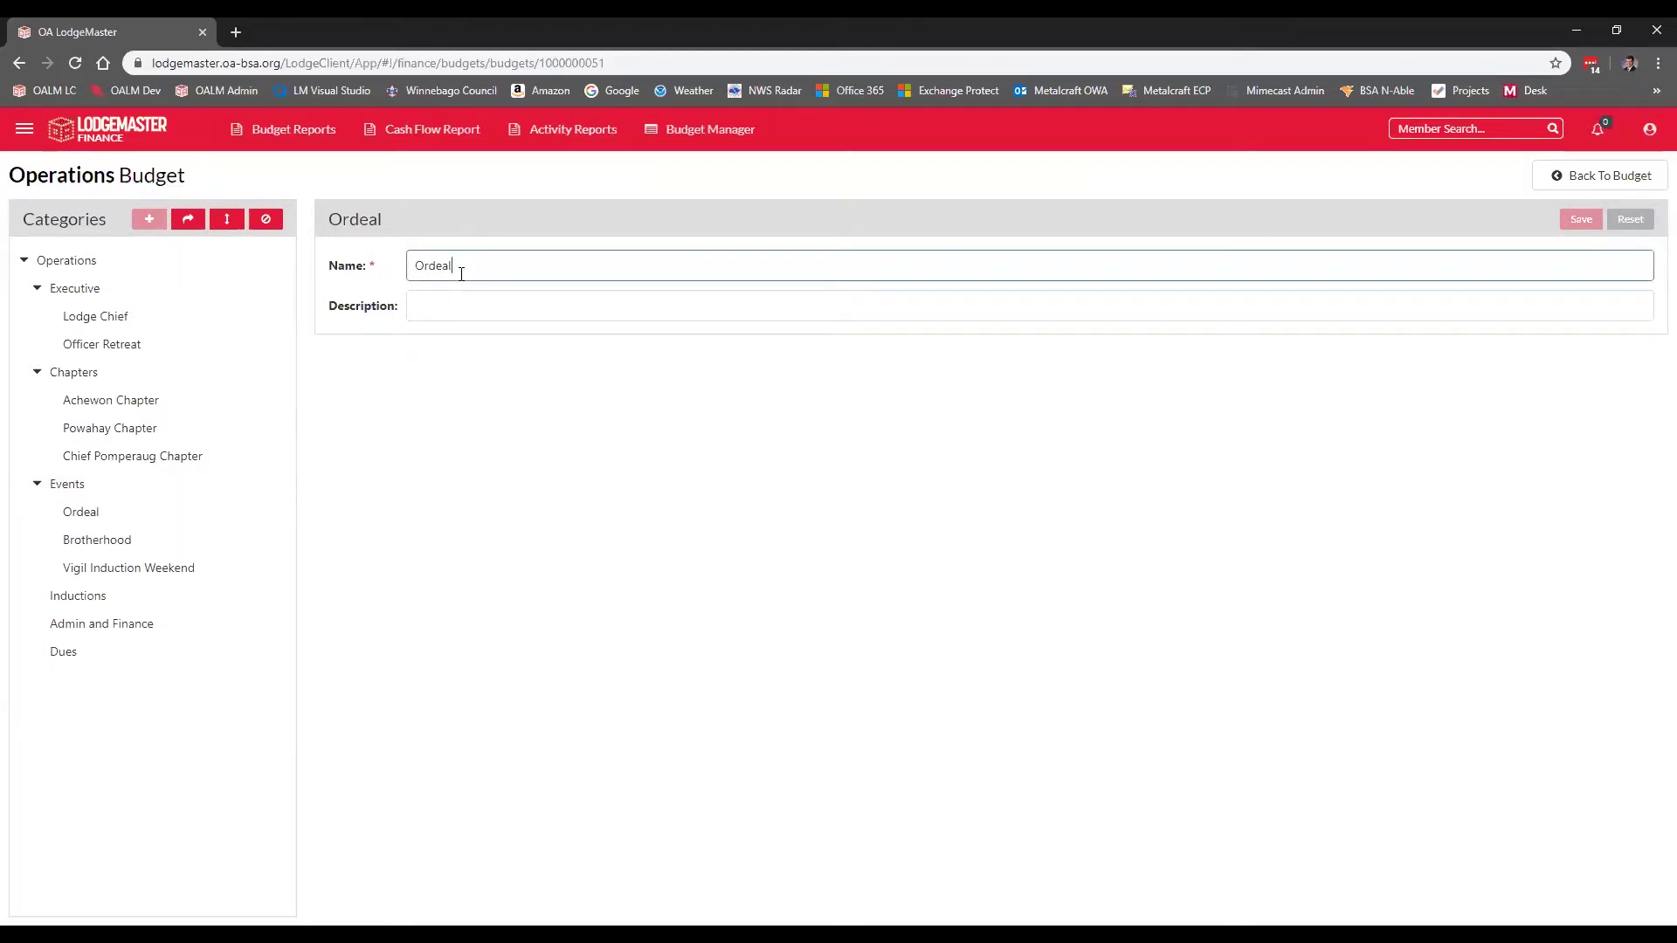
{"action": "type", "text": "Su"}
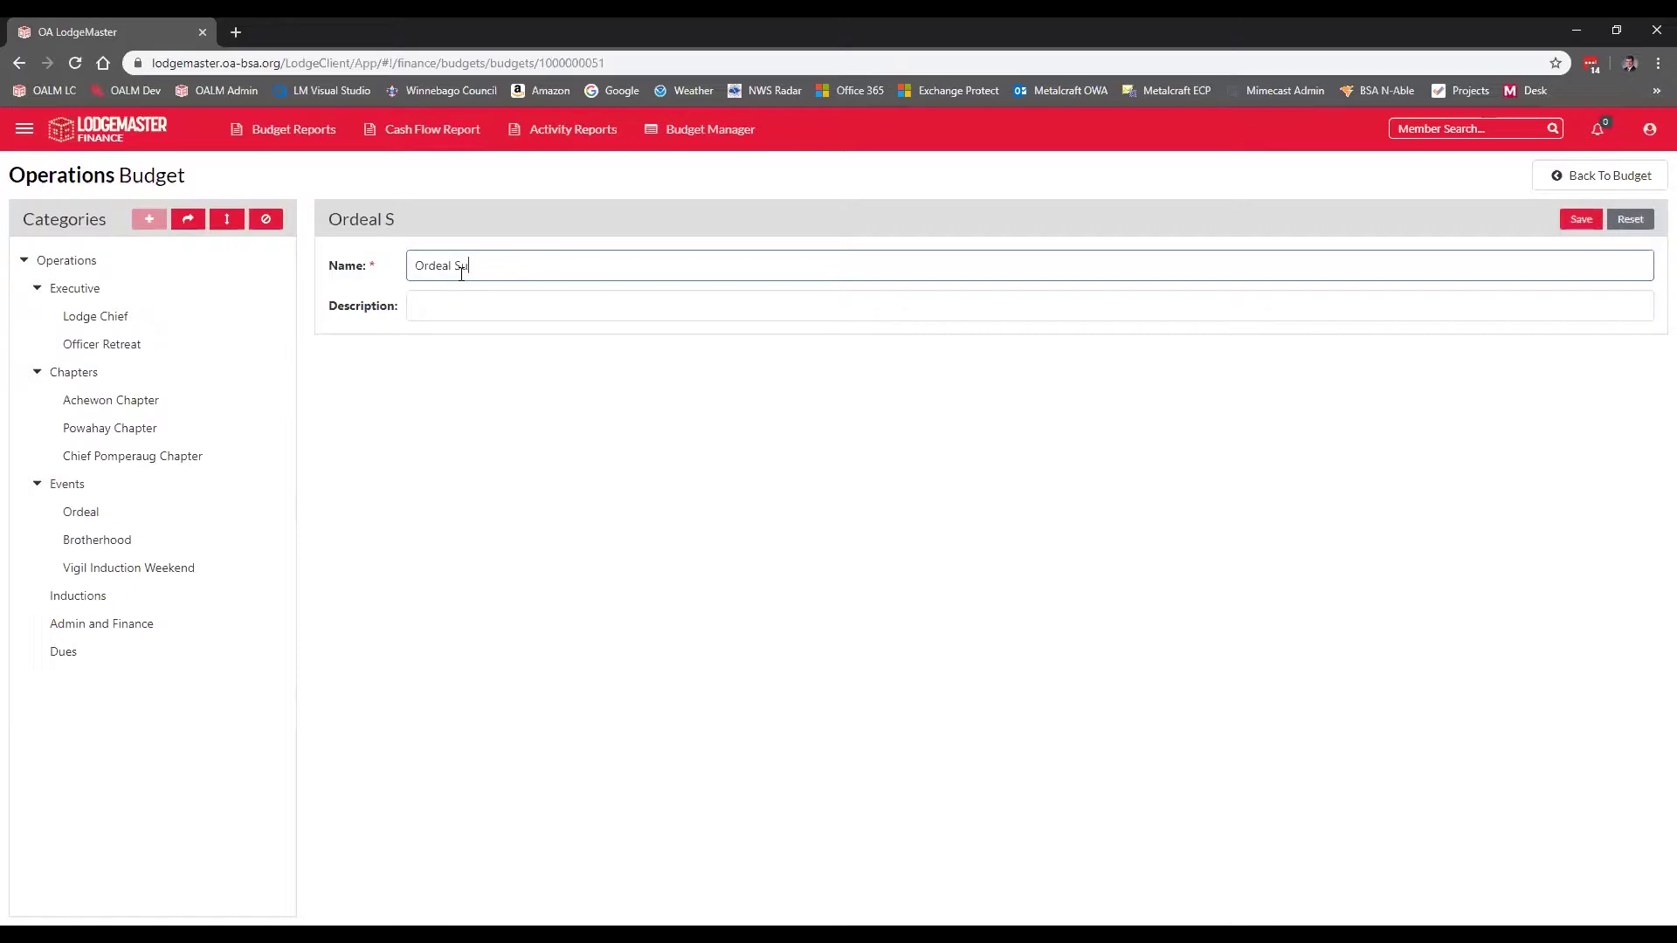
{"action": "type", "text": "mmer Induction"}
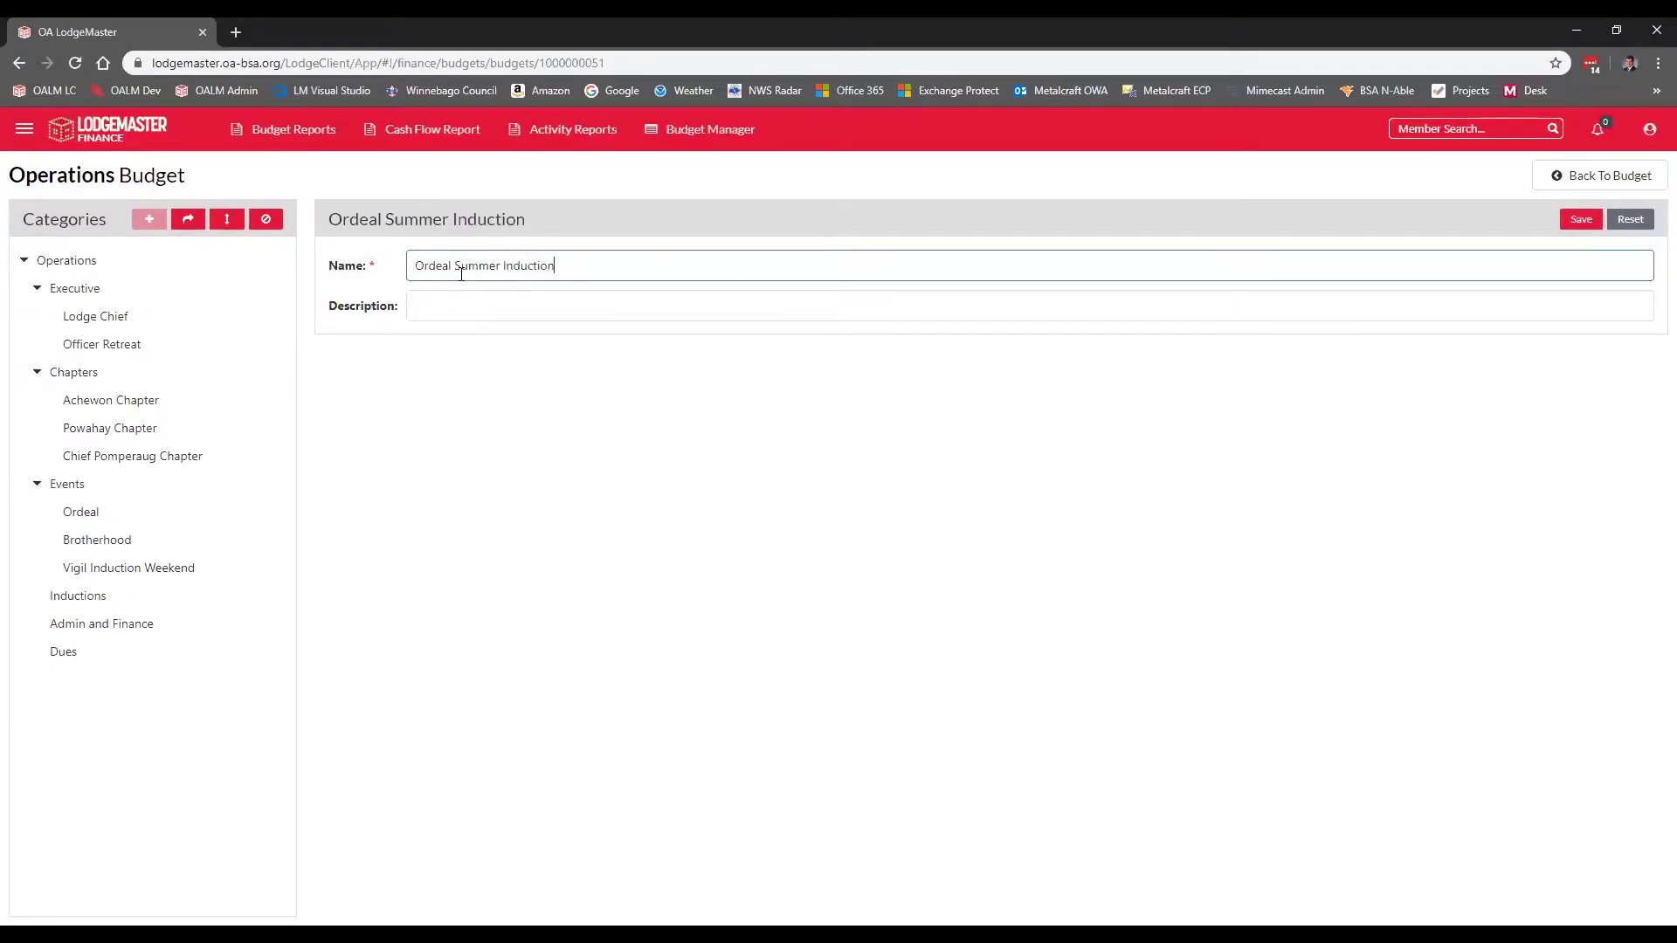
{"action": "type", "text": "s"}
{"action": "left_click", "coordinate": [1581, 221]}
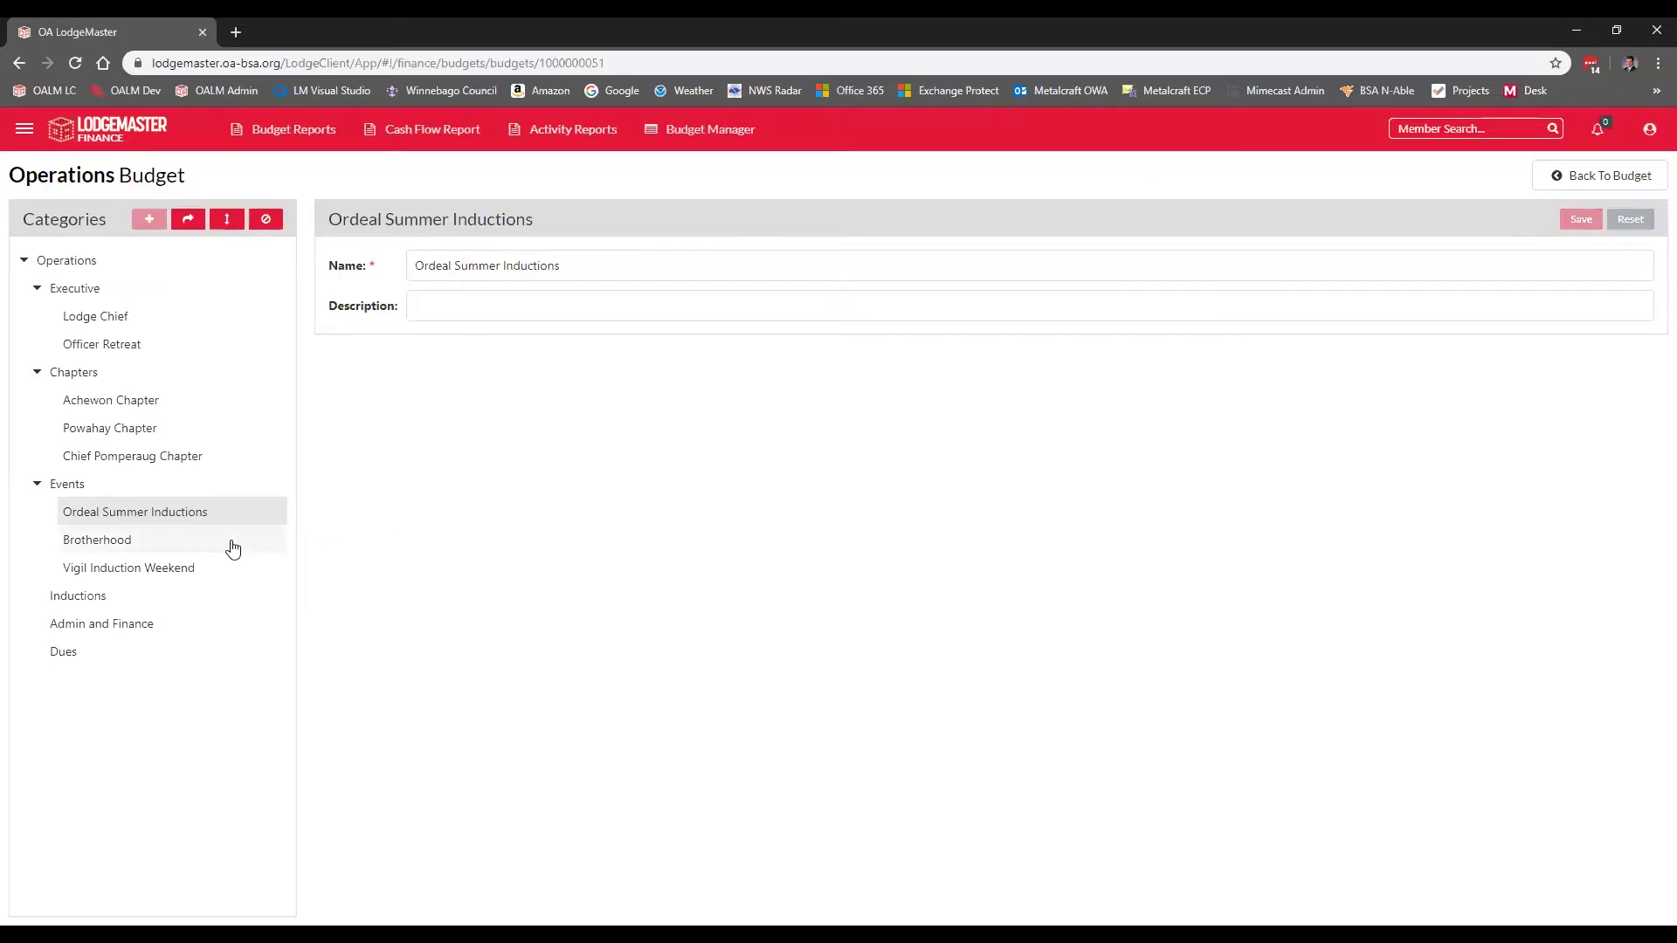
Add a Winter Banquet subcategory under Events
{"action": "left_click", "coordinate": [79, 483]}
{"action": "left_click", "coordinate": [149, 221]}
{"action": "type", "text": "Winter Banqyue"}
{"action": "key", "text": "BackSpace"}
{"action": "key", "text": "BackSpace"}
{"action": "key", "text": "BackSpace"}
{"action": "type", "text": "uet"}
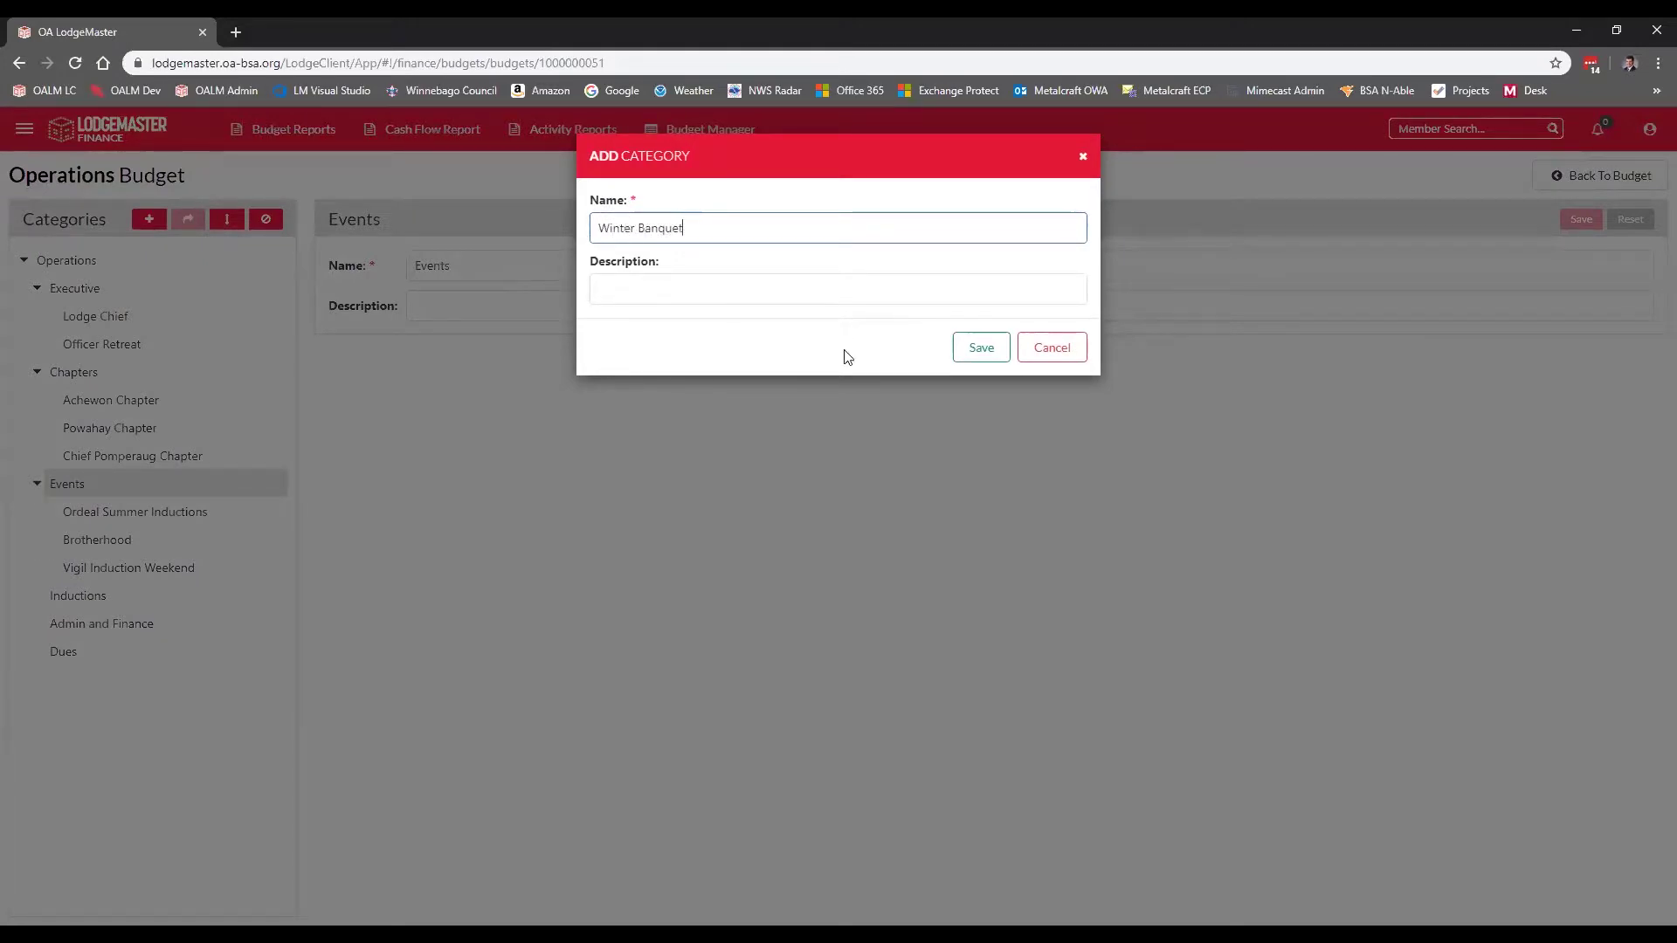
{"action": "left_click", "coordinate": [971, 350]}
{"action": "left_click", "coordinate": [50, 485]}
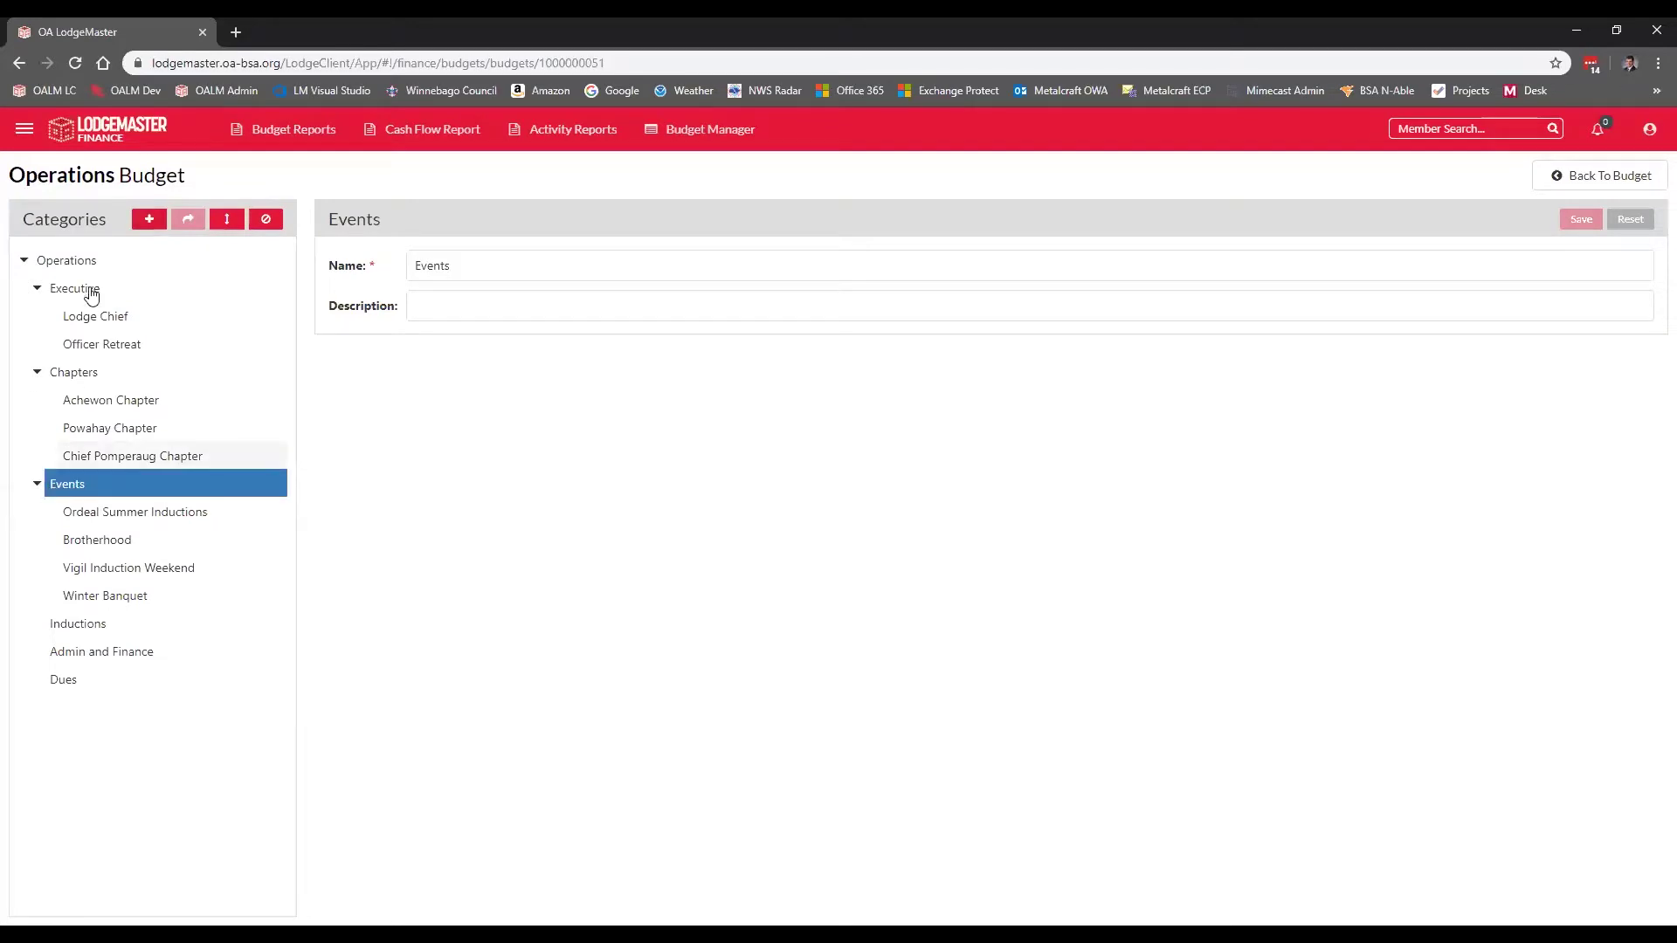
{"action": "left_click", "coordinate": [149, 218]}
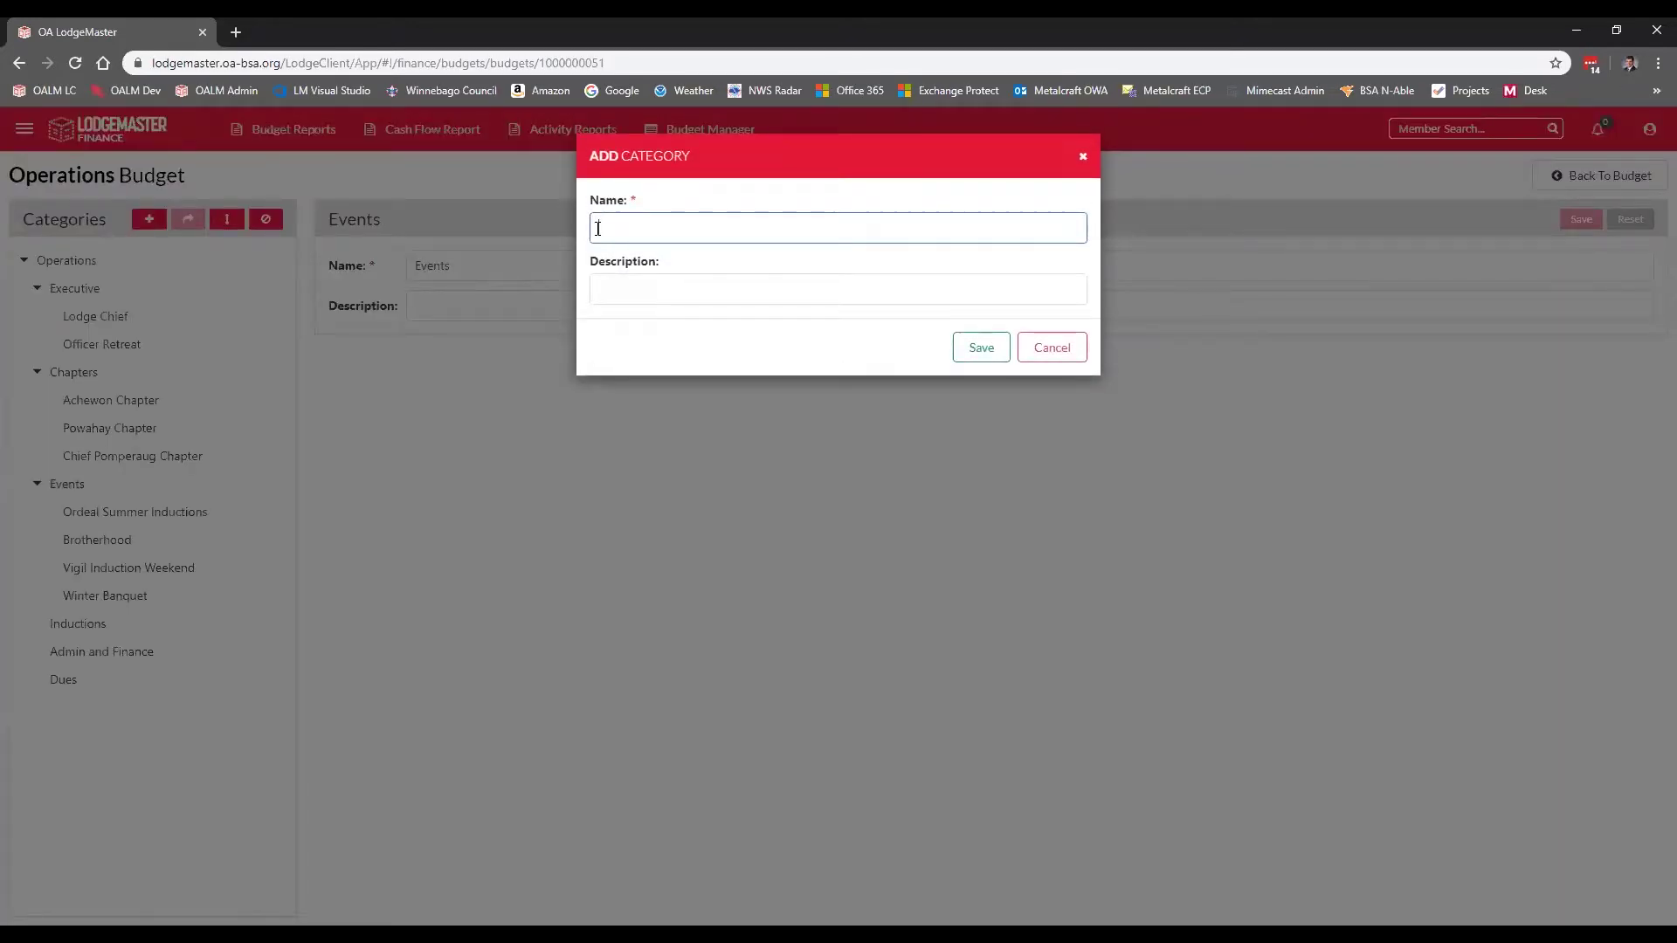
Save the new Events subcategory named 'Spring Fellowship'
{"action": "type", "text": "Spring Fellowship"}
{"action": "left_click", "coordinate": [966, 348]}
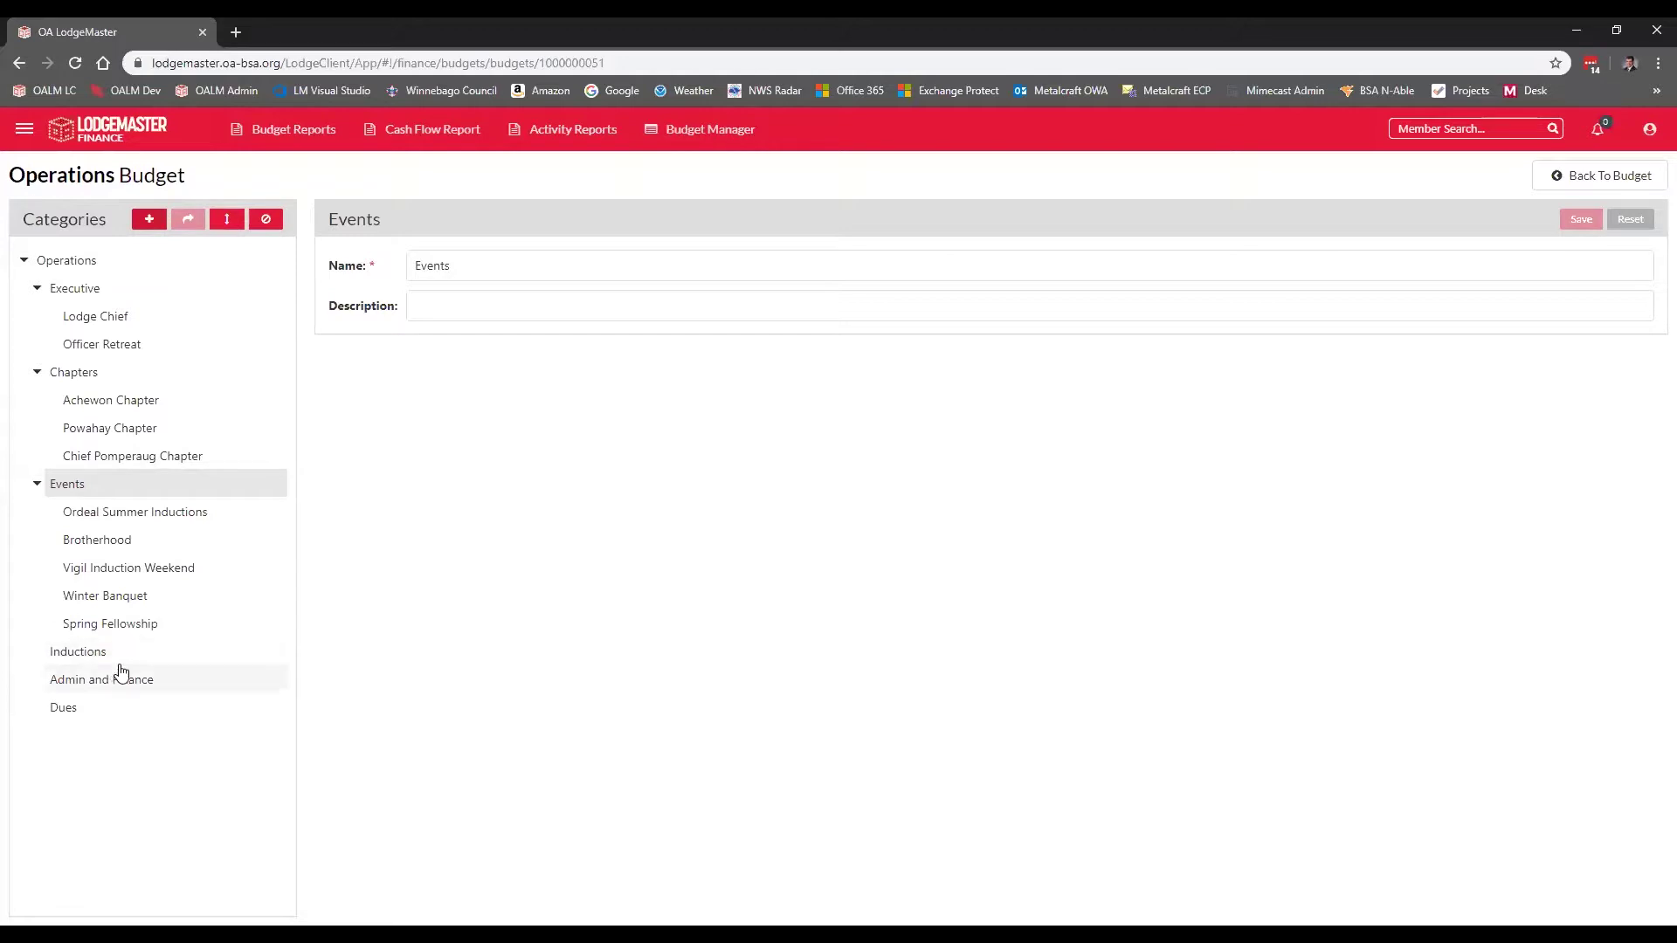
{"action": "left_click", "coordinate": [178, 655]}
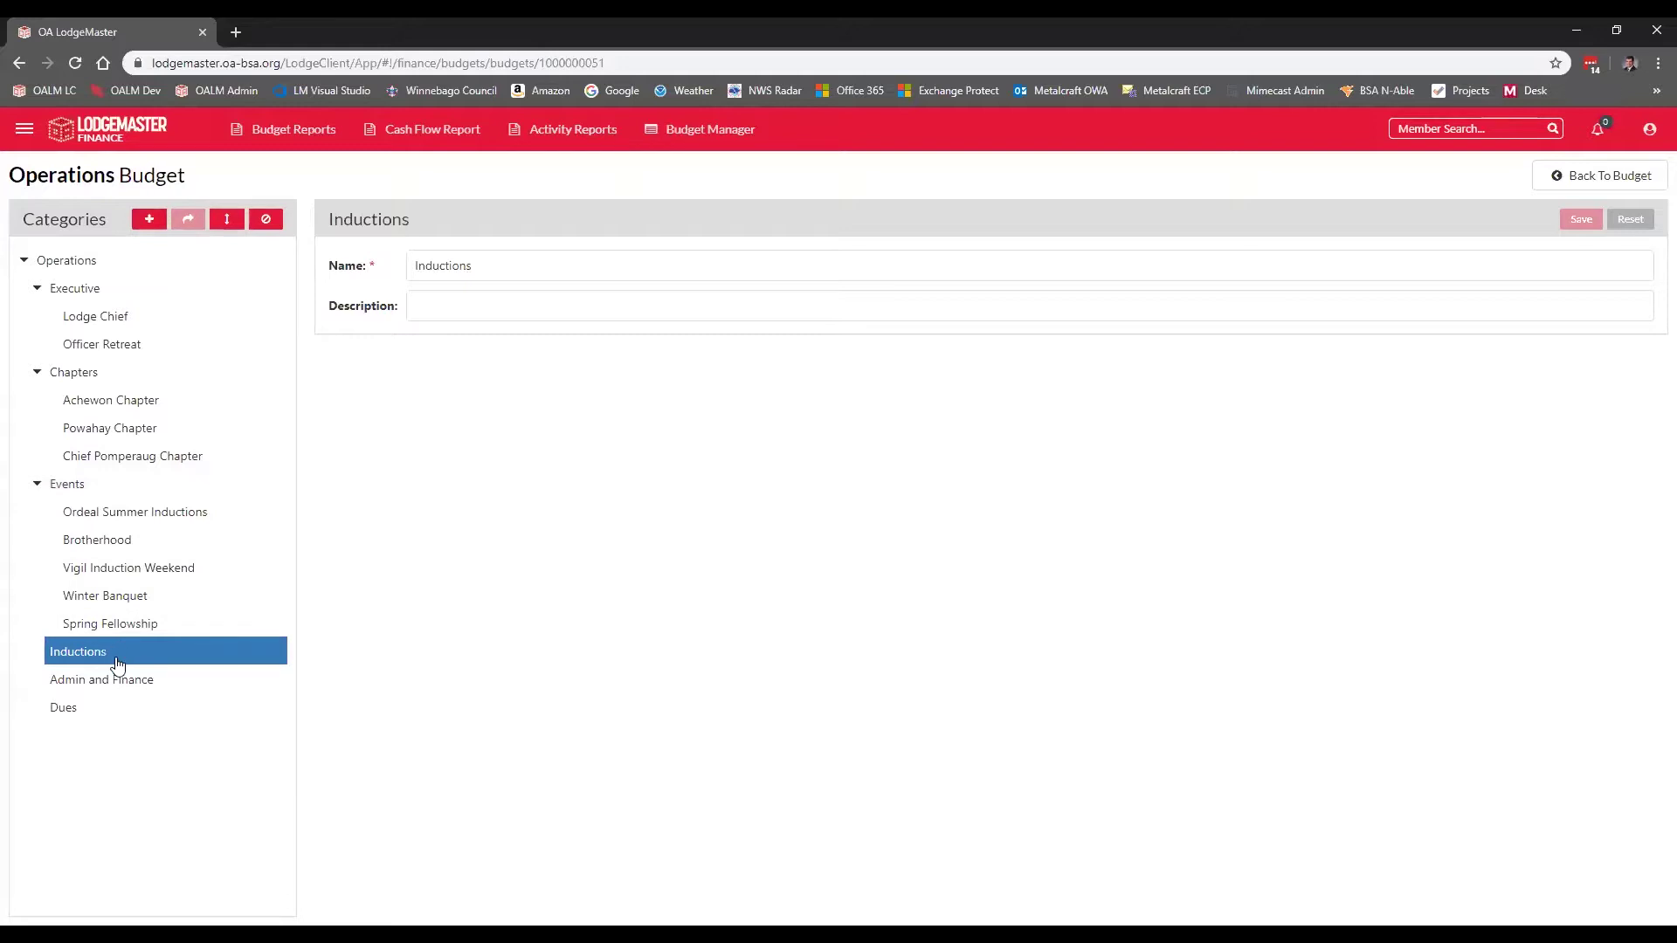
Create Brotherhood Committee, Ceremonies Team and Vigil Honor Committee categories under Inductions
{"action": "left_click", "coordinate": [149, 220]}
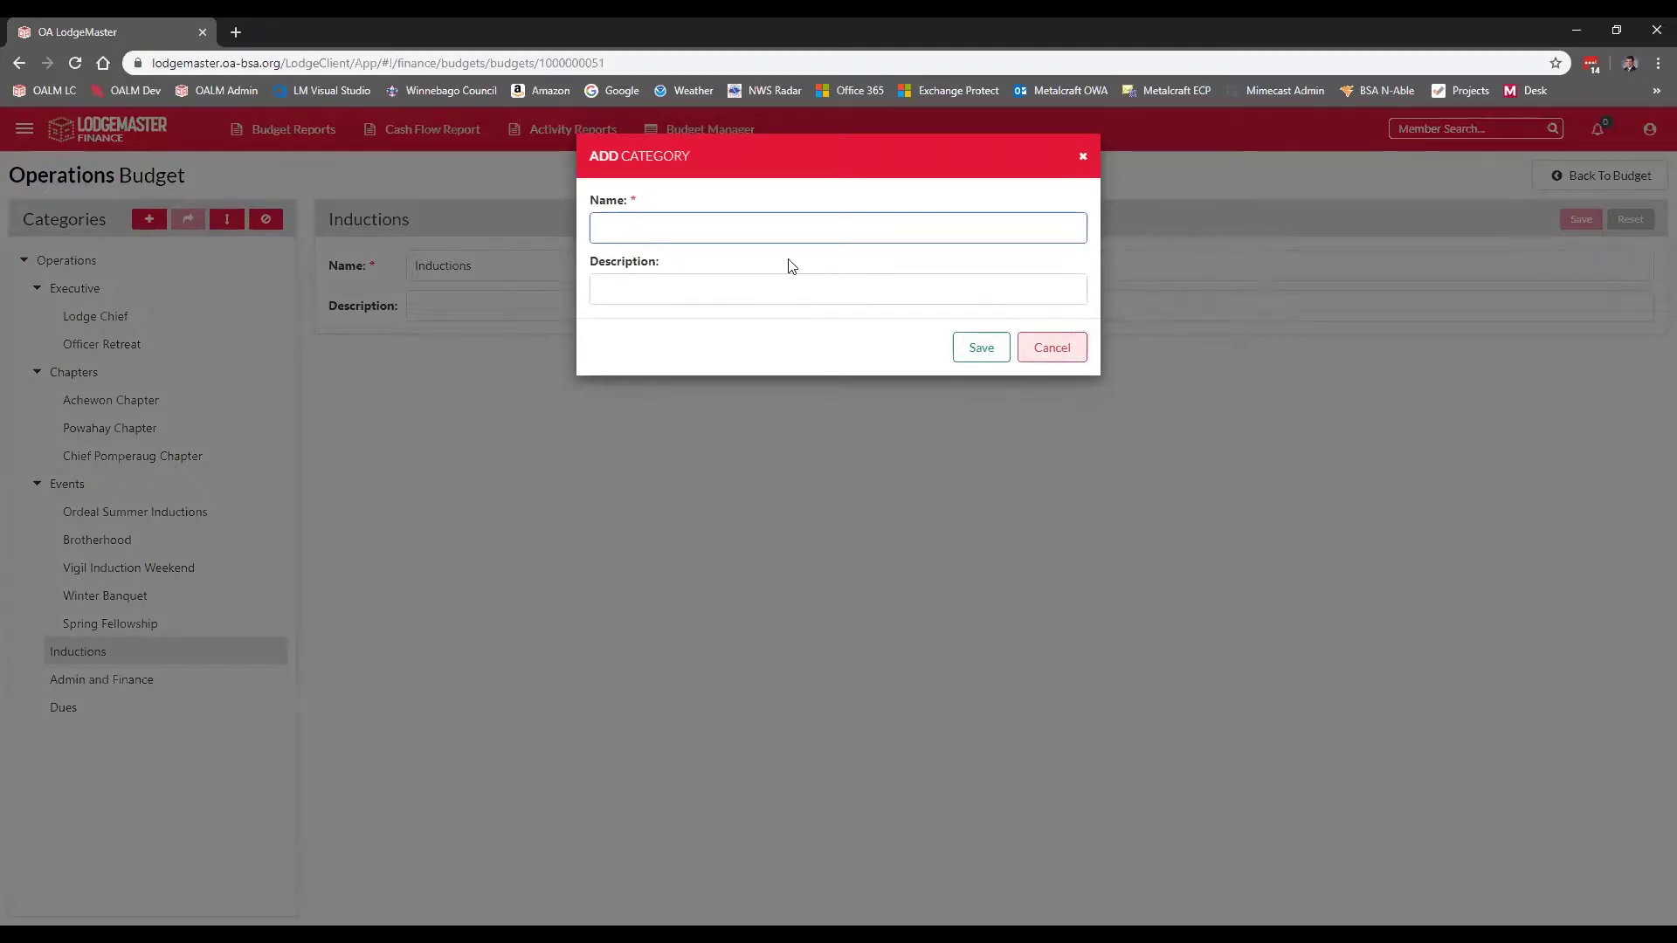
{"action": "type", "text": "Brot"}
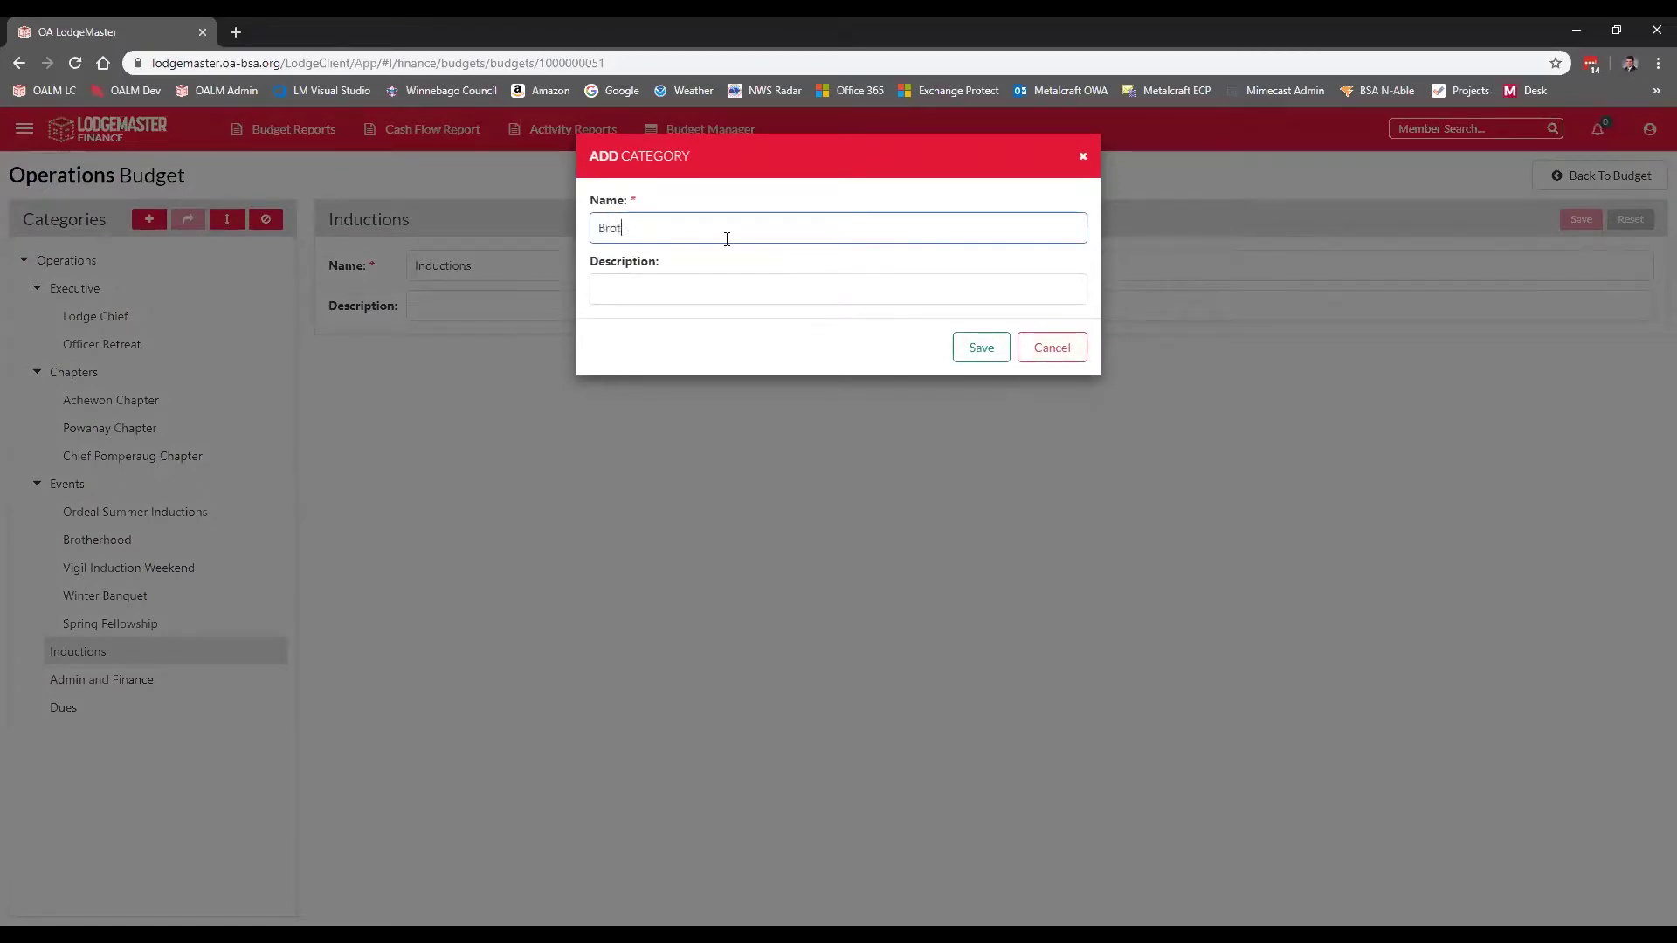
{"action": "type", "text": "herhood Committee"}
{"action": "left_click", "coordinate": [974, 349]}
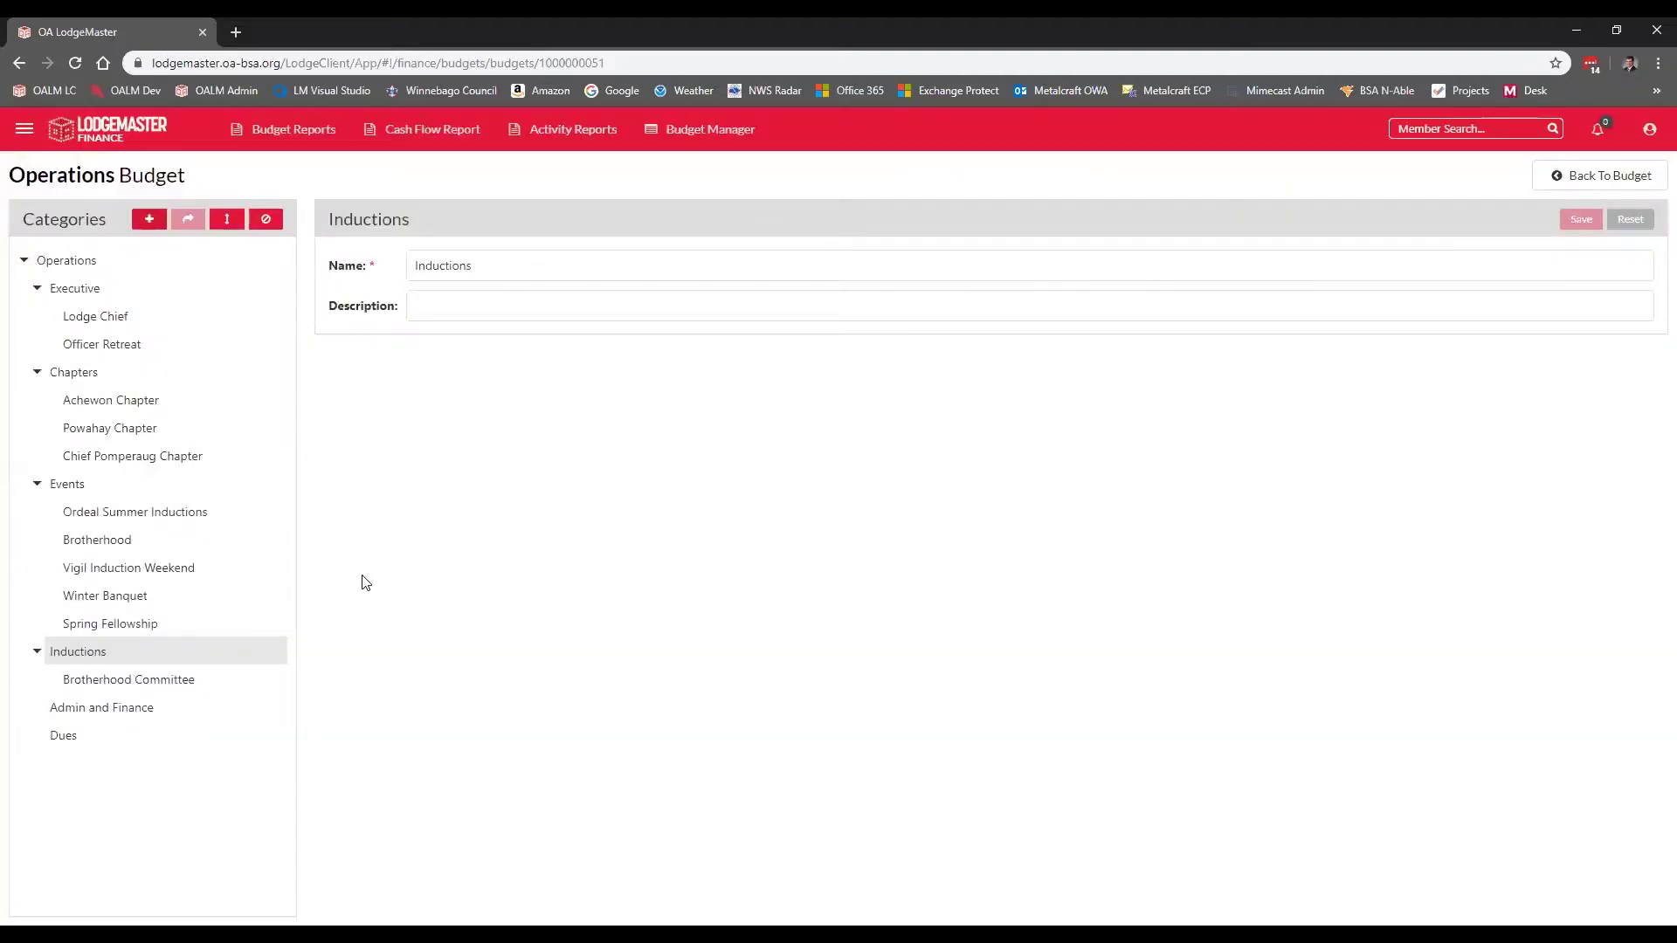
{"action": "right_click", "coordinate": [152, 649]}
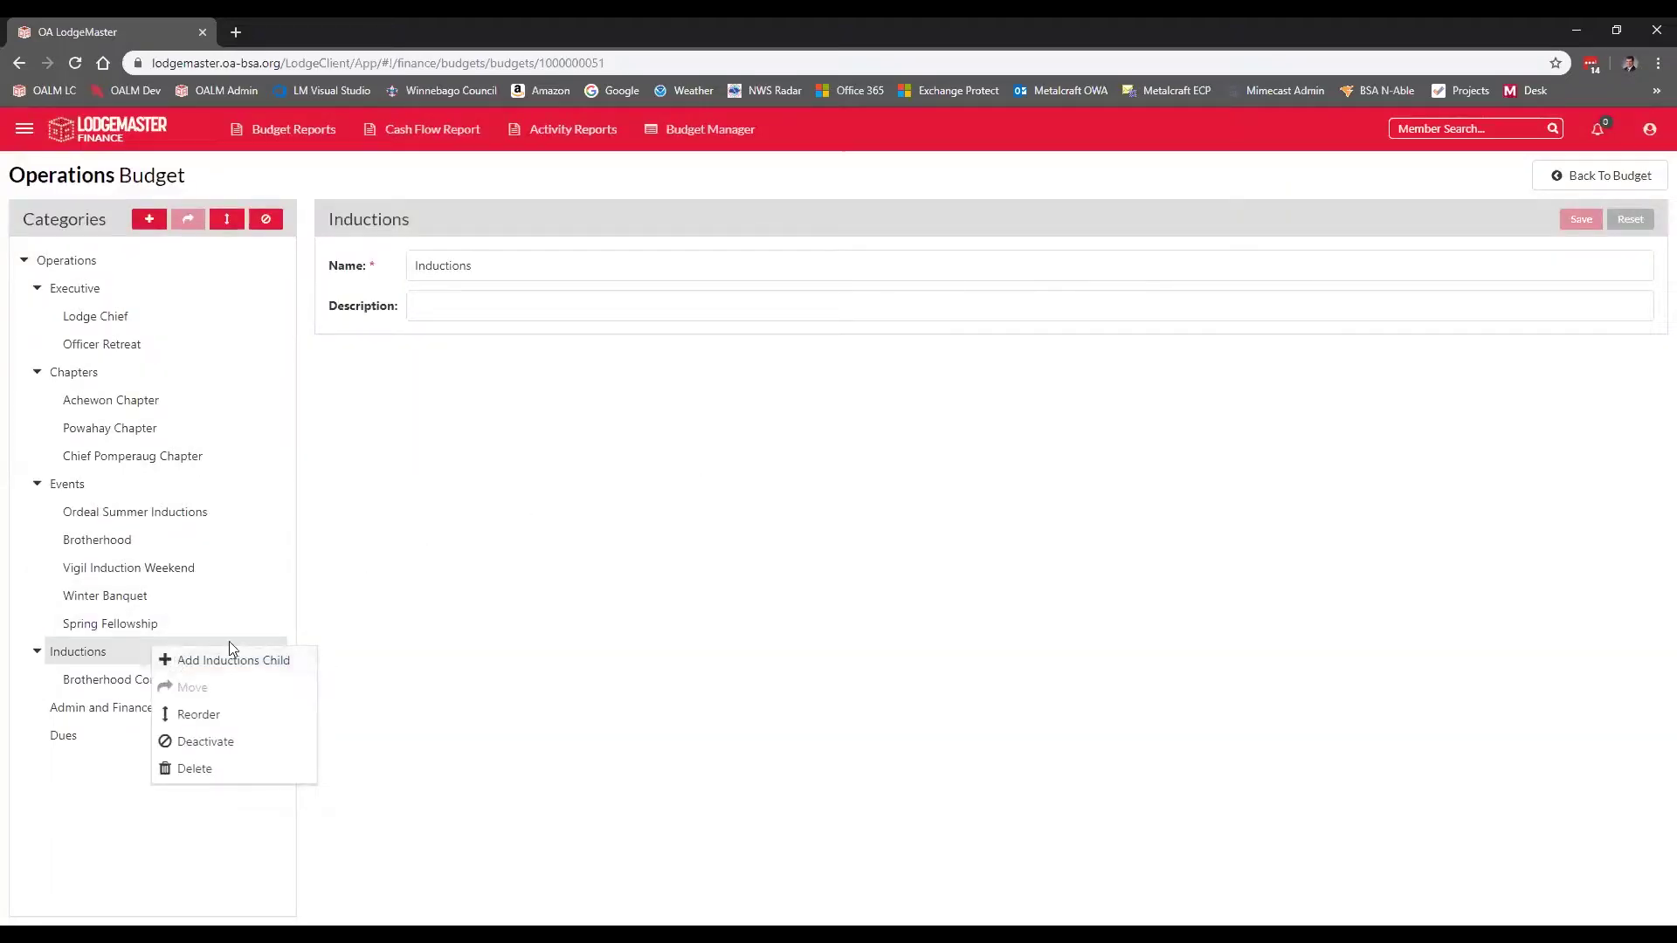
{"action": "left_click", "coordinate": [229, 657]}
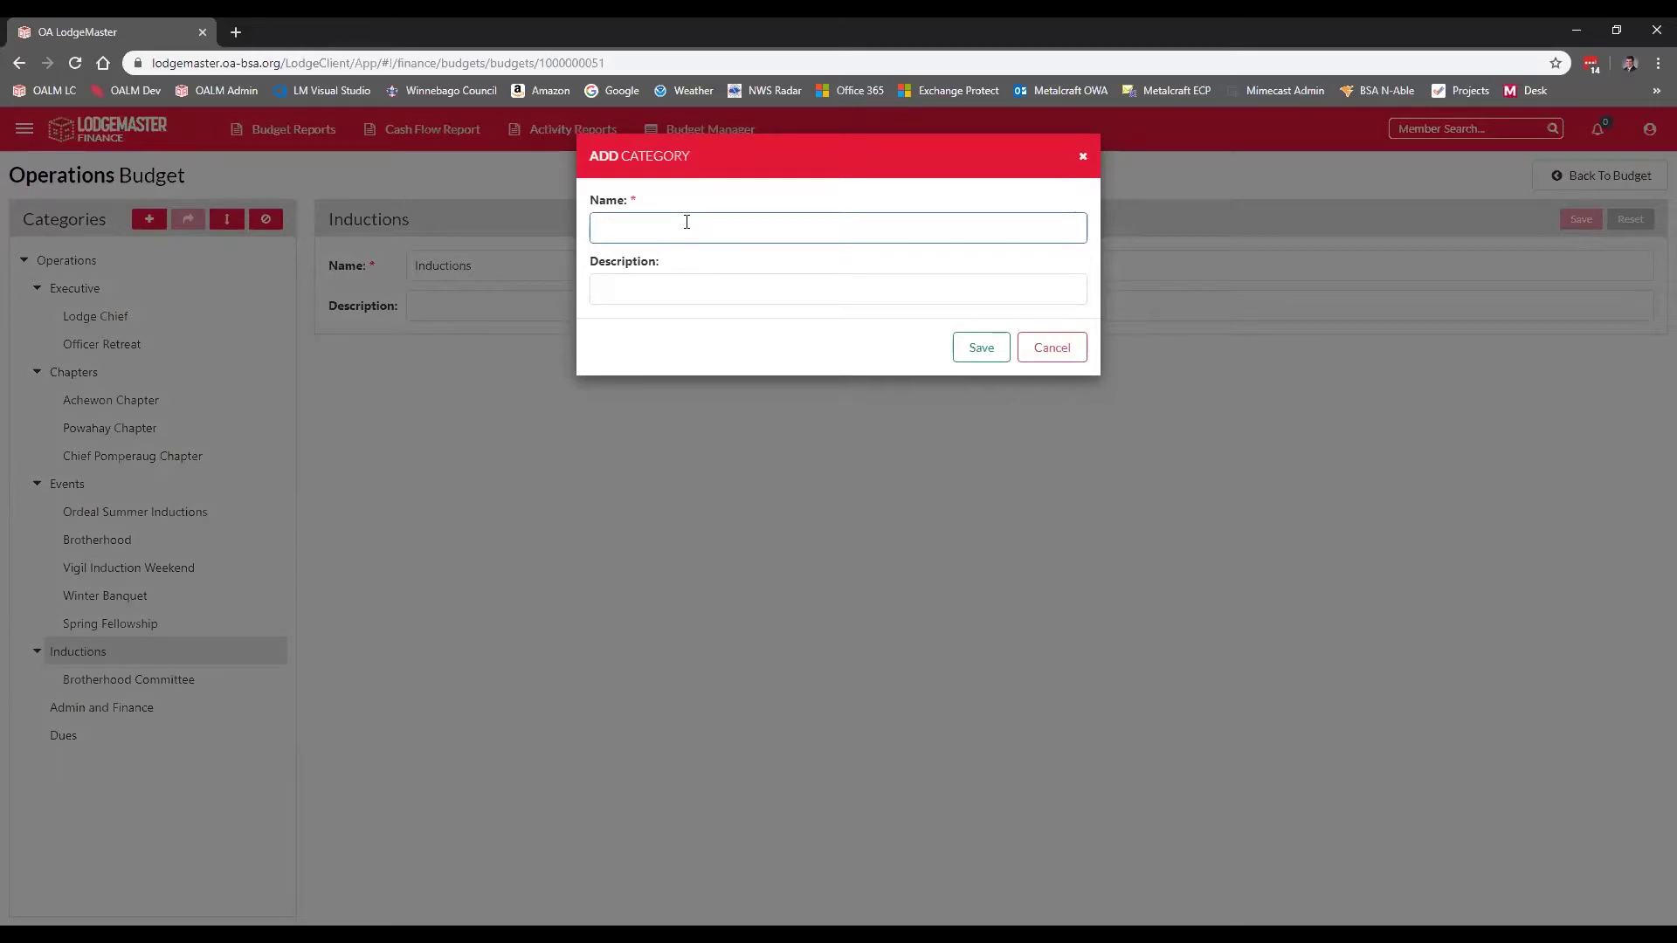
{"action": "type", "text": "Ceremonies Team"}
{"action": "left_click", "coordinate": [972, 352]}
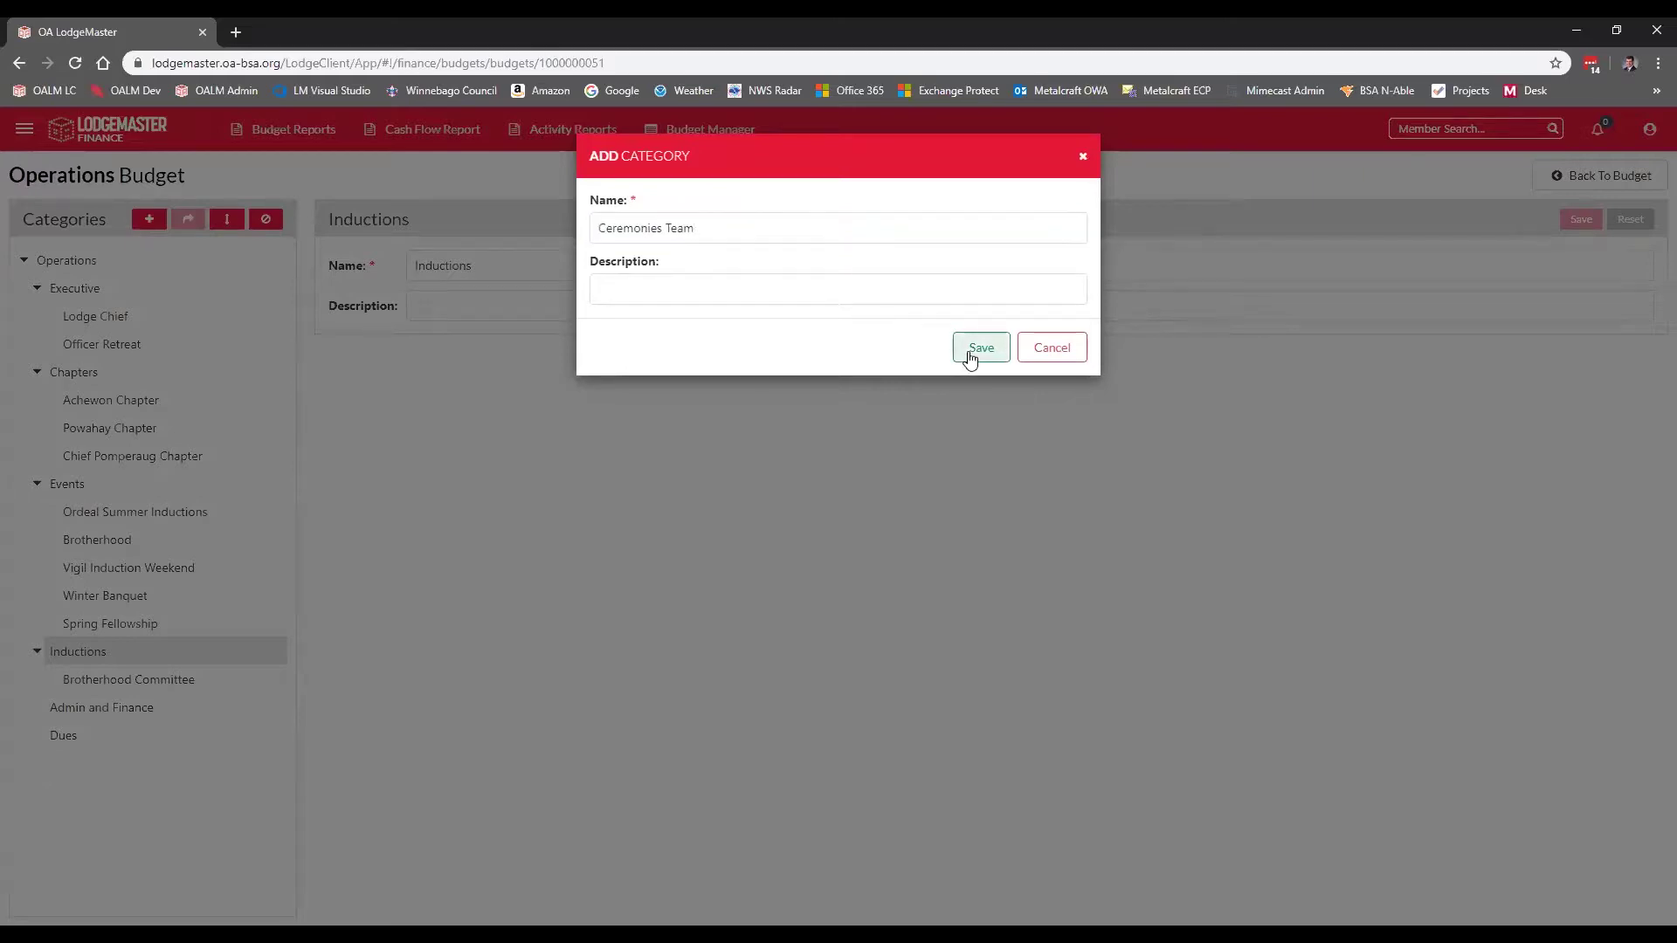
{"action": "right_click", "coordinate": [103, 651]}
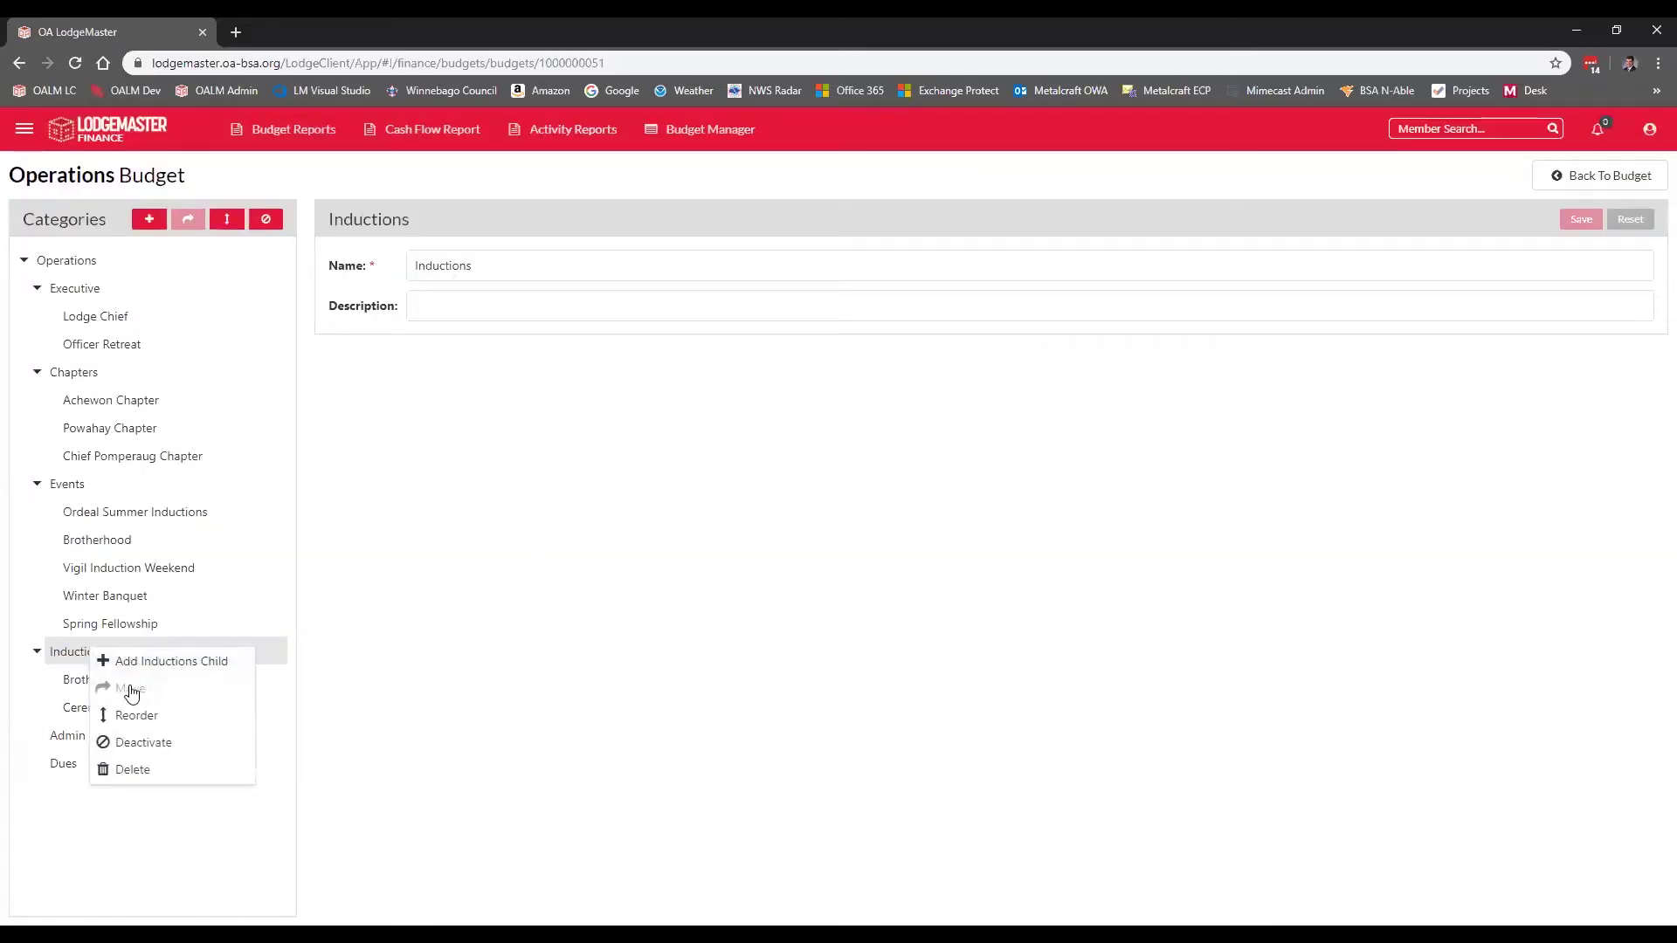
{"action": "left_click", "coordinate": [131, 662]}
{"action": "type", "text": "Vigil "}
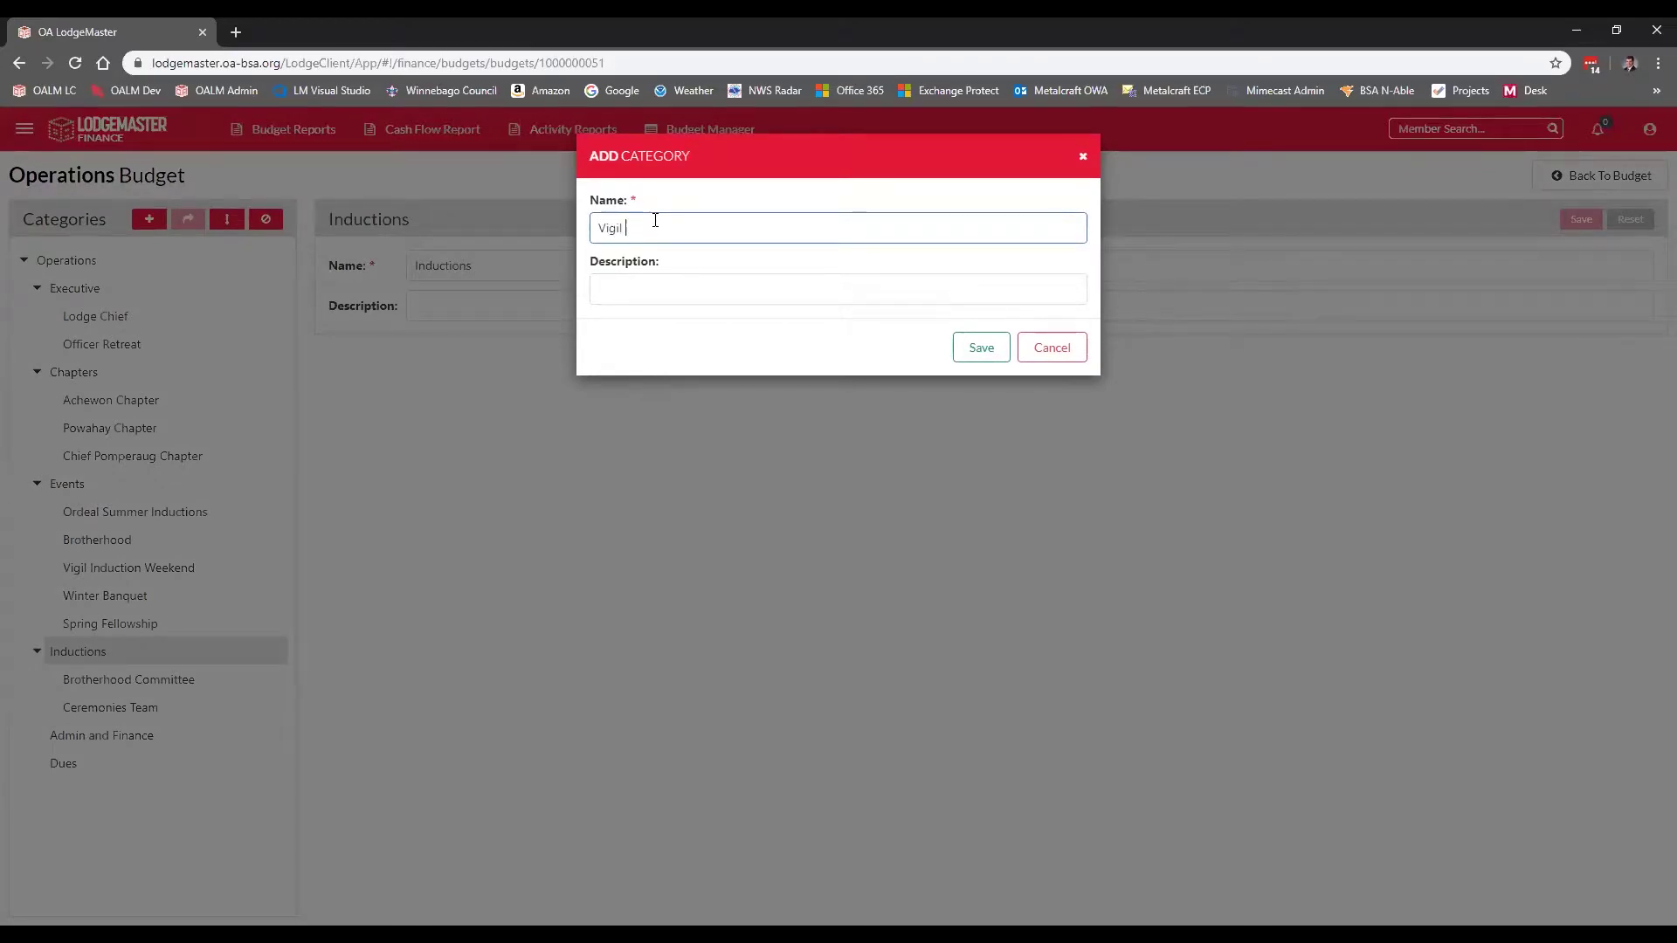
{"action": "type", "text": "Honor Committee"}
{"action": "left_click", "coordinate": [984, 349]}
{"action": "left_click", "coordinate": [122, 765]}
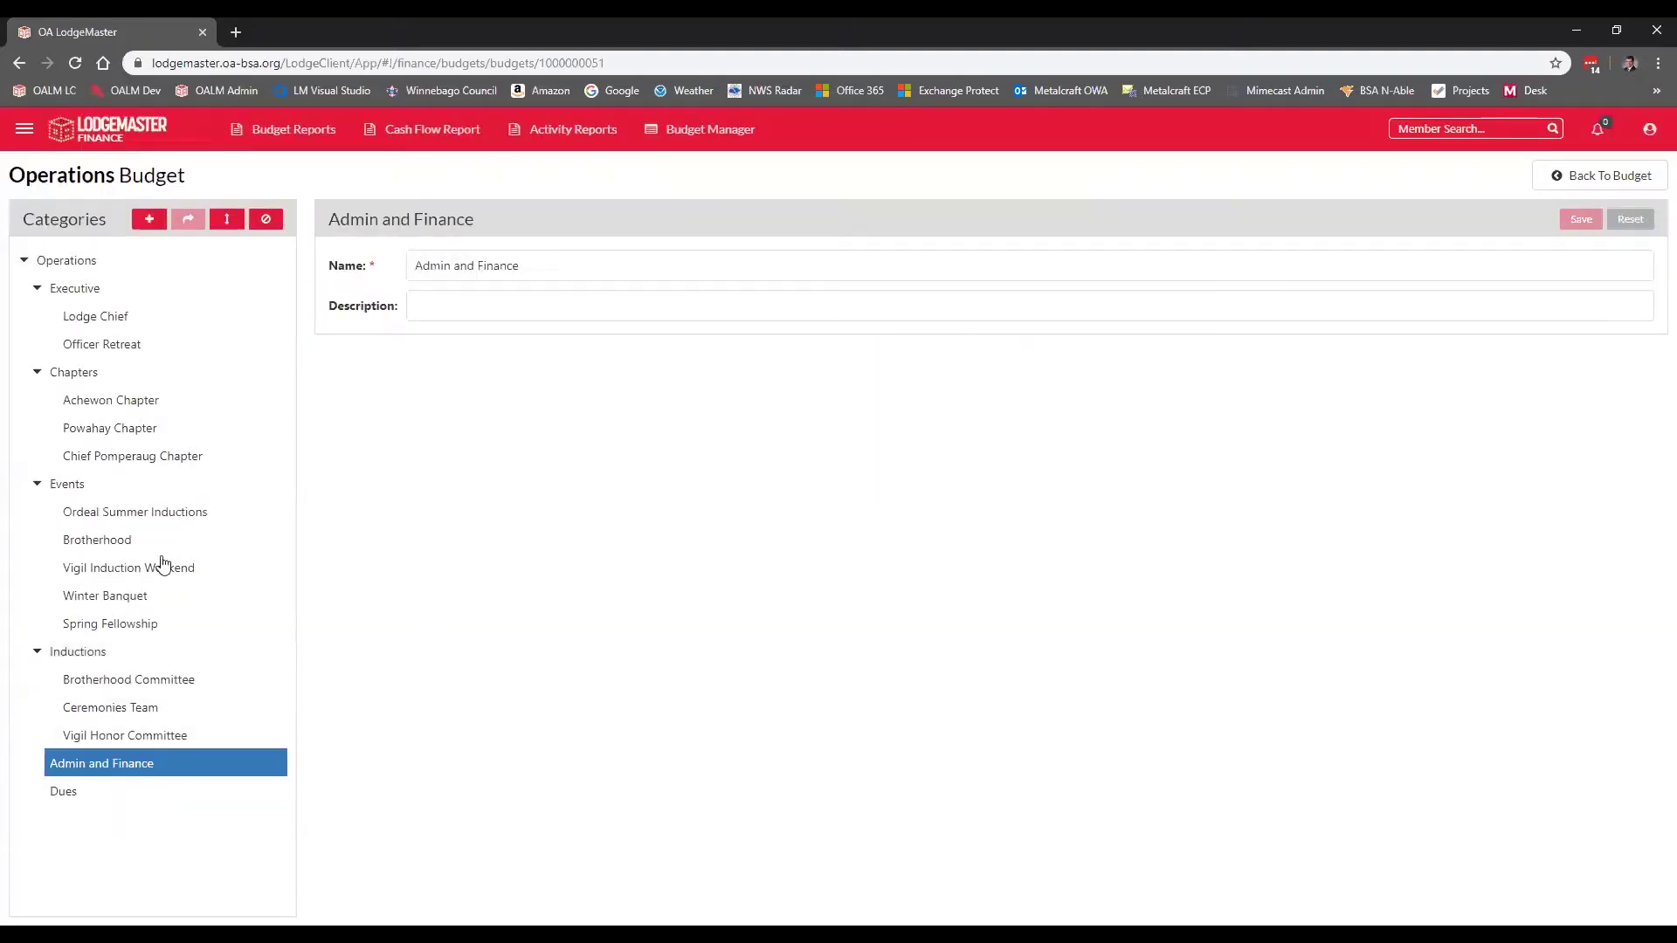
Create Trading Post Committee, Membership Committee and Finance Committee categories under Admin and Finance
{"action": "left_click", "coordinate": [145, 221]}
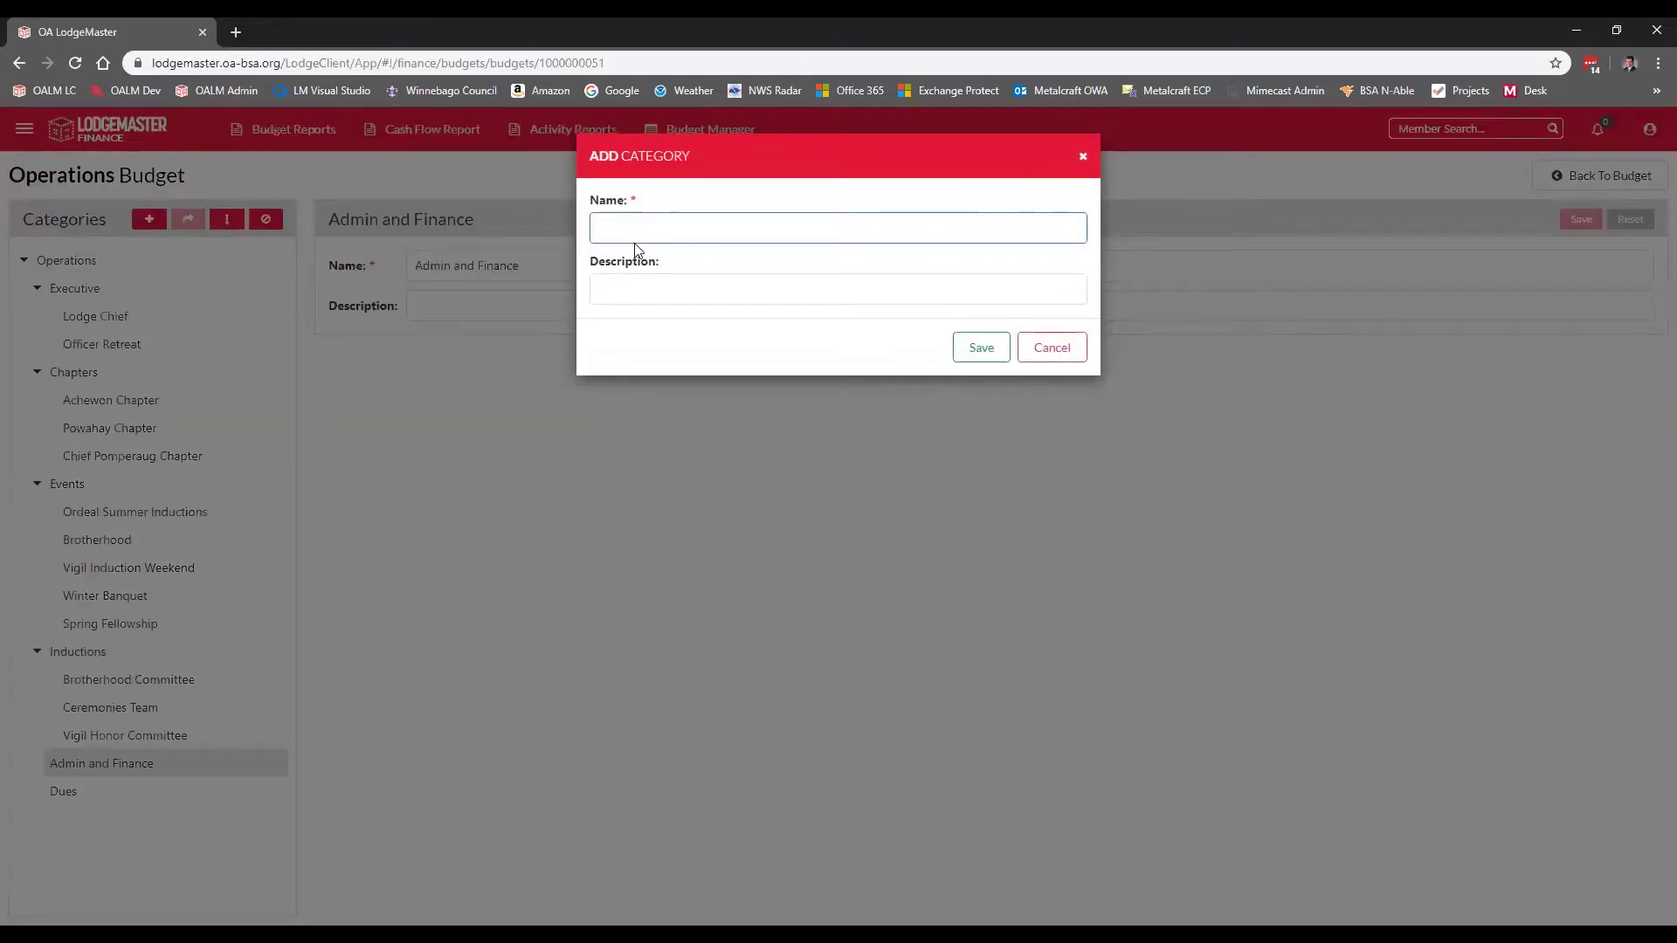
{"action": "type", "text": "Trading Post Committee"}
{"action": "left_click", "coordinate": [978, 346]}
{"action": "left_click", "coordinate": [109, 765]}
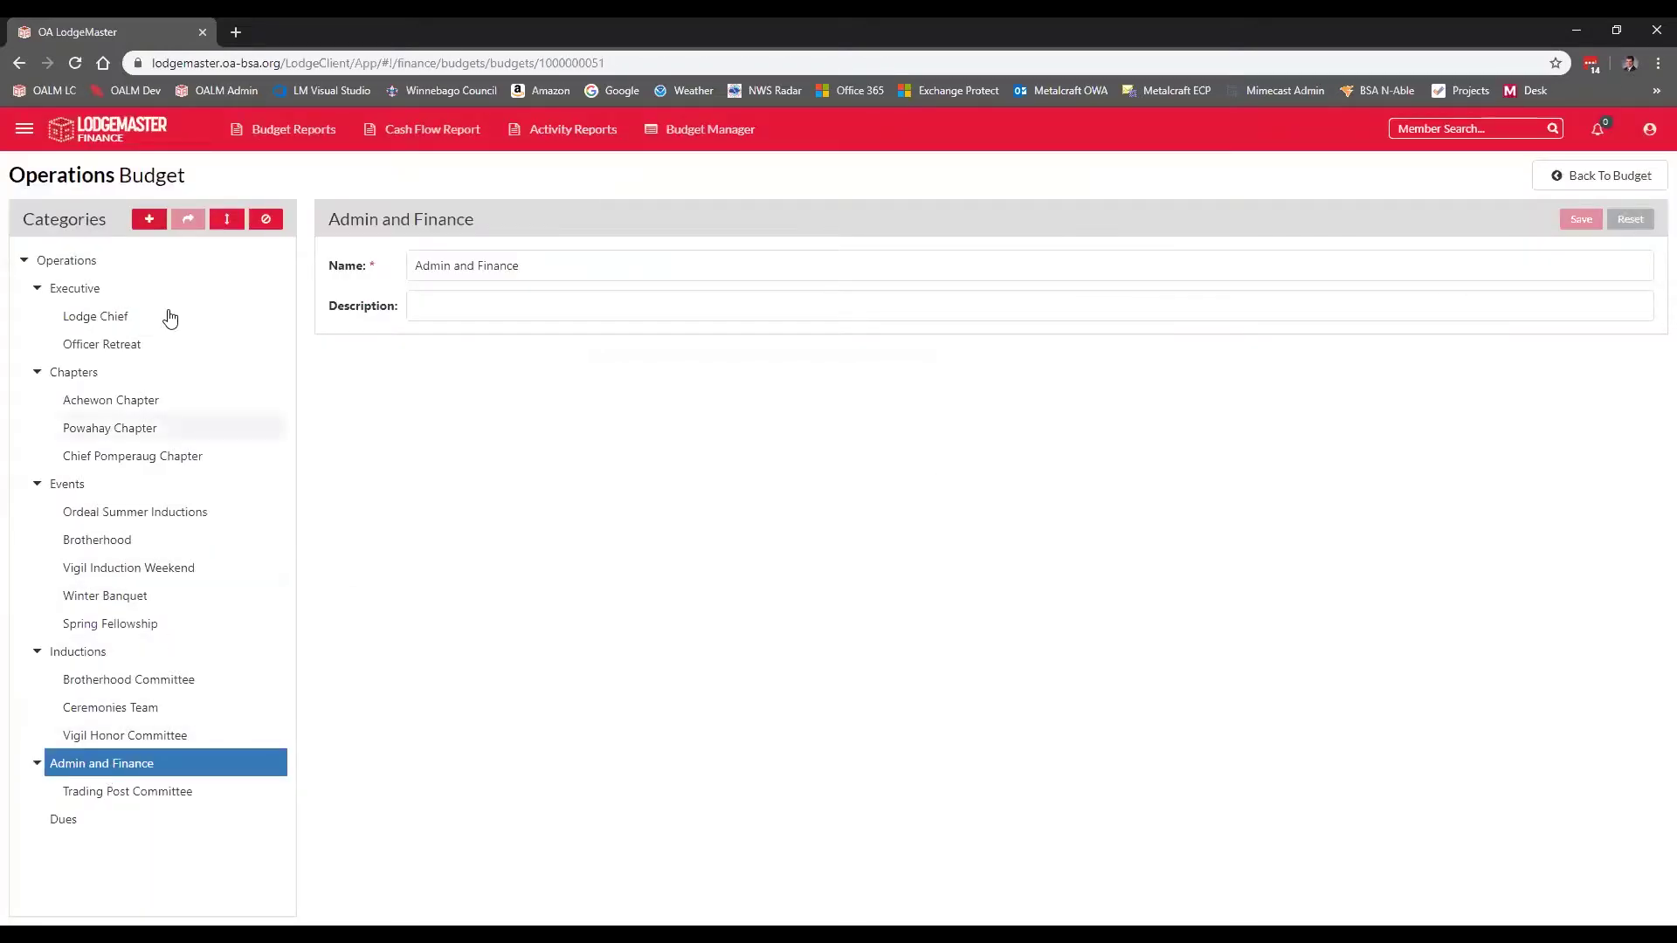
{"action": "left_click", "coordinate": [149, 218]}
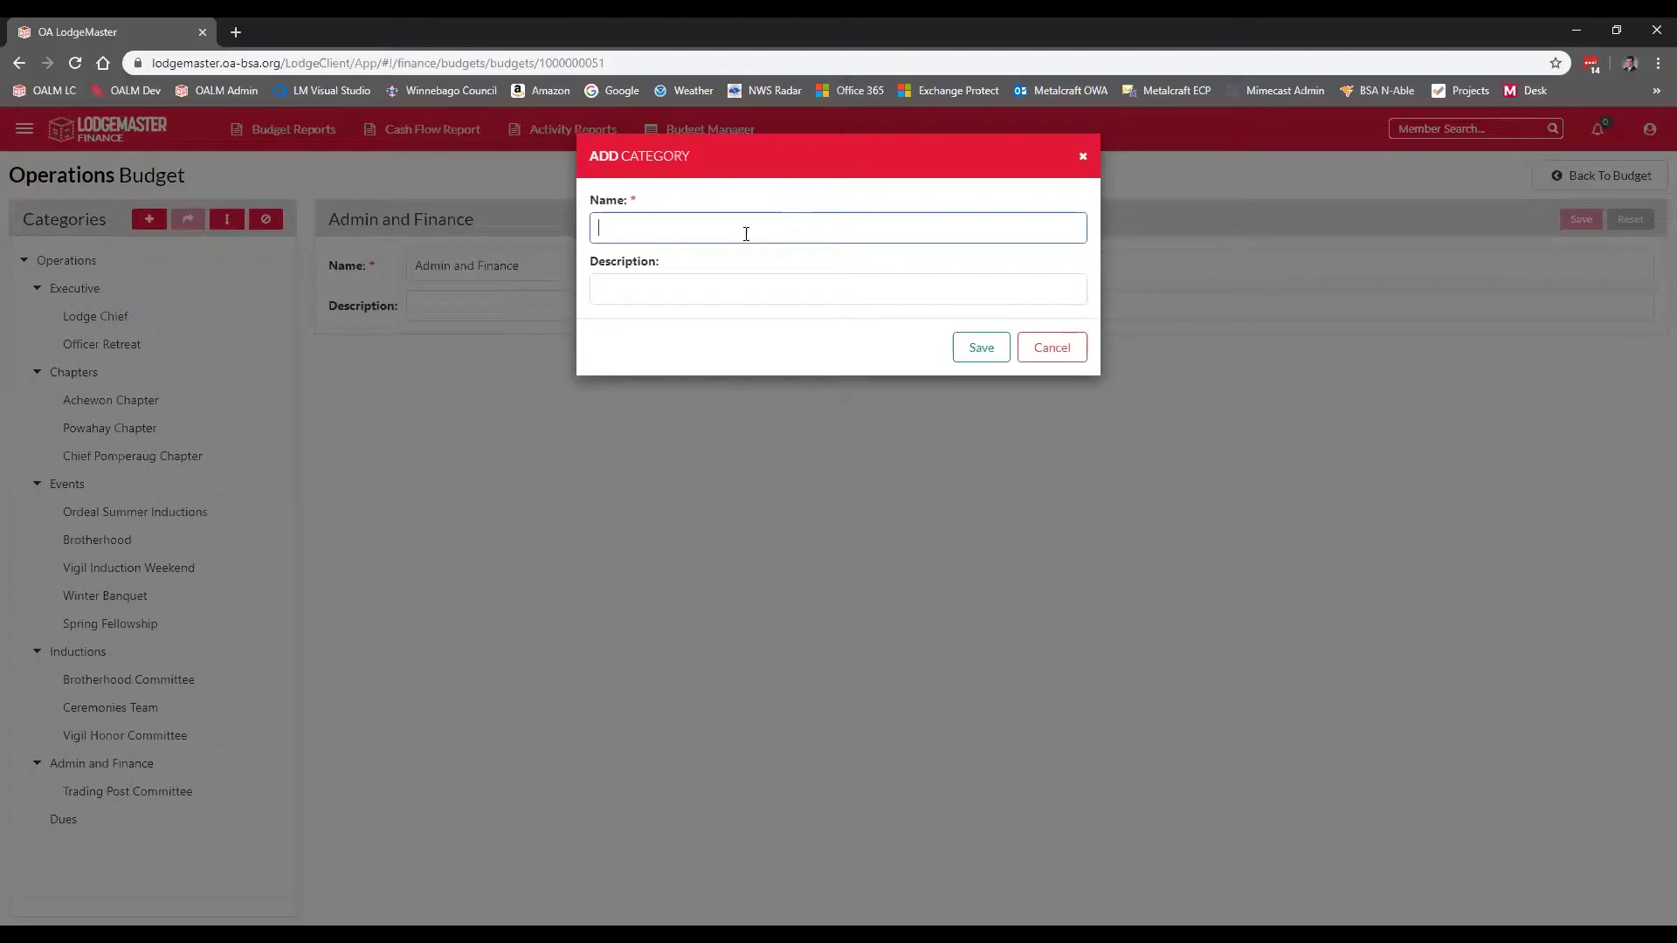
{"action": "type", "text": "Membership Committee"}
{"action": "key", "text": "Return"}
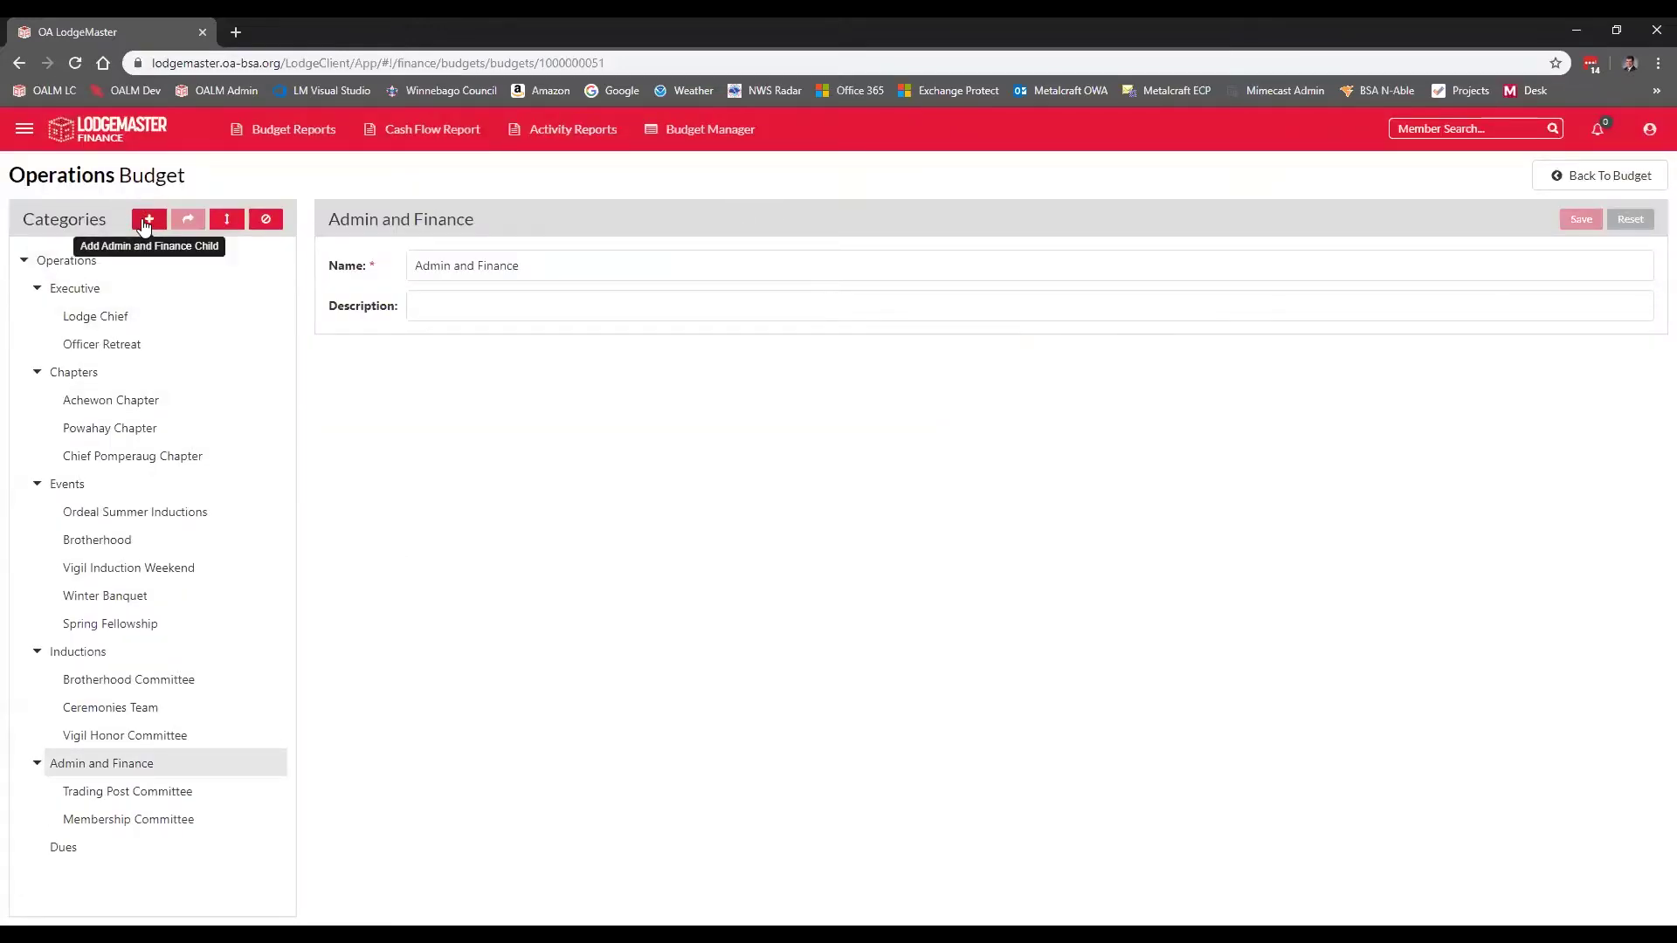
{"action": "right_click", "coordinate": [107, 776]}
{"action": "left_click", "coordinate": [129, 780]}
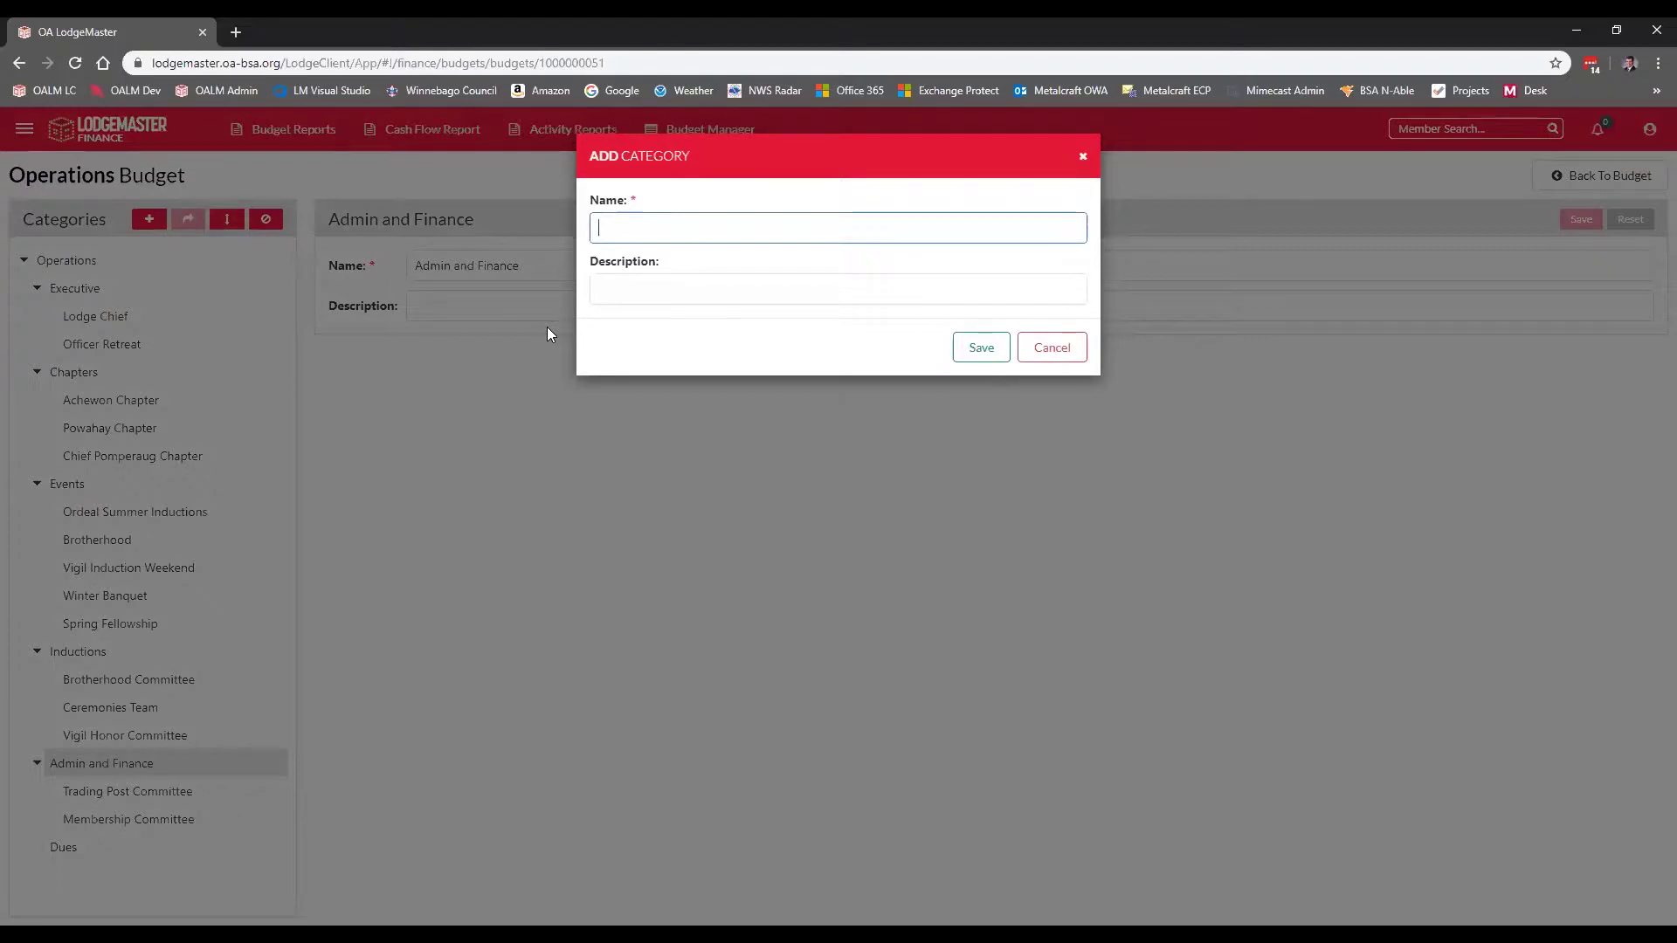
{"action": "type", "text": "Finance Committee"}
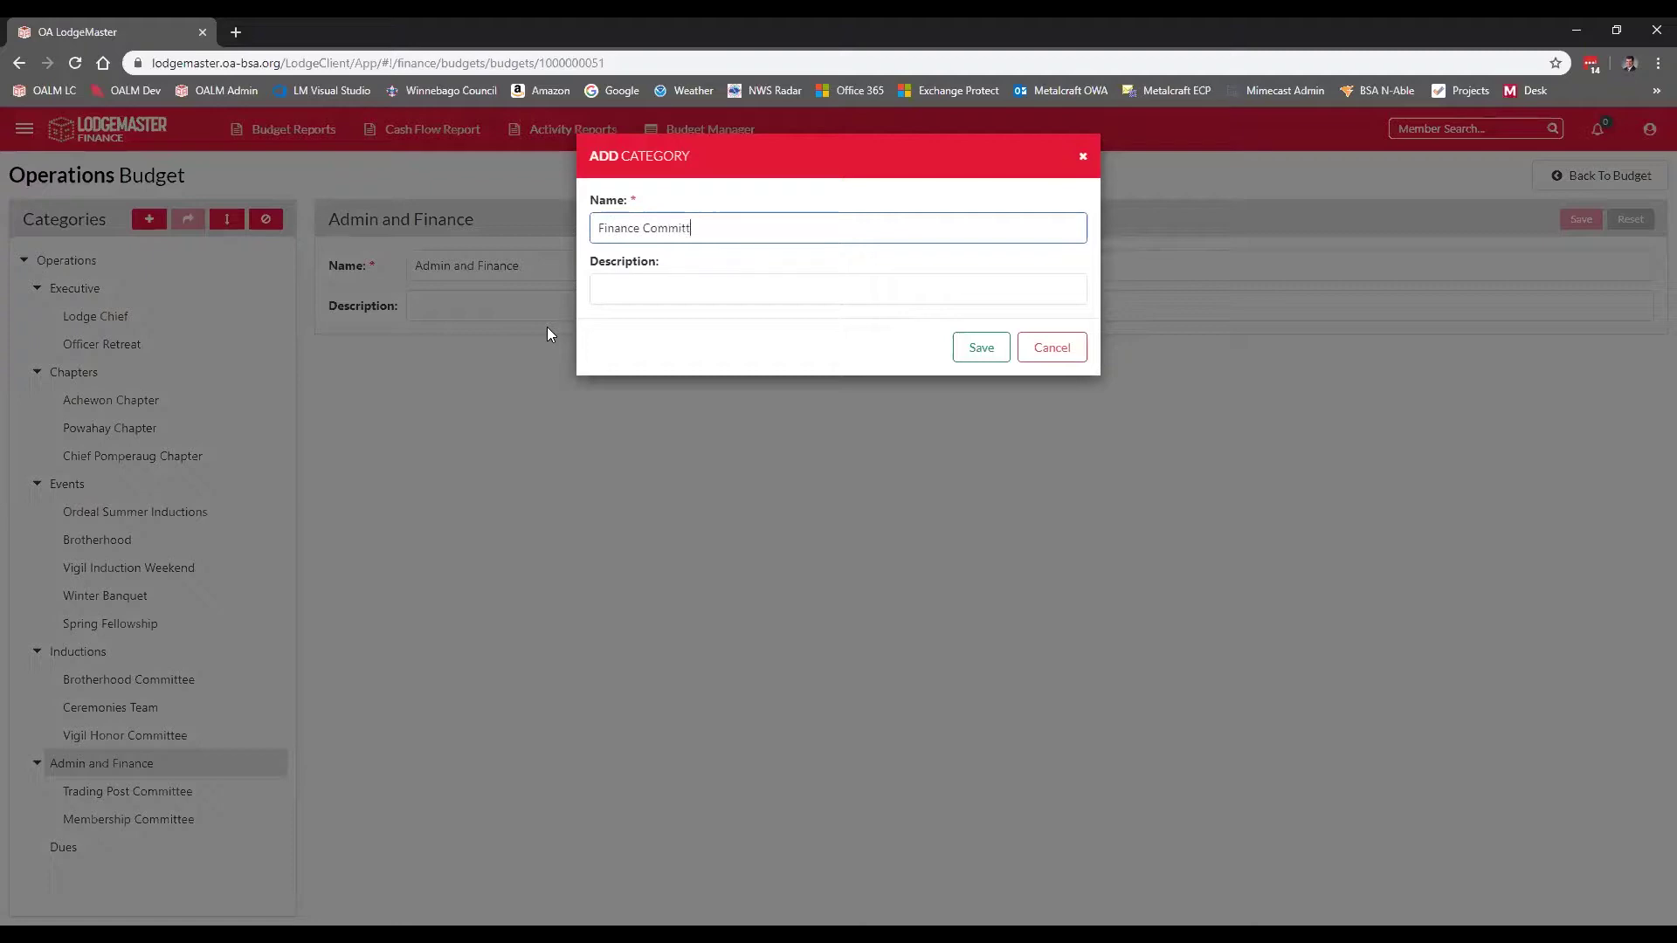
{"action": "left_click", "coordinate": [975, 366]}
{"action": "left_click", "coordinate": [142, 876]}
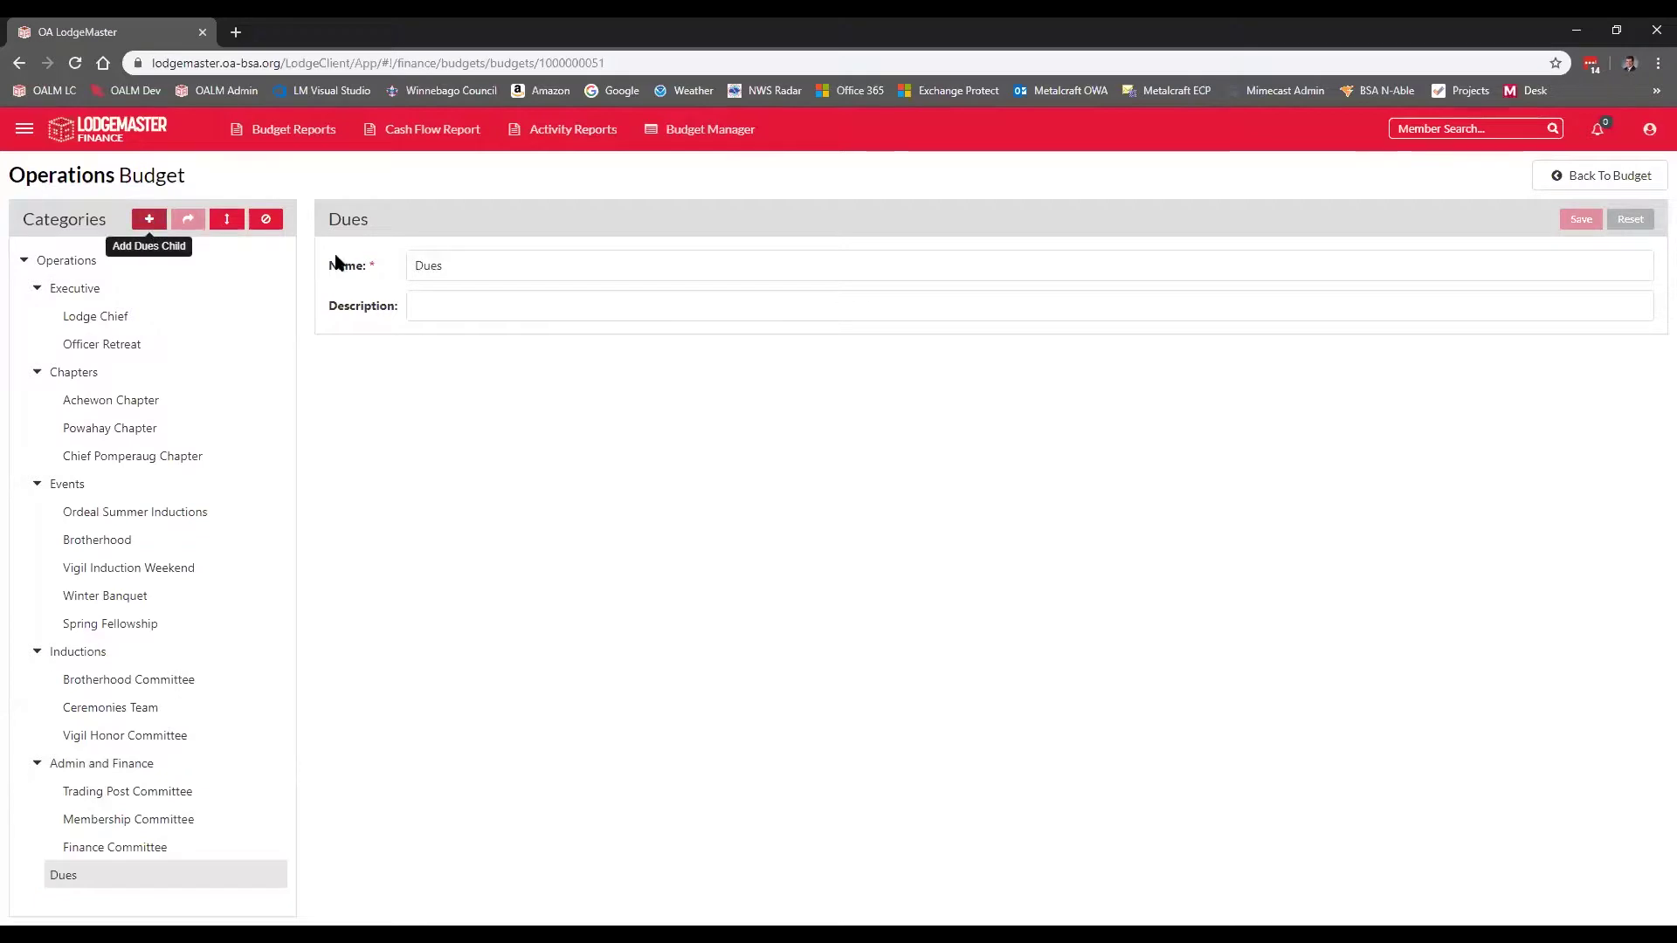
Create the Dues subcategories Renewals and National Dues
{"action": "left_click", "coordinate": [149, 219]}
{"action": "type", "text": "Renewals"}
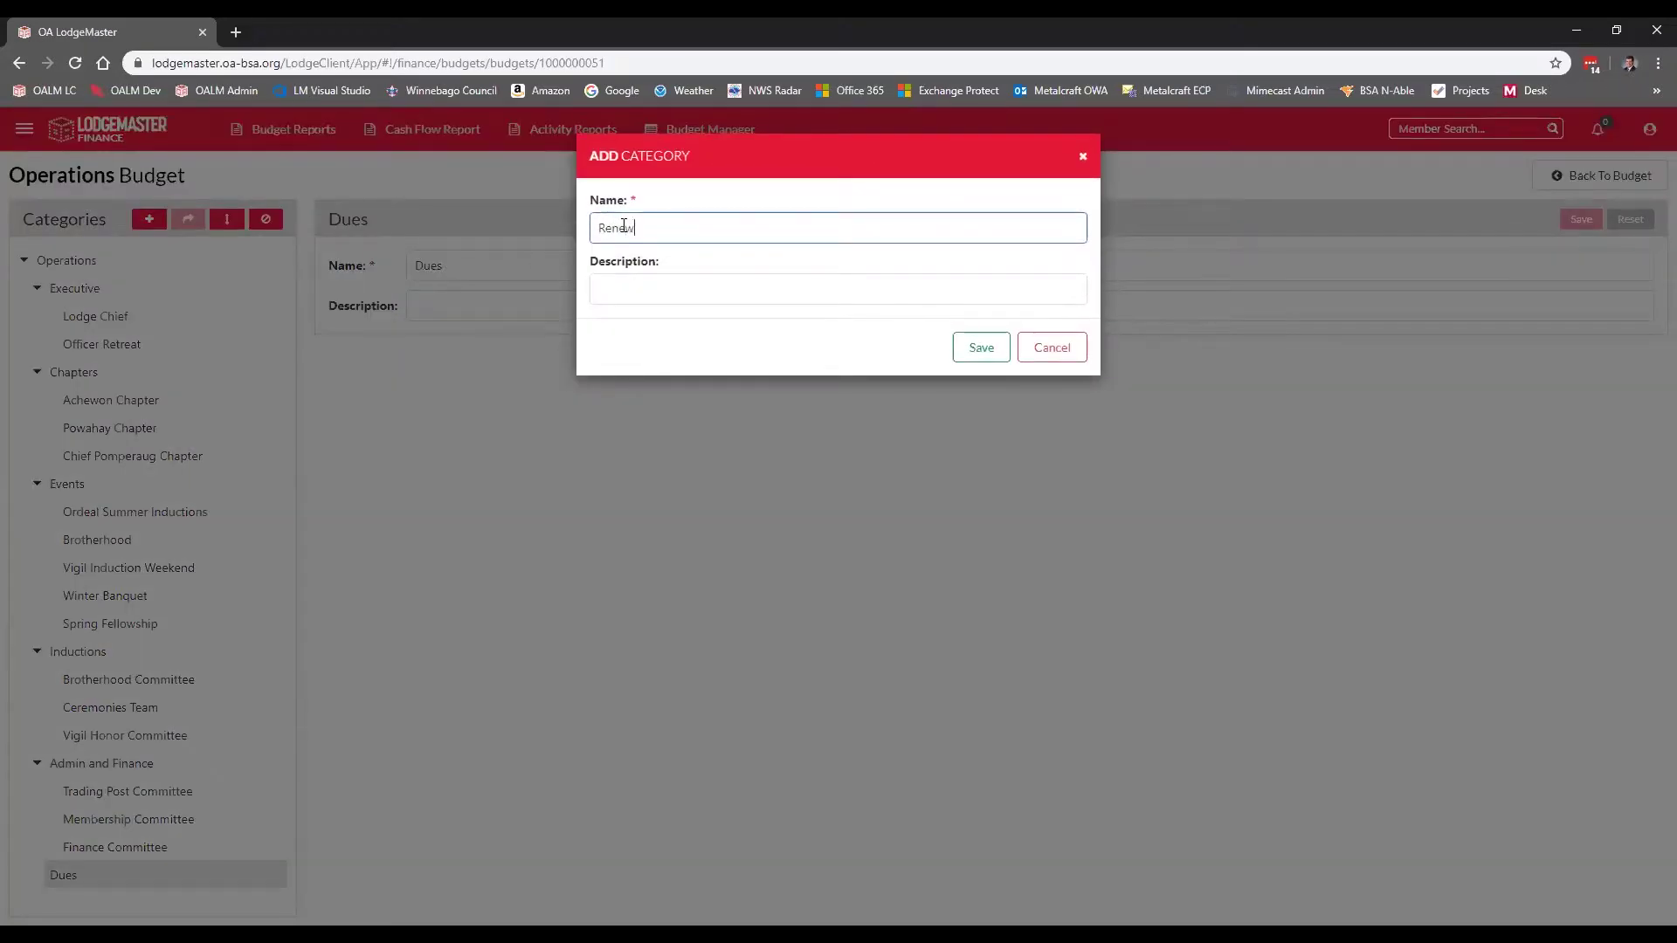
{"action": "left_click", "coordinate": [974, 347]}
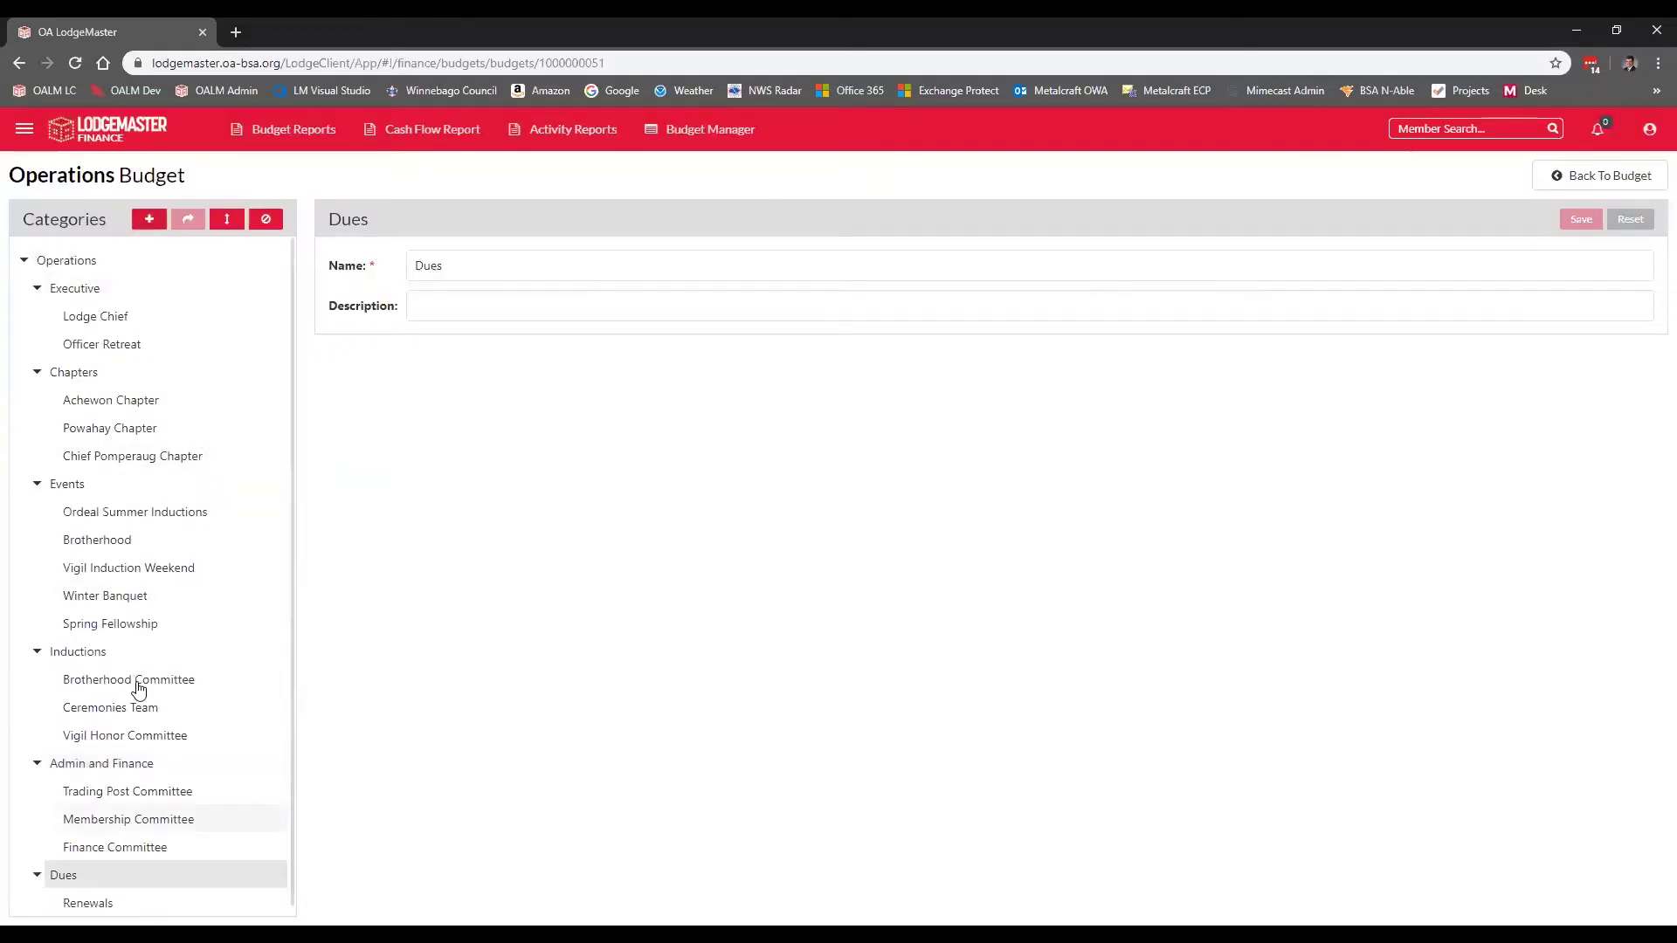
{"action": "left_click", "coordinate": [149, 220]}
{"action": "type", "text": "Na"}
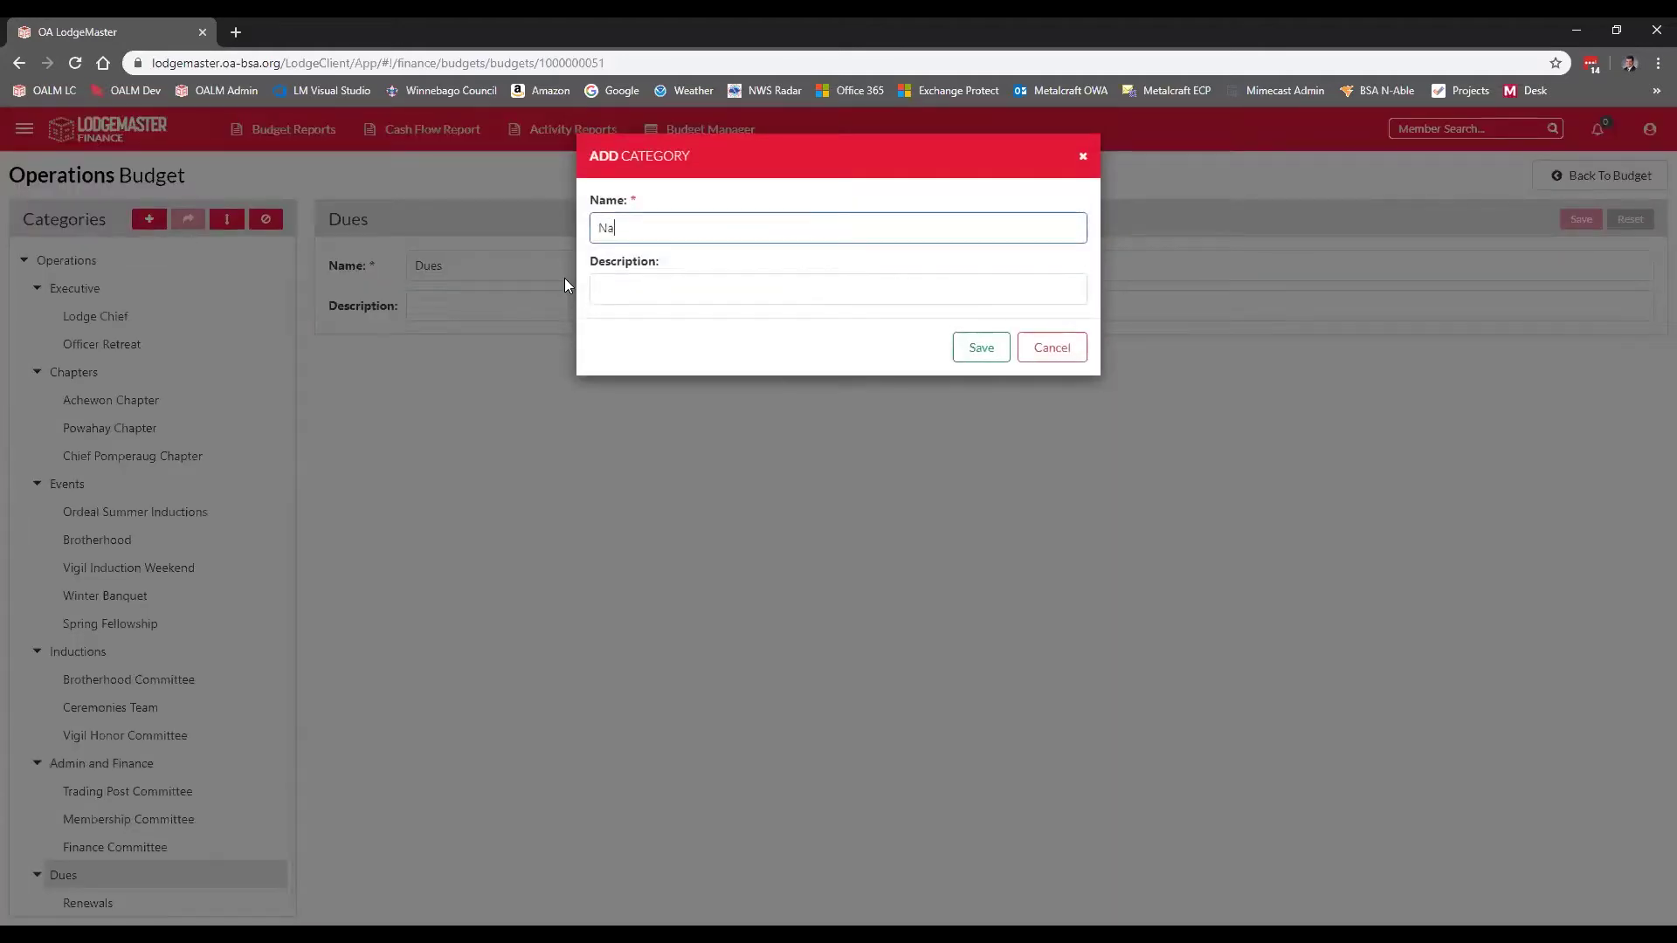
{"action": "type", "text": "tional Dues"}
{"action": "key", "text": "BackSpace"}
{"action": "key", "text": "BackSpace"}
{"action": "key", "text": "BackSpace"}
{"action": "type", "text": "iues"}
{"action": "left_click", "coordinate": [977, 348]}
{"action": "scroll", "coordinate": [153, 572], "scroll_direction": "down", "scroll_amount": 1}
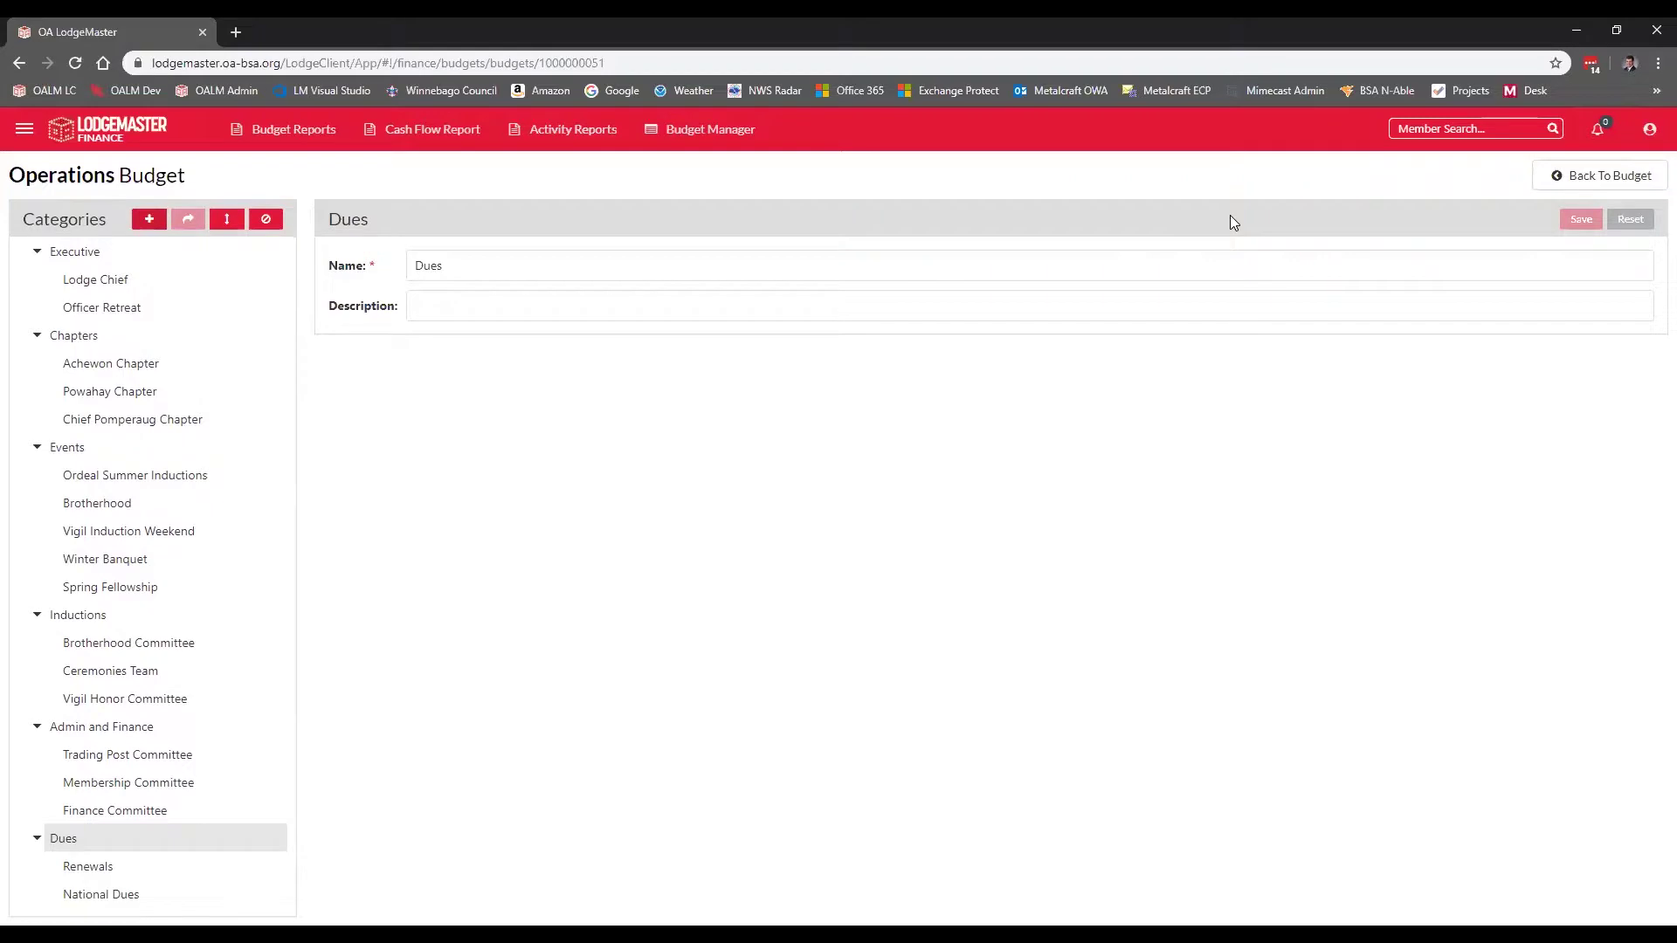
Return to Finance Budgets and manage budget years for the Operations budget
{"action": "left_click", "coordinate": [1607, 181]}
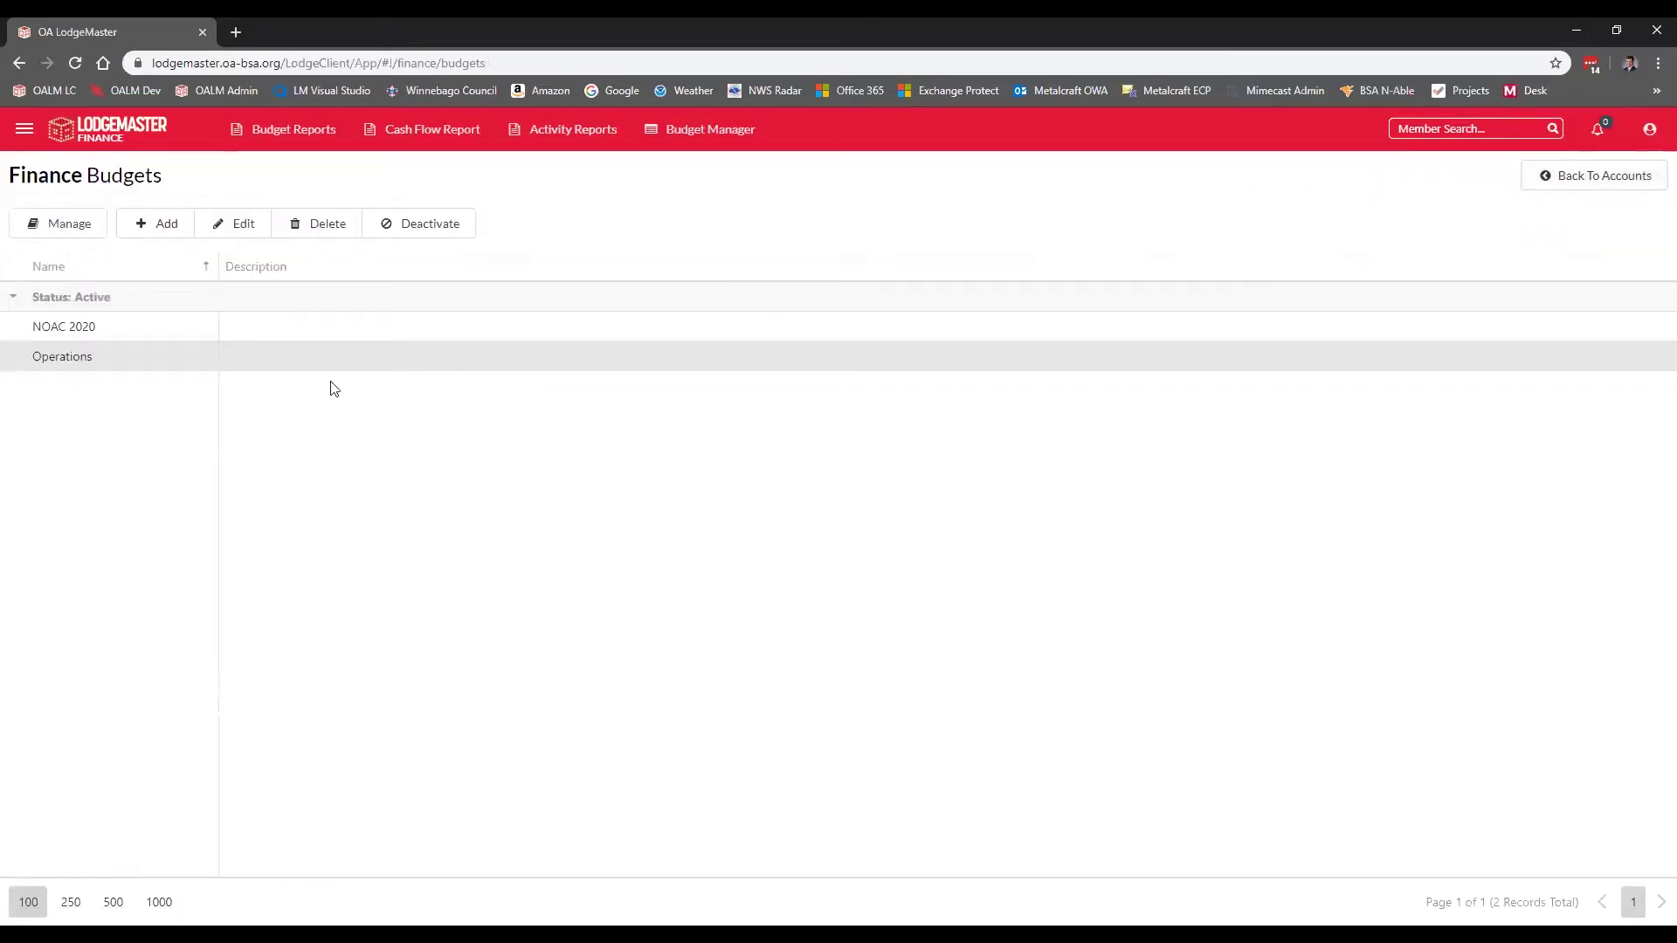
{"action": "left_click", "coordinate": [88, 230]}
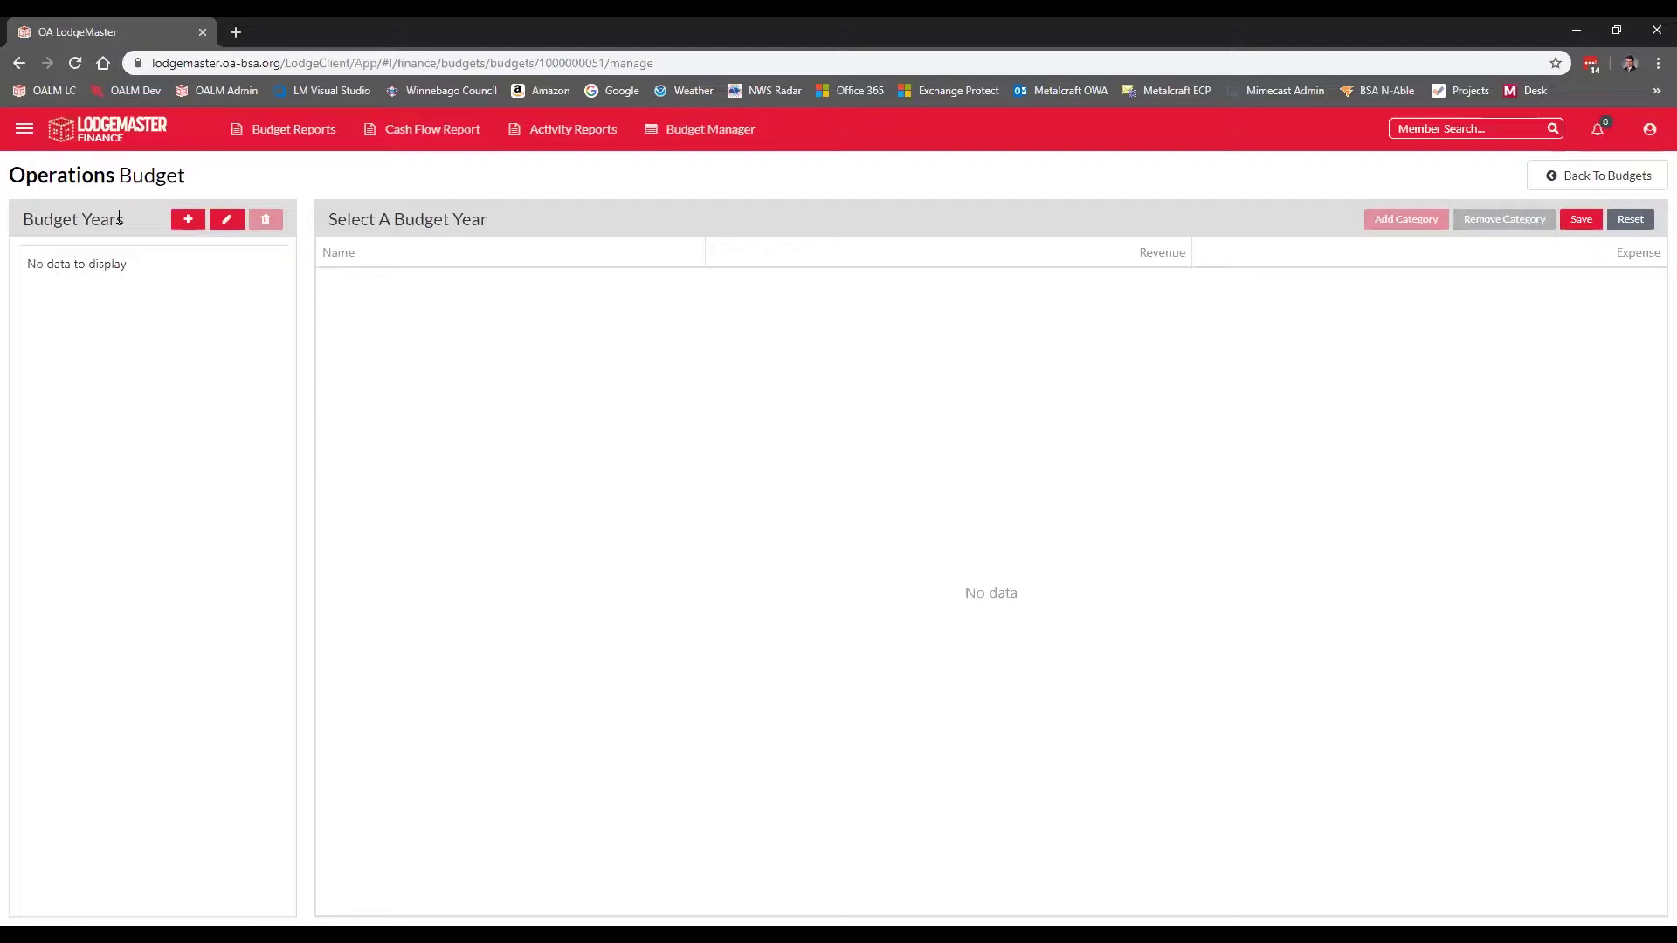
Add a 2019 Operations budget year with no clone year, then open it
{"action": "left_click", "coordinate": [188, 222]}
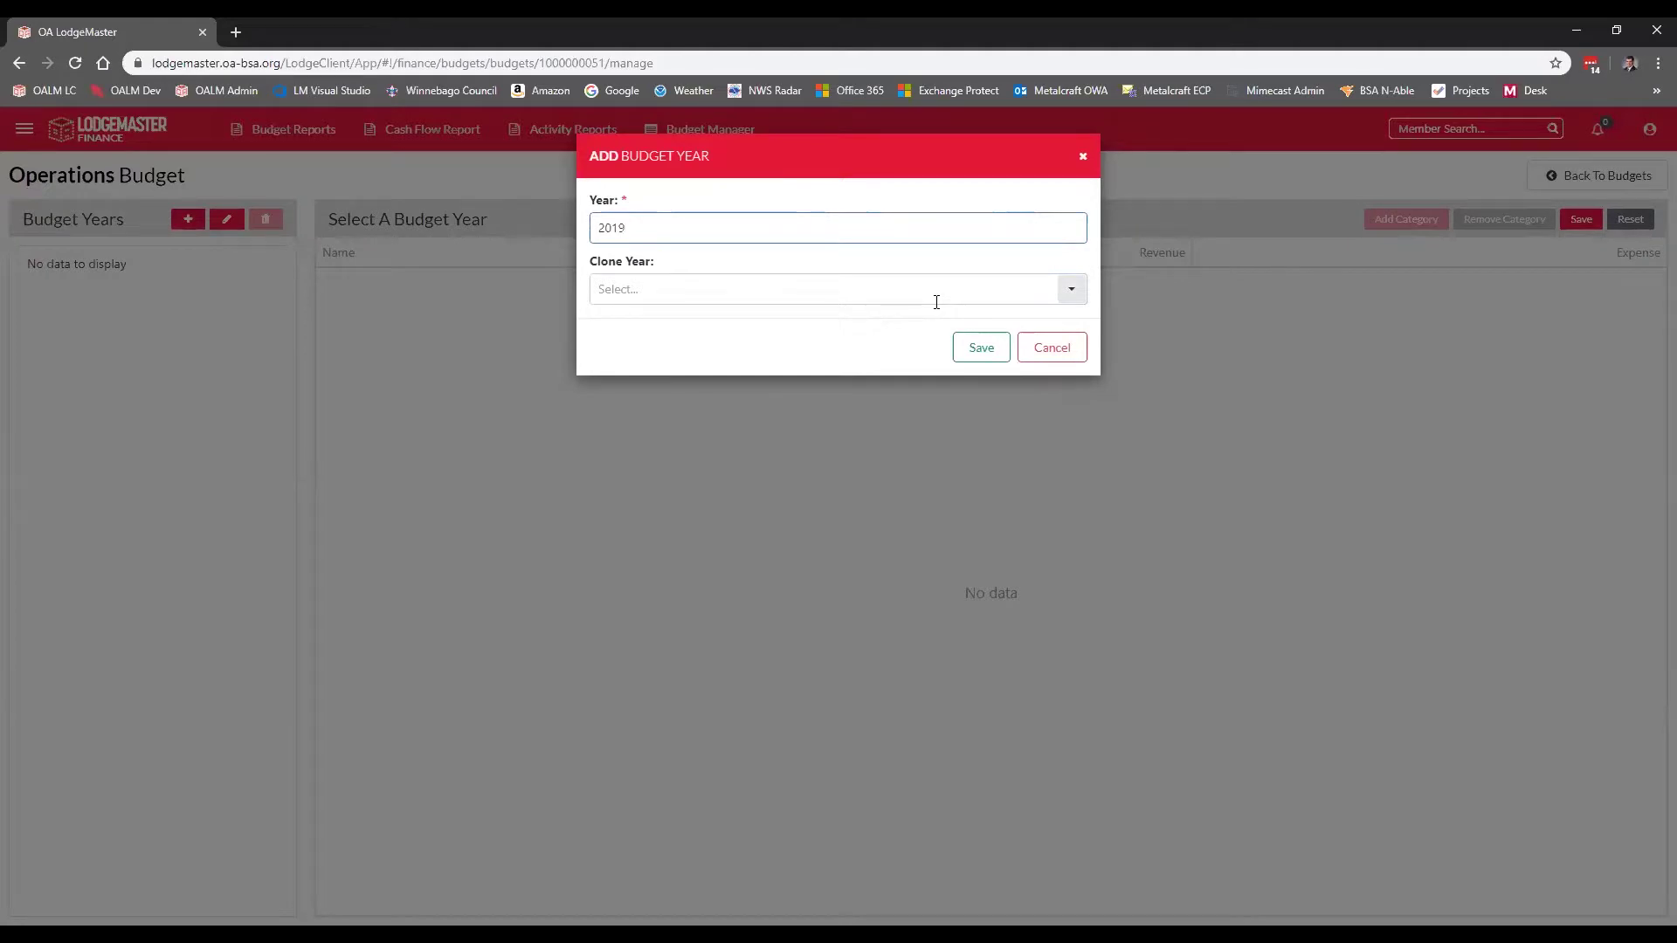
{"action": "left_click", "coordinate": [1070, 291]}
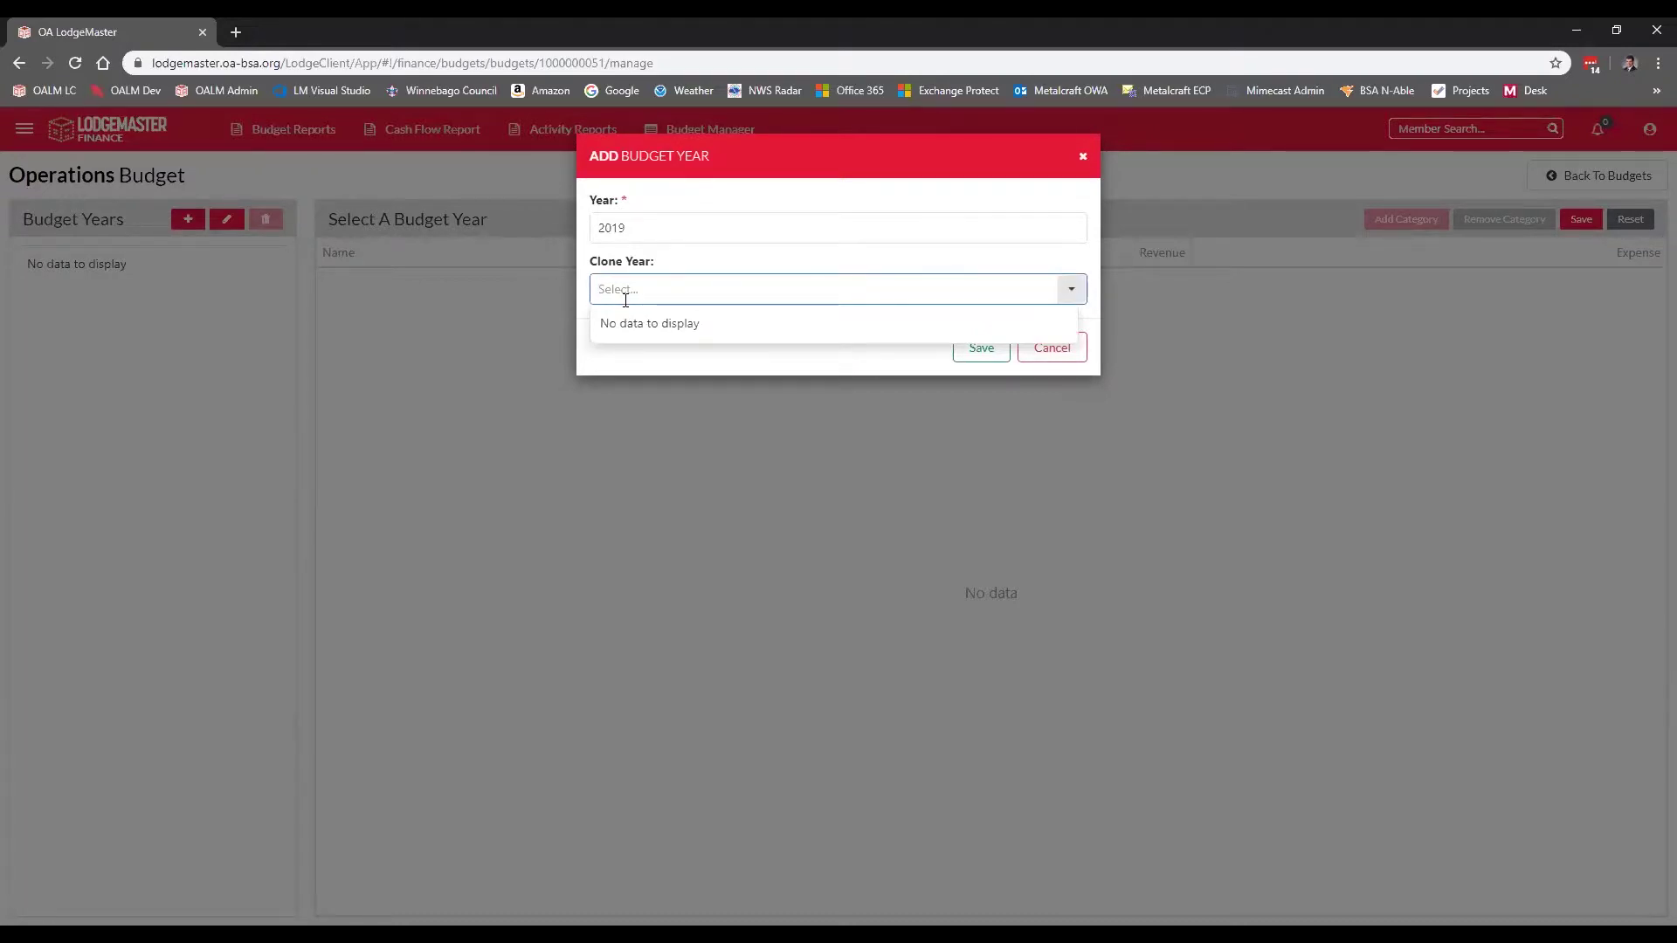
{"action": "left_click", "coordinate": [883, 357]}
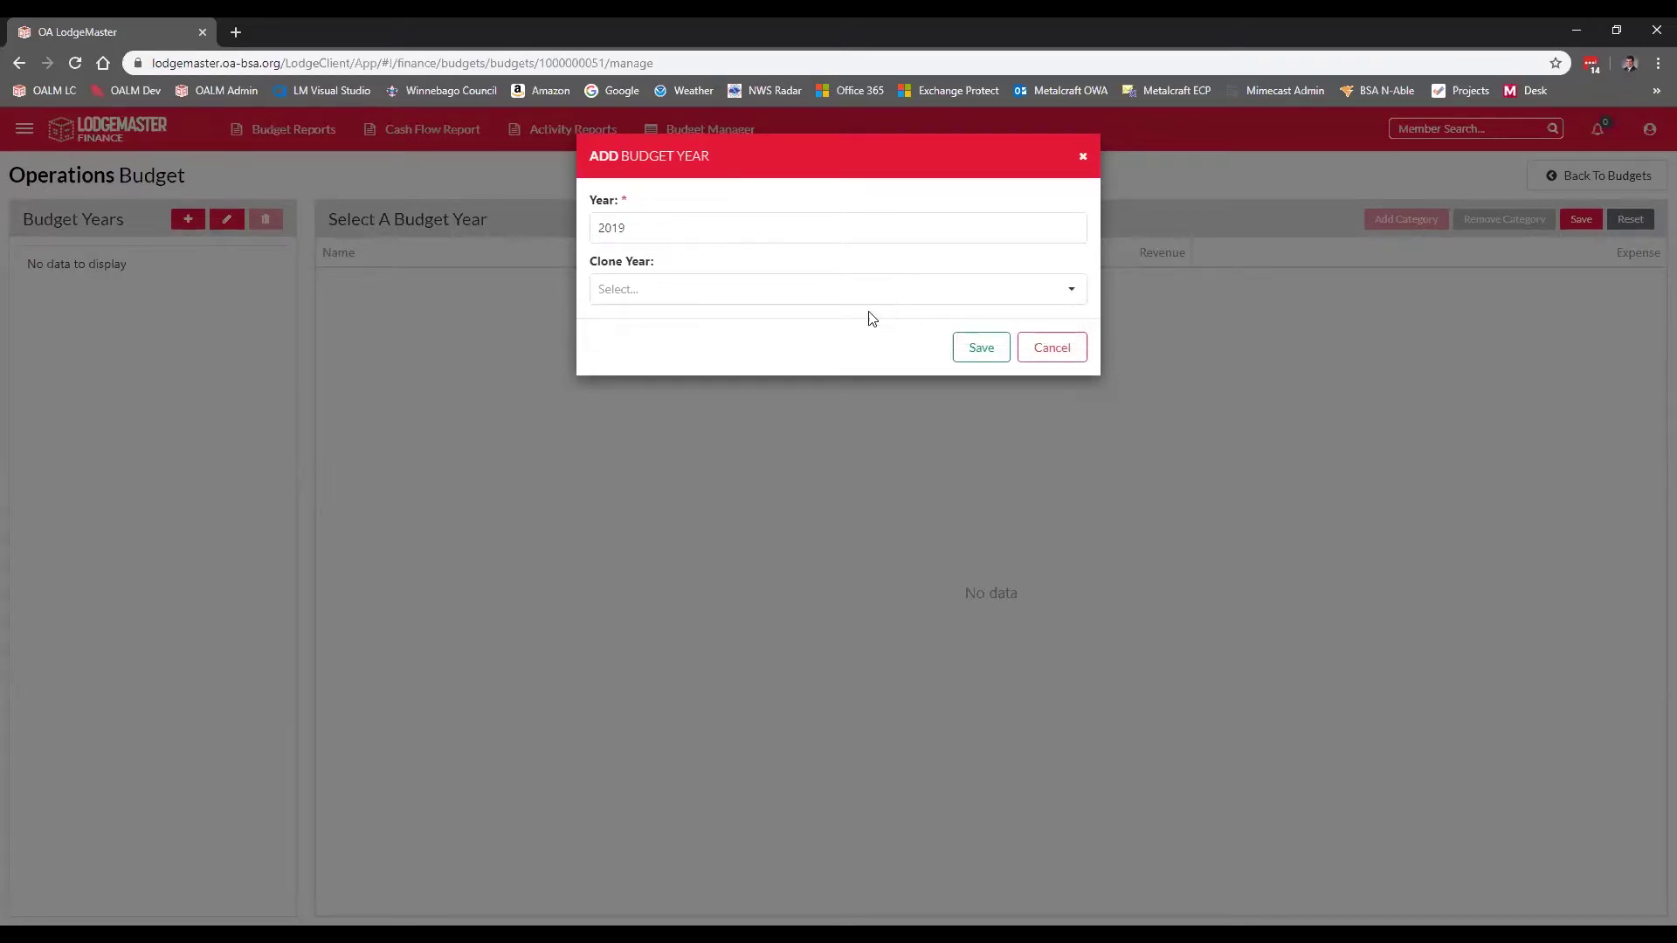
{"action": "left_click", "coordinate": [704, 227]}
{"action": "left_click", "coordinate": [979, 350]}
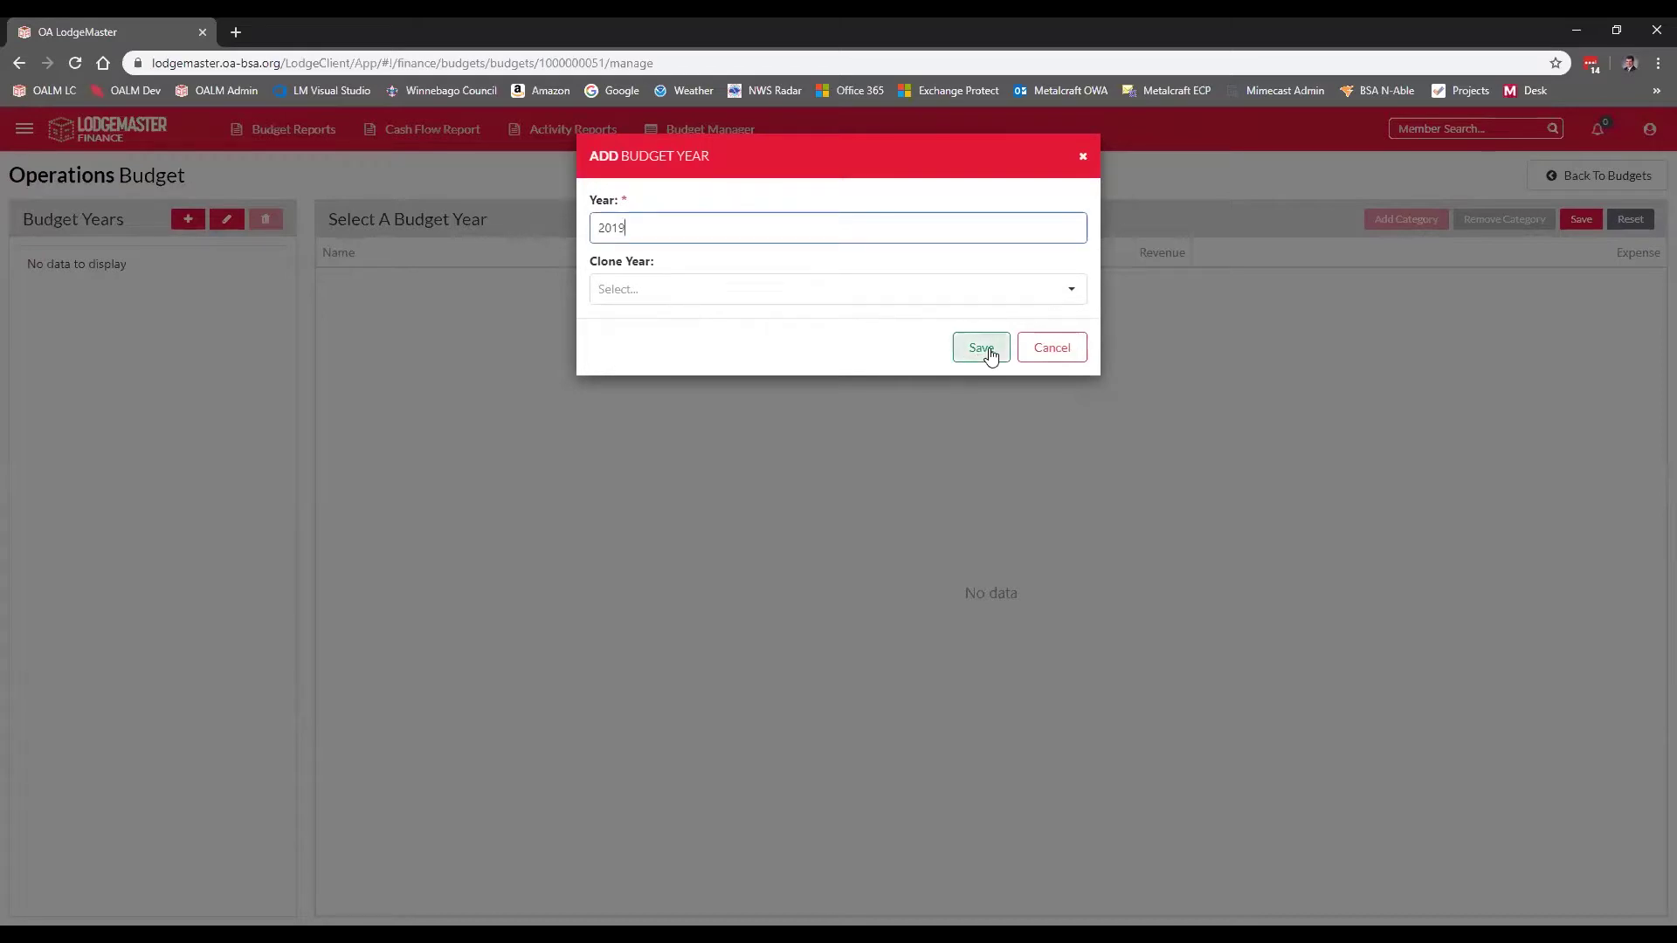
{"action": "left_click", "coordinate": [128, 293]}
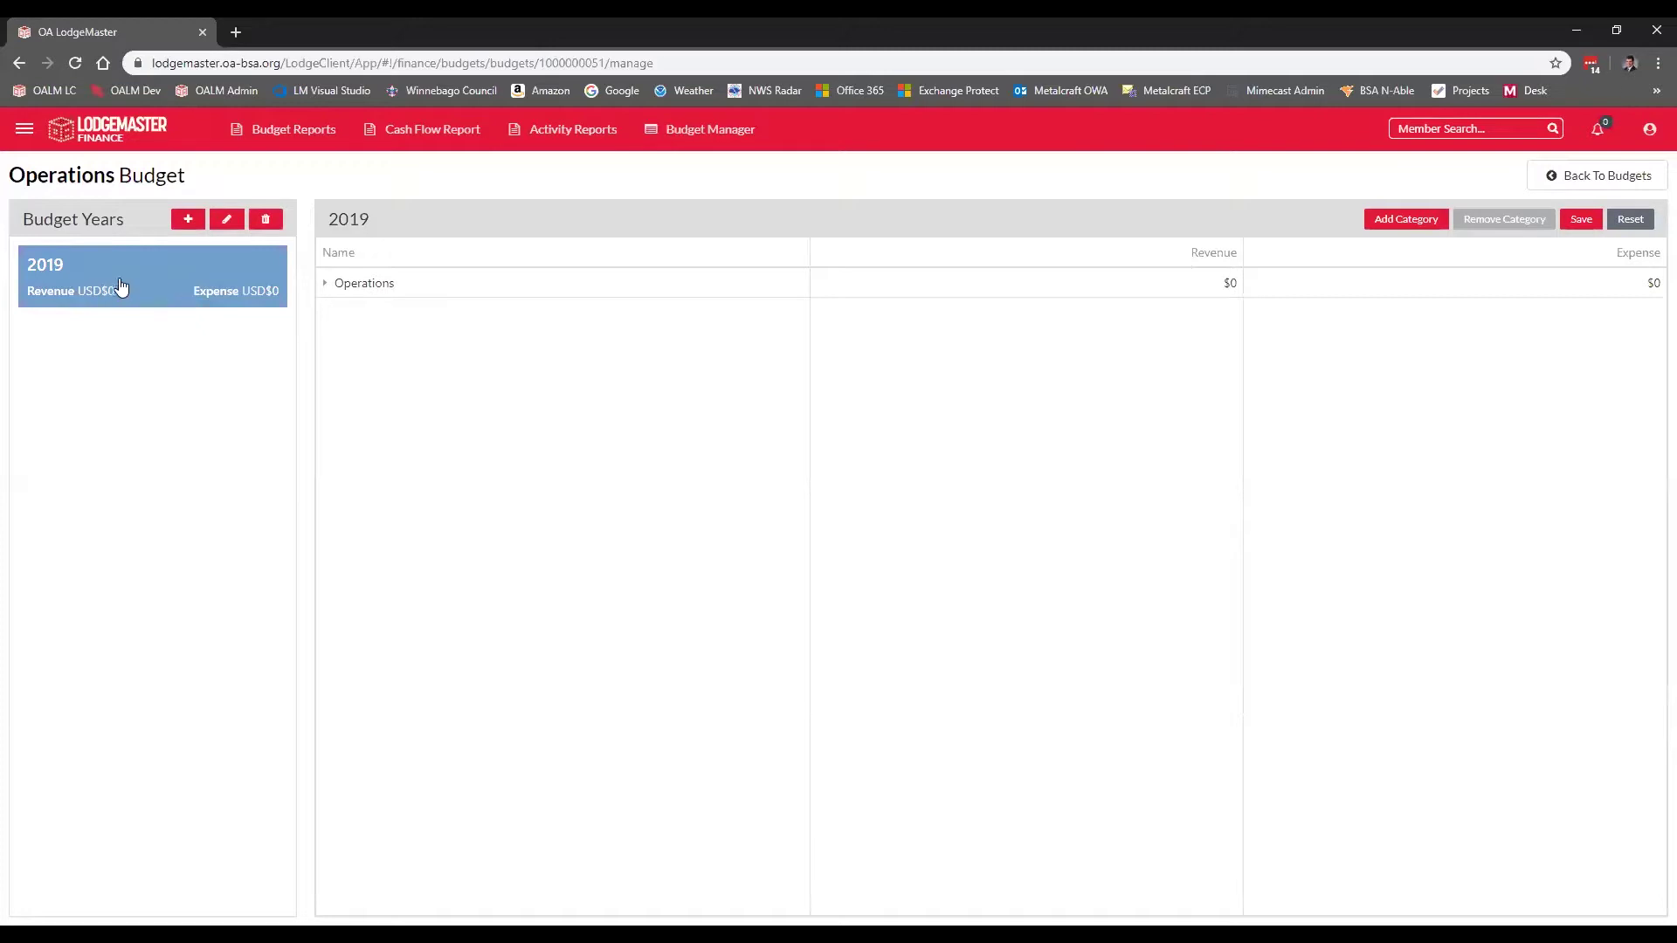
Expand Operations, Executive, Chapters, Events, Inductions, Admin and Finance, and Dues in 2019
{"action": "left_click", "coordinate": [327, 285]}
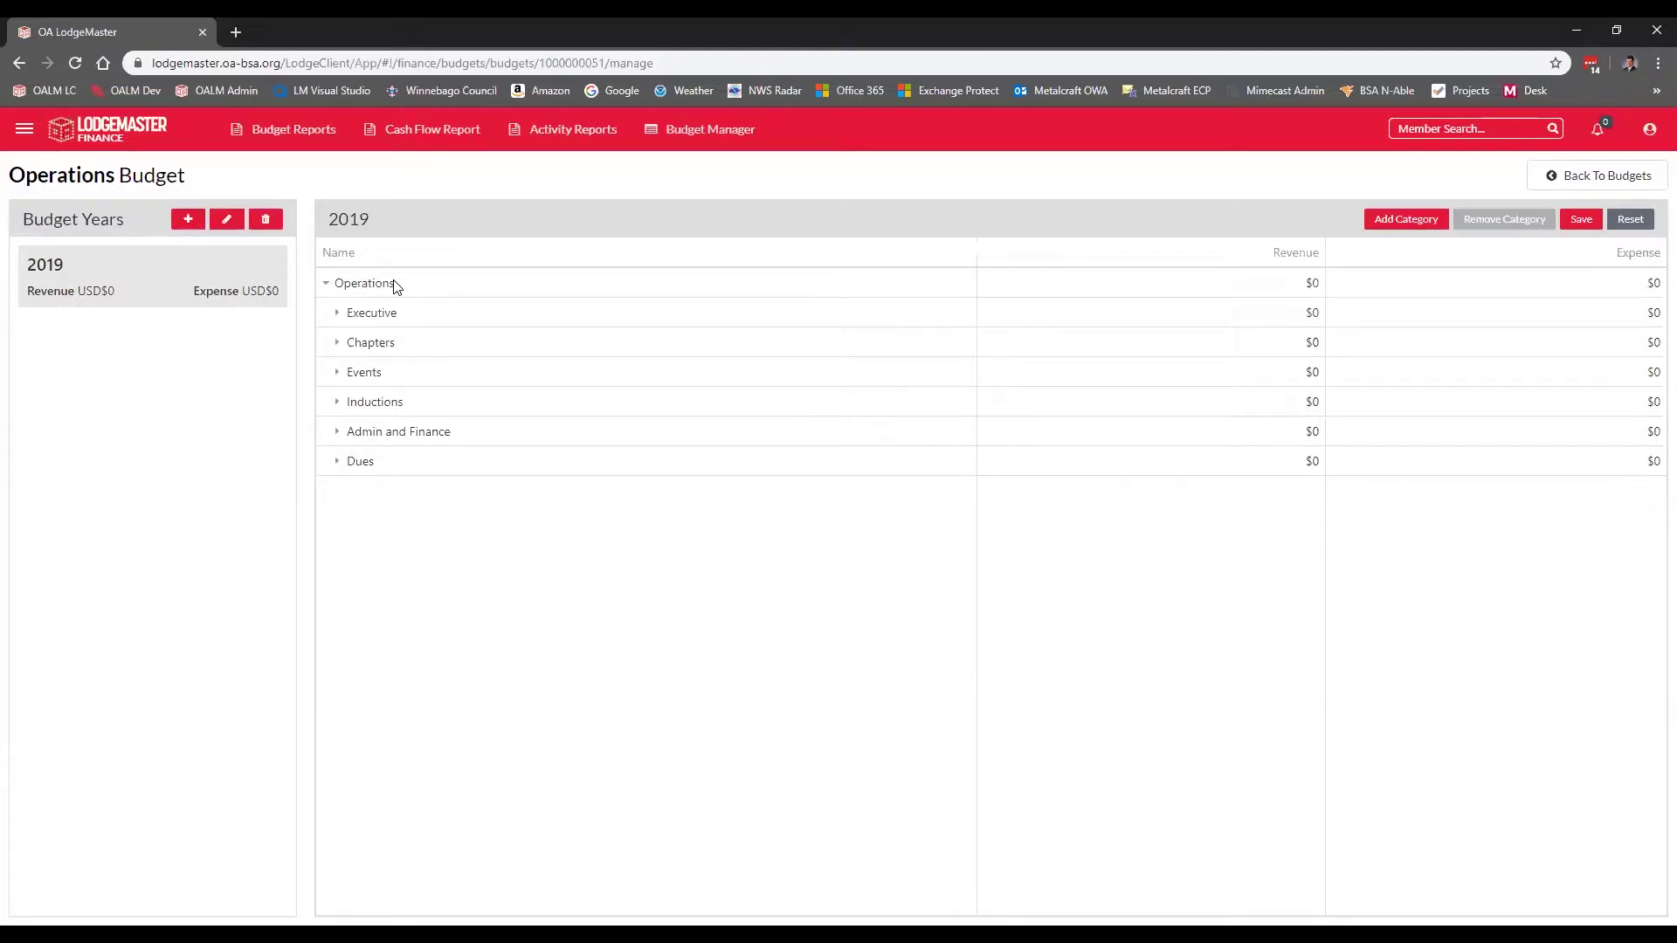
{"action": "left_click", "coordinate": [341, 314]}
{"action": "left_click", "coordinate": [338, 403]}
{"action": "left_click", "coordinate": [338, 522]}
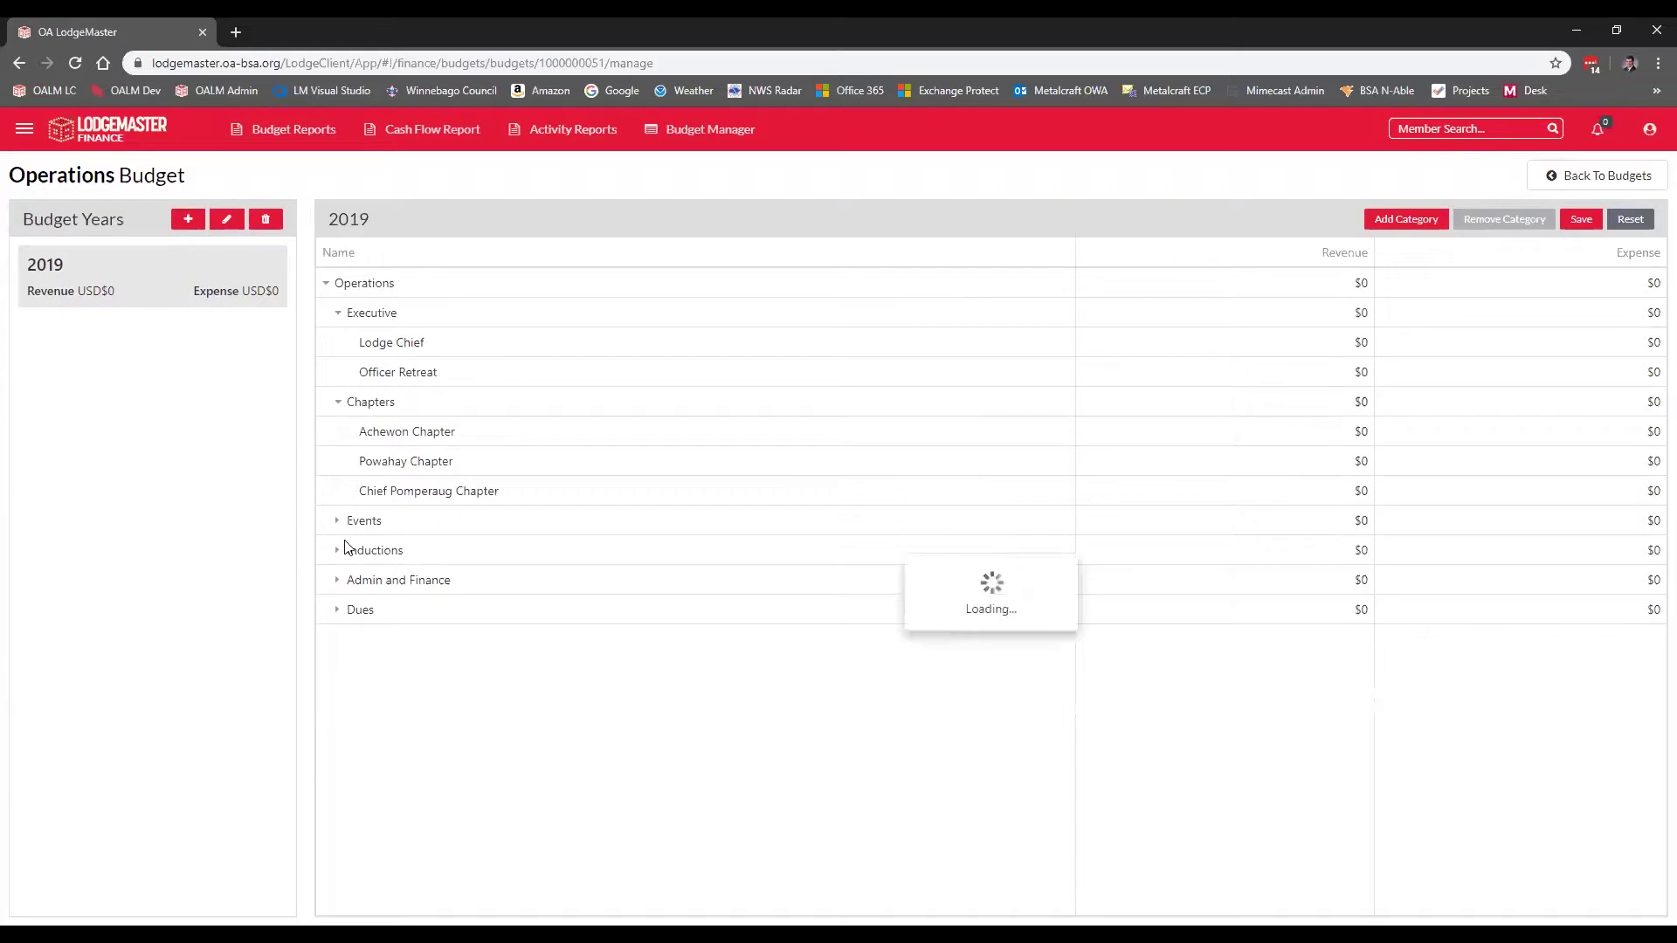
{"action": "left_click", "coordinate": [336, 699]}
{"action": "left_click", "coordinate": [337, 818]}
{"action": "scroll", "coordinate": [337, 891], "scroll_direction": "down", "scroll_amount": 1}
{"action": "left_click", "coordinate": [337, 904]}
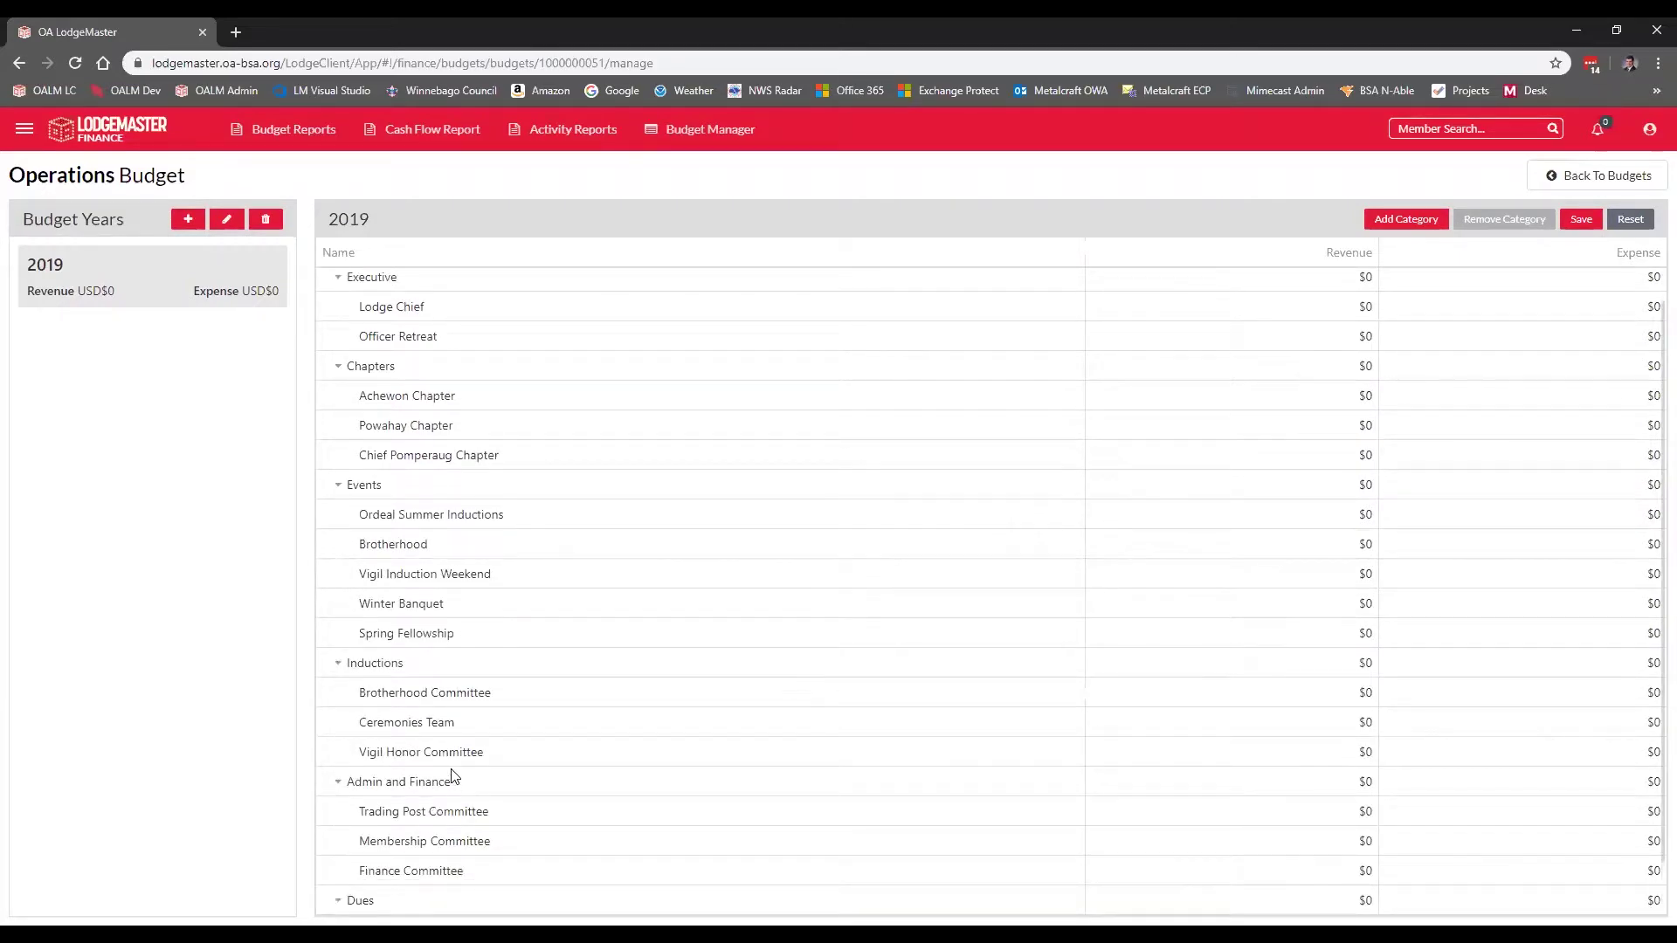
{"action": "scroll", "coordinate": [491, 657], "scroll_direction": "down", "scroll_amount": 1}
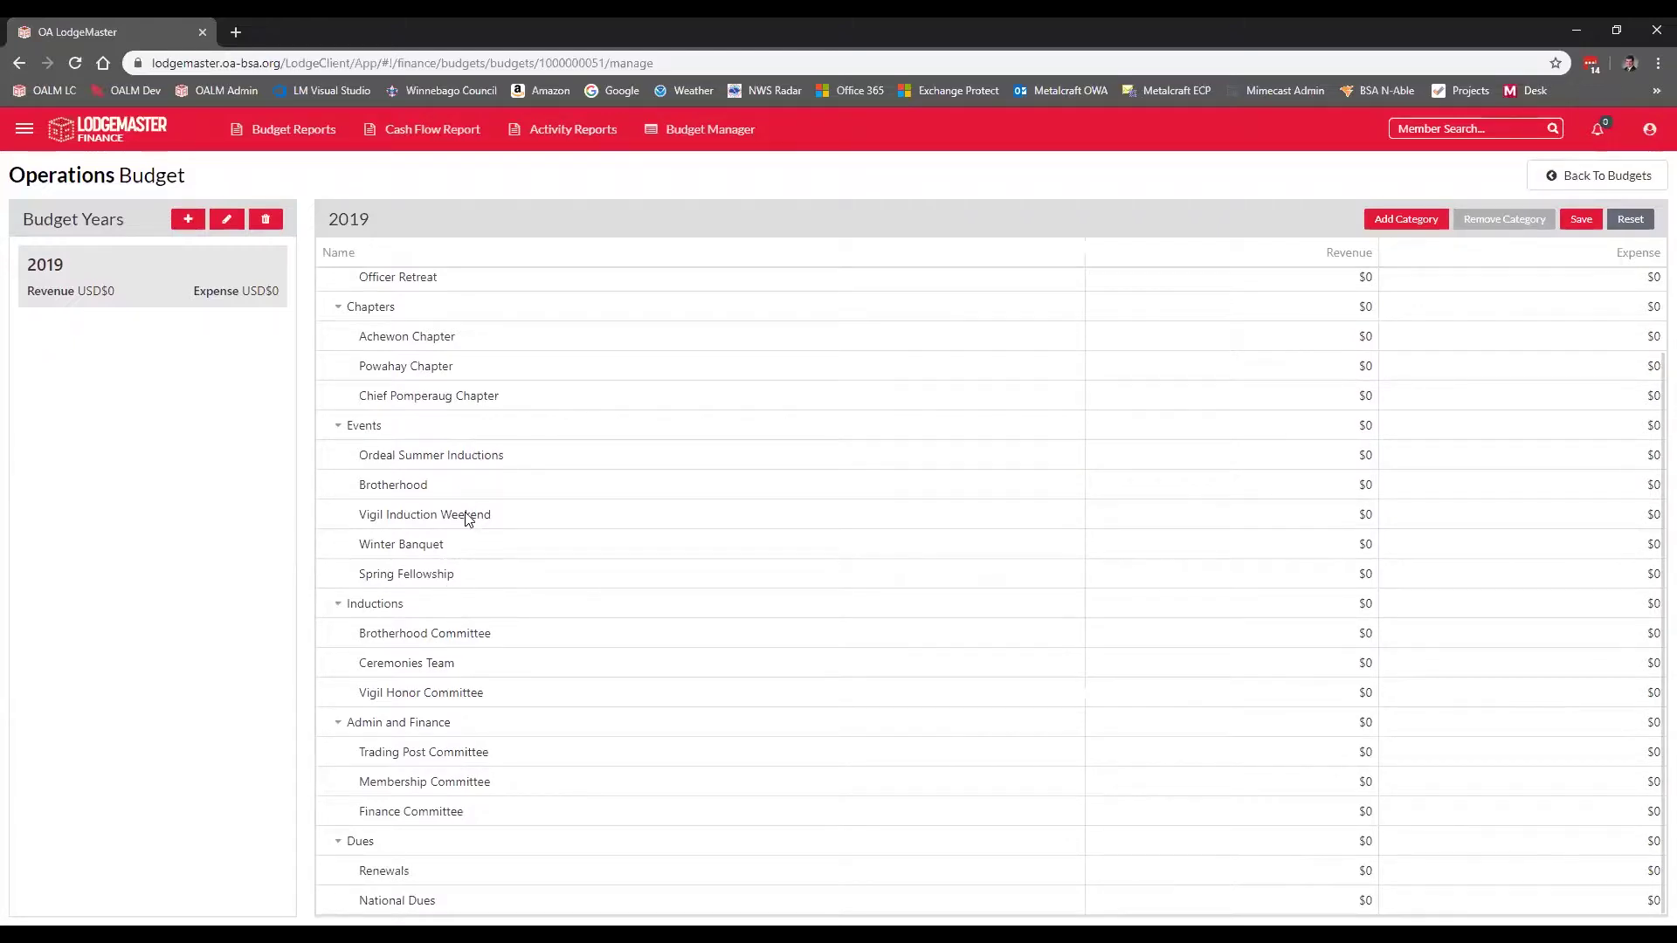
Remove Ordeal Summer Inductions and Brotherhood from the 2019 Events budget
{"action": "left_click", "coordinate": [458, 458]}
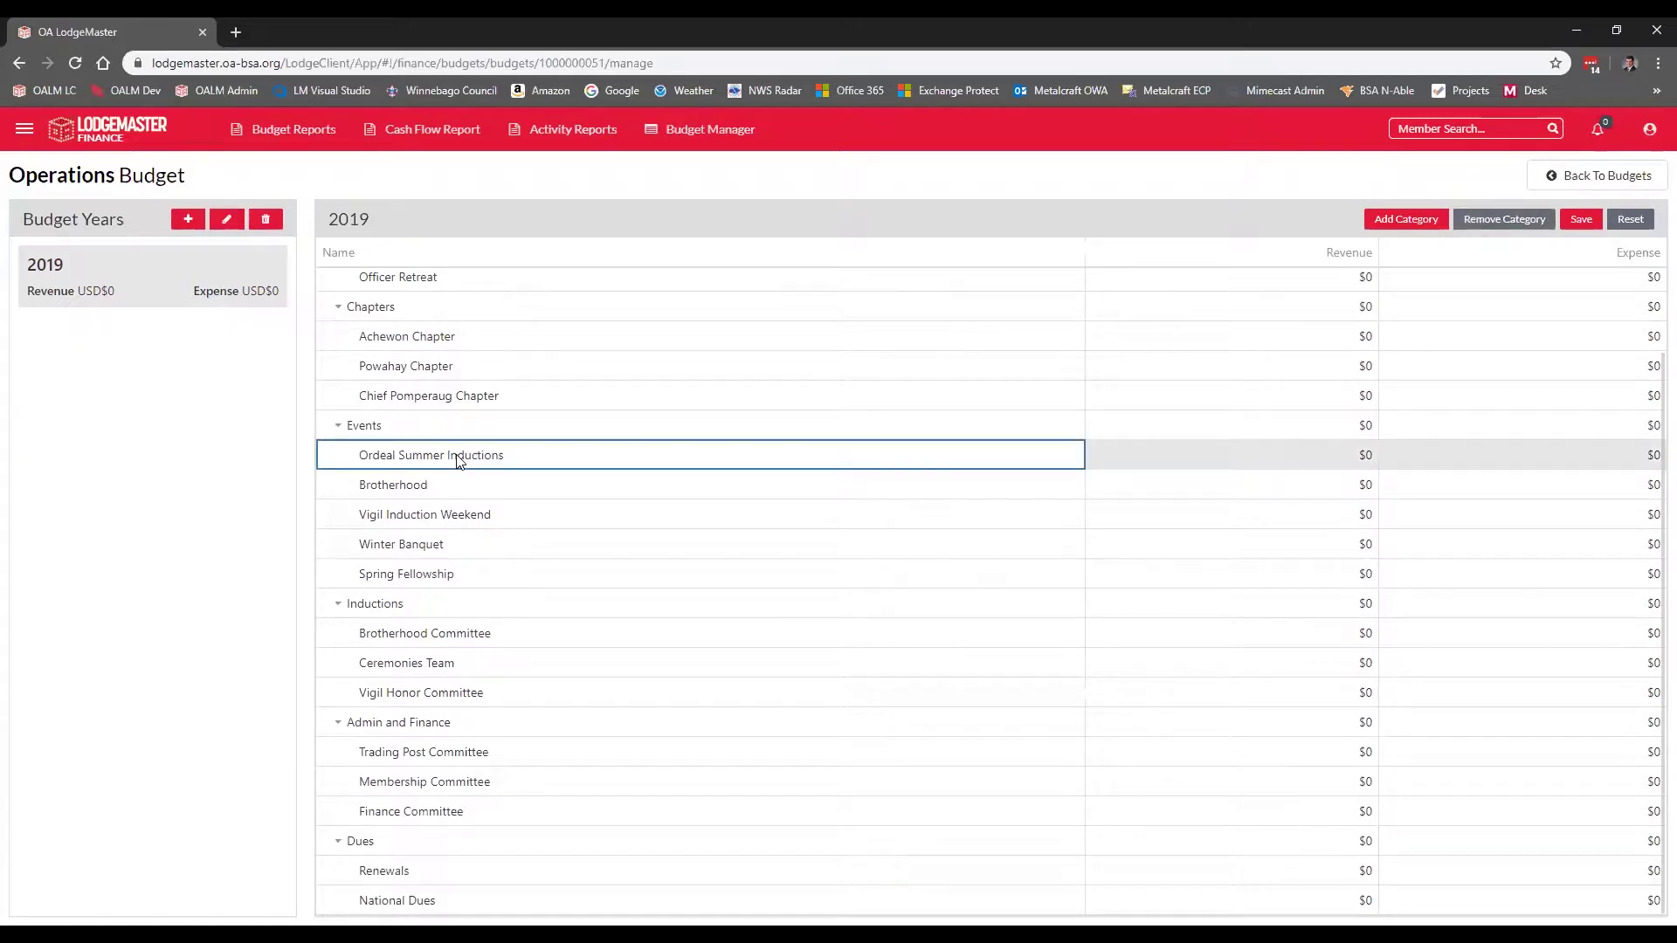
{"action": "left_click", "coordinate": [1489, 225]}
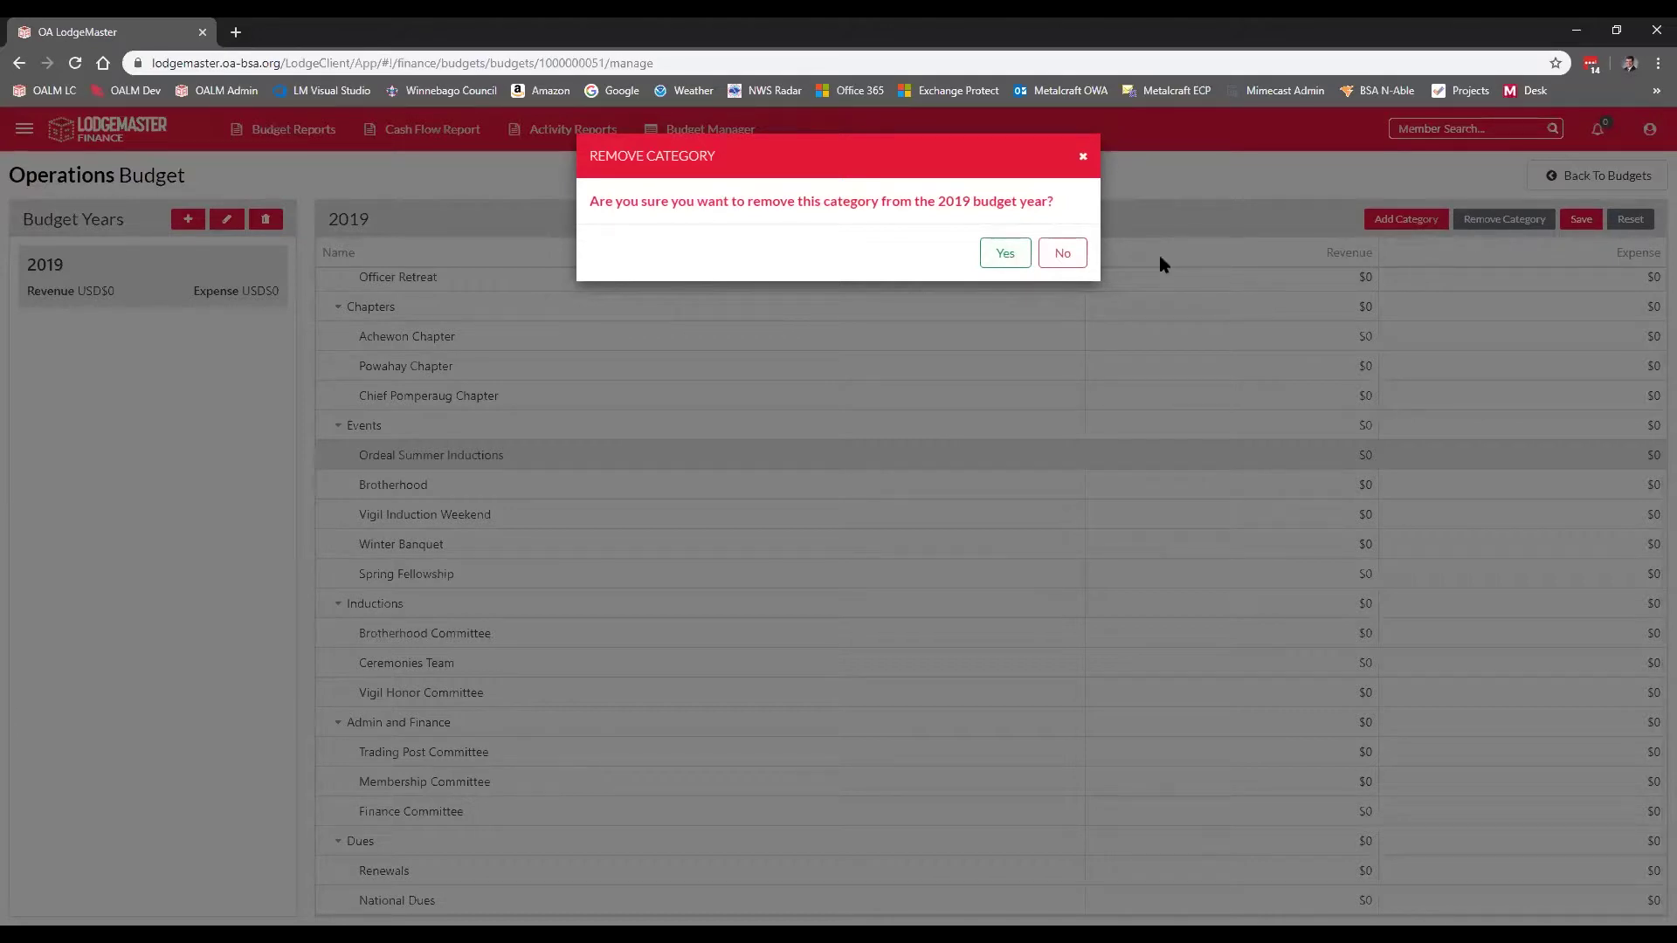
{"action": "left_click", "coordinate": [1005, 252]}
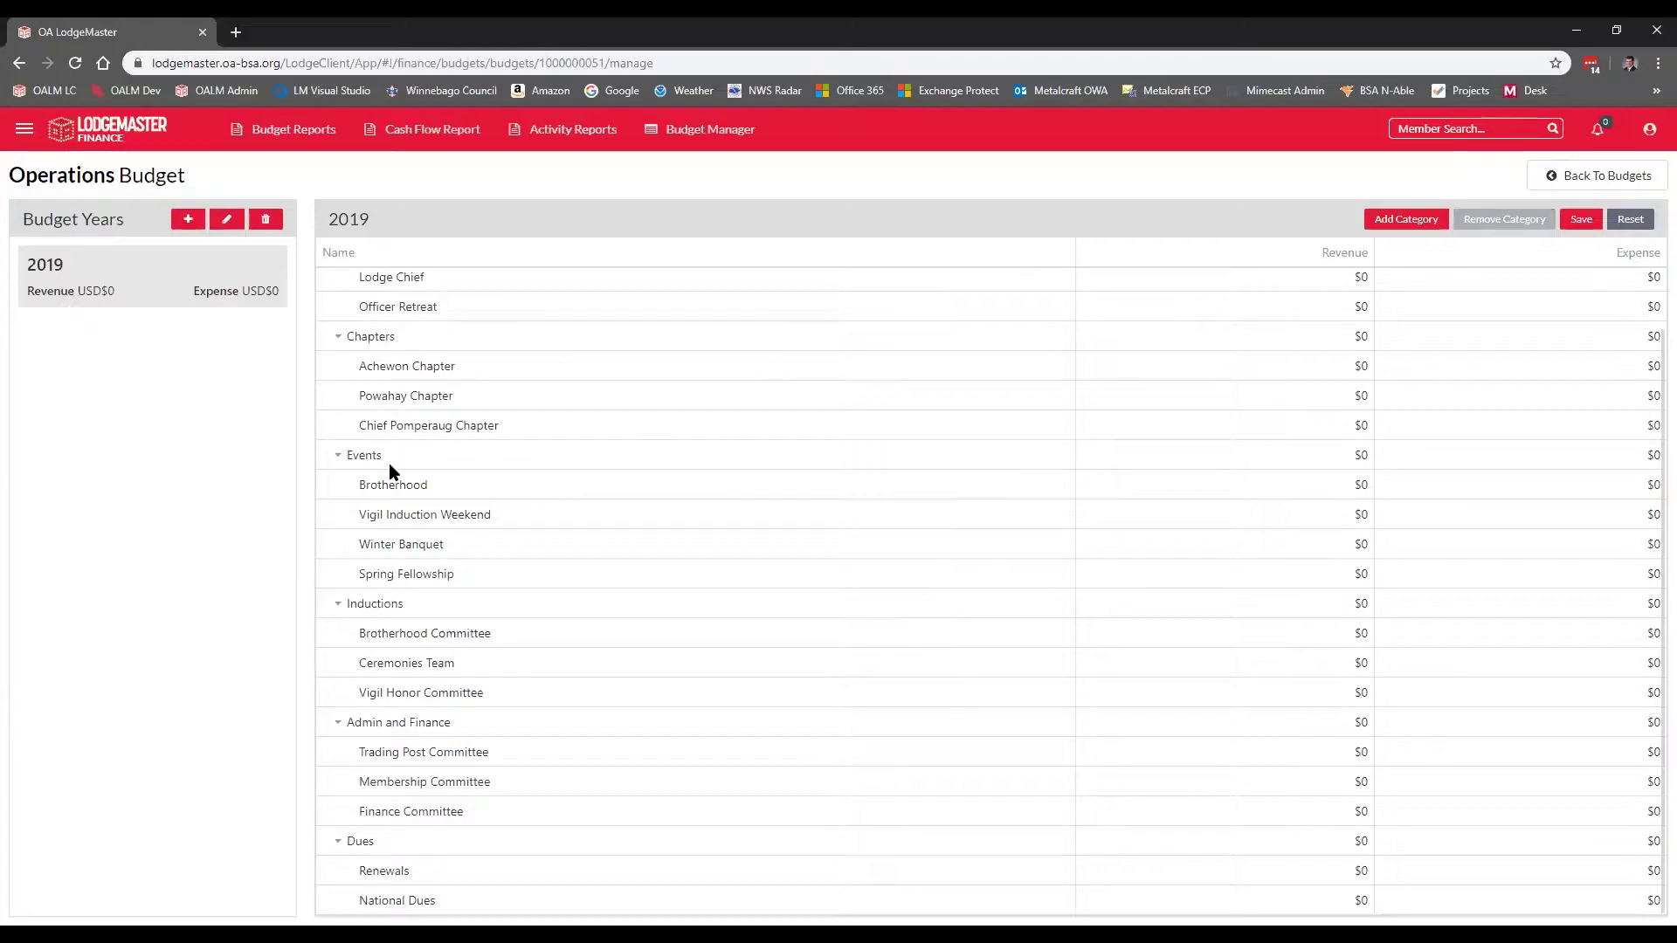
{"action": "left_click", "coordinate": [380, 484]}
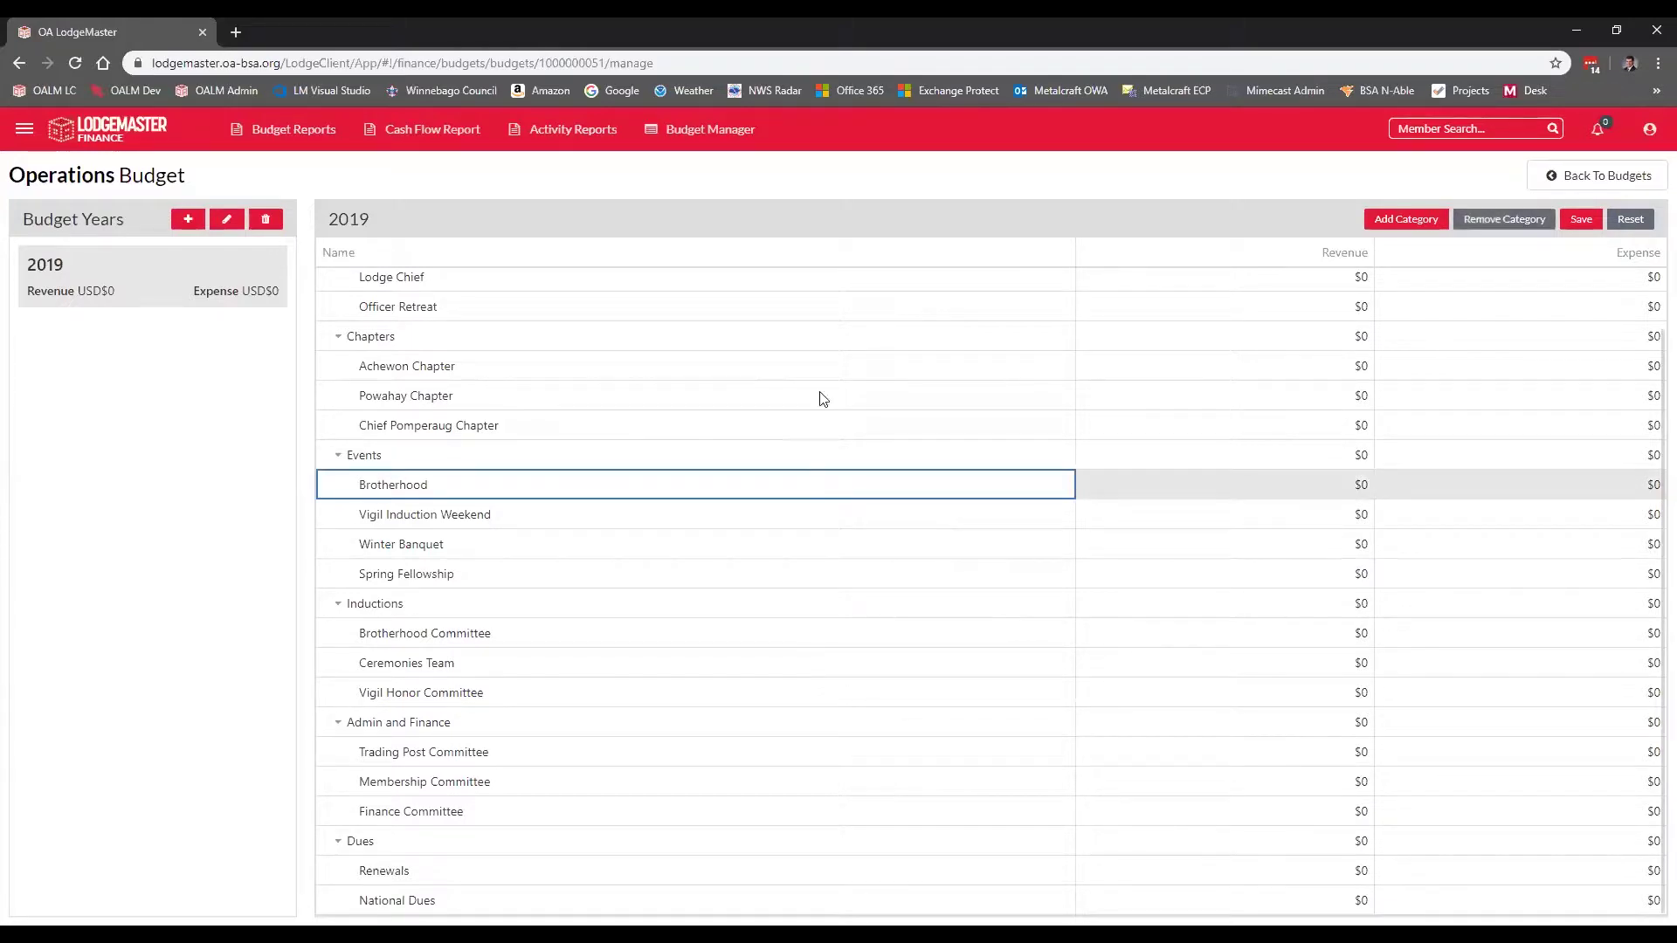
{"action": "left_click", "coordinate": [1480, 224]}
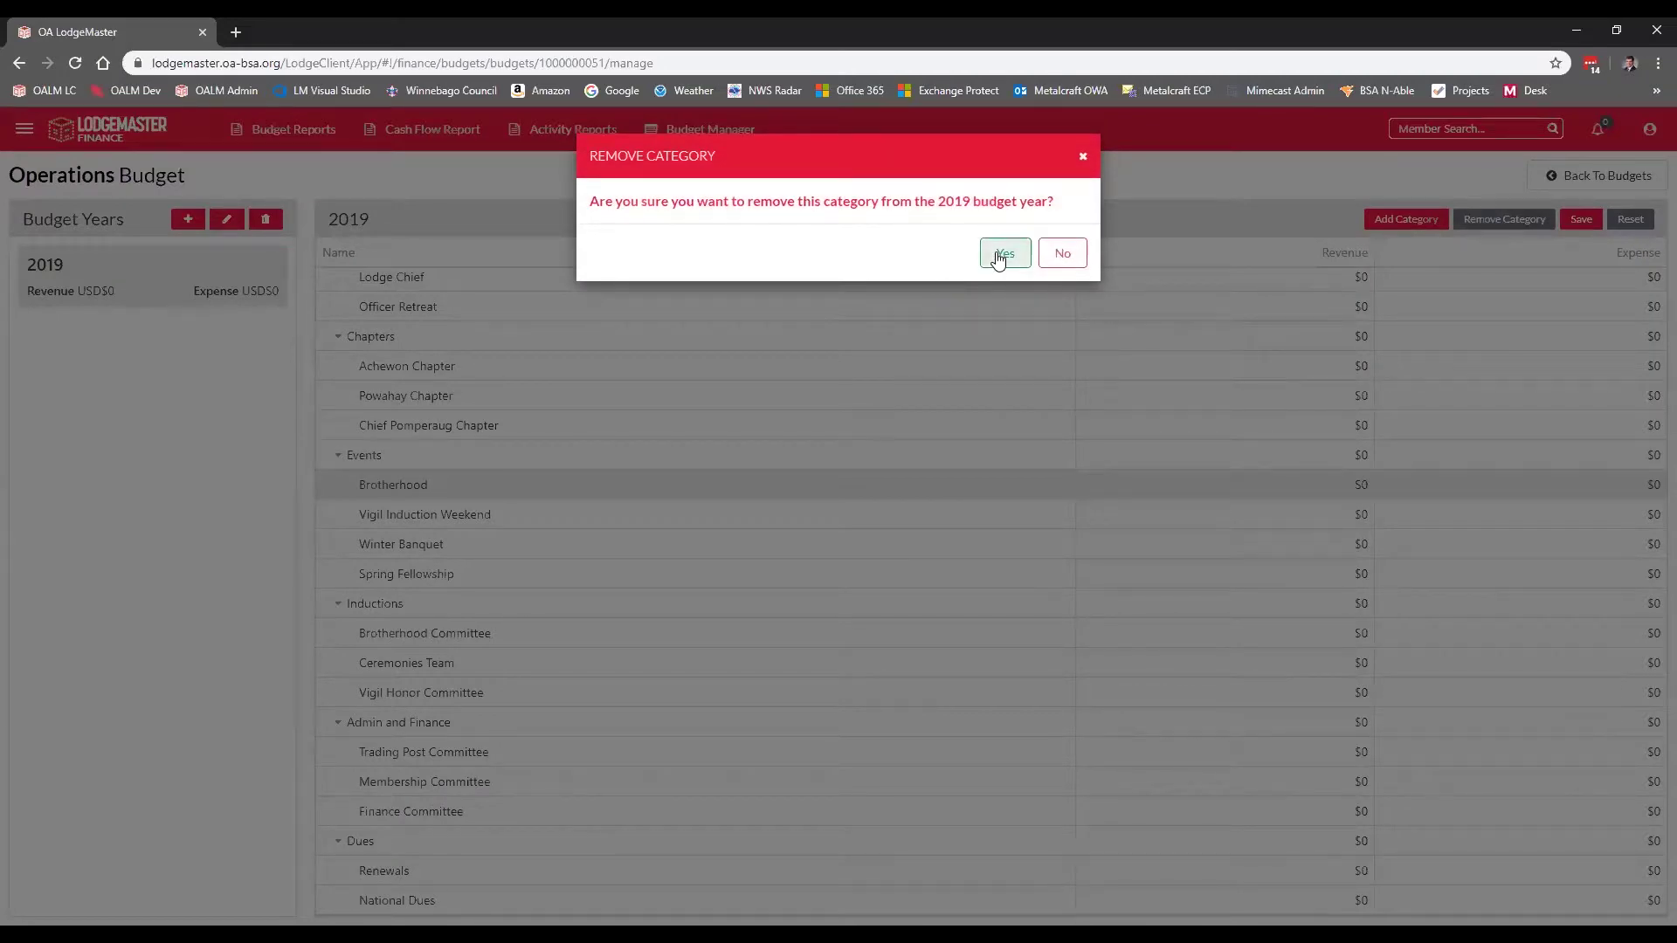
{"action": "left_click", "coordinate": [998, 256]}
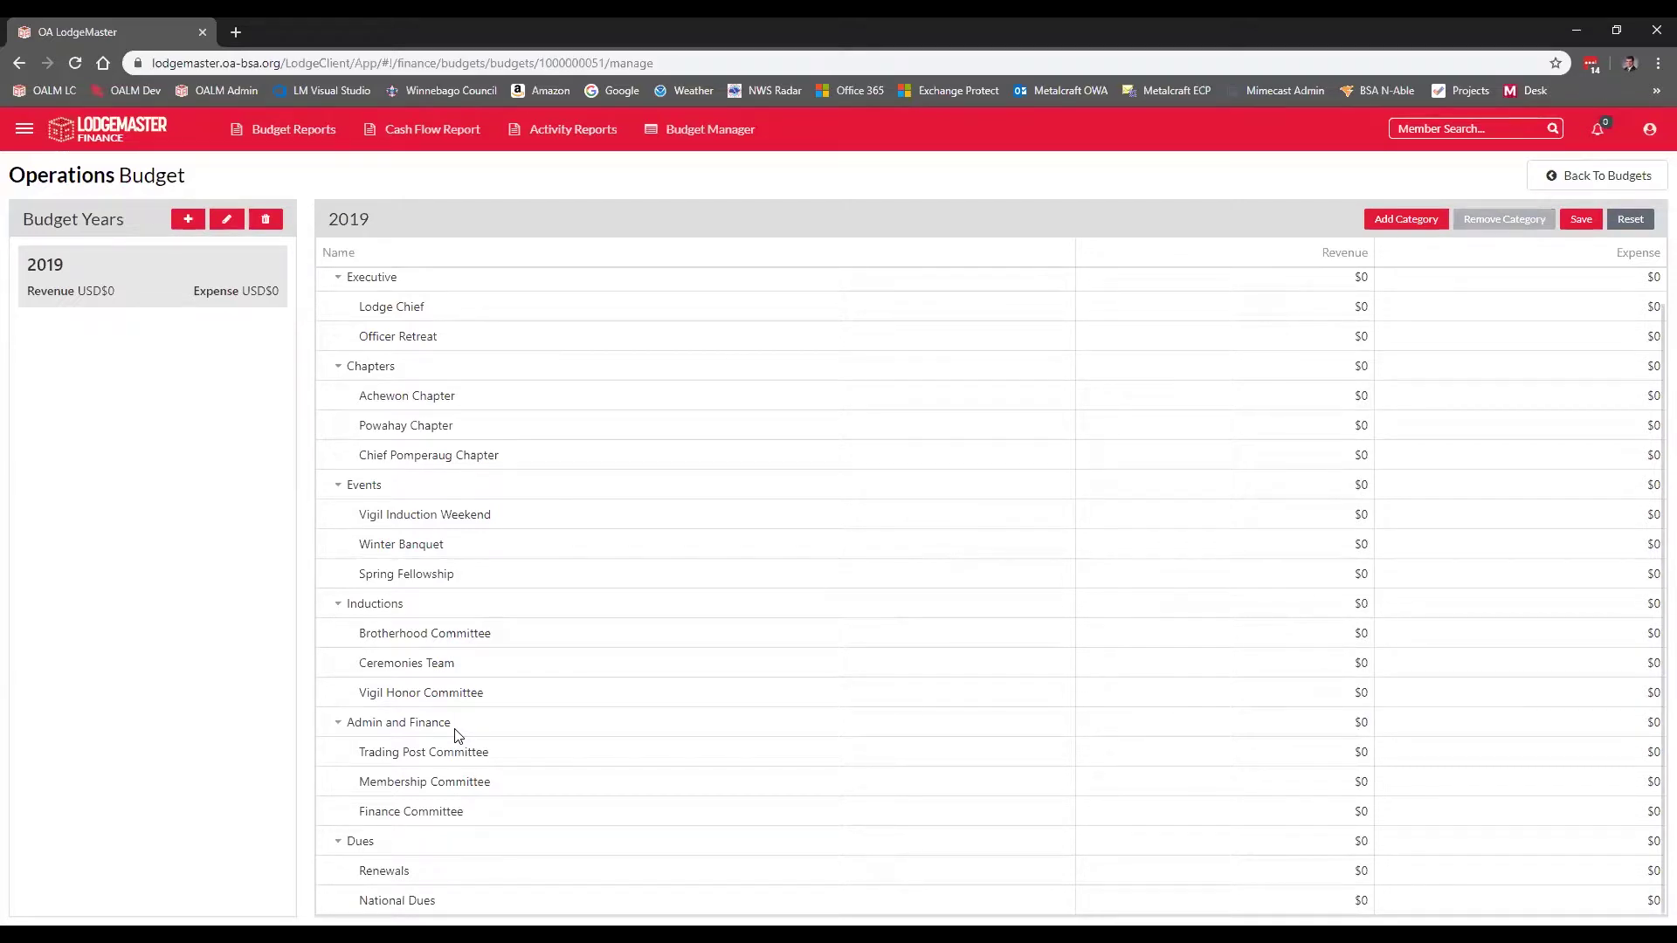
{"action": "scroll", "coordinate": [531, 690], "scroll_direction": "up", "scroll_amount": 1}
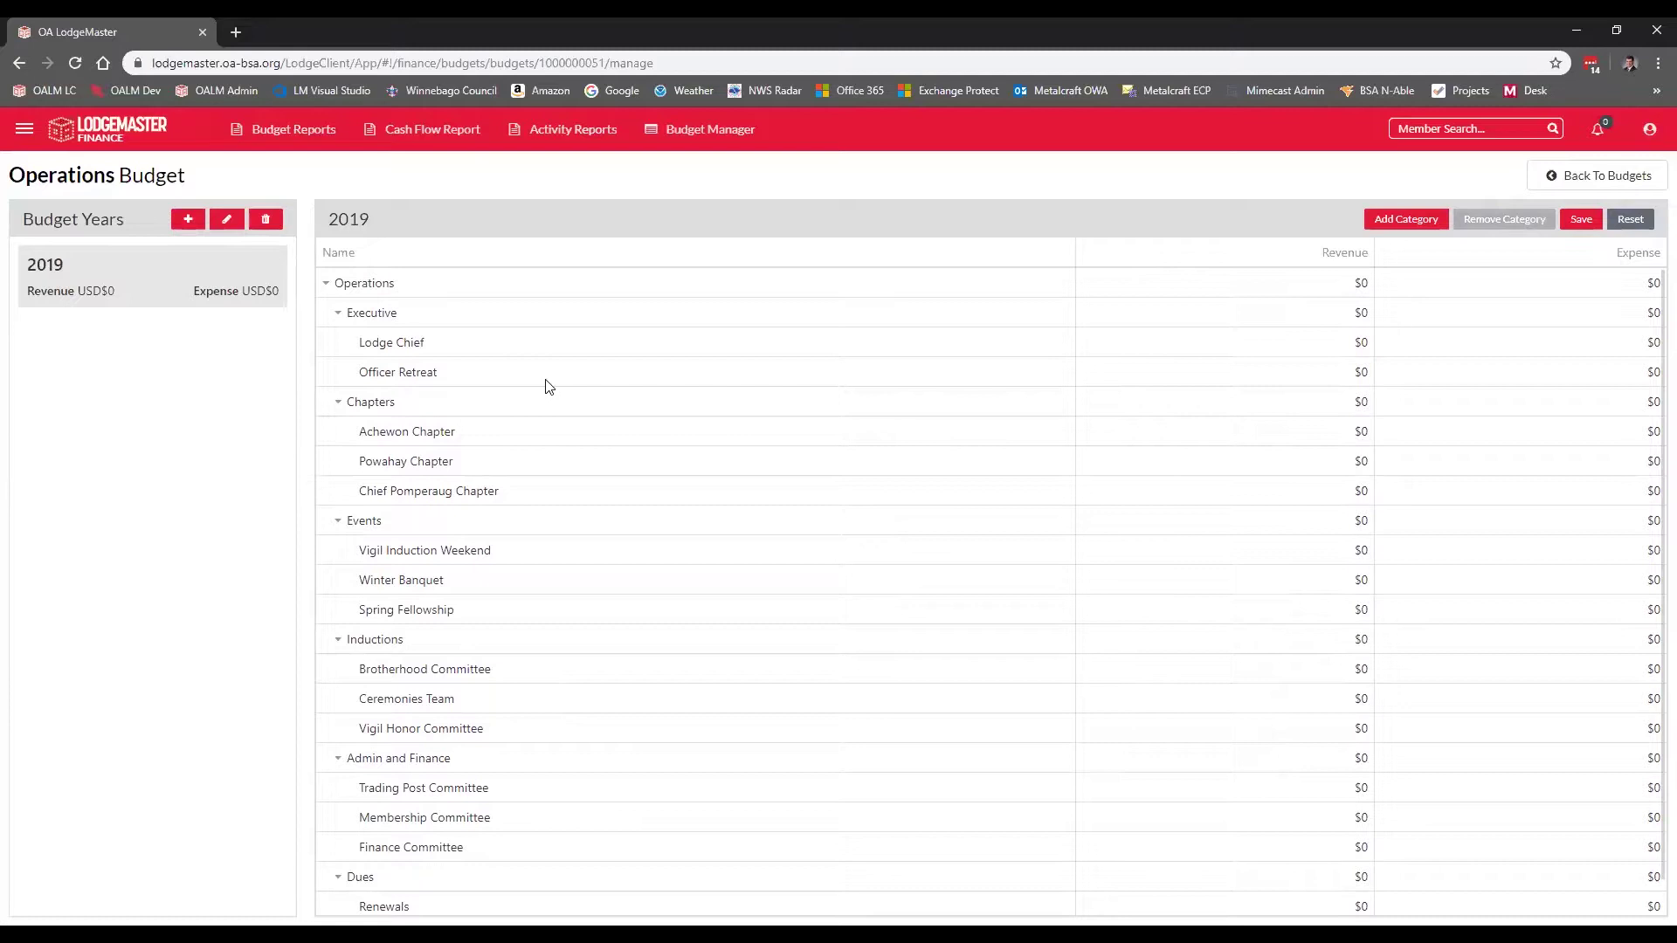
Set the Lodge Chief expense to $200 and the Officer Retreat expense to -$500
{"action": "left_click", "coordinate": [1272, 343]}
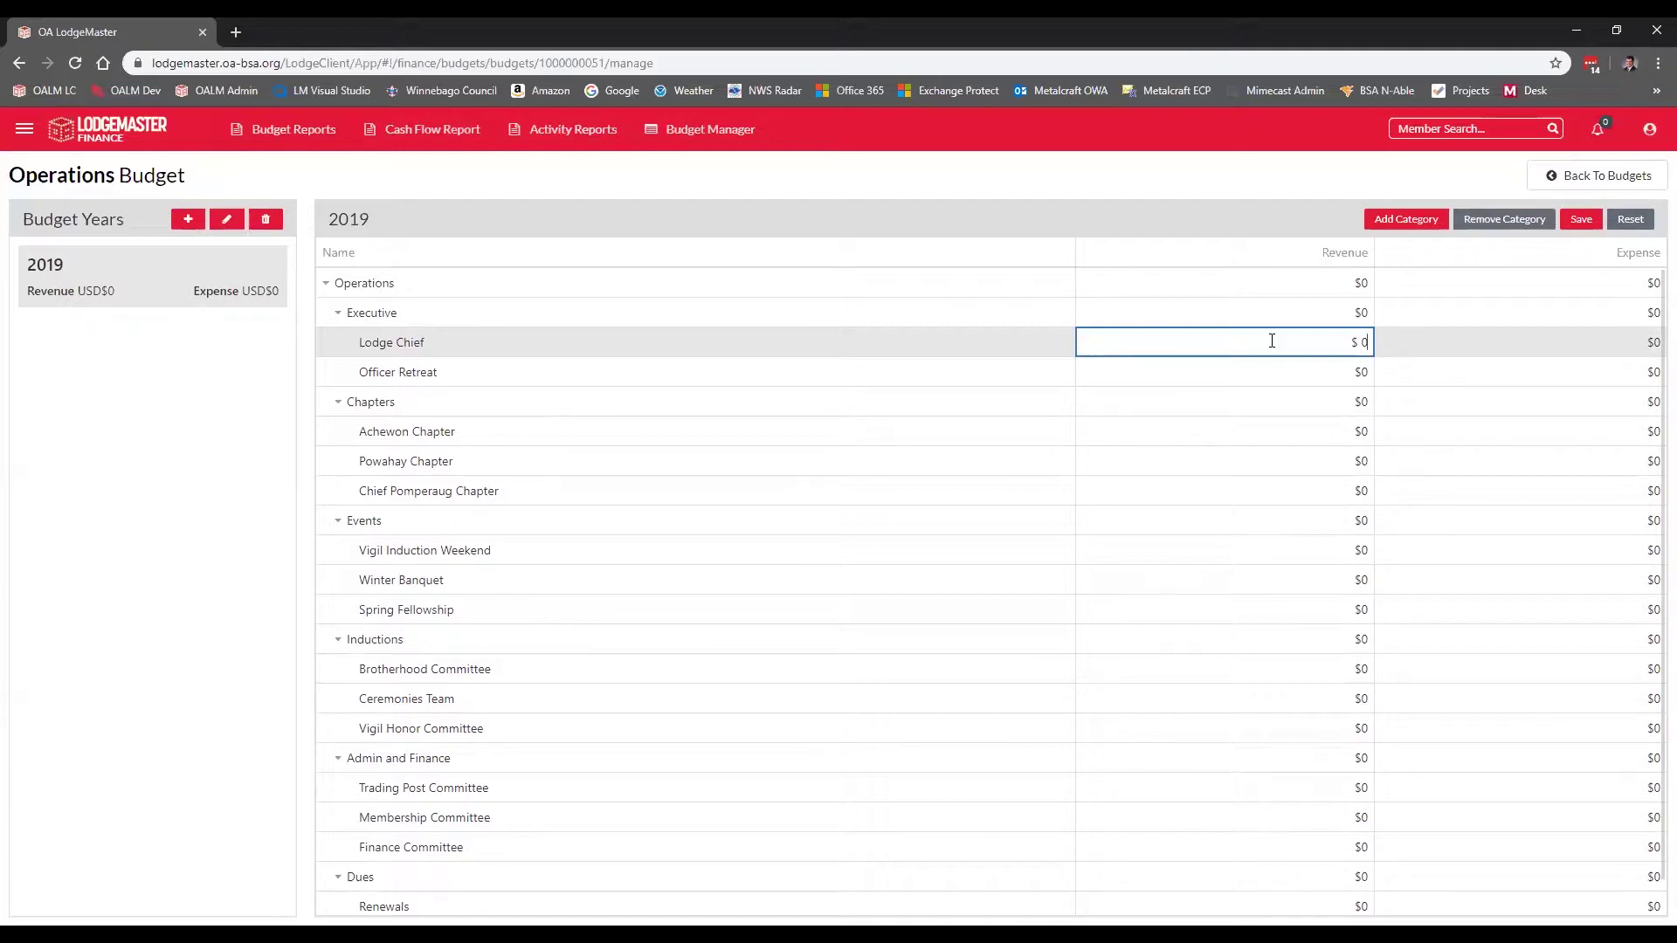
{"action": "left_click", "coordinate": [1589, 352]}
{"action": "double_click", "coordinate": [1652, 343]}
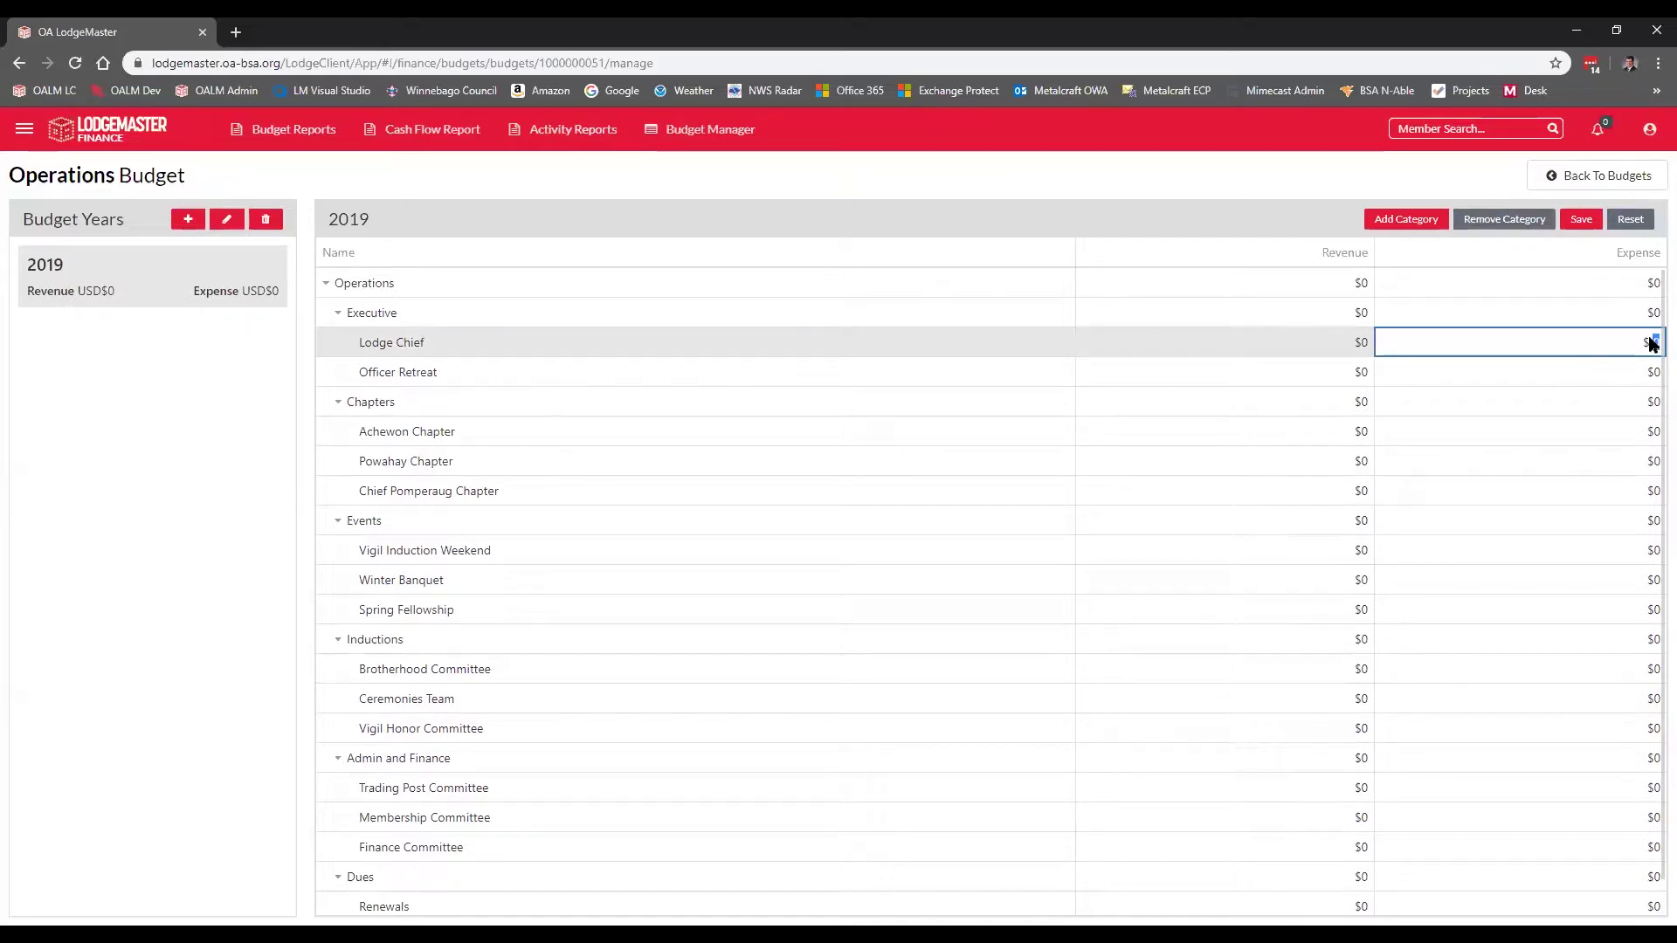
{"action": "type", "text": "200"}
{"action": "key", "text": "Tab"}
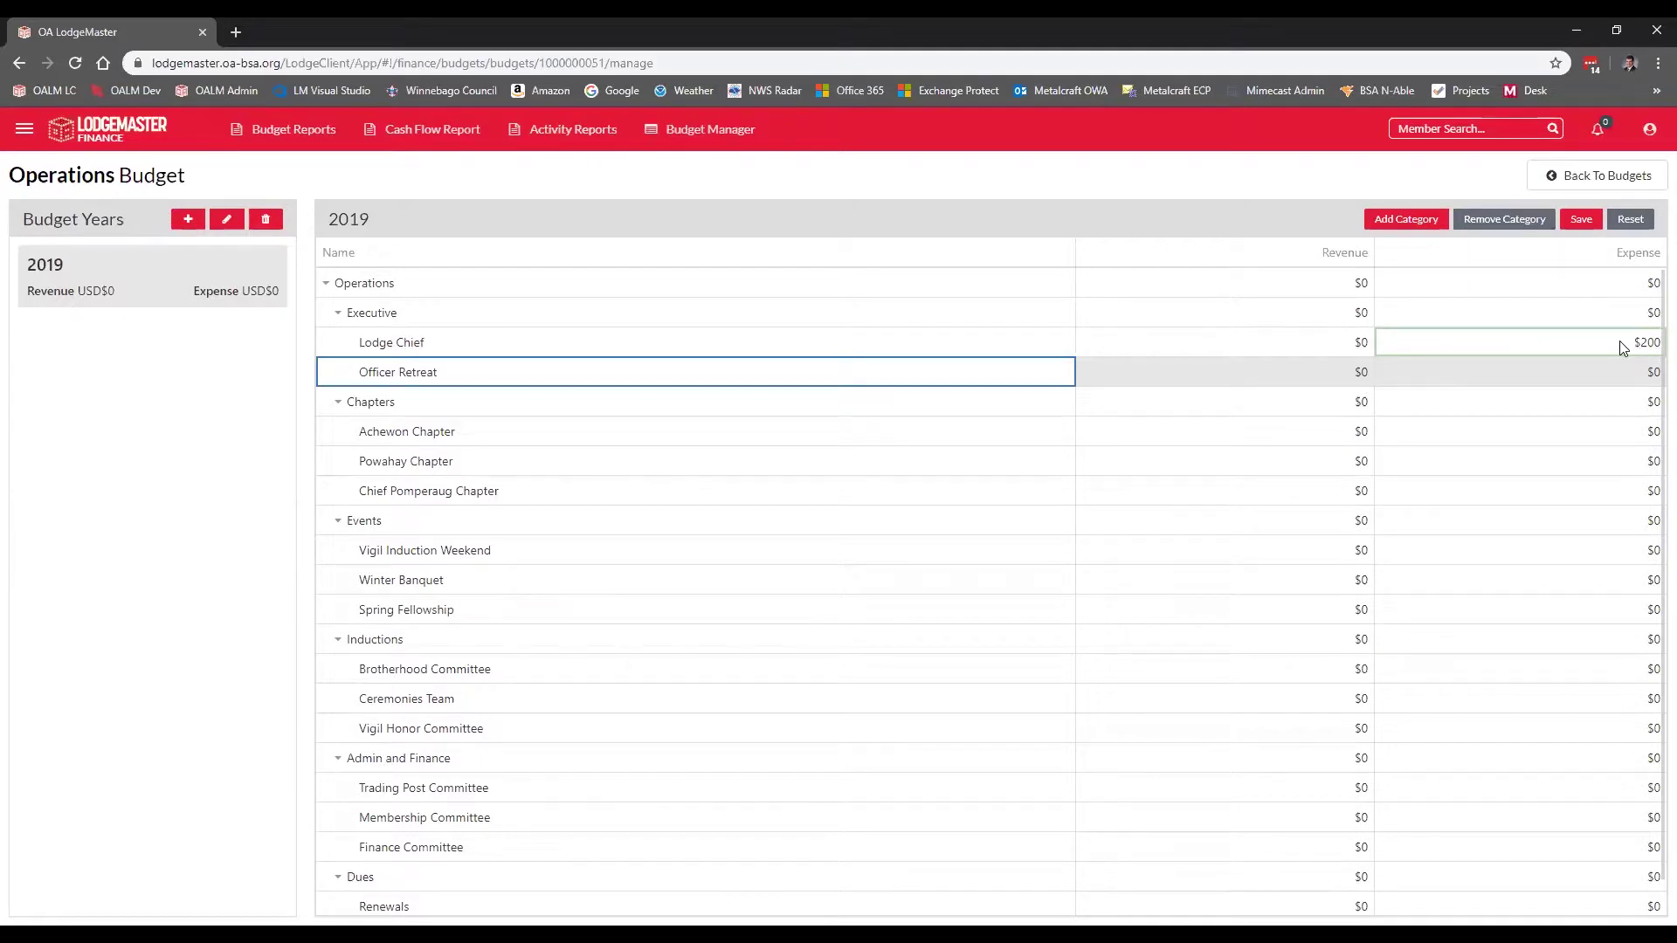
{"action": "left_click", "coordinate": [1519, 382]}
{"action": "double_click", "coordinate": [1651, 373]}
{"action": "key", "text": "BackSpace"}
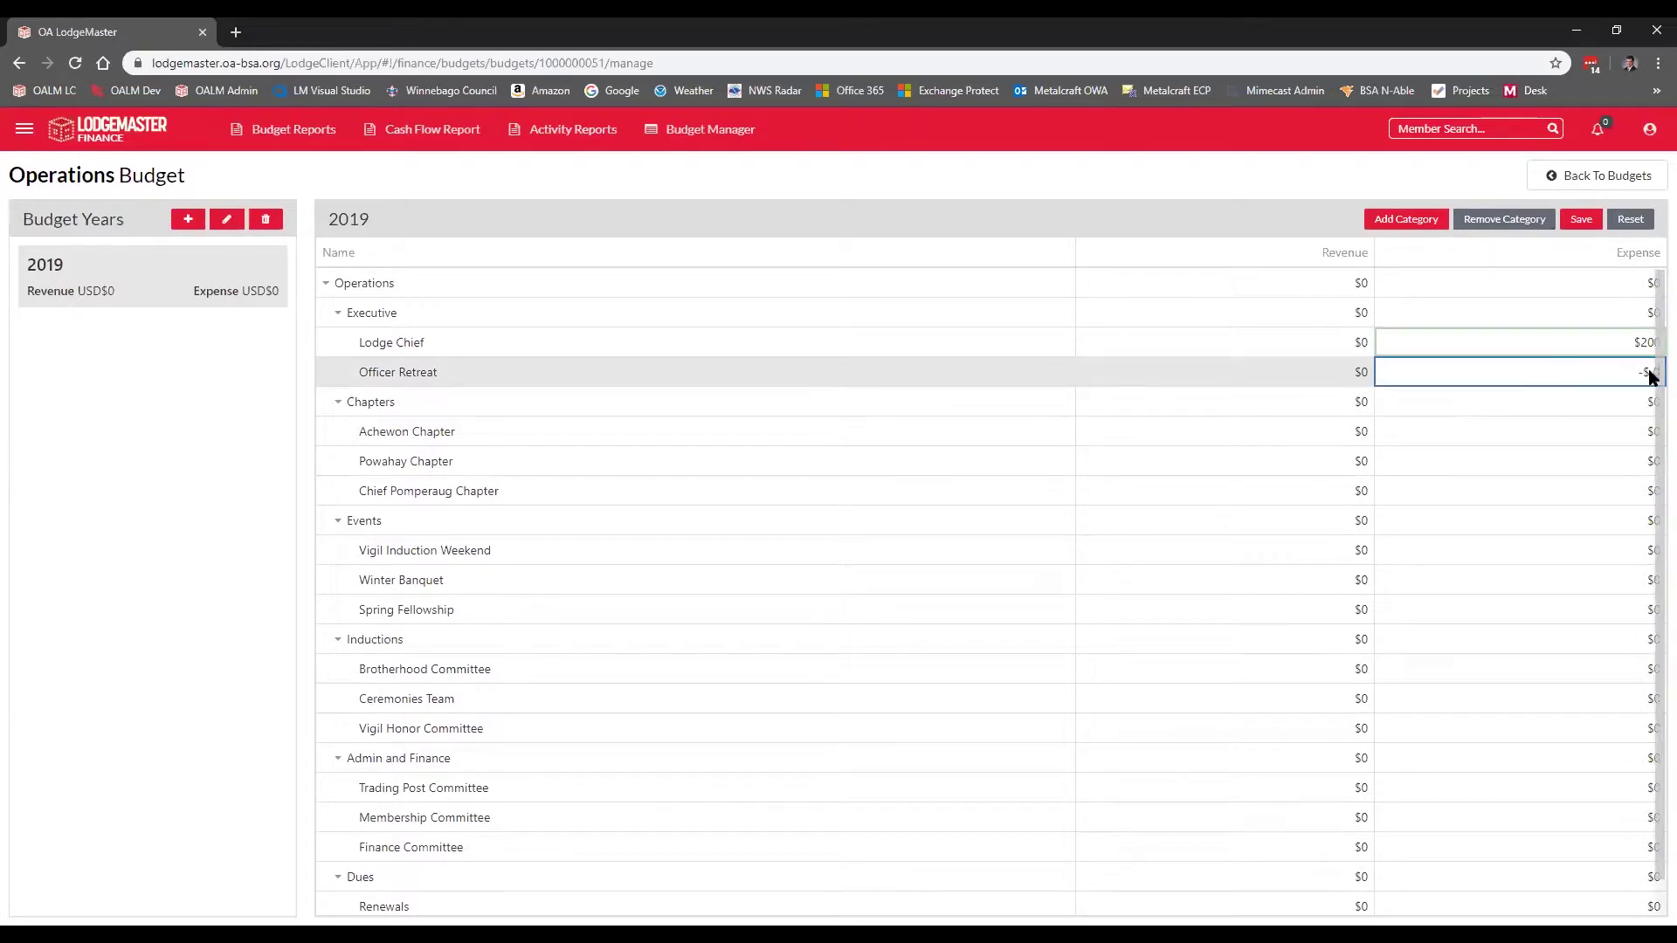
{"action": "type", "text": "-$500"}
{"action": "key", "text": "Return"}
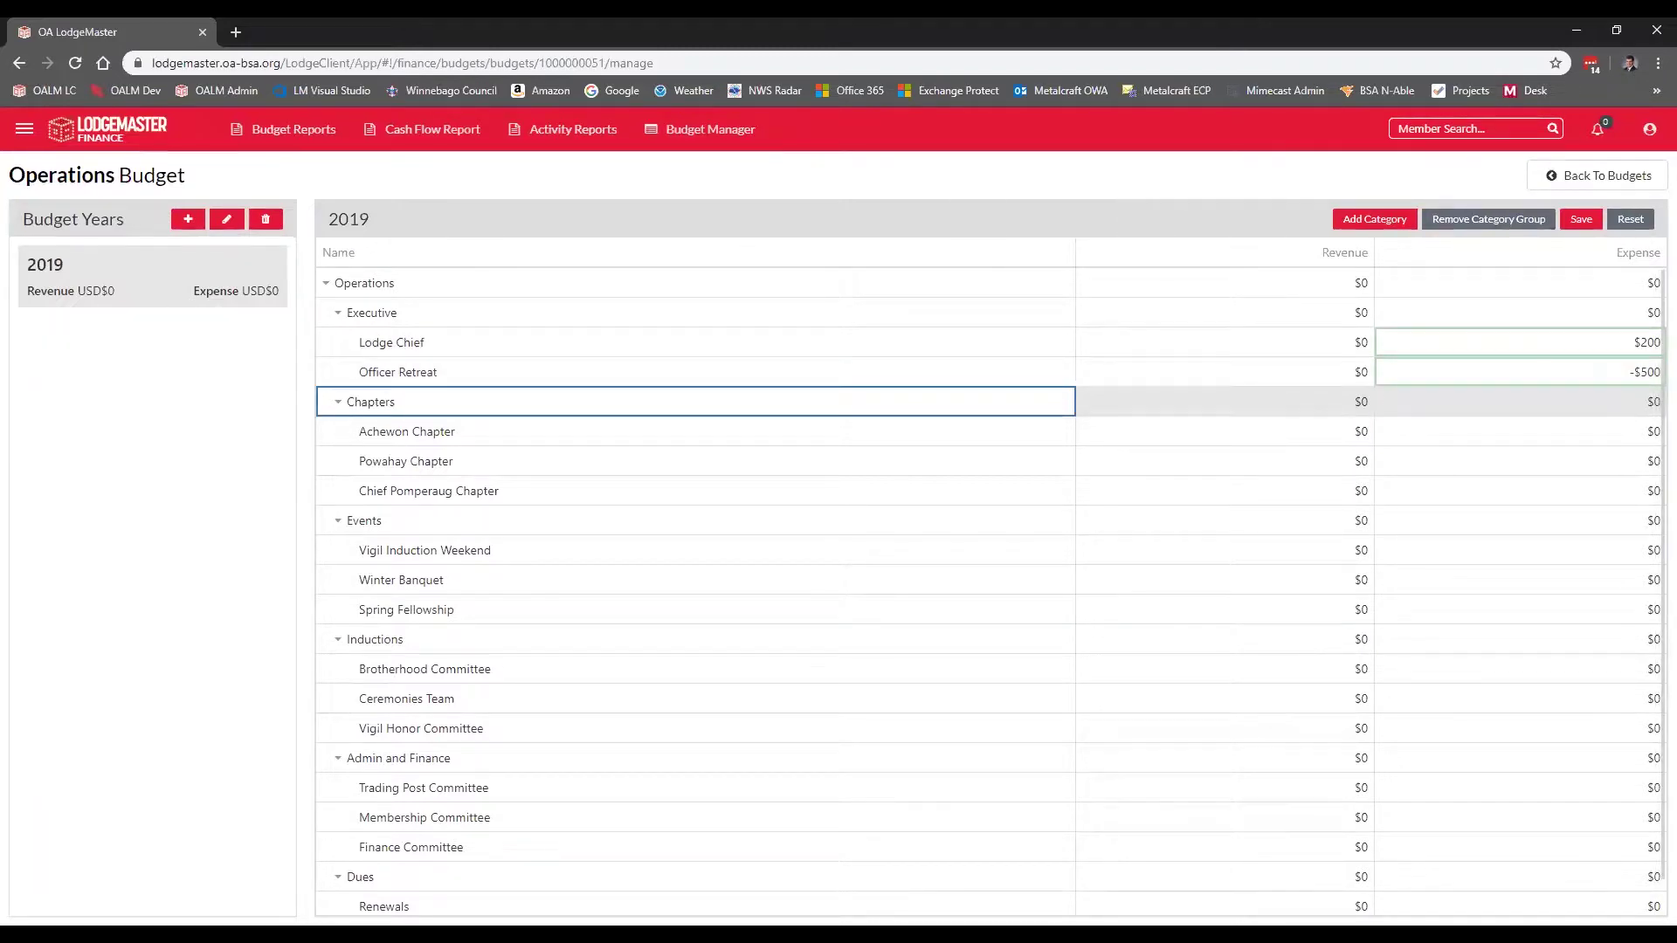
Give Achewon, Powahay and Chief Pomperaug chapters a $250 expense each
{"action": "left_click", "coordinate": [469, 435]}
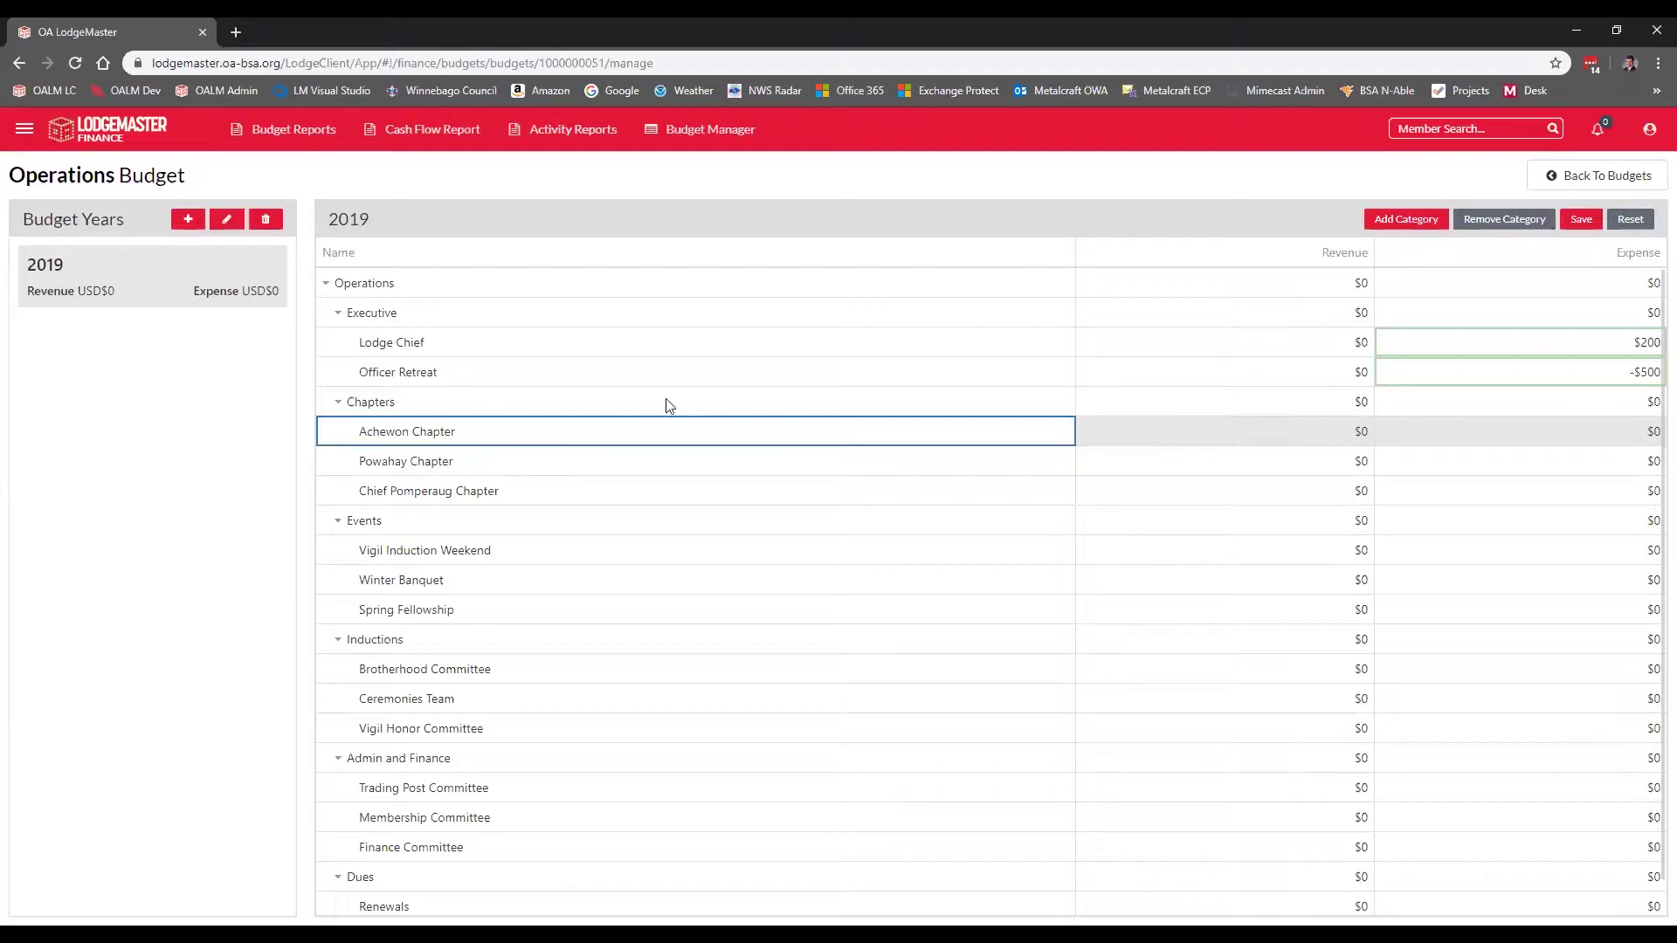
{"action": "left_click", "coordinate": [1521, 418]}
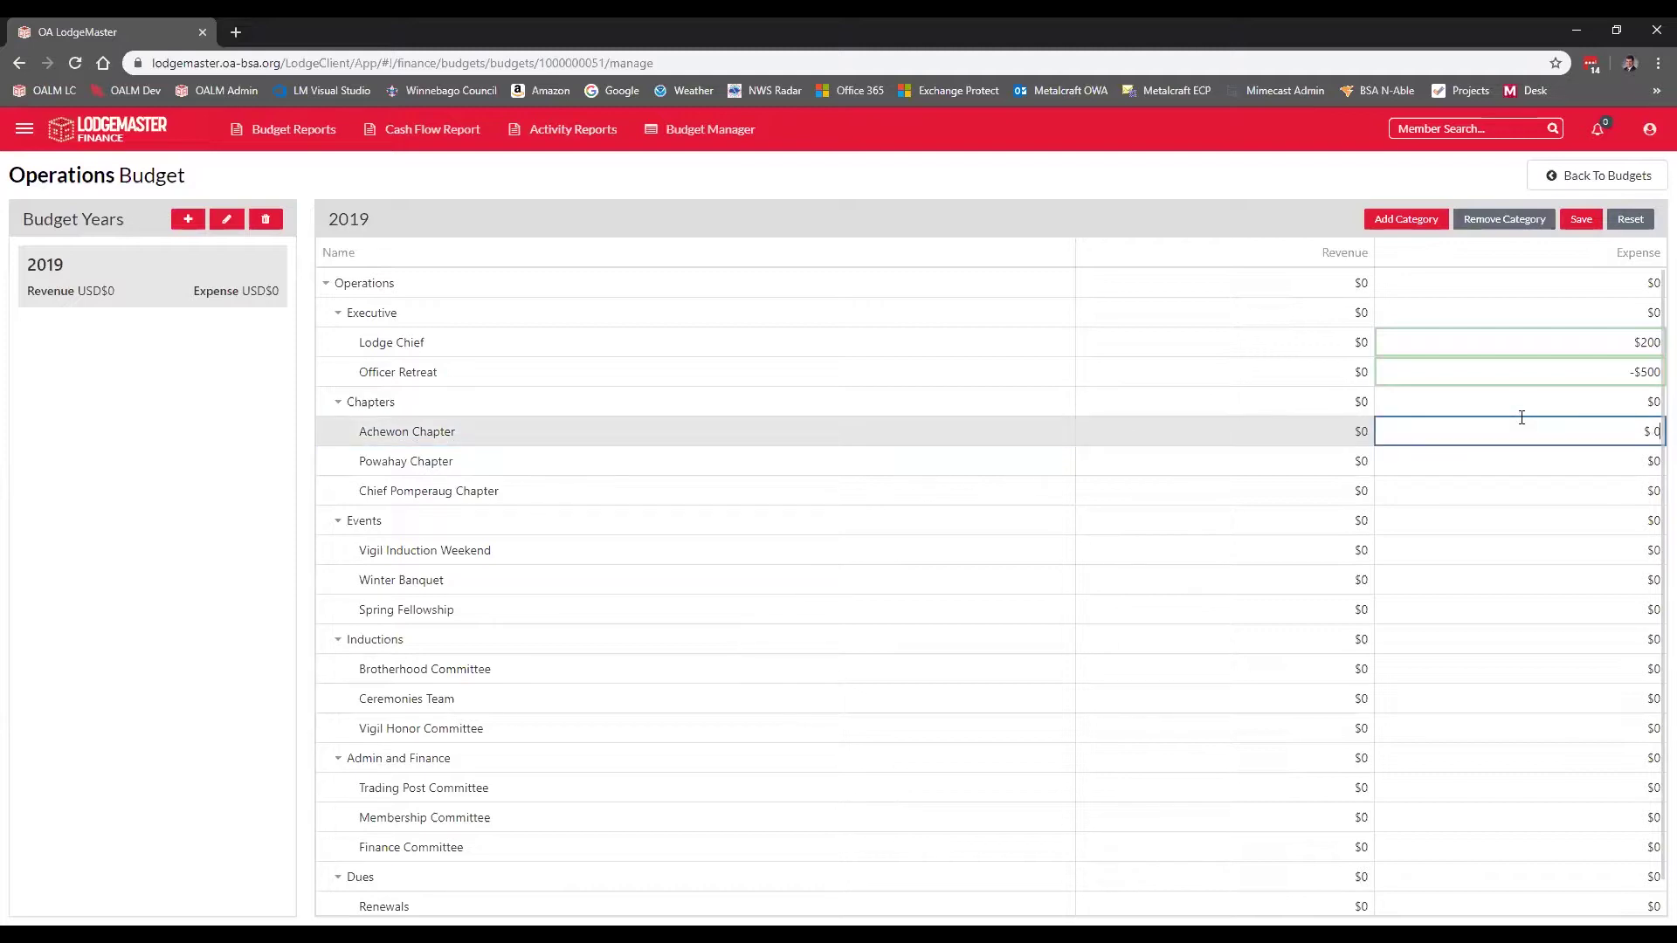
{"action": "type", "text": "250"}
{"action": "left_click", "coordinate": [1605, 462]}
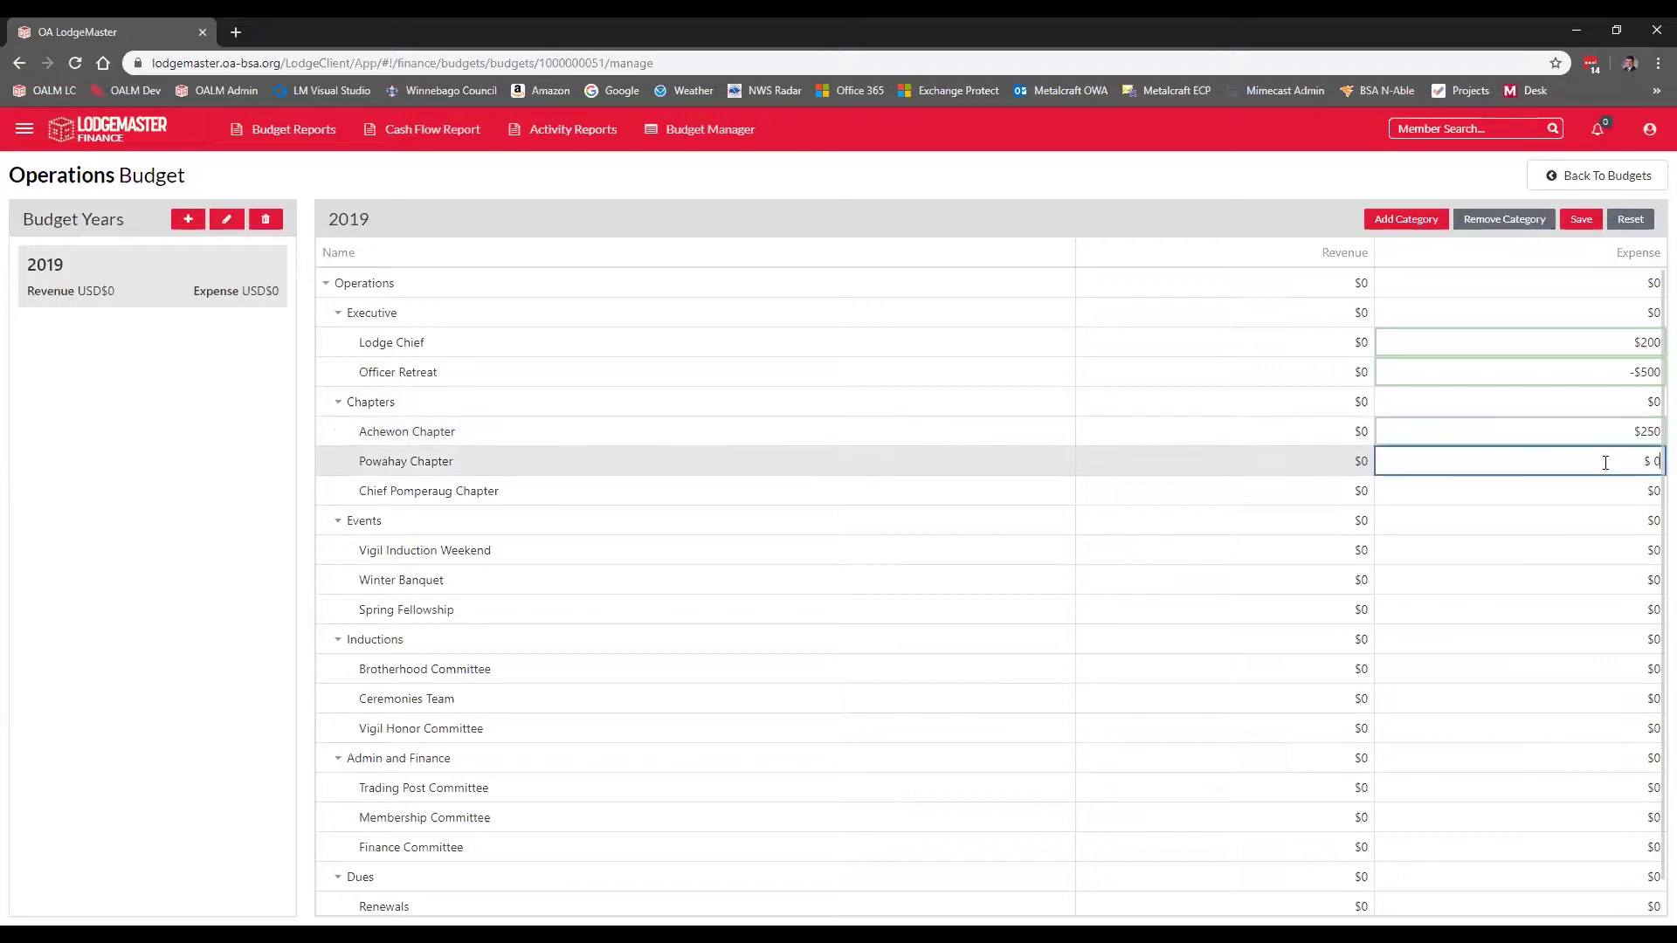
{"action": "type", "text": "250"}
{"action": "left_click", "coordinate": [1605, 498]}
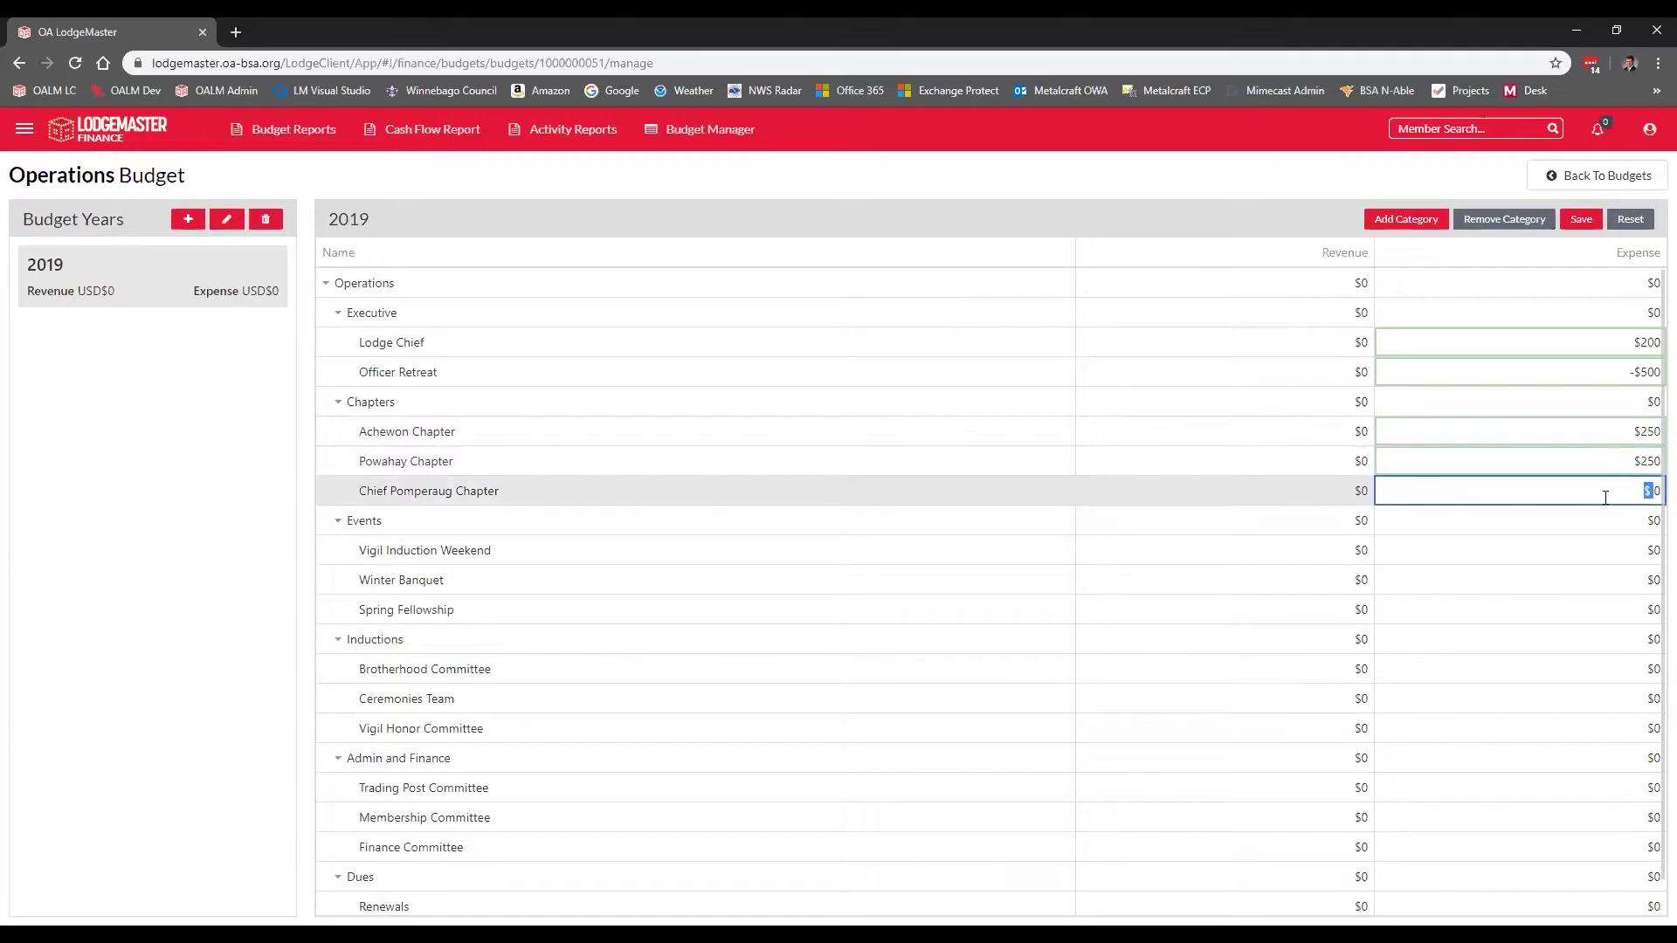
{"action": "double_click", "coordinate": [1655, 490]}
{"action": "type", "text": "250"}
Collapse Executive and Chapters, then budget Vigil Induction Weekend at $500 revenue and $300 expense
{"action": "left_click", "coordinate": [334, 317]}
{"action": "left_click", "coordinate": [334, 317]}
{"action": "left_click", "coordinate": [337, 343]}
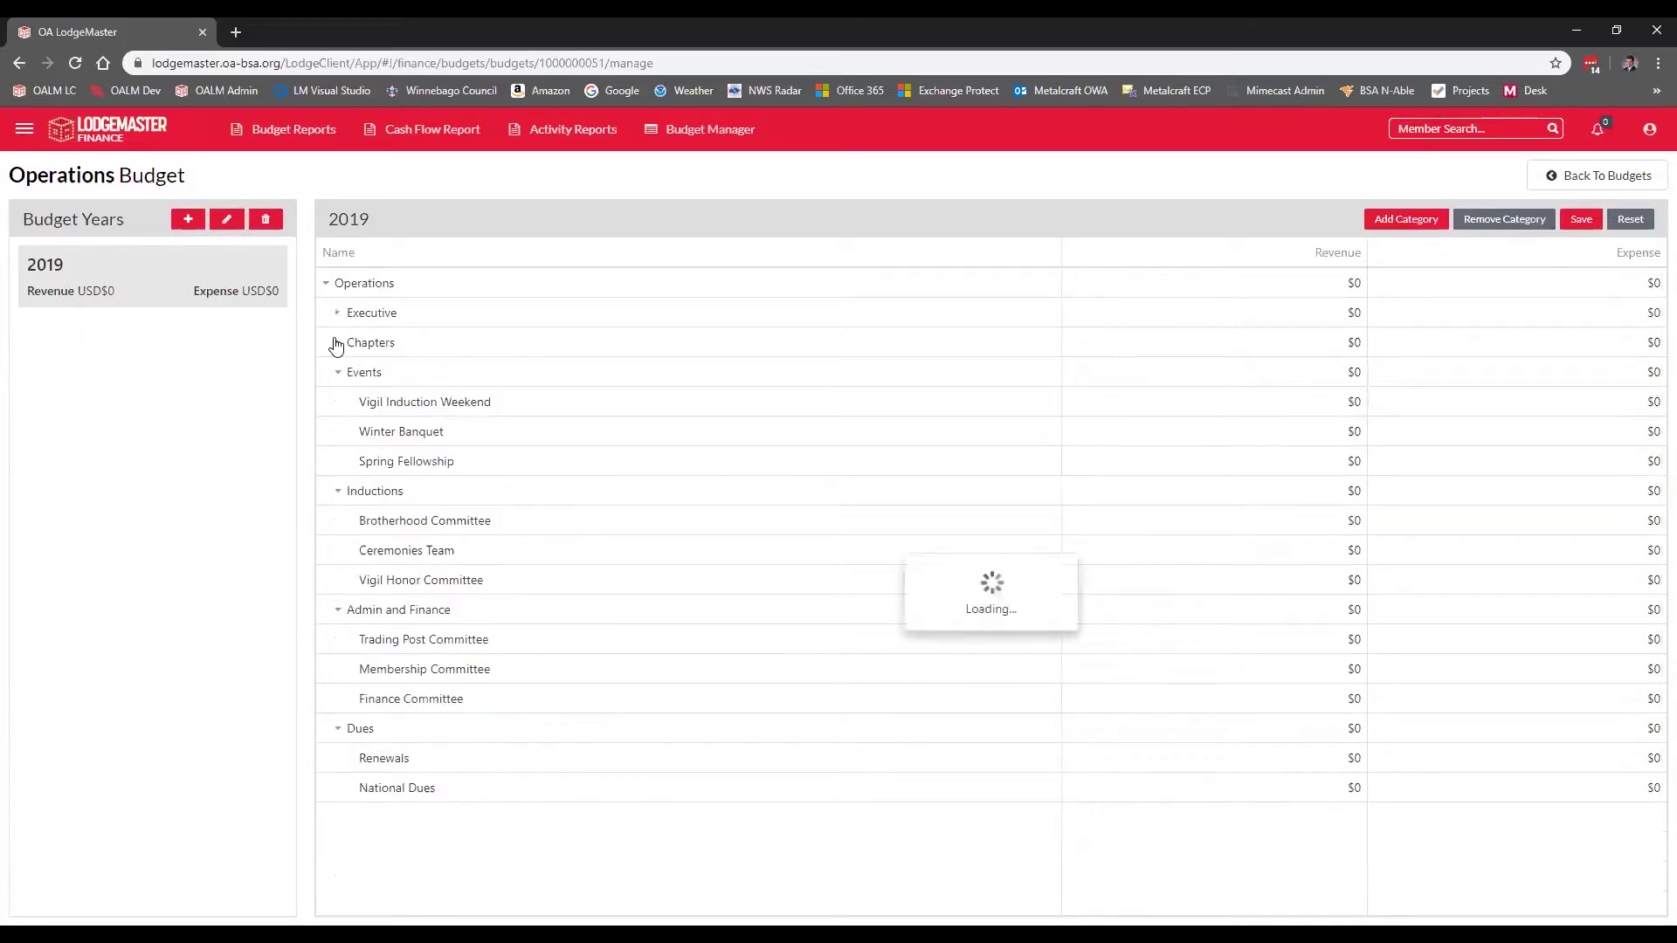
{"action": "left_click", "coordinate": [425, 405]}
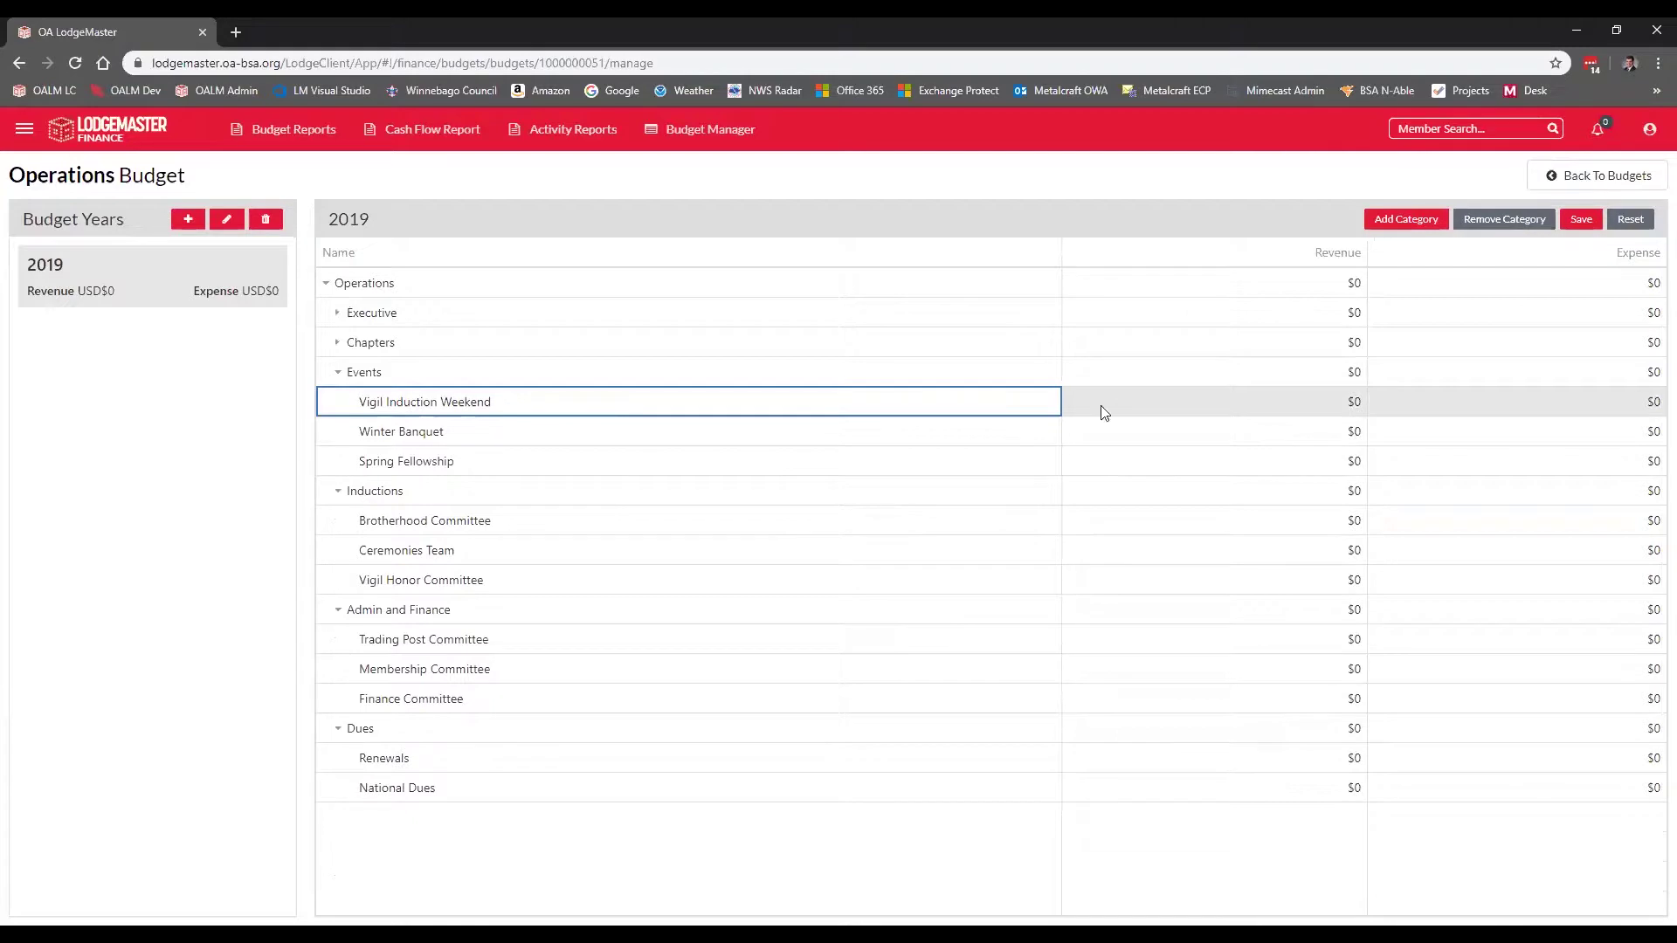
{"action": "left_click", "coordinate": [1355, 403]}
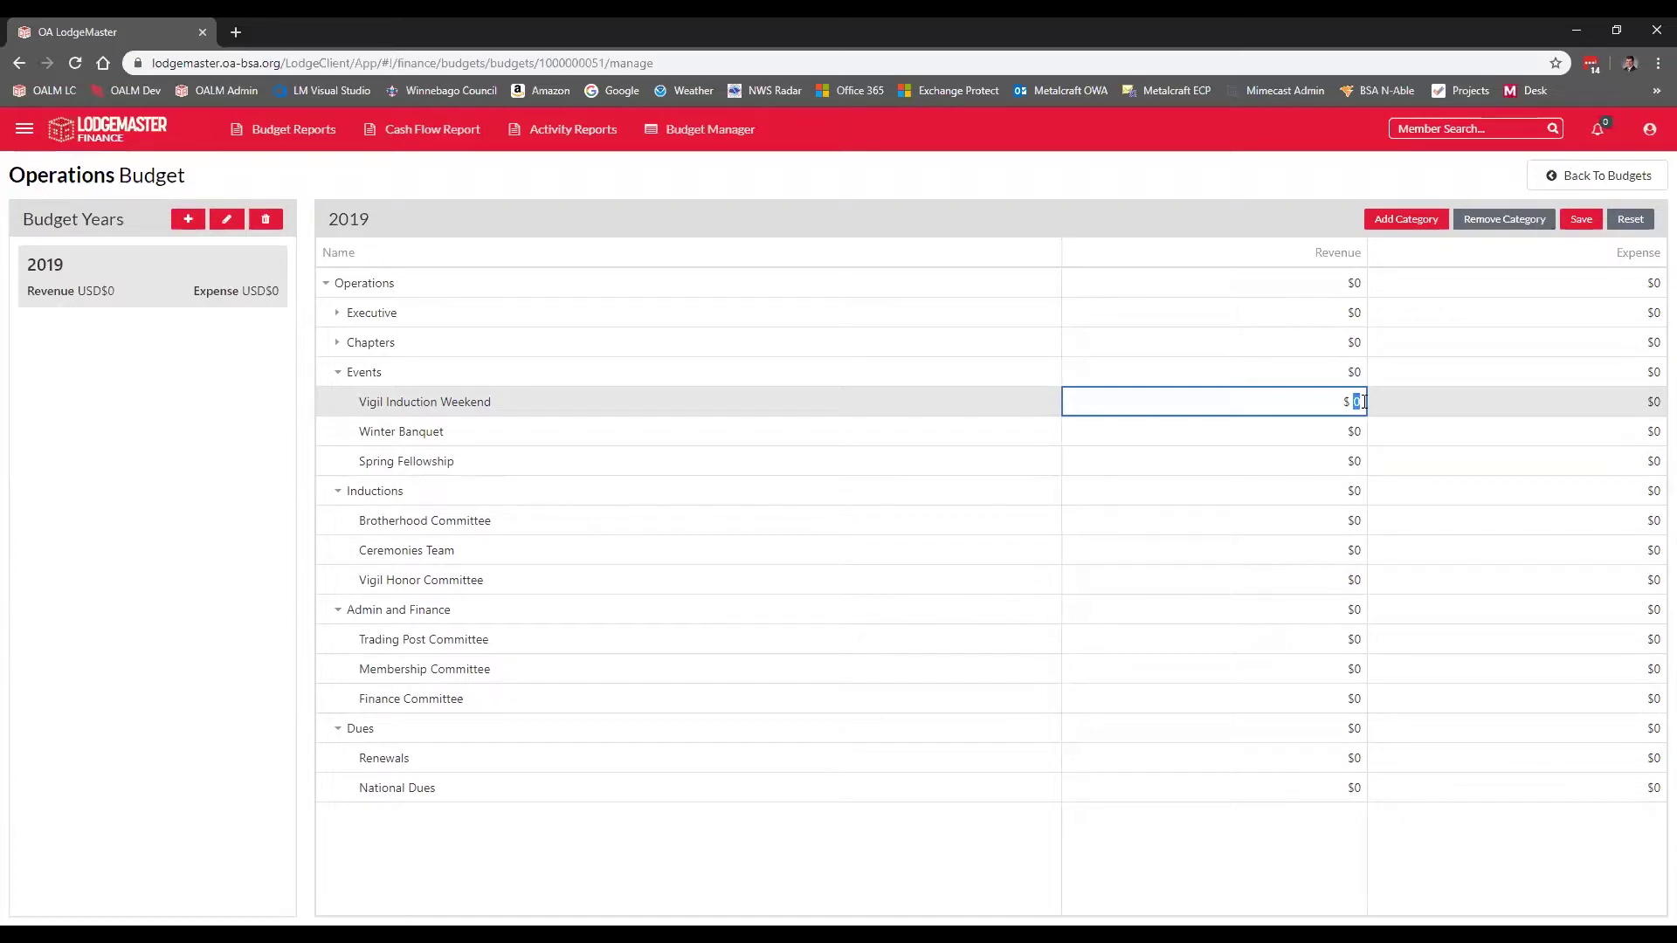
{"action": "type", "text": "500"}
{"action": "key", "text": "Tab"}
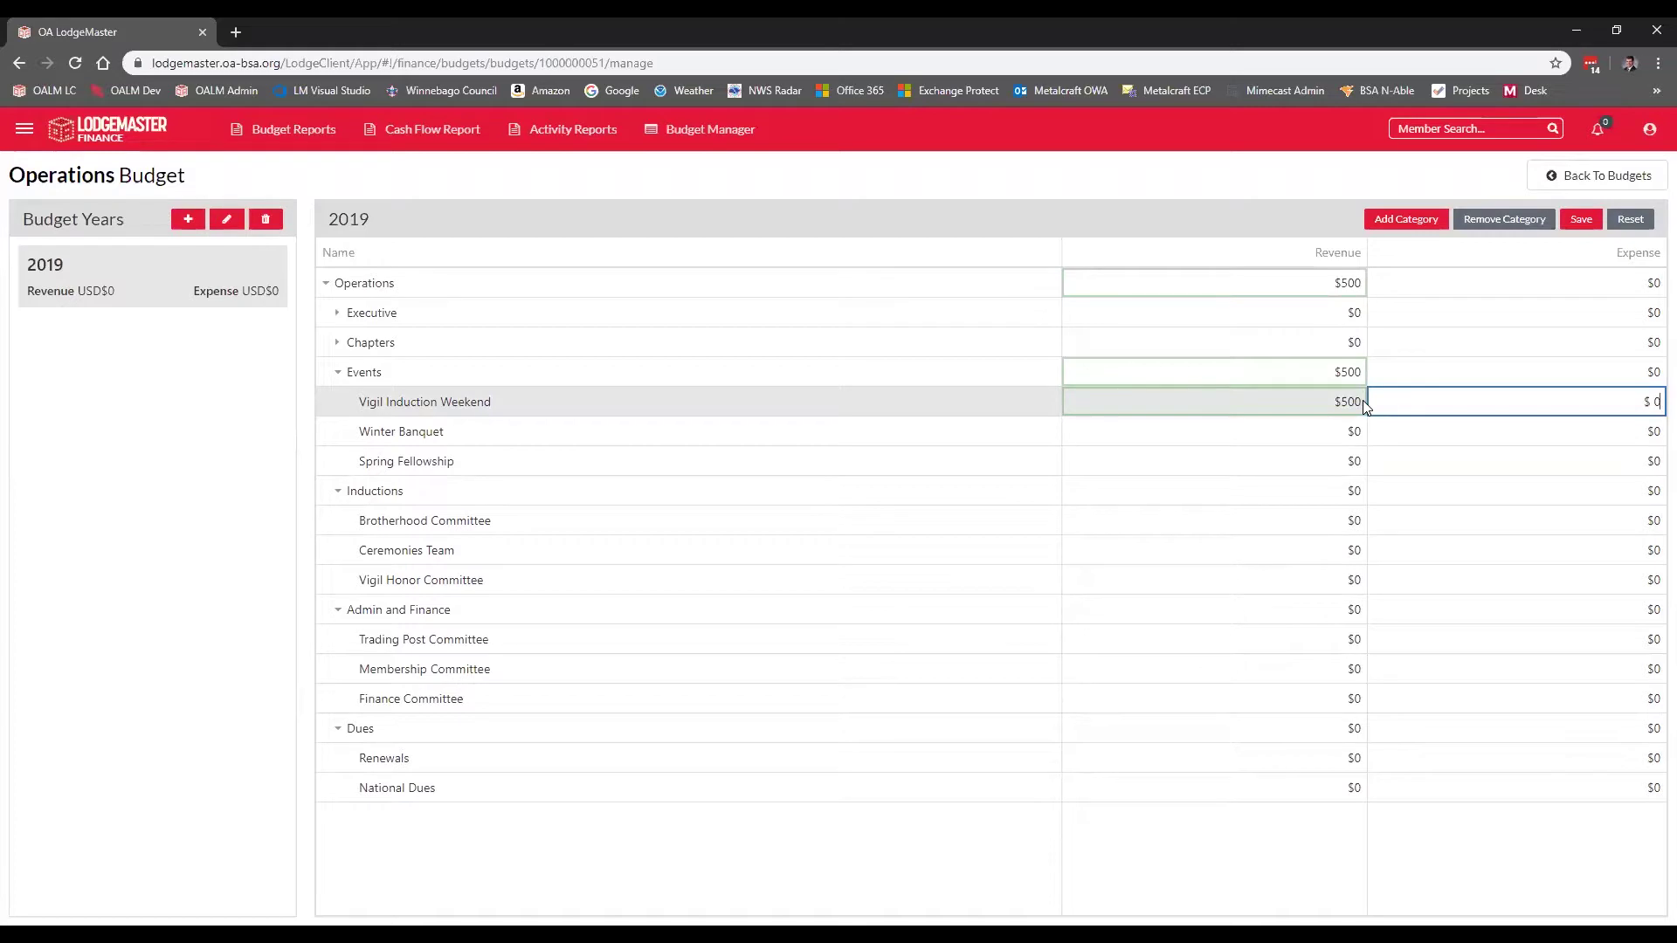
{"action": "type", "text": "300"}
{"action": "key", "text": "Tab"}
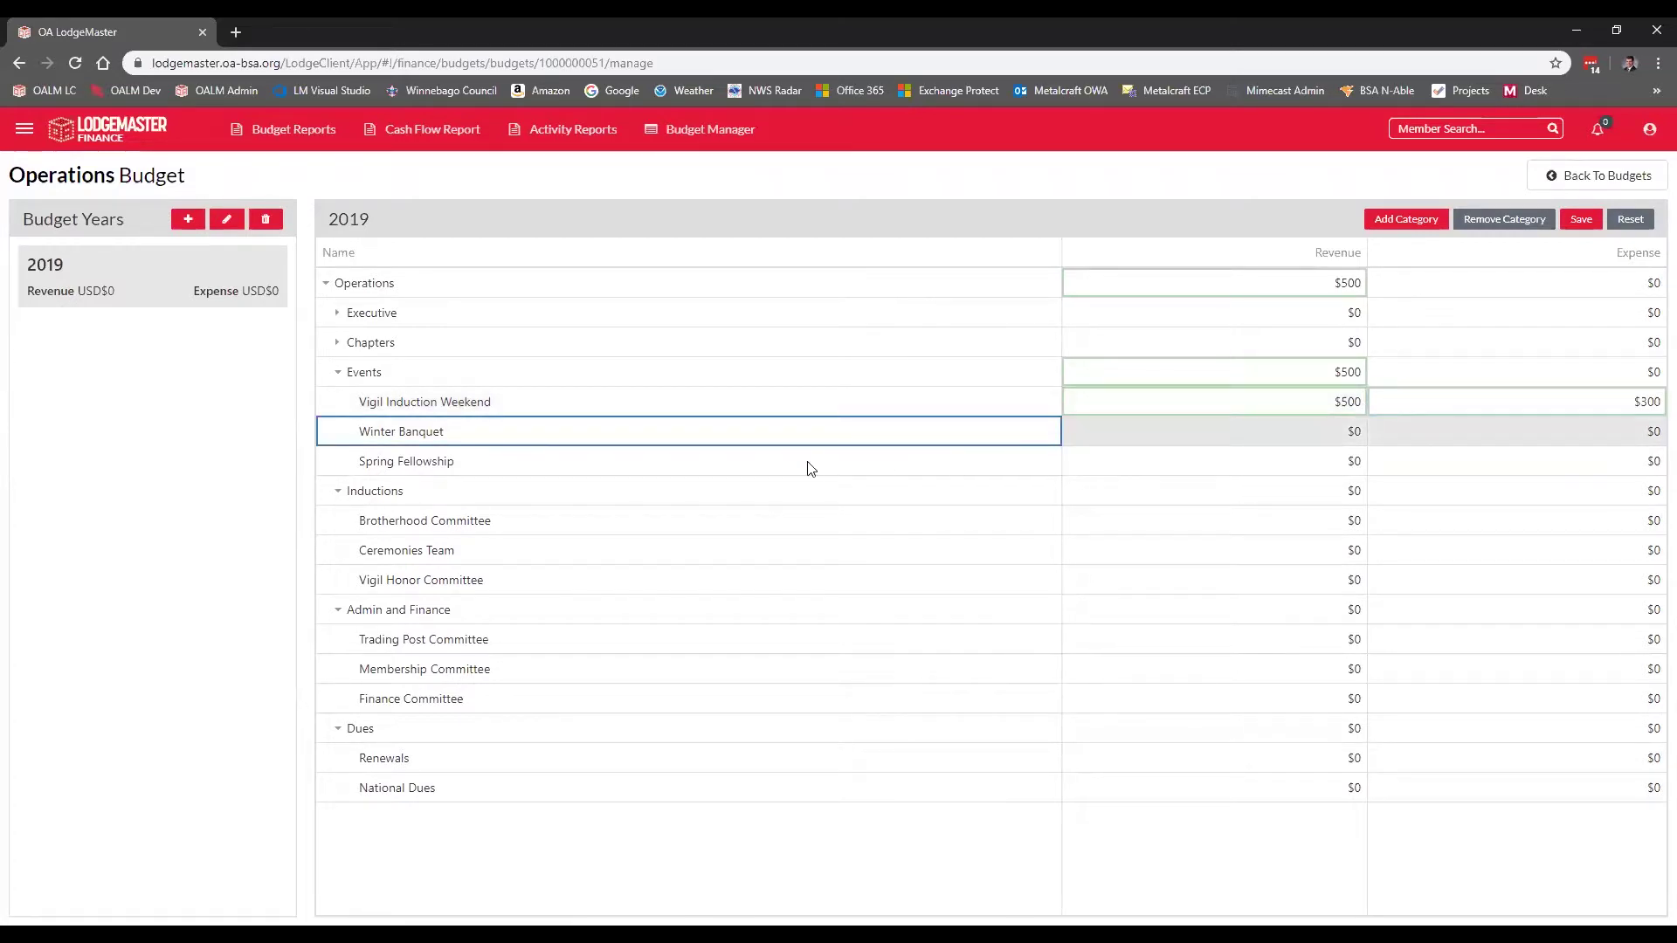
Budget Winter Banquet at $2,500 revenue and $1,750 expense
{"action": "left_click", "coordinate": [1213, 424]}
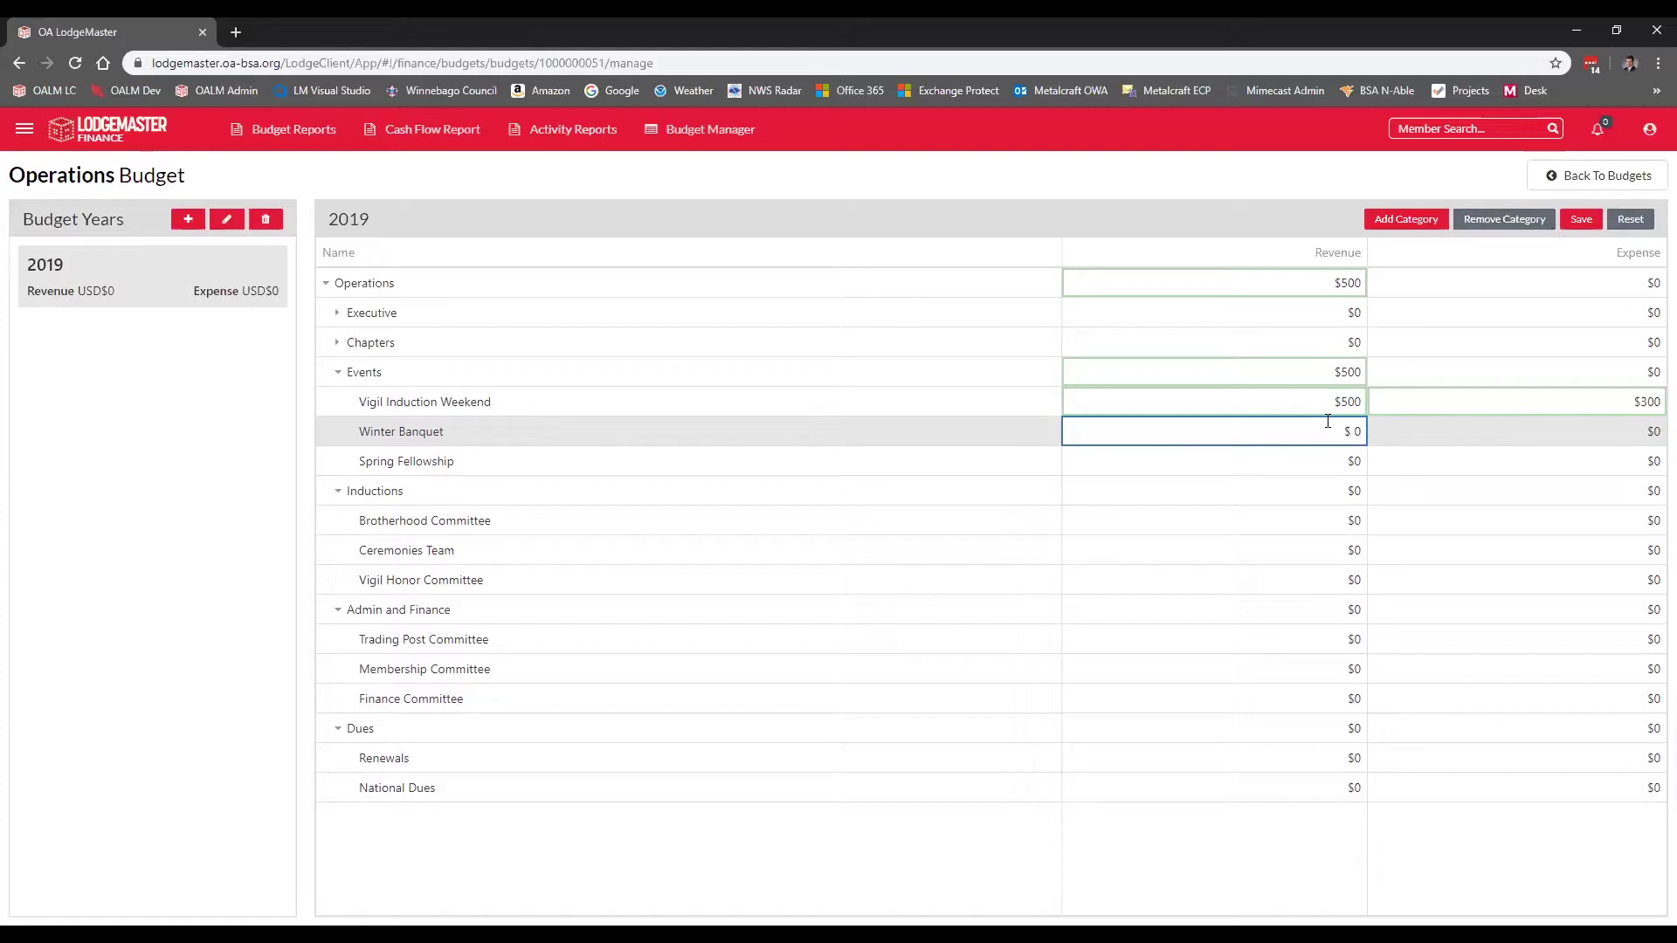
{"action": "type", "text": "500"}
{"action": "key", "text": "Tab"}
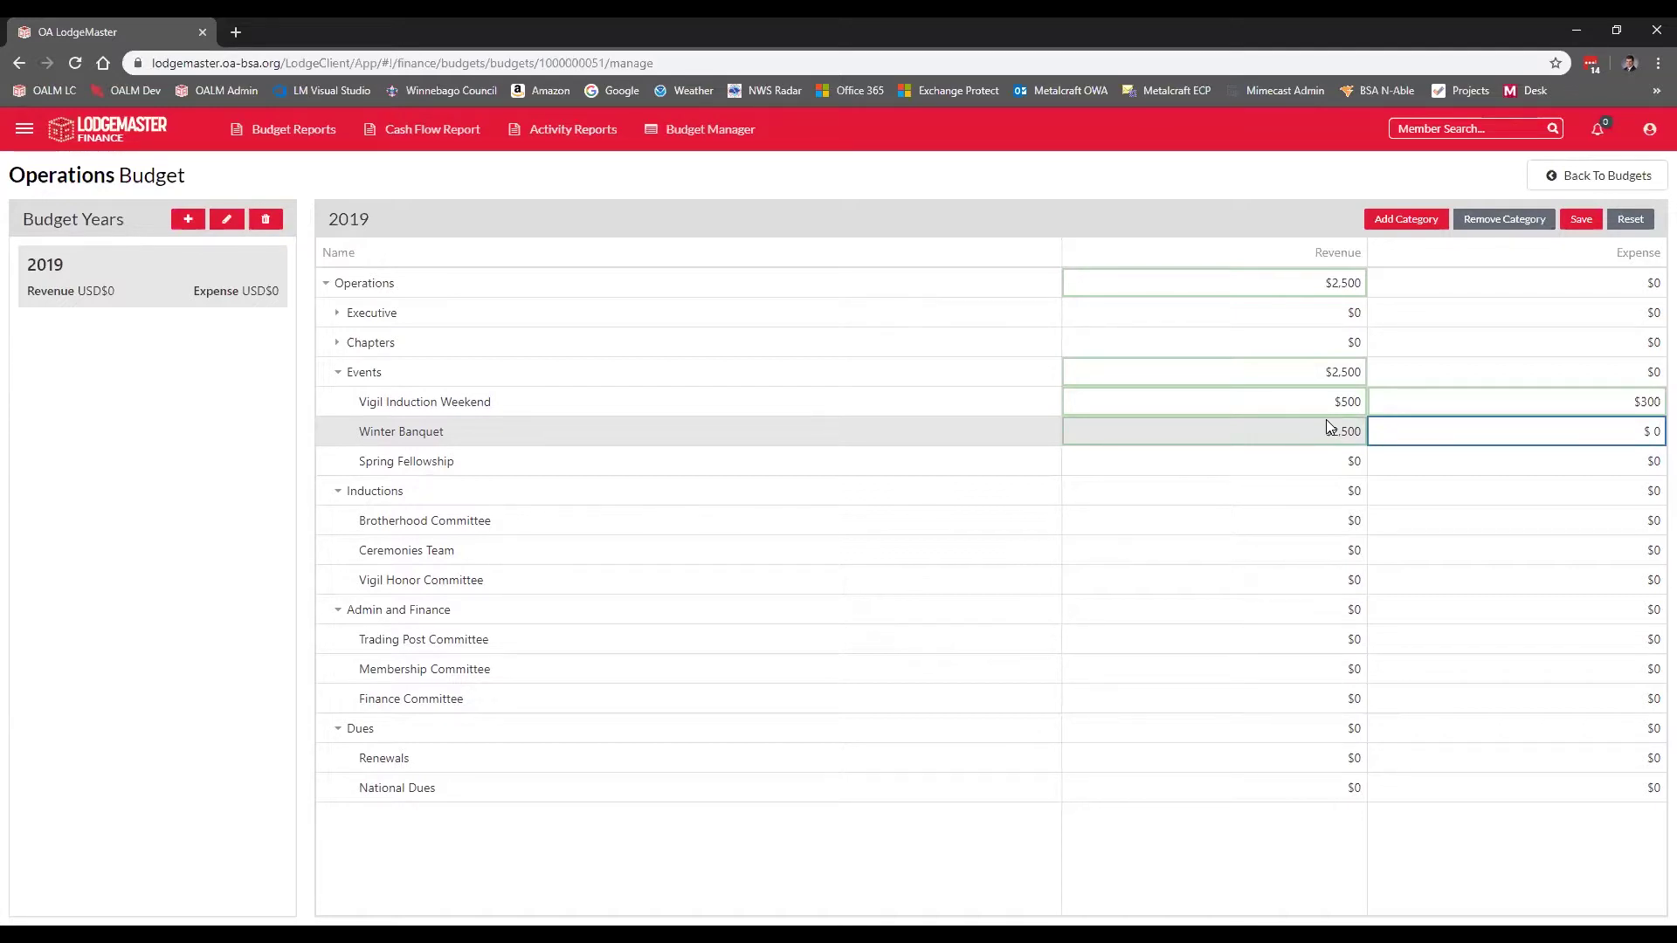
{"action": "type", "text": "750"}
{"action": "key", "text": "Tab"}
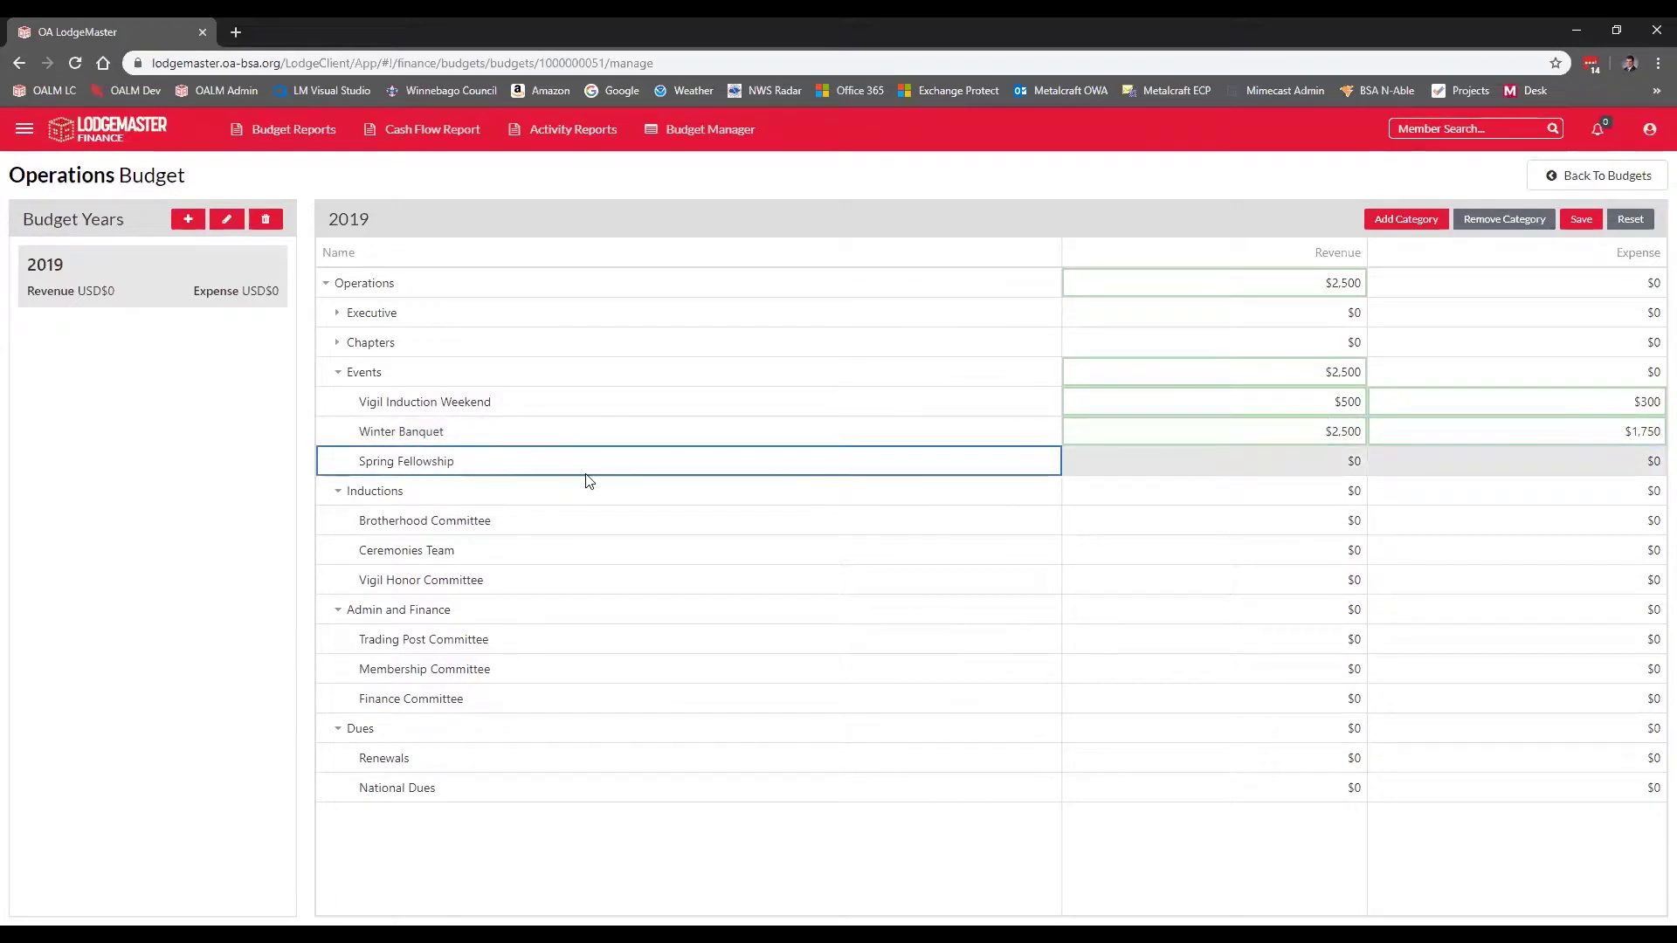
Budget Spring Fellowship at $1,750 revenue and $1,000 expense
{"action": "left_click", "coordinate": [1333, 451]}
{"action": "left_click", "coordinate": [1333, 451]}
{"action": "double_click", "coordinate": [1358, 461]}
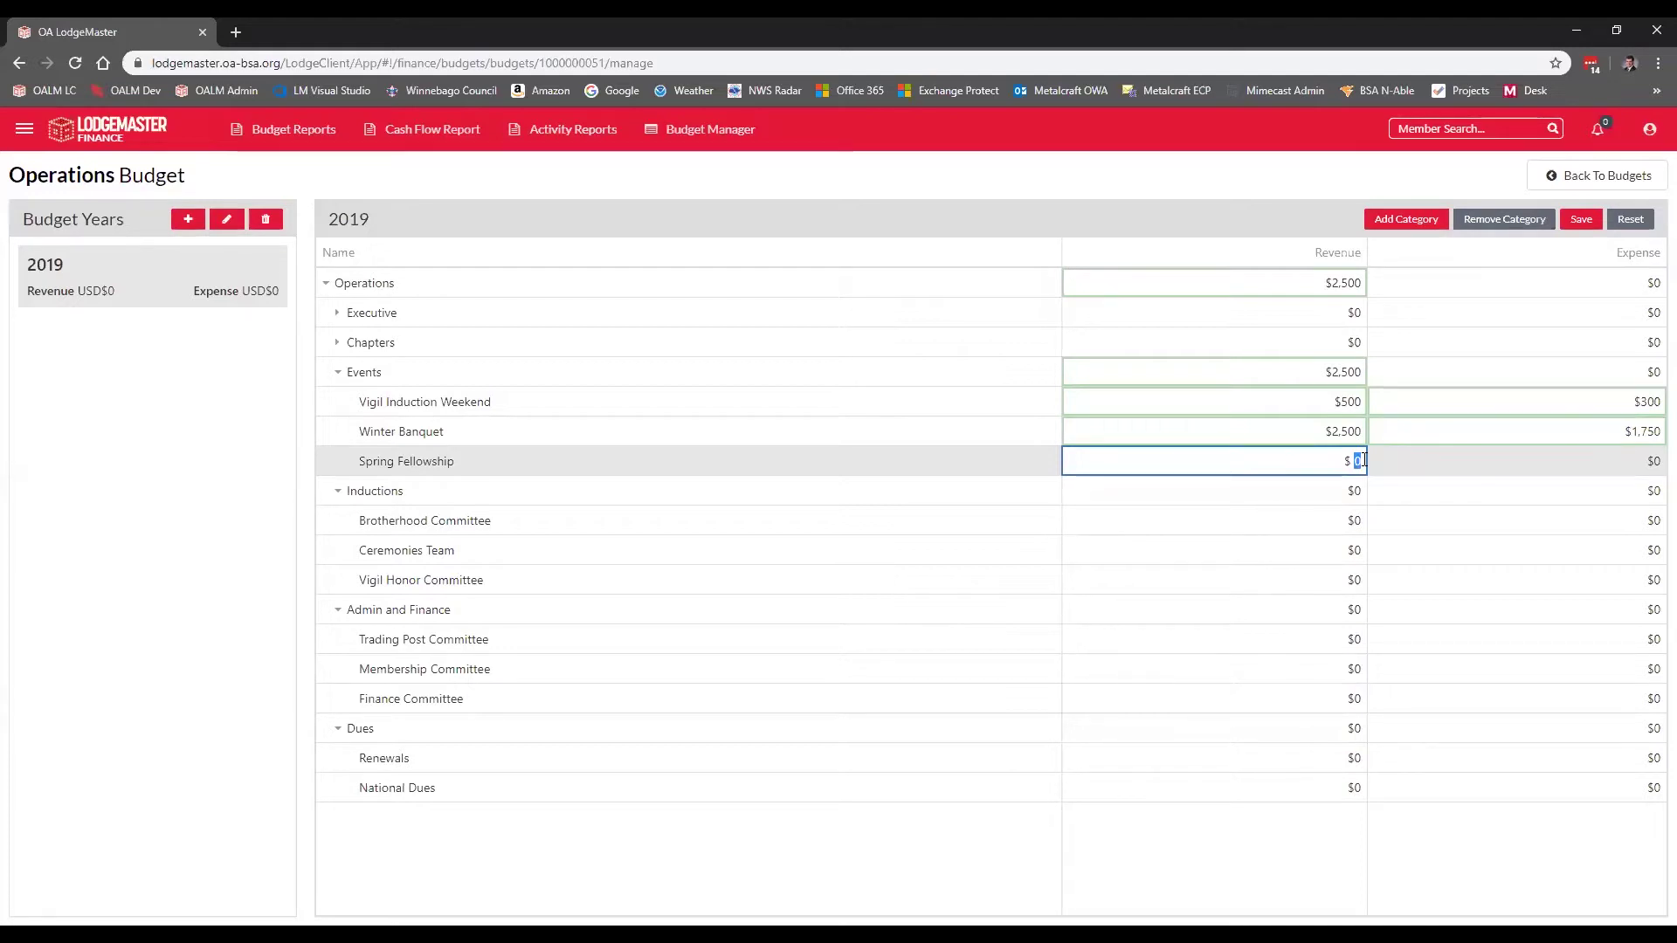
{"action": "type", "text": "1750"}
{"action": "key", "text": "Tab"}
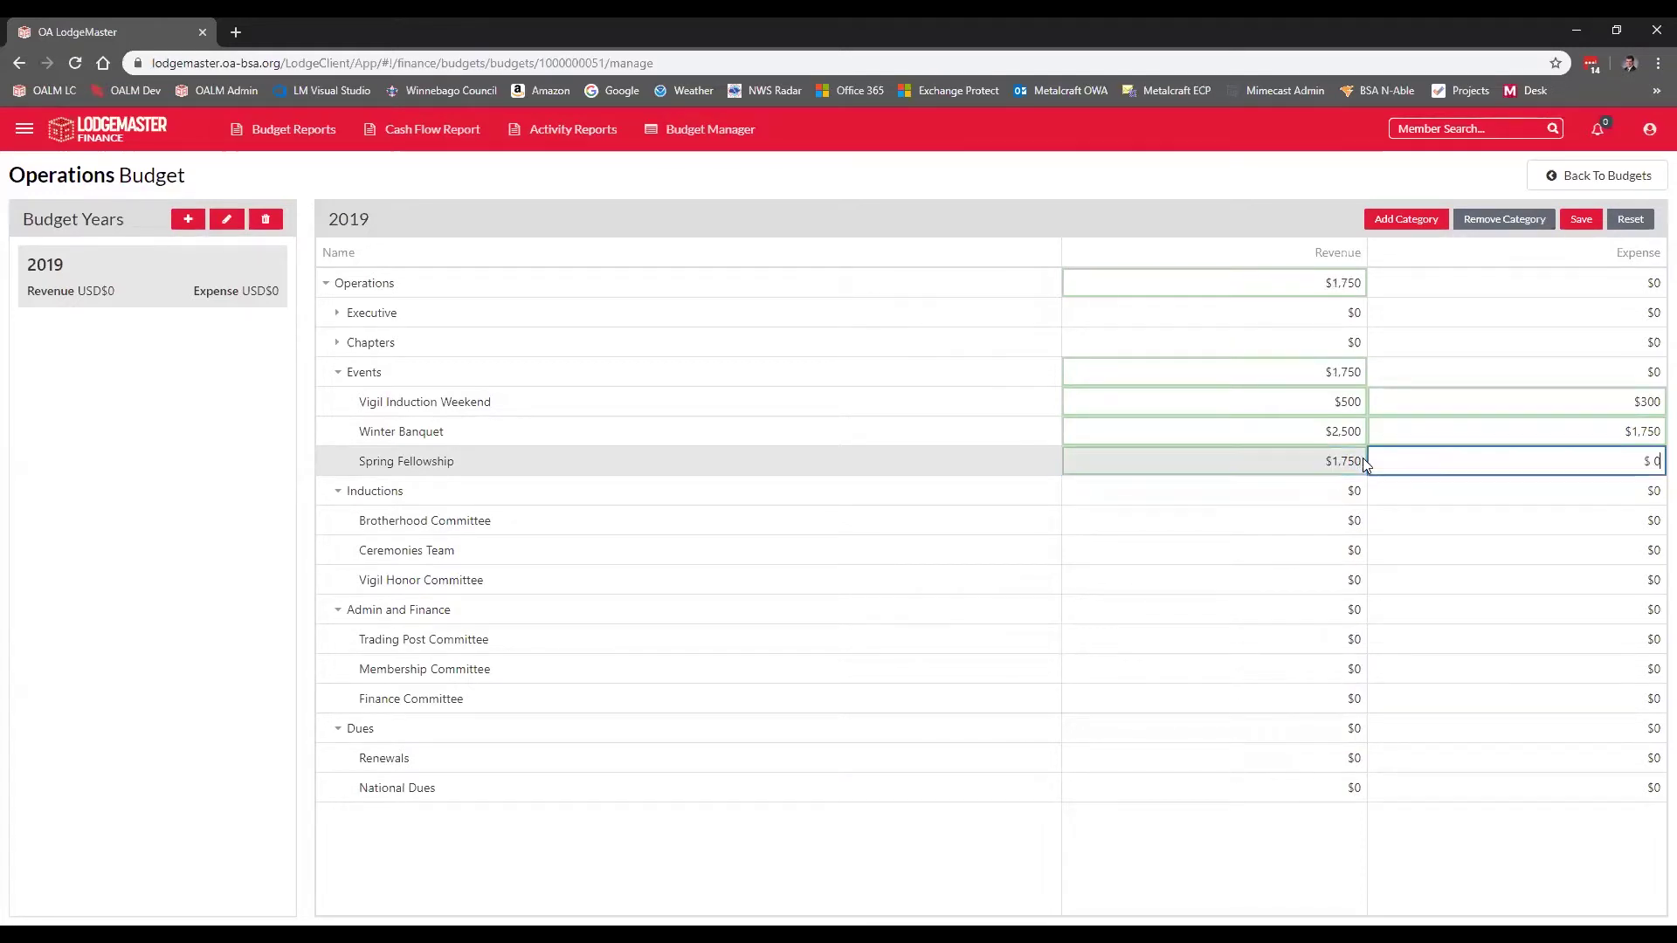
{"action": "type", "text": "1000"}
{"action": "key", "text": "Tab"}
Collapse Events and give Brotherhood Committee a $600 expense, leaving its revenue at zero
{"action": "left_click", "coordinate": [337, 372]}
{"action": "left_click", "coordinate": [337, 341]}
{"action": "left_click", "coordinate": [335, 343]}
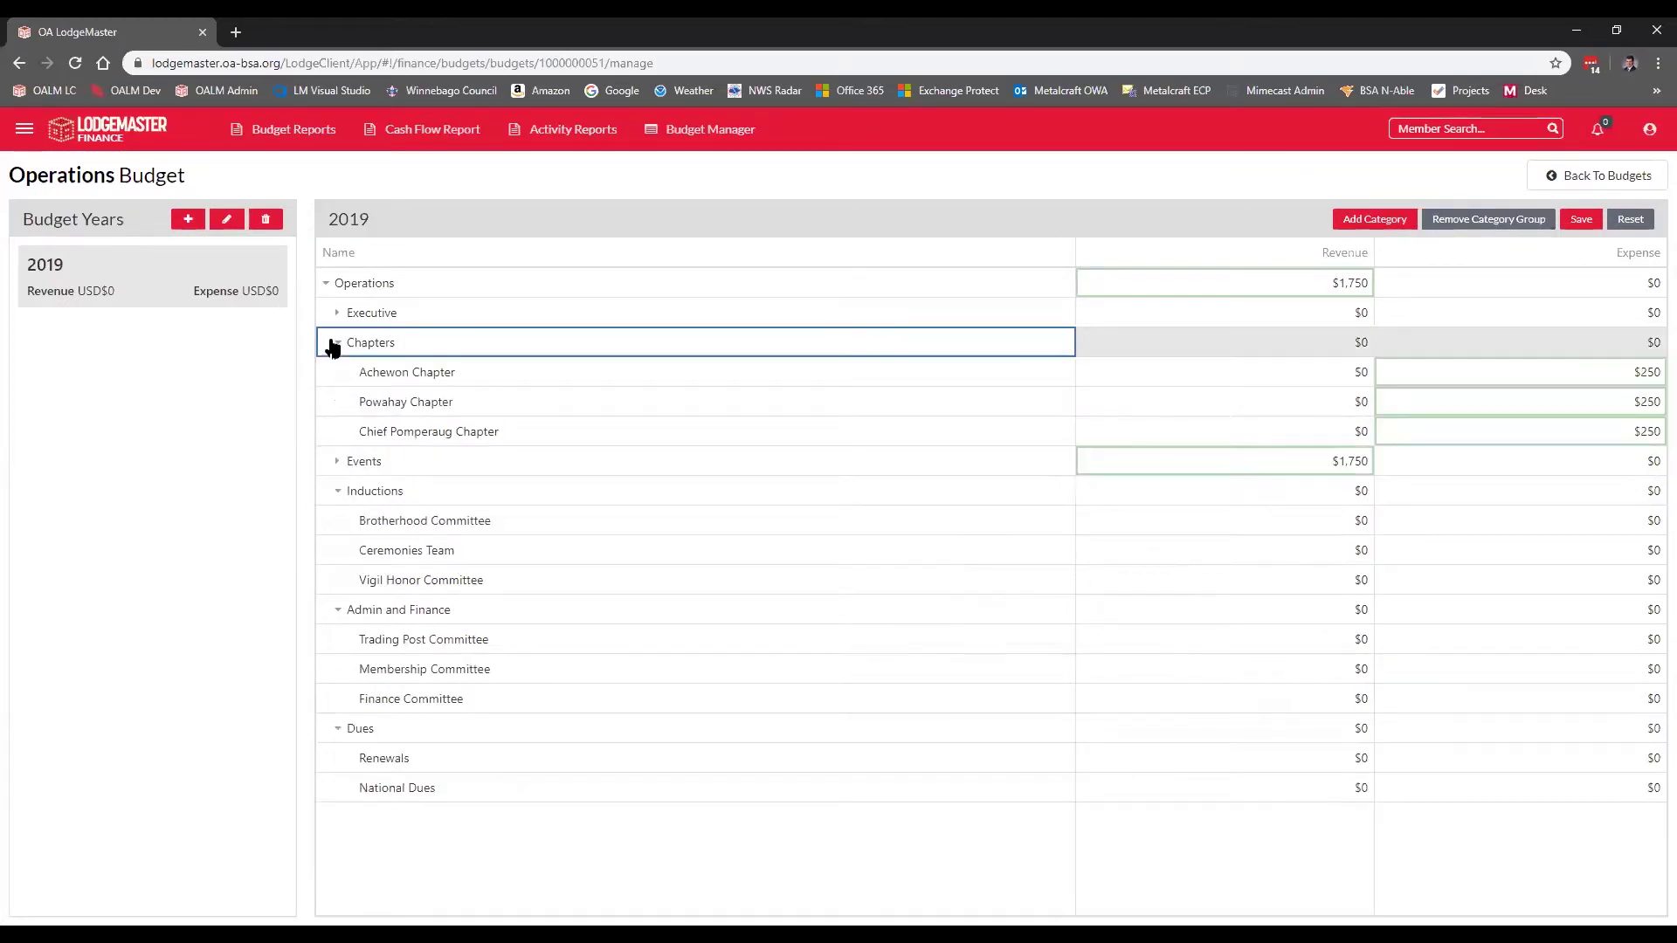
{"action": "left_click", "coordinate": [333, 342]}
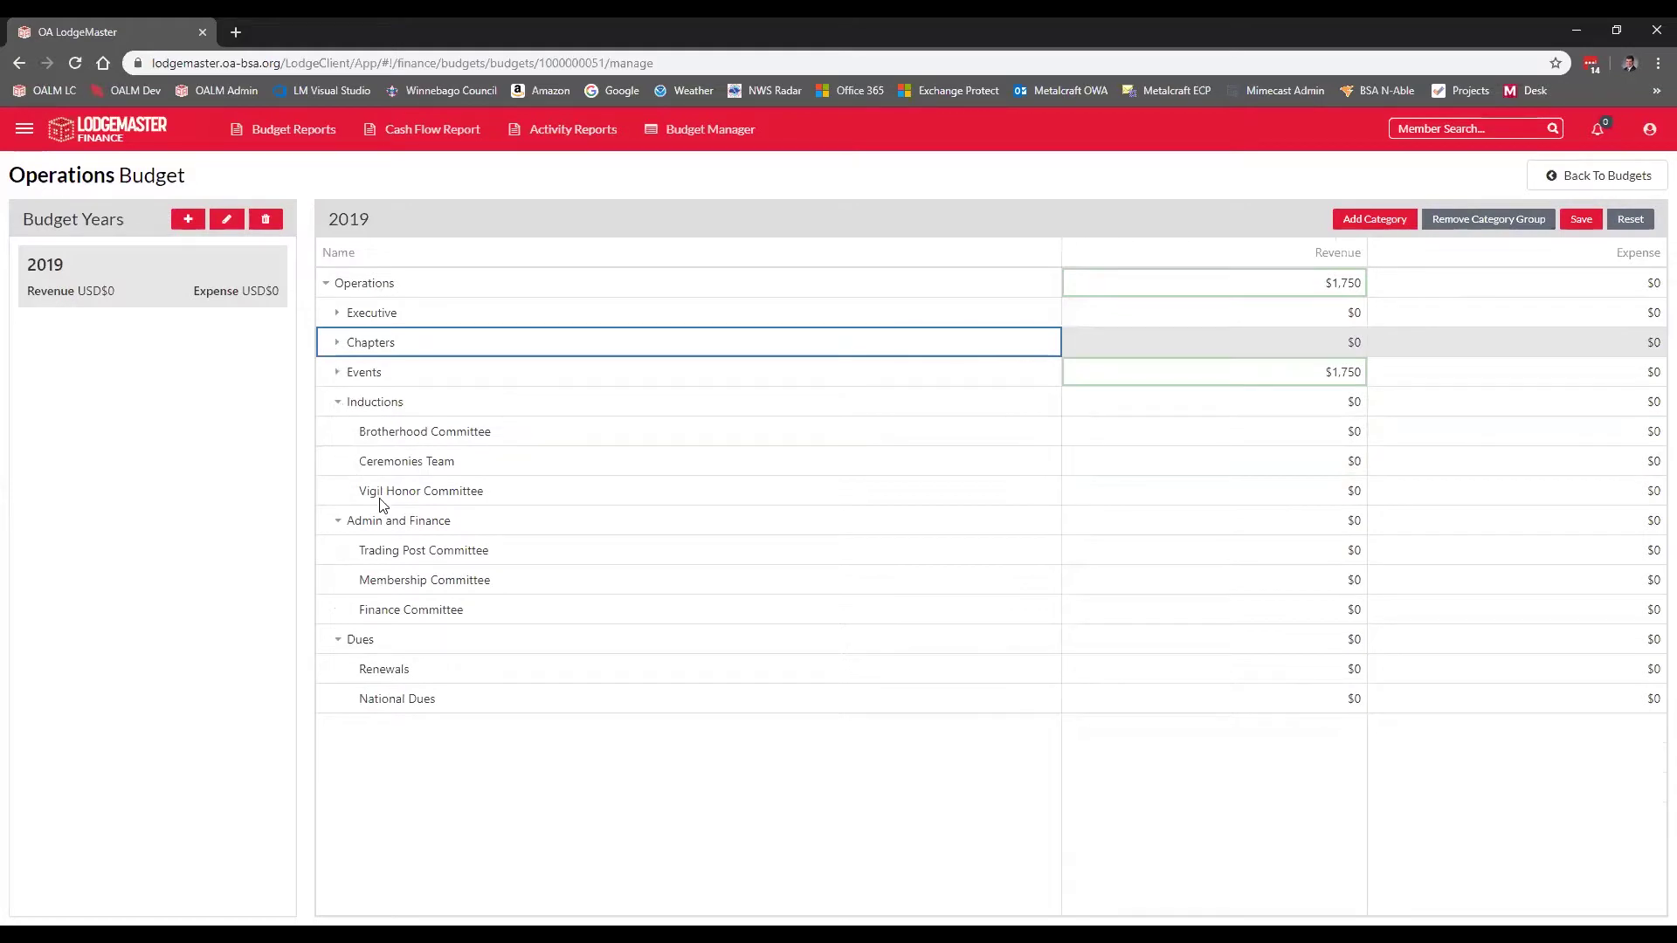
{"action": "left_click", "coordinate": [1258, 431]}
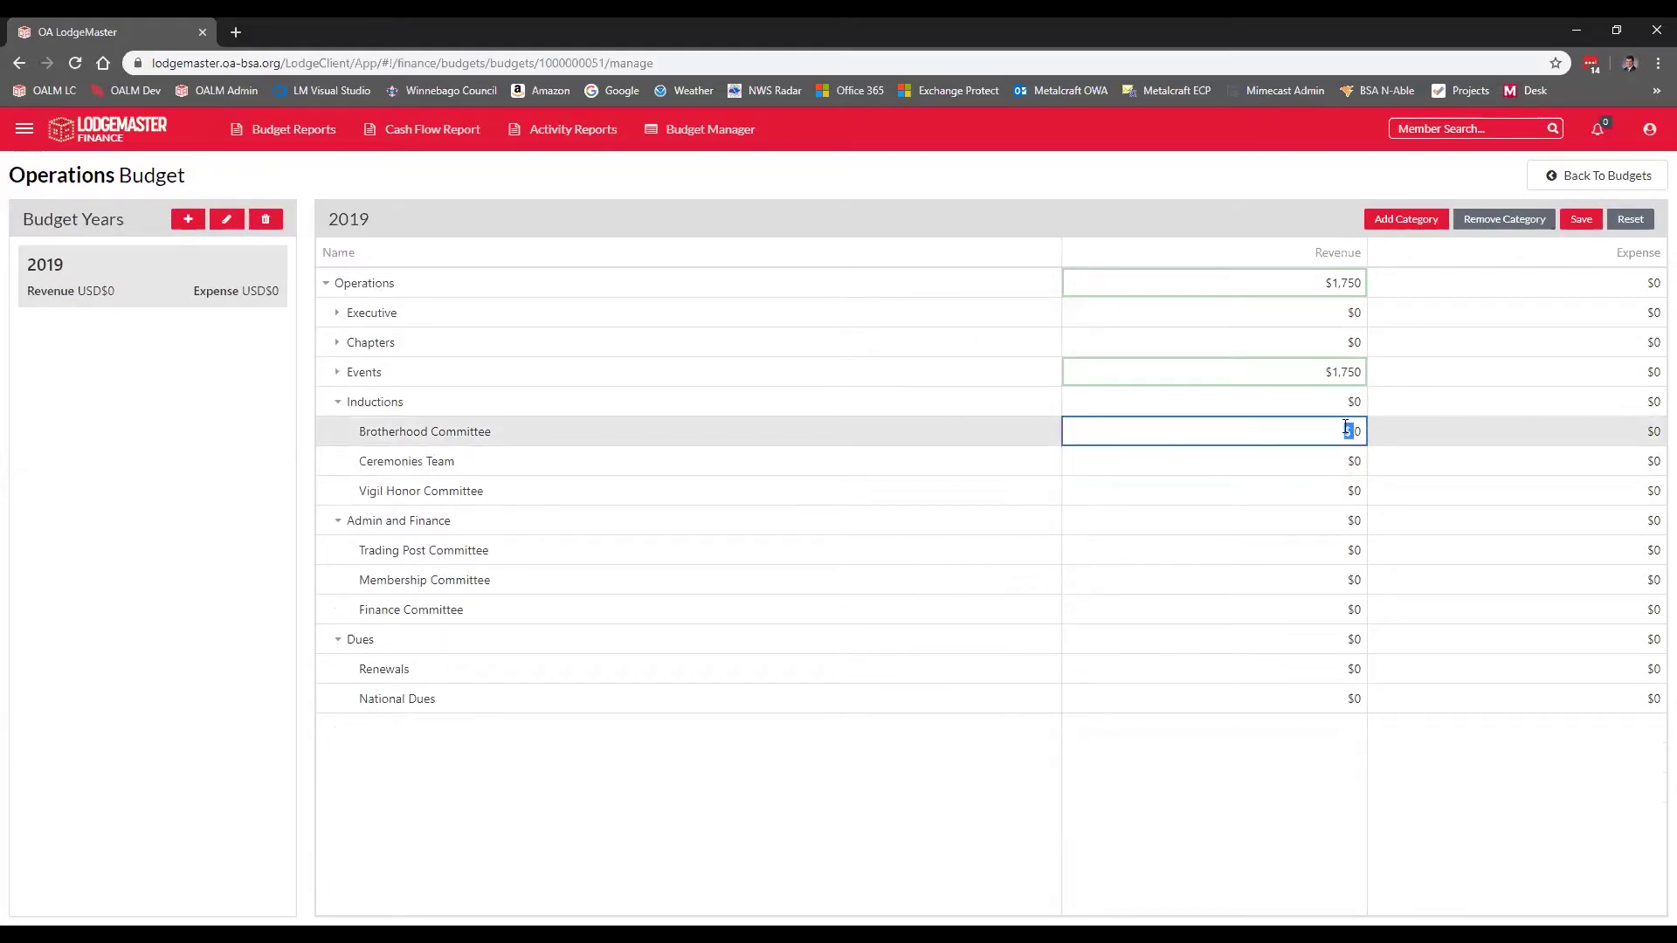
{"action": "left_click_drag", "start_coordinate": [1352, 429], "coordinate": [1363, 430]}
{"action": "type", "text": "600"}
{"action": "left_click_drag", "start_coordinate": [1363, 436], "coordinate": [1340, 434]}
{"action": "key", "text": "BackSpace"}
{"action": "left_click", "coordinate": [1588, 423]}
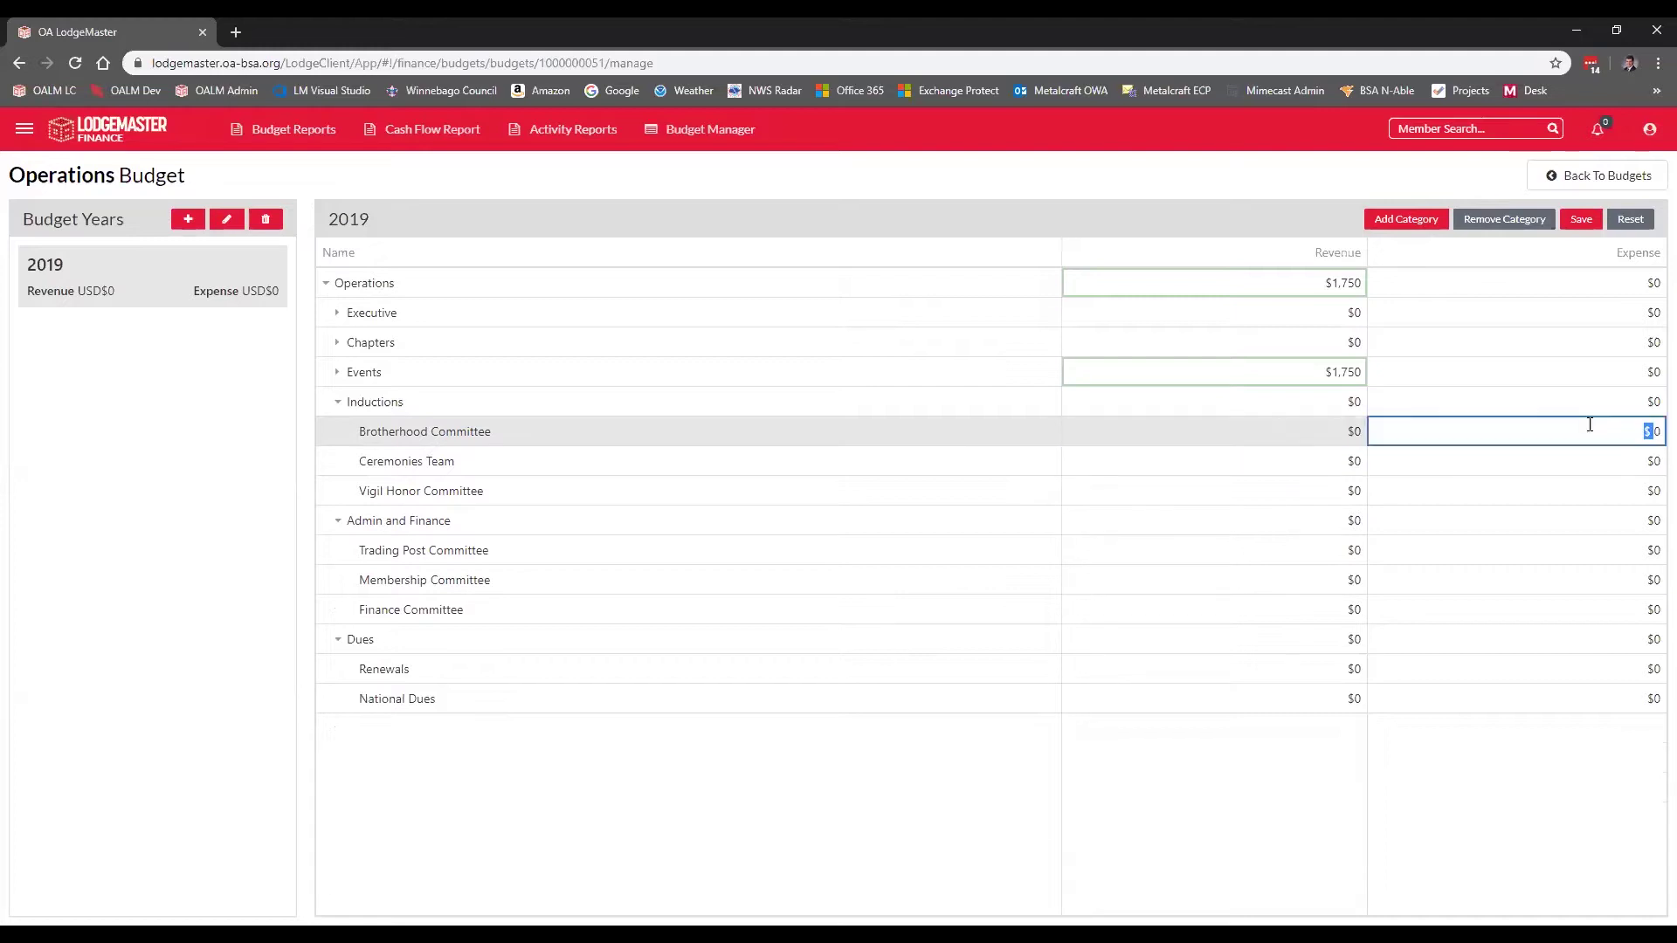
{"action": "double_click", "coordinate": [1657, 430]}
{"action": "type", "text": "600"}
Set the Ceremonies Team expense to $300 and Vigil Honor Committee expense to $400
{"action": "left_click", "coordinate": [1657, 461]}
{"action": "double_click", "coordinate": [1656, 463]}
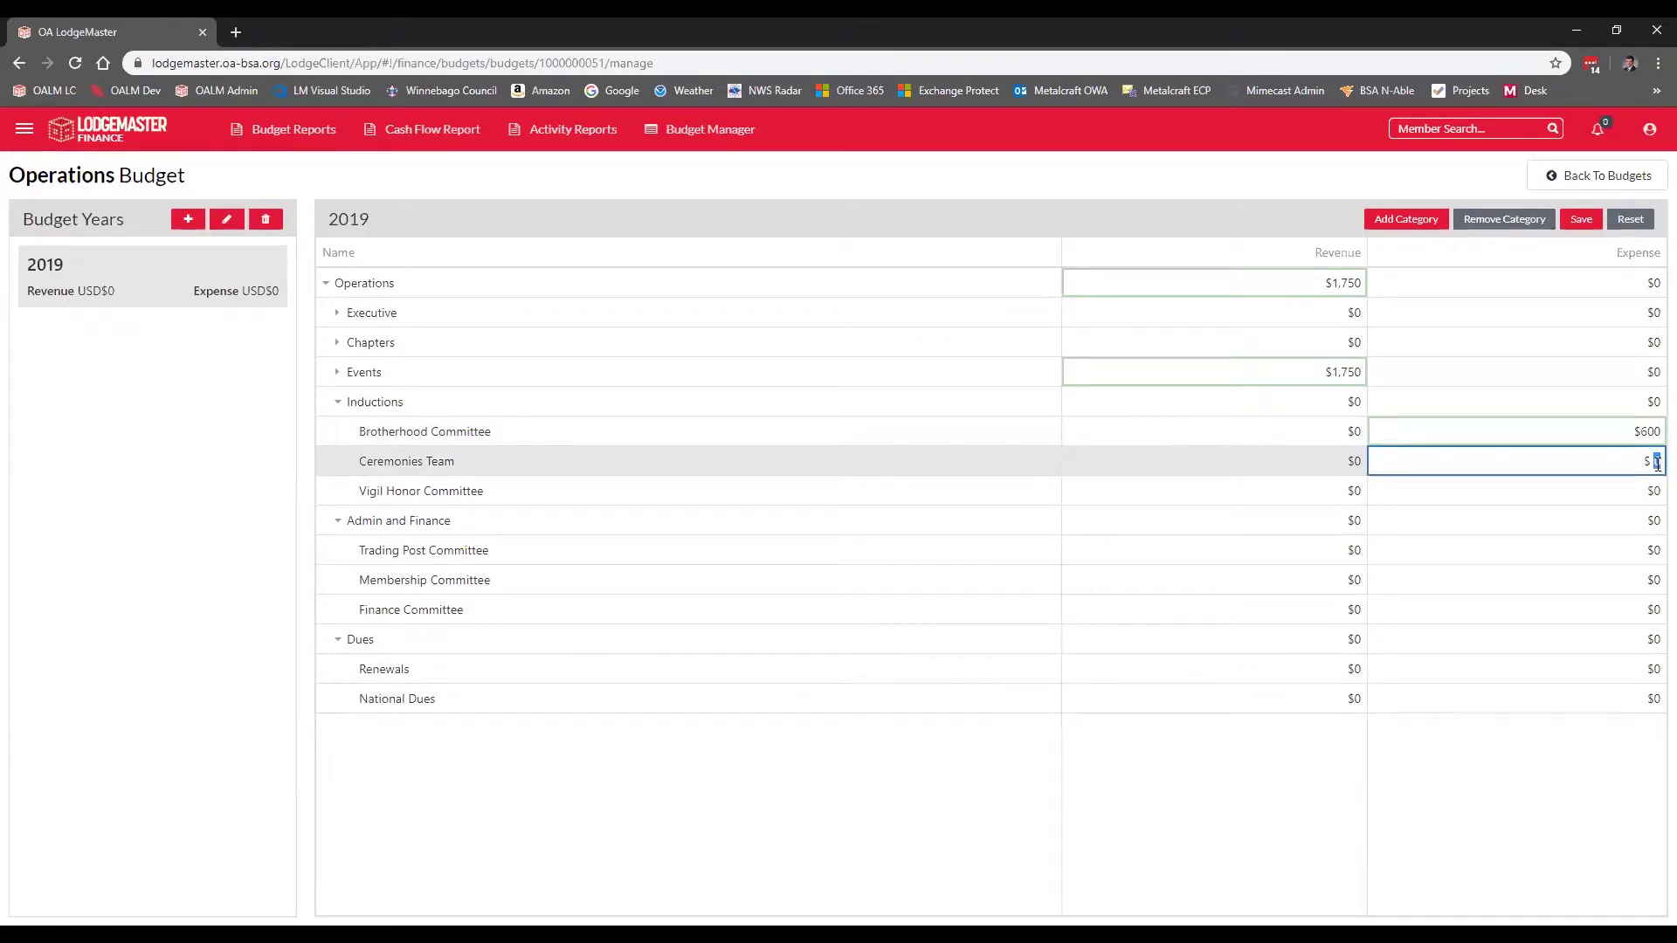
{"action": "type", "text": "300"}
{"action": "left_click", "coordinate": [1657, 491]}
{"action": "double_click", "coordinate": [1657, 491]}
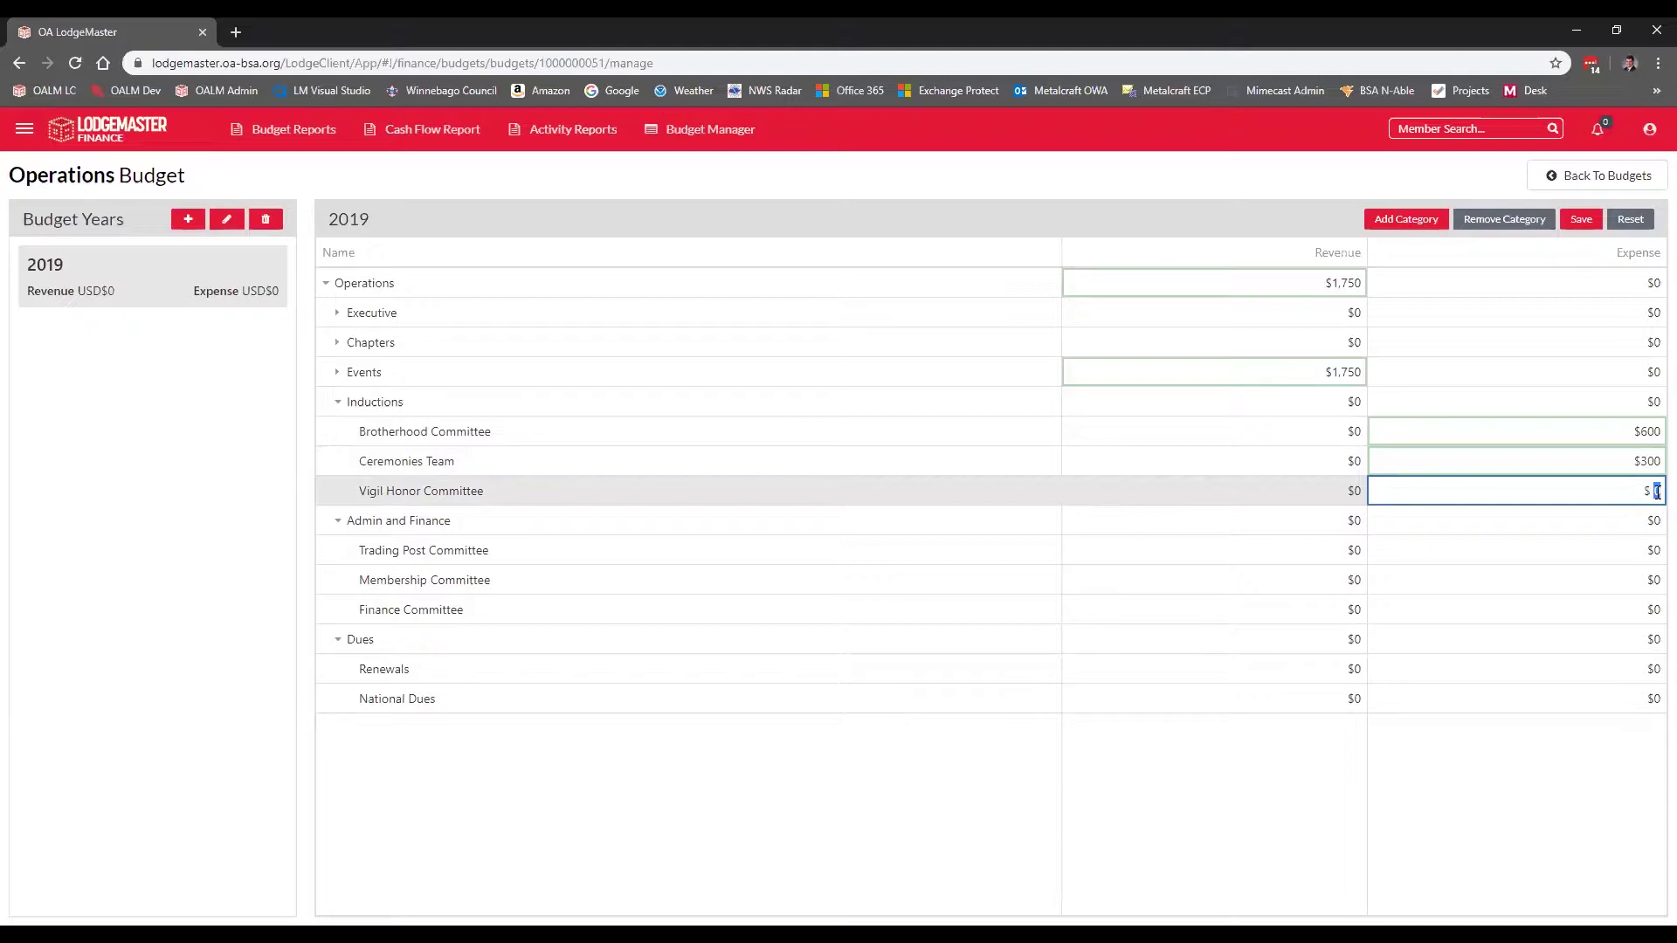
{"action": "type", "text": "400"}
{"action": "key", "text": "Tab"}
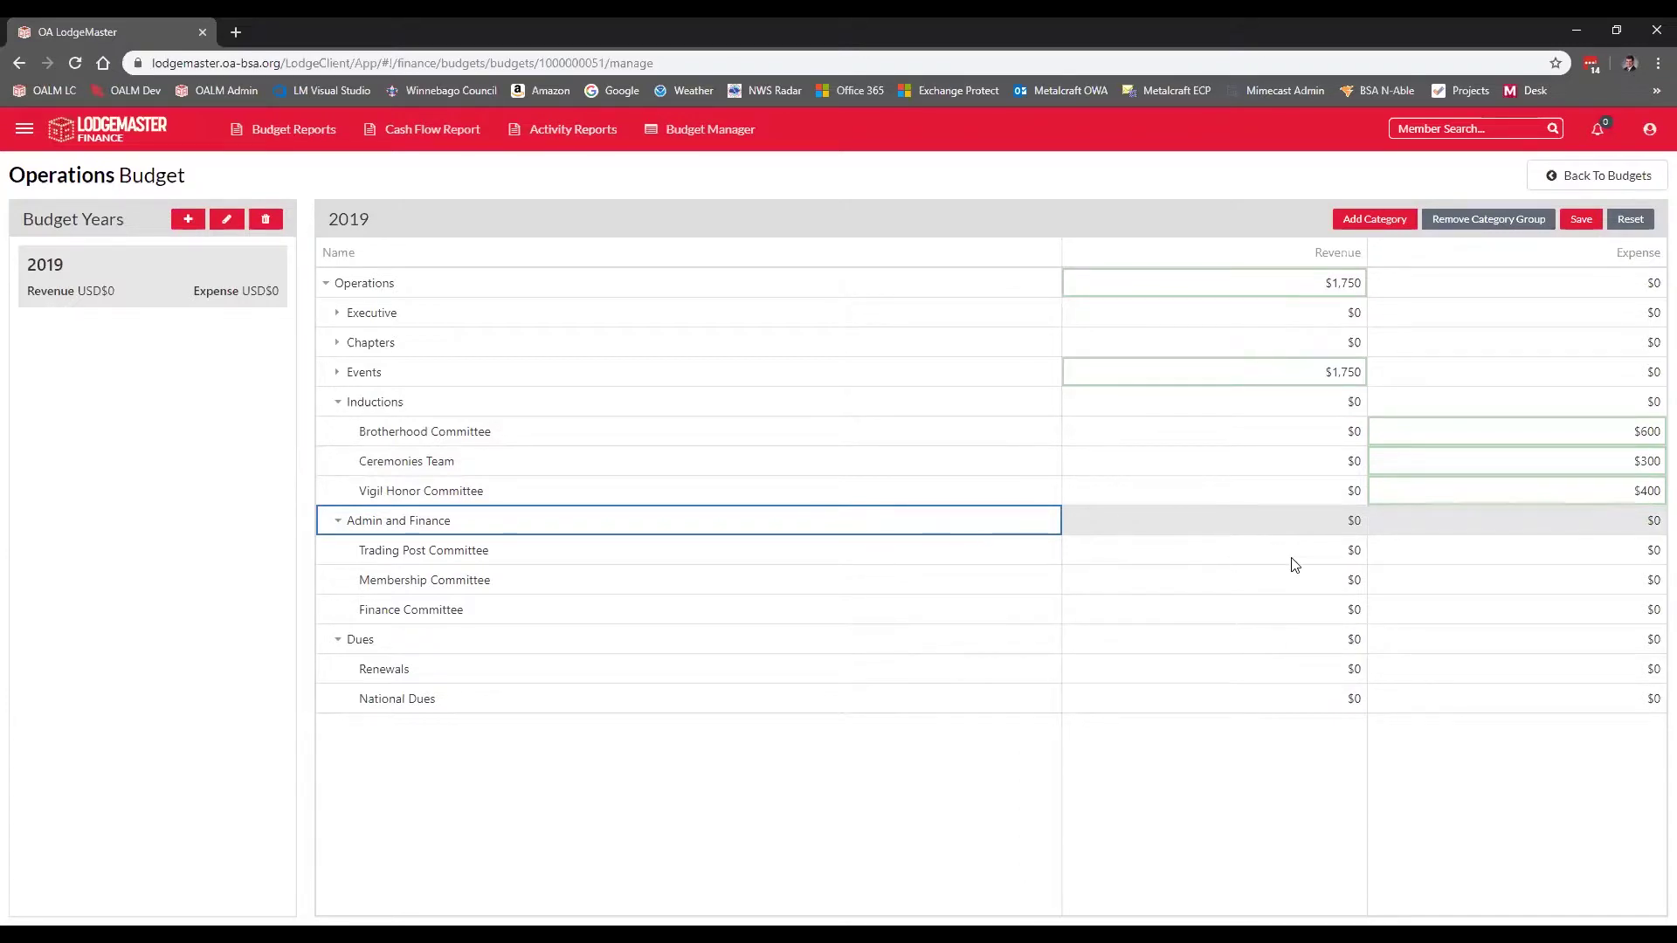
Budget Trading Post Committee at $10,000 revenue and $2,500 expense
{"action": "left_click", "coordinate": [1359, 548]}
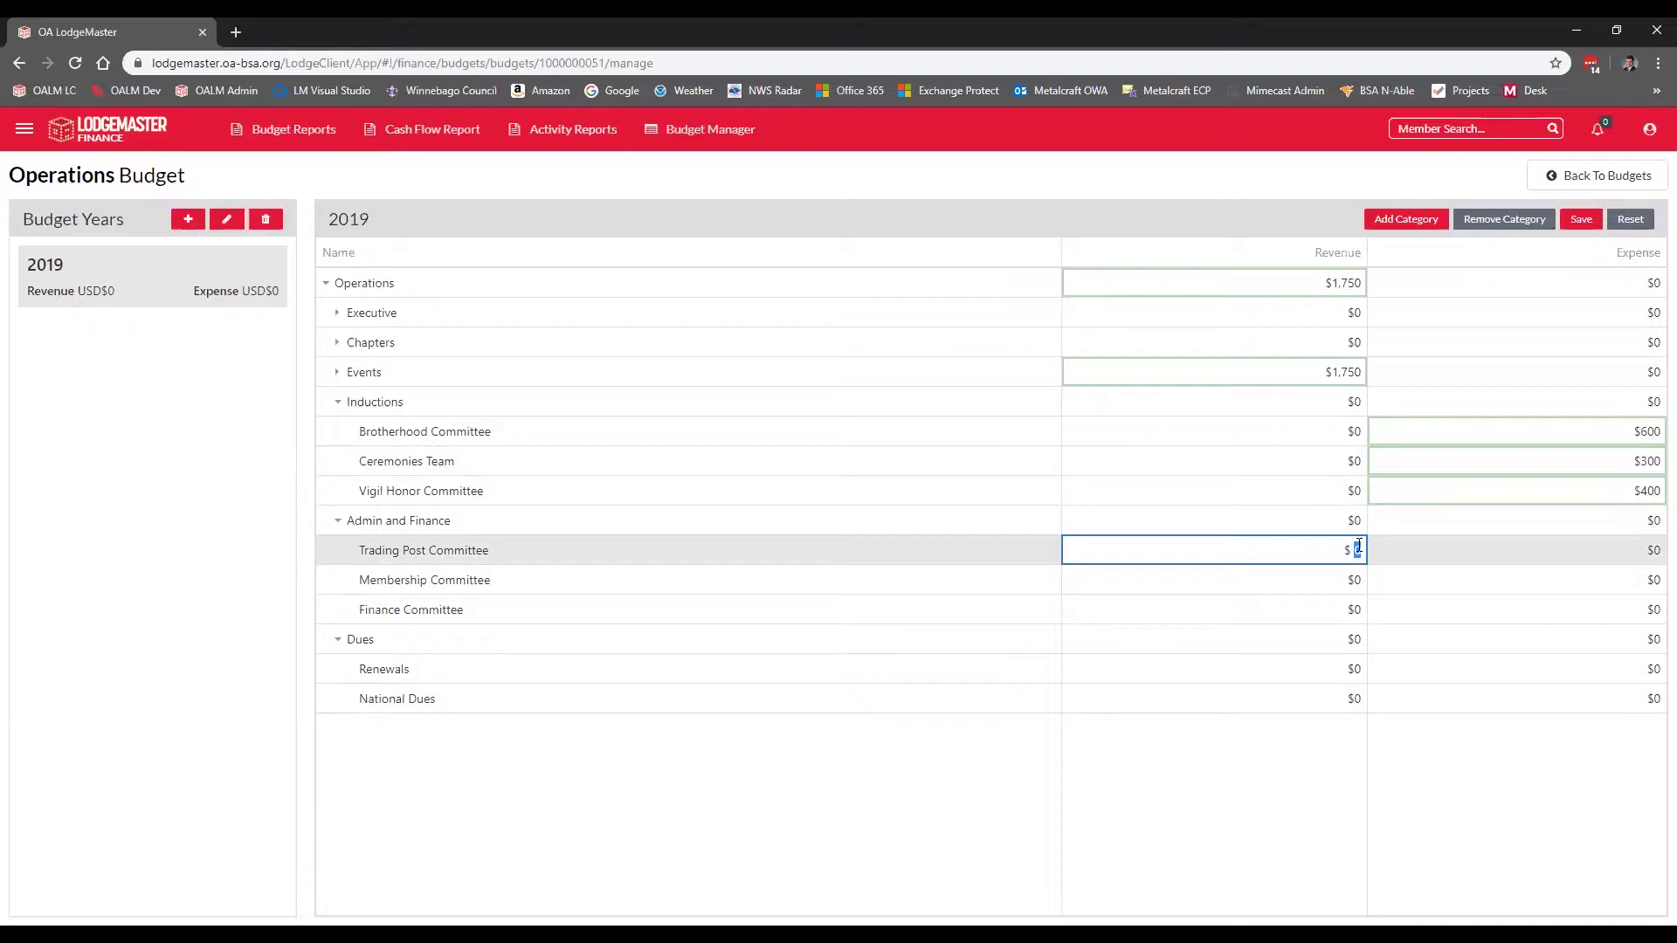
{"action": "type", "text": "10,000"}
{"action": "key", "text": "Tab"}
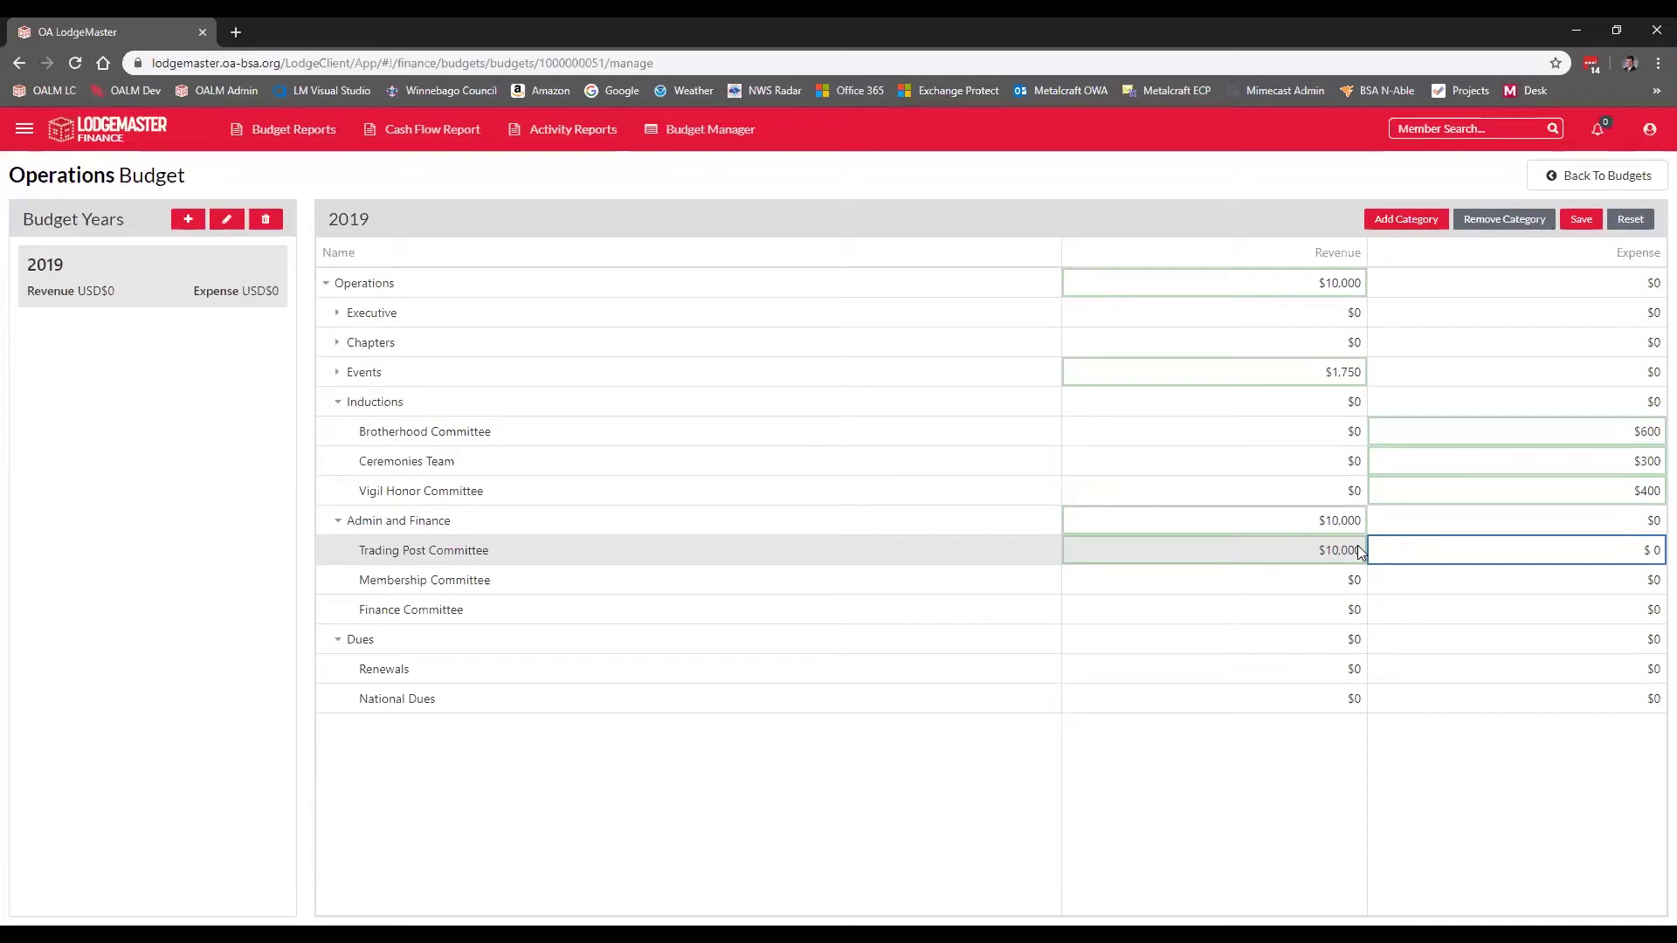
{"action": "type", "text": "2500"}
{"action": "key", "text": "Tab"}
{"action": "key", "text": "Tab"}
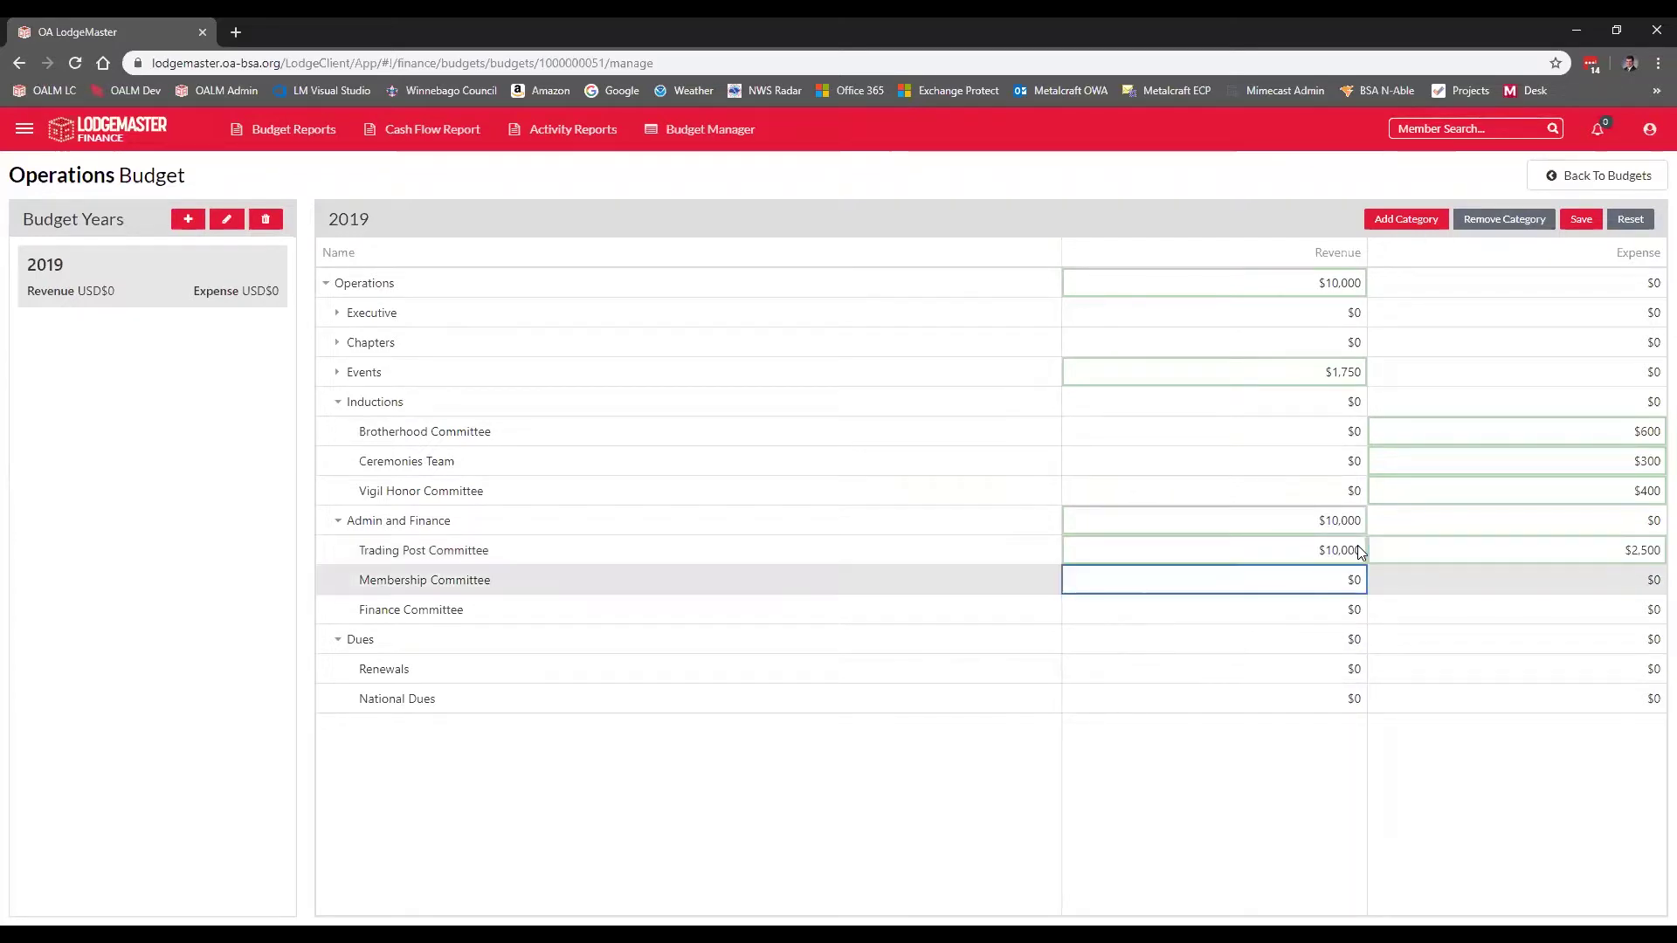
{"action": "key", "text": "Tab"}
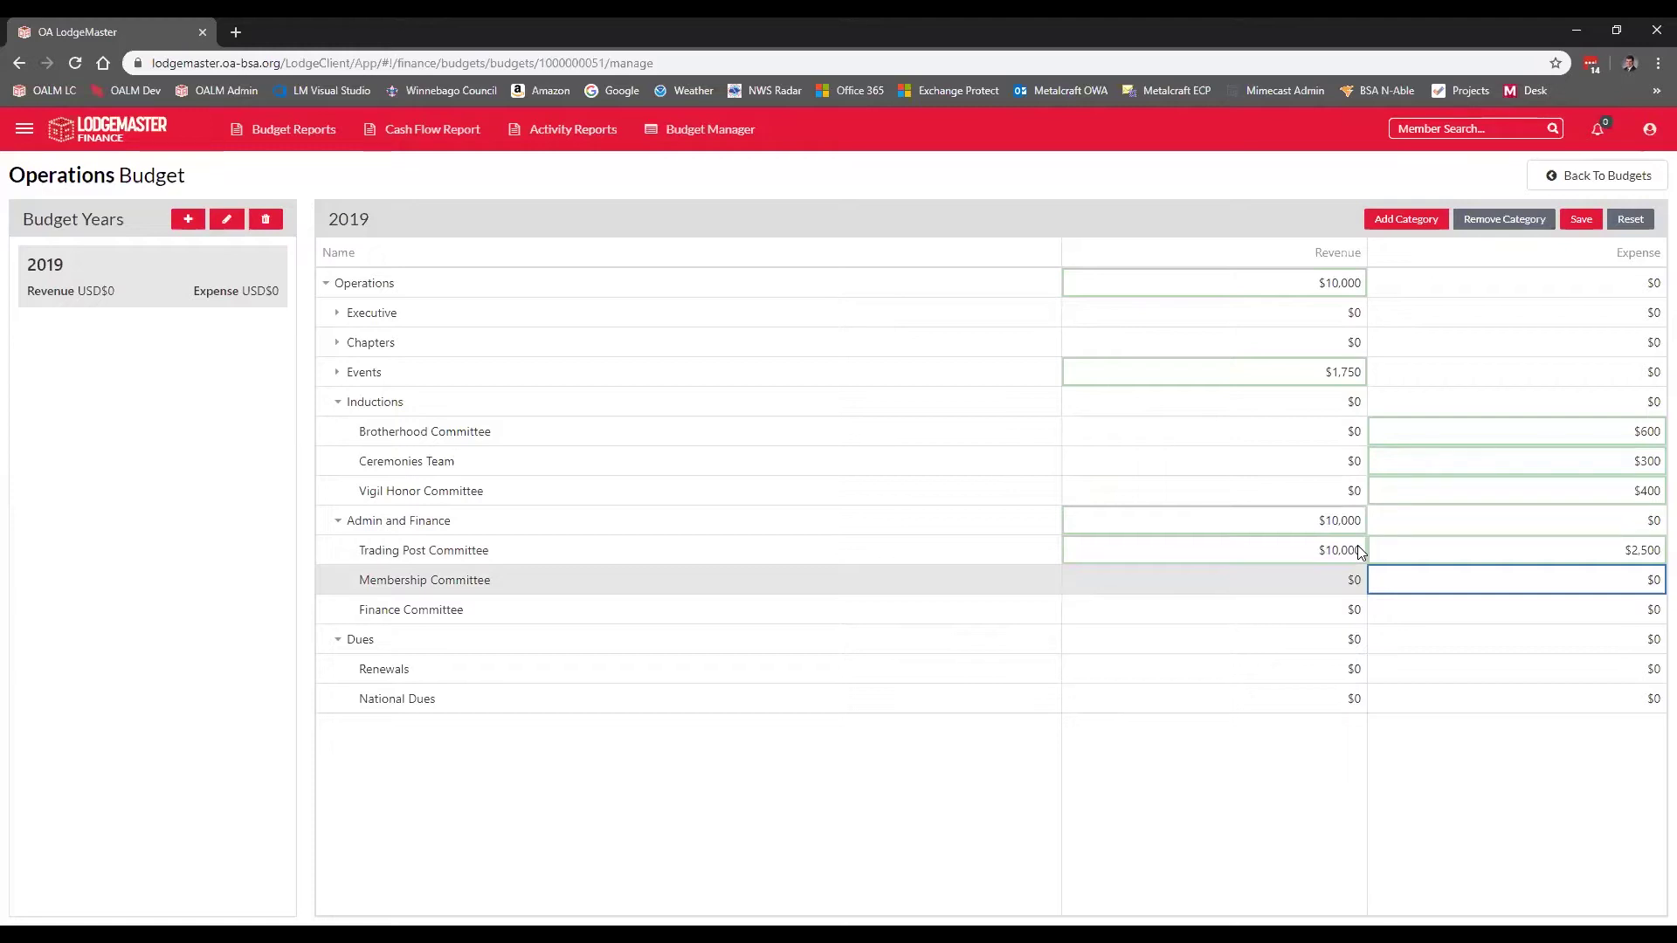
Set the Membership Committee expense to $400 and Finance Committee expense to $200
{"action": "double_click", "coordinate": [1657, 581]}
{"action": "type", "text": "400"}
{"action": "key", "text": "Tab"}
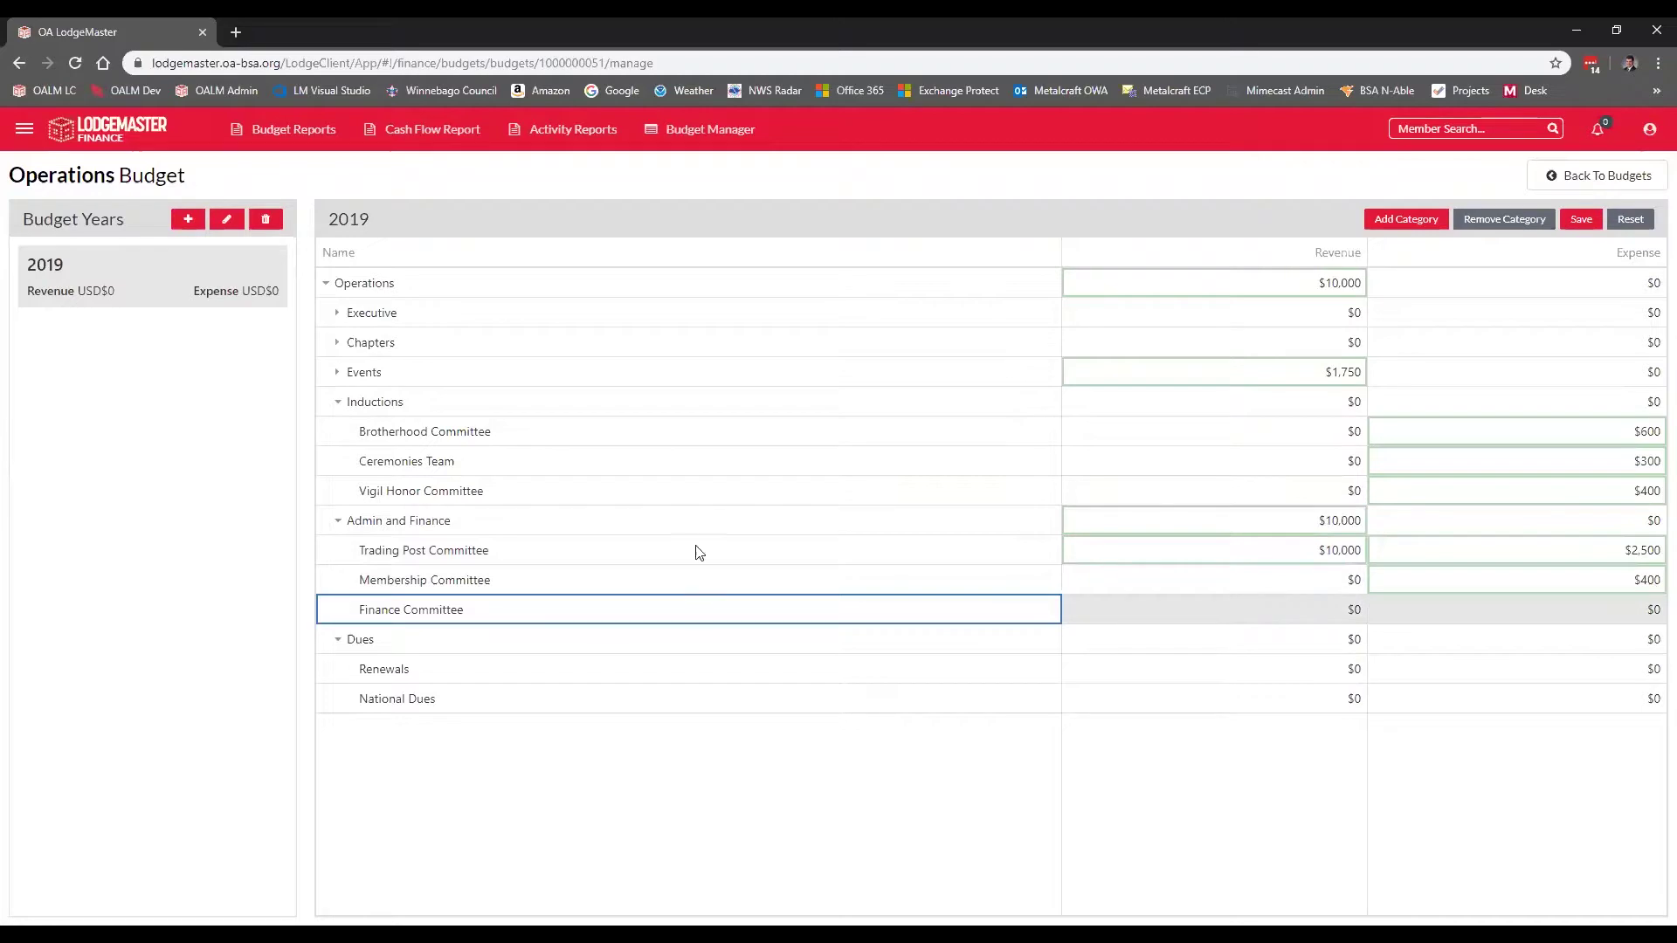
{"action": "double_click", "coordinate": [1656, 610]}
{"action": "type", "text": "200"}
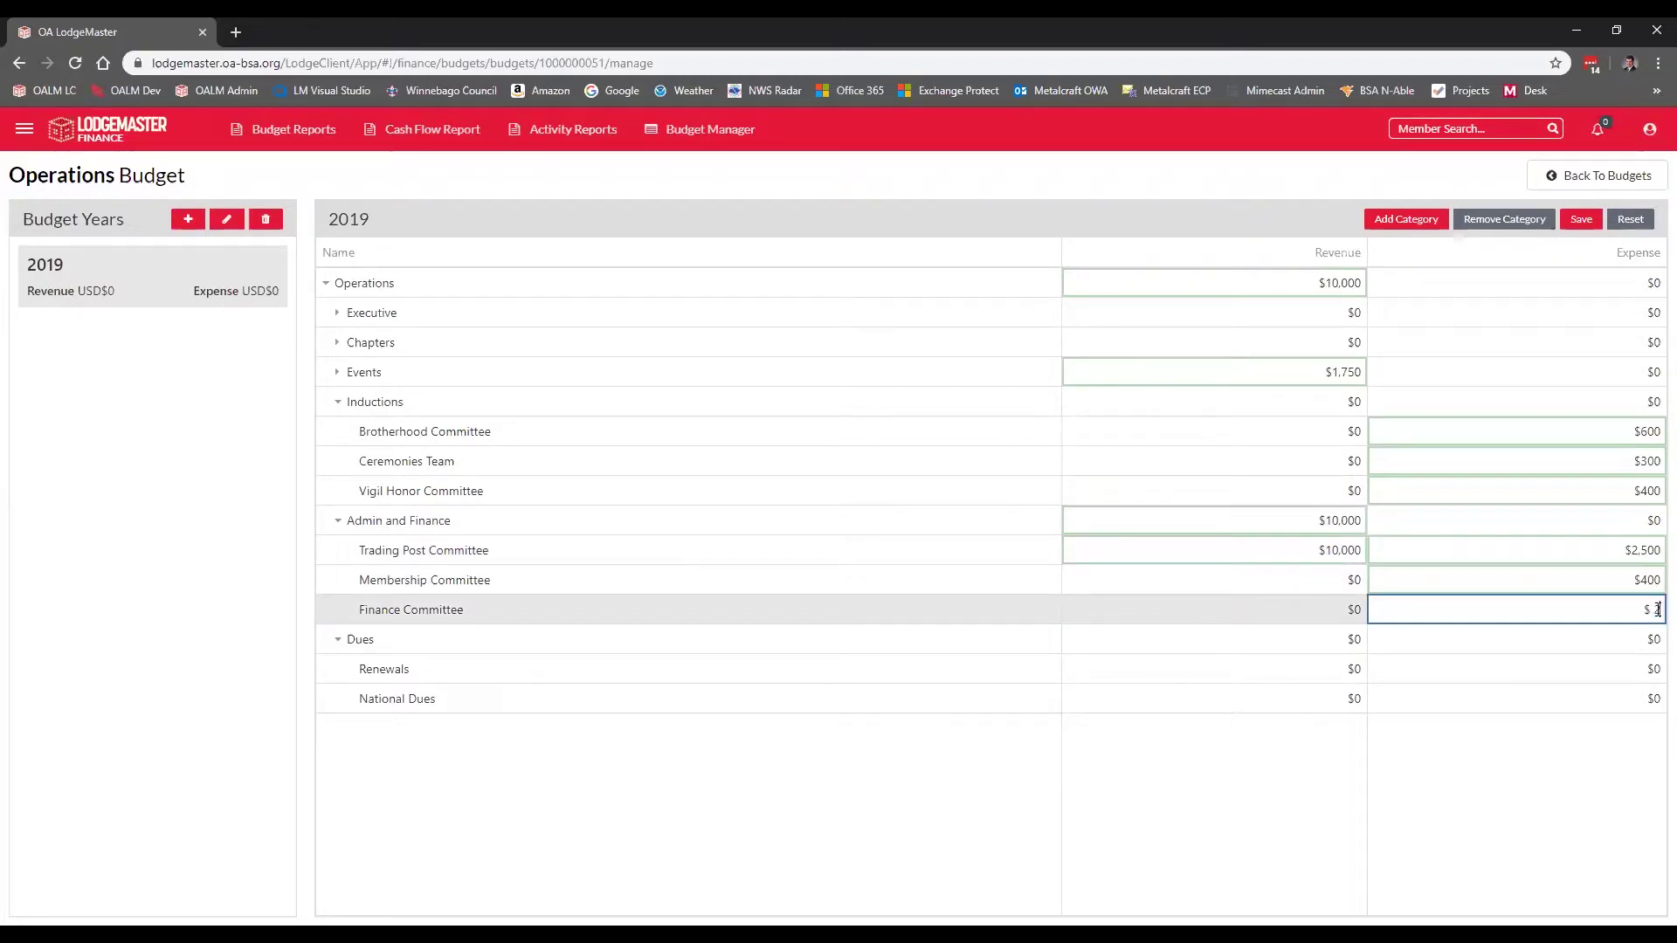
{"action": "key", "text": "Tab"}
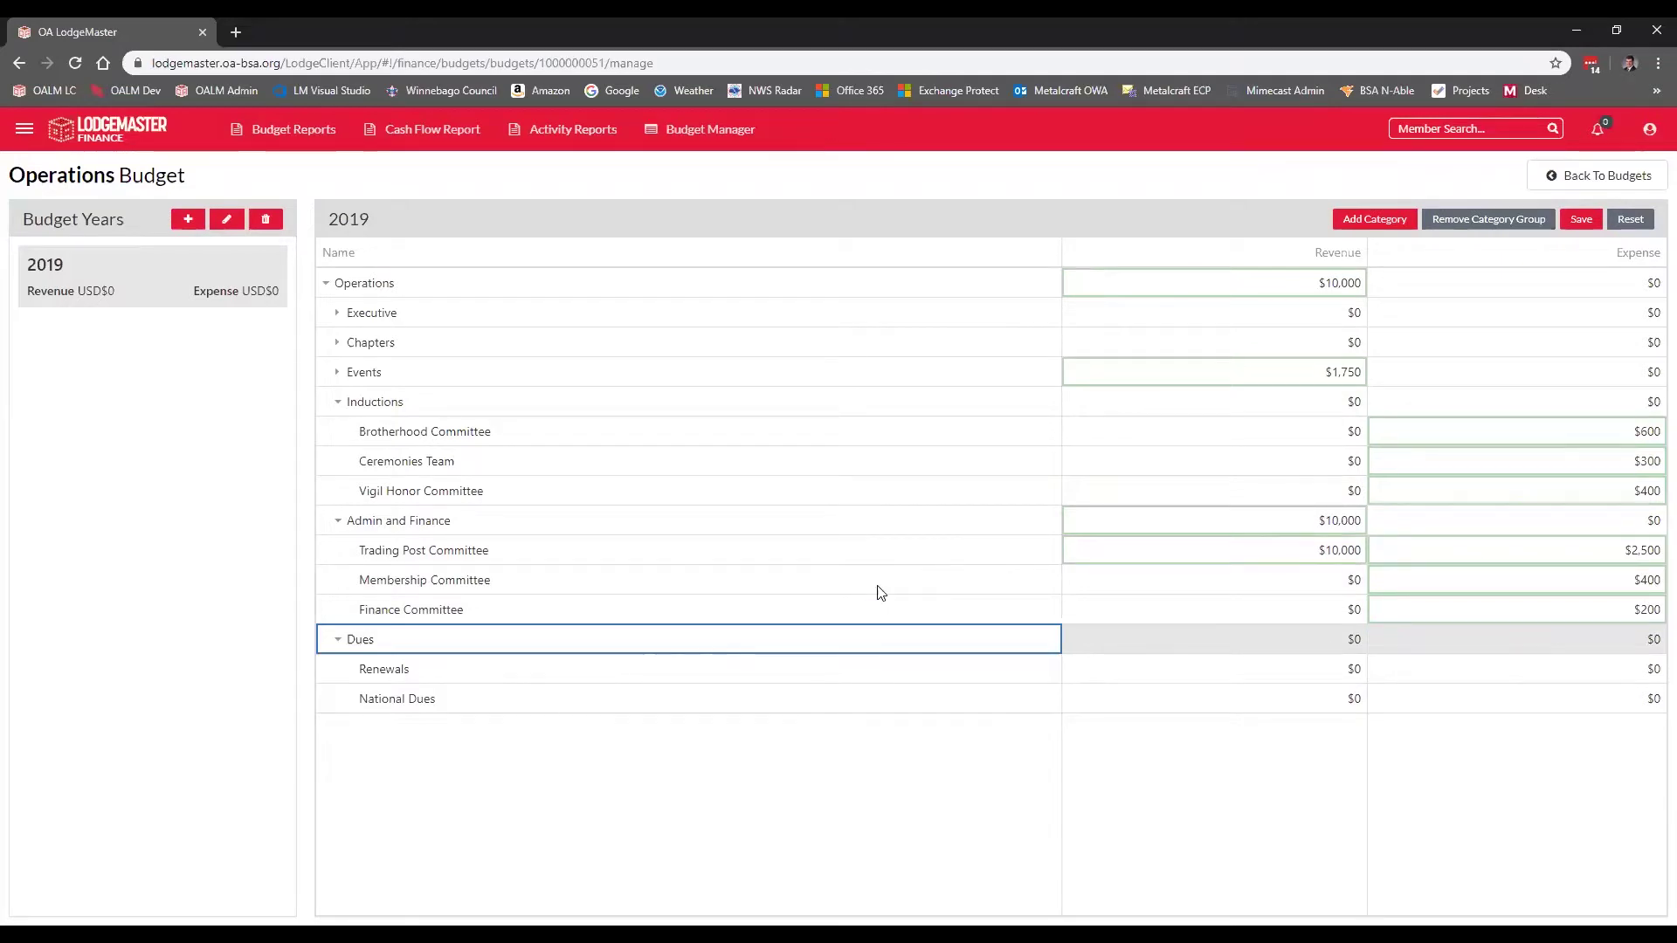
Enter 15,000 as Renewals revenue and 5,000 as the National Dues expense
{"action": "left_click", "coordinate": [1367, 666]}
{"action": "left_click", "coordinate": [1368, 667]}
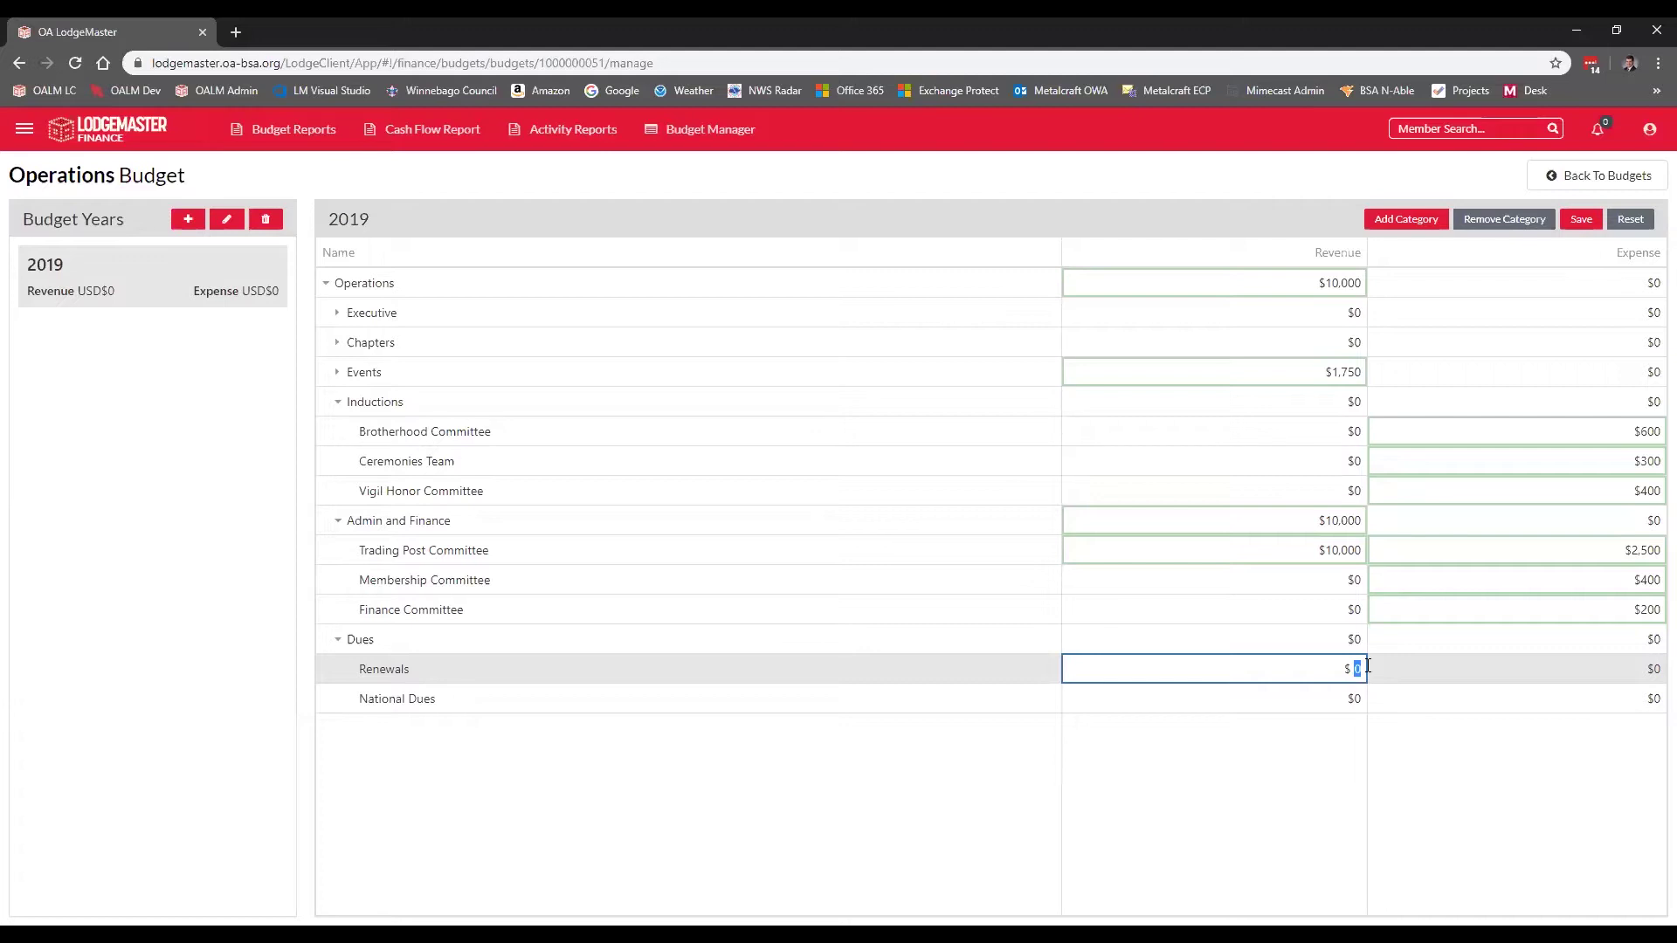
{"action": "type", "text": "50"}
{"action": "key", "text": "Tab"}
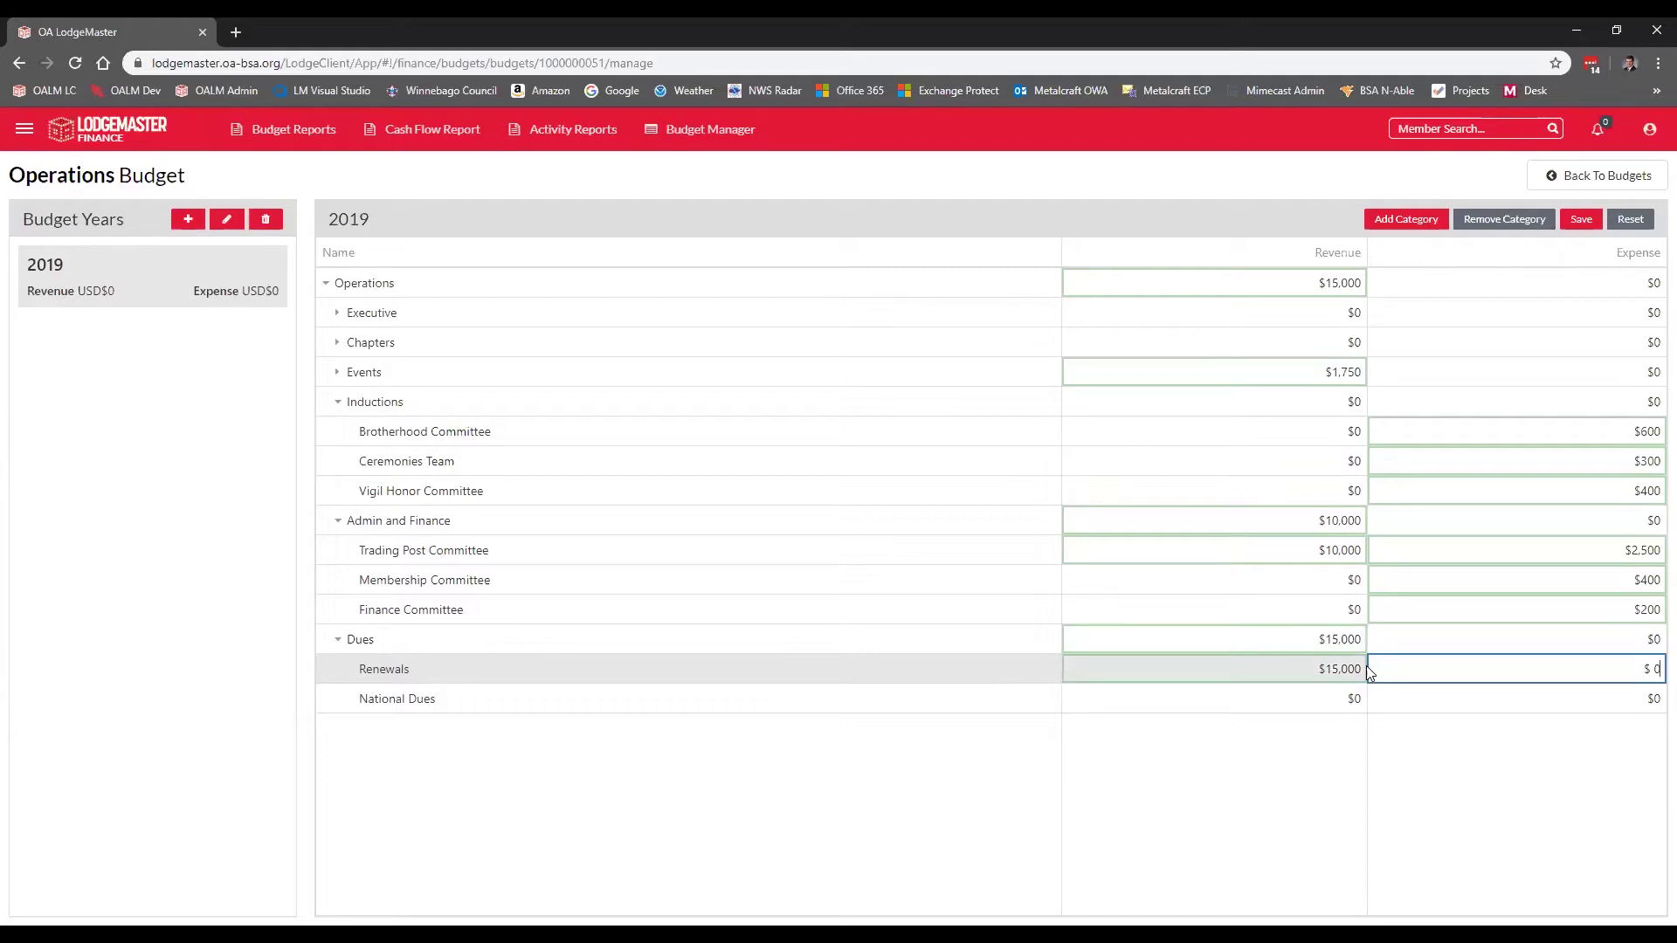
{"action": "key", "text": "Tab"}
{"action": "key", "text": "Tab"}
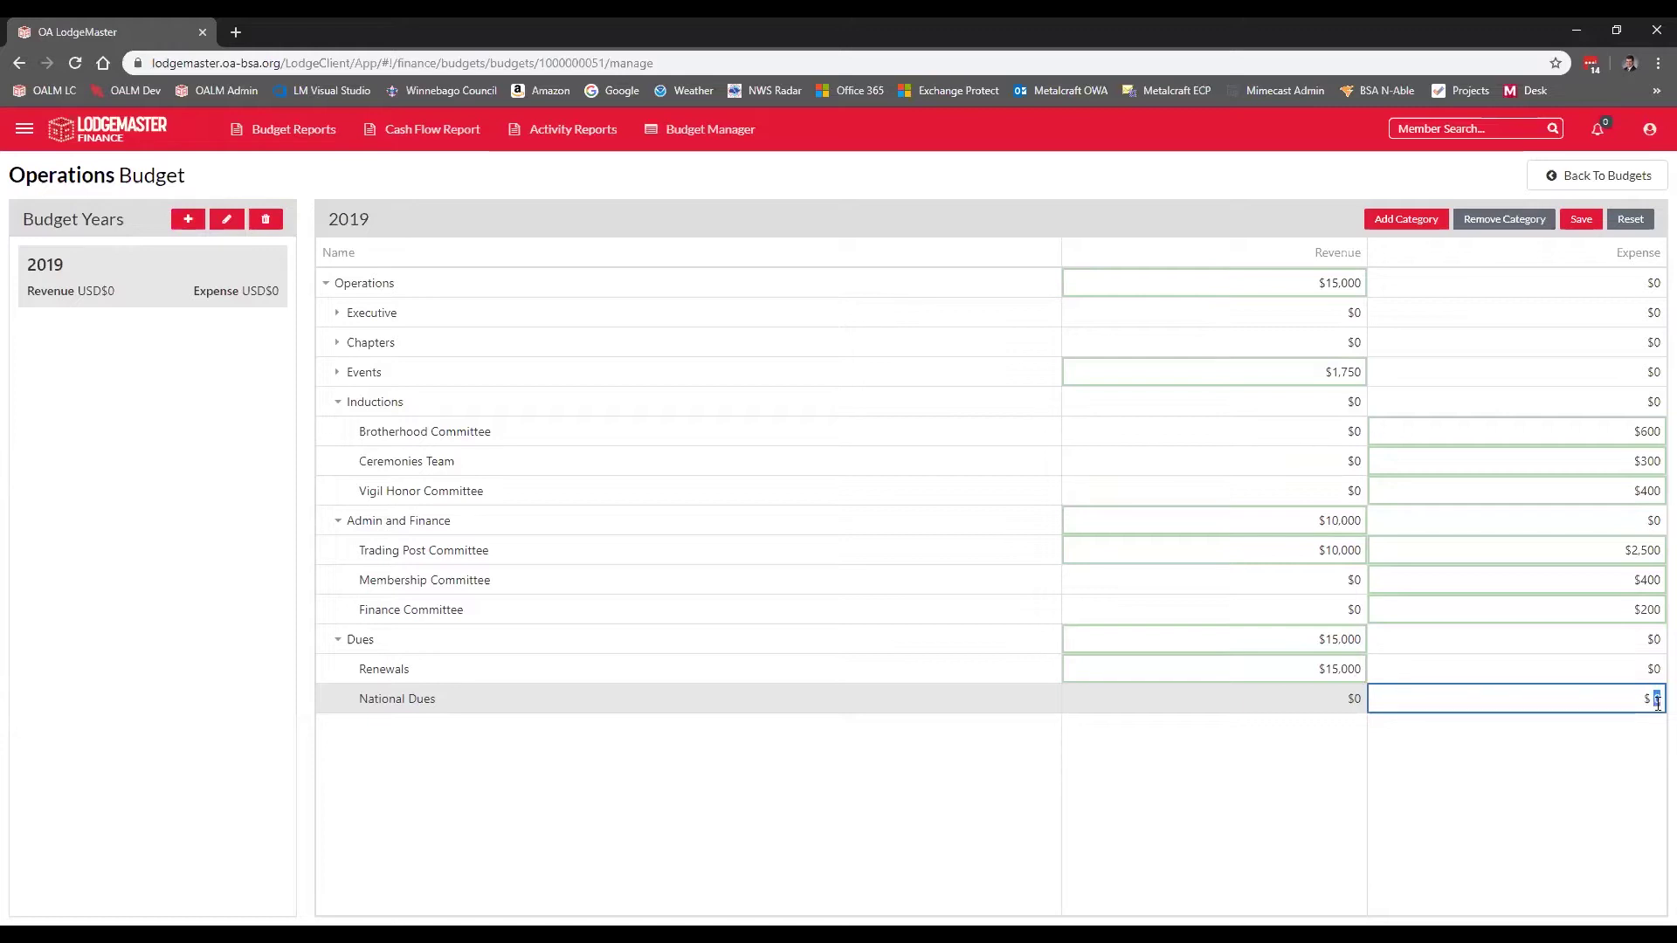
{"action": "type", "text": "5,000"}
{"action": "key", "text": "Return"}
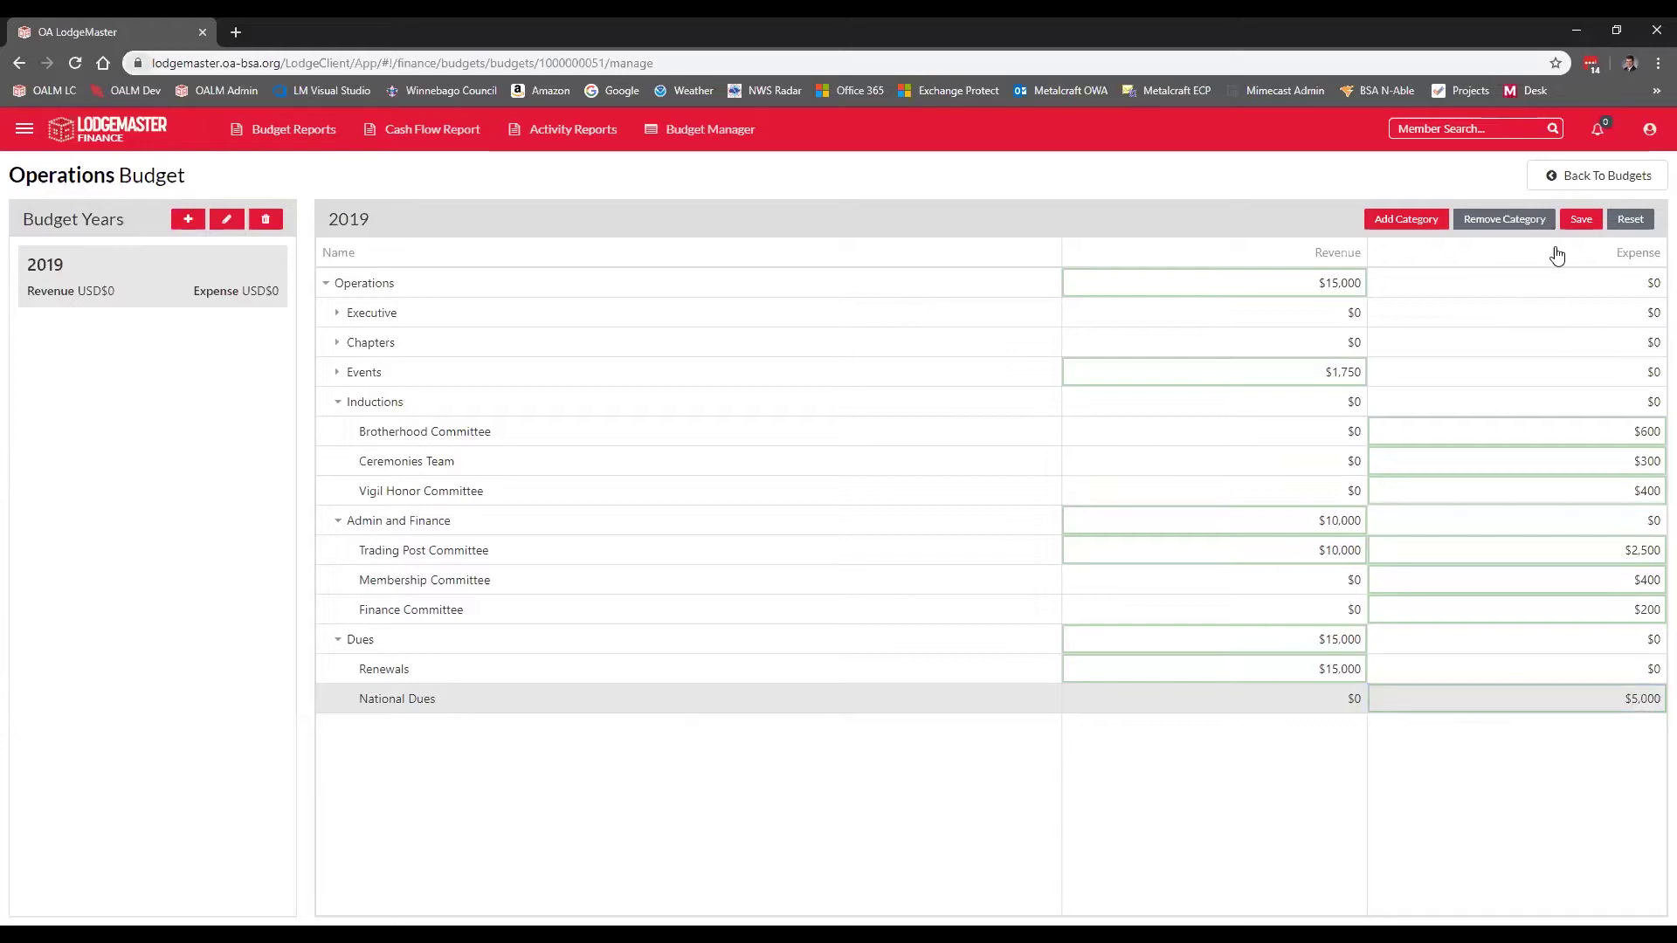
Save the budget, reopen Operations at 2019, and expand Operations and Executive
{"action": "left_click", "coordinate": [1583, 221]}
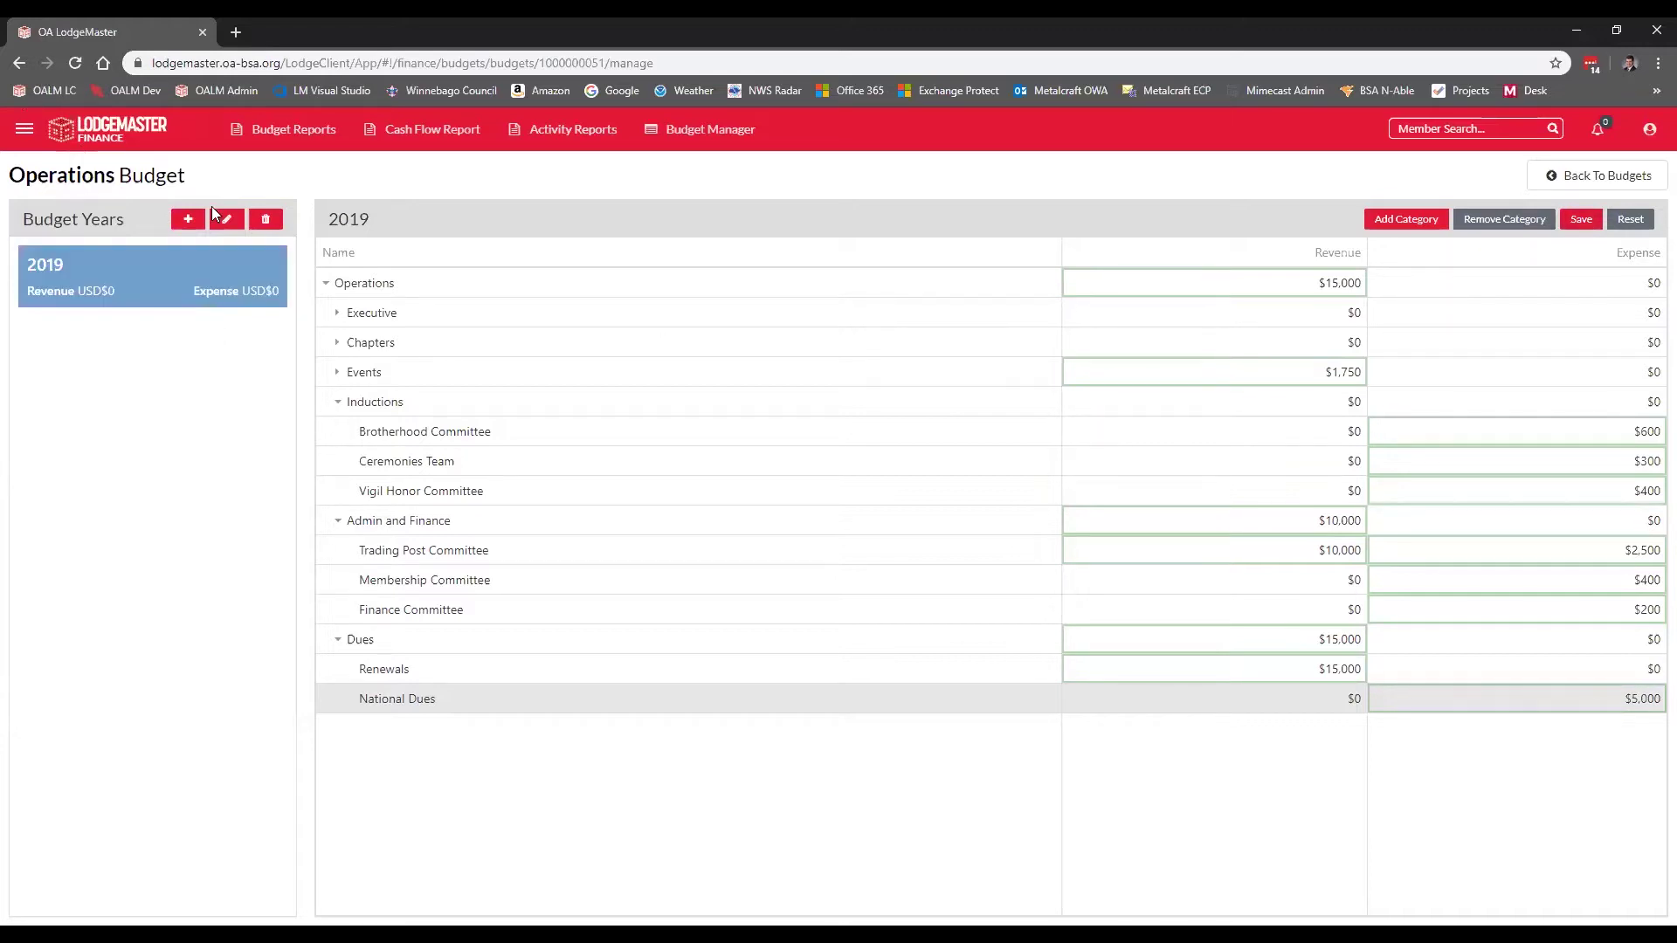
{"action": "left_click", "coordinate": [1576, 180]}
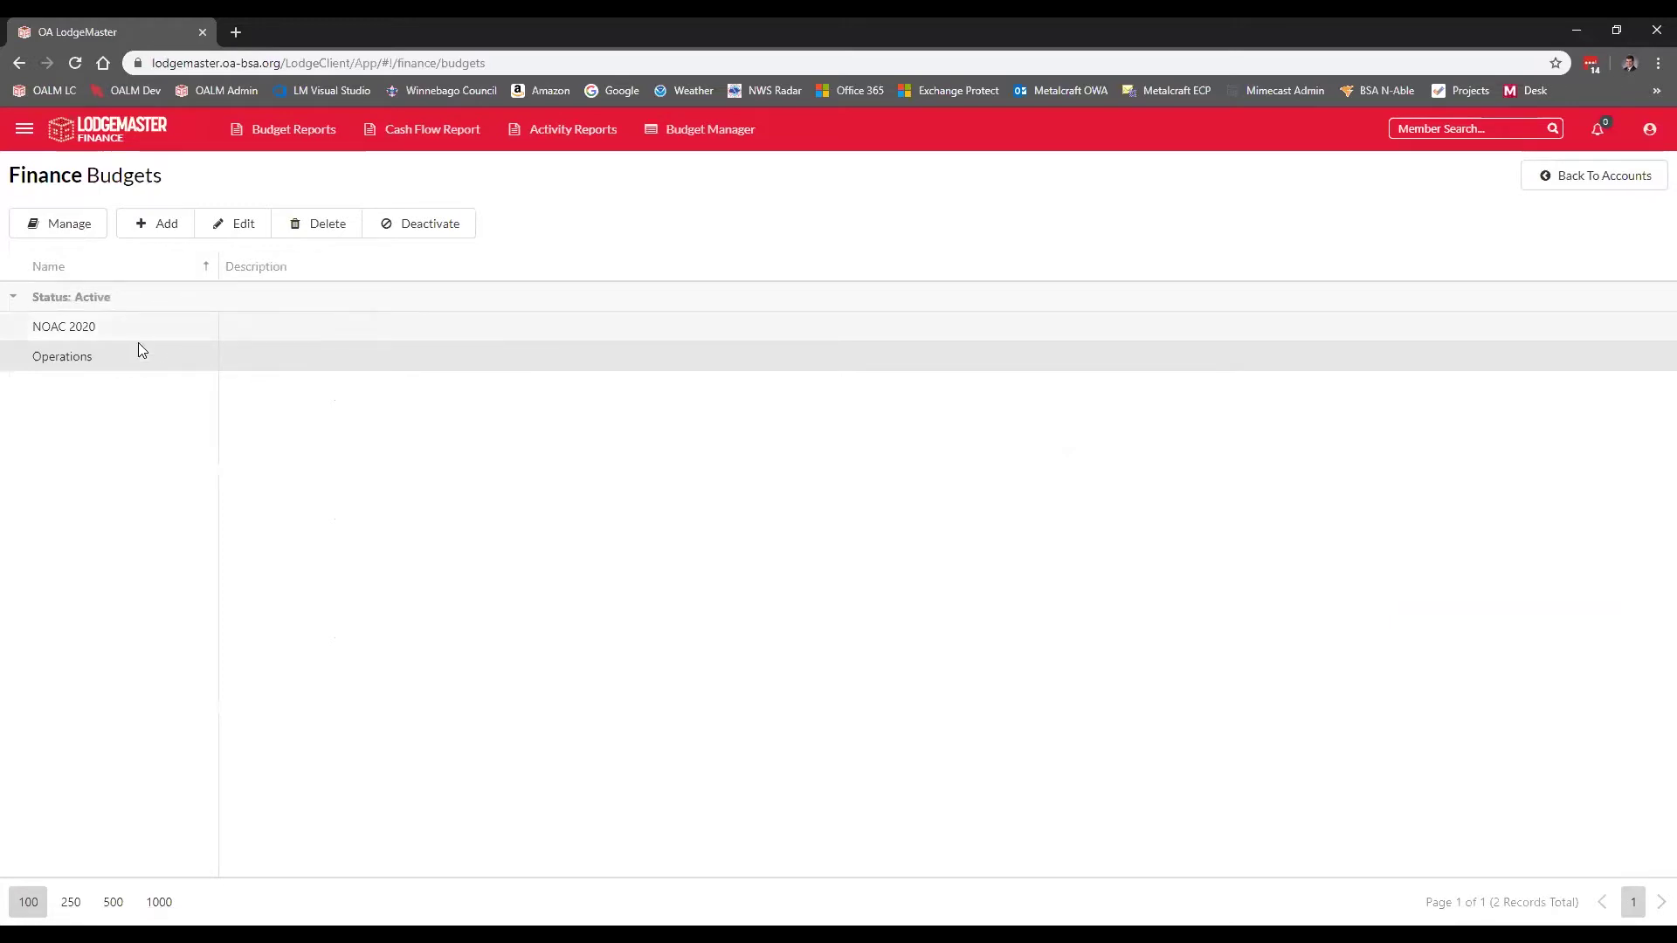
{"action": "left_click", "coordinate": [68, 223]}
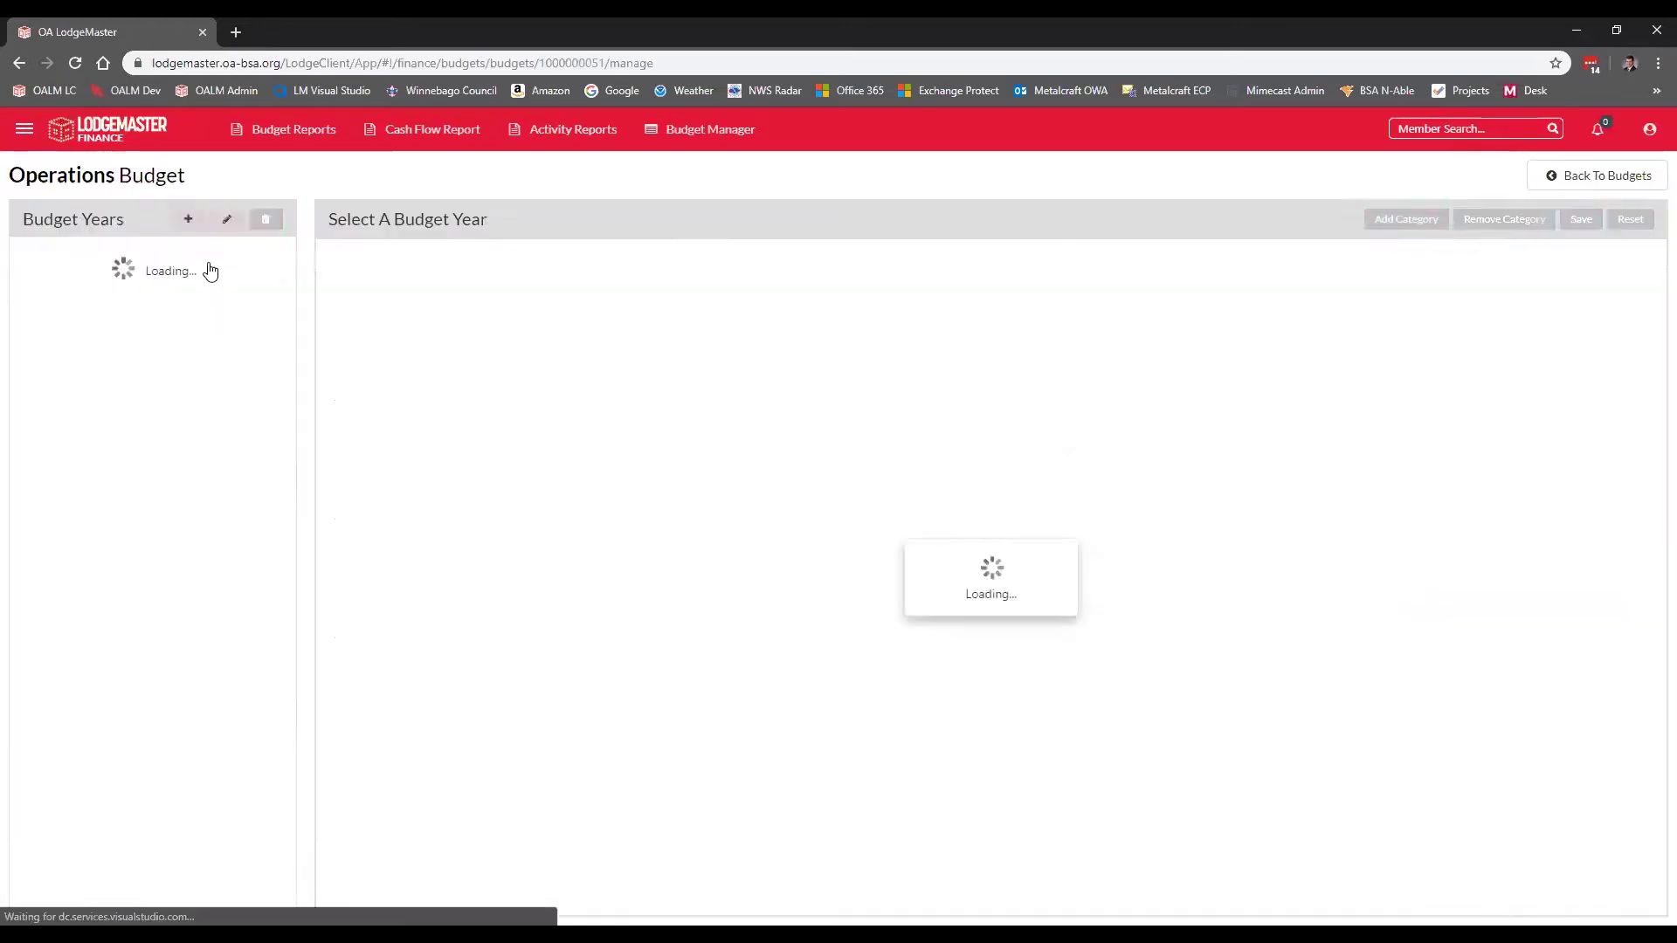
{"action": "left_click", "coordinate": [199, 290]}
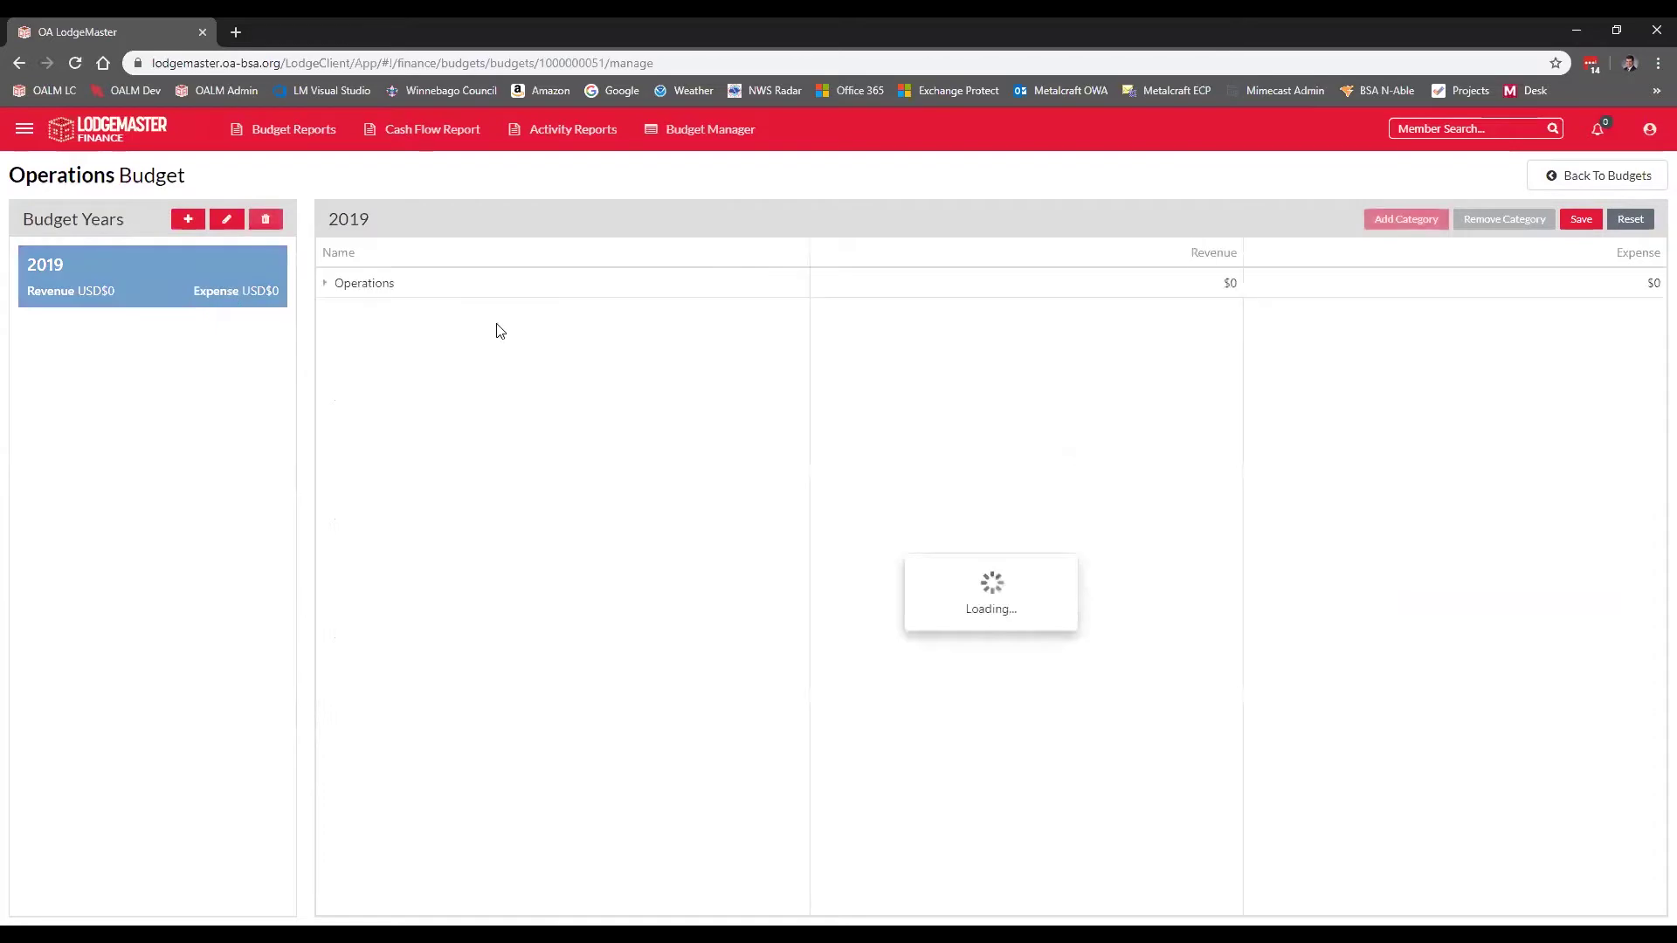
{"action": "left_click", "coordinate": [322, 284]}
{"action": "left_click", "coordinate": [337, 312]}
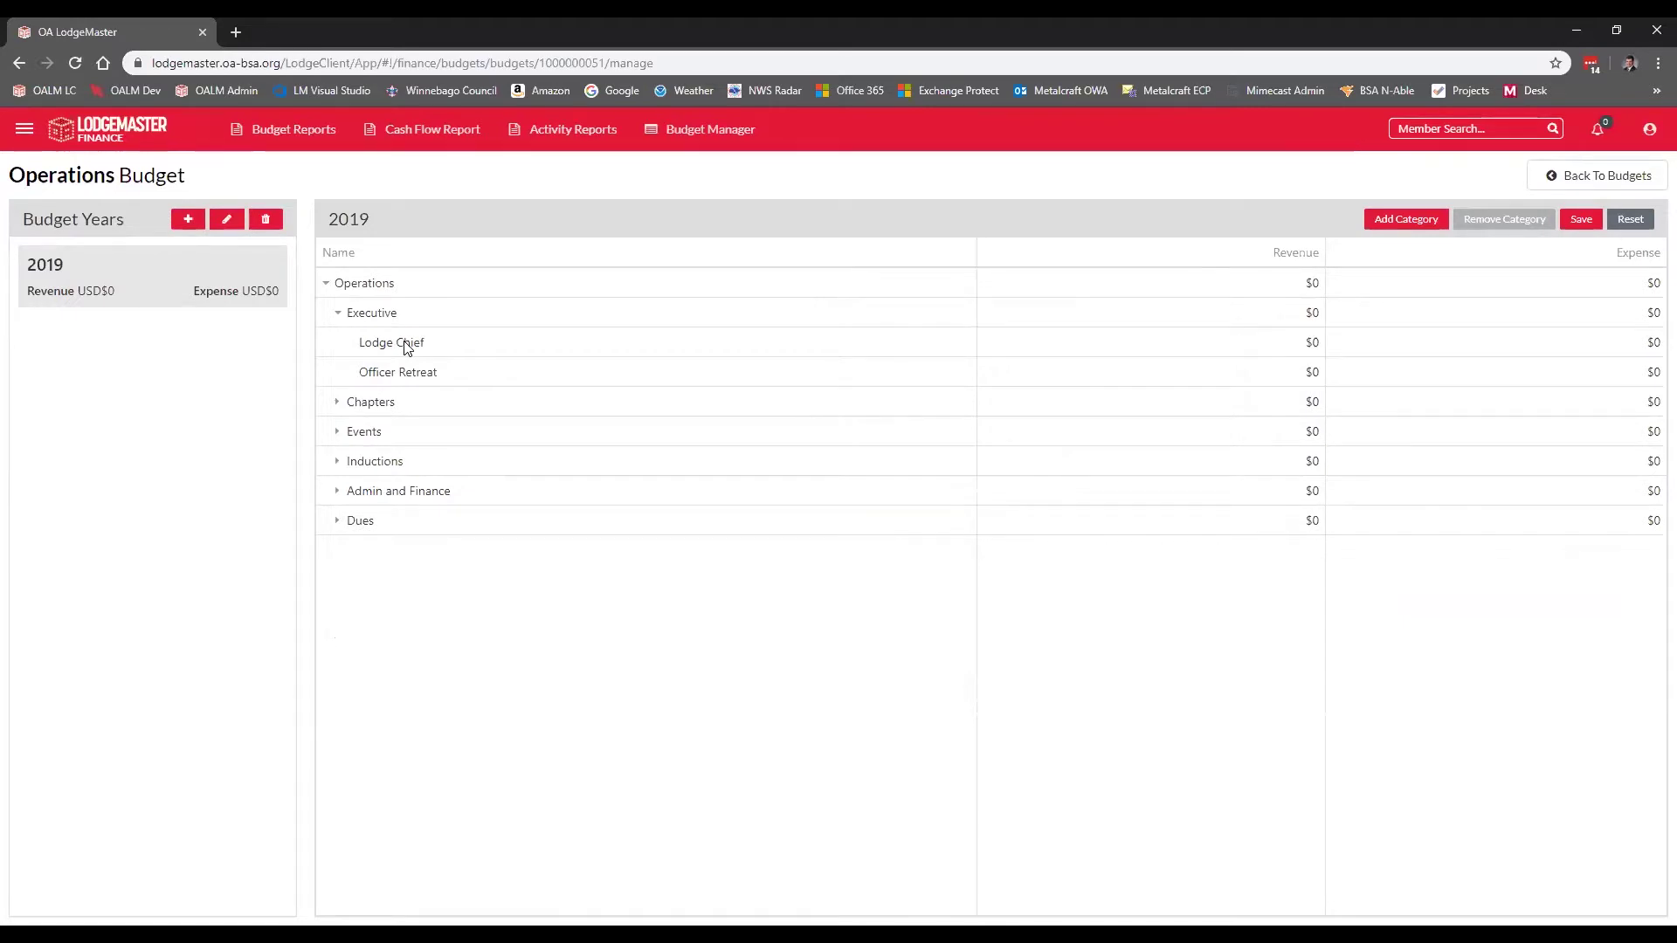
Enter and save a $200 Lodge Chief expense and a $500 Officer Retreat expense
{"action": "left_click", "coordinate": [506, 351]}
{"action": "left_click", "coordinate": [1327, 342]}
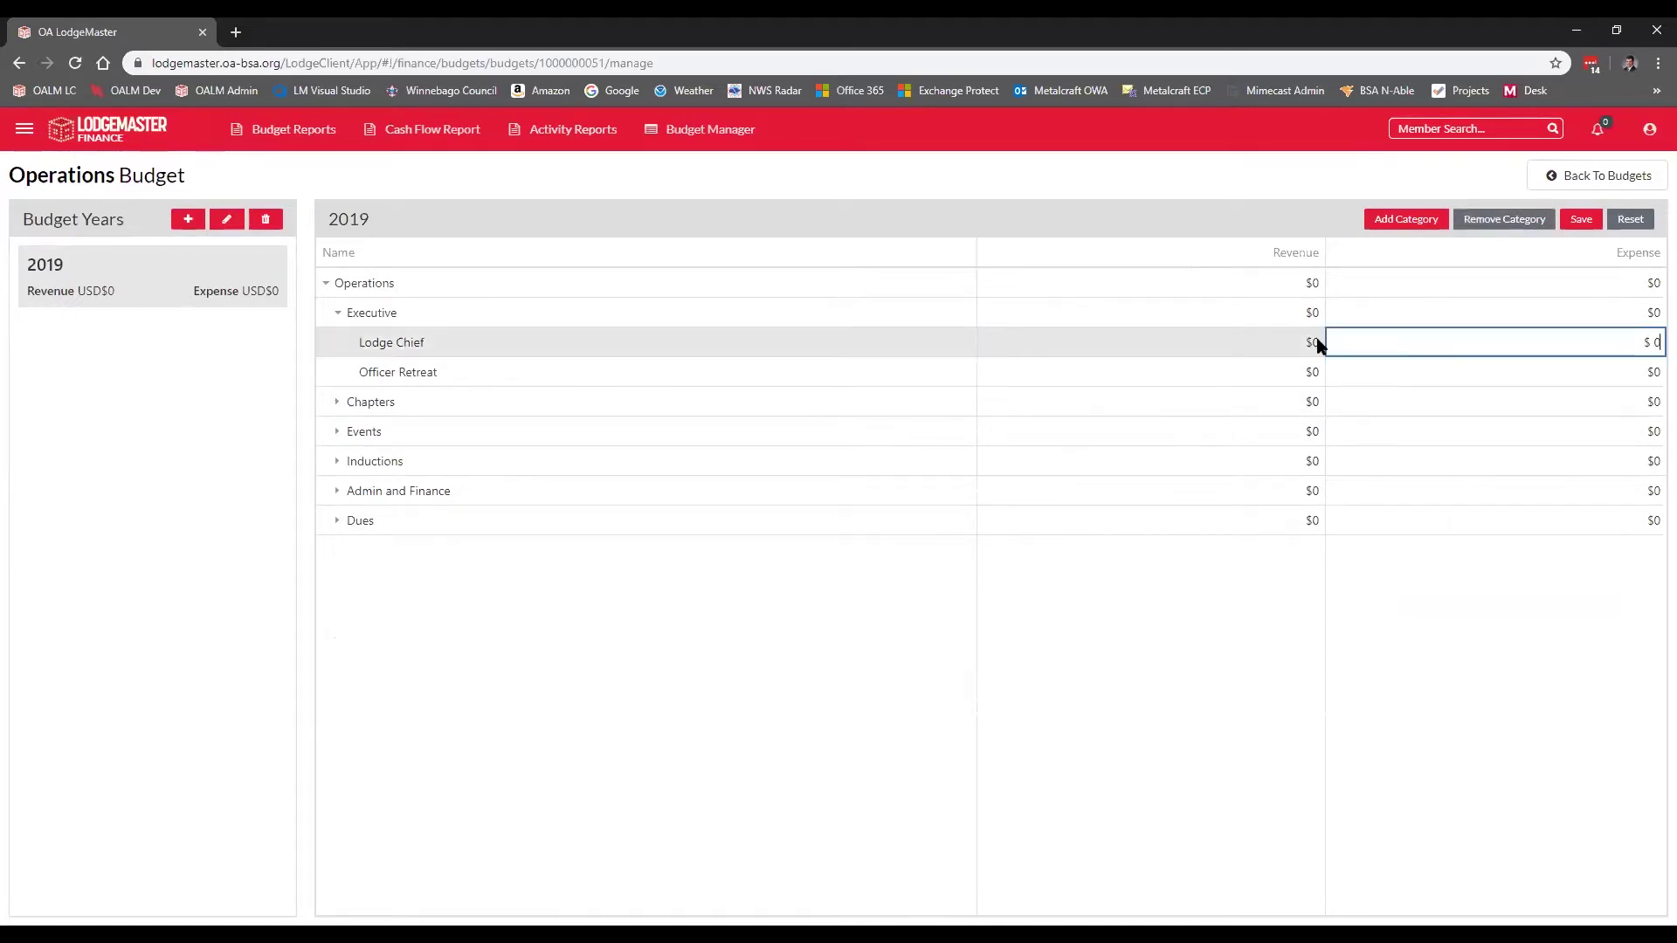
{"action": "left_click", "coordinate": [1319, 341]}
{"action": "left_click", "coordinate": [1649, 341]}
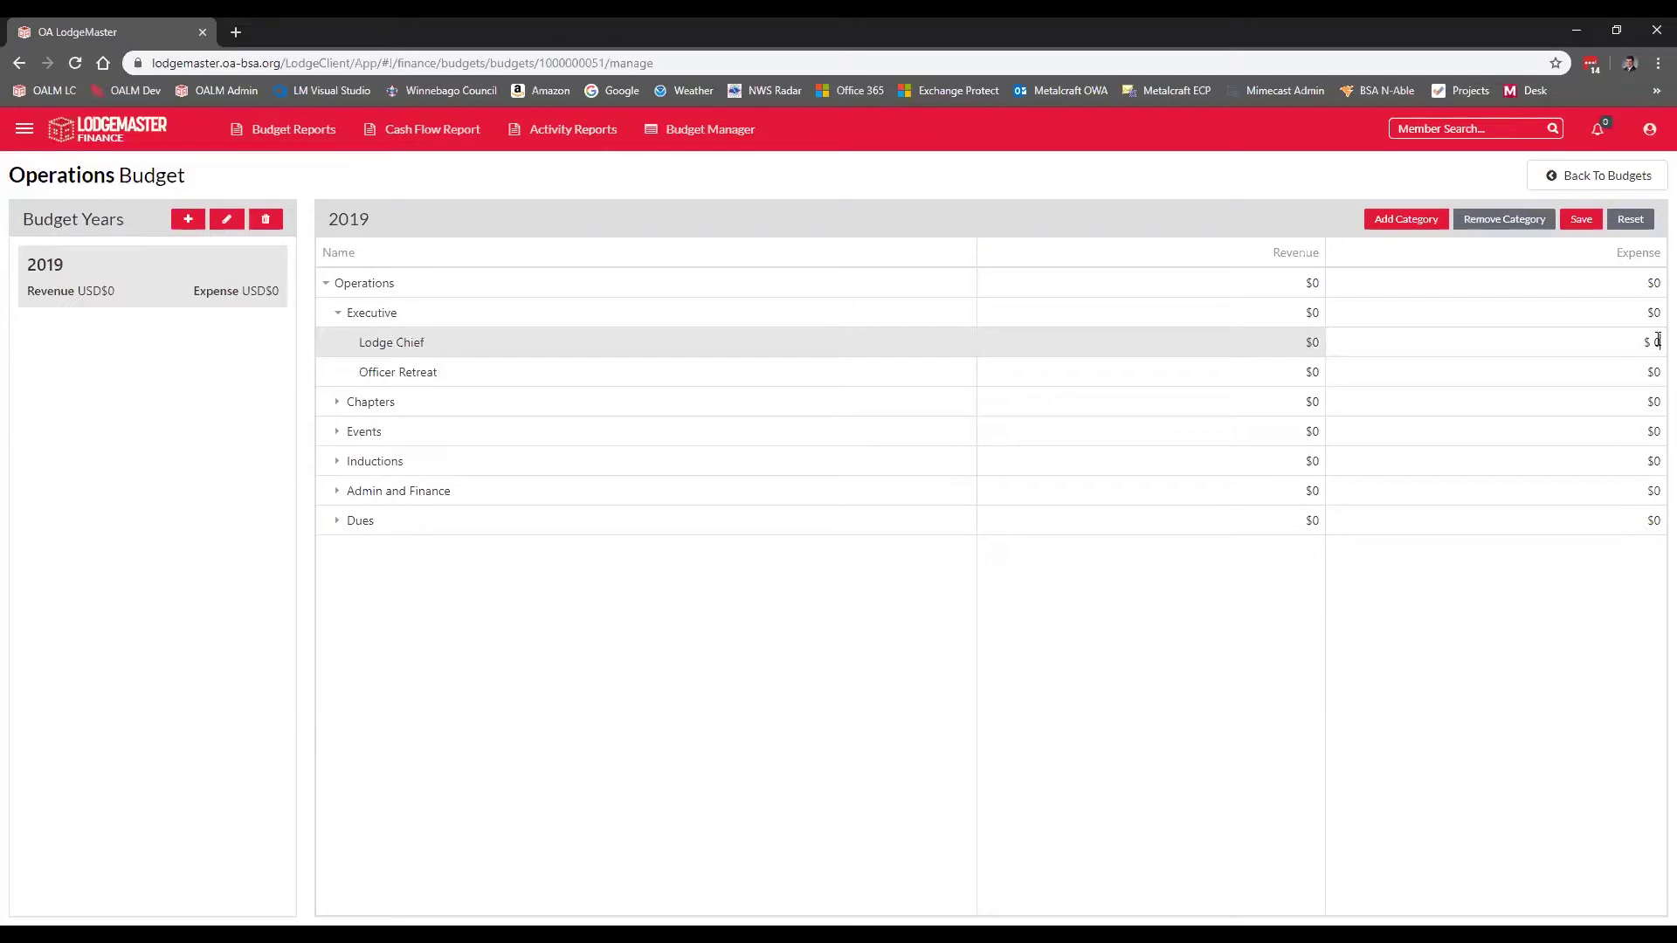
{"action": "type", "text": "200"}
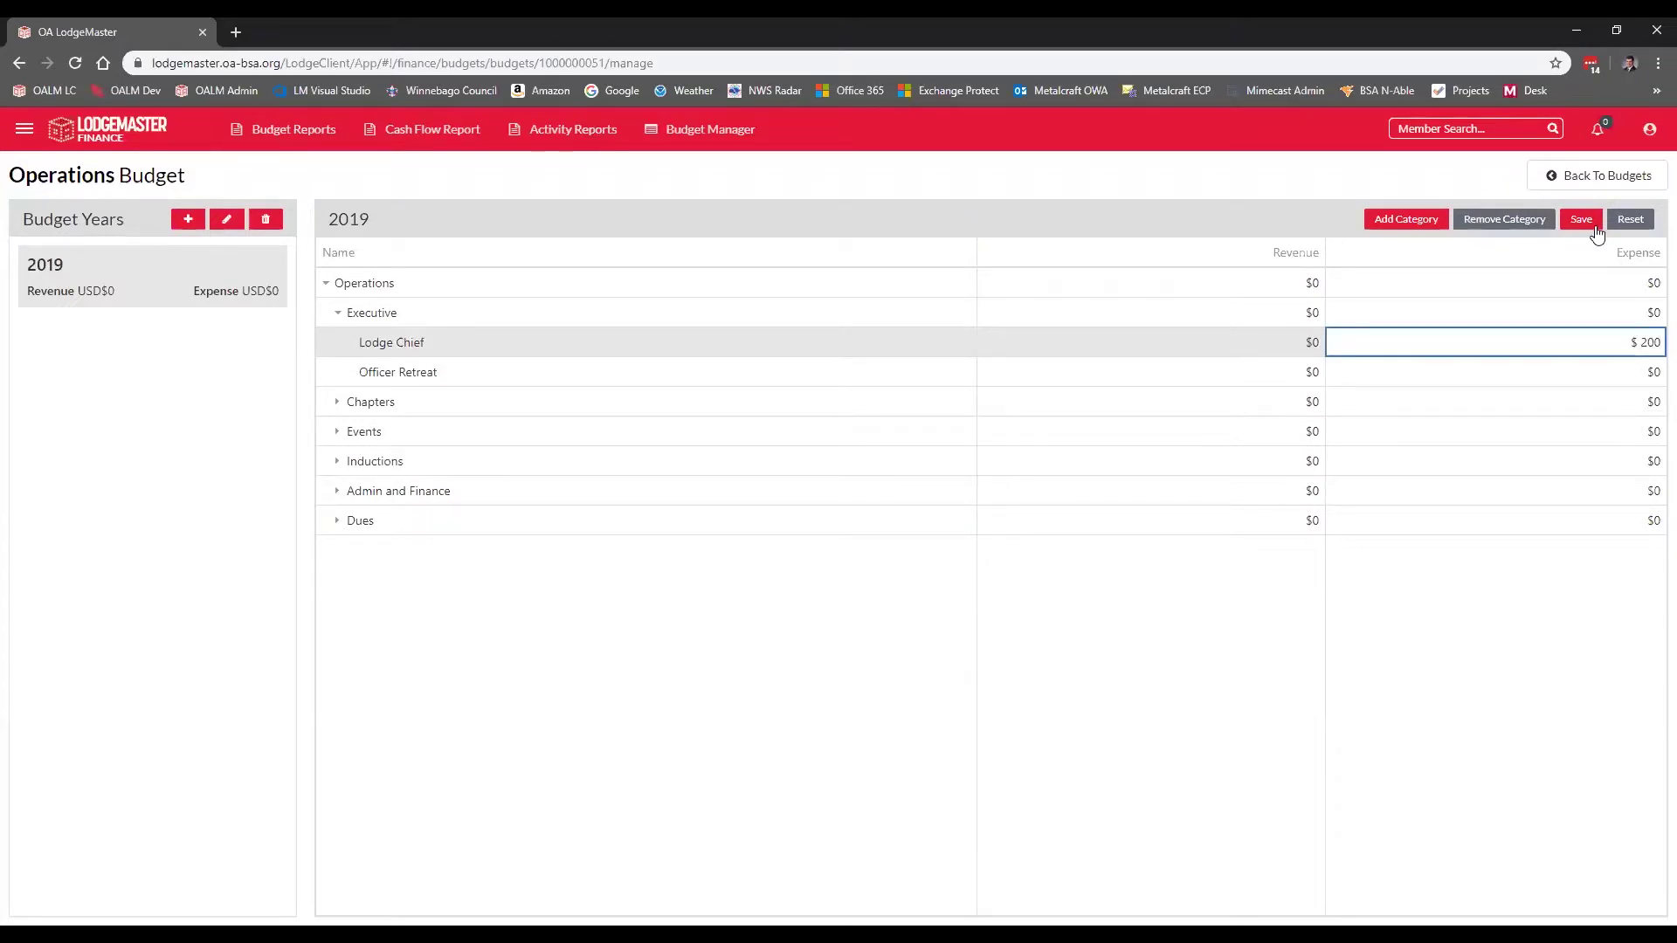
{"action": "left_click", "coordinate": [1581, 219]}
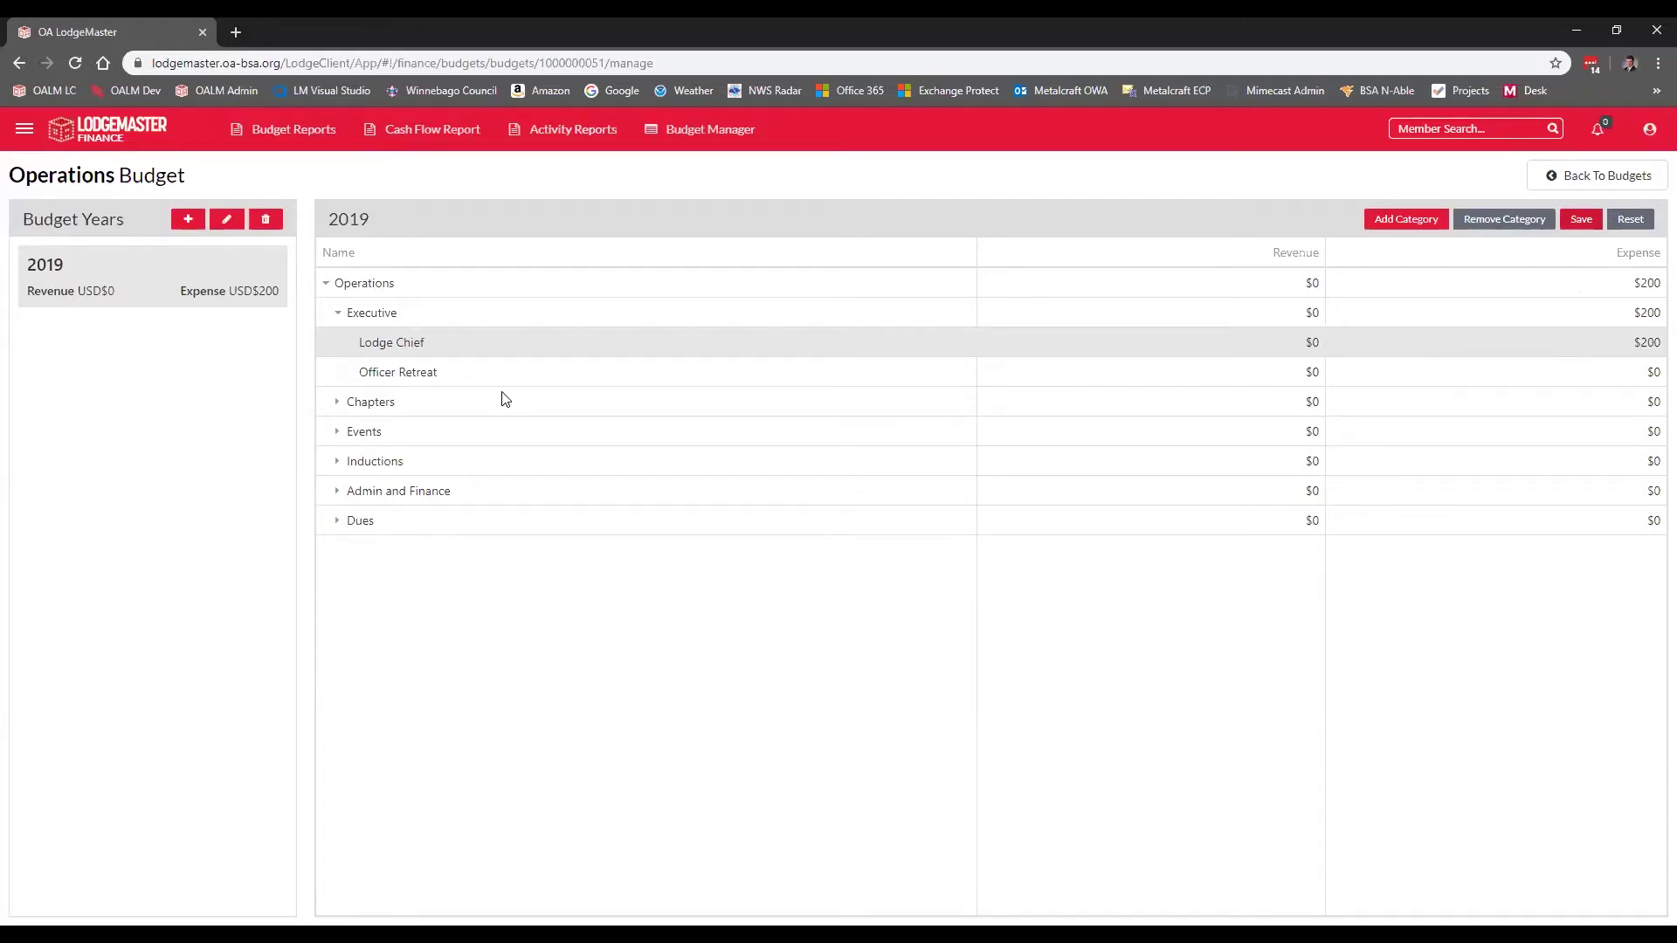
{"action": "left_click", "coordinate": [1655, 372]}
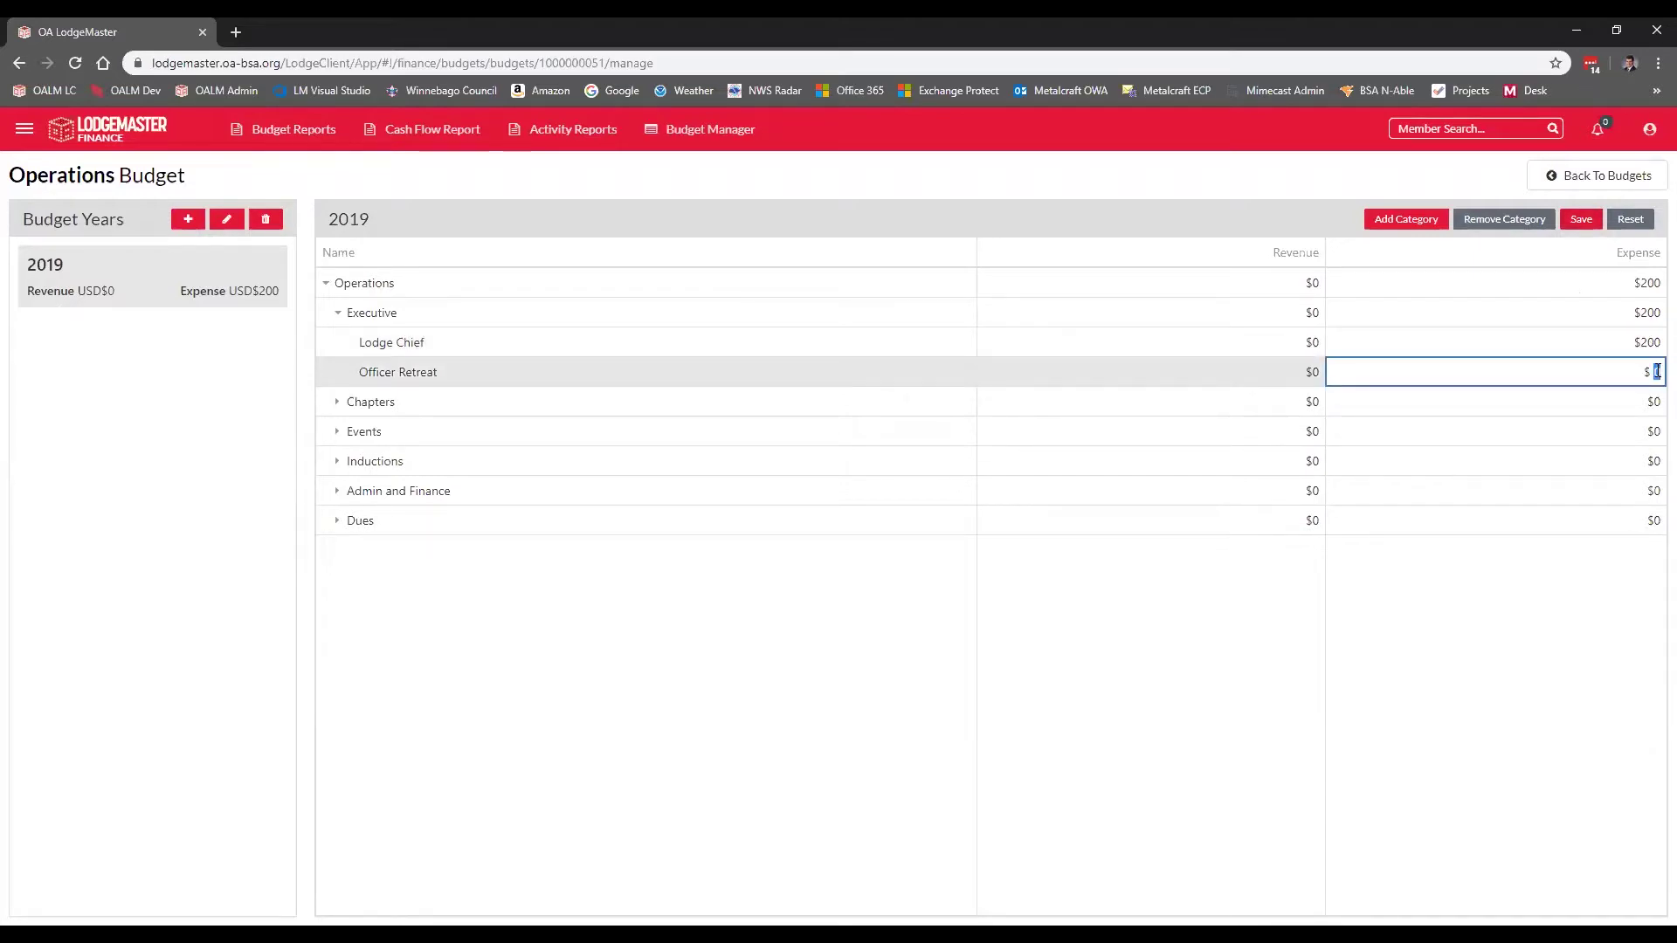
{"action": "left_click", "coordinate": [1583, 223]}
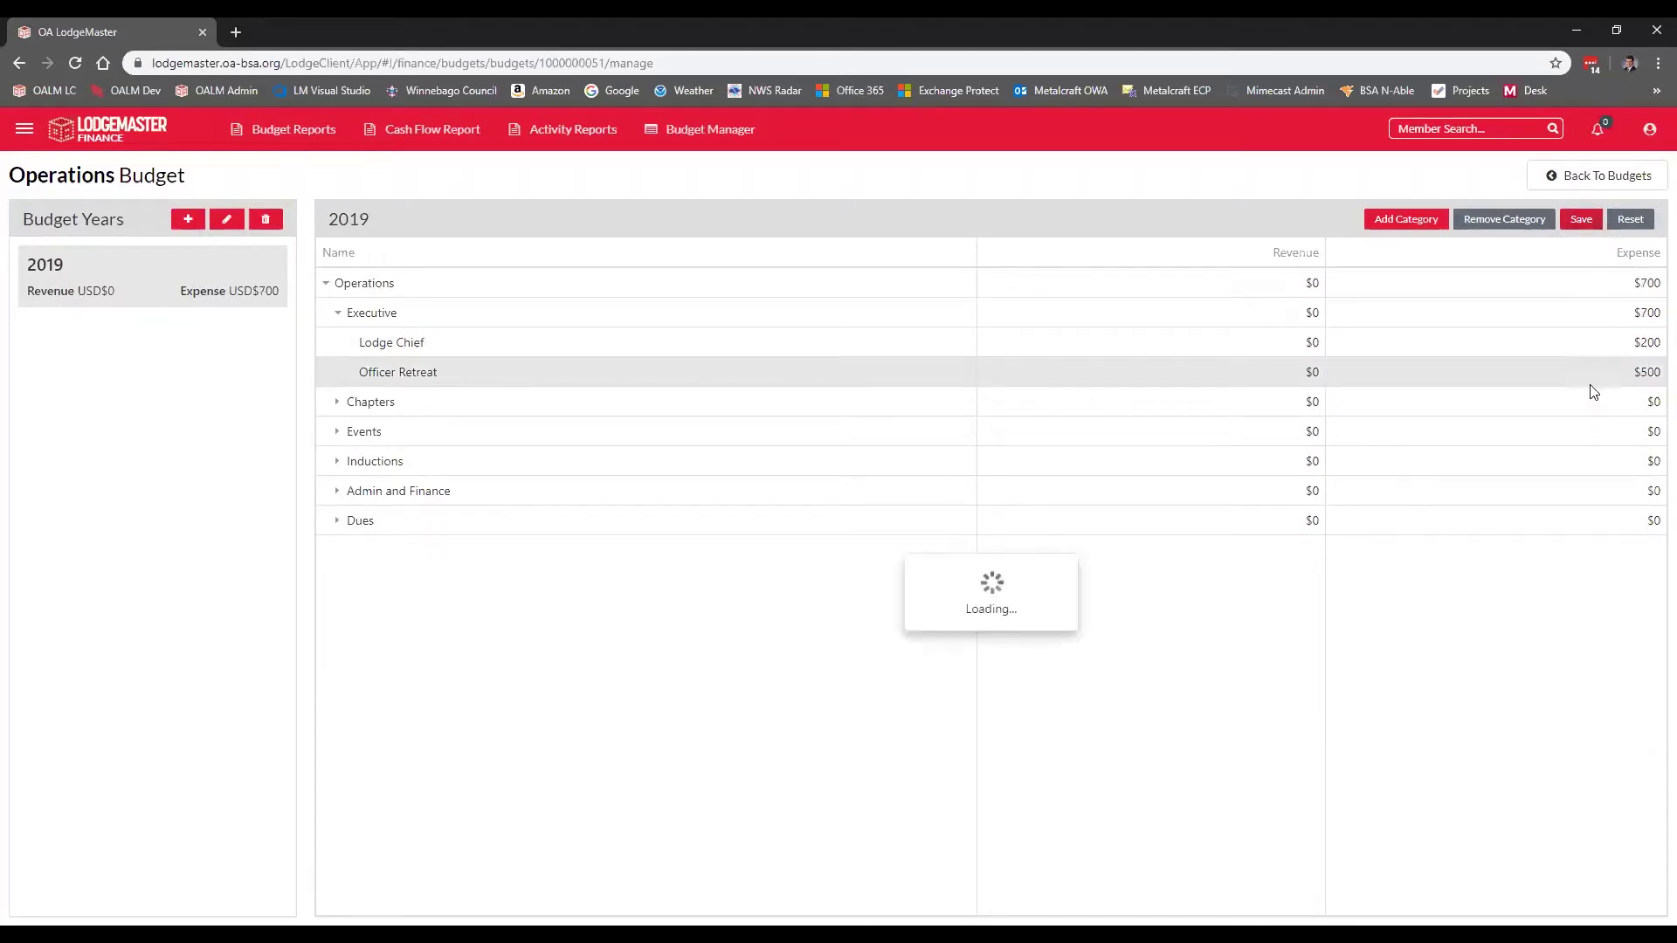
Set $250 expenses for the three chapters, save, and collapse Chapters and Executive
{"action": "left_click", "coordinate": [336, 403]}
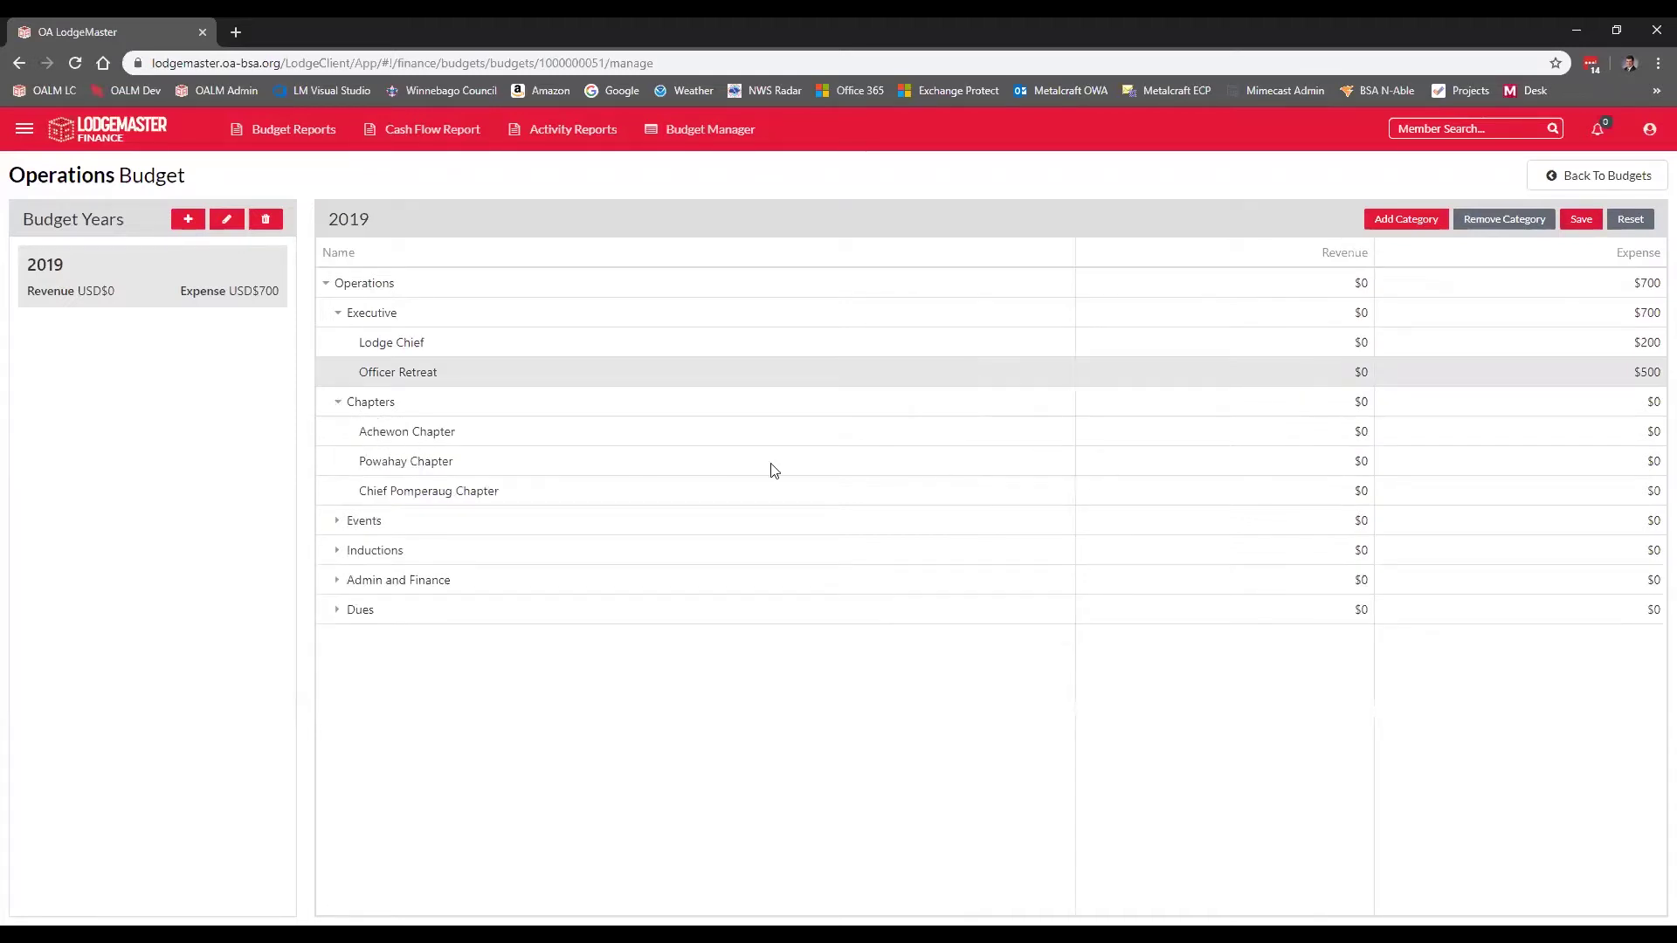
{"action": "left_click", "coordinate": [1656, 432]}
{"action": "type", "text": "250"}
{"action": "key", "text": "Tab"}
{"action": "key", "text": "Tab"}
{"action": "key", "text": "Tab"}
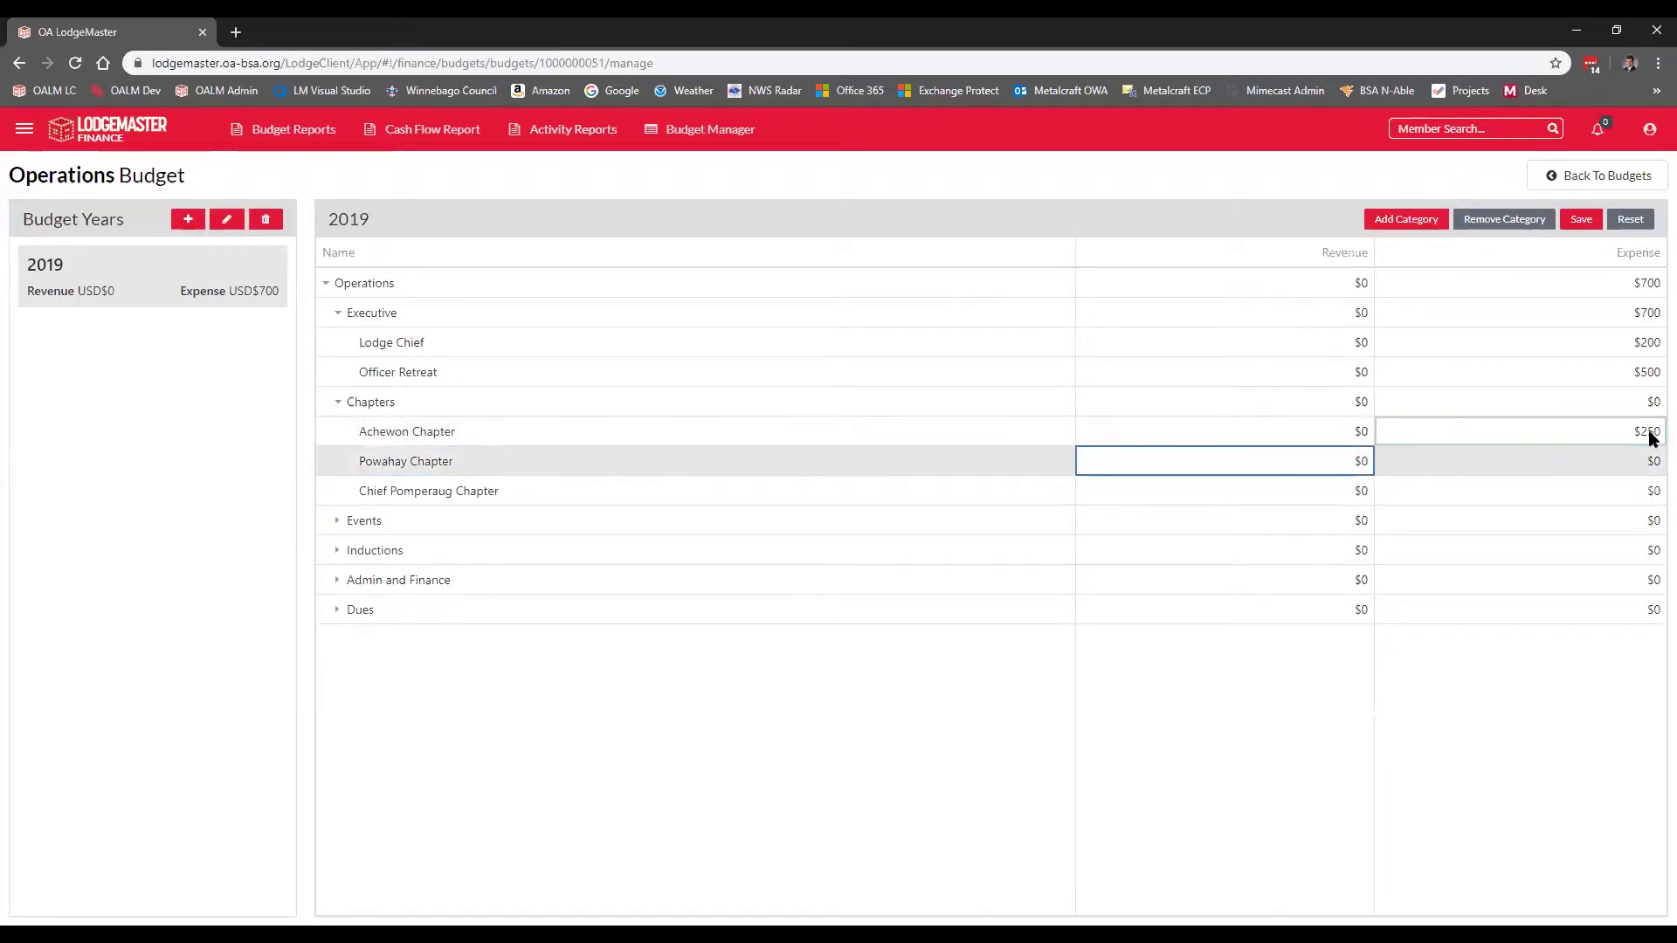
{"action": "left_click", "coordinate": [1657, 460]}
{"action": "type", "text": "250"}
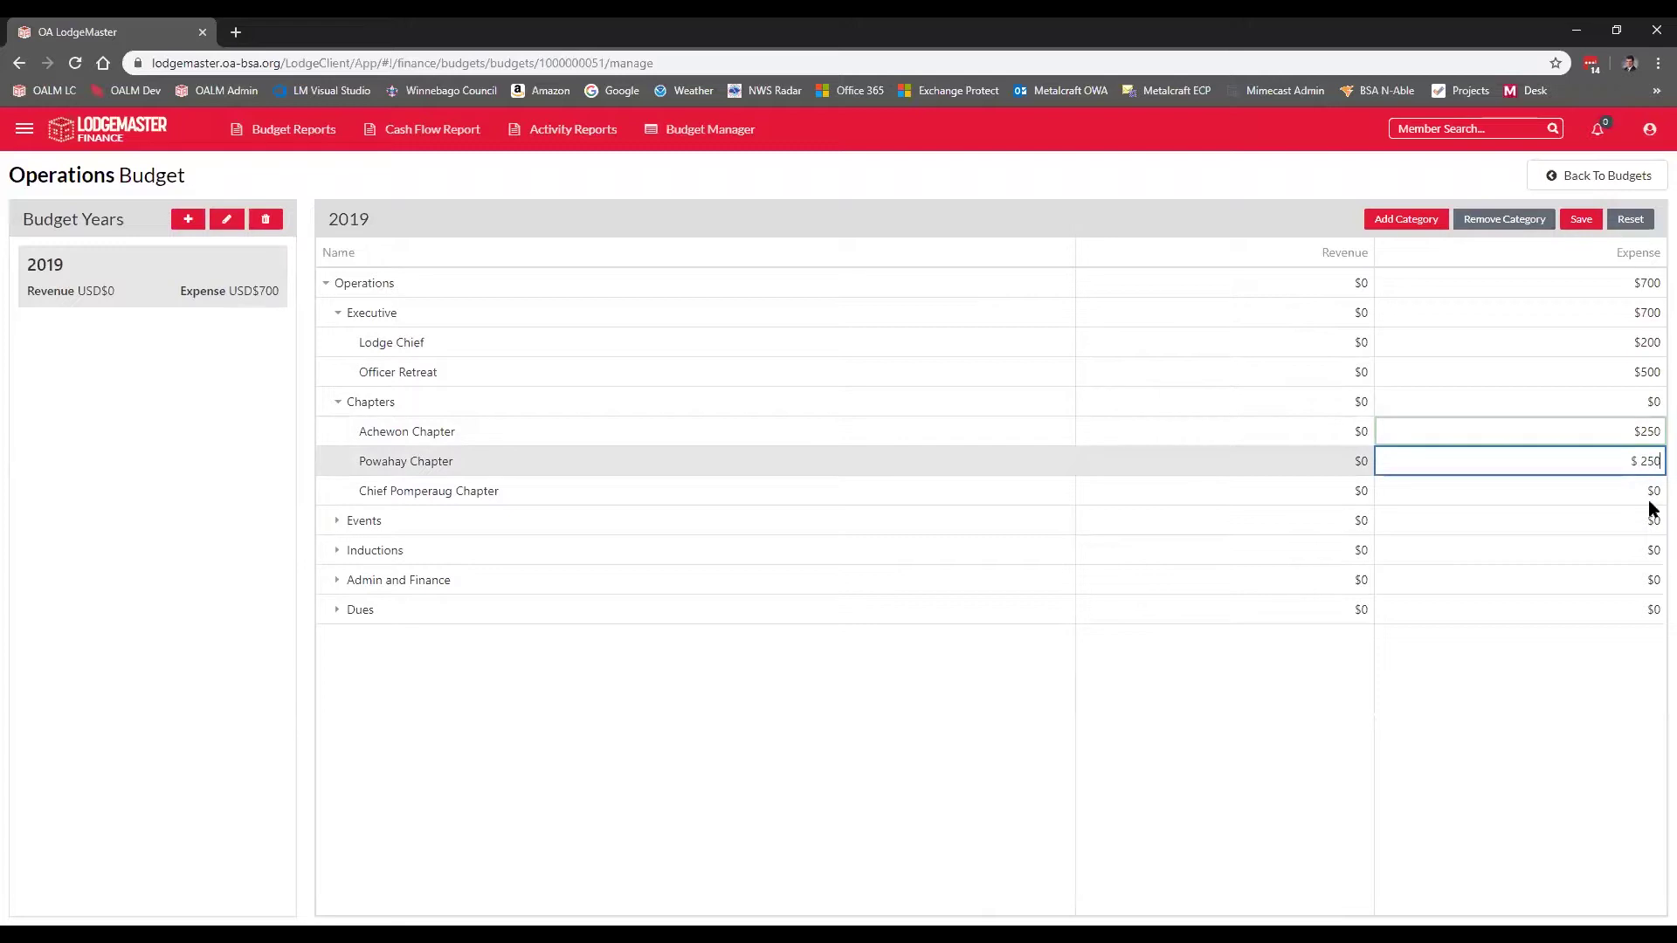
{"action": "left_click", "coordinate": [1657, 490]}
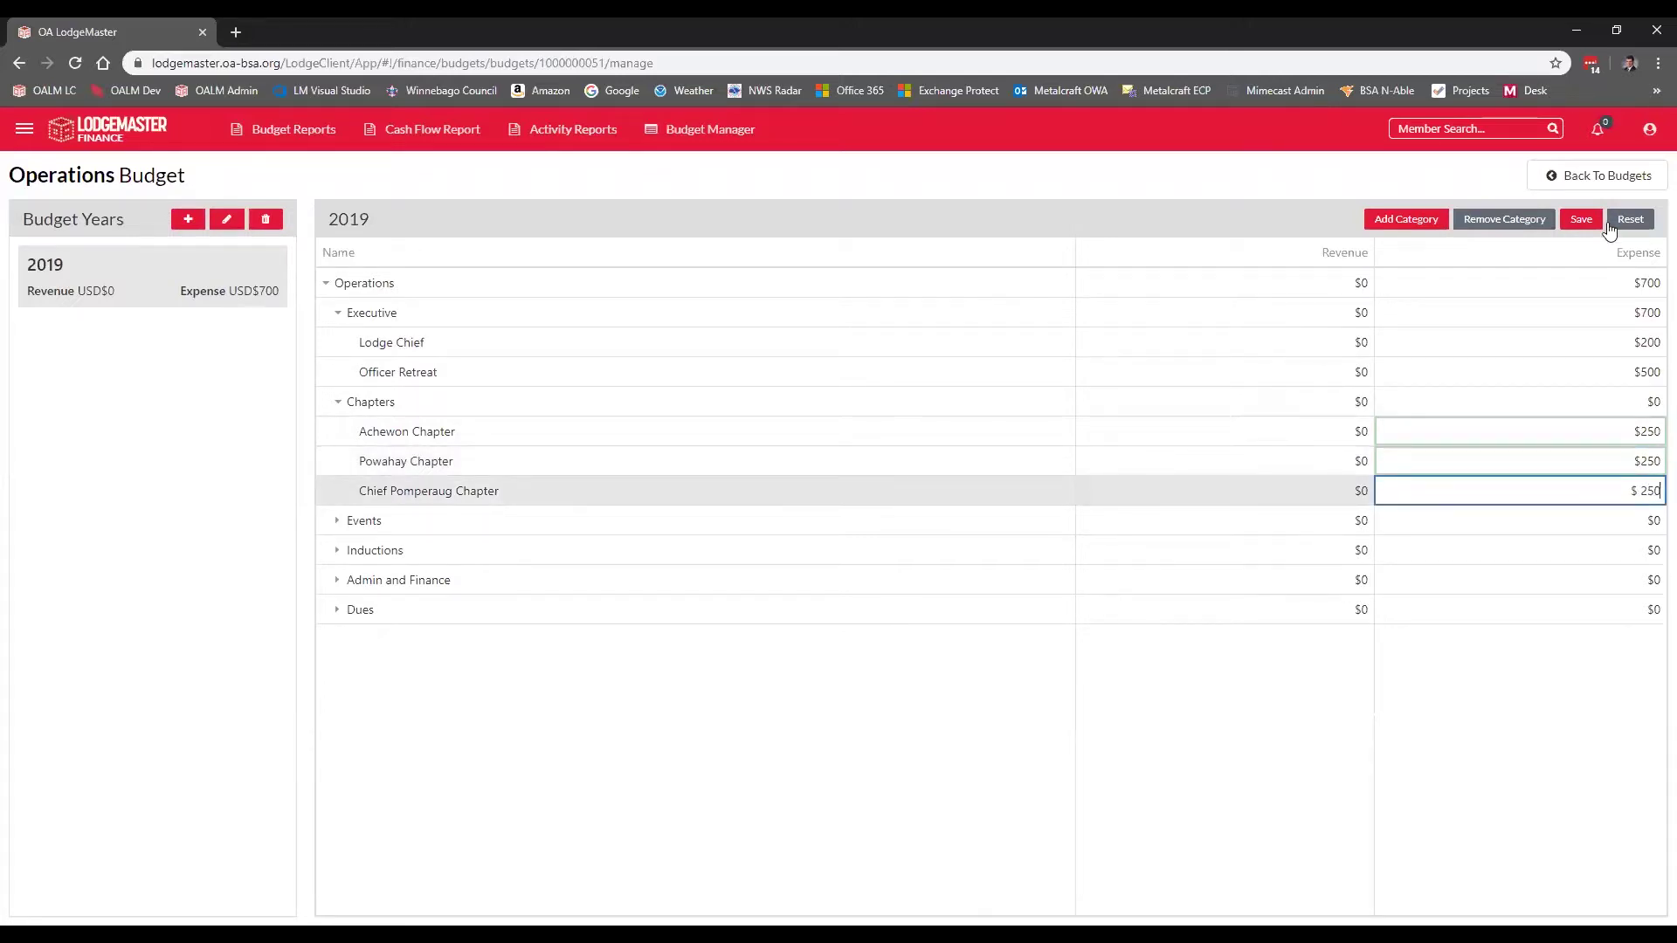
{"action": "left_click", "coordinate": [1582, 220]}
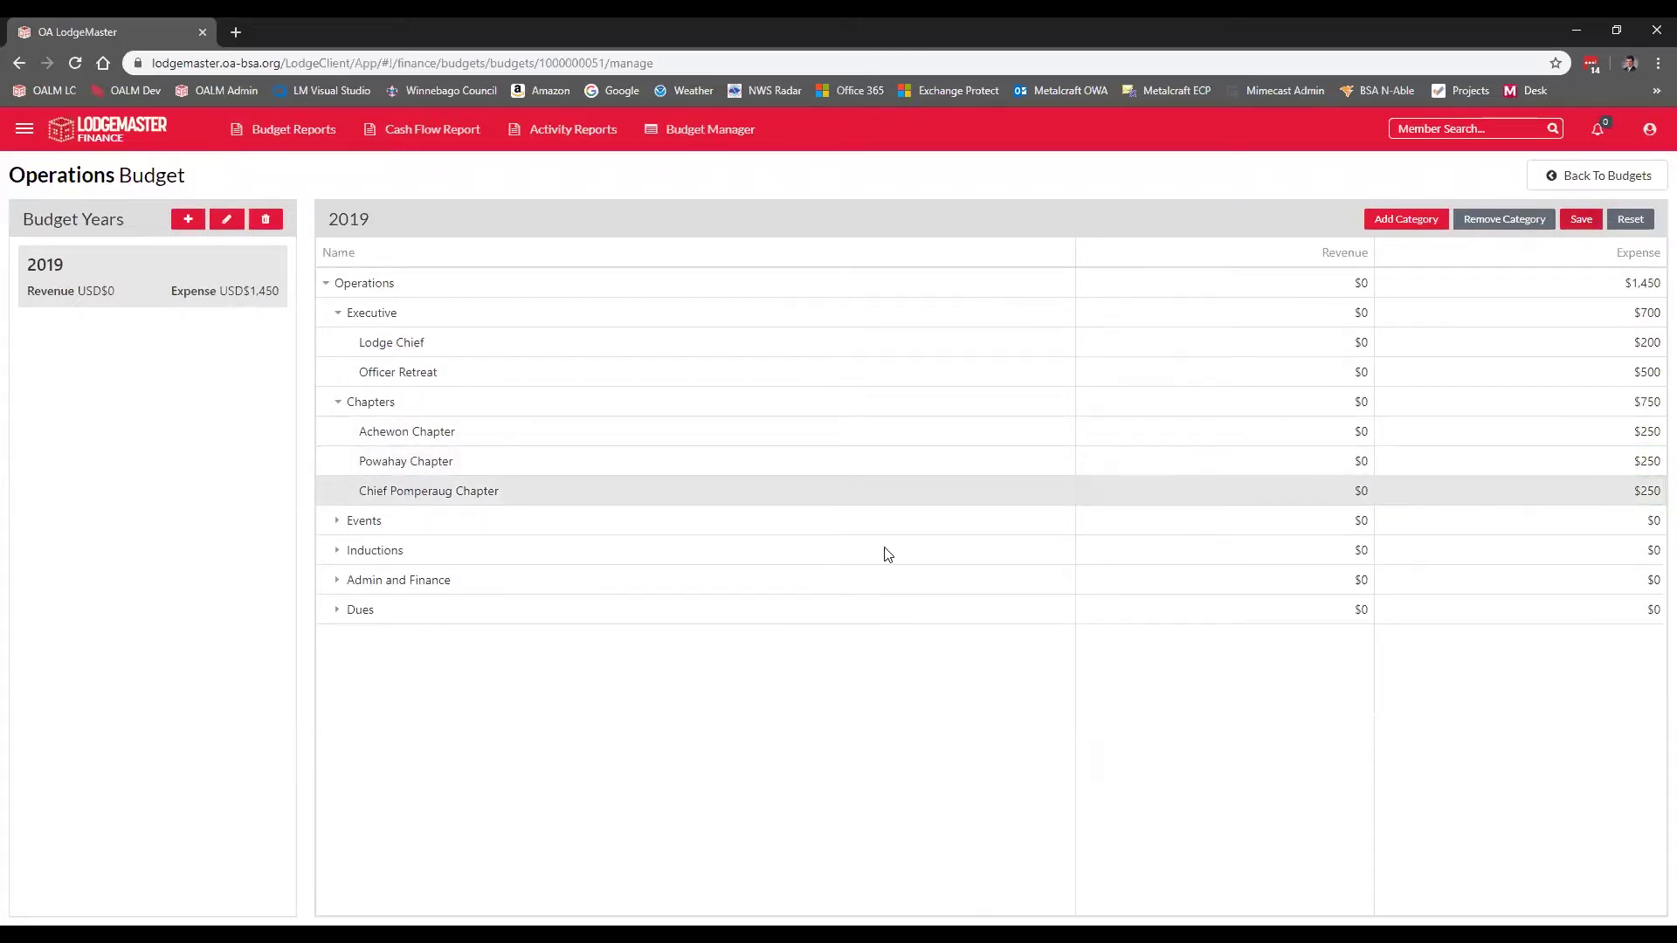
{"action": "left_click", "coordinate": [337, 402]}
{"action": "left_click", "coordinate": [337, 313]}
Budget Vigil Induction Weekend at $500 expense and Winter Banquet at $2,500 revenue / $1,750 expense, and save
{"action": "left_click", "coordinate": [1637, 282]}
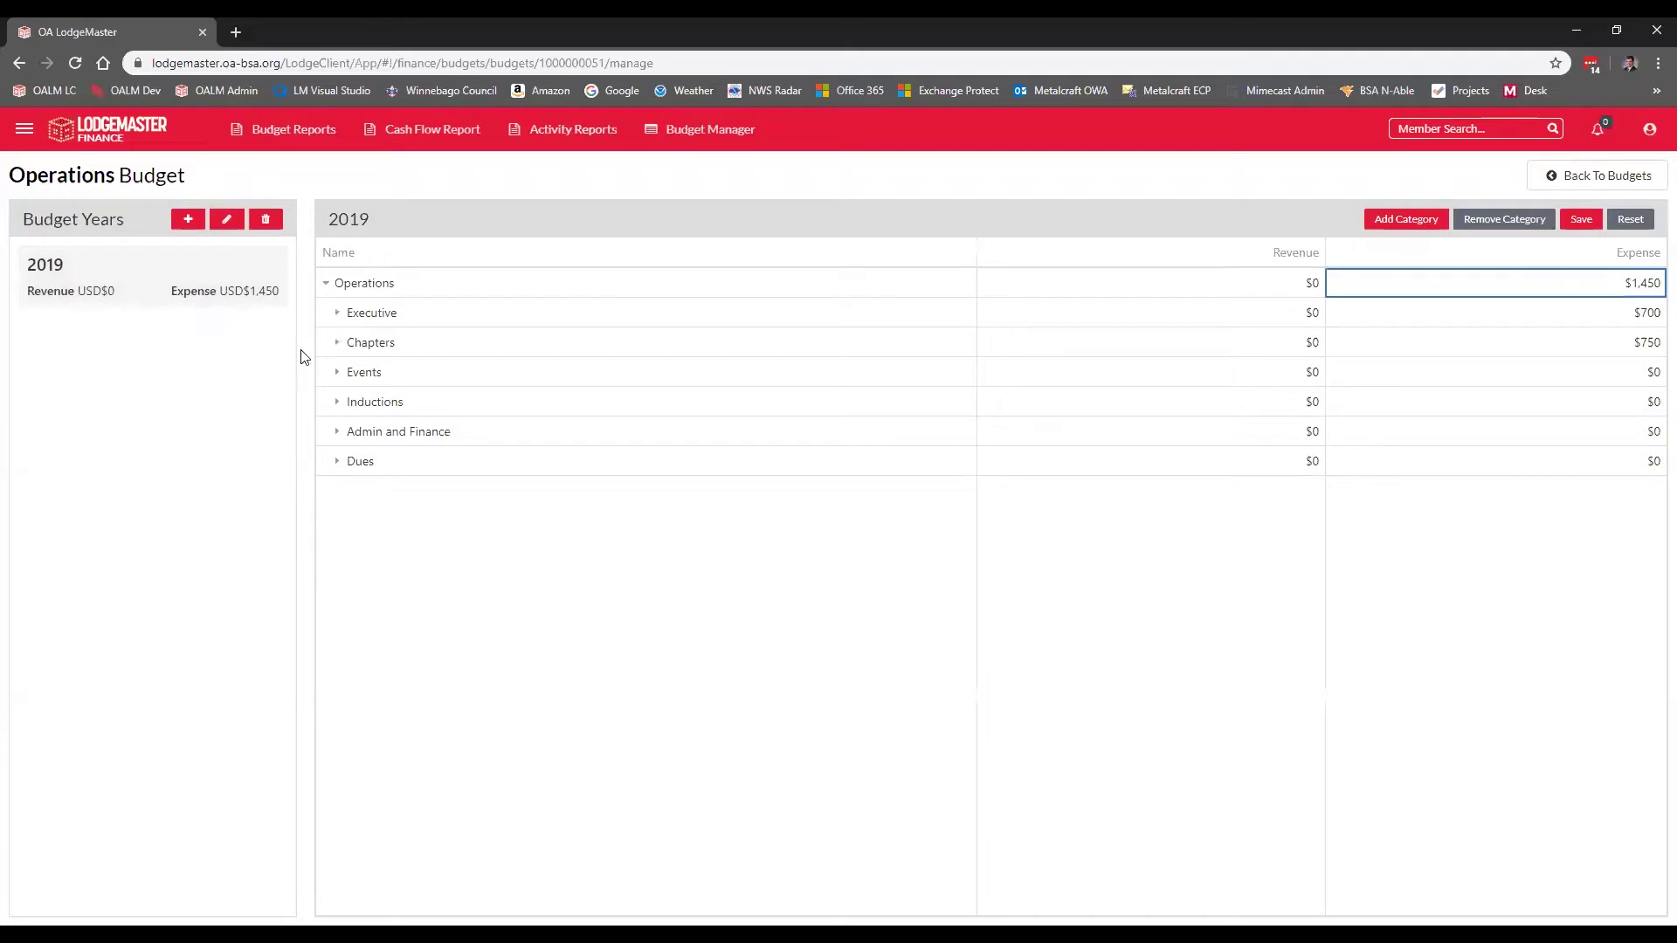
{"action": "left_click", "coordinate": [331, 382]}
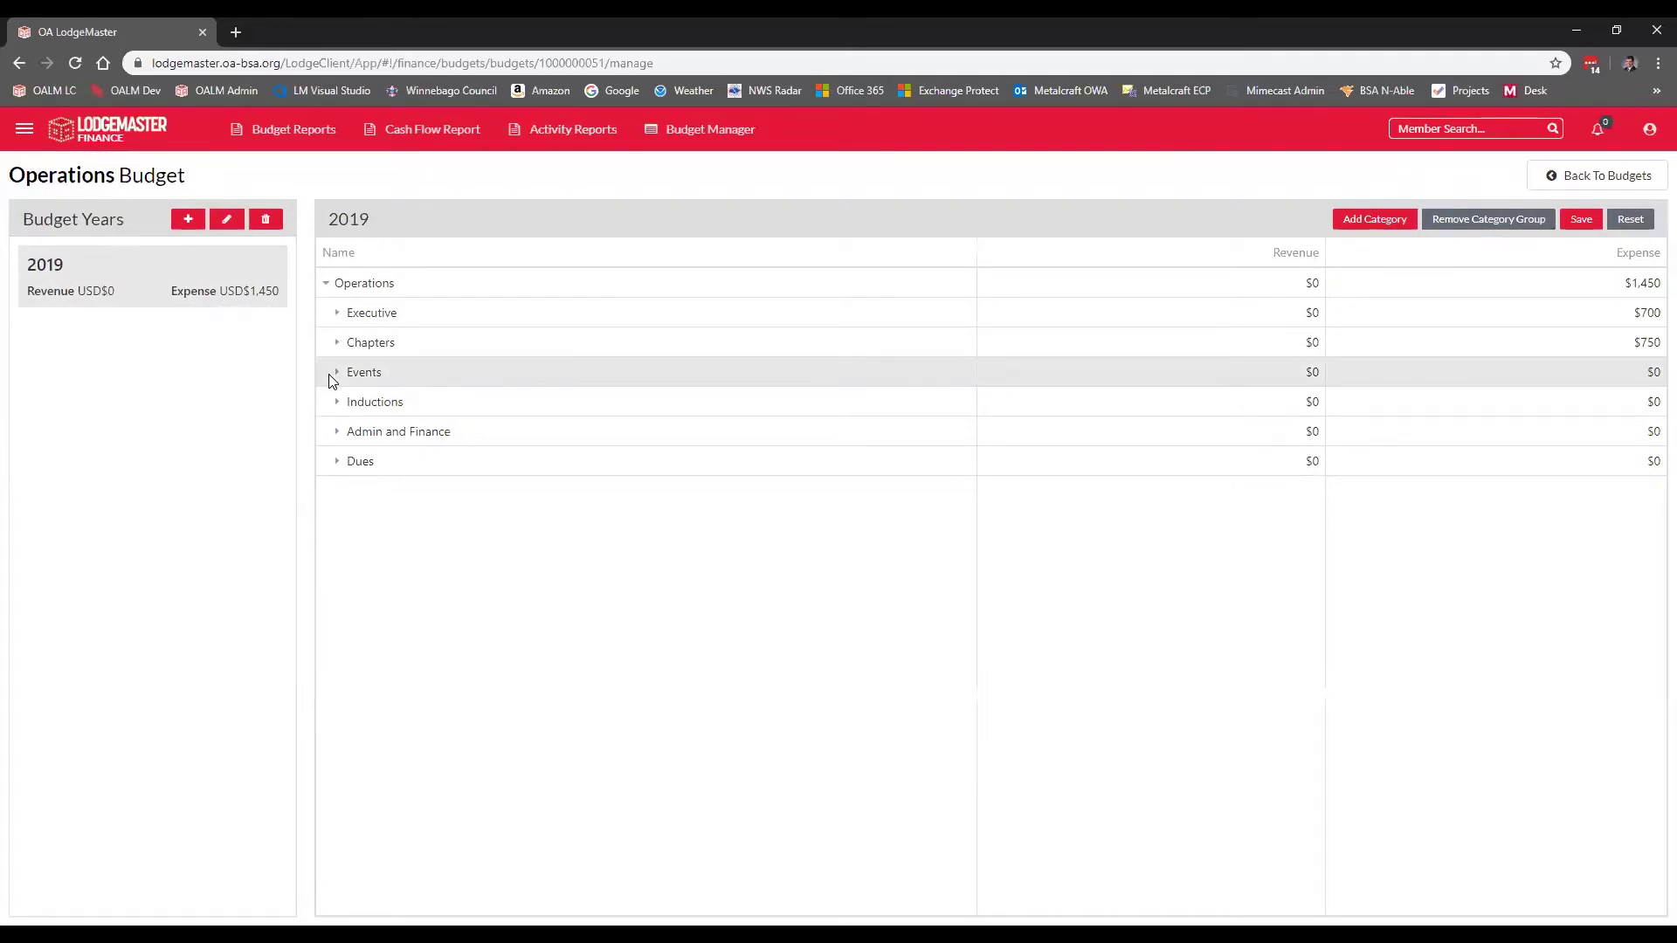
{"action": "left_click", "coordinate": [337, 373]}
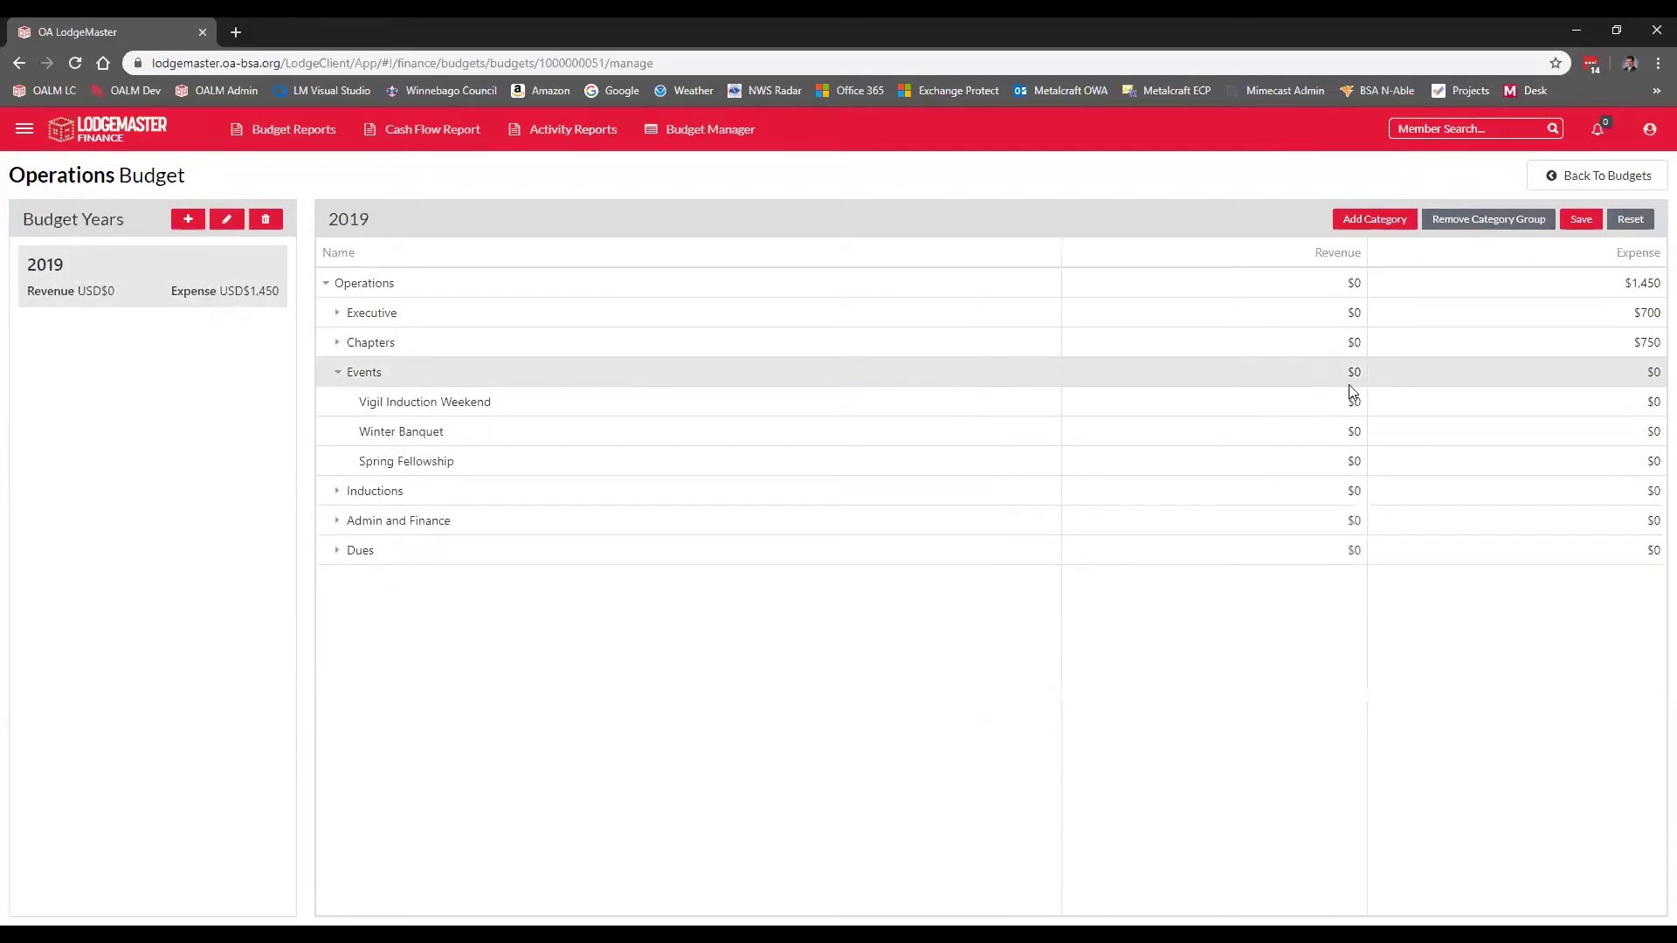
{"action": "left_click", "coordinate": [1652, 374]}
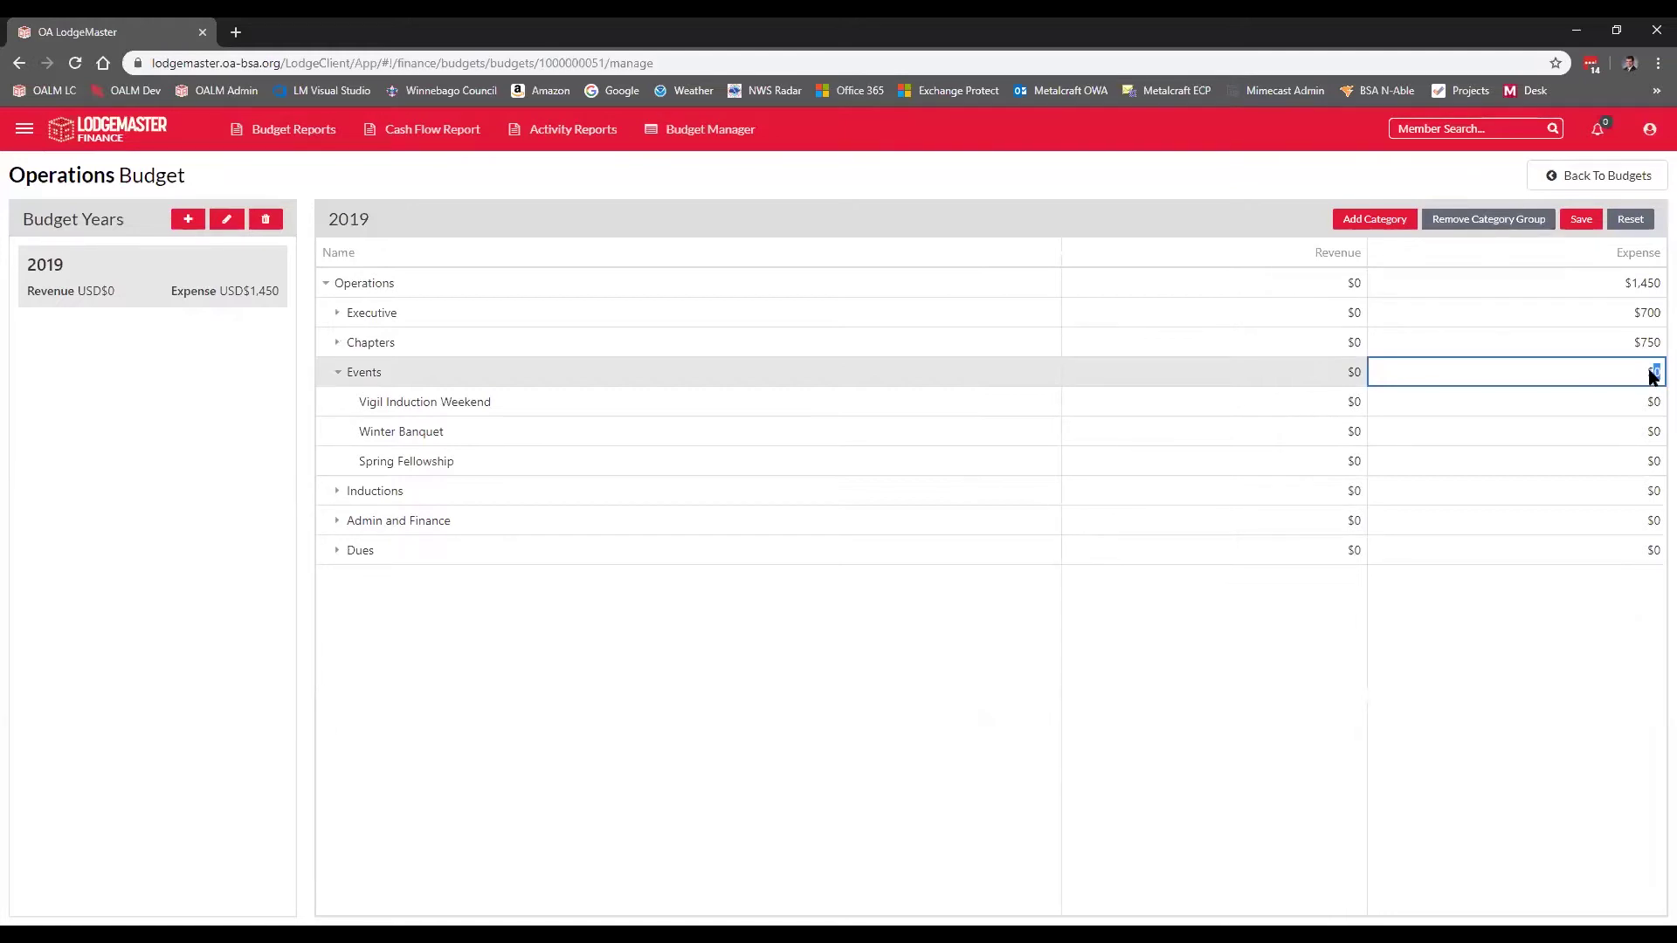
{"action": "left_click", "coordinate": [1570, 409]}
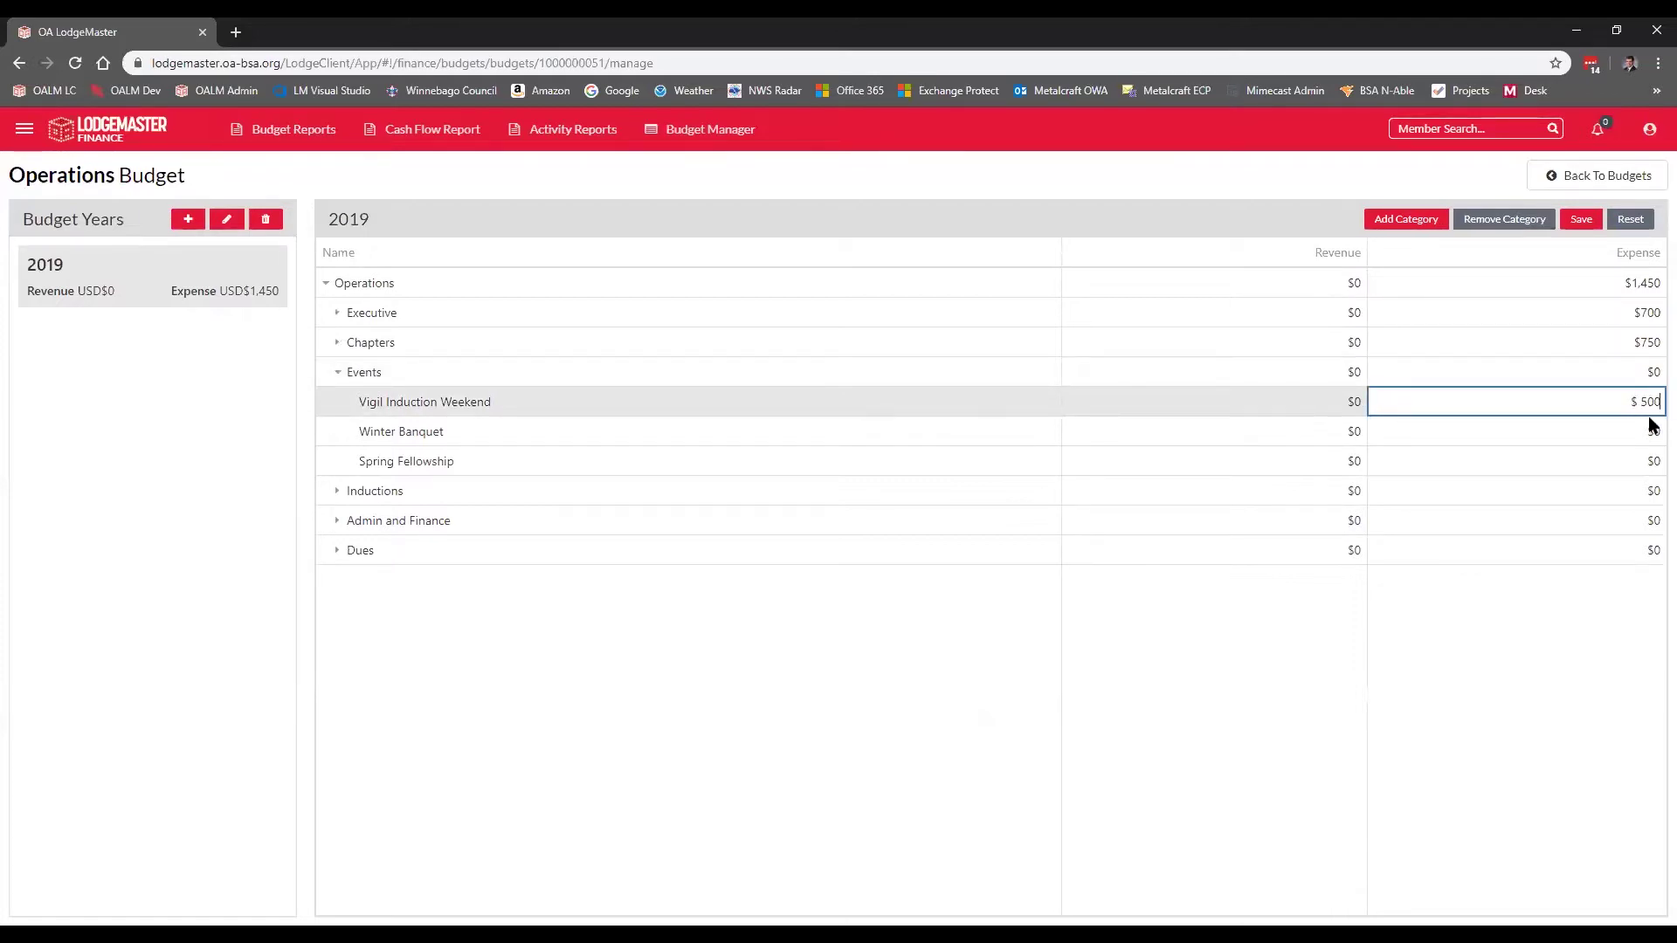
{"action": "key", "text": "Return"}
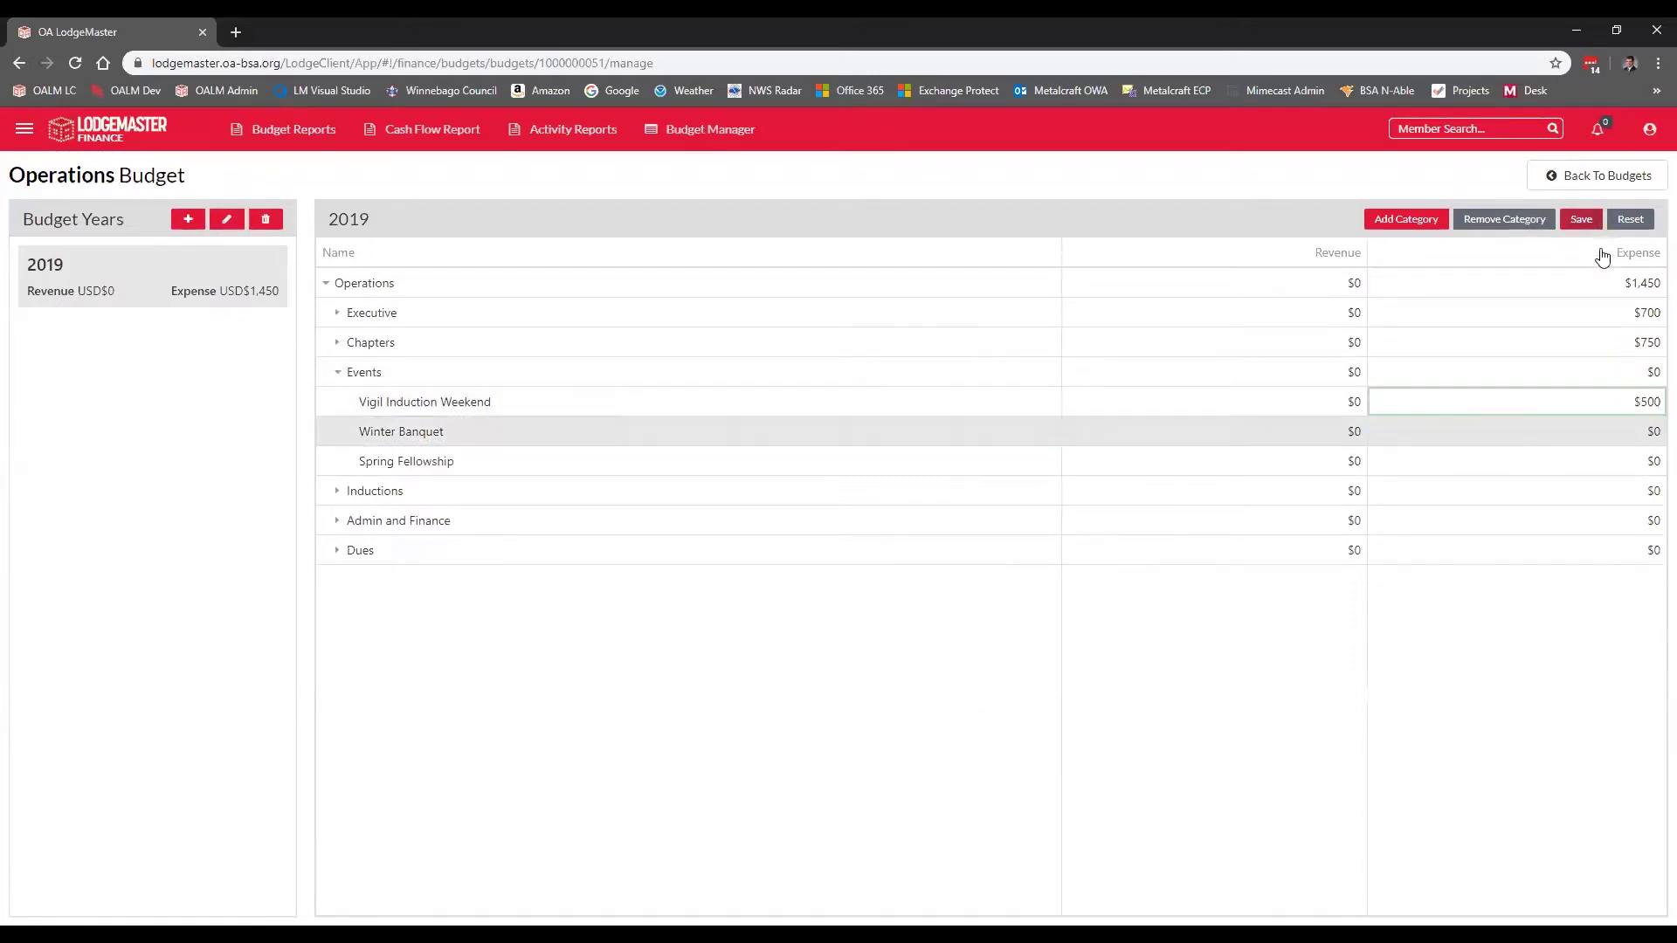
{"action": "left_click", "coordinate": [1654, 436]}
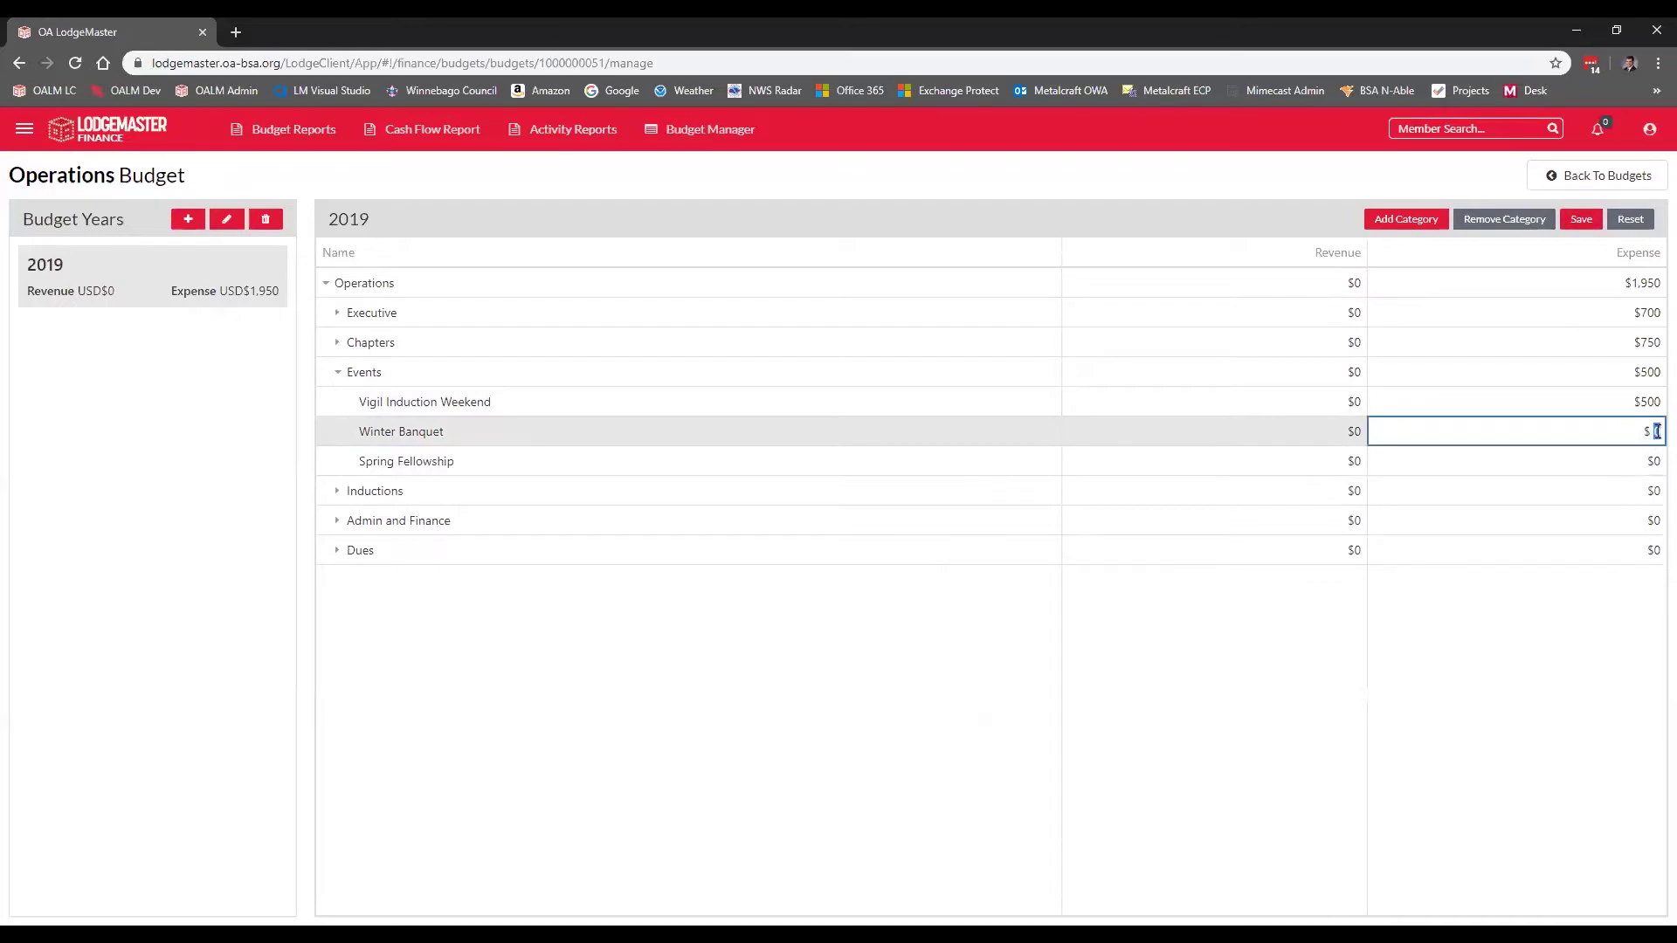
{"action": "left_click", "coordinate": [1340, 433]}
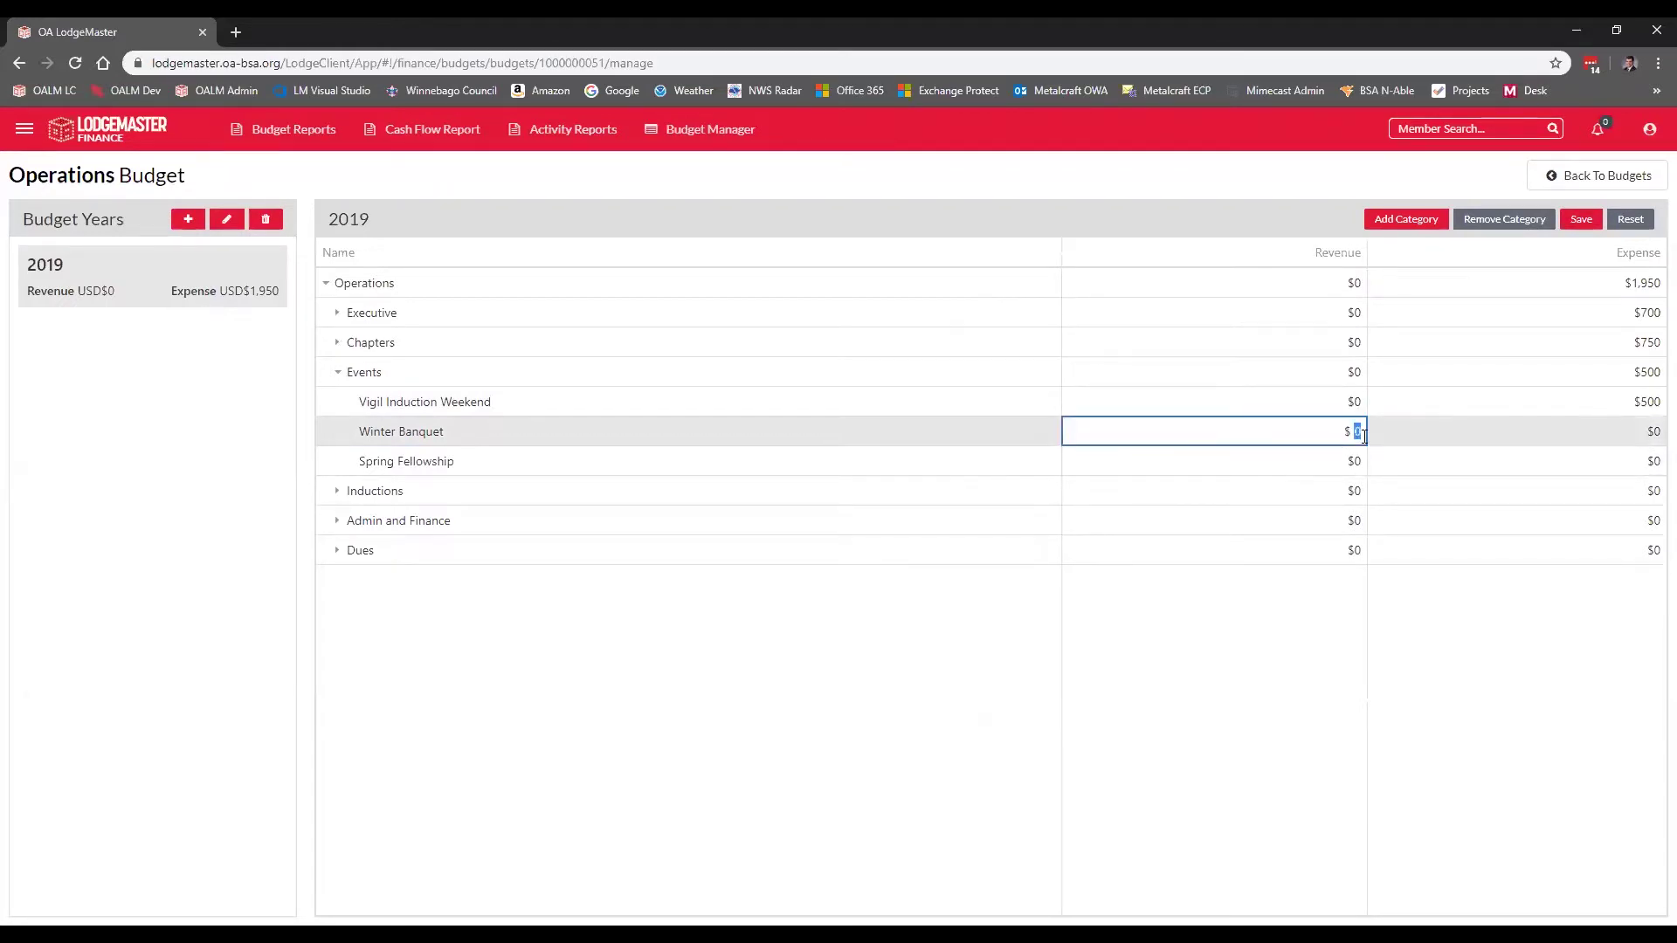
{"action": "type", "text": "2,500"}
{"action": "left_click", "coordinate": [1371, 439]}
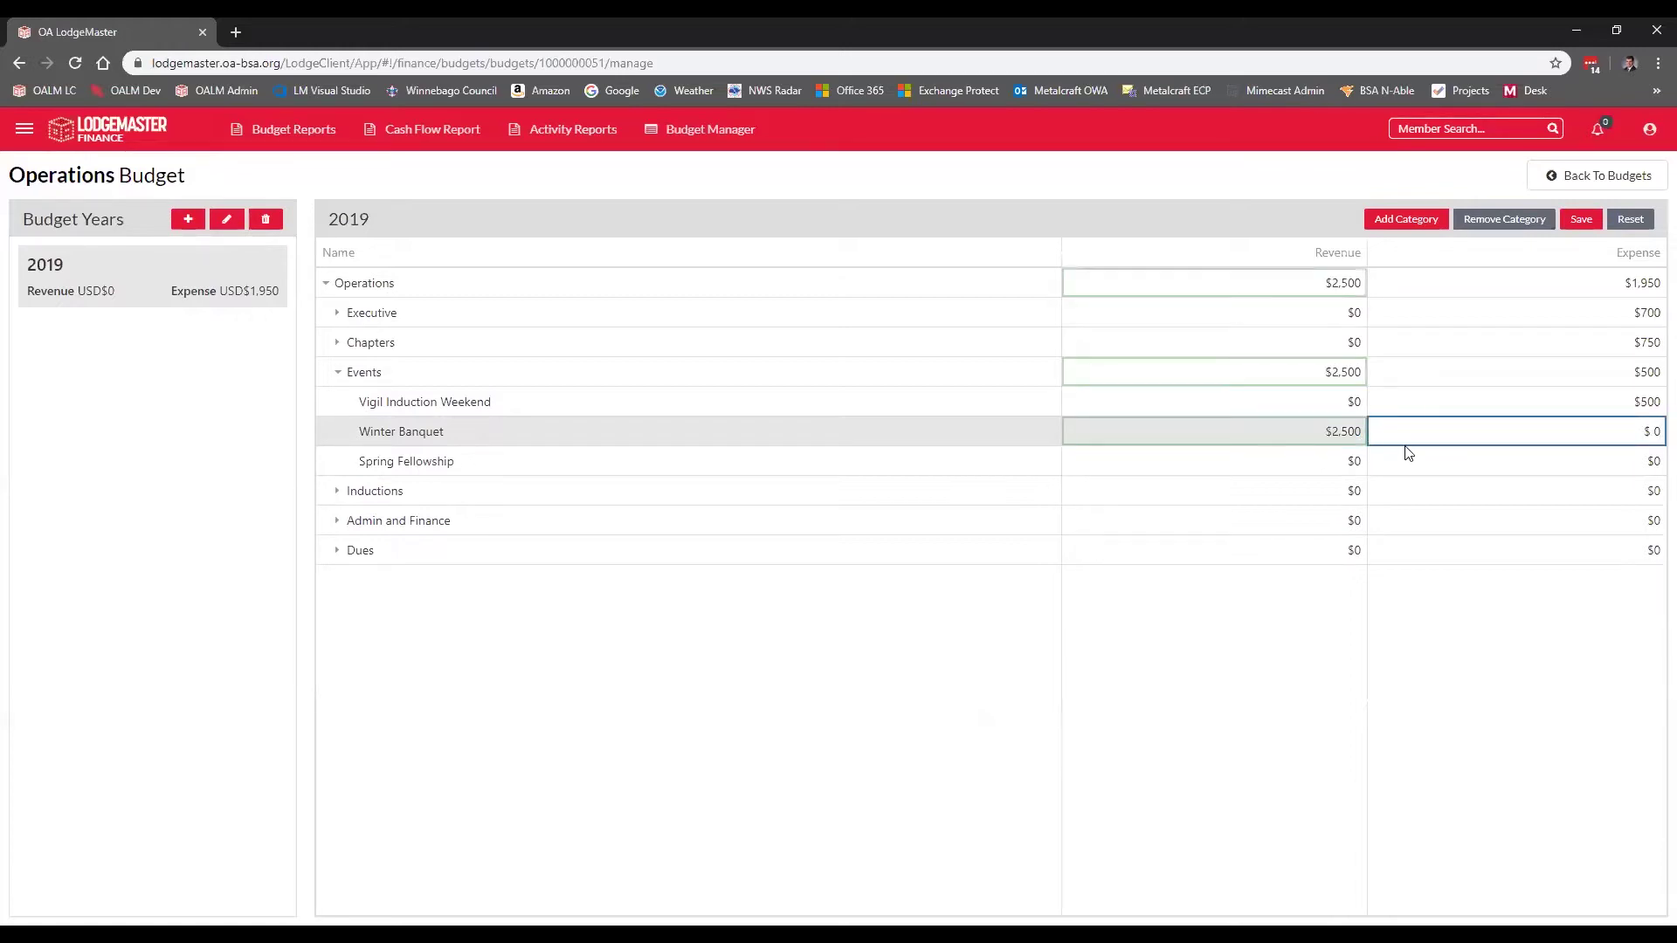
{"action": "type", "text": "1,75"}
{"action": "key", "text": "Tab"}
{"action": "left_click", "coordinate": [1577, 219]}
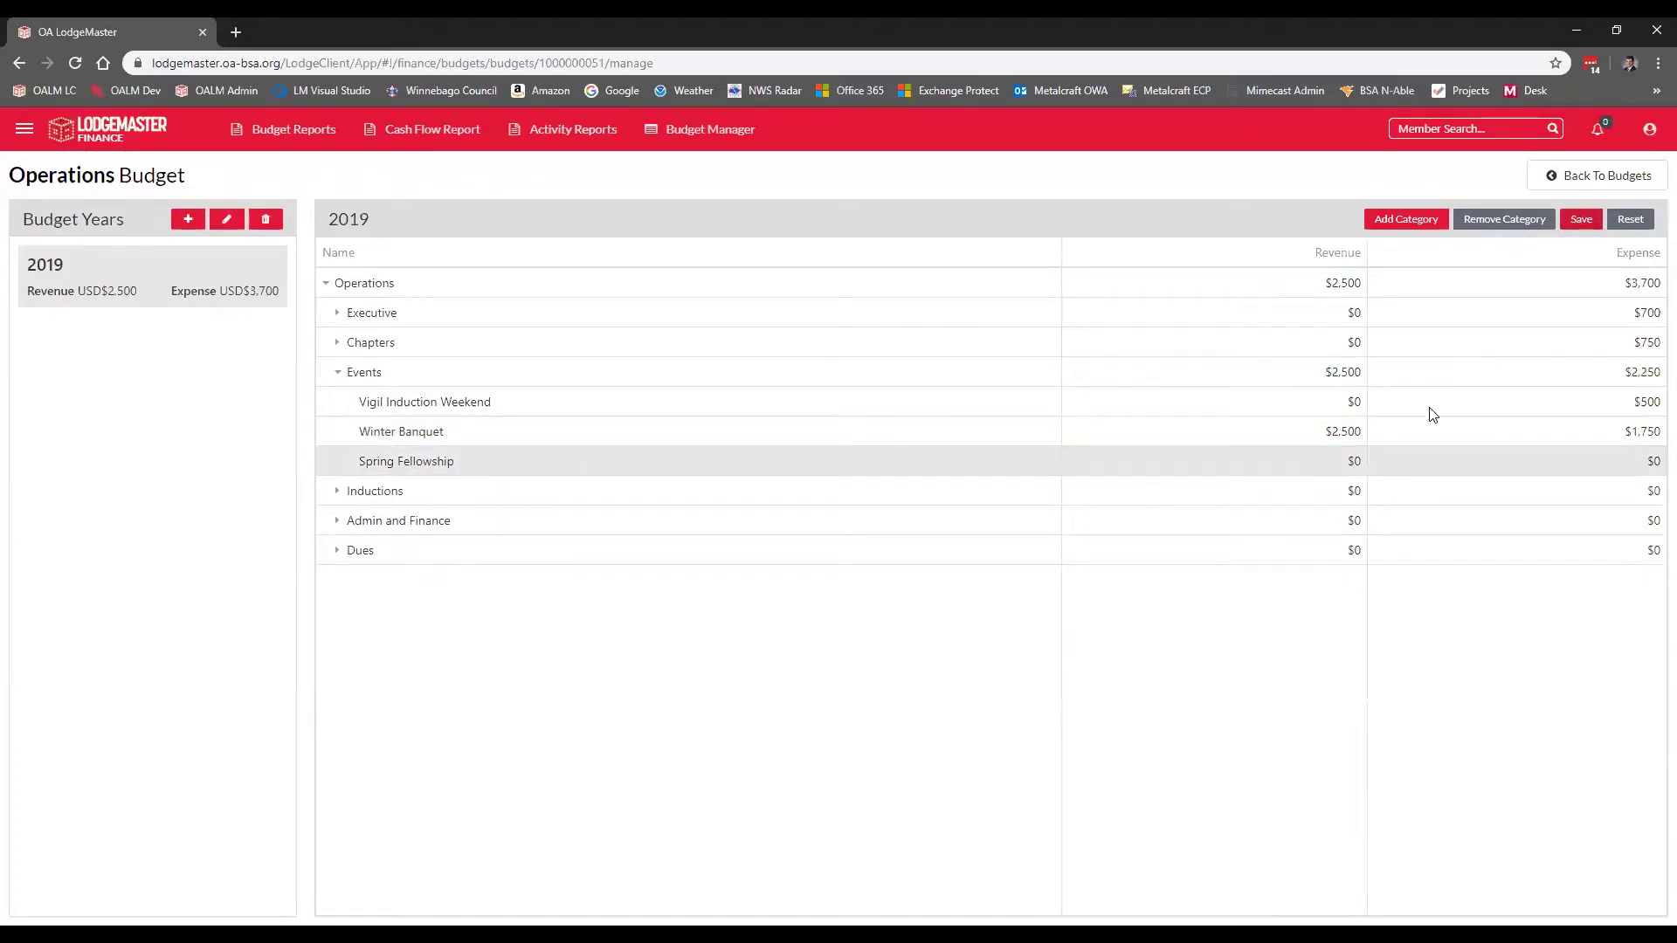
Give Spring Fellowship $1,500 revenue and $800 expense, save, and move on to the Inductions group
{"action": "left_click", "coordinate": [854, 414]}
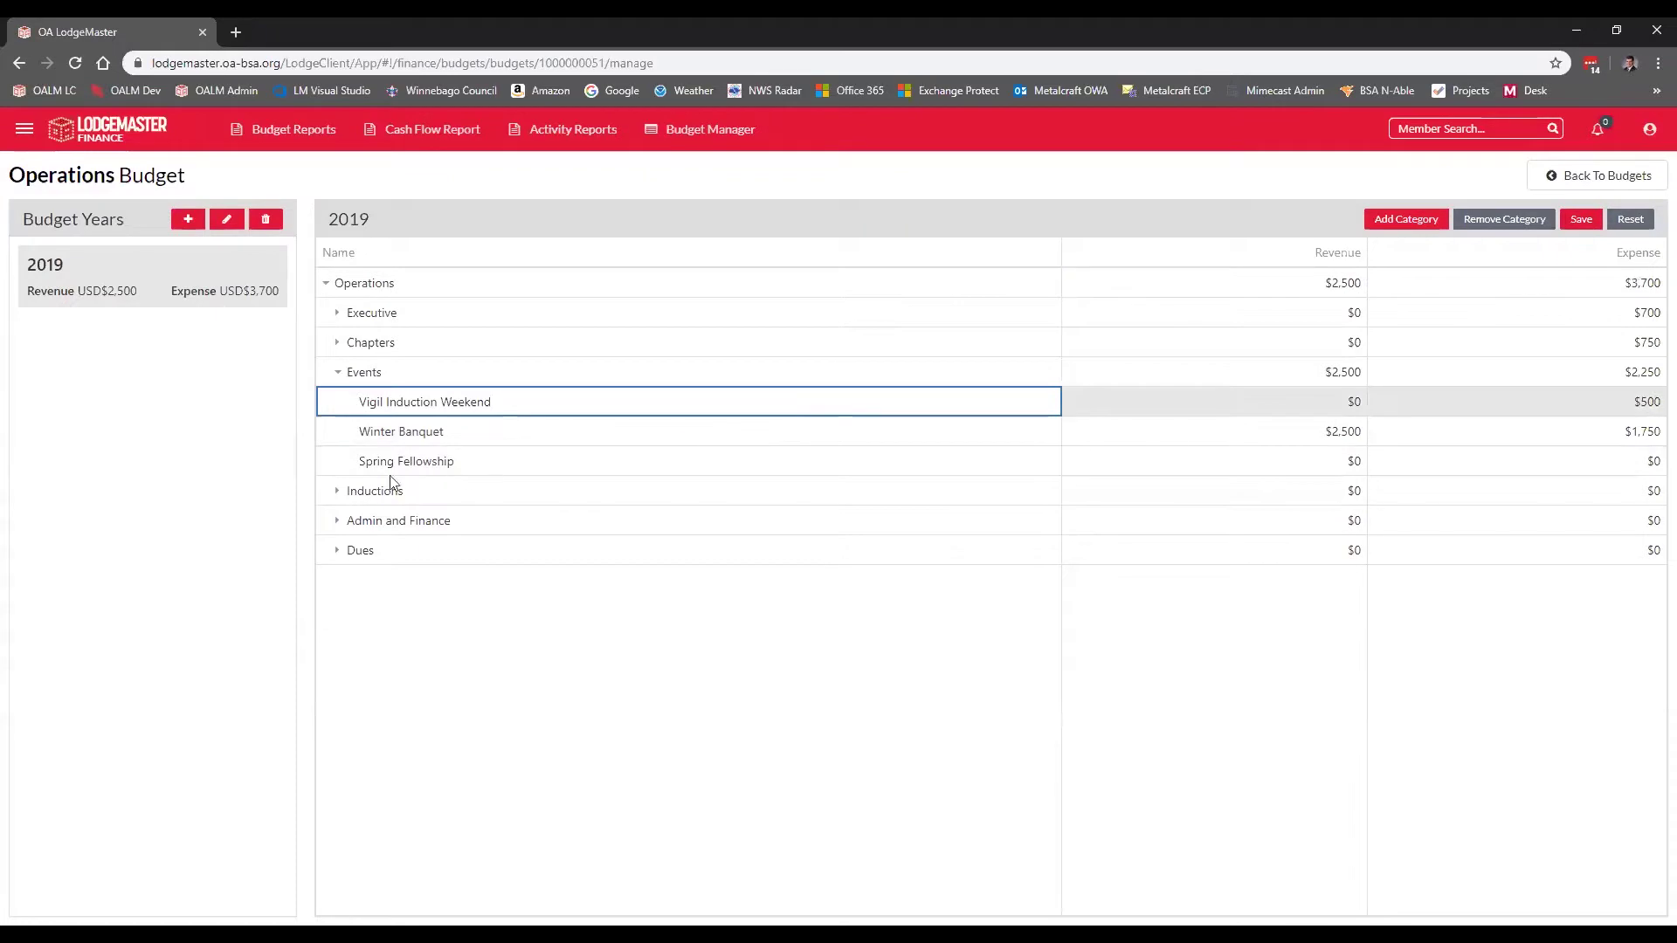
{"action": "left_click", "coordinate": [1371, 463]}
{"action": "left_click", "coordinate": [1355, 461]}
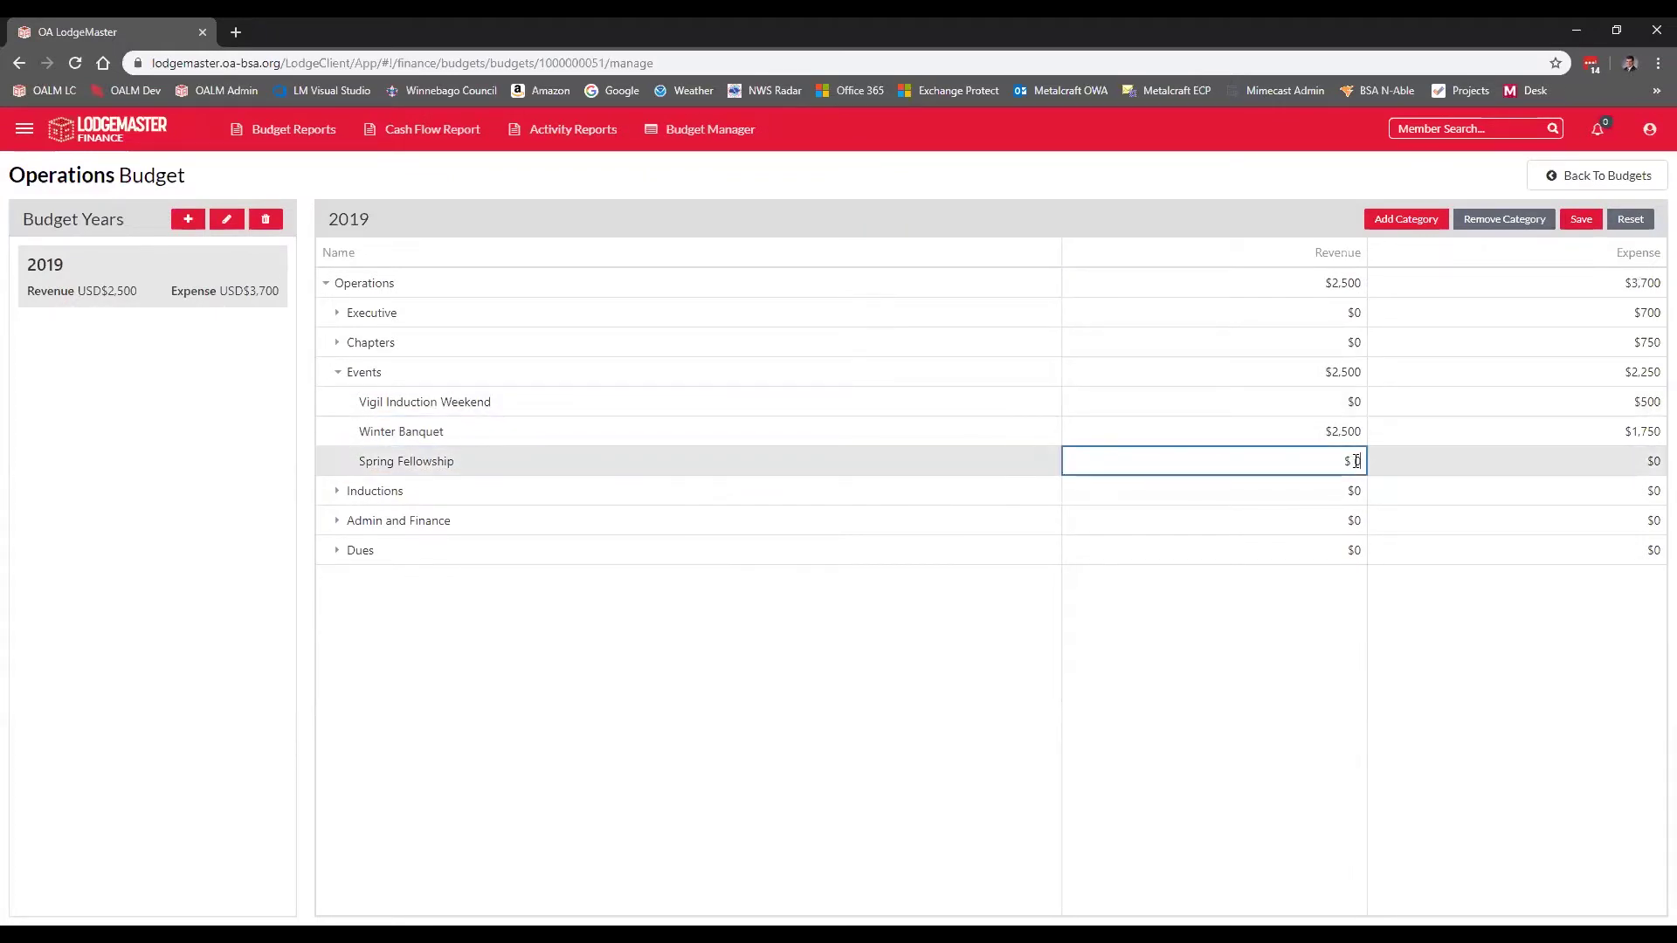
{"action": "type", "text": "1500"}
{"action": "key", "text": "Tab"}
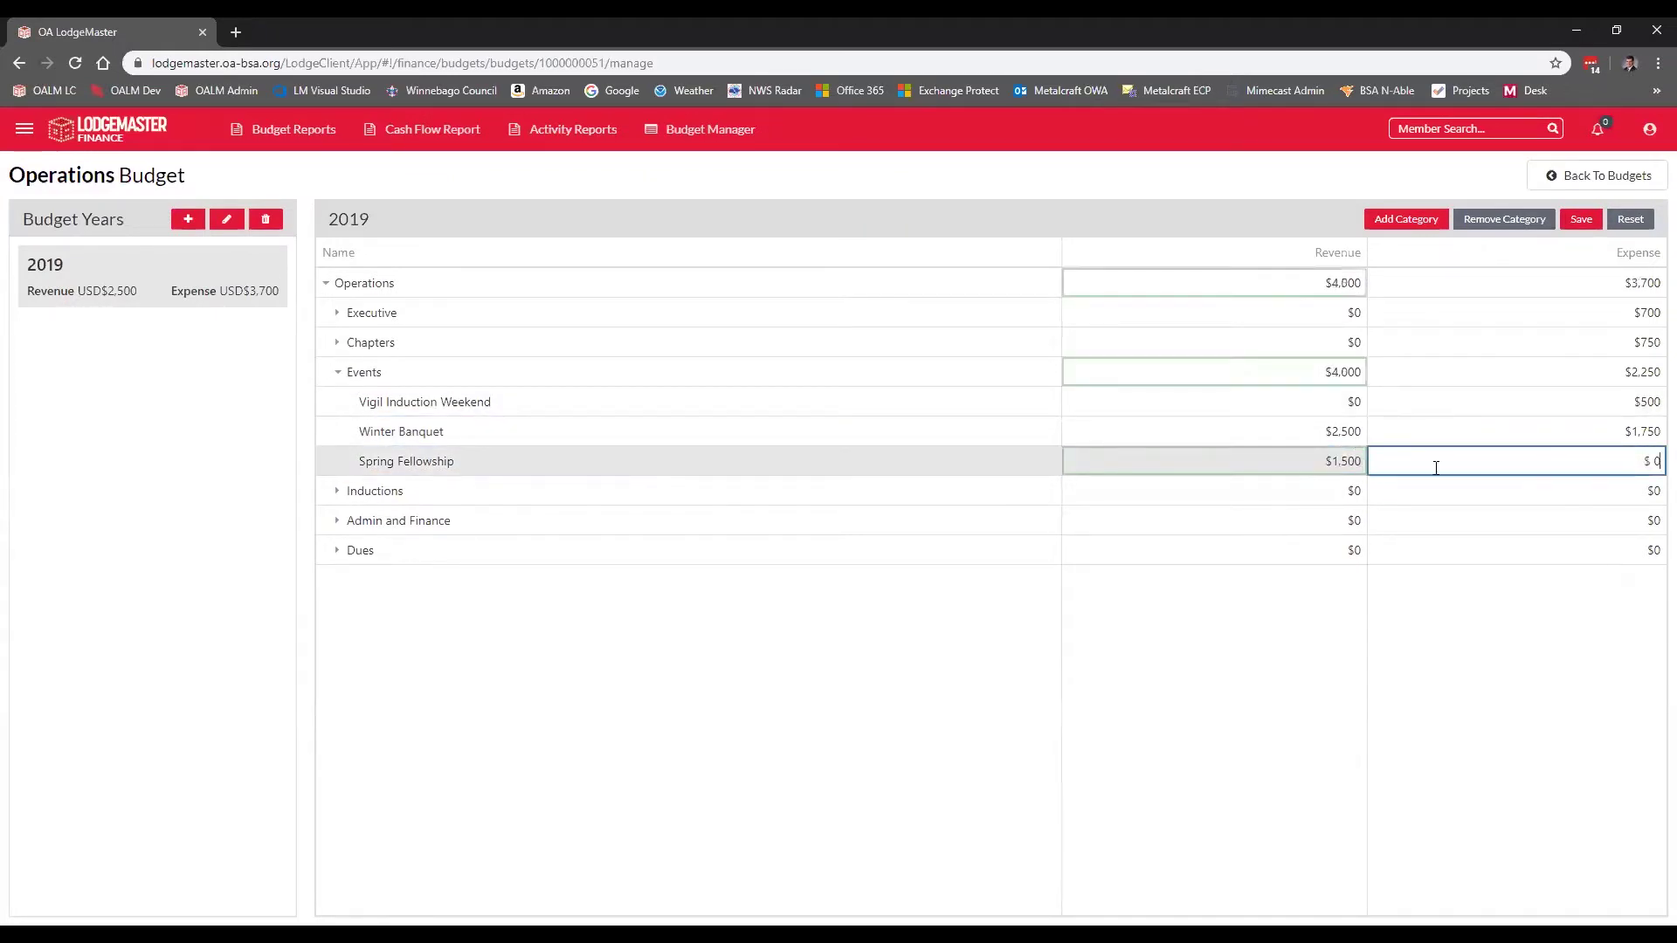
{"action": "double_click", "coordinate": [1657, 461]}
{"action": "type", "text": "800"}
{"action": "left_click", "coordinate": [1582, 225]}
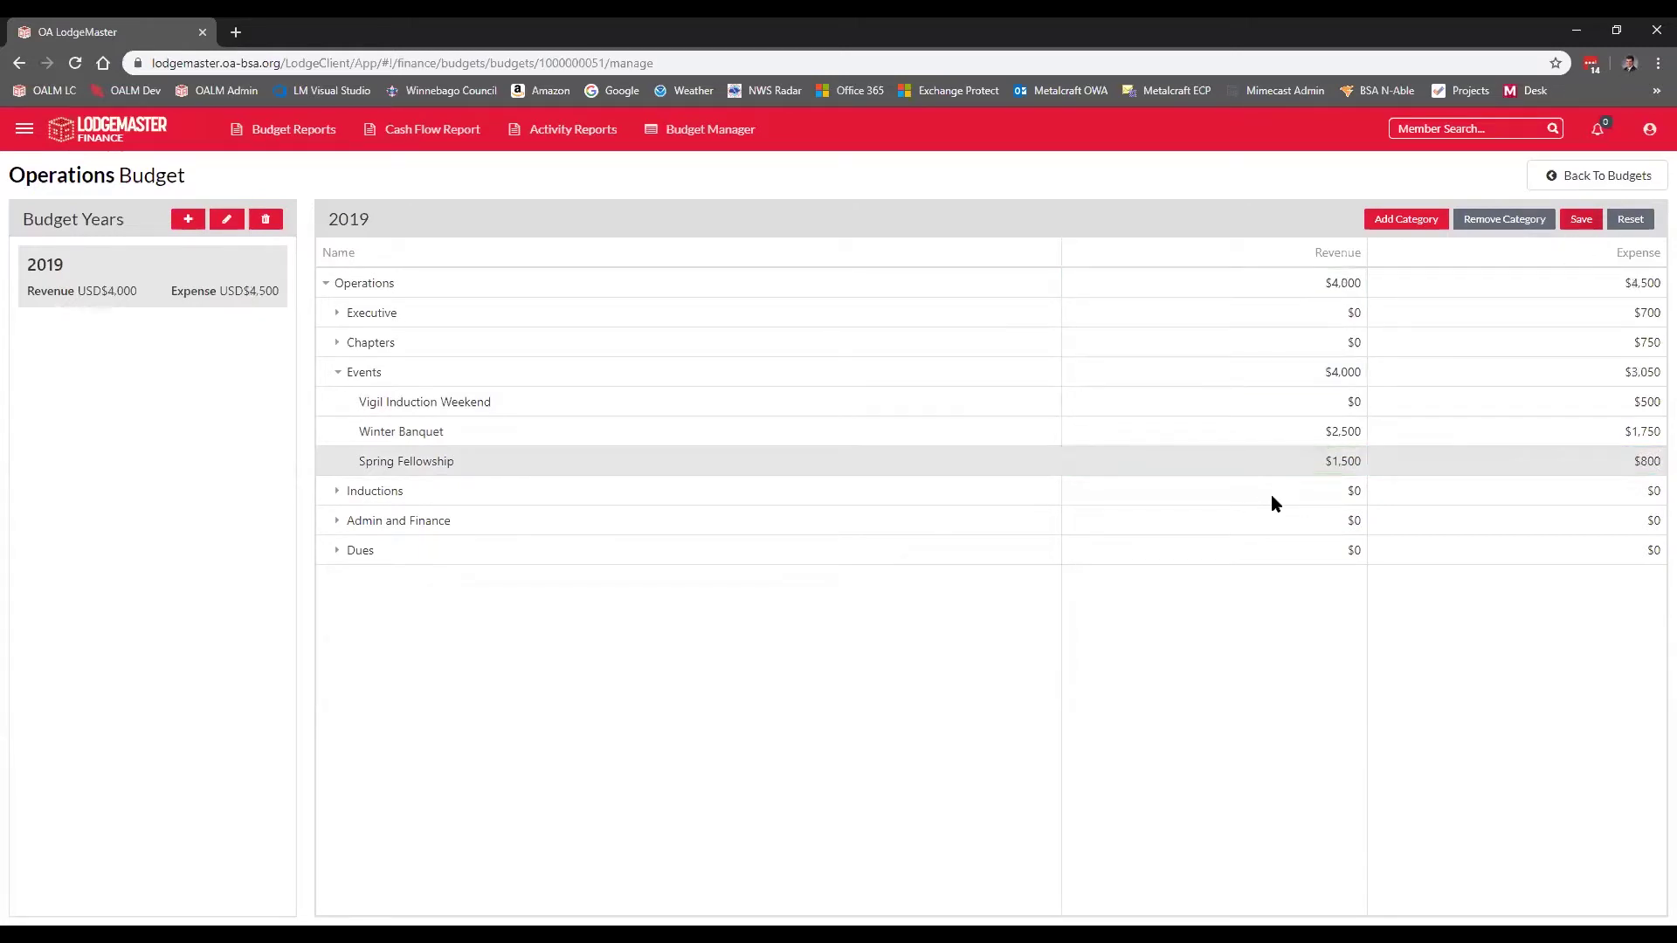
{"action": "left_click", "coordinate": [336, 491]}
{"action": "left_click", "coordinate": [337, 372]}
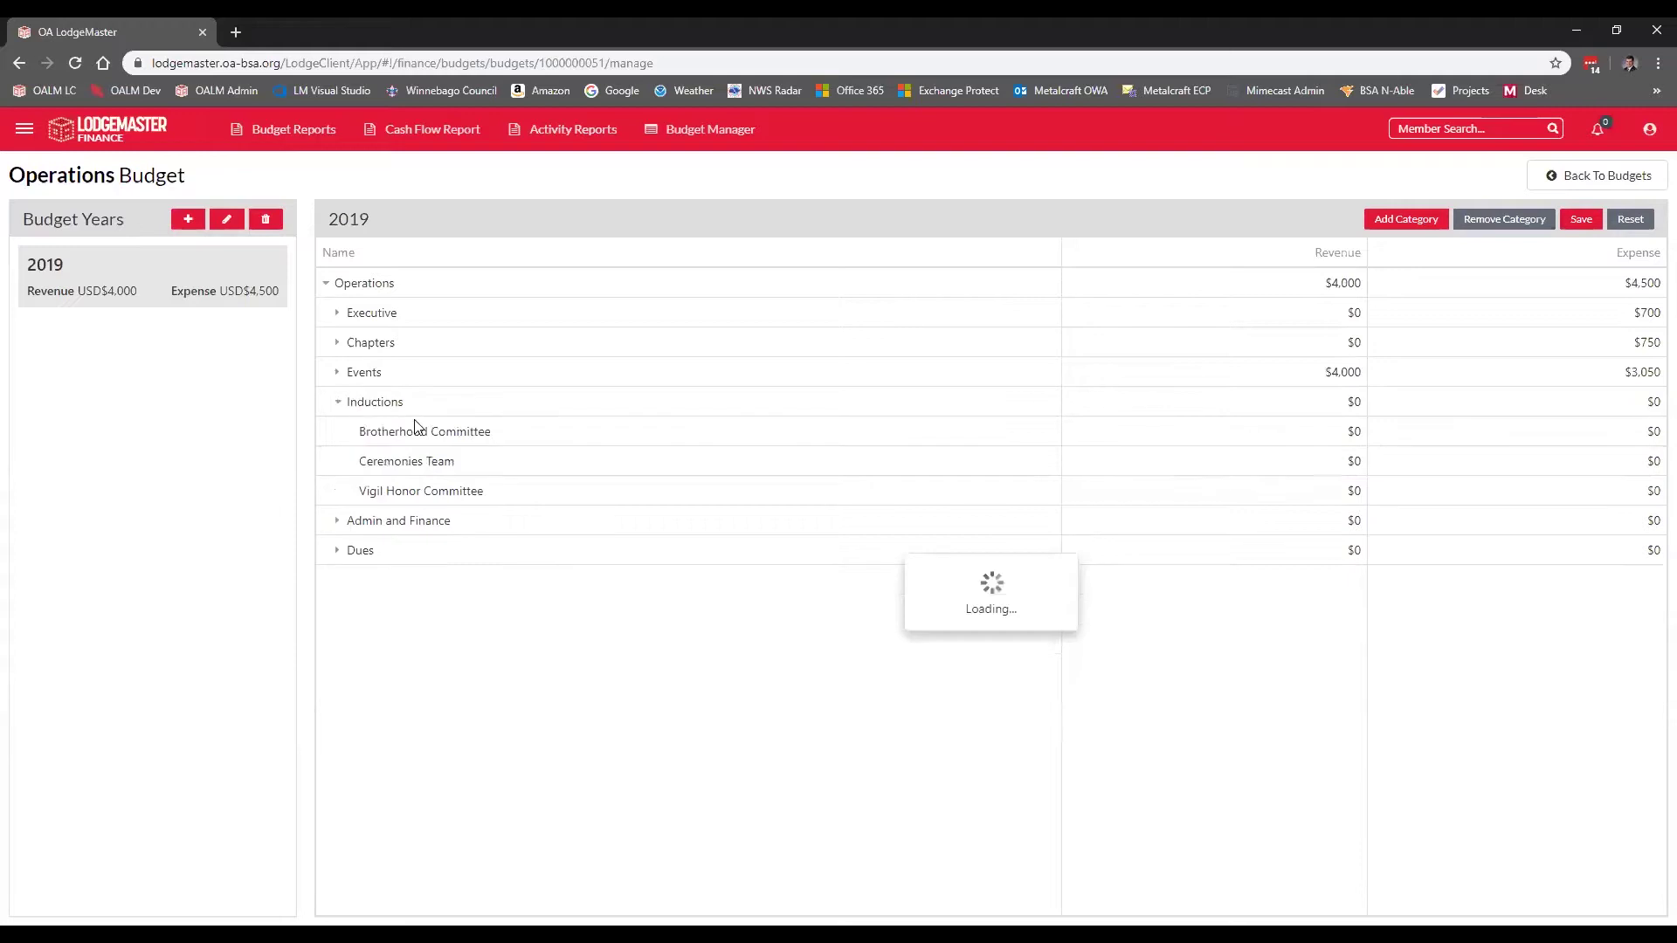
Budget $200 expense each for Brotherhood Committee, Ceremonies Team and Vigil Honor Committee, and save
{"action": "left_click", "coordinate": [1355, 433]}
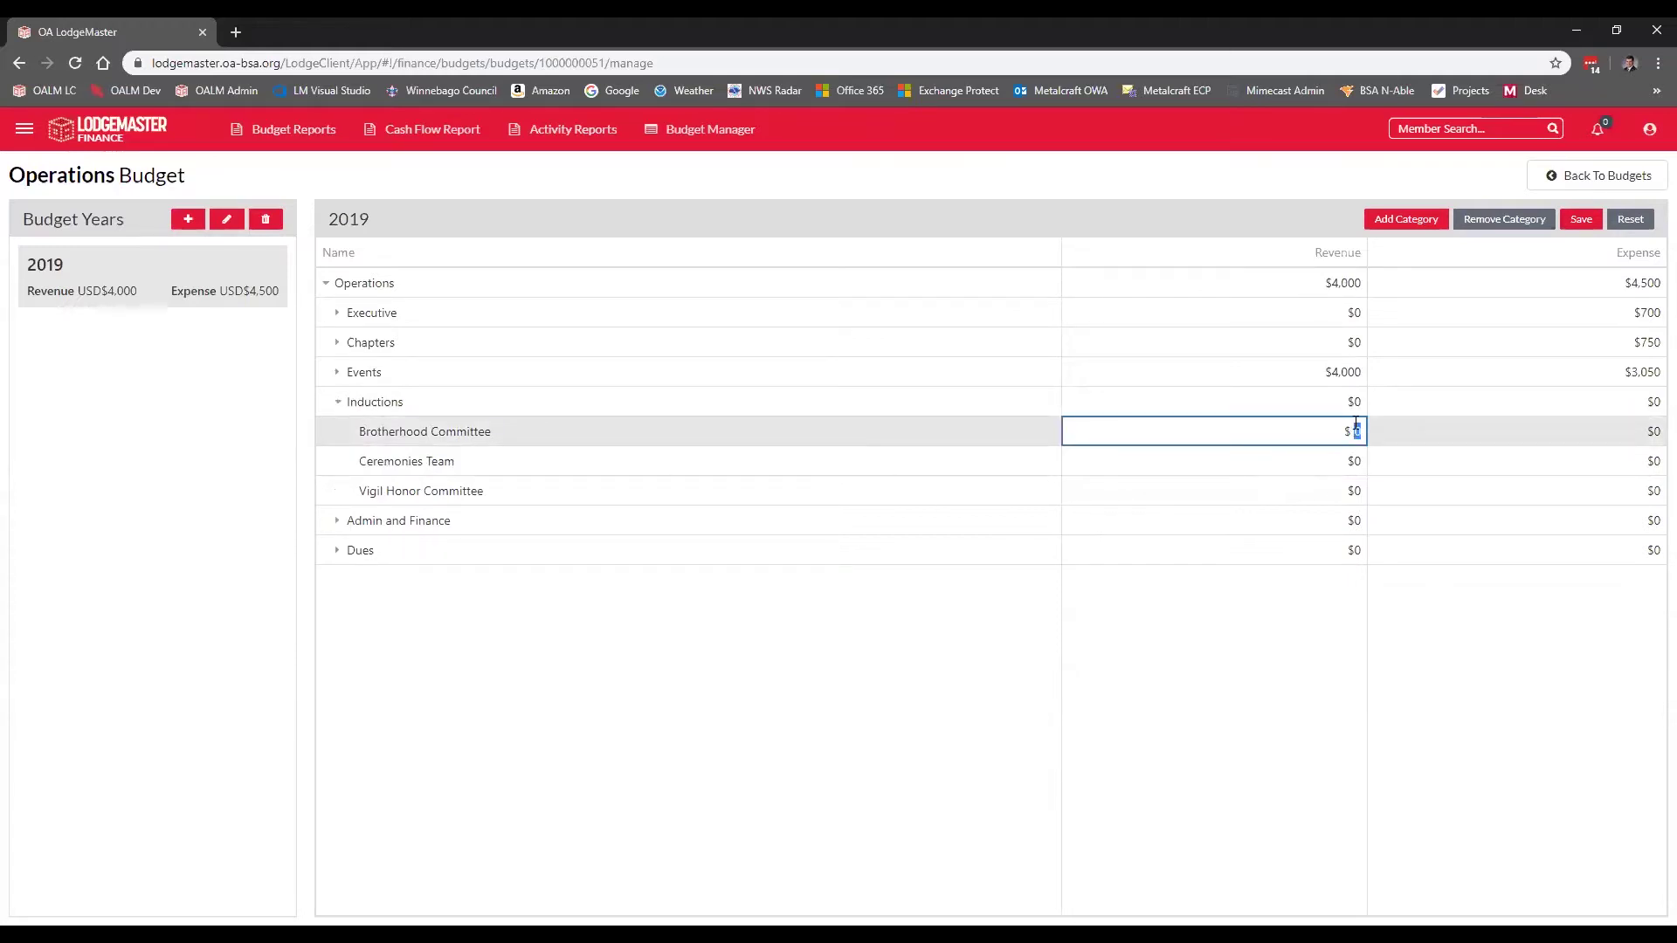
{"action": "left_click_drag", "start_coordinate": [1355, 431], "coordinate": [1385, 423]}
{"action": "left_click", "coordinate": [1655, 431]}
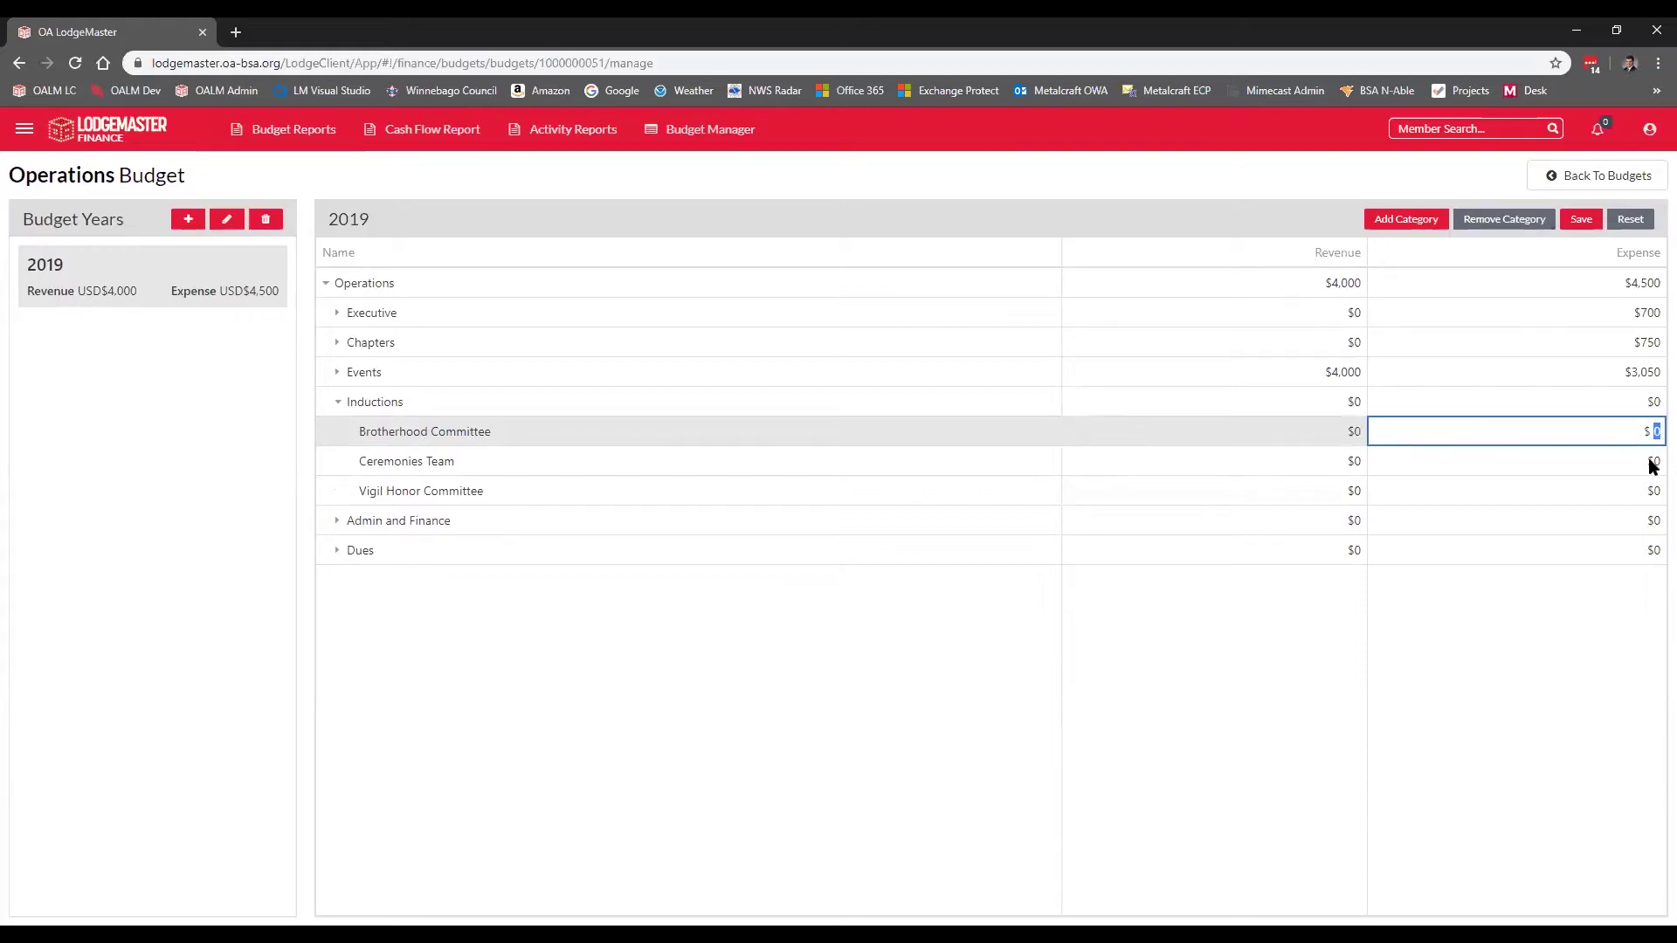
{"action": "type", "text": "200"}
{"action": "left_click", "coordinate": [1653, 463]}
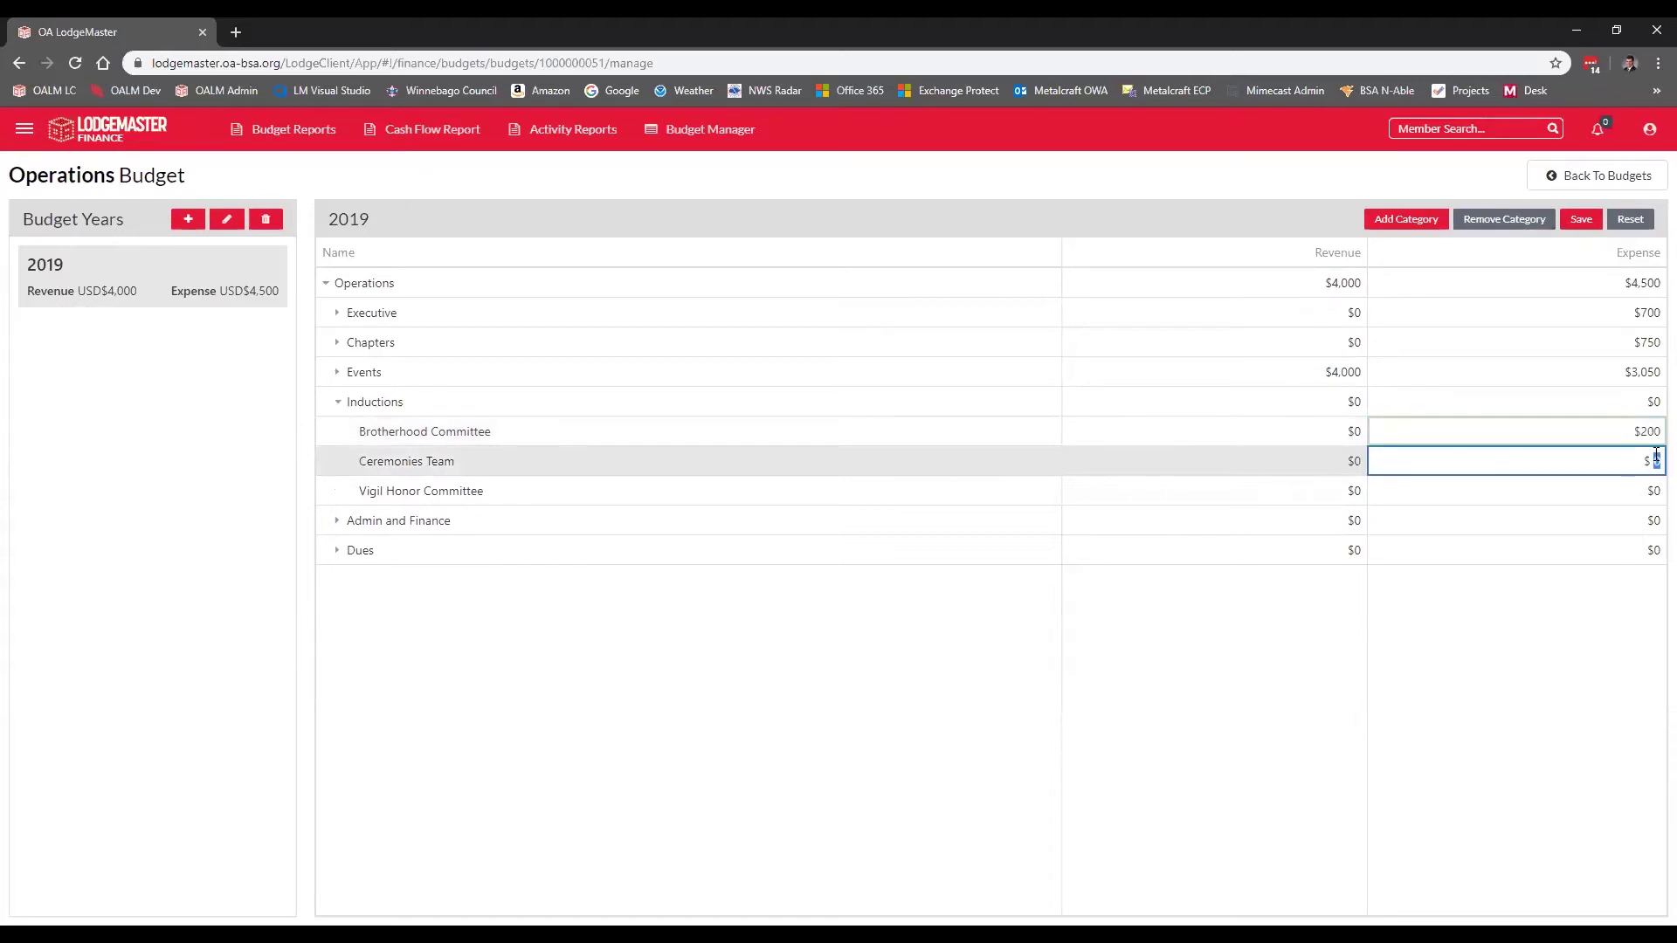
{"action": "type", "text": "200"}
{"action": "left_click", "coordinate": [1654, 491]}
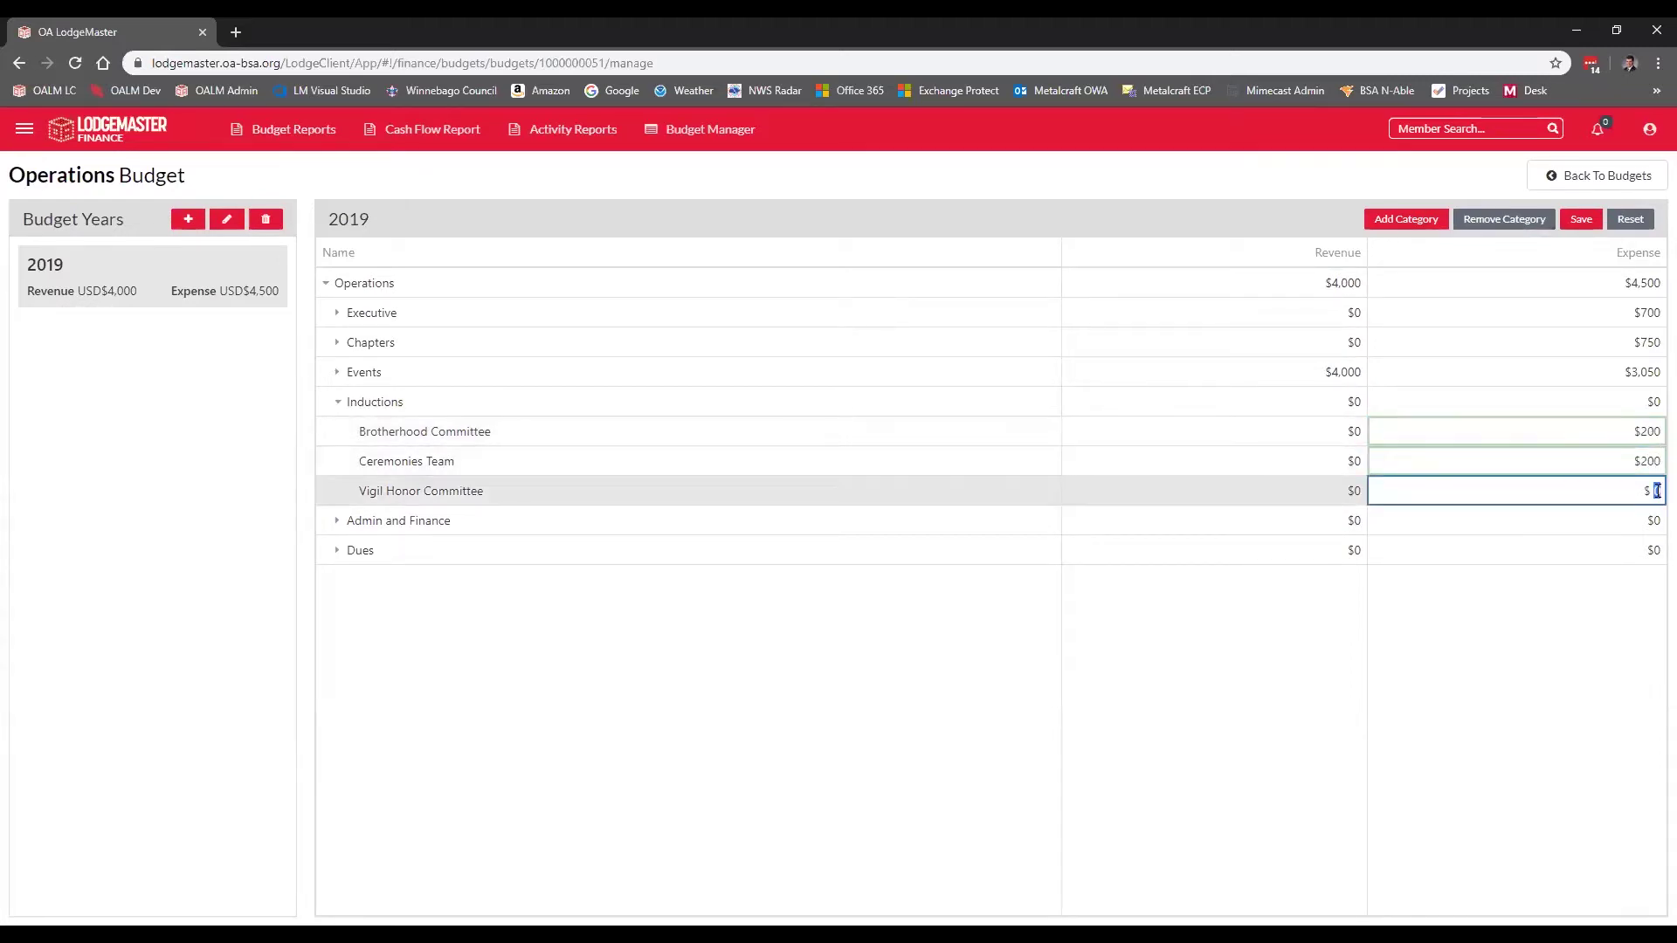
{"action": "type", "text": "200"}
{"action": "left_click", "coordinate": [1573, 223]}
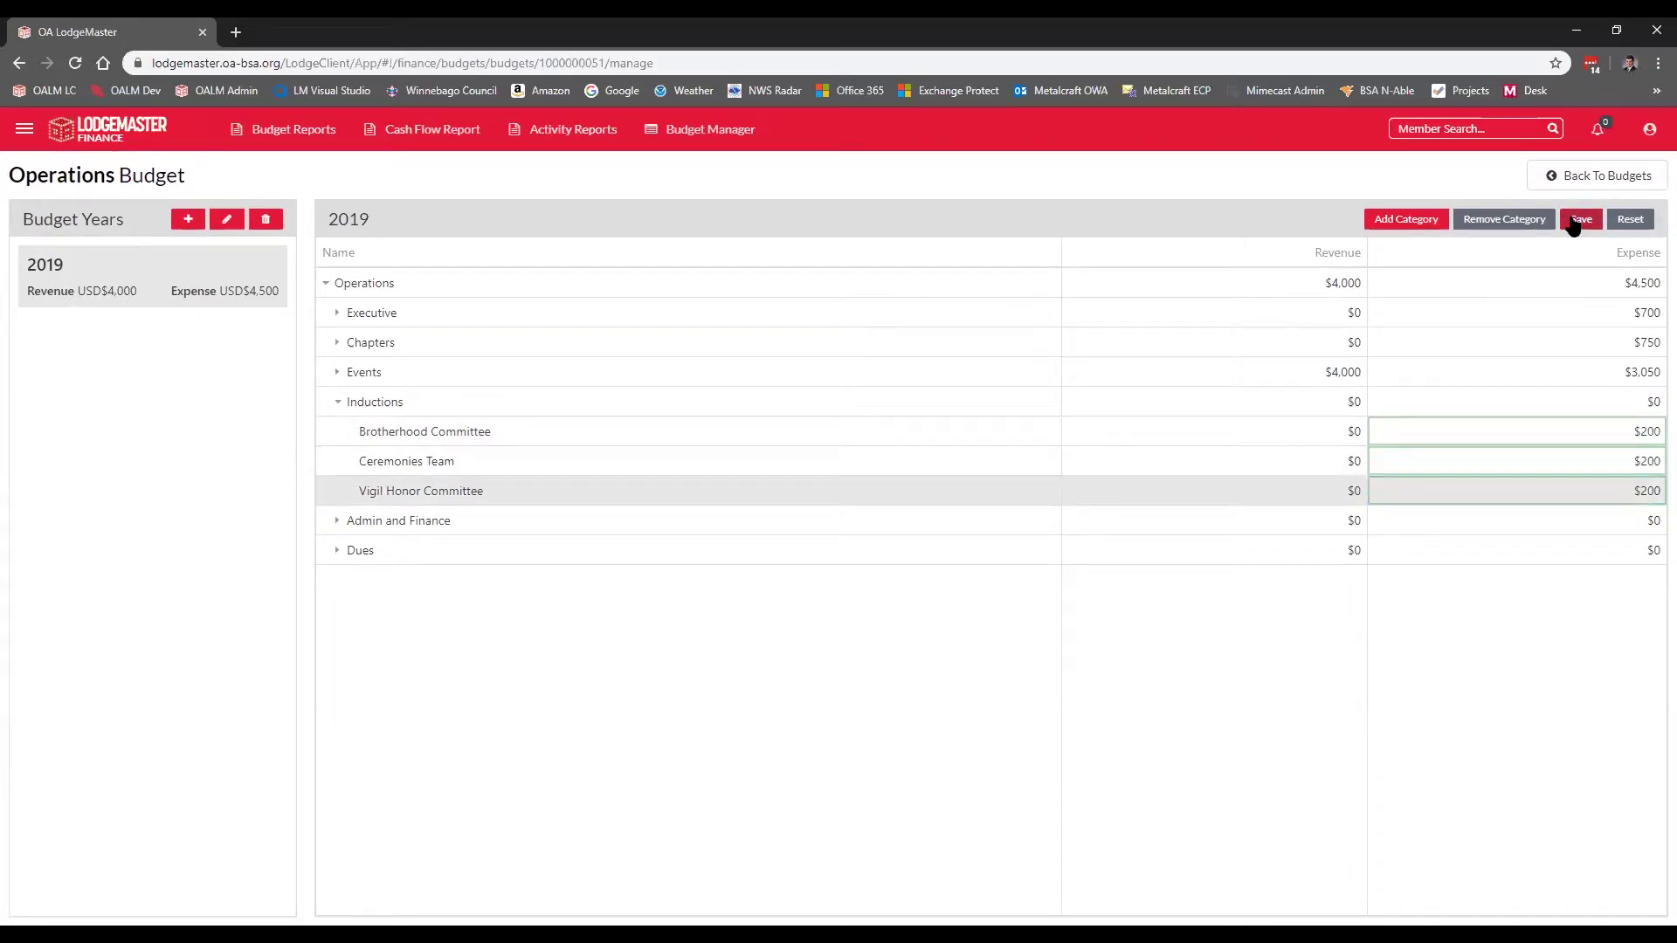
Budget Trading Post at $10,000/$2,500, Membership $500 and Finance Committee $200 expense, and save
{"action": "left_click", "coordinate": [337, 522]}
{"action": "left_click", "coordinate": [1354, 550]}
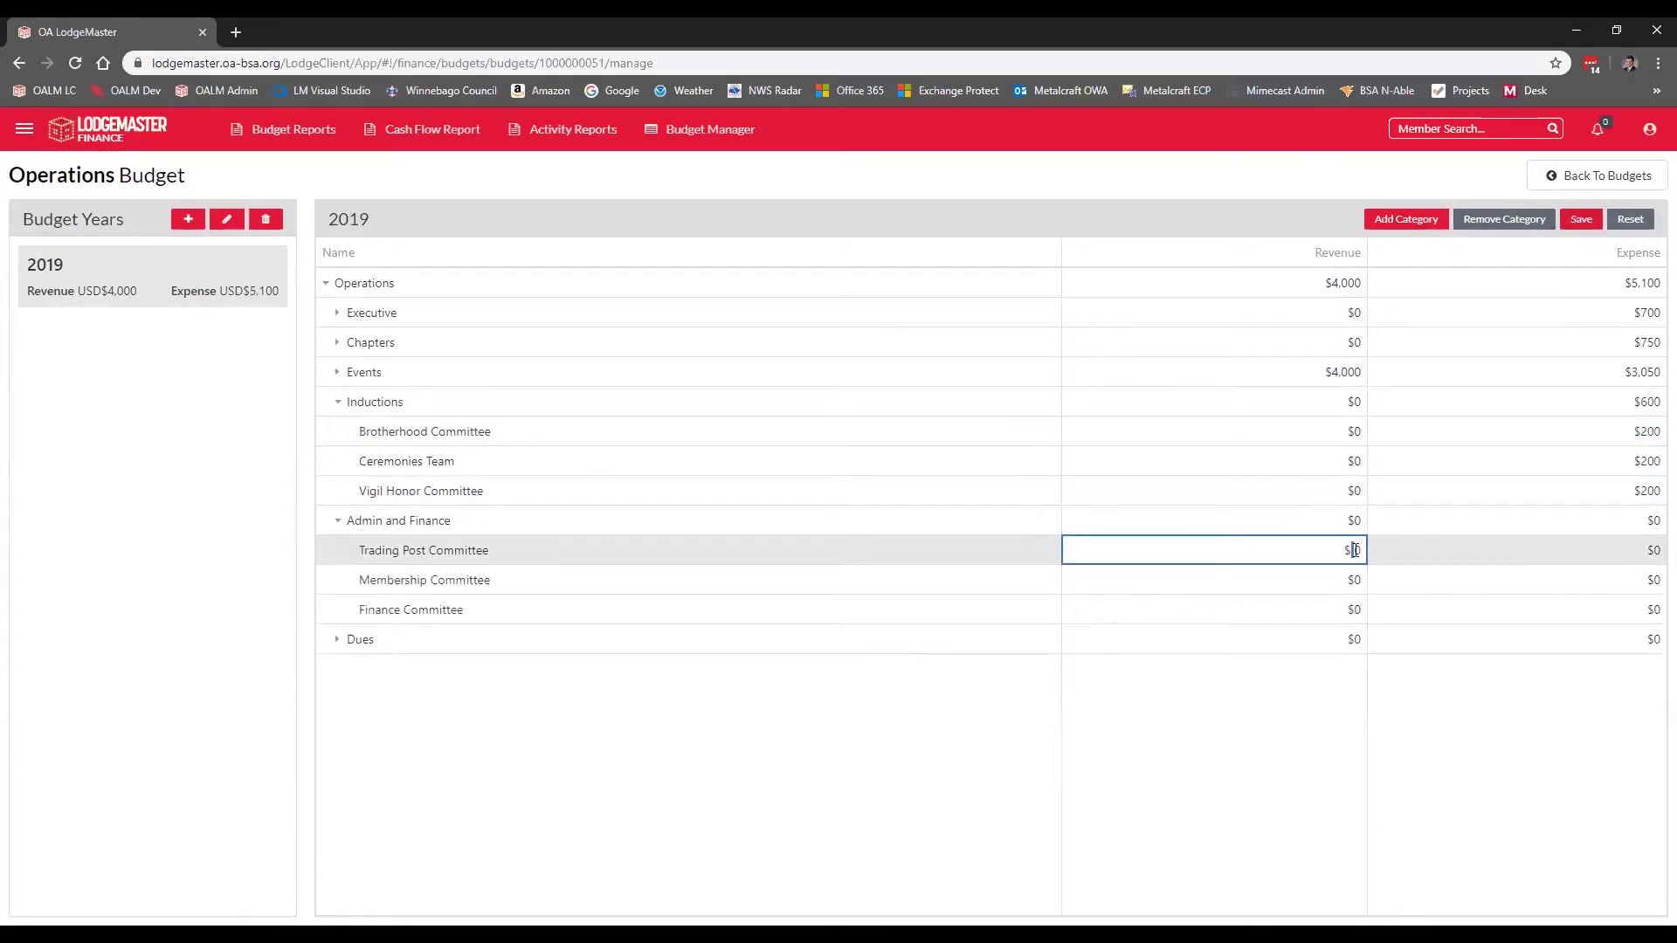
{"action": "type", "text": "10,0"}
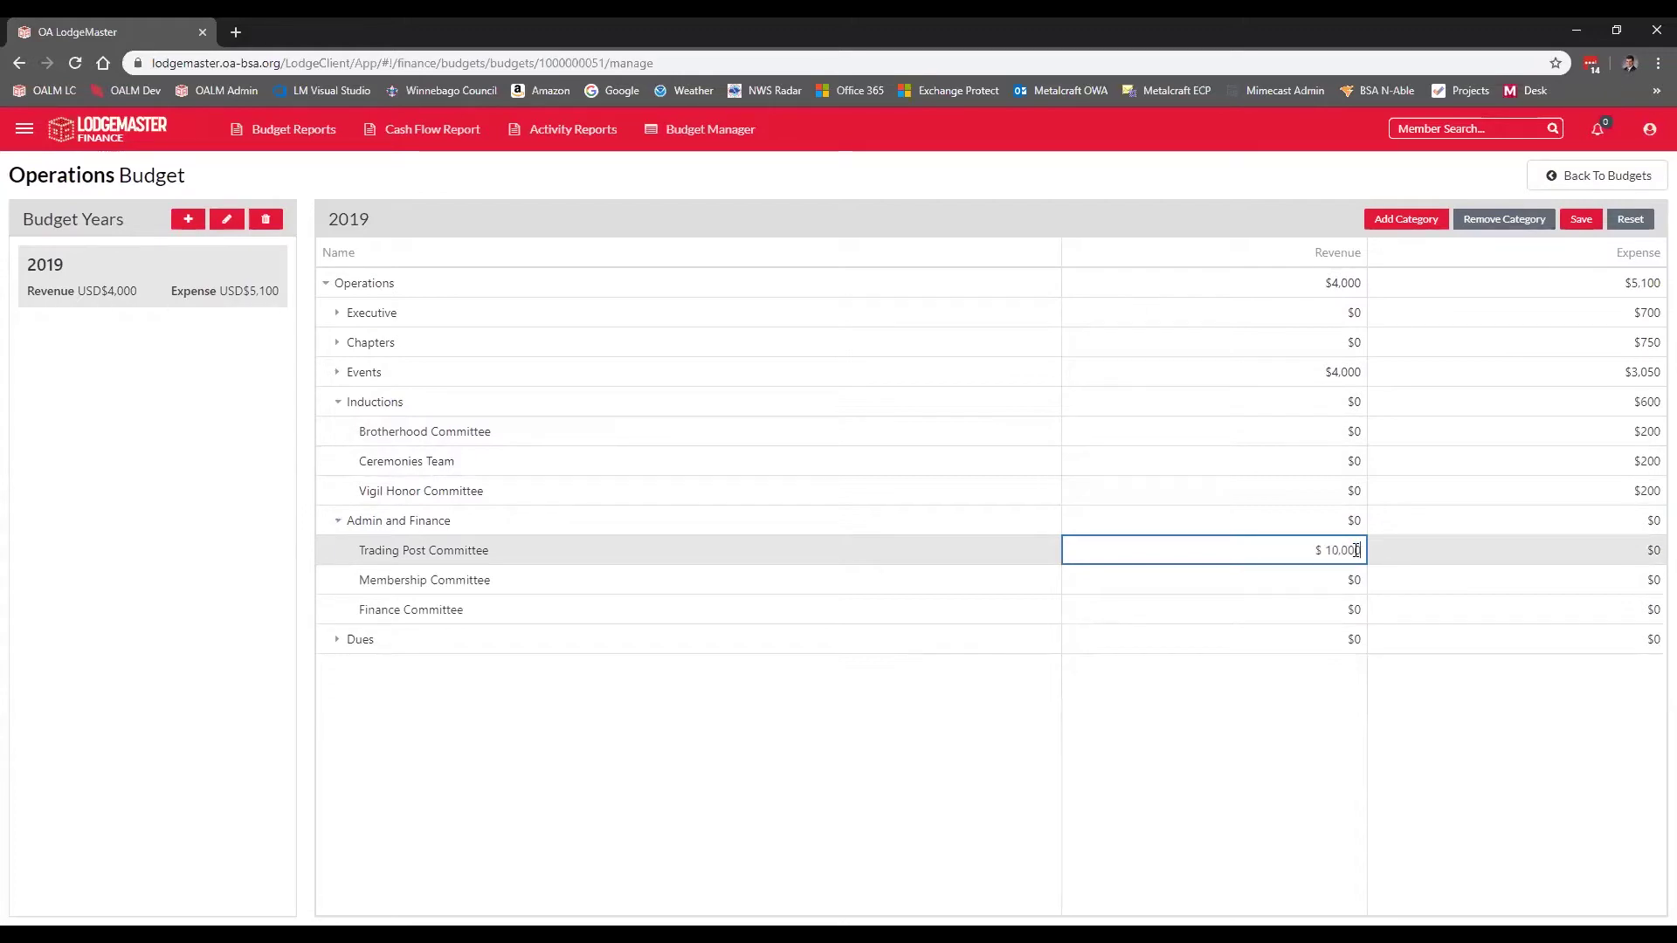
{"action": "type", "text": "00"}
{"action": "left_click", "coordinate": [1583, 555]}
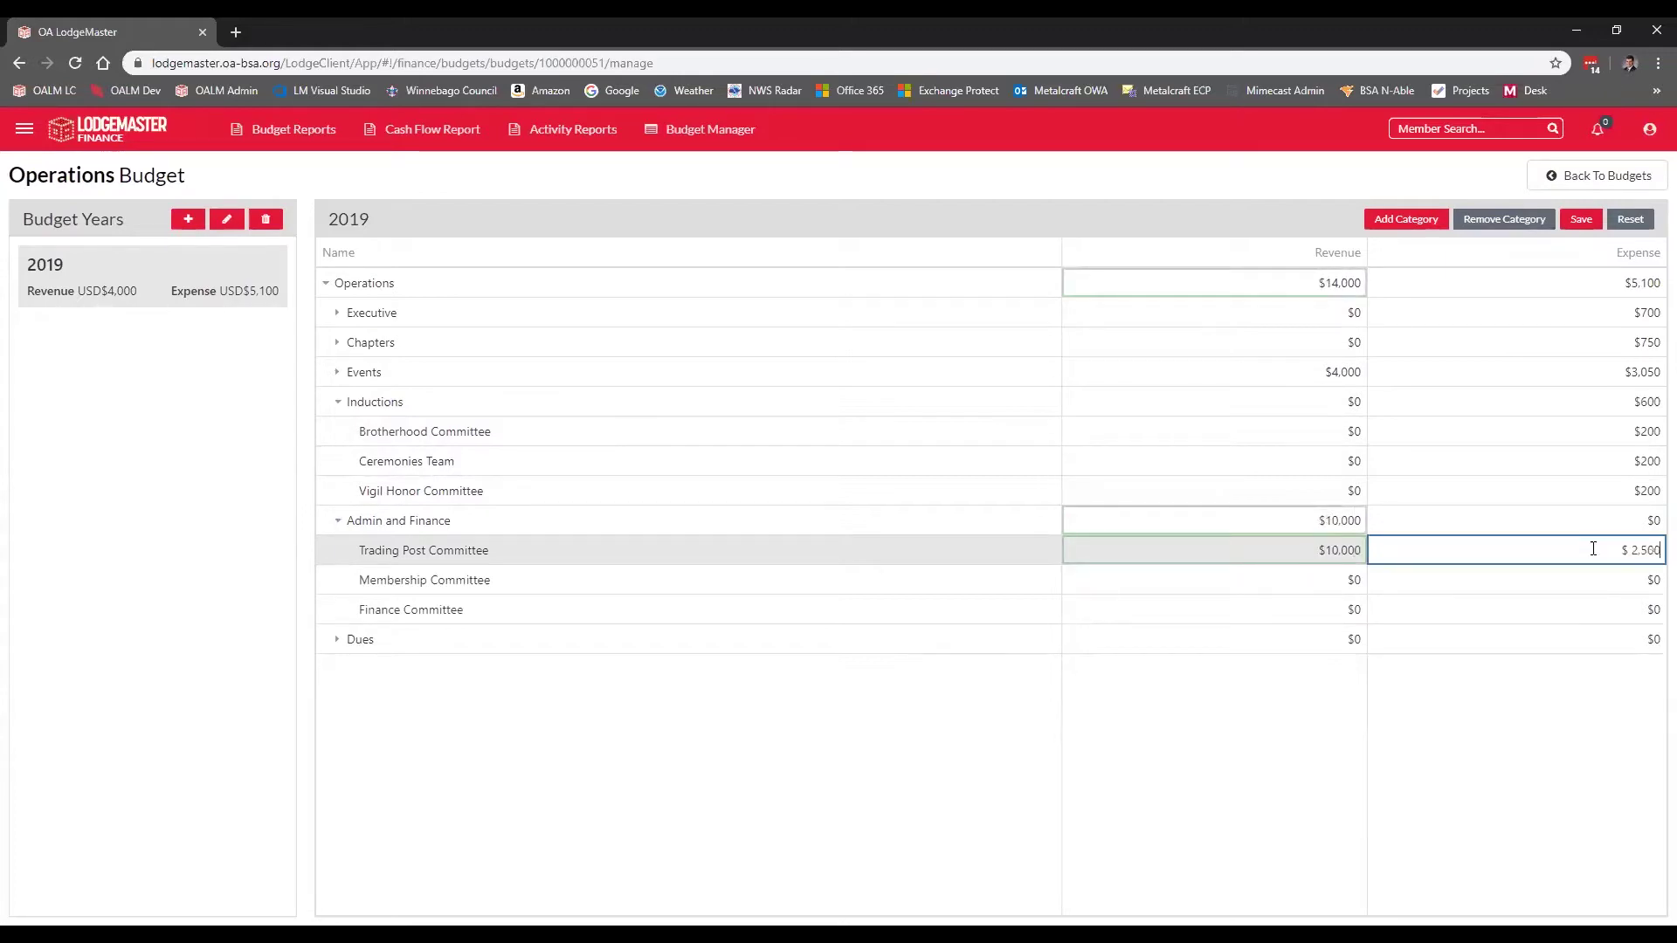
{"action": "key", "text": "Tab"}
{"action": "left_click", "coordinate": [1354, 580]}
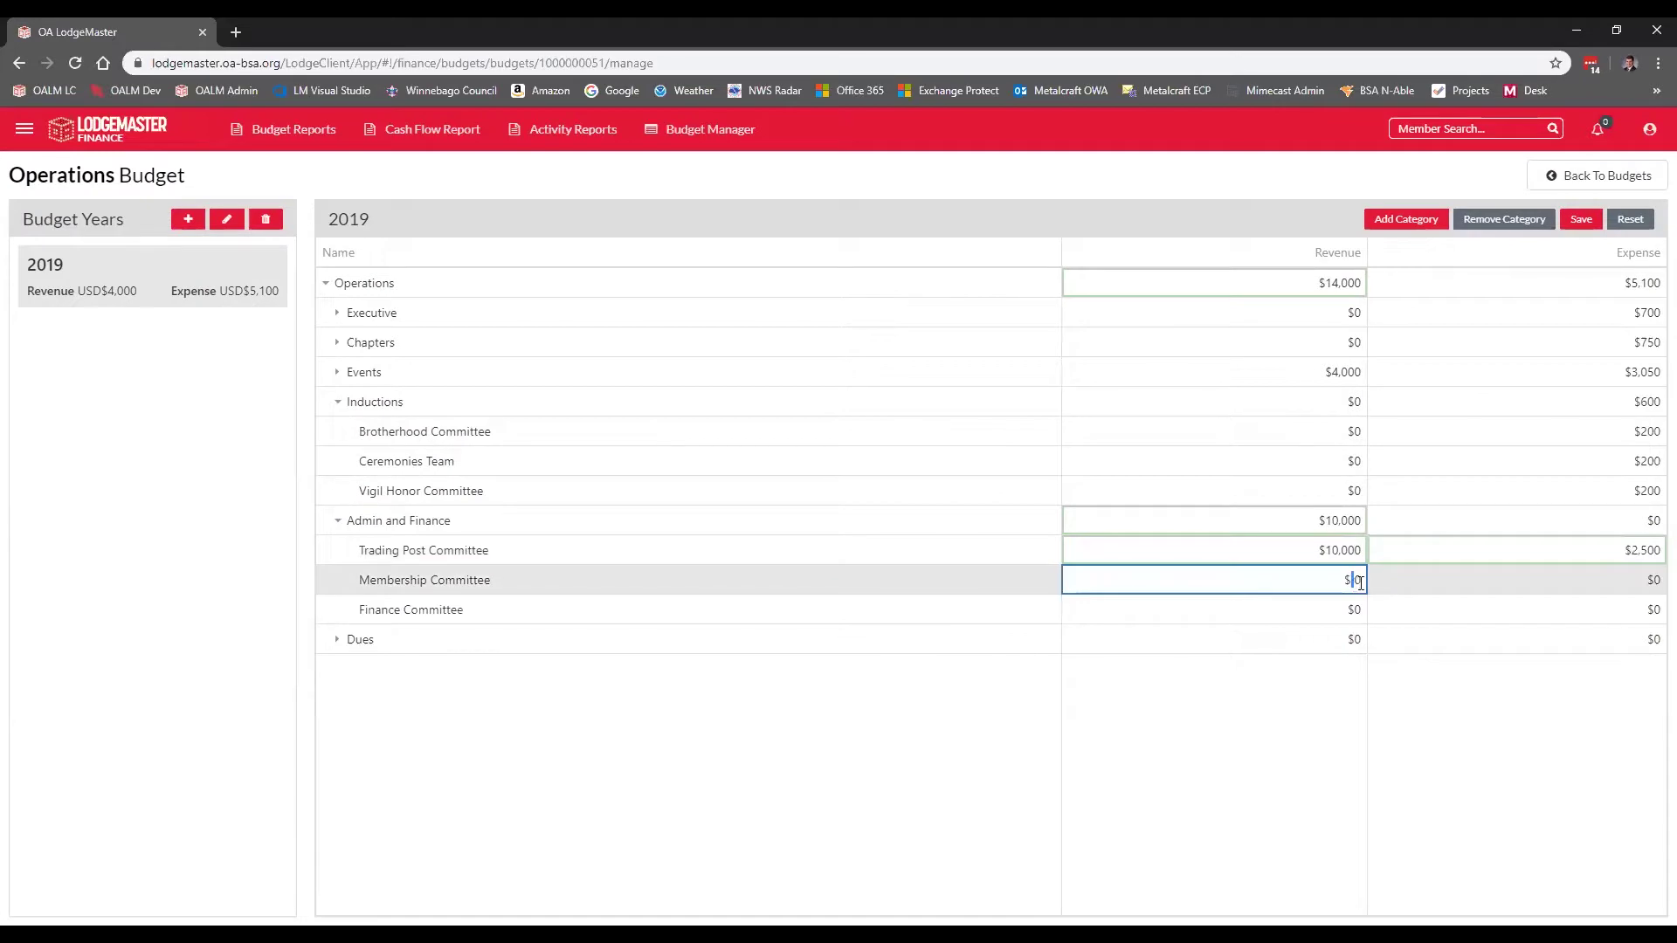
{"action": "left_click", "coordinate": [1644, 577]}
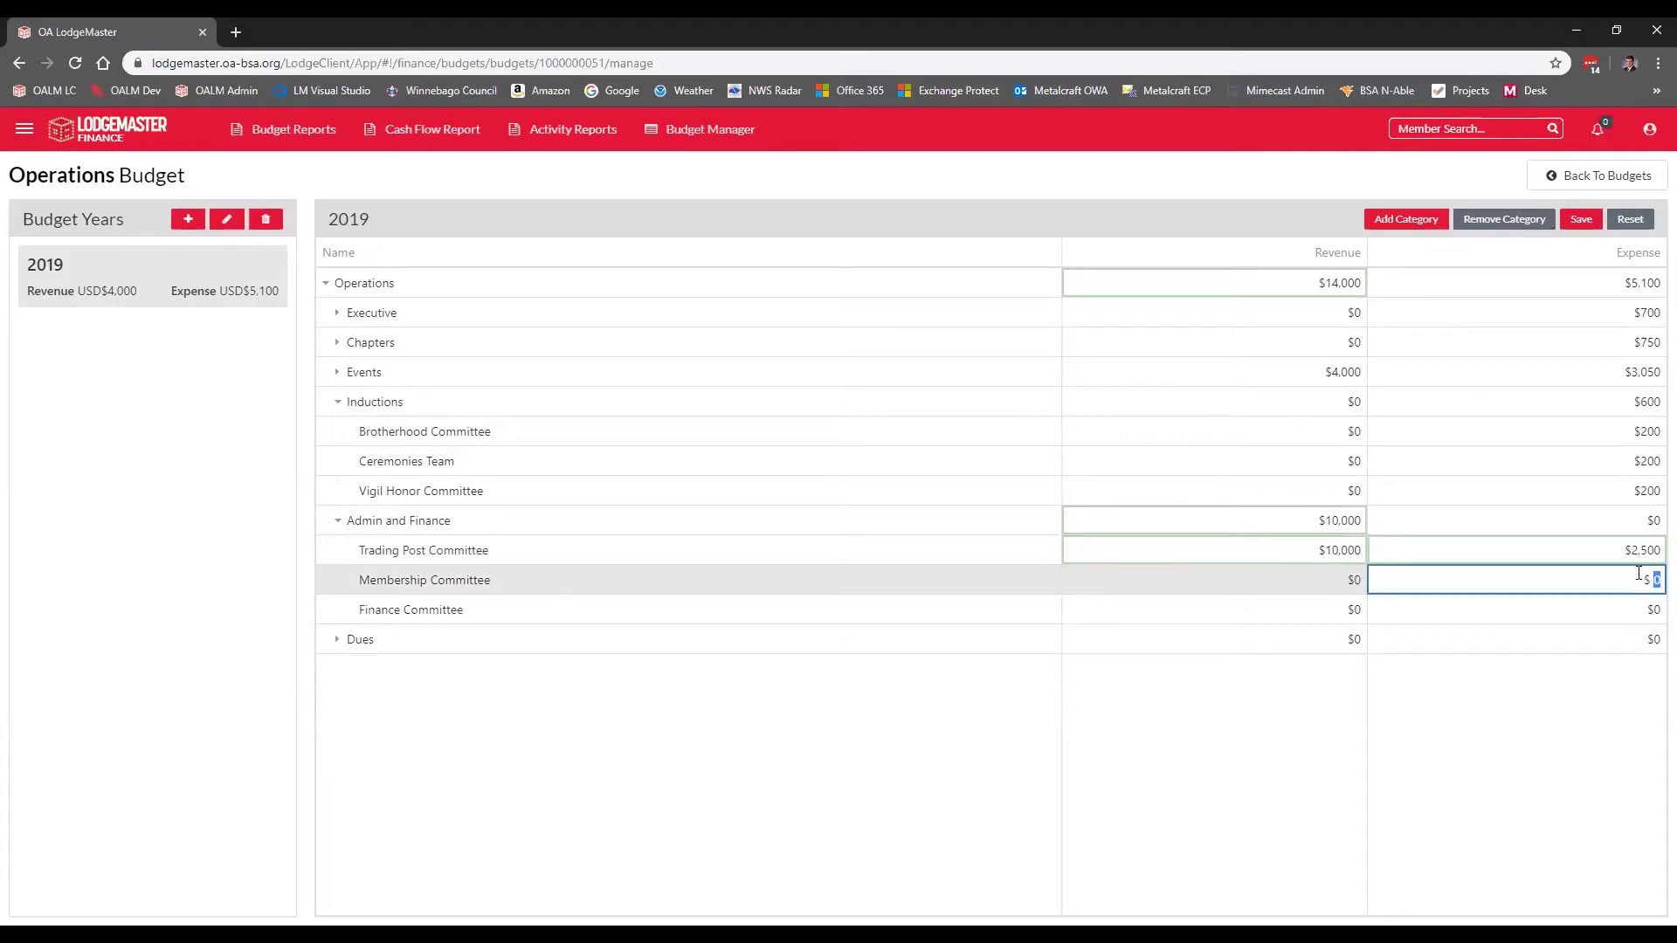
{"action": "left_click", "coordinate": [1655, 611]}
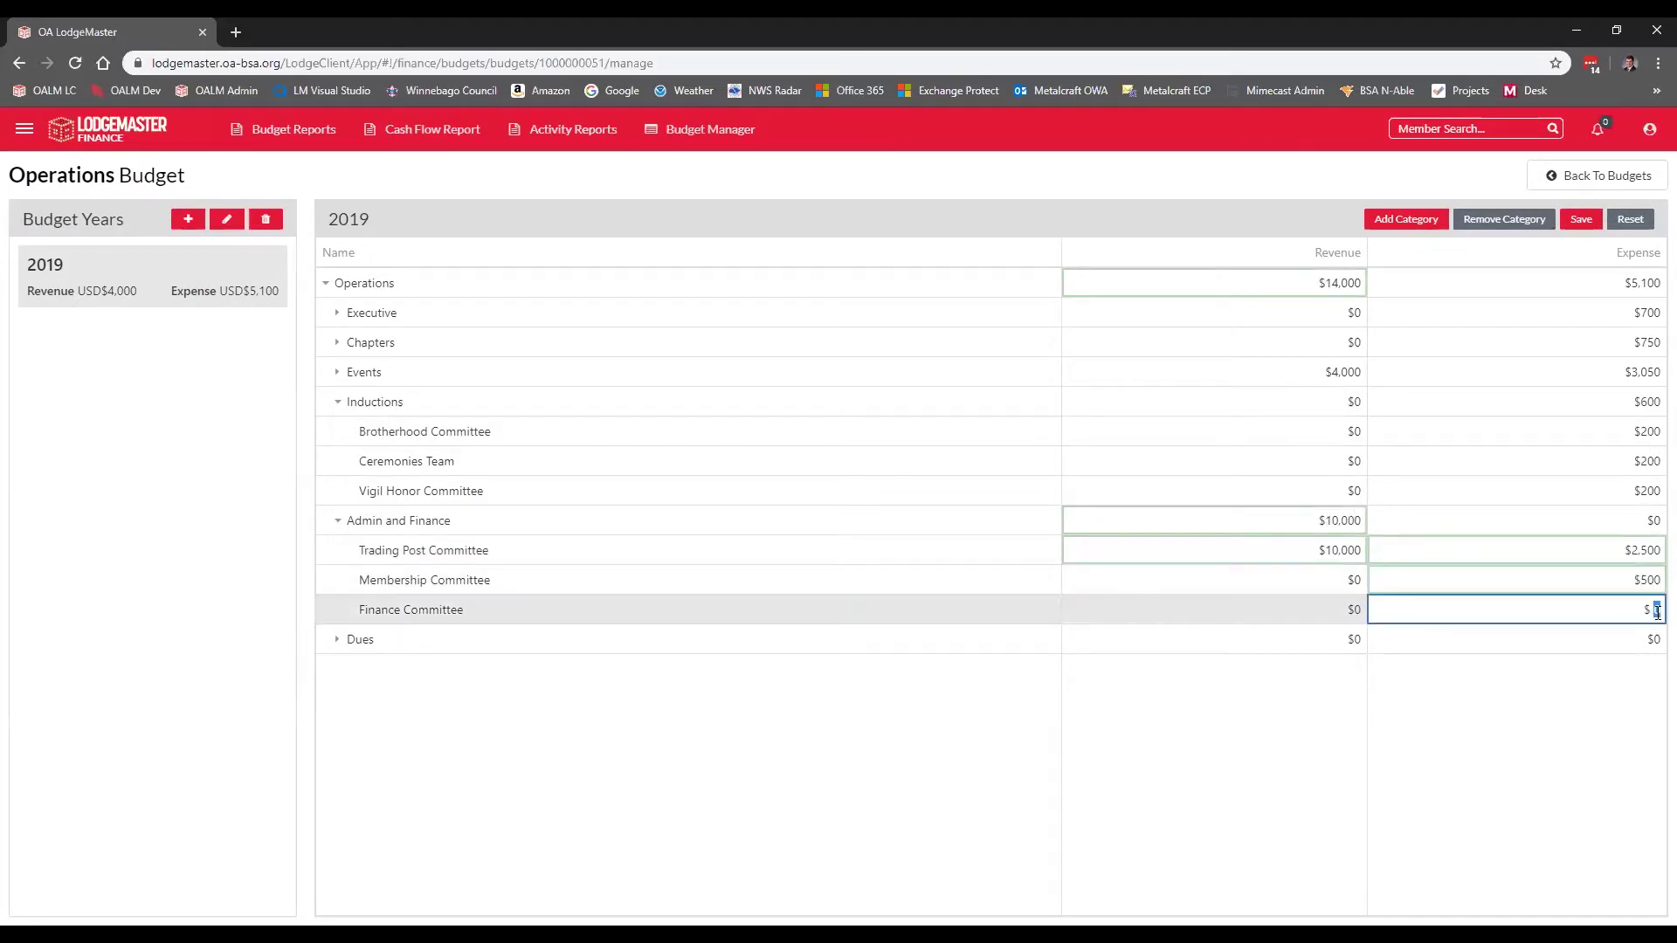
{"action": "type", "text": "200"}
{"action": "left_click", "coordinate": [1565, 224]}
{"action": "left_click", "coordinate": [1357, 611]}
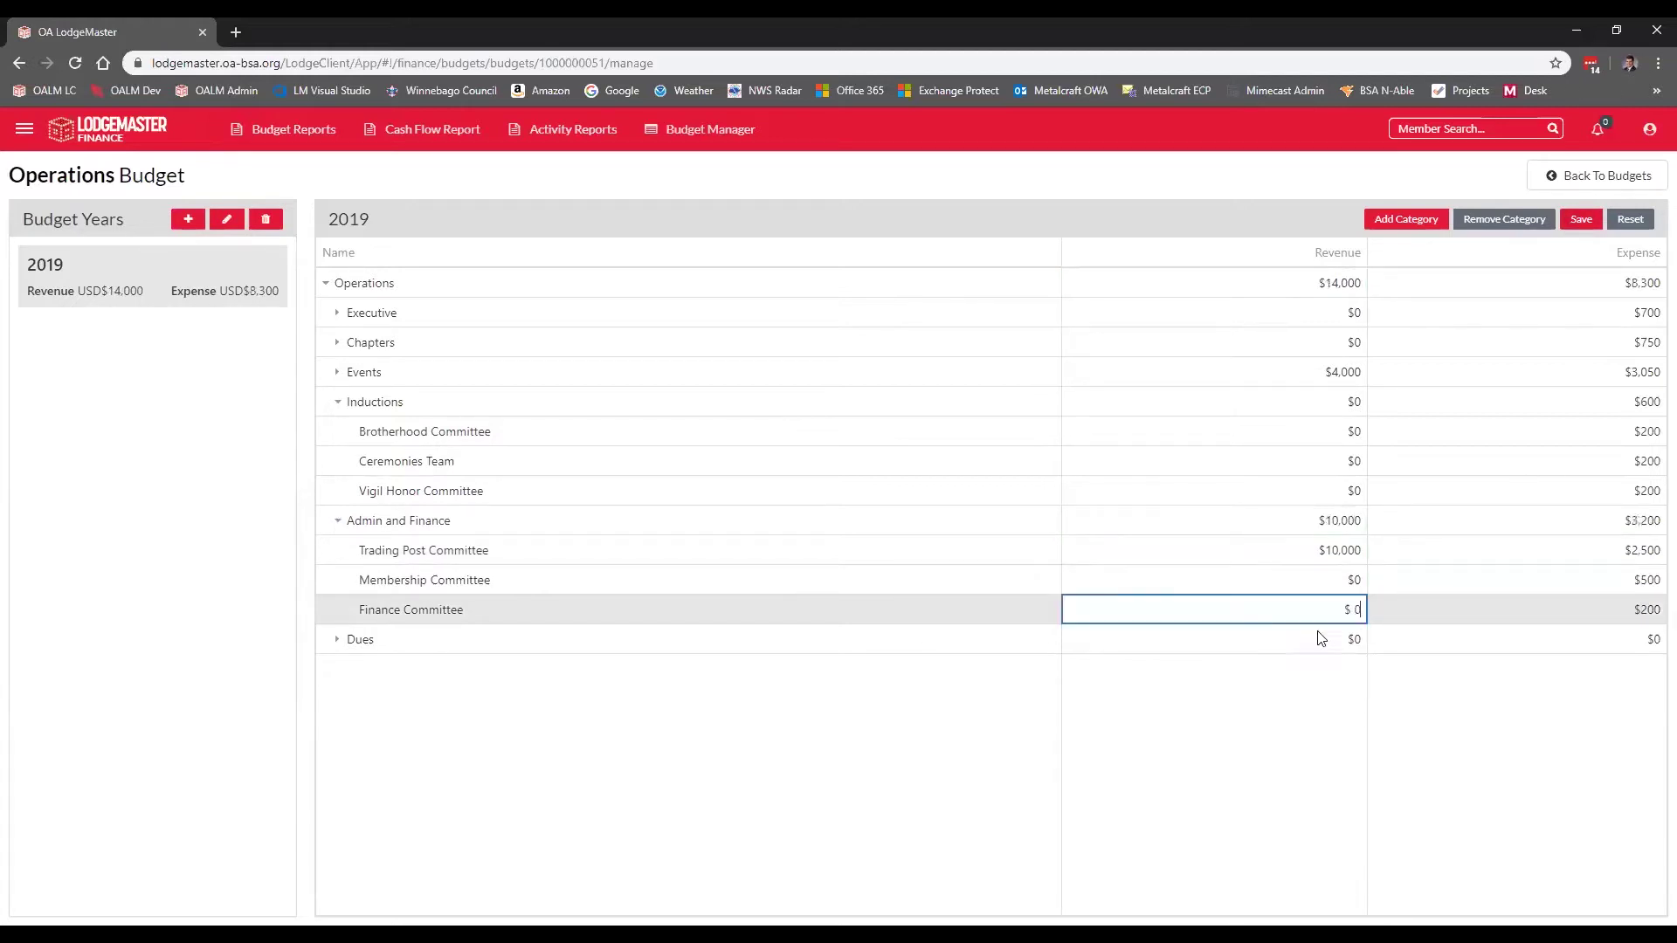
{"action": "left_click", "coordinate": [1276, 645]}
{"action": "left_click", "coordinate": [335, 640]}
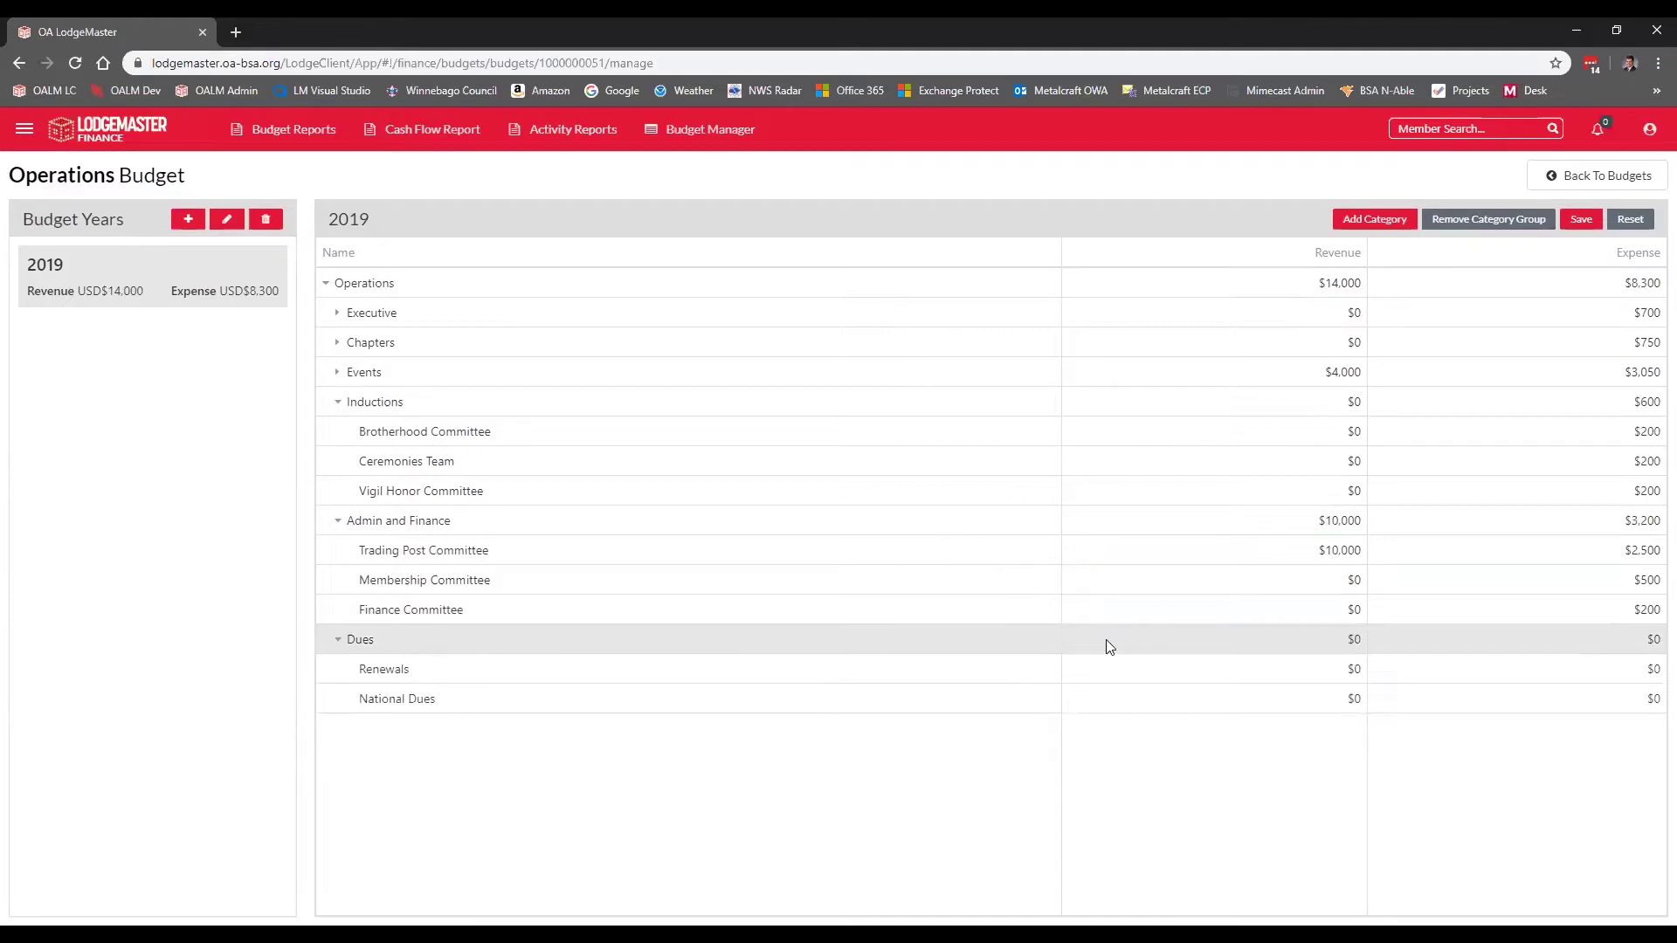
Budget $15,000 Renewals revenue and $5,000 National Dues expense, and save
{"action": "left_click", "coordinate": [1354, 671]}
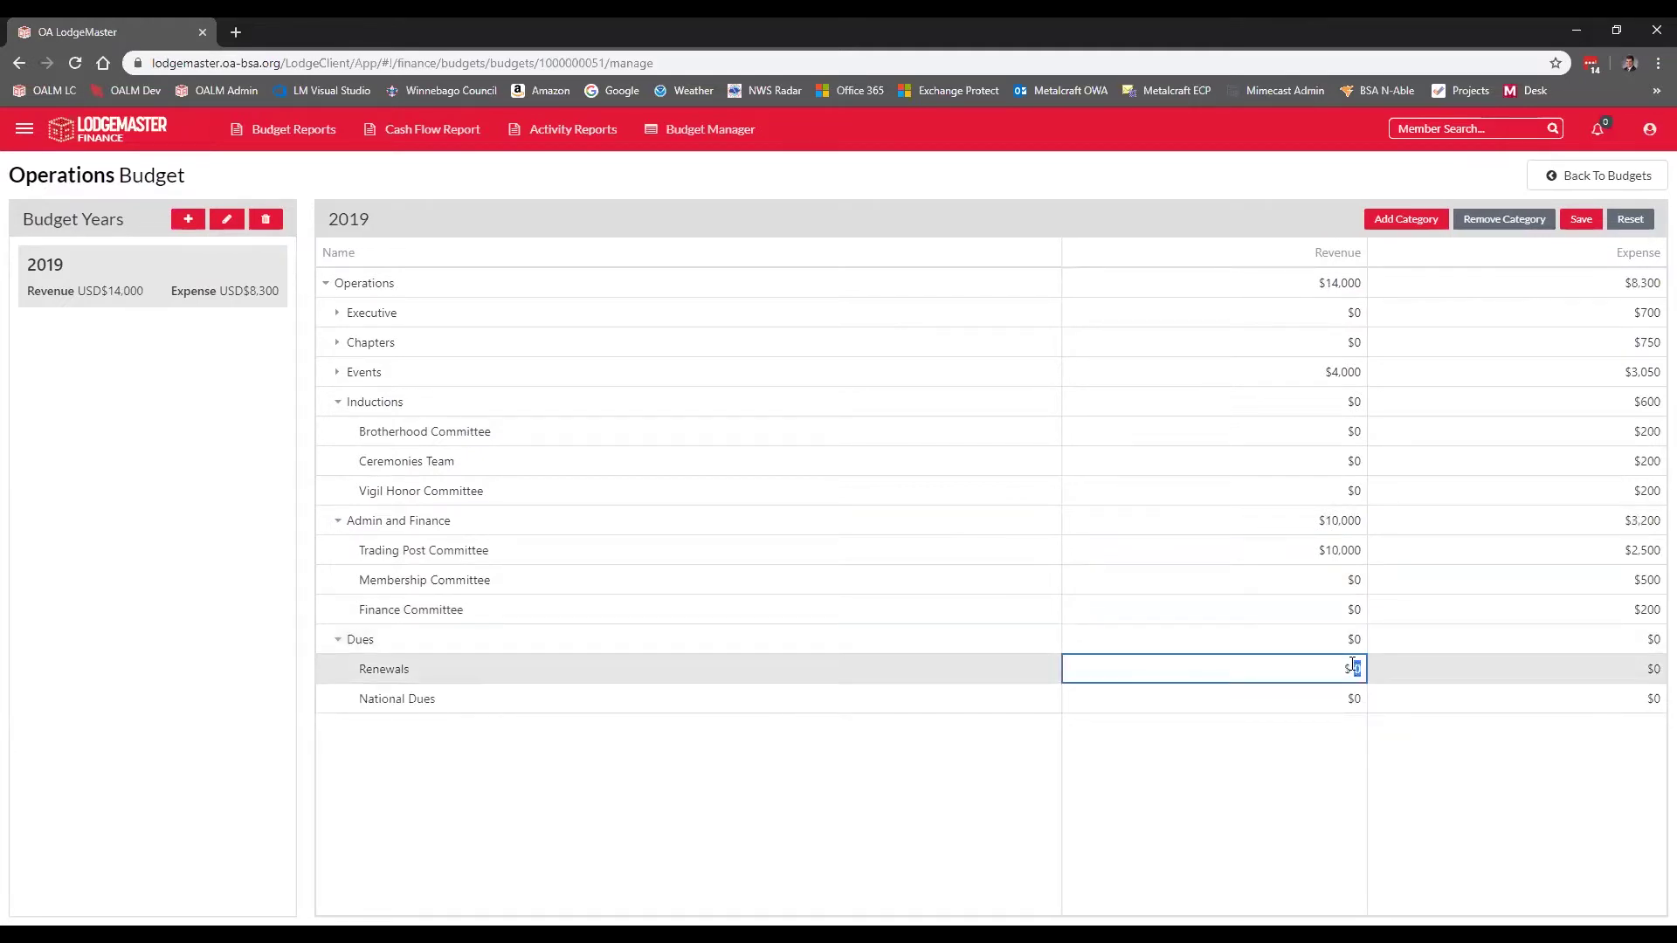
{"action": "type", "text": "15,000"}
{"action": "key", "text": "Tab"}
{"action": "left_click", "coordinate": [1654, 698]}
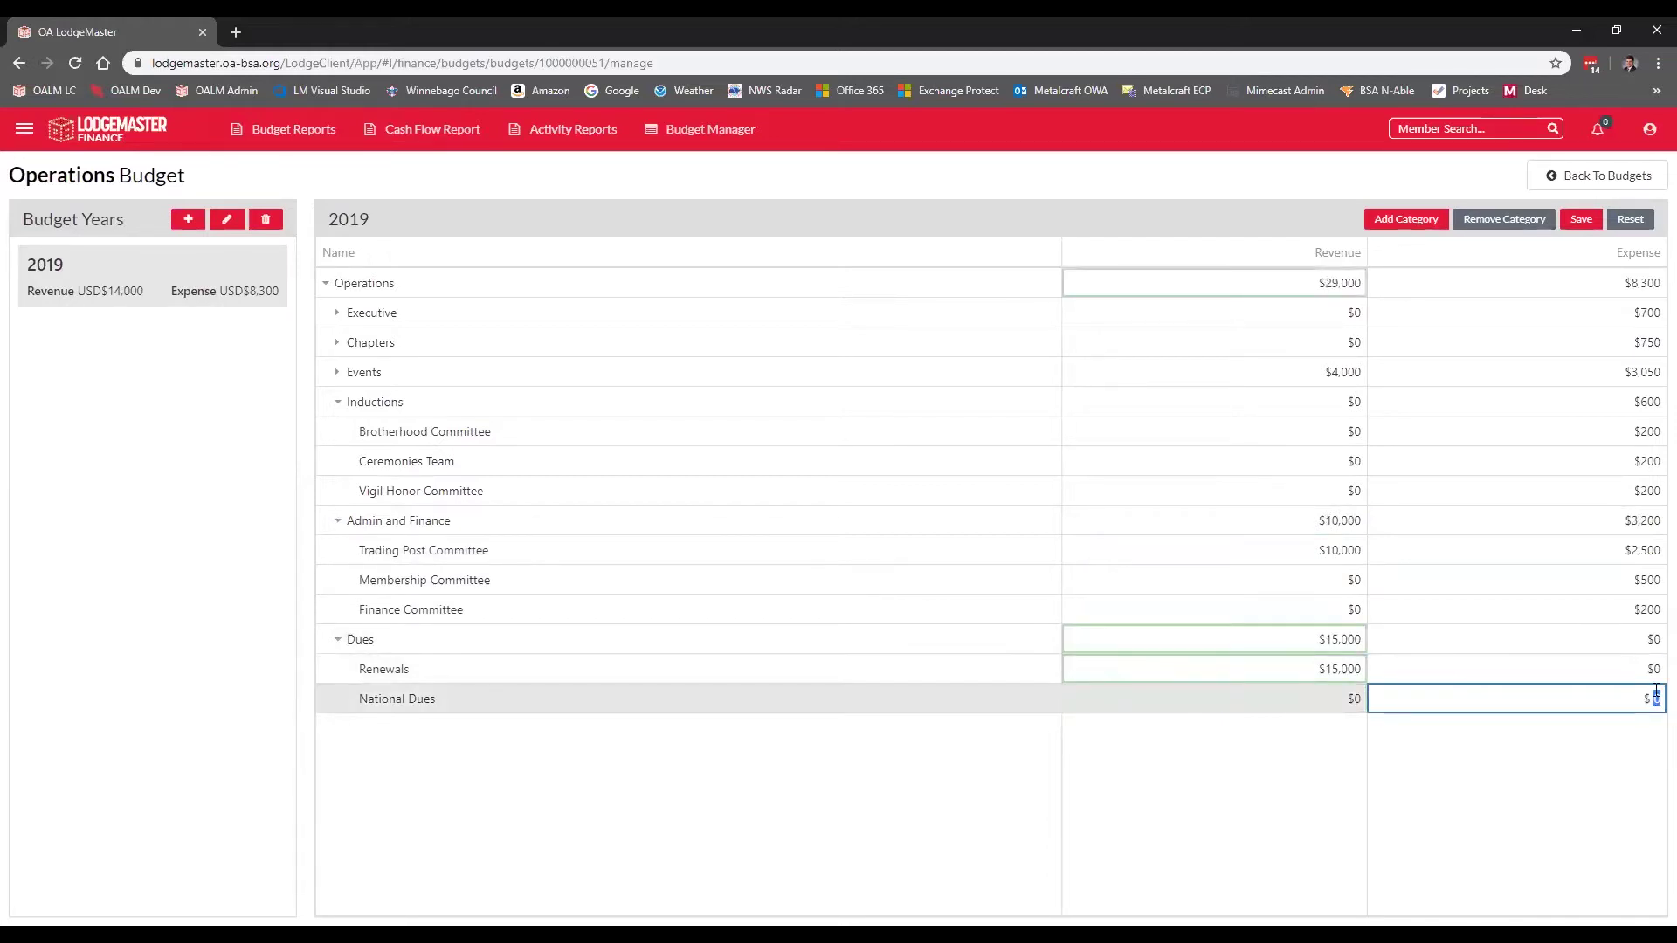
{"action": "type", "text": "5,000"}
{"action": "left_click", "coordinate": [1582, 220]}
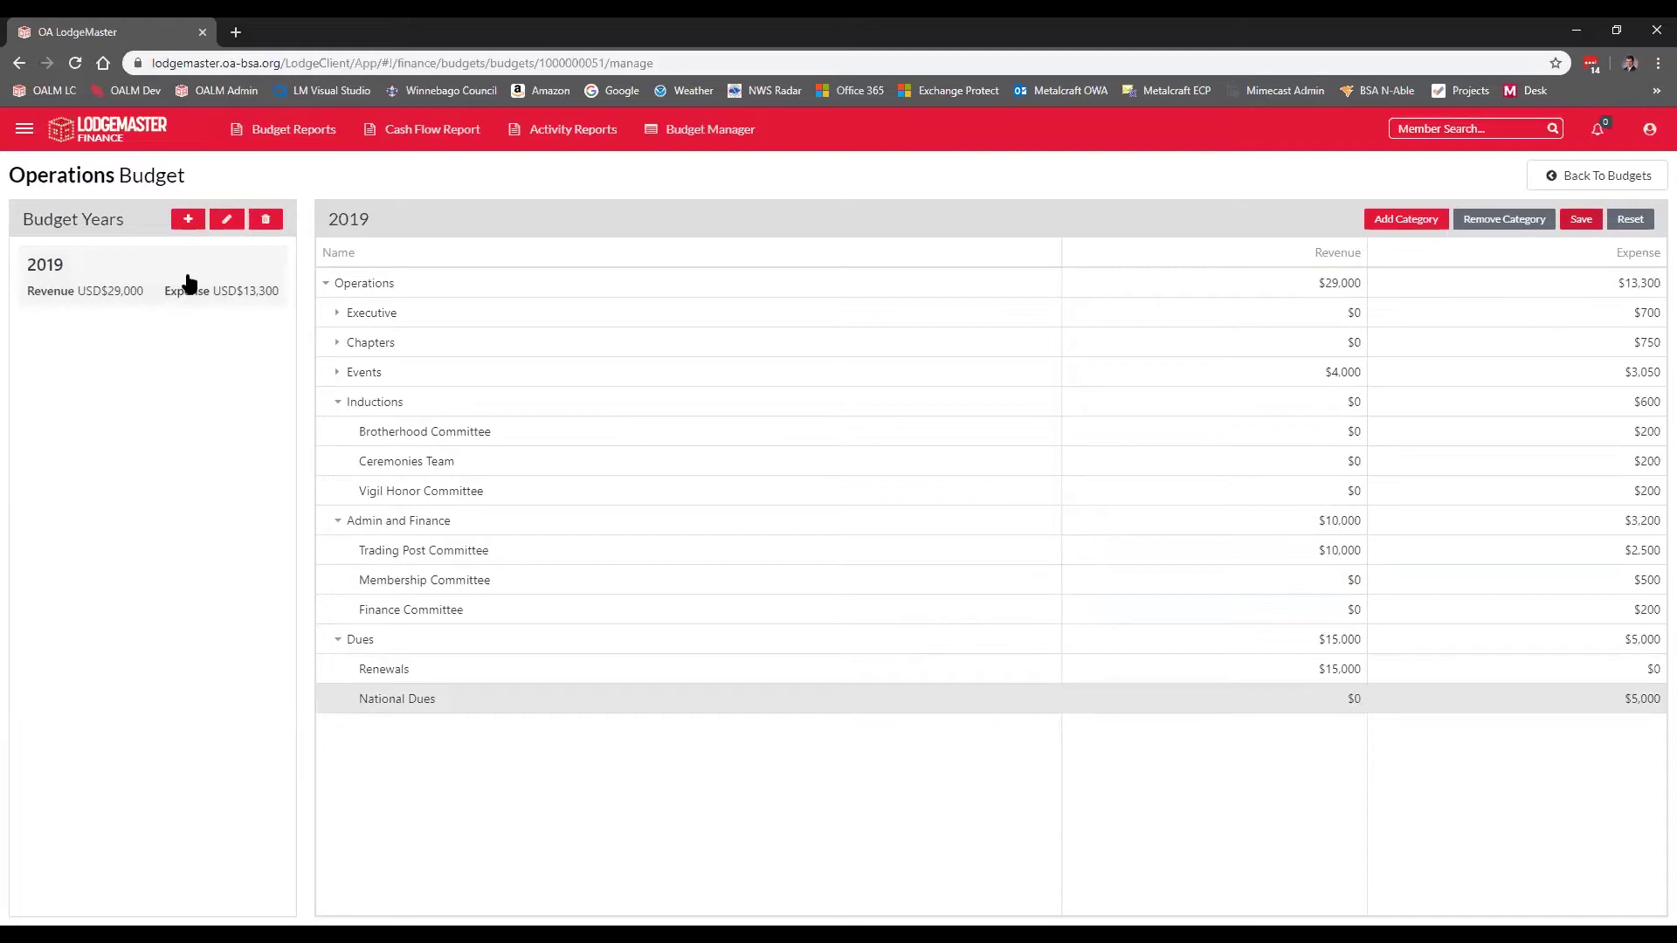
Collapse the Inductions, Admin and Finance, and Dues groups
{"action": "left_click", "coordinate": [337, 402]}
{"action": "left_click", "coordinate": [338, 433]}
{"action": "left_click", "coordinate": [337, 462]}
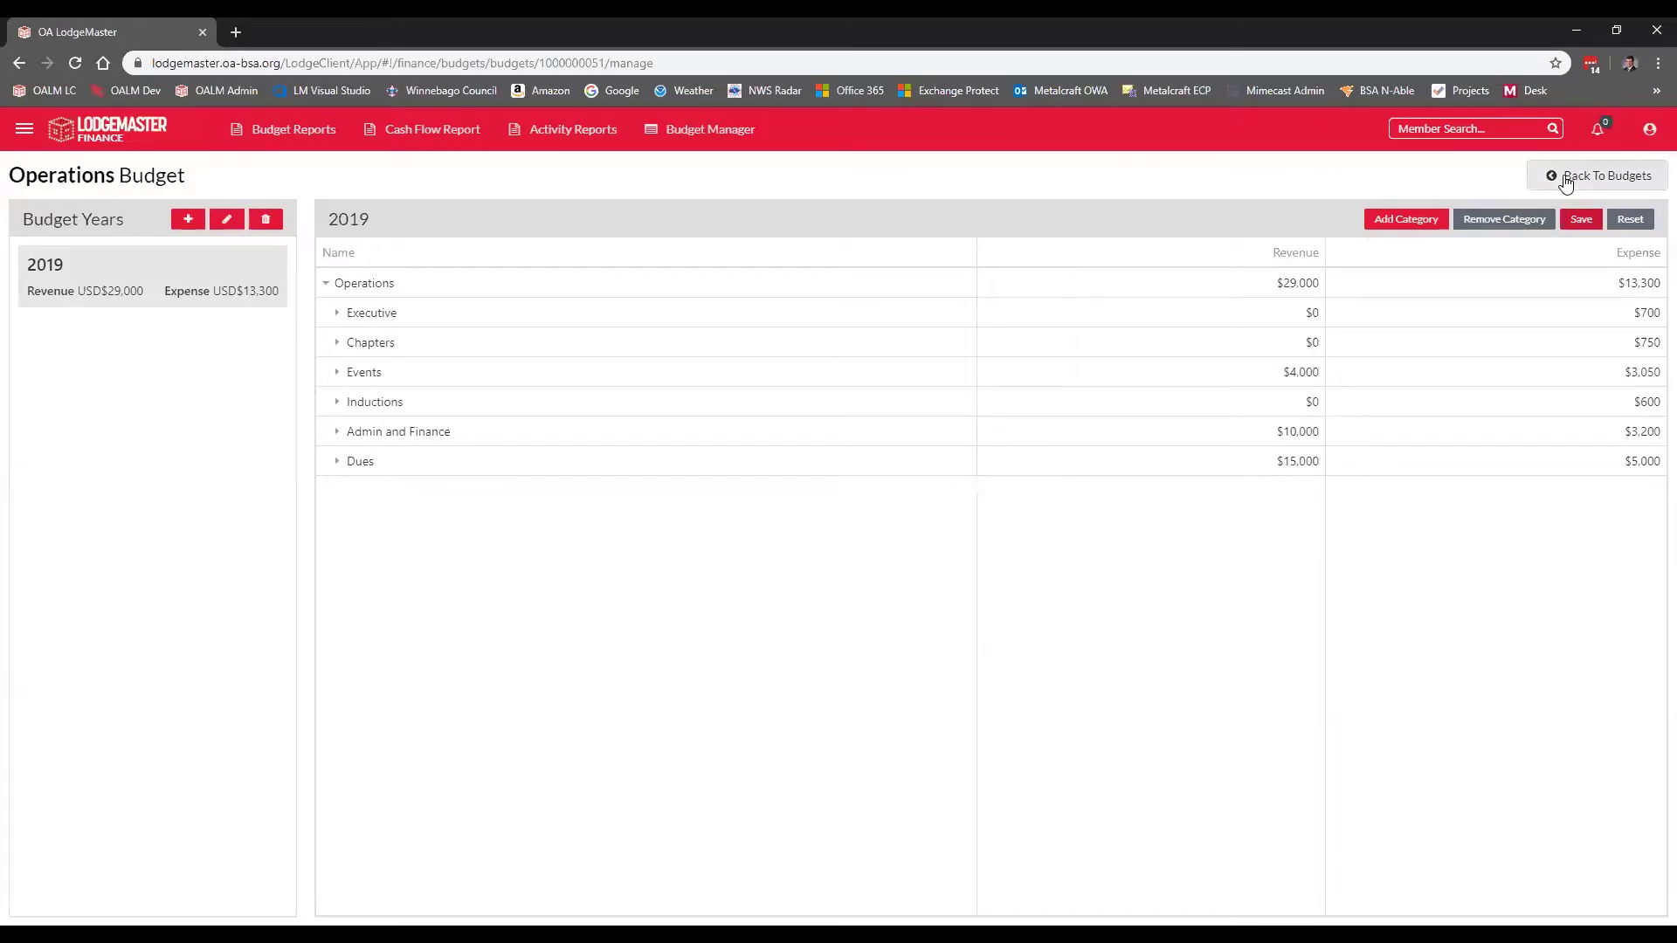
Create a 2020 budget year copied from 2019 and select it
{"action": "left_click", "coordinate": [188, 220]}
{"action": "left_click", "coordinate": [1071, 294]}
{"action": "left_click", "coordinate": [753, 319]}
{"action": "left_click", "coordinate": [979, 347]}
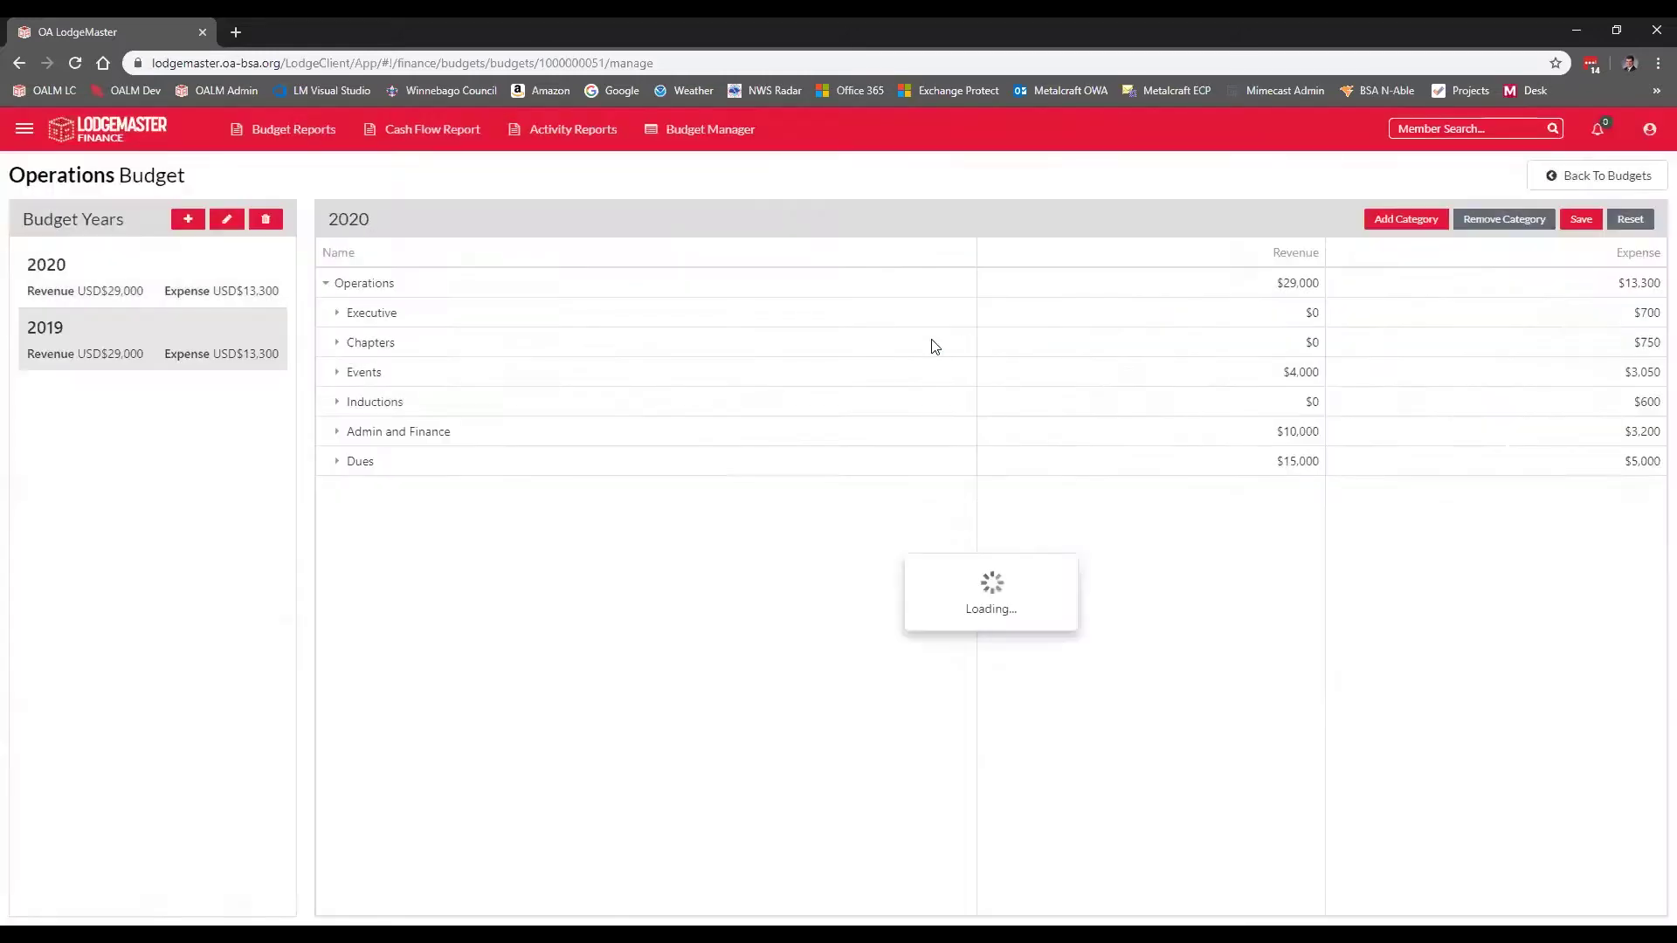
{"action": "left_click", "coordinate": [246, 295]}
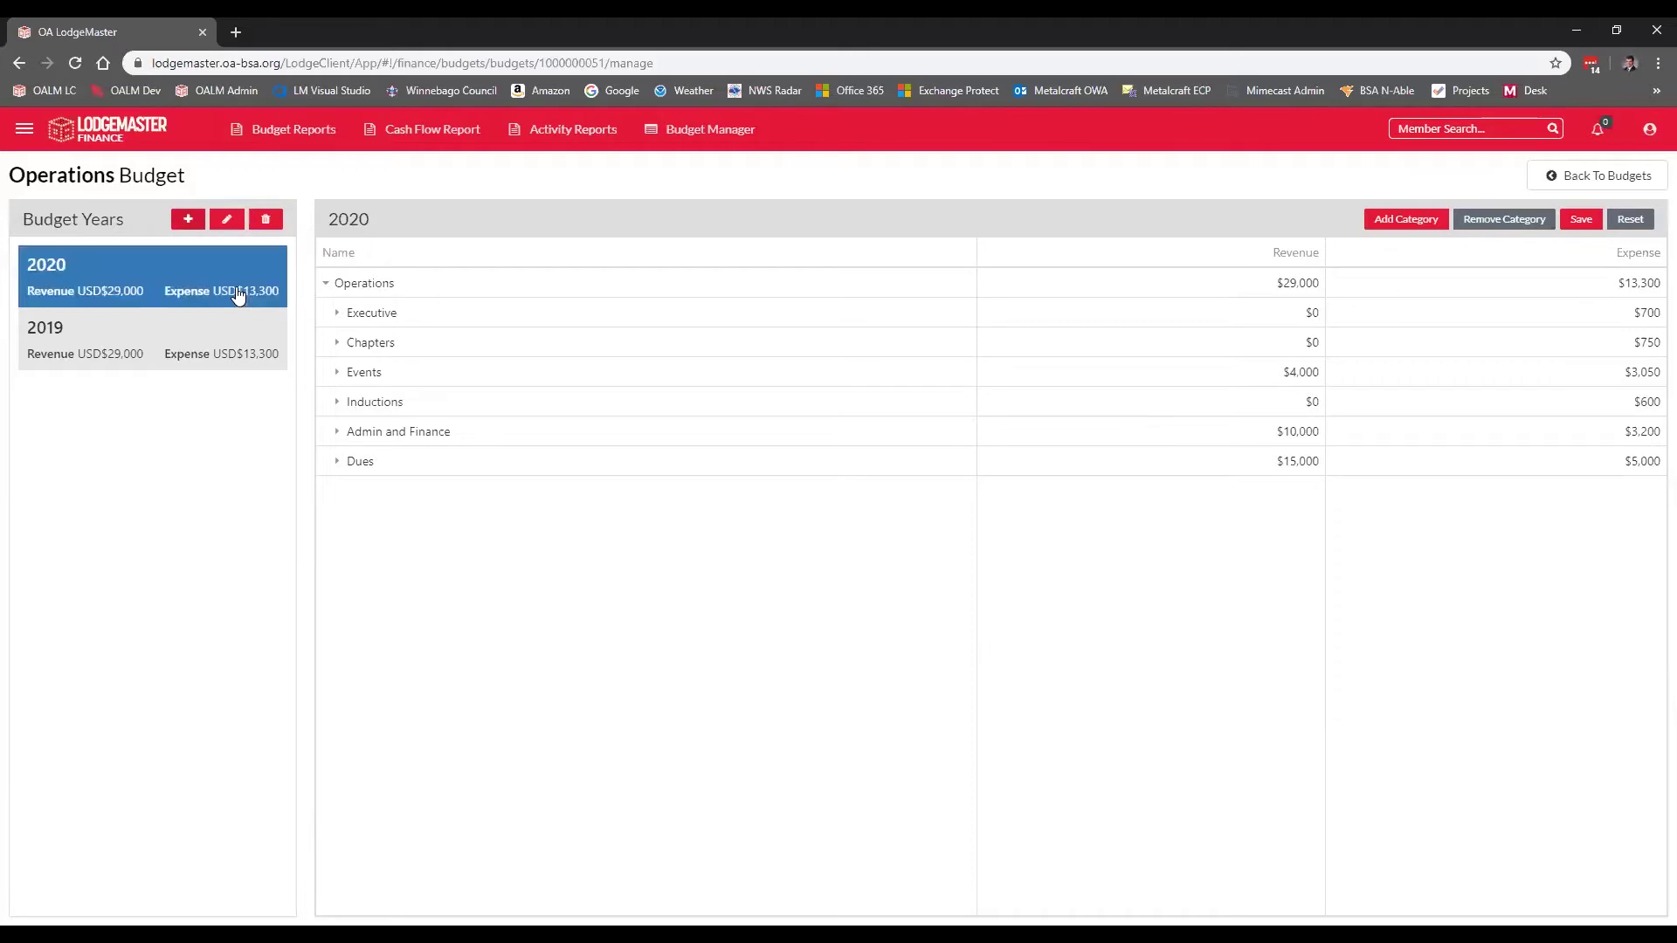
Raise the 2020 Lodge Chief expense to $500 under Executive
{"action": "left_click", "coordinate": [339, 314]}
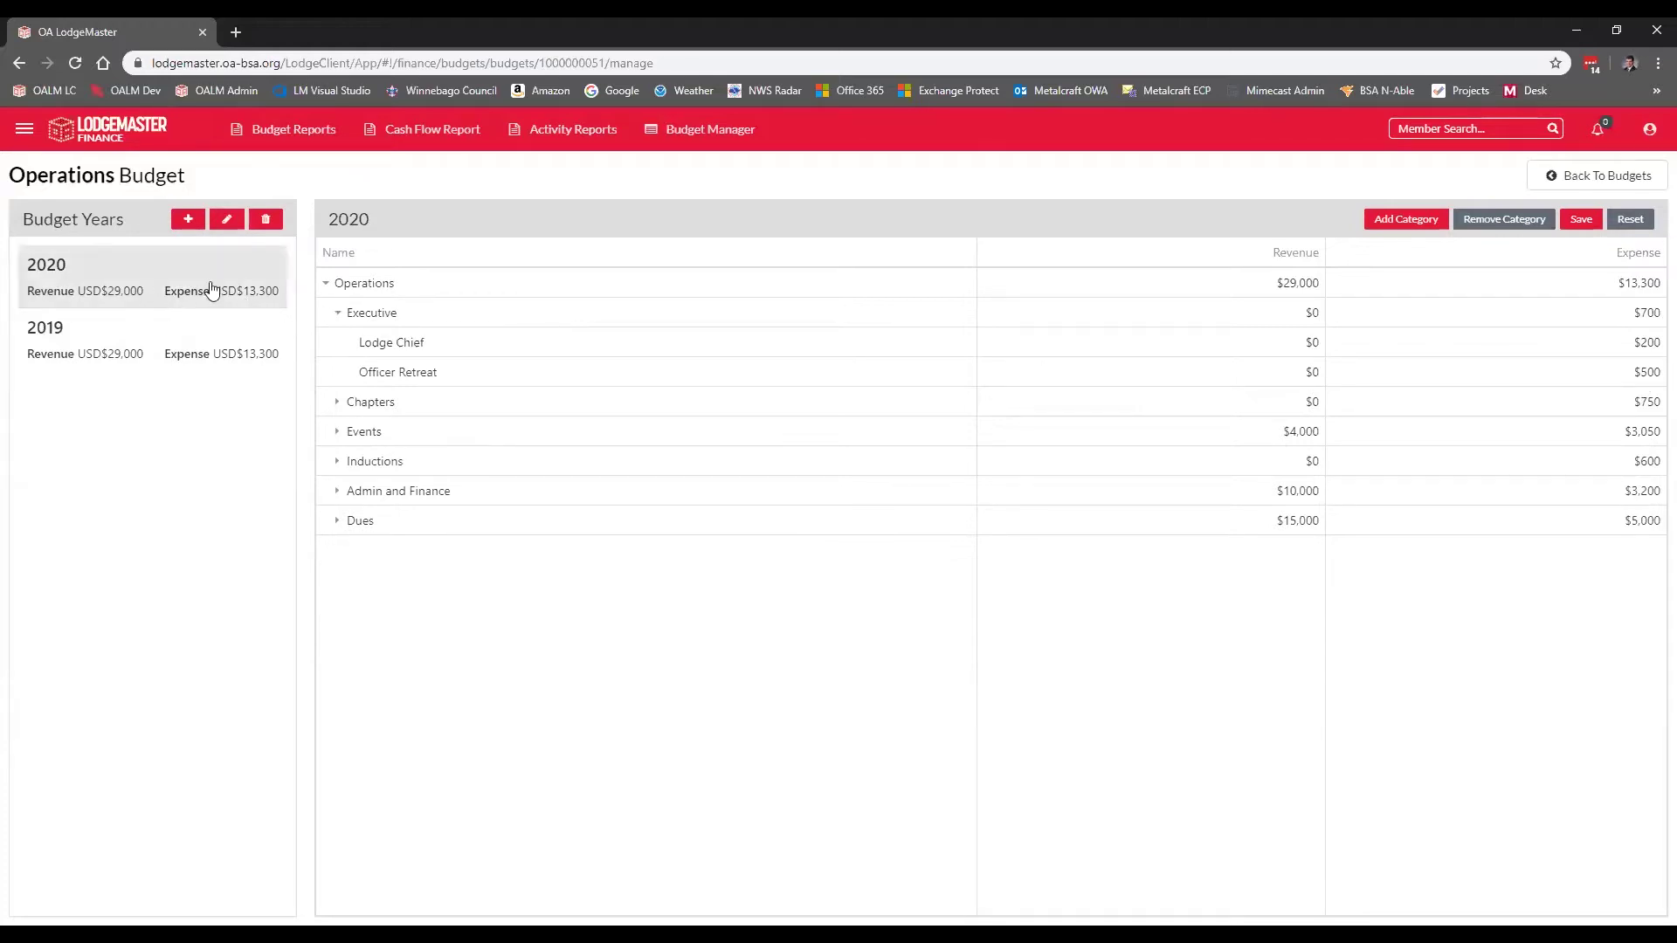
{"action": "double_click", "coordinate": [1656, 342]}
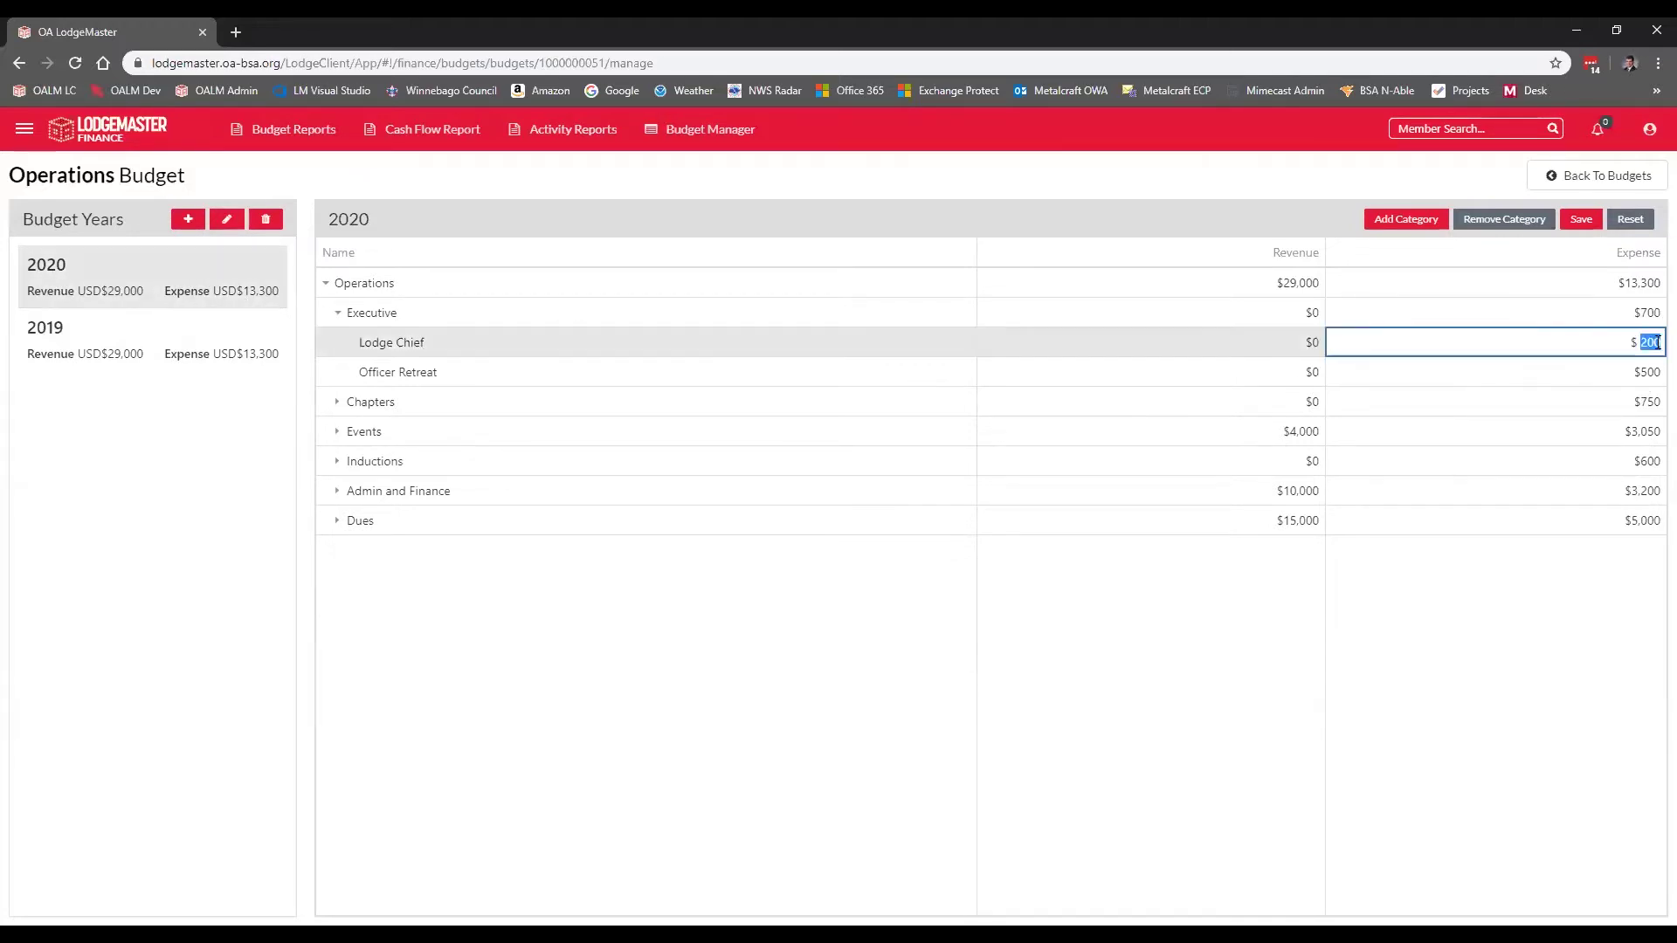
{"action": "type", "text": "3"}
{"action": "left_click", "coordinate": [1581, 219]}
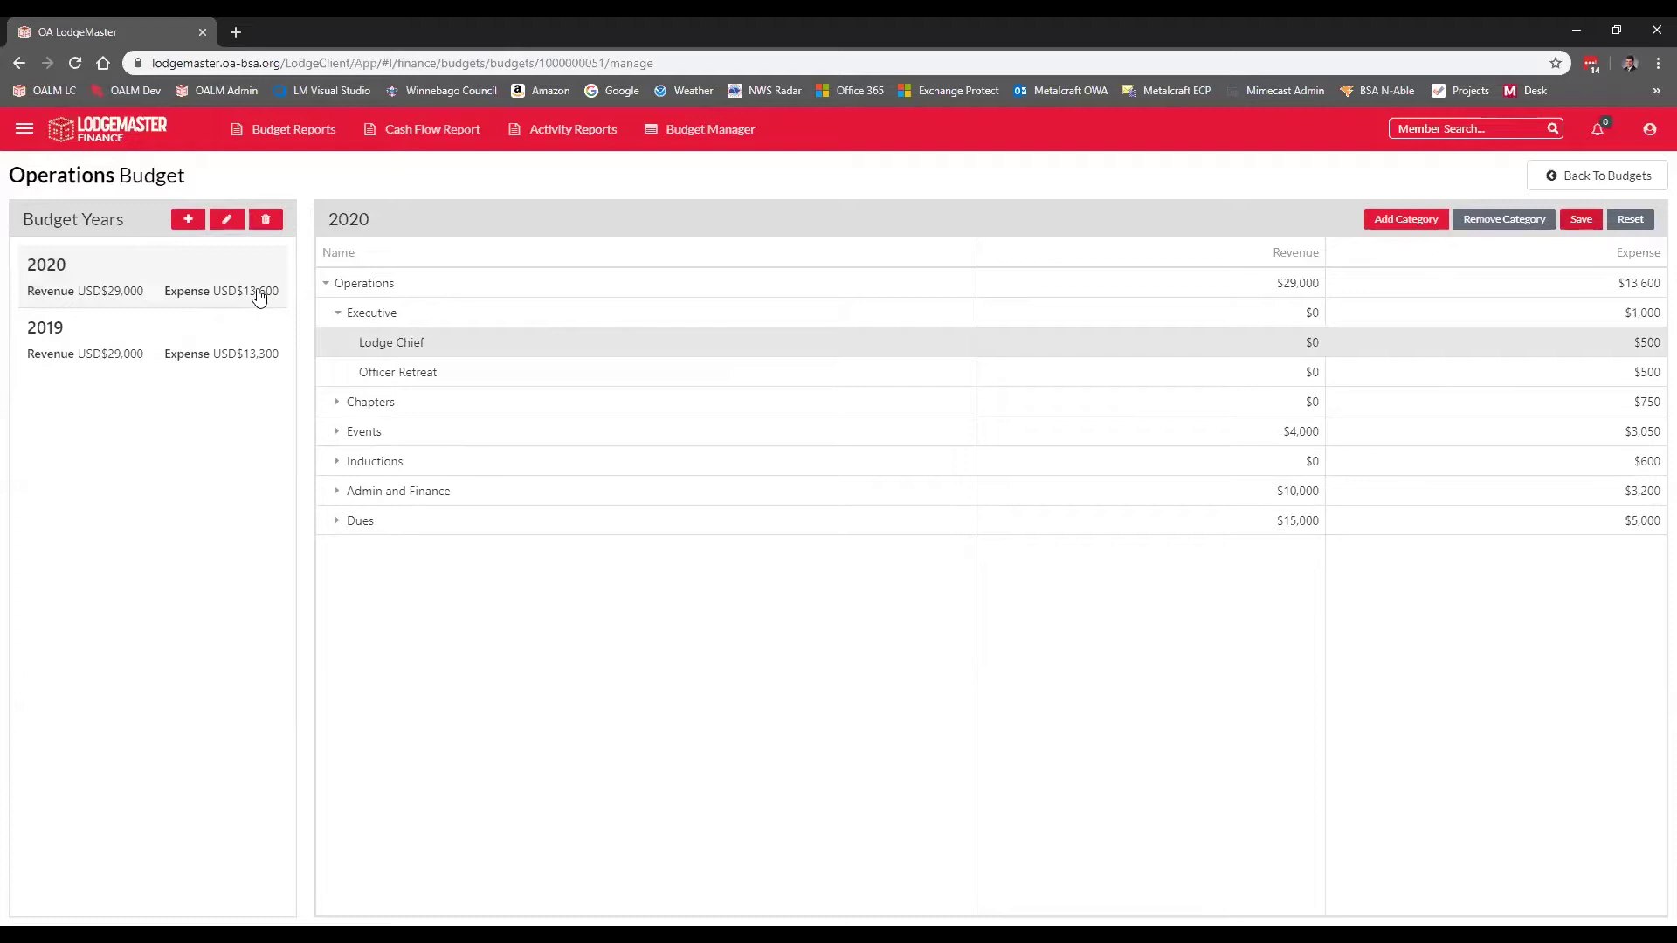
Check the years available to clone without adding one, then show the 2019 budget figures
{"action": "left_click", "coordinate": [175, 297]}
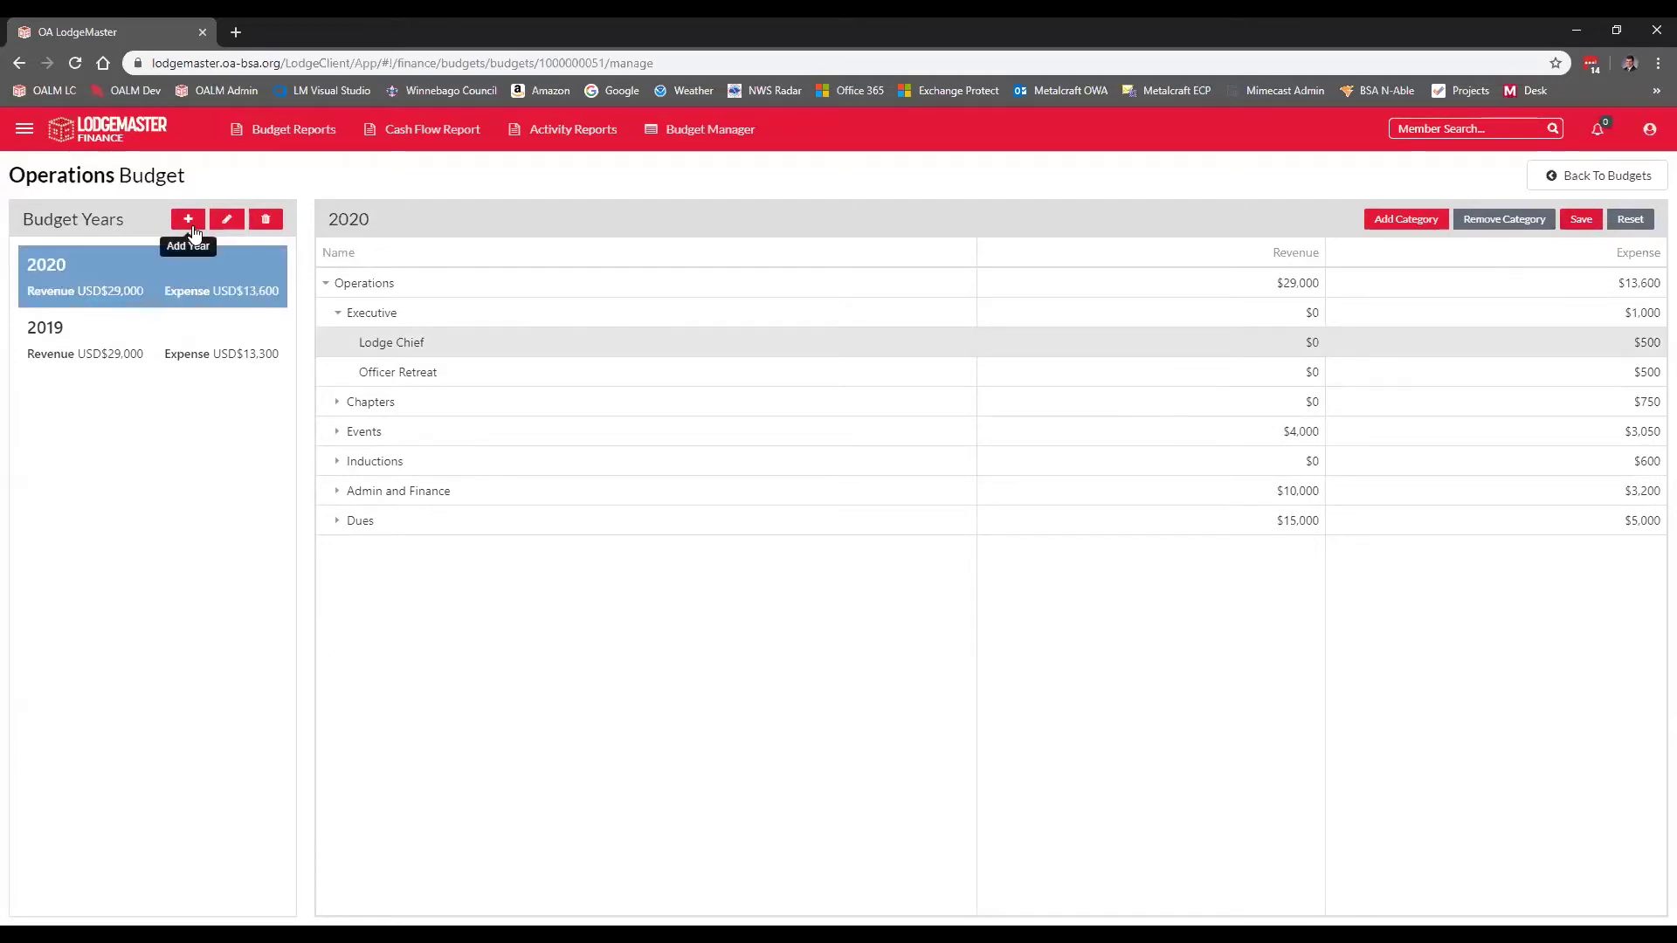
{"action": "left_click", "coordinate": [188, 219]}
{"action": "left_click", "coordinate": [1051, 288]}
{"action": "left_click", "coordinate": [966, 225]}
{"action": "left_click", "coordinate": [1035, 348]}
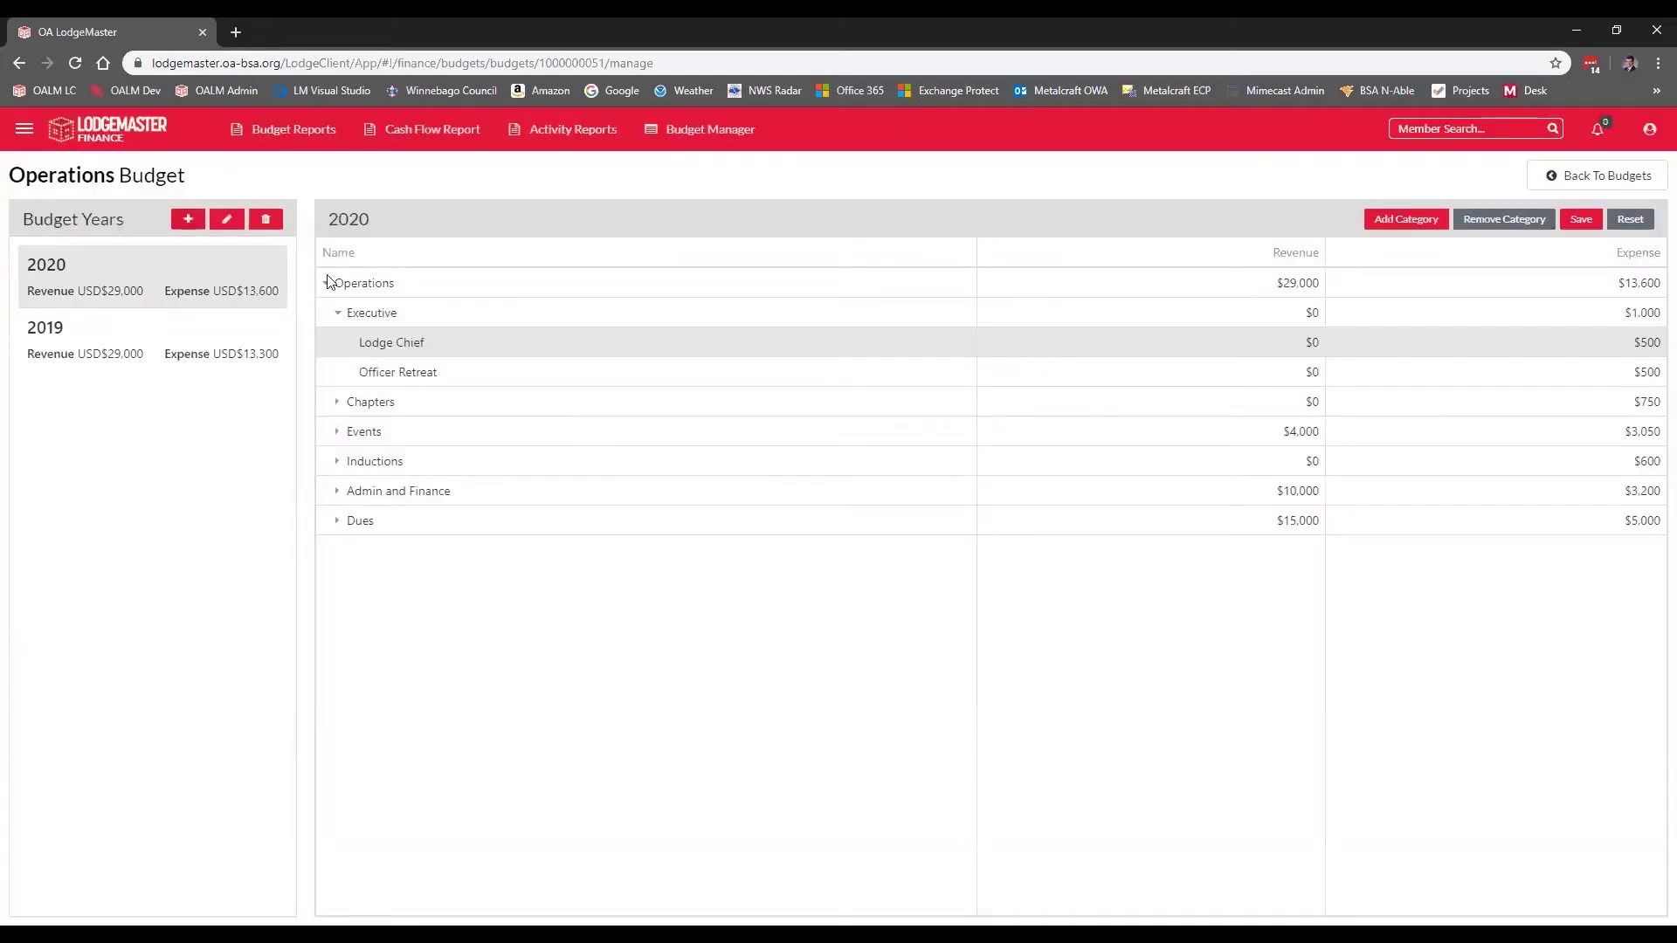
{"action": "left_click", "coordinate": [218, 363]}
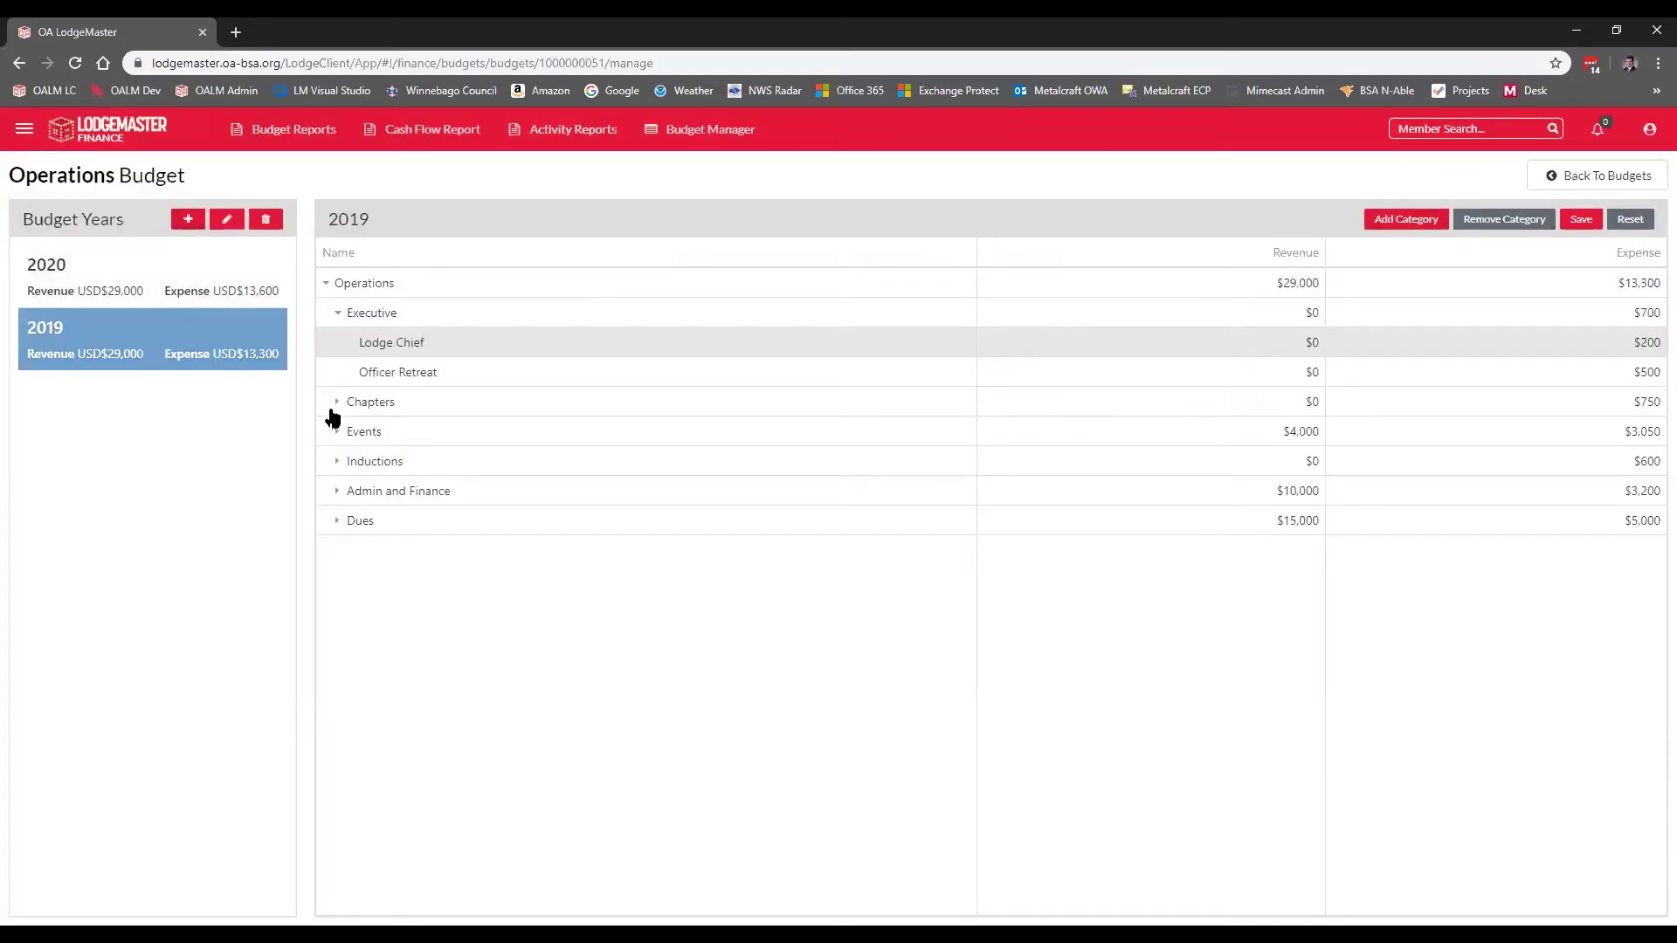
Go from the budgets back to the accounts list and open the Operations account register
{"action": "left_click", "coordinate": [1561, 179]}
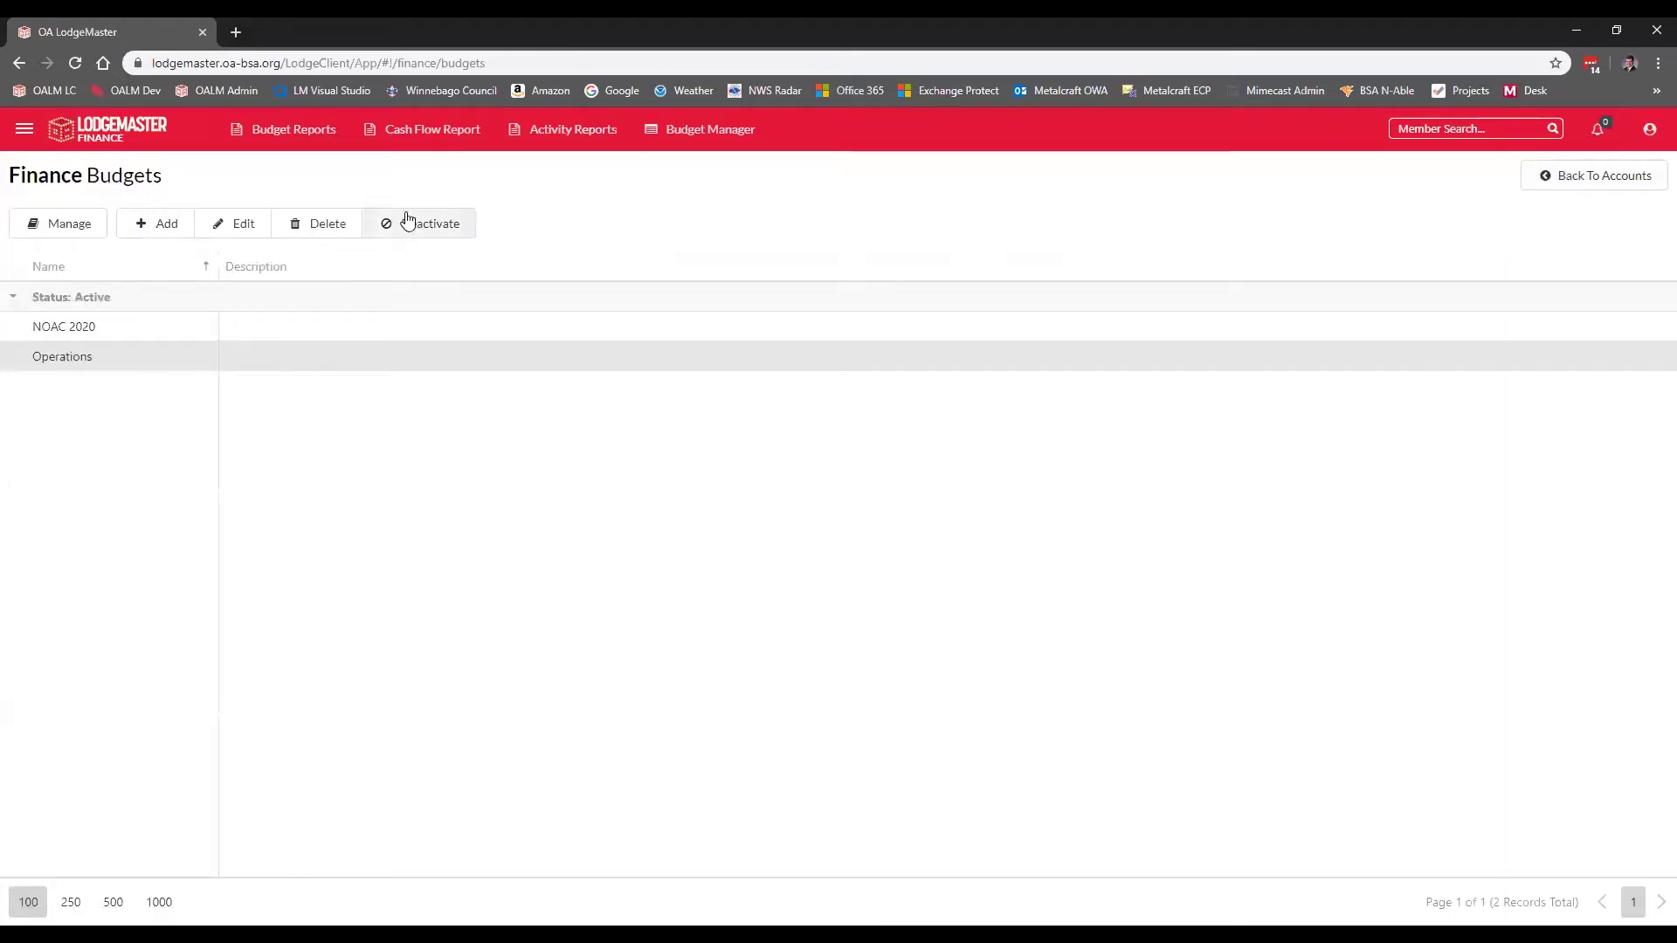
{"action": "left_click", "coordinate": [1600, 179]}
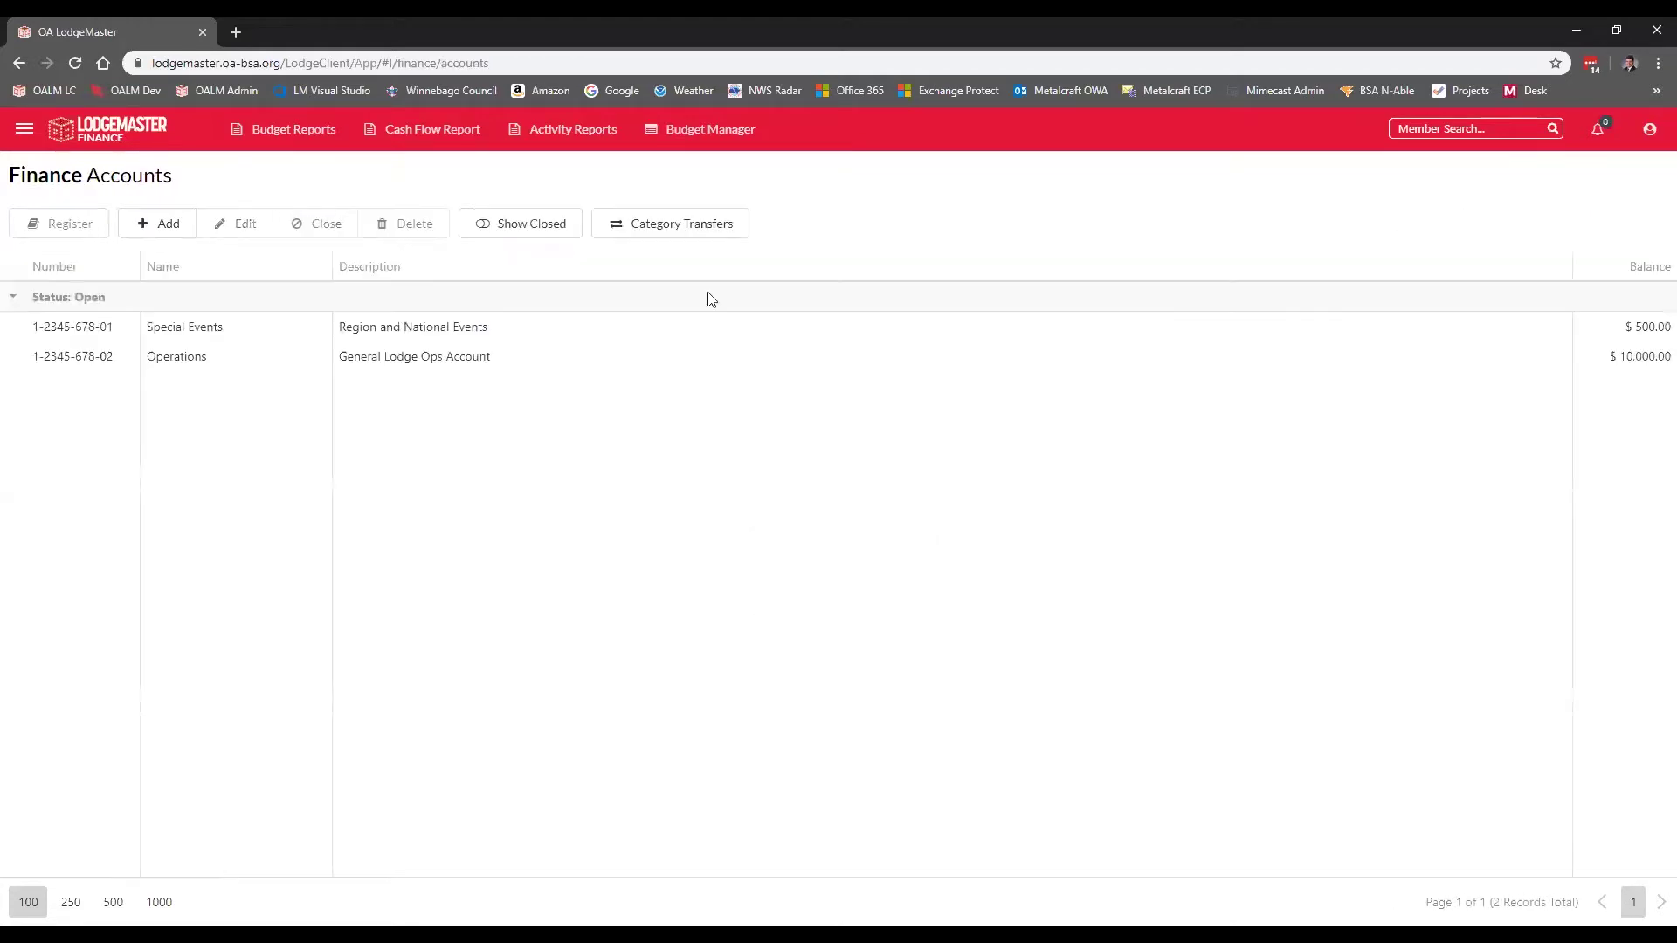
{"action": "left_click", "coordinate": [224, 353]}
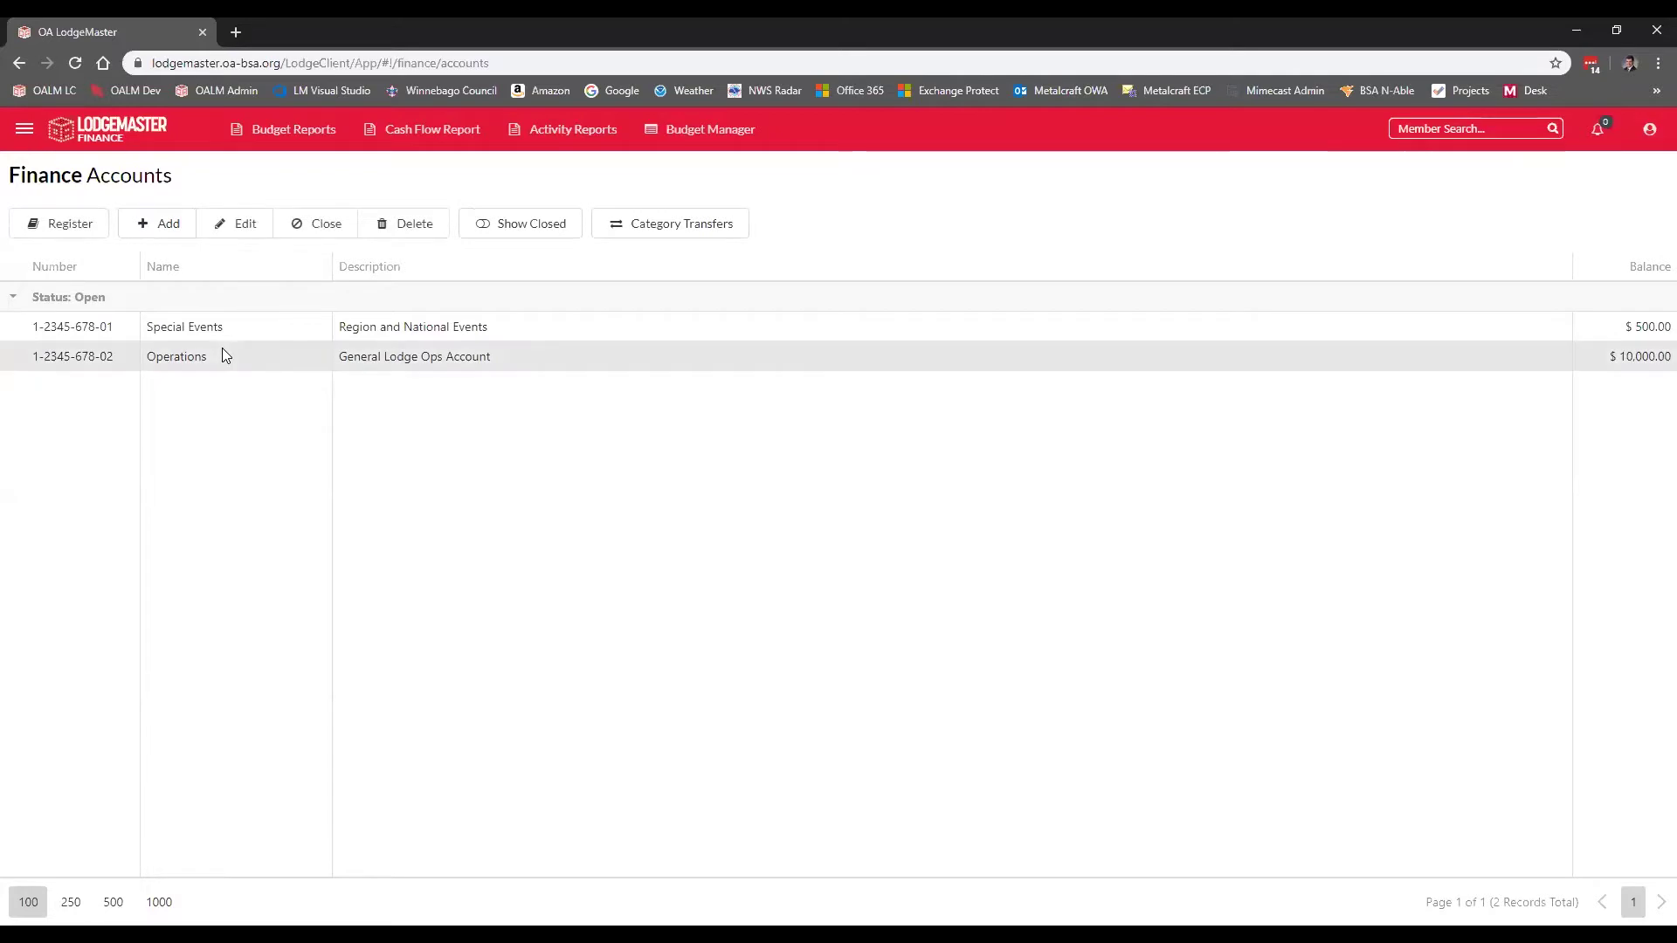
{"action": "left_click", "coordinate": [73, 229]}
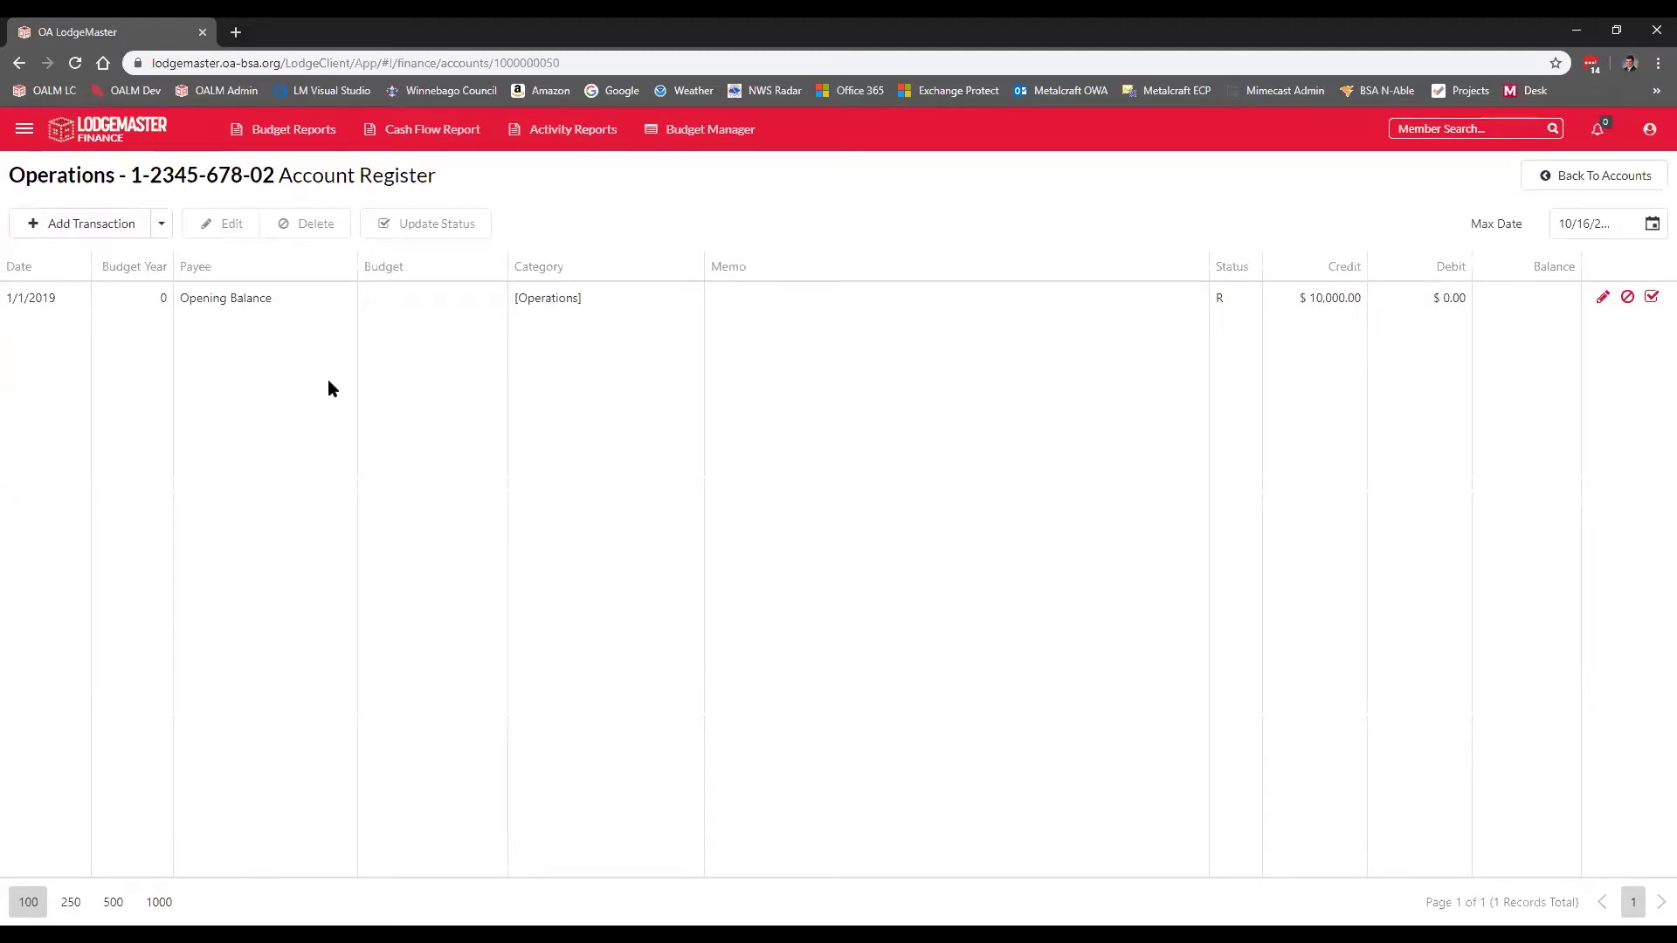
Start a new transaction for budget year 2019 dated 1/4/2019
{"action": "left_click", "coordinate": [120, 234]}
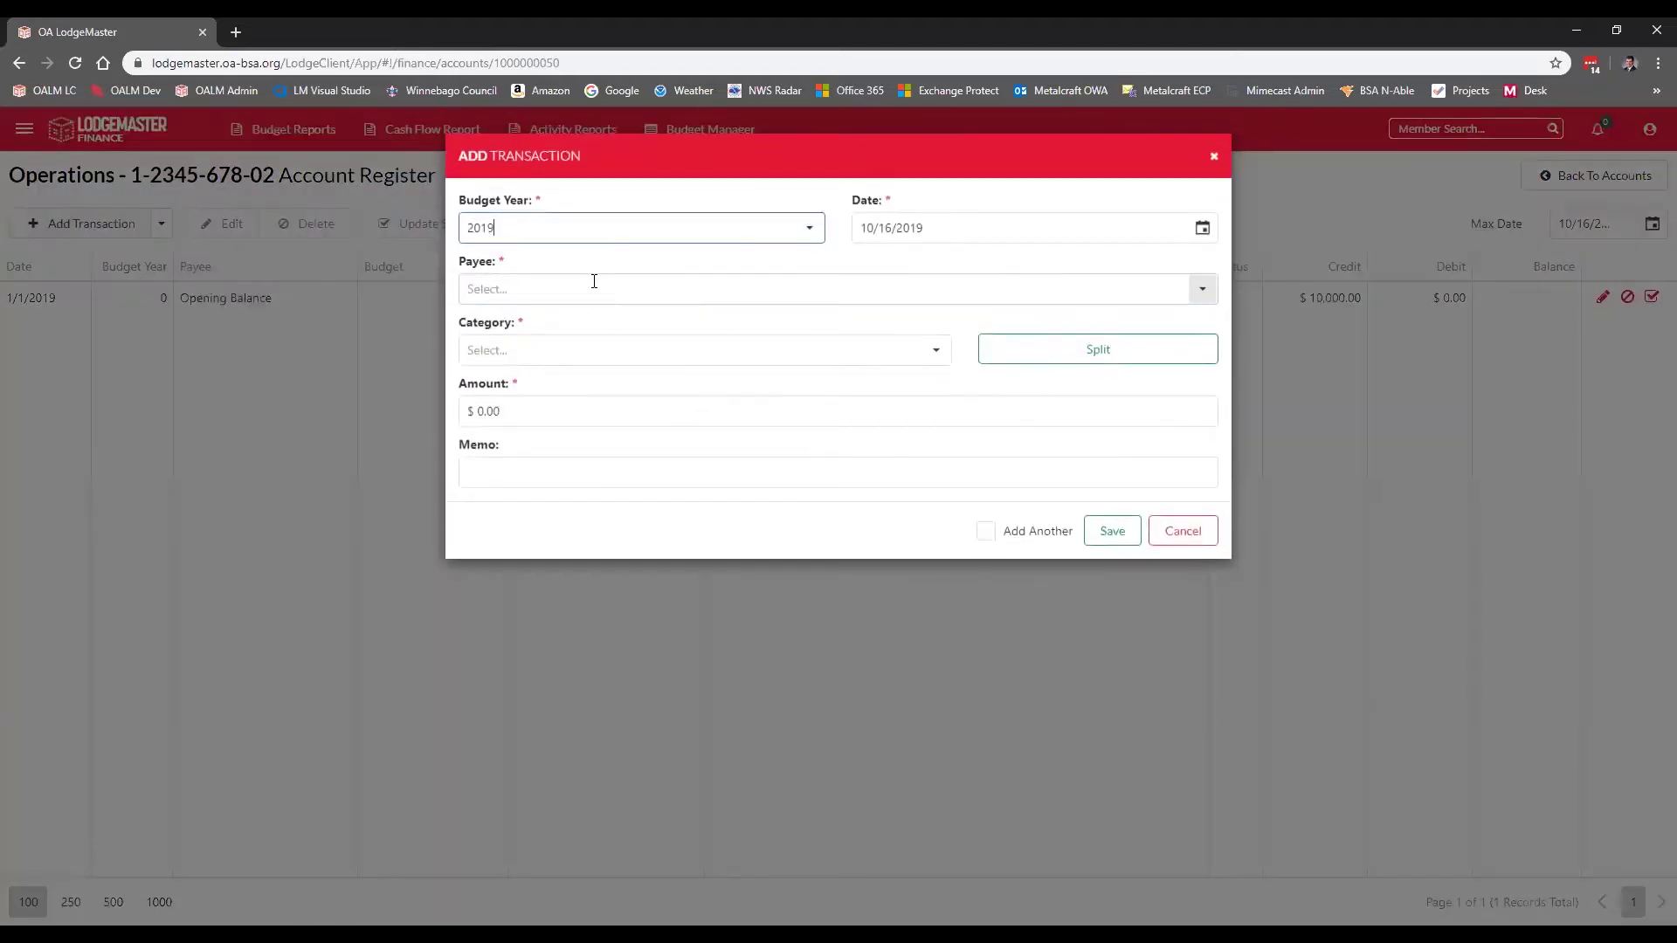
{"action": "left_click", "coordinate": [810, 228]}
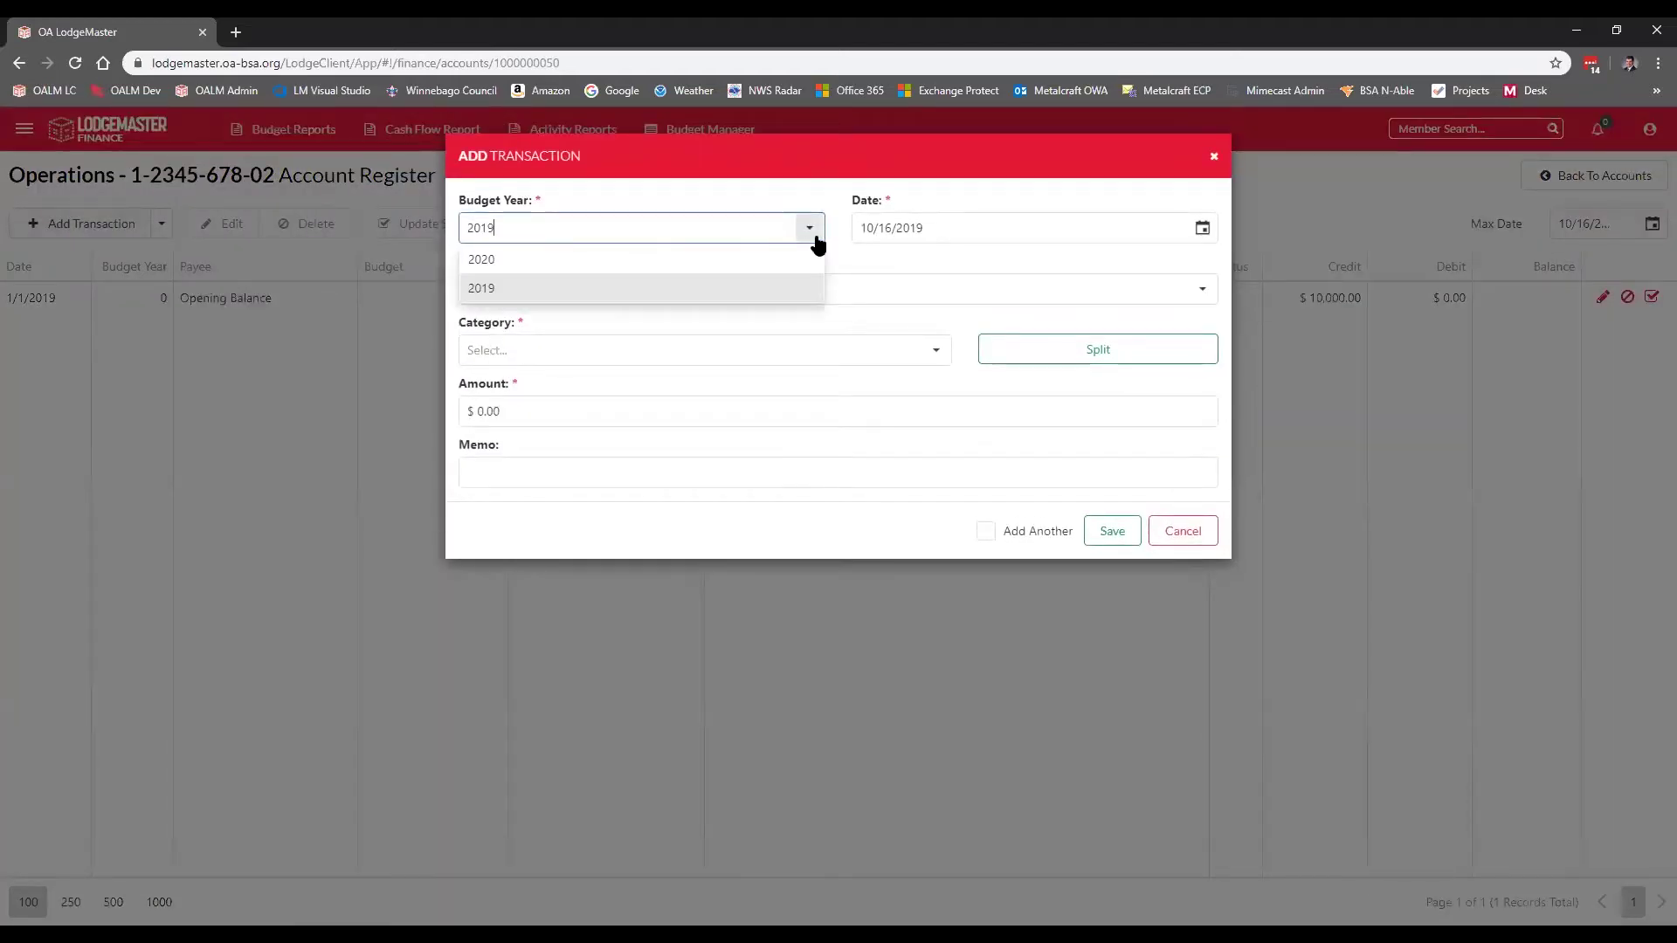
{"action": "left_click", "coordinate": [507, 289]}
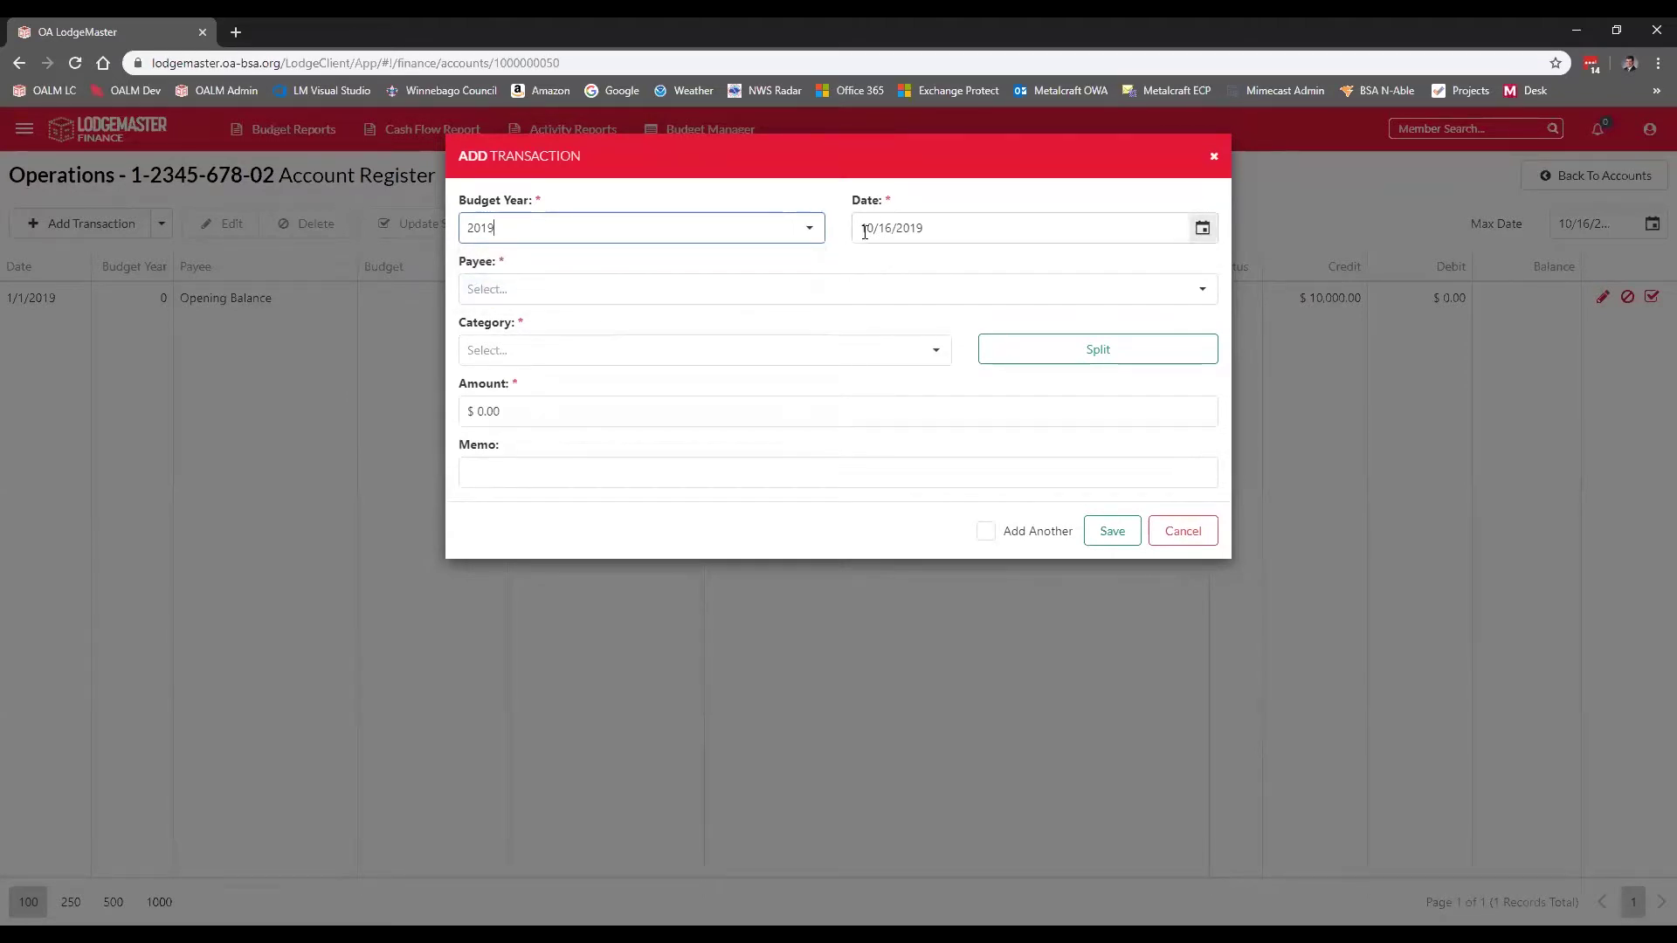
{"action": "left_click", "coordinate": [1202, 227]}
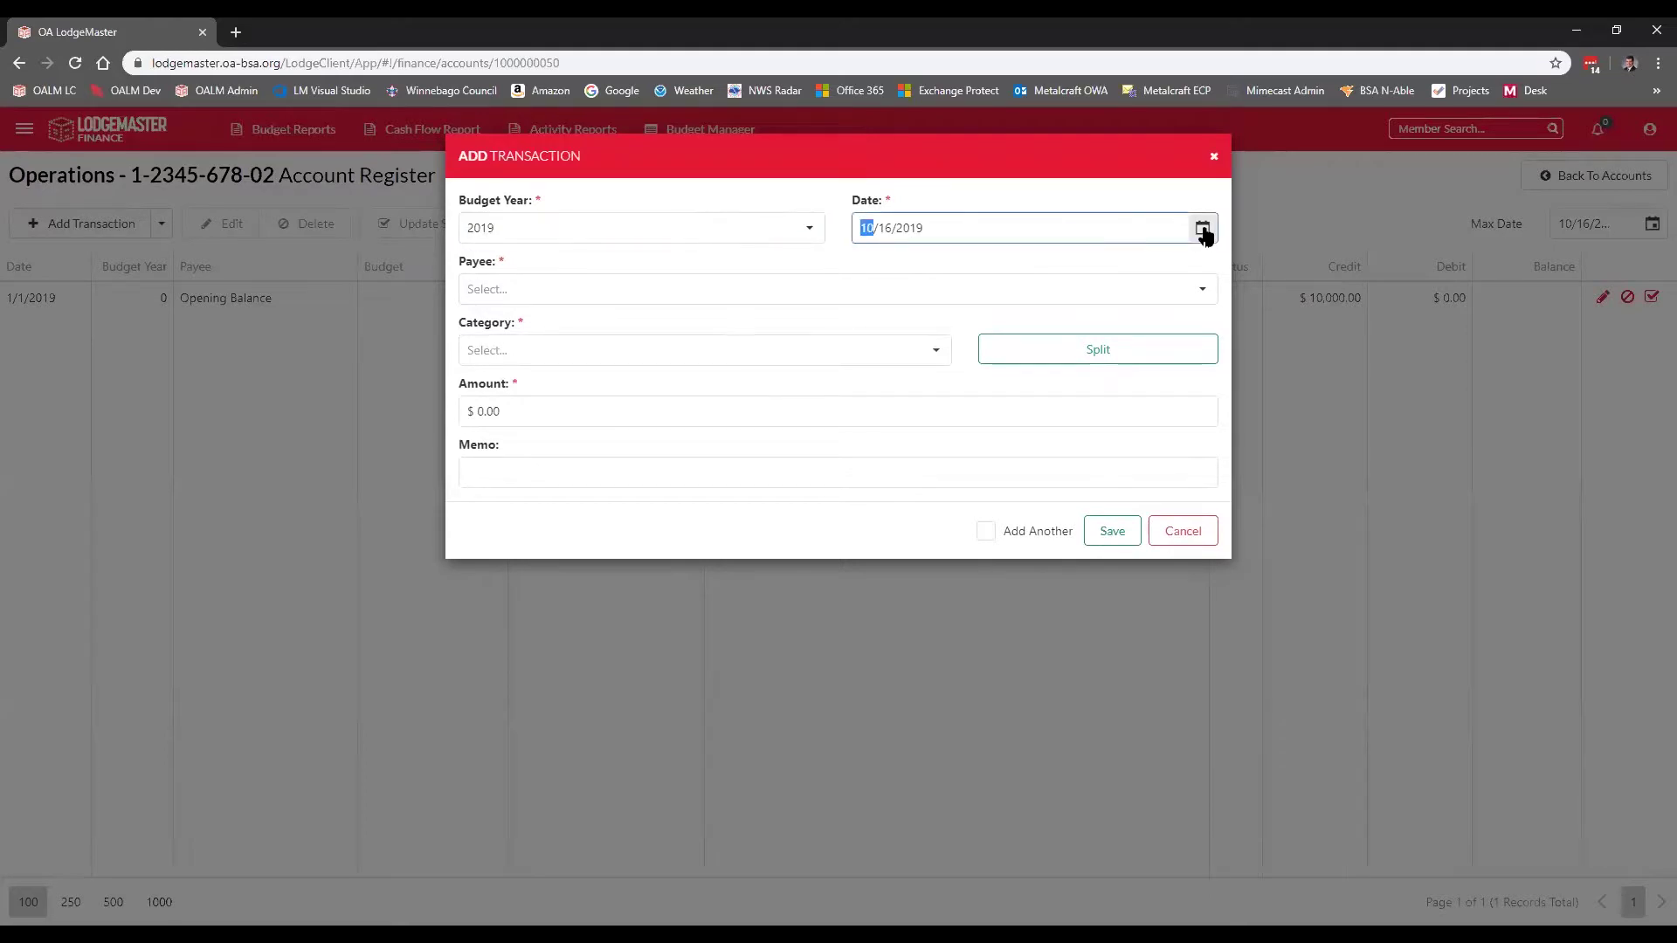
{"action": "left_click", "coordinate": [896, 289]}
{"action": "left_click", "coordinate": [961, 287]}
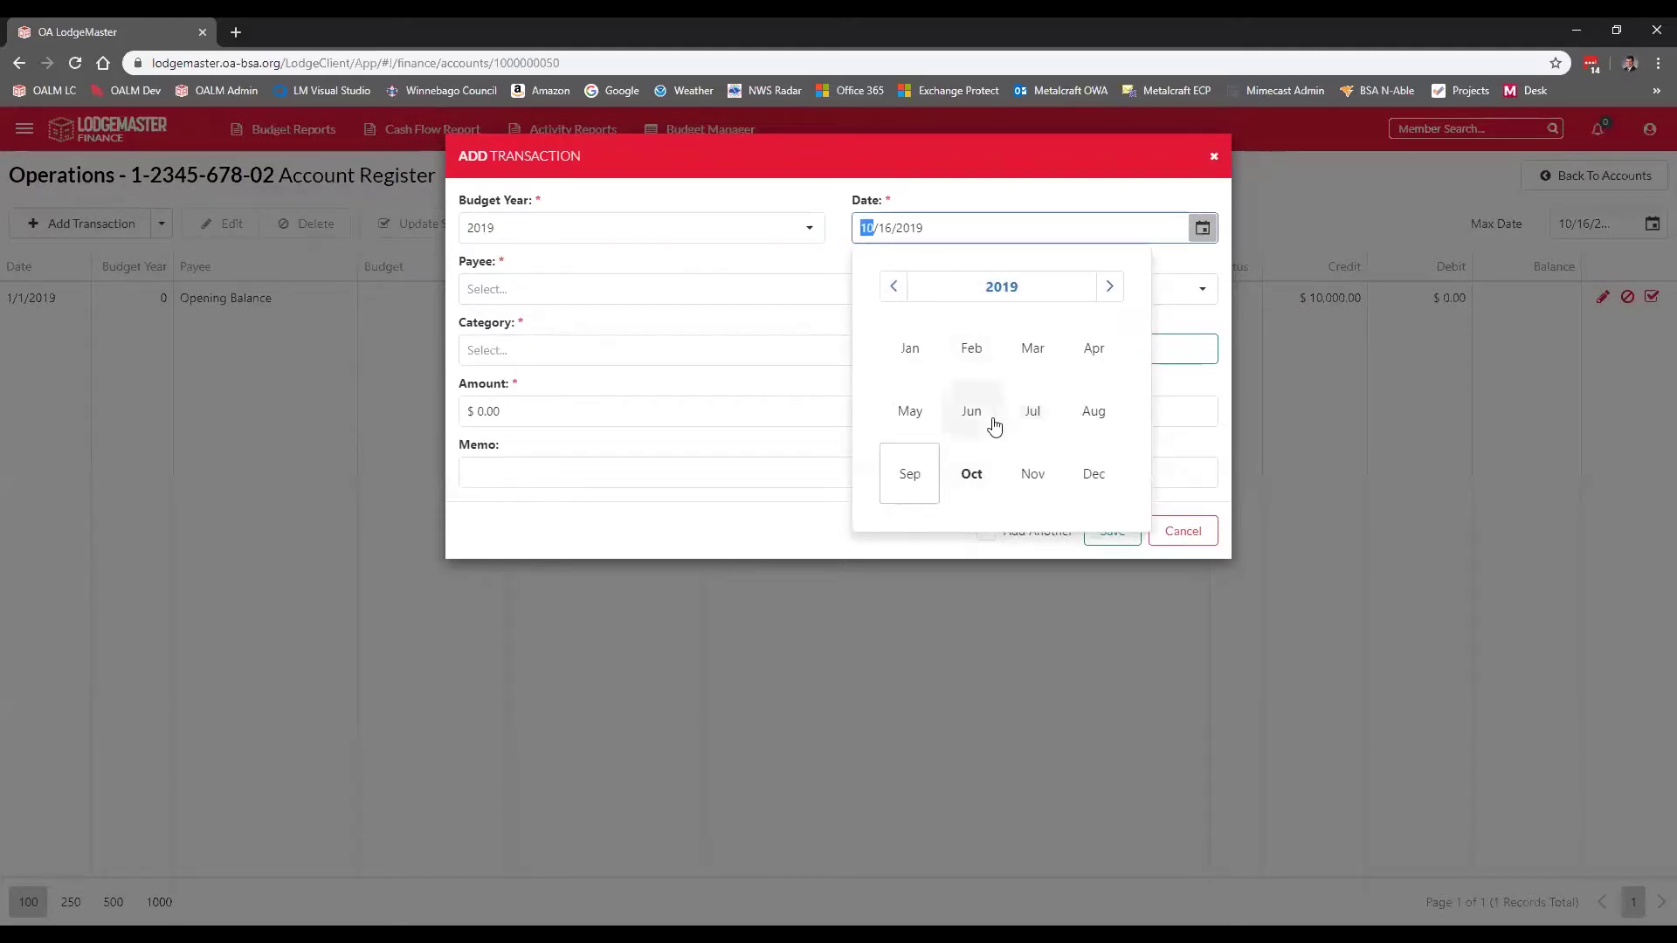
{"action": "left_click", "coordinate": [910, 349]}
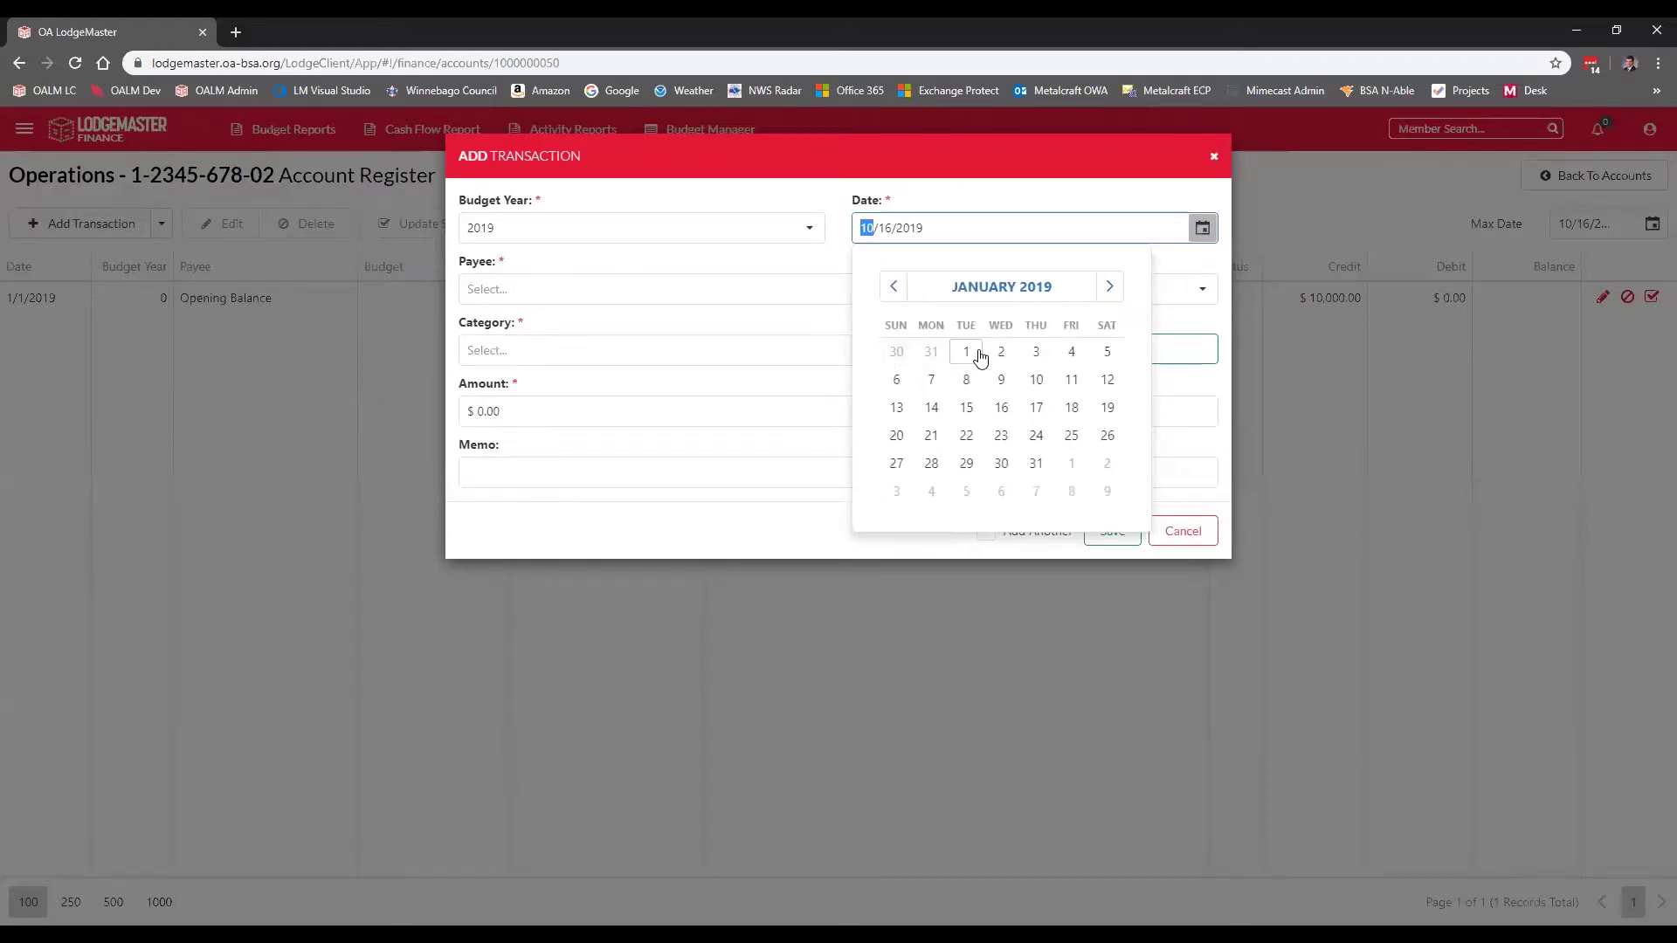
{"action": "left_click", "coordinate": [1072, 352]}
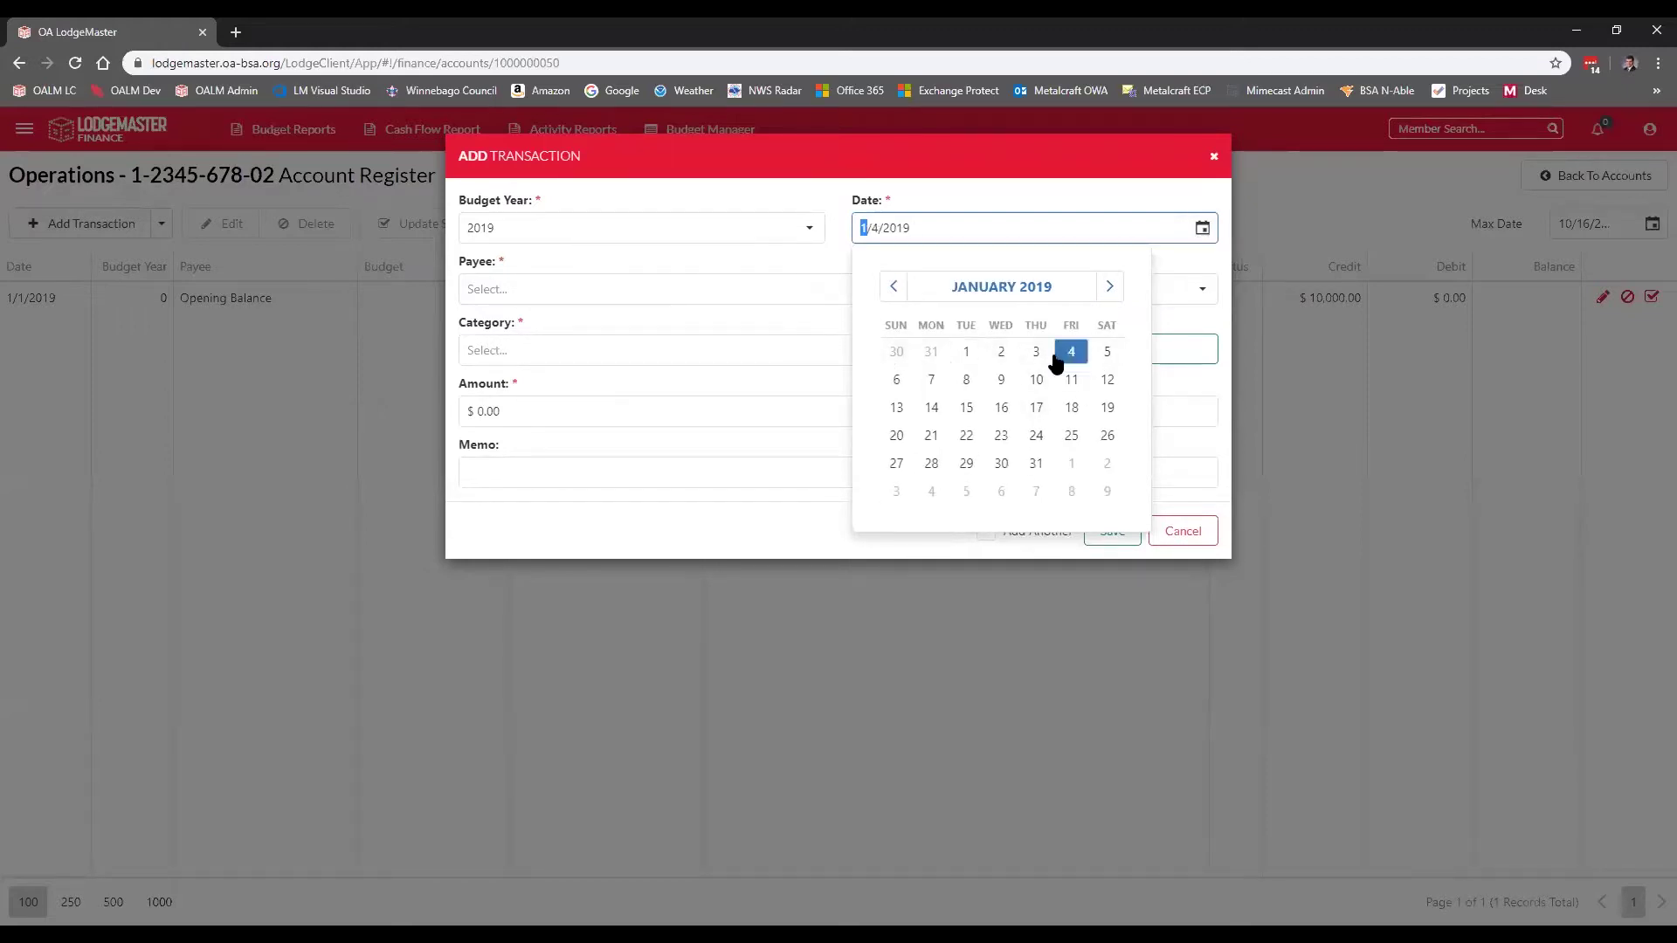
Enter the member's full name as the transaction payee
{"action": "left_click", "coordinate": [576, 279]}
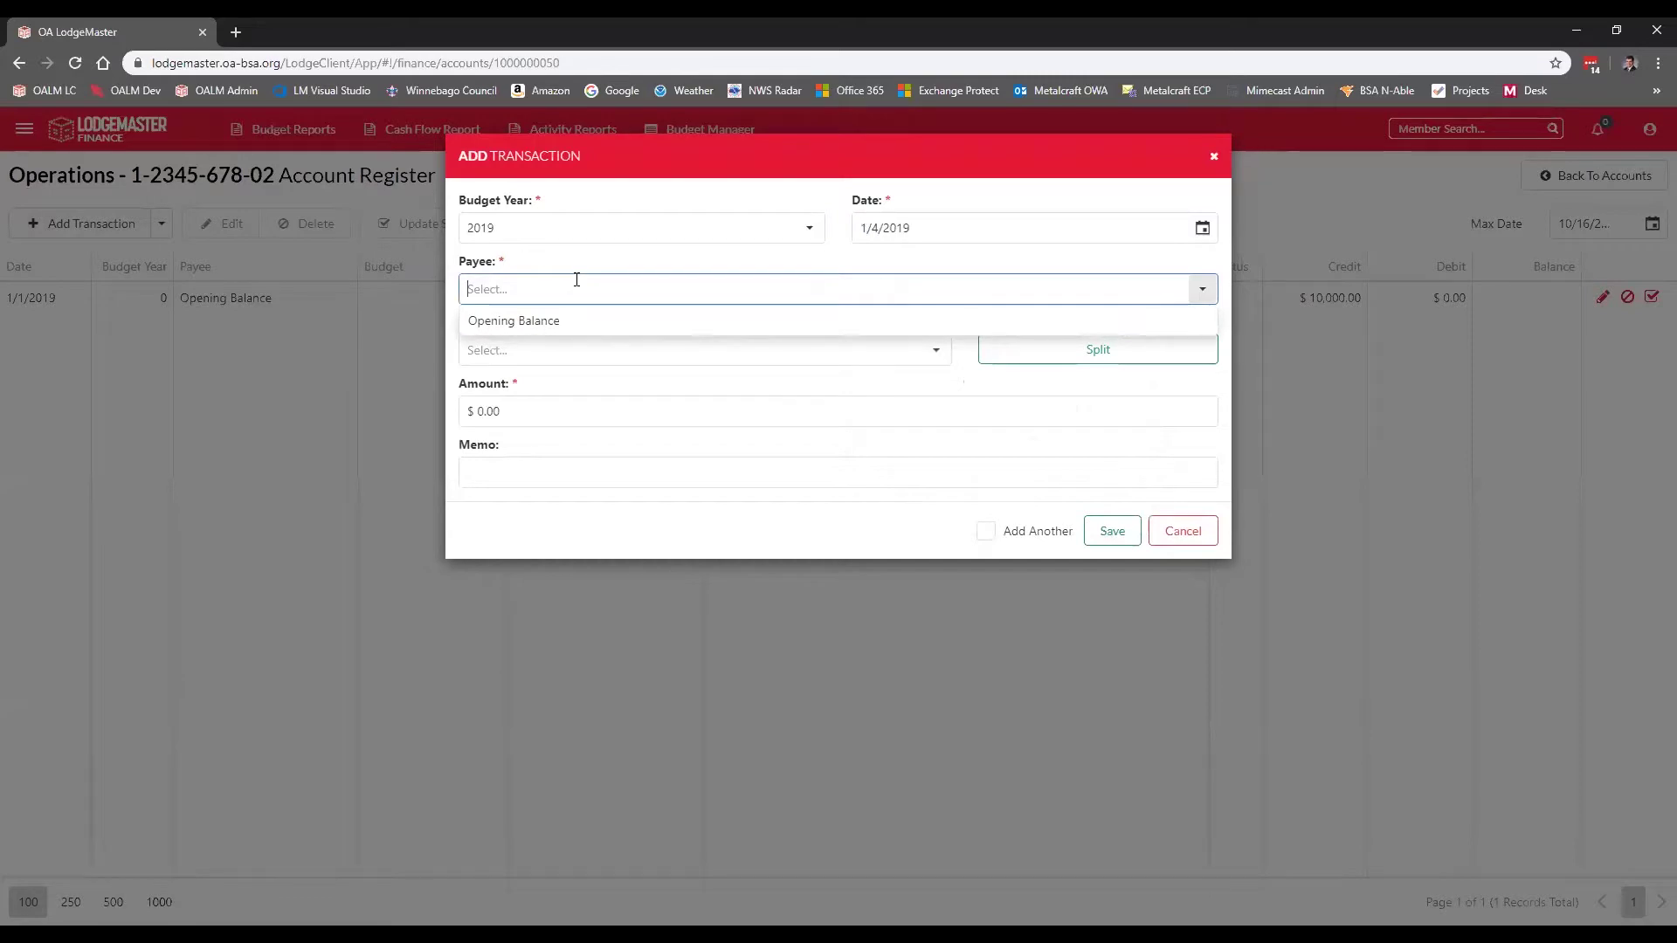
{"action": "left_click", "coordinate": [936, 349]}
{"action": "left_click", "coordinate": [1202, 289]}
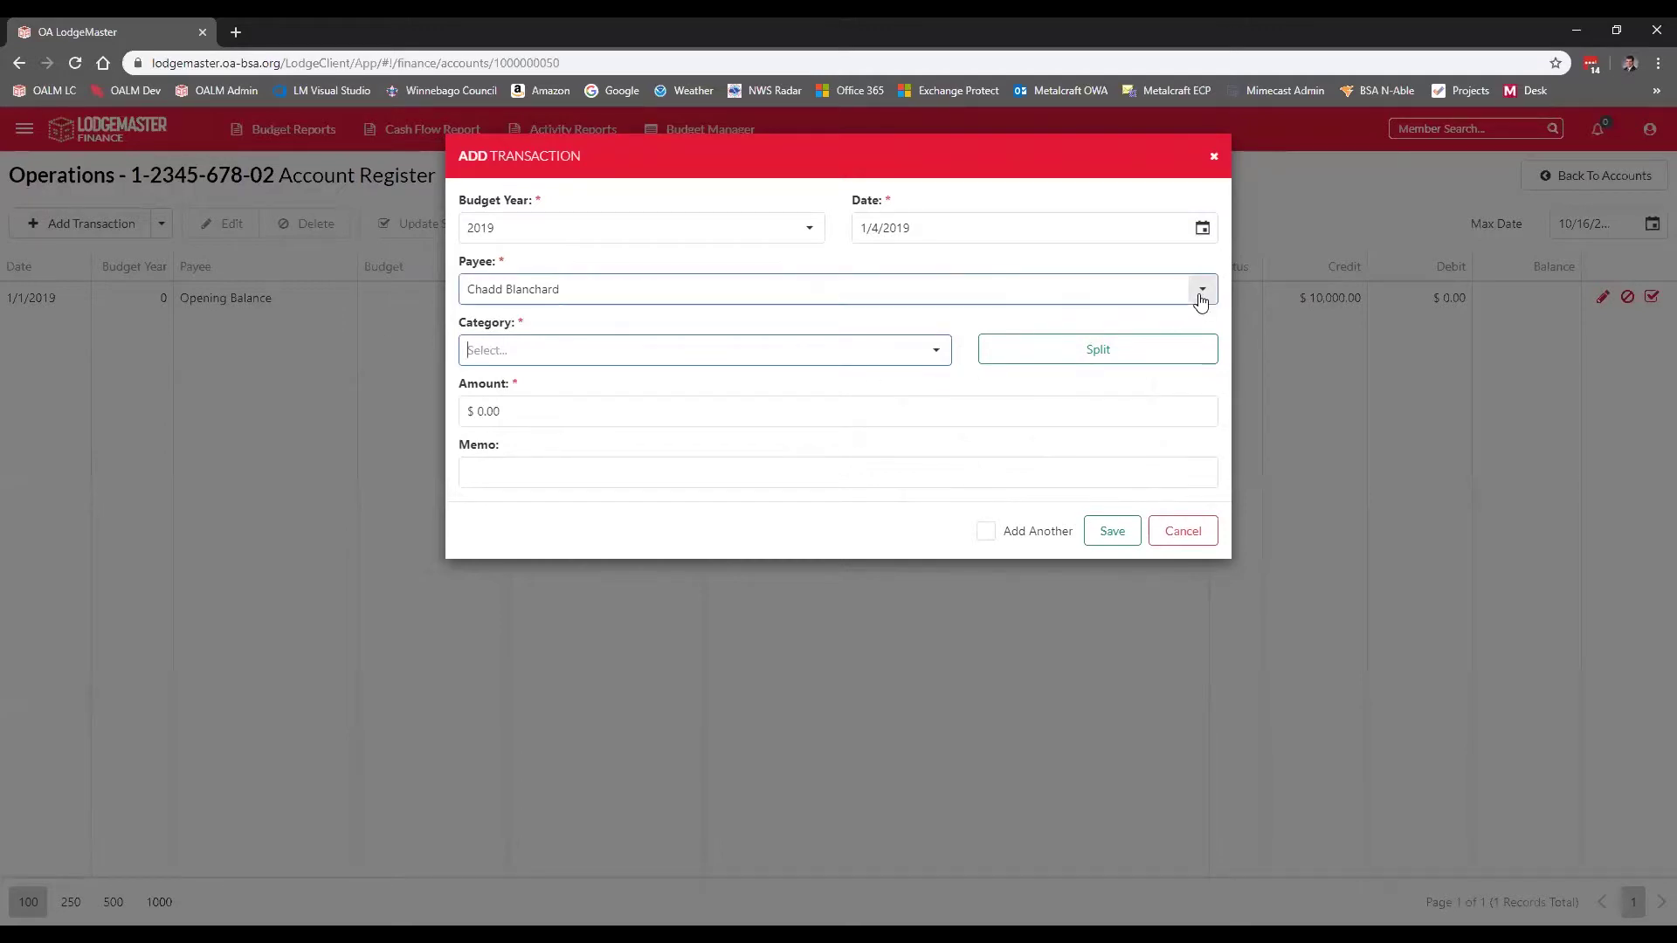
{"action": "left_click", "coordinate": [655, 295]}
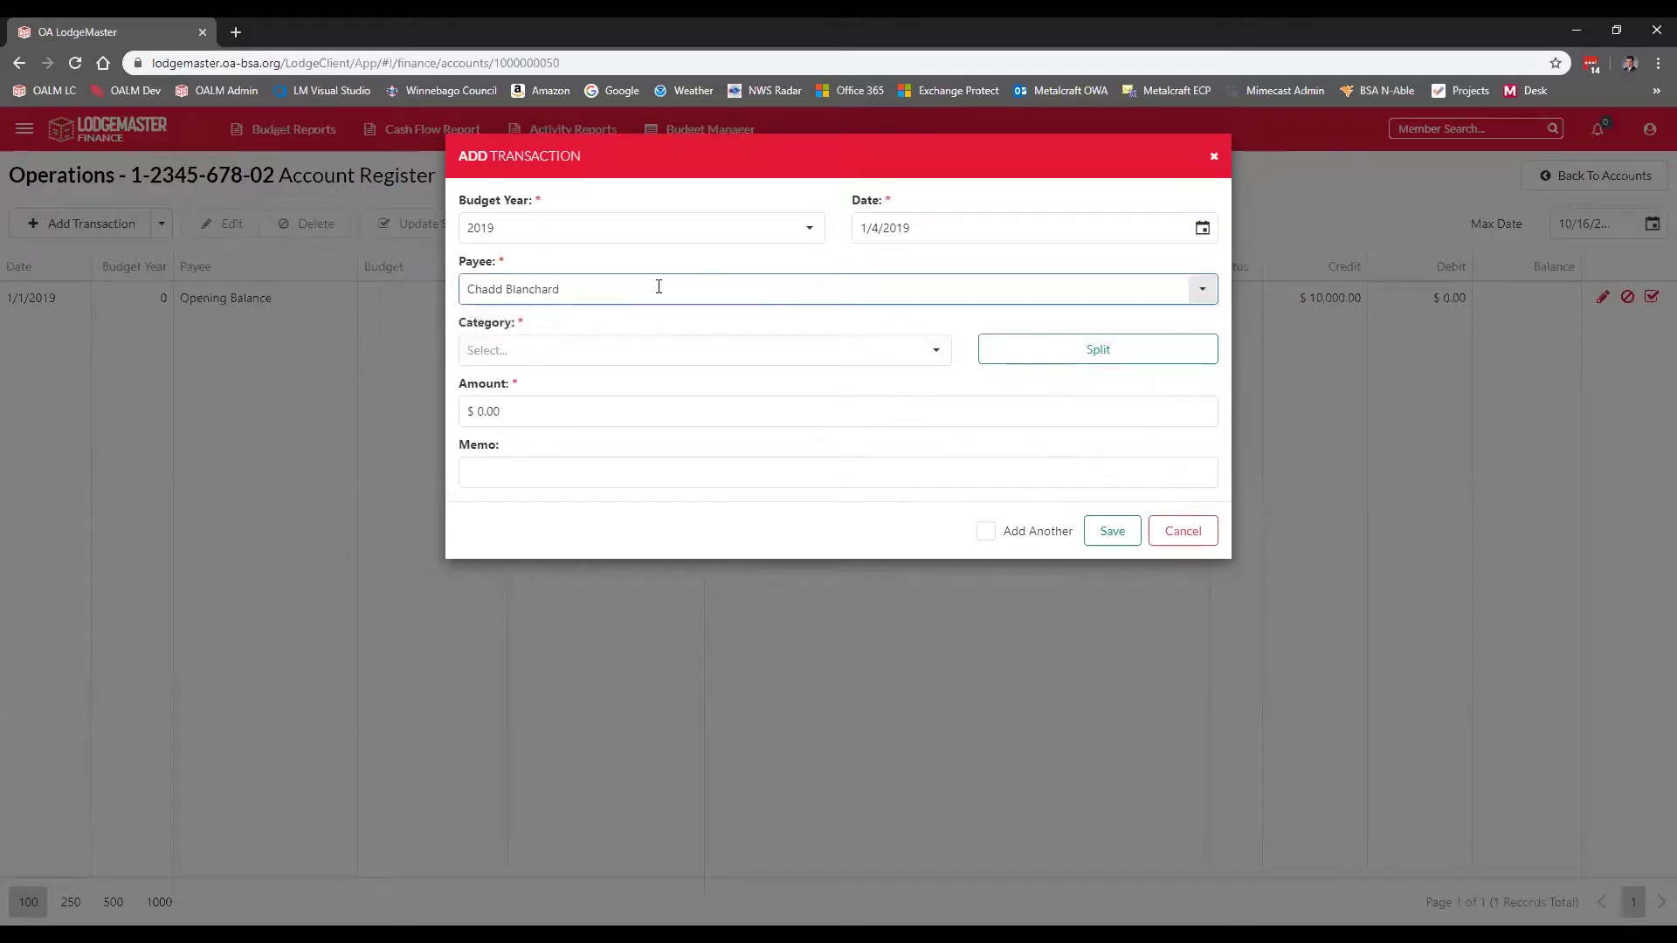
{"action": "left_click_drag", "start_coordinate": [659, 281], "coordinate": [457, 281]}
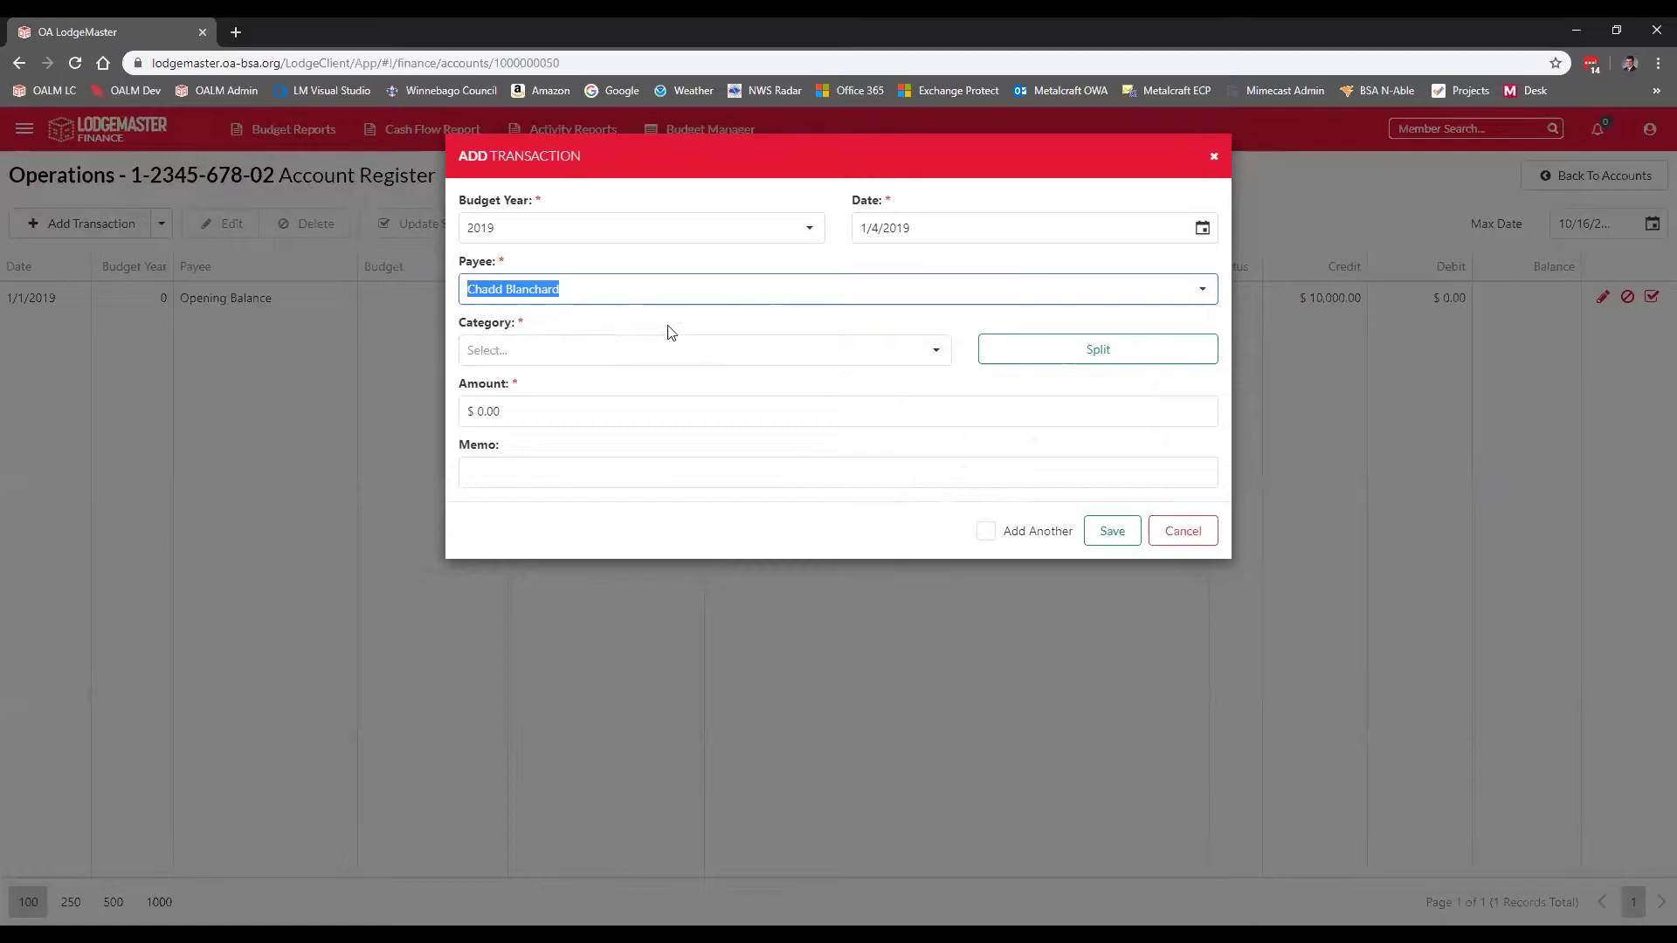
{"action": "left_click", "coordinate": [569, 288]}
{"action": "left_click_drag", "start_coordinate": [569, 288], "coordinate": [441, 294]}
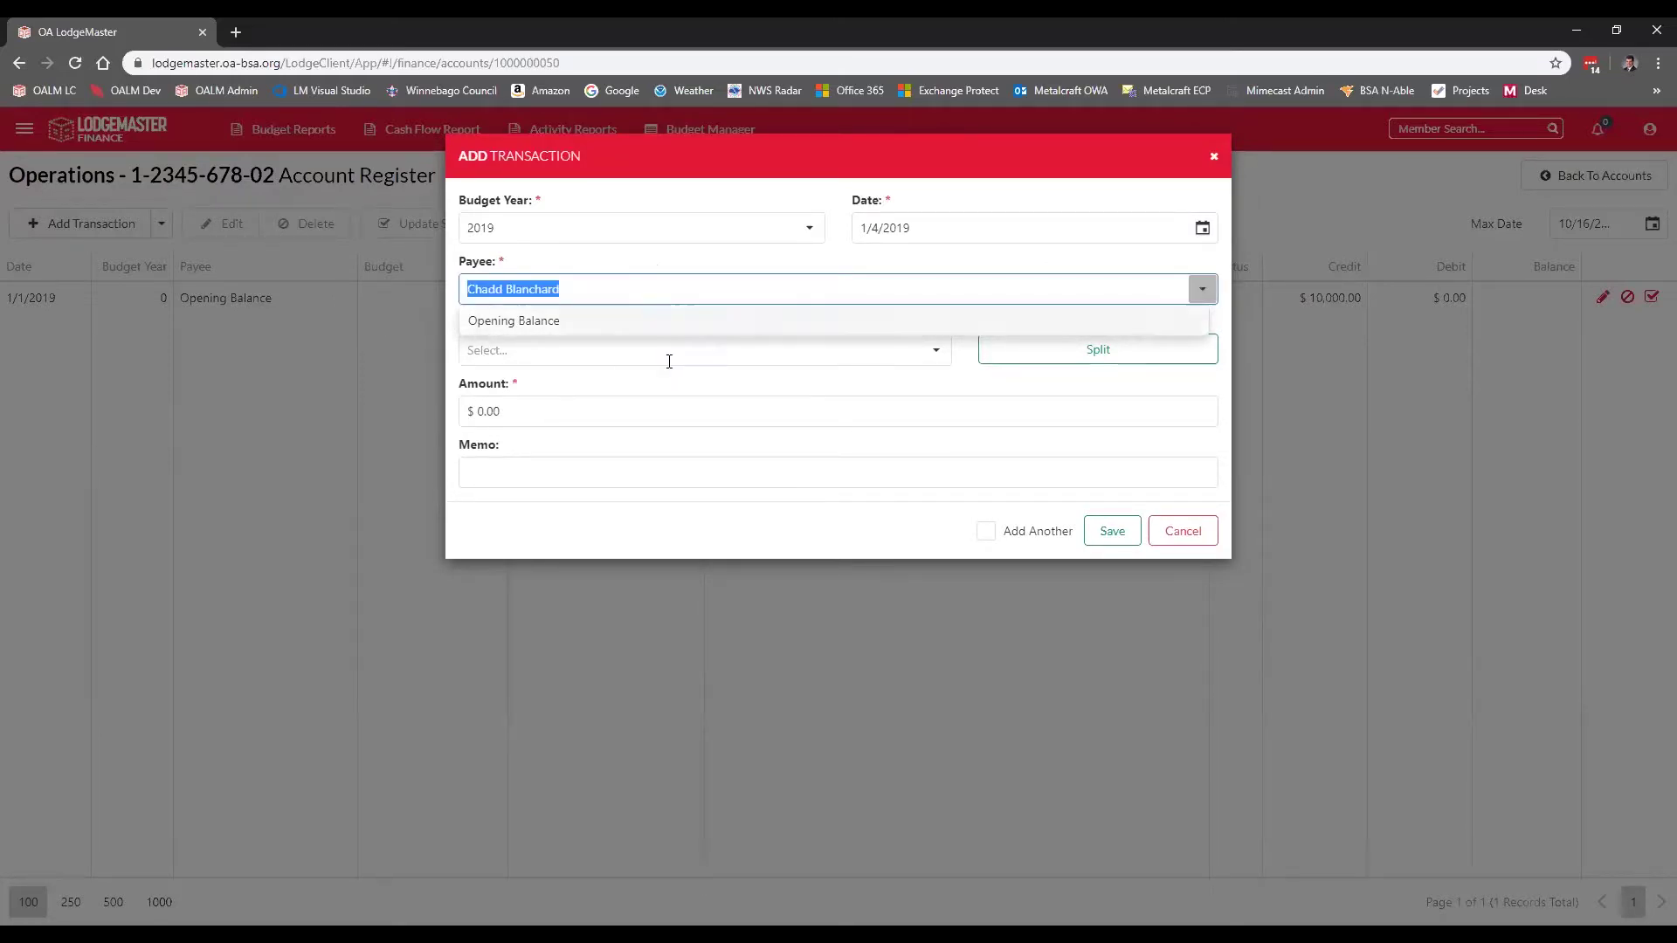
{"action": "left_click", "coordinate": [674, 442]}
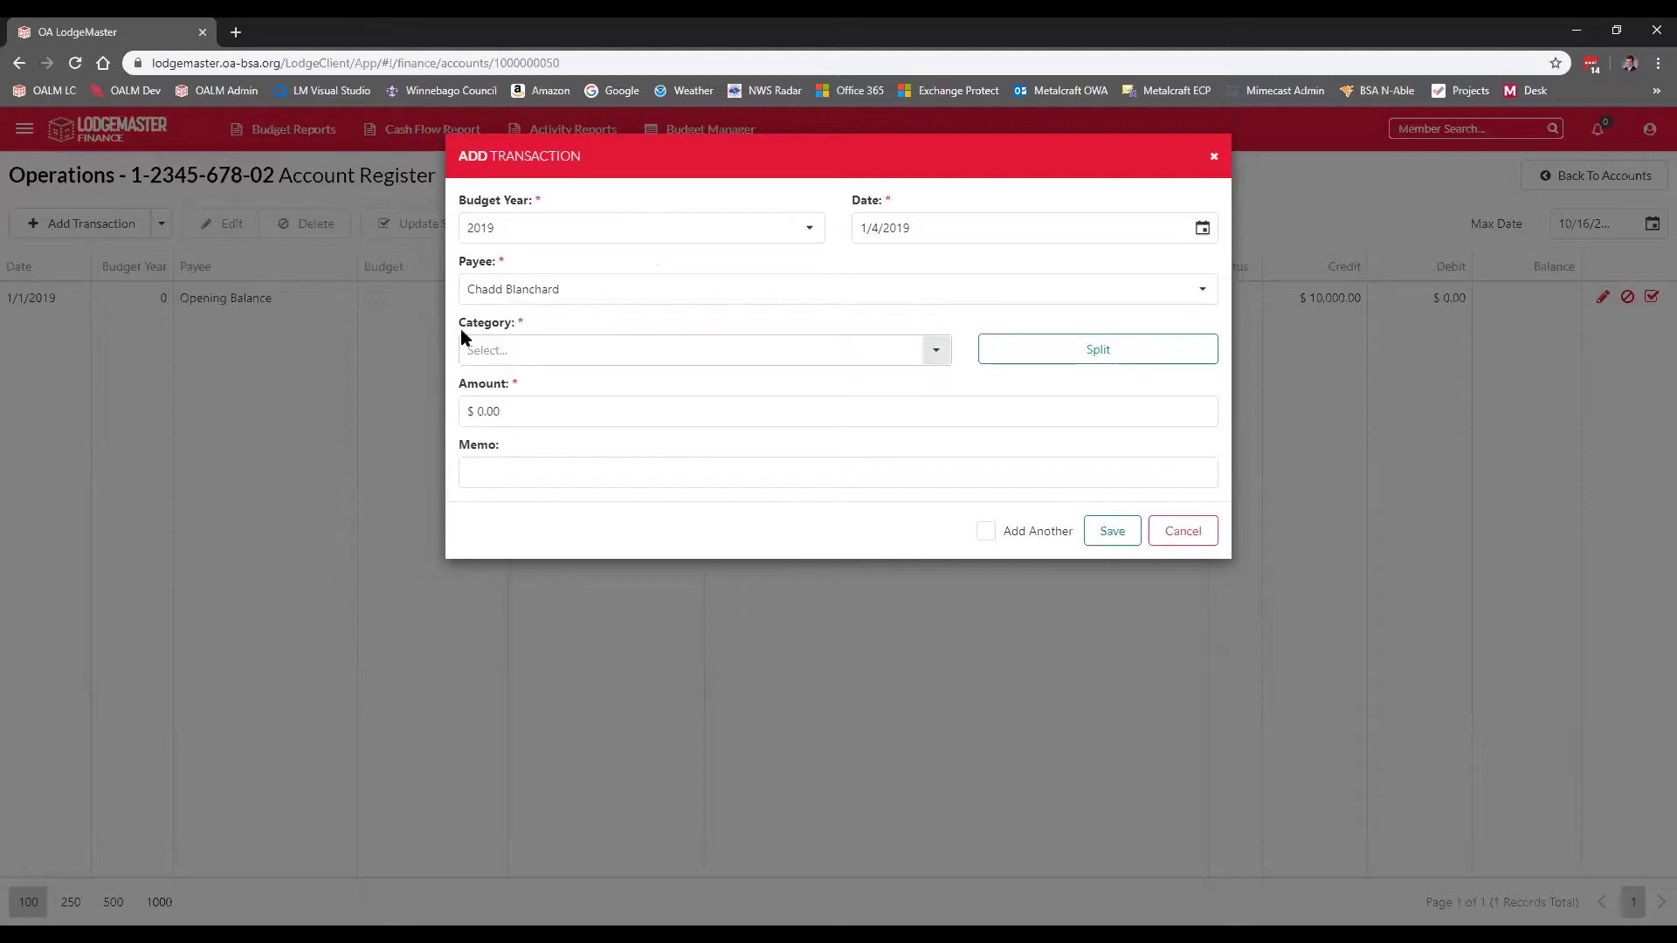
File $15.00 under Operations - Dues - Renewals, keep Add Another checked, and save
{"action": "left_click", "coordinate": [938, 352]}
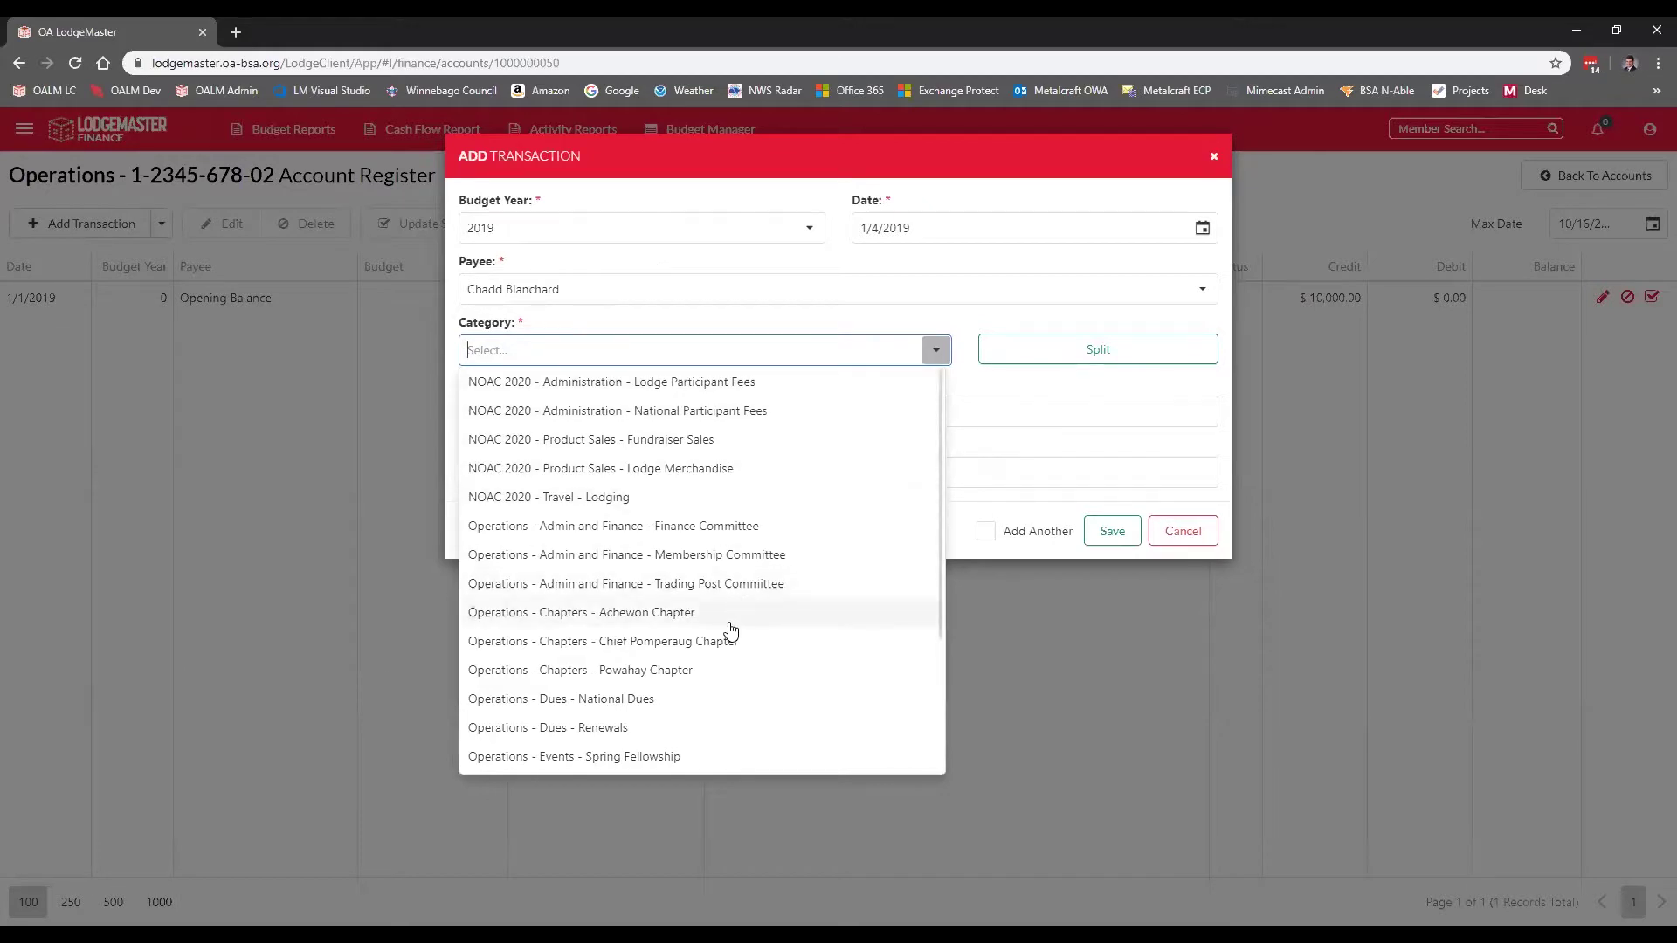
{"action": "left_click", "coordinate": [602, 727]}
{"action": "left_click", "coordinate": [469, 412]}
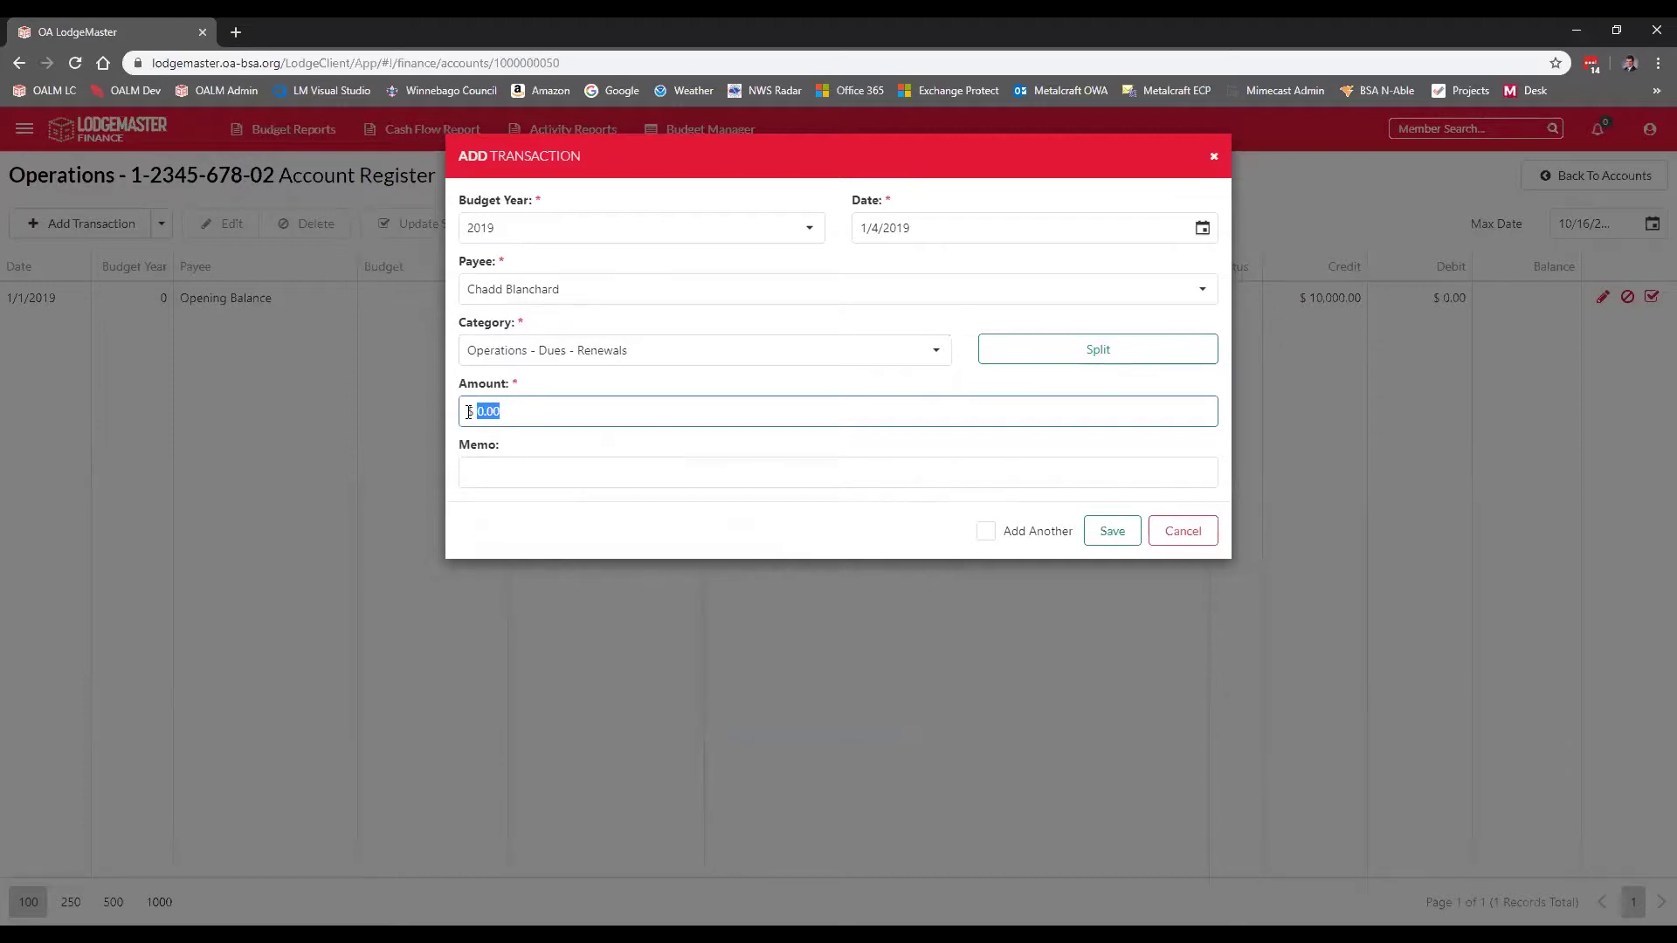
{"action": "type", "text": "15"}
{"action": "key", "text": "Tab"}
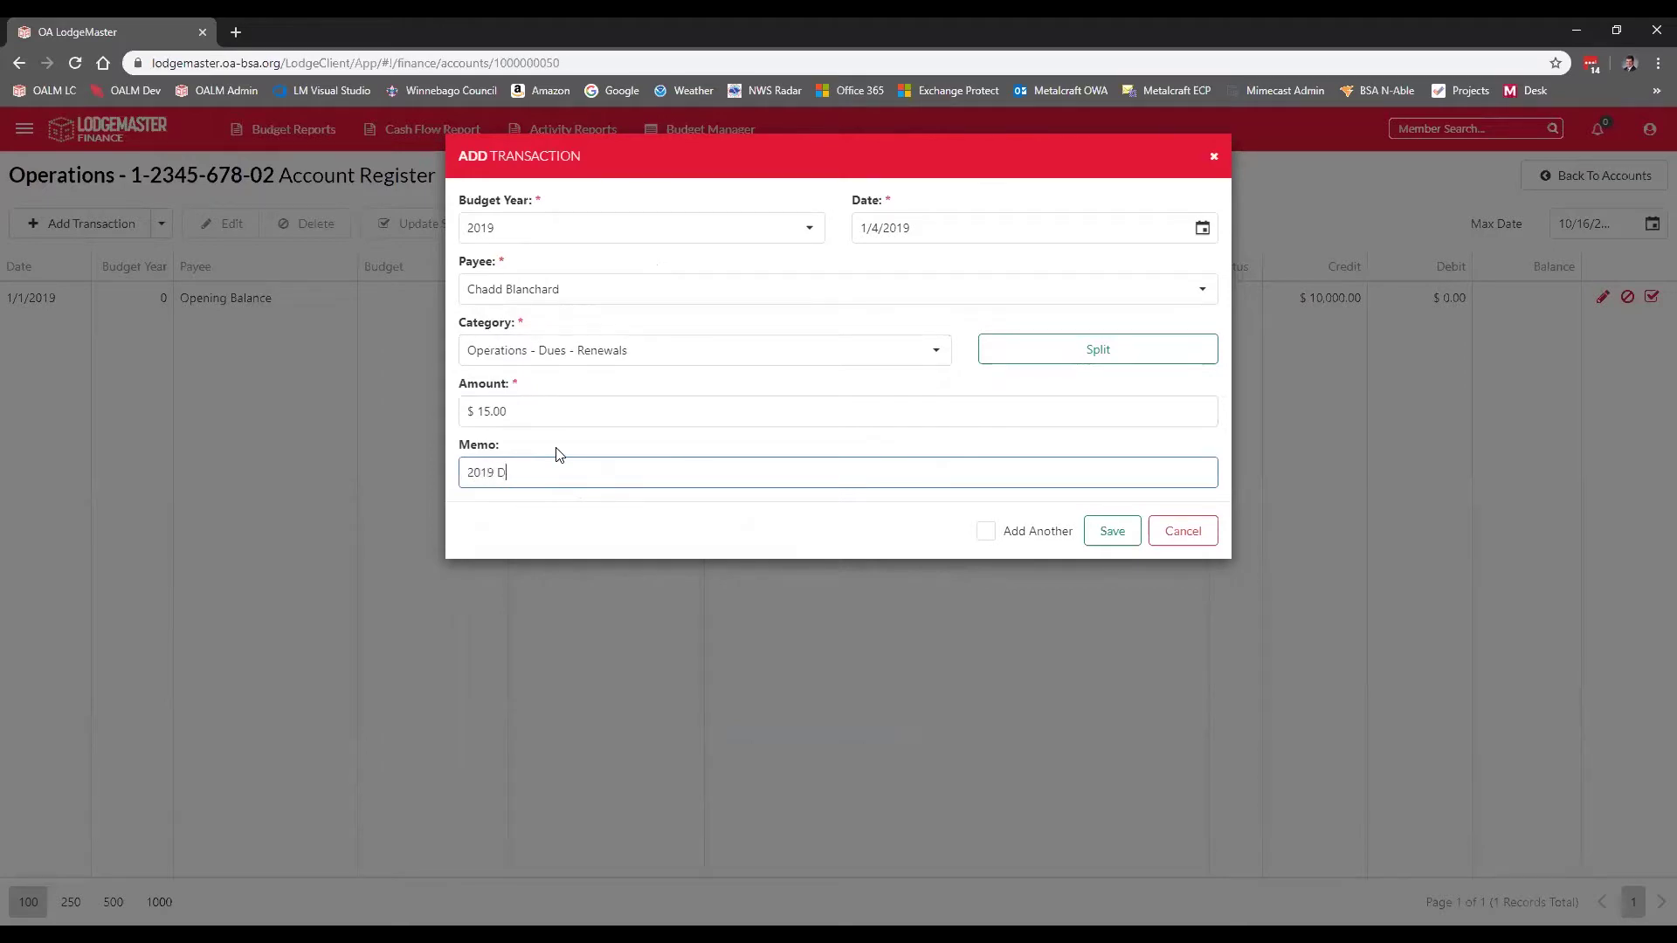
{"action": "left_click", "coordinate": [1039, 533]}
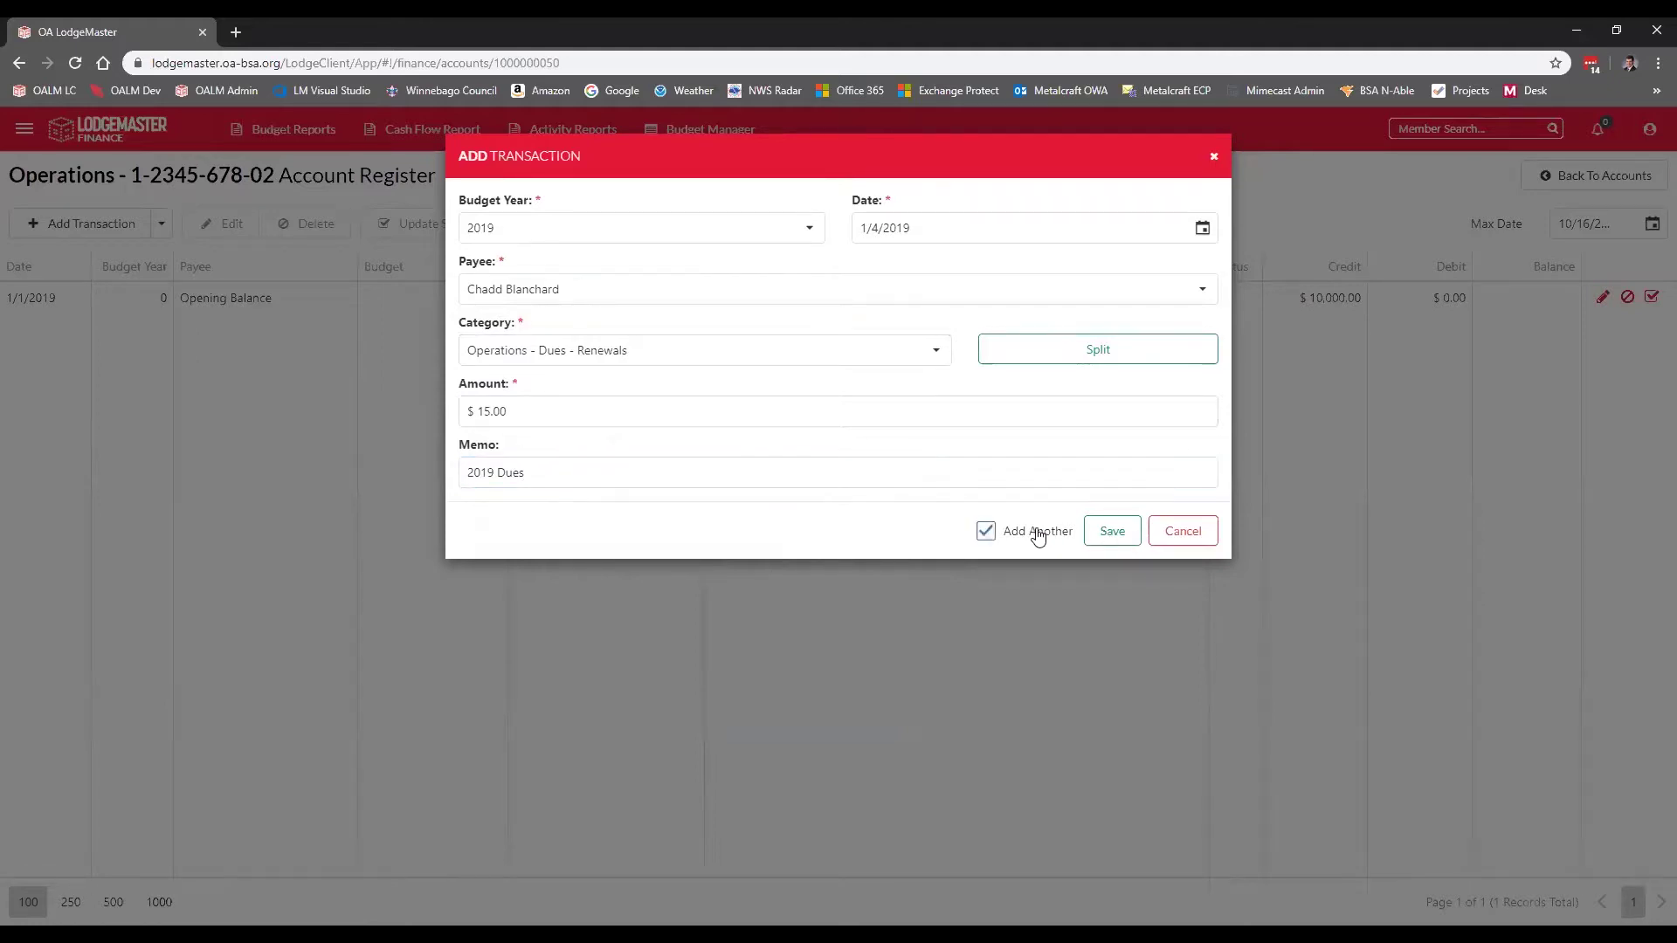
{"action": "left_click", "coordinate": [1130, 538]}
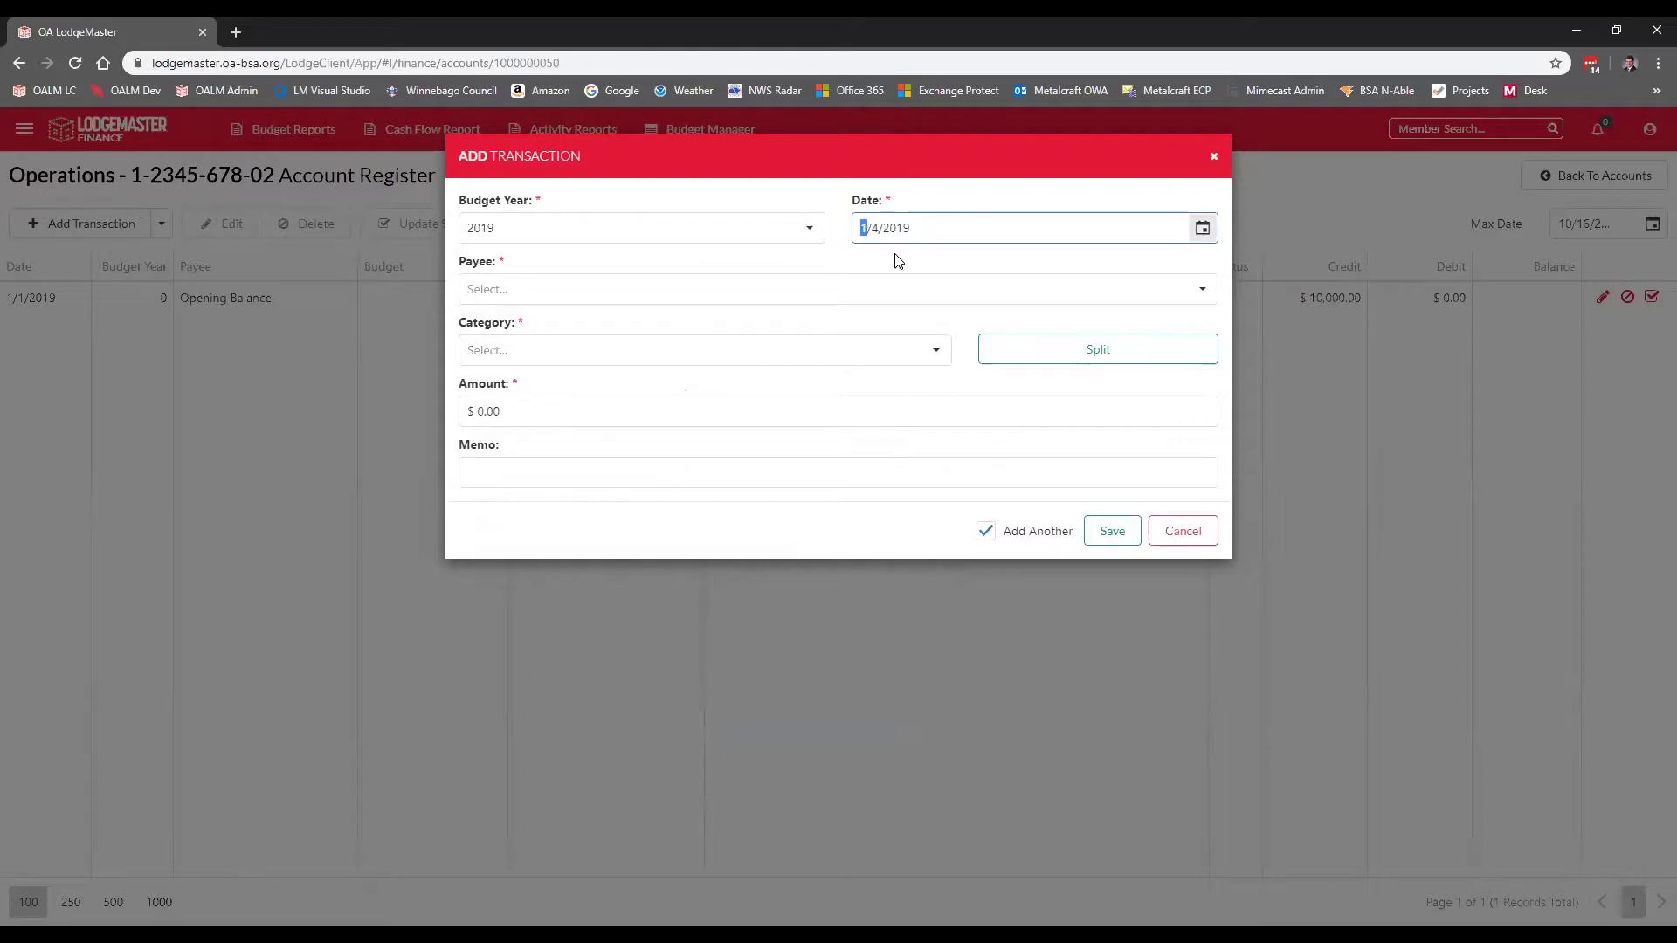
Record another member's $20.00 Operations - Dues - Renewals payment with memo '2019 Dues' and save
{"action": "left_click", "coordinate": [838, 286]}
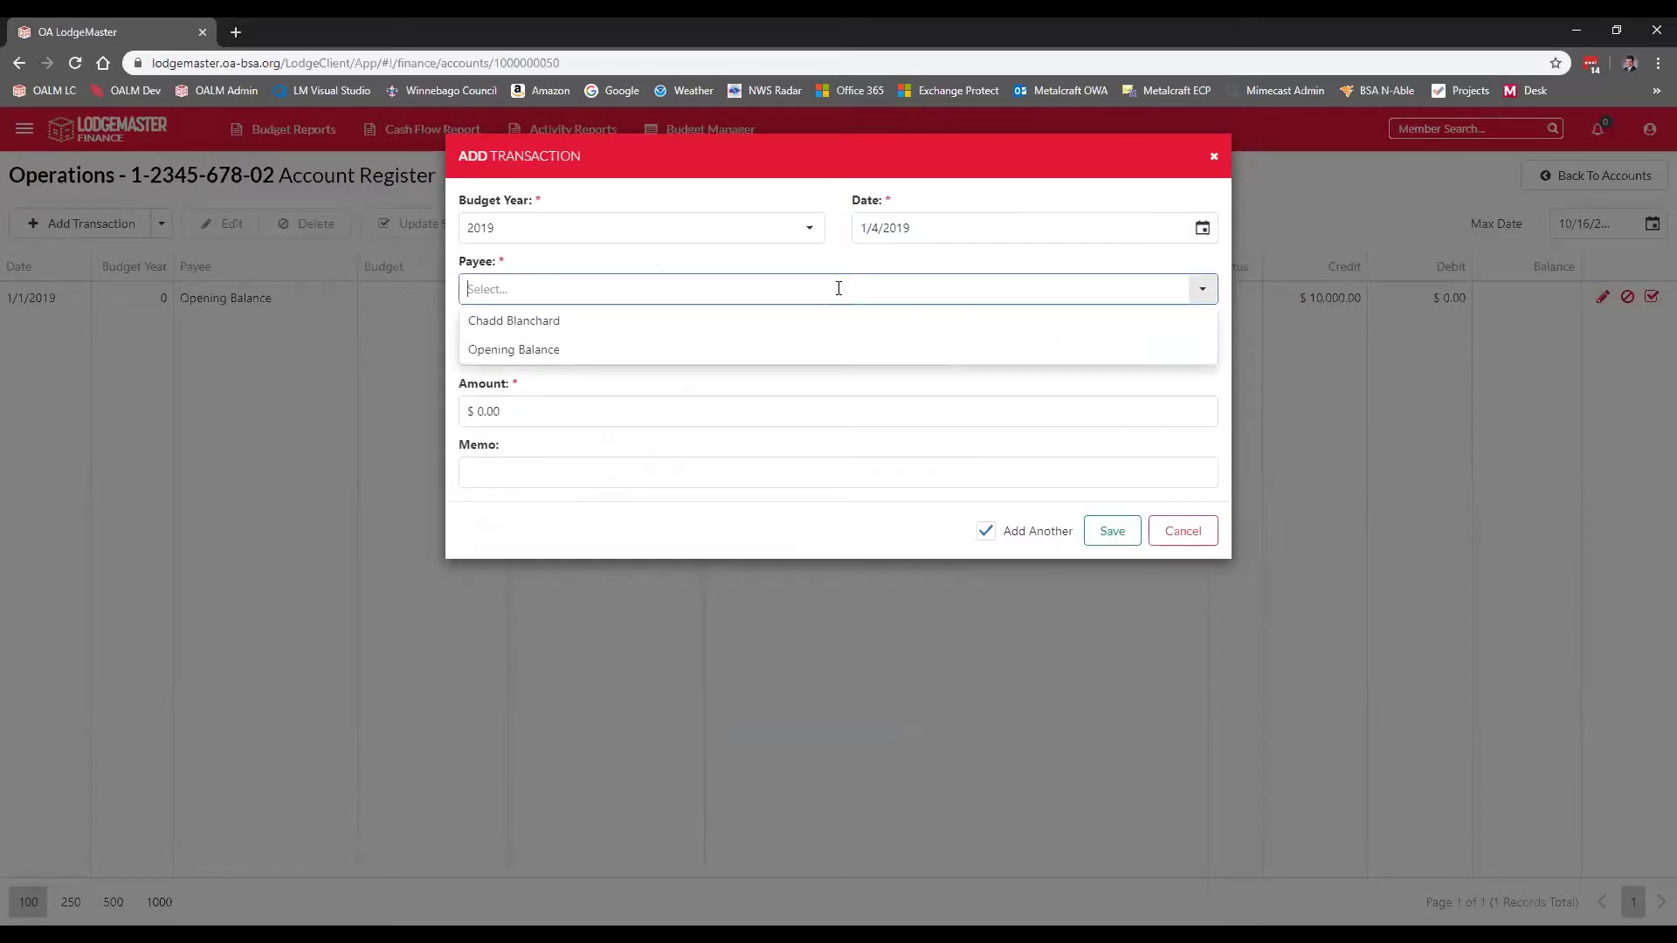
{"action": "left_click", "coordinate": [536, 276]}
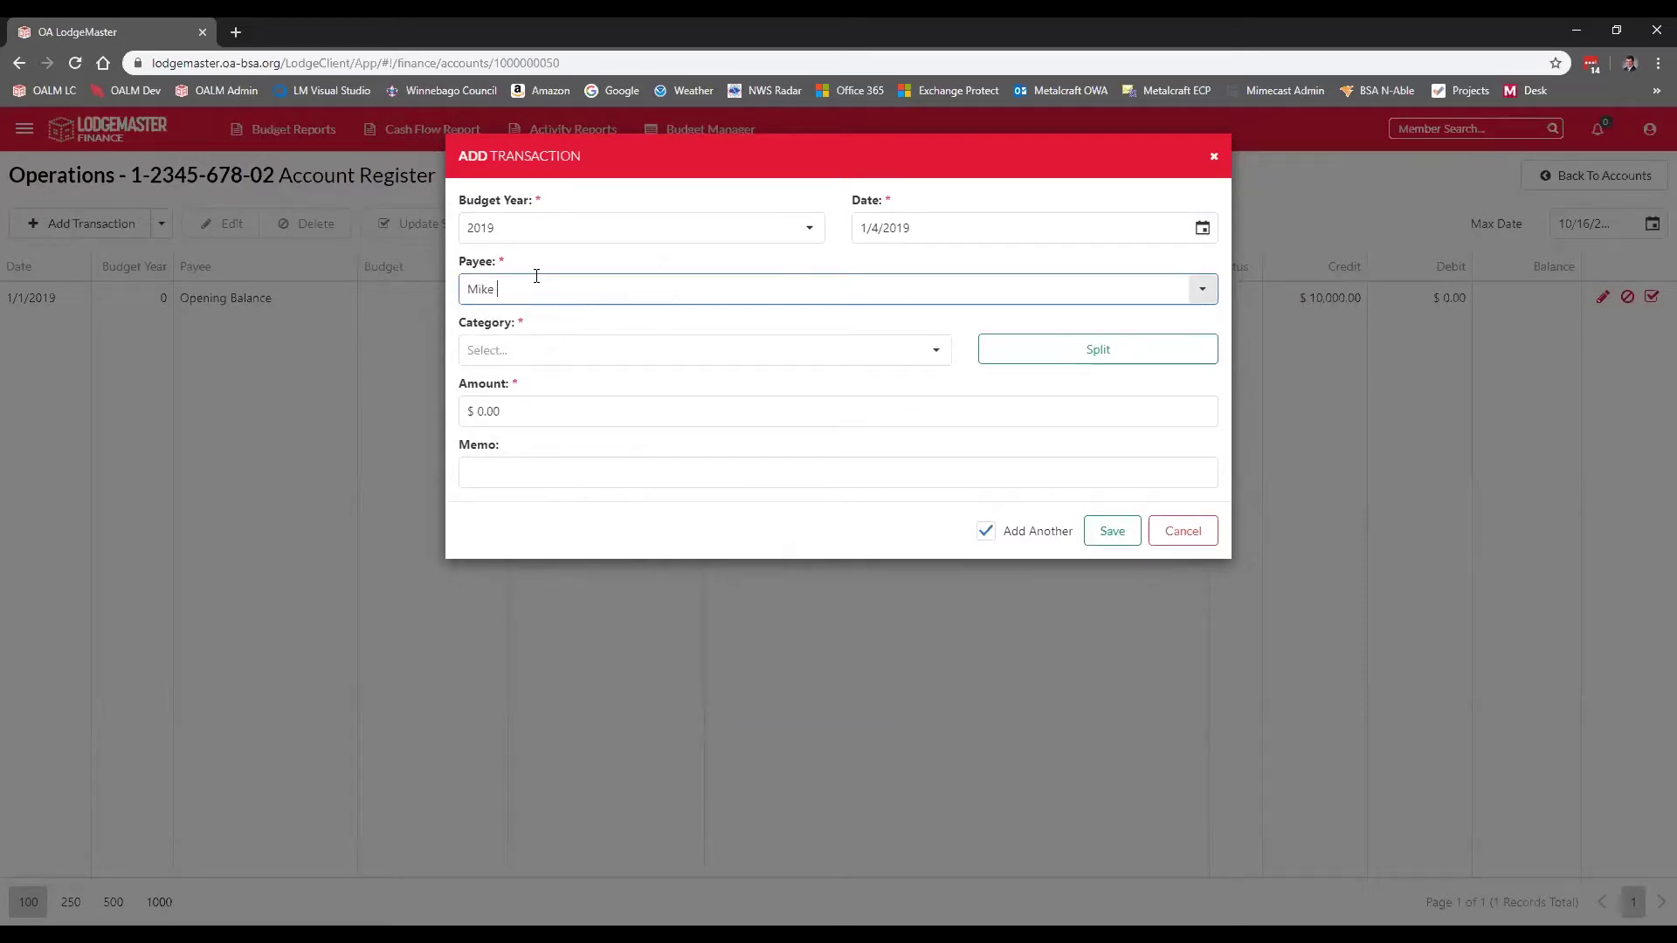
{"action": "left_click", "coordinate": [934, 354]}
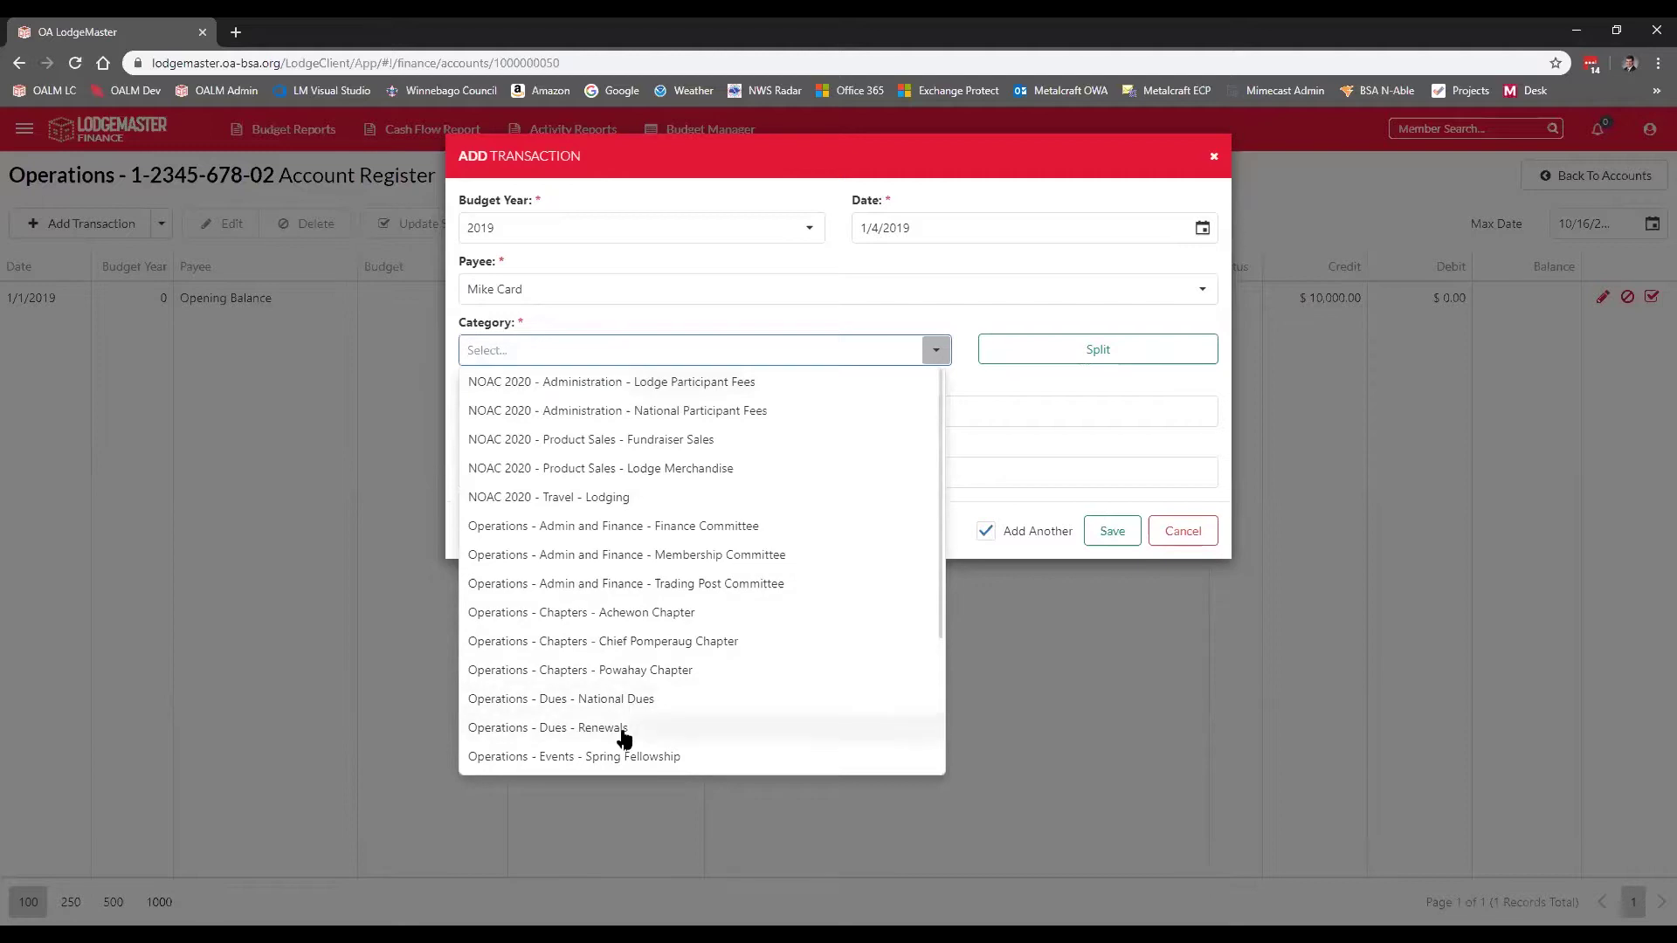
{"action": "left_click", "coordinate": [668, 731]}
{"action": "left_click", "coordinate": [536, 404]}
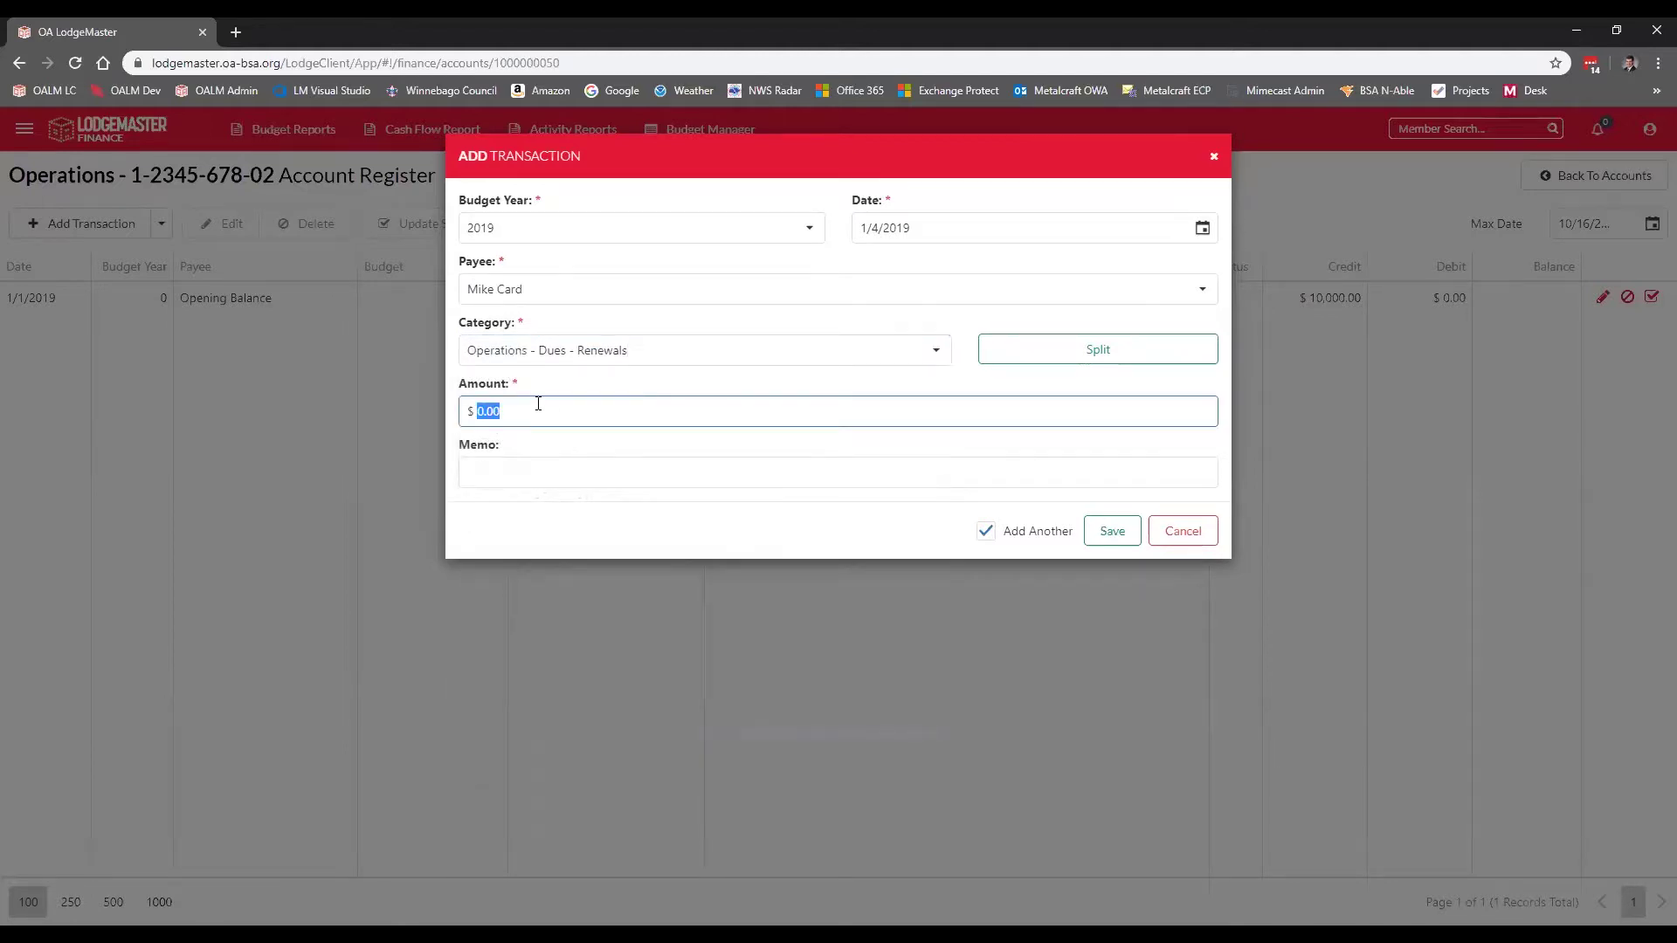
{"action": "type", "text": "20"}
{"action": "left_click", "coordinate": [847, 474]}
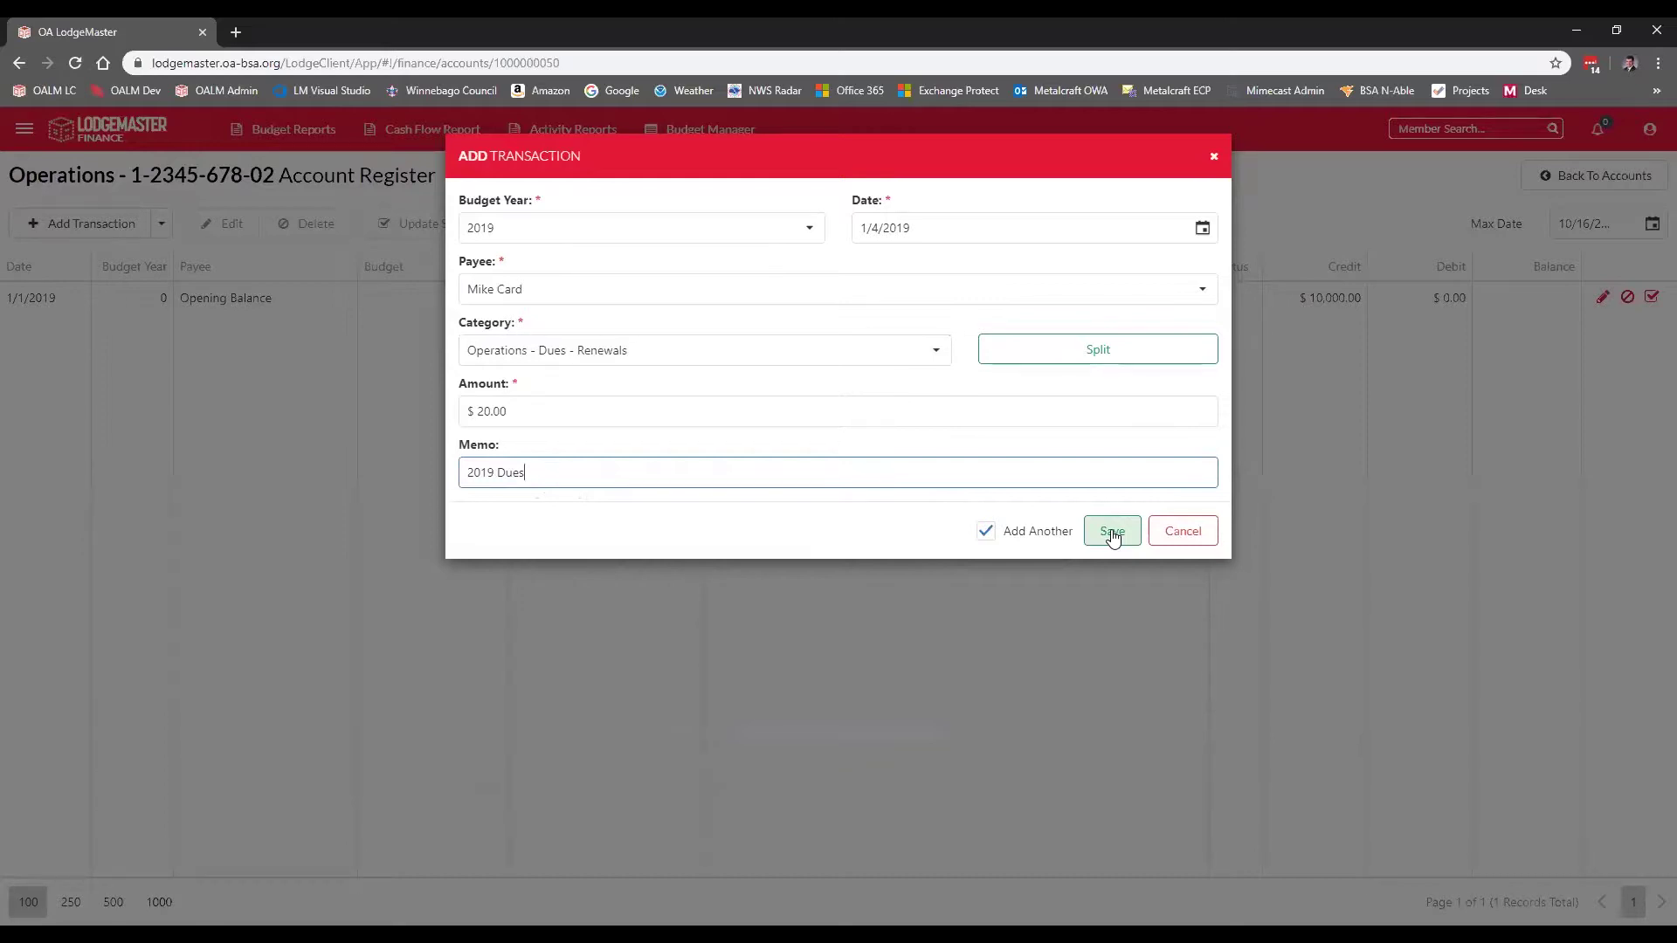
{"action": "left_click", "coordinate": [1111, 533]}
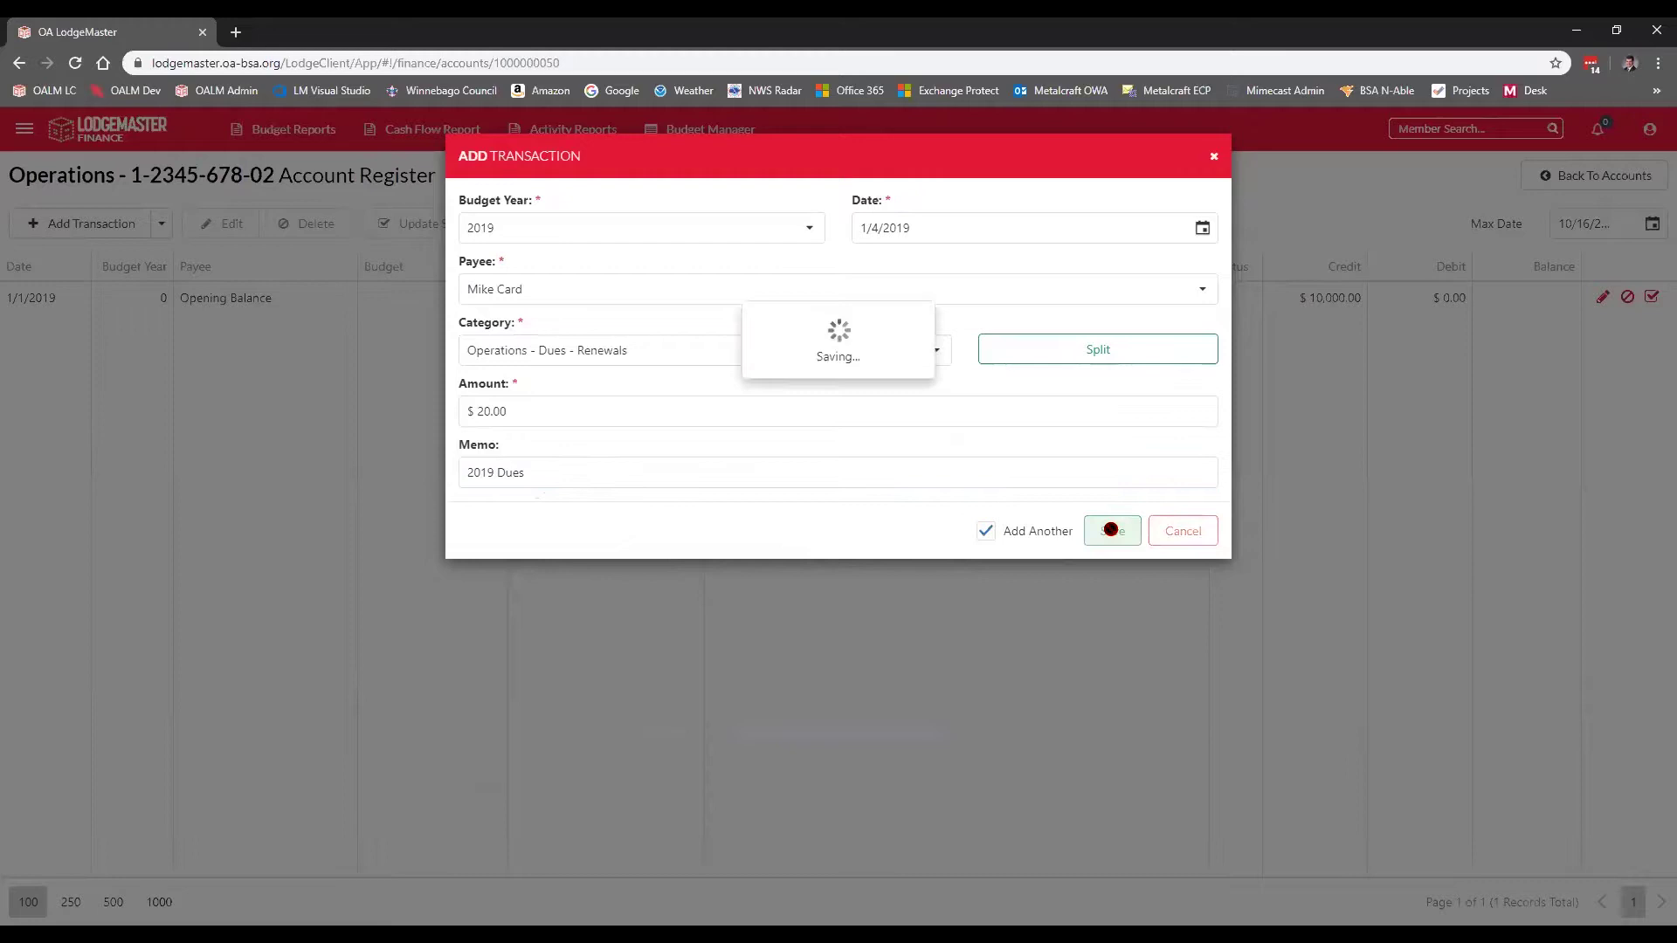
{"action": "left_click", "coordinate": [1202, 228]}
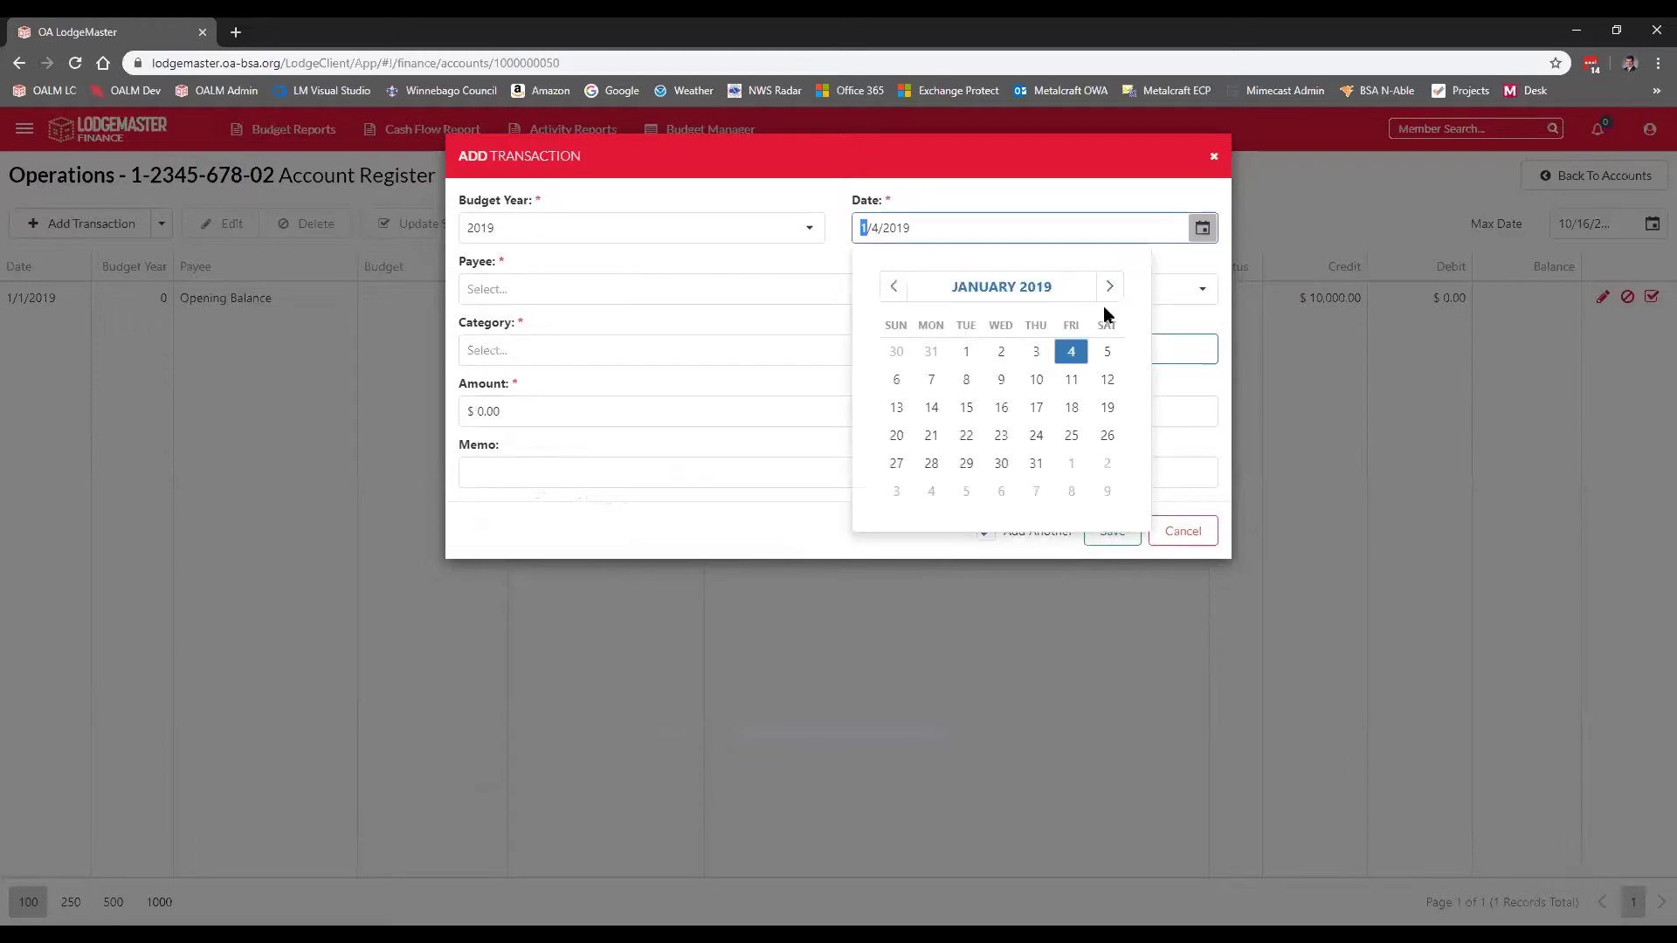
Date the transaction 1/31/2019 with January Dues as the payee
{"action": "left_click", "coordinate": [1102, 380]}
{"action": "left_click", "coordinate": [614, 292]}
{"action": "left_click", "coordinate": [526, 290]}
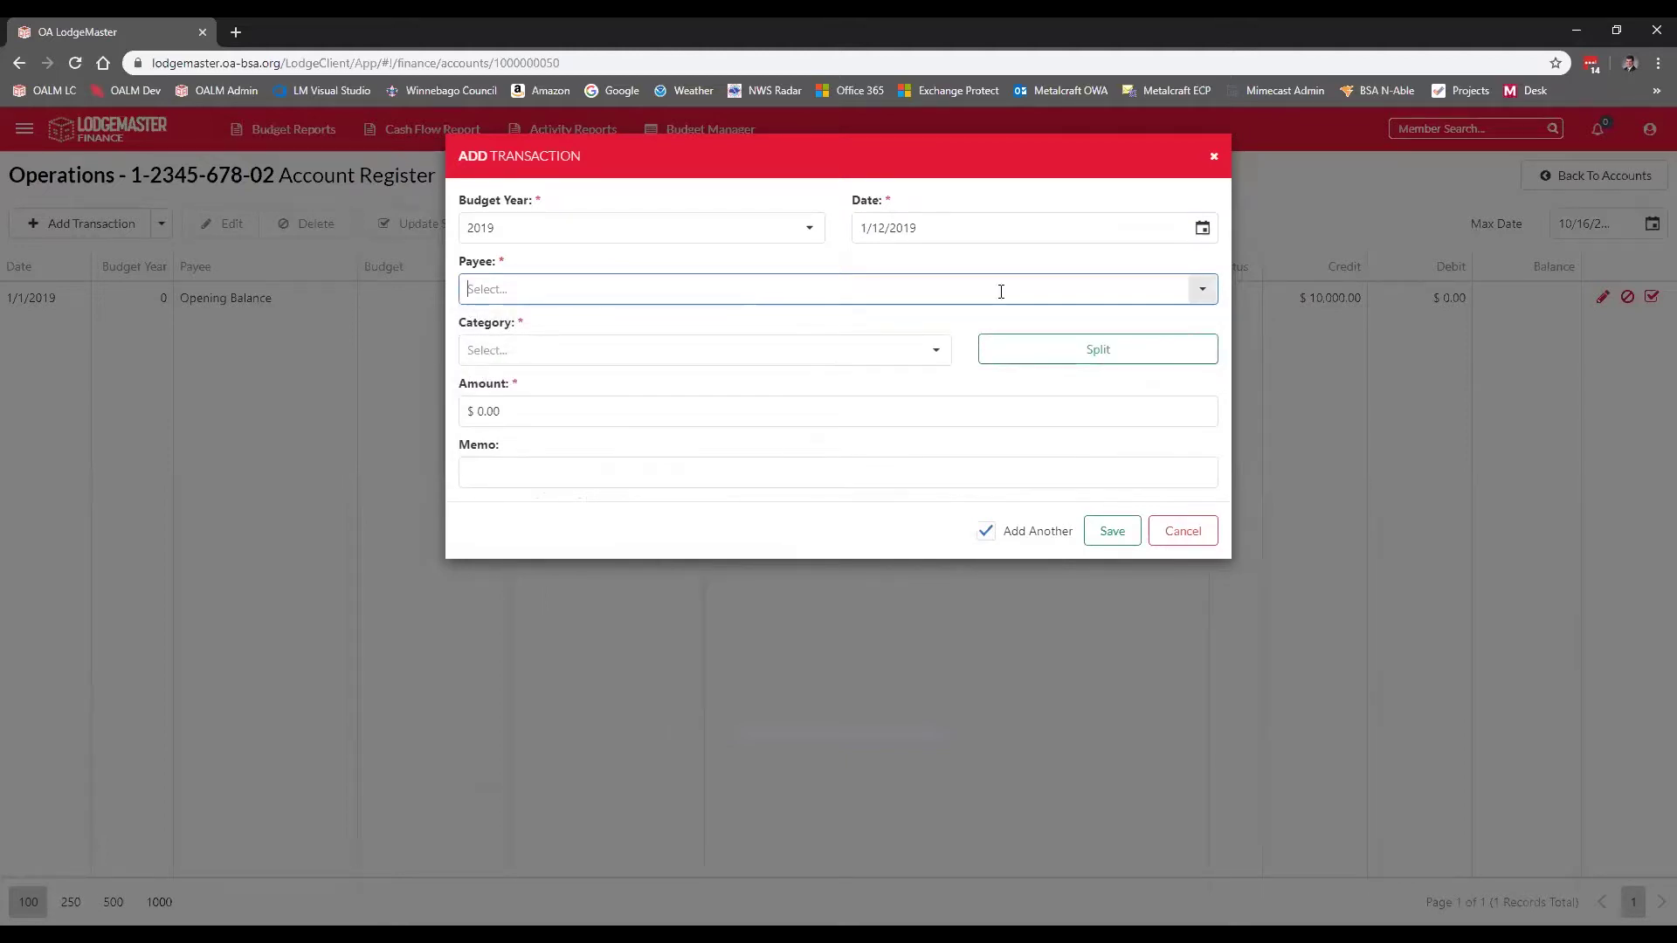
{"action": "left_click", "coordinate": [1203, 228]}
{"action": "left_click", "coordinate": [1035, 463]}
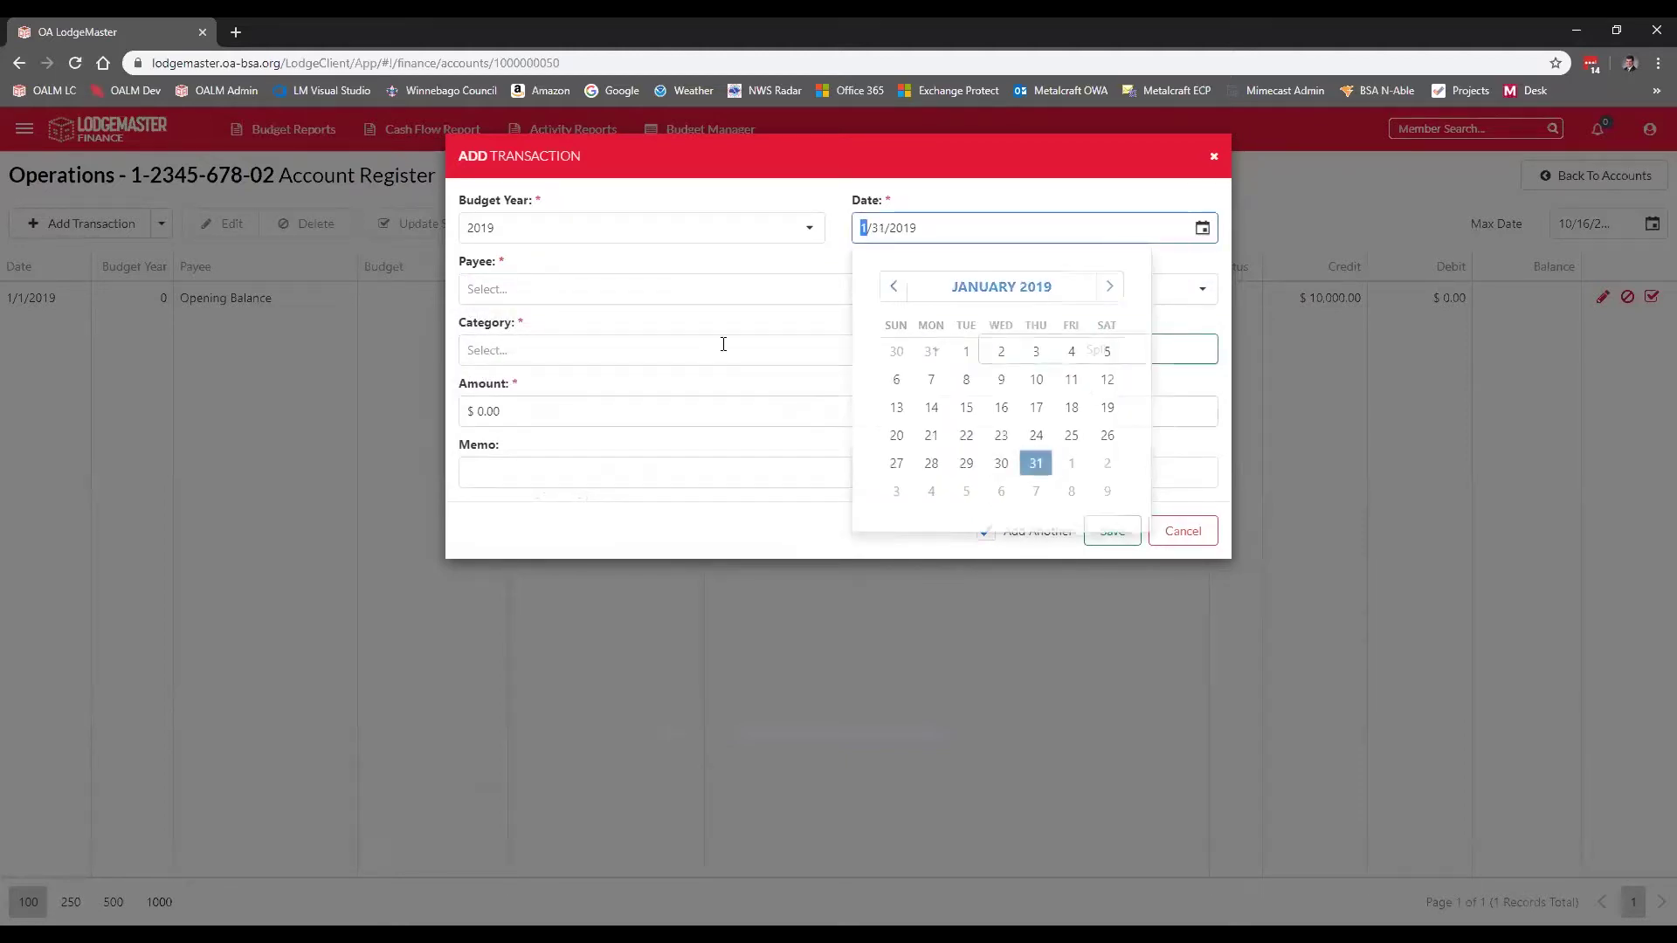
{"action": "left_click", "coordinate": [617, 290]}
{"action": "type", "text": "J"}
{"action": "key", "text": "Tab"}
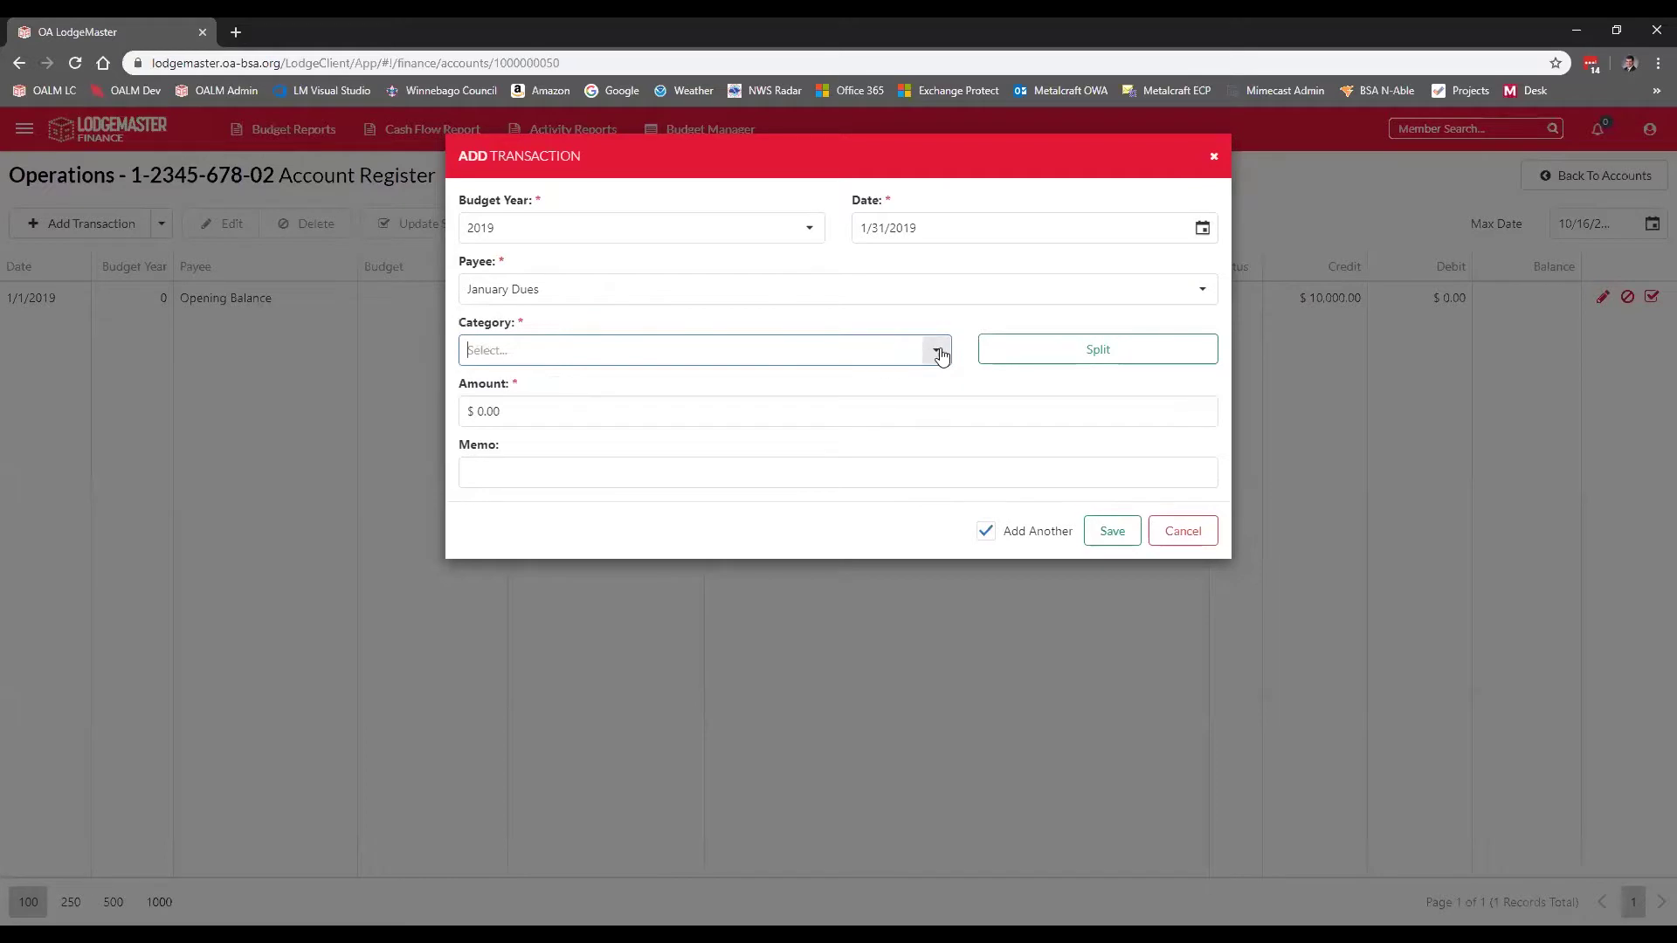
File $2,000.00 under Operations - Dues - Renewals with memo 'All dues from January 2019', and save
{"action": "left_click", "coordinate": [937, 350]}
{"action": "left_click", "coordinate": [611, 734]}
{"action": "left_click", "coordinate": [531, 405]}
{"action": "type", "text": "2000"}
{"action": "key", "text": "Tab"}
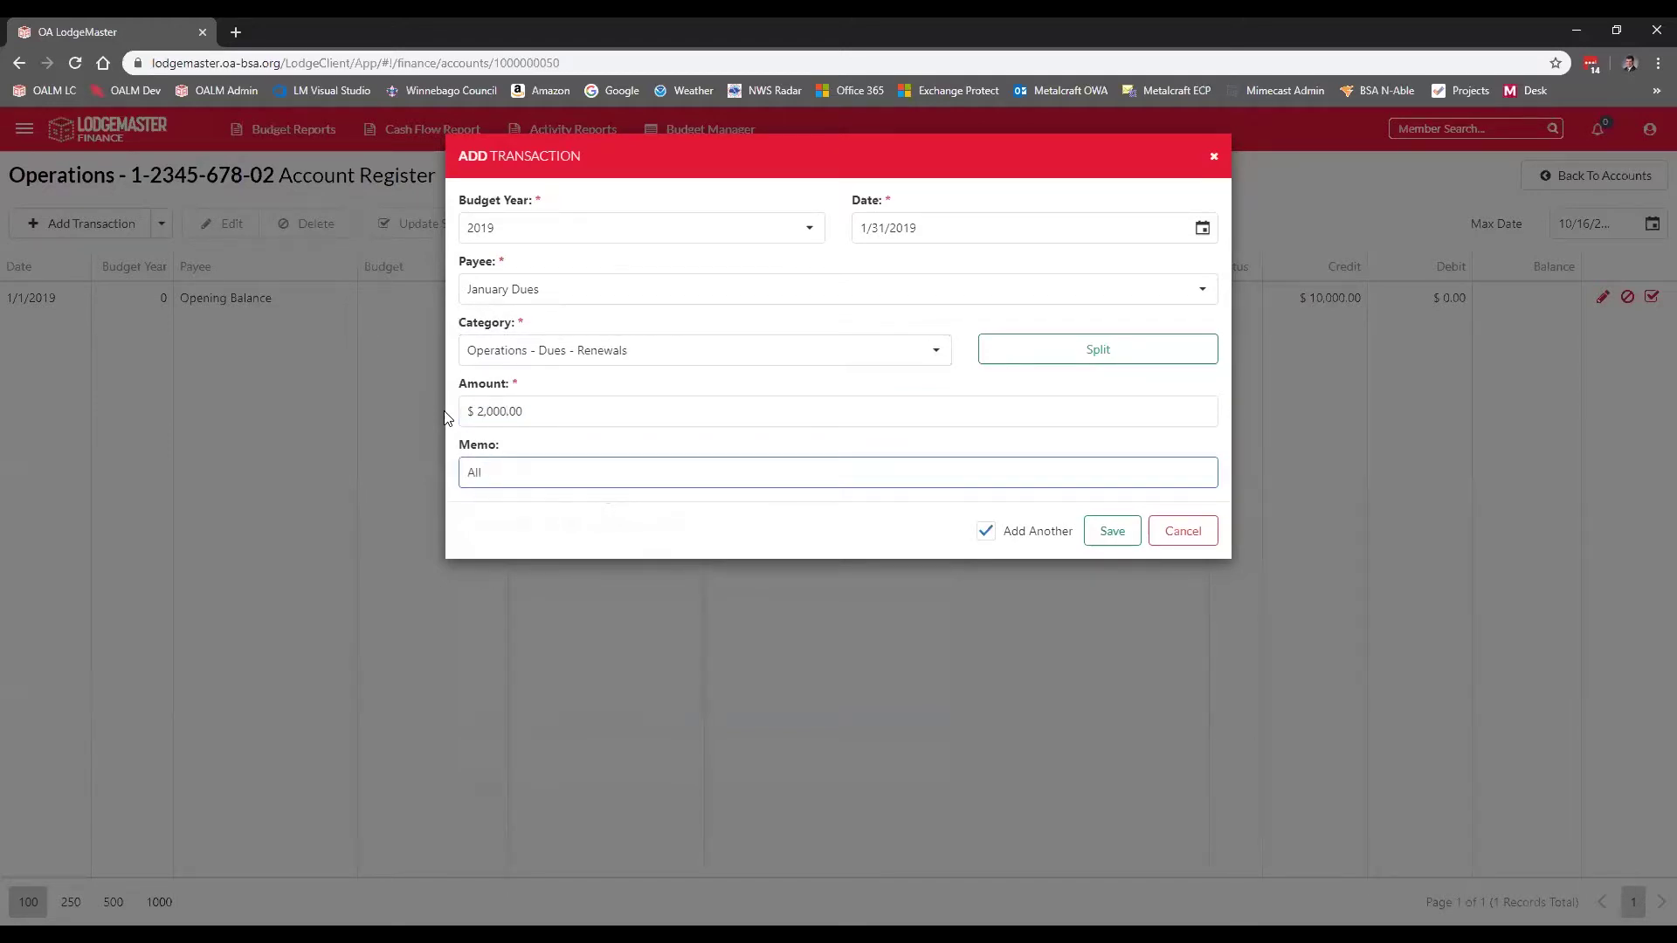
{"action": "type", "text": "All dues from 2019"}
{"action": "type", "text": "January 2019"}
{"action": "left_click", "coordinate": [1112, 531]}
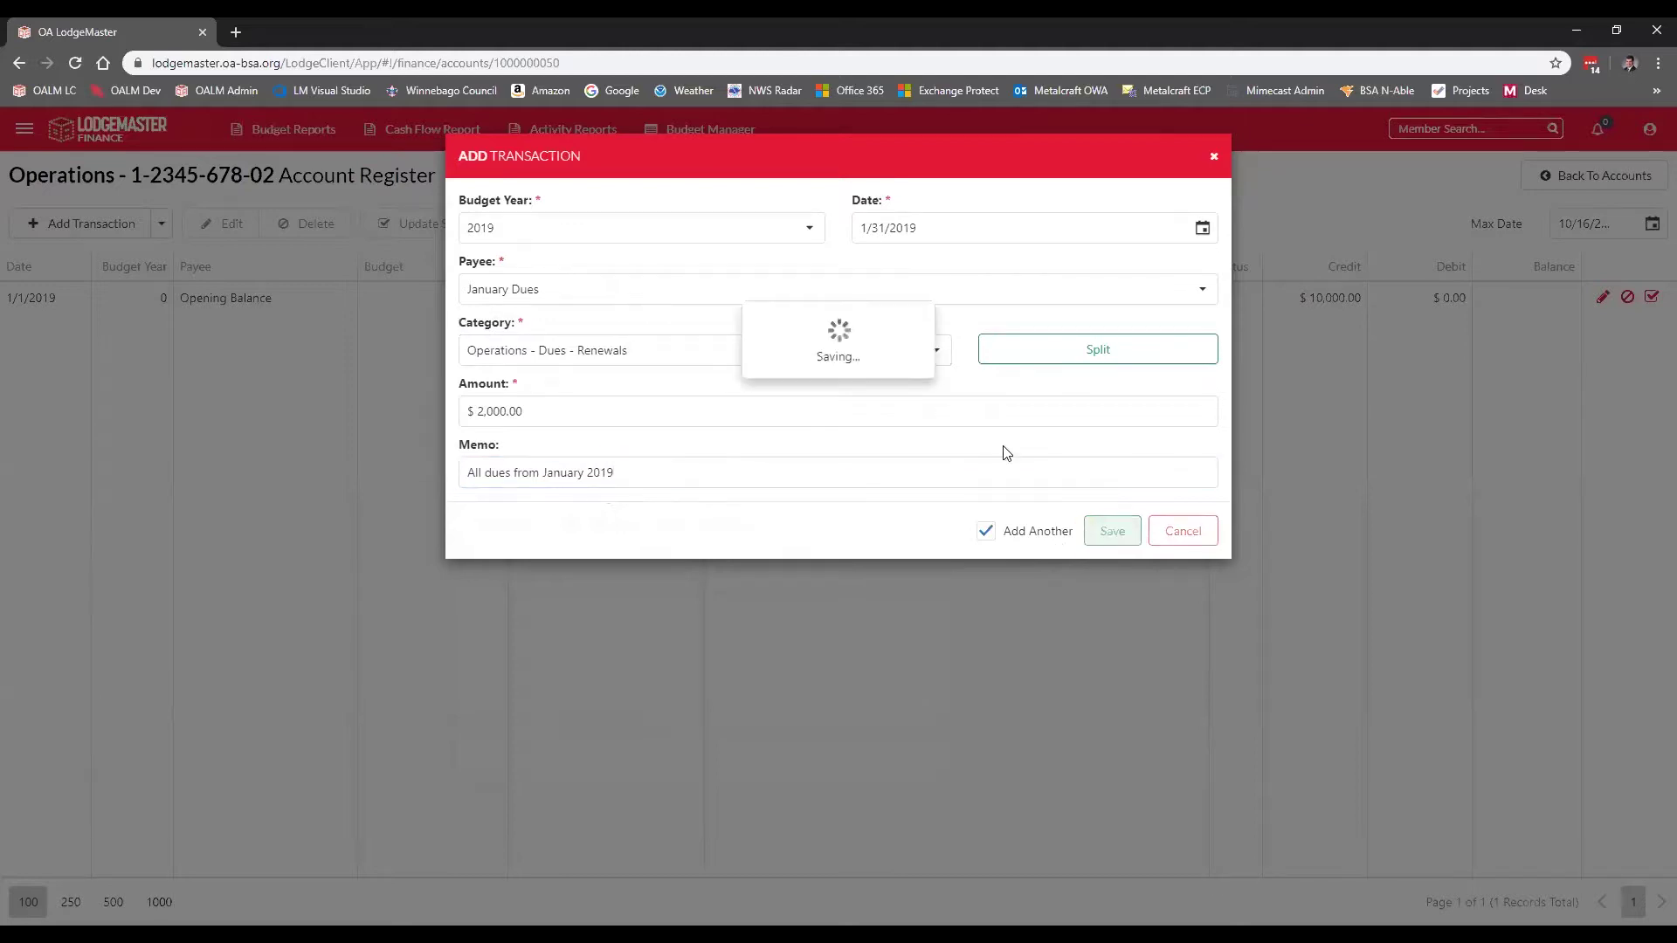
Date the transaction 2/28/2019 with payee February Dues
{"action": "left_click", "coordinate": [1204, 230]}
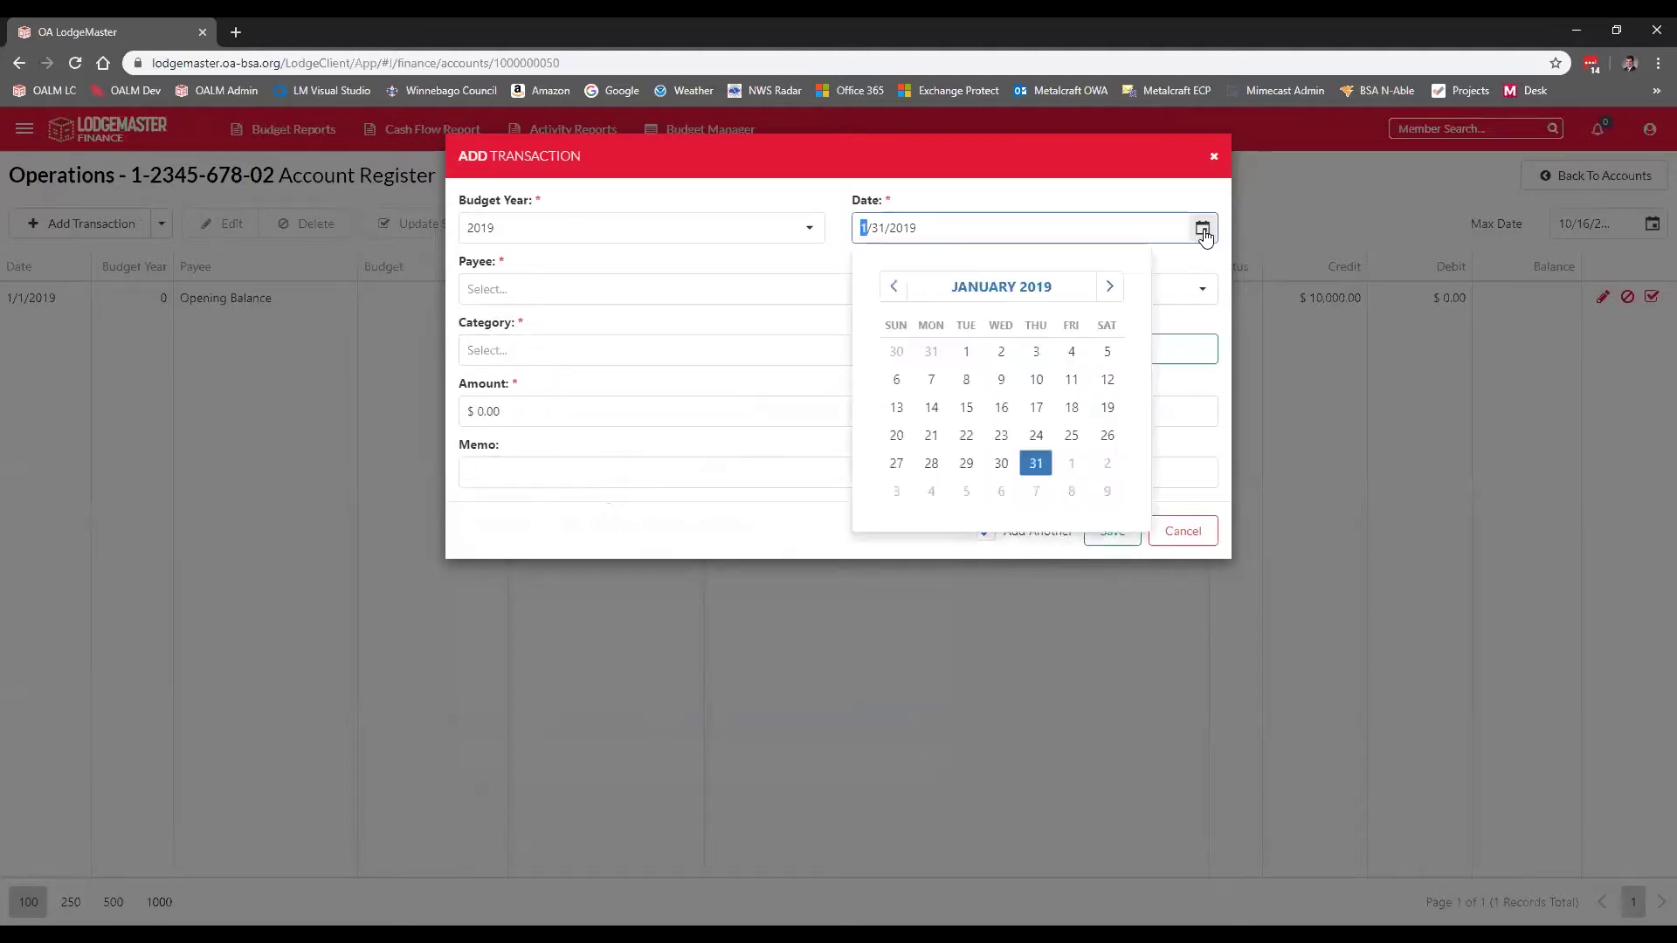
{"action": "left_click", "coordinate": [1118, 297]}
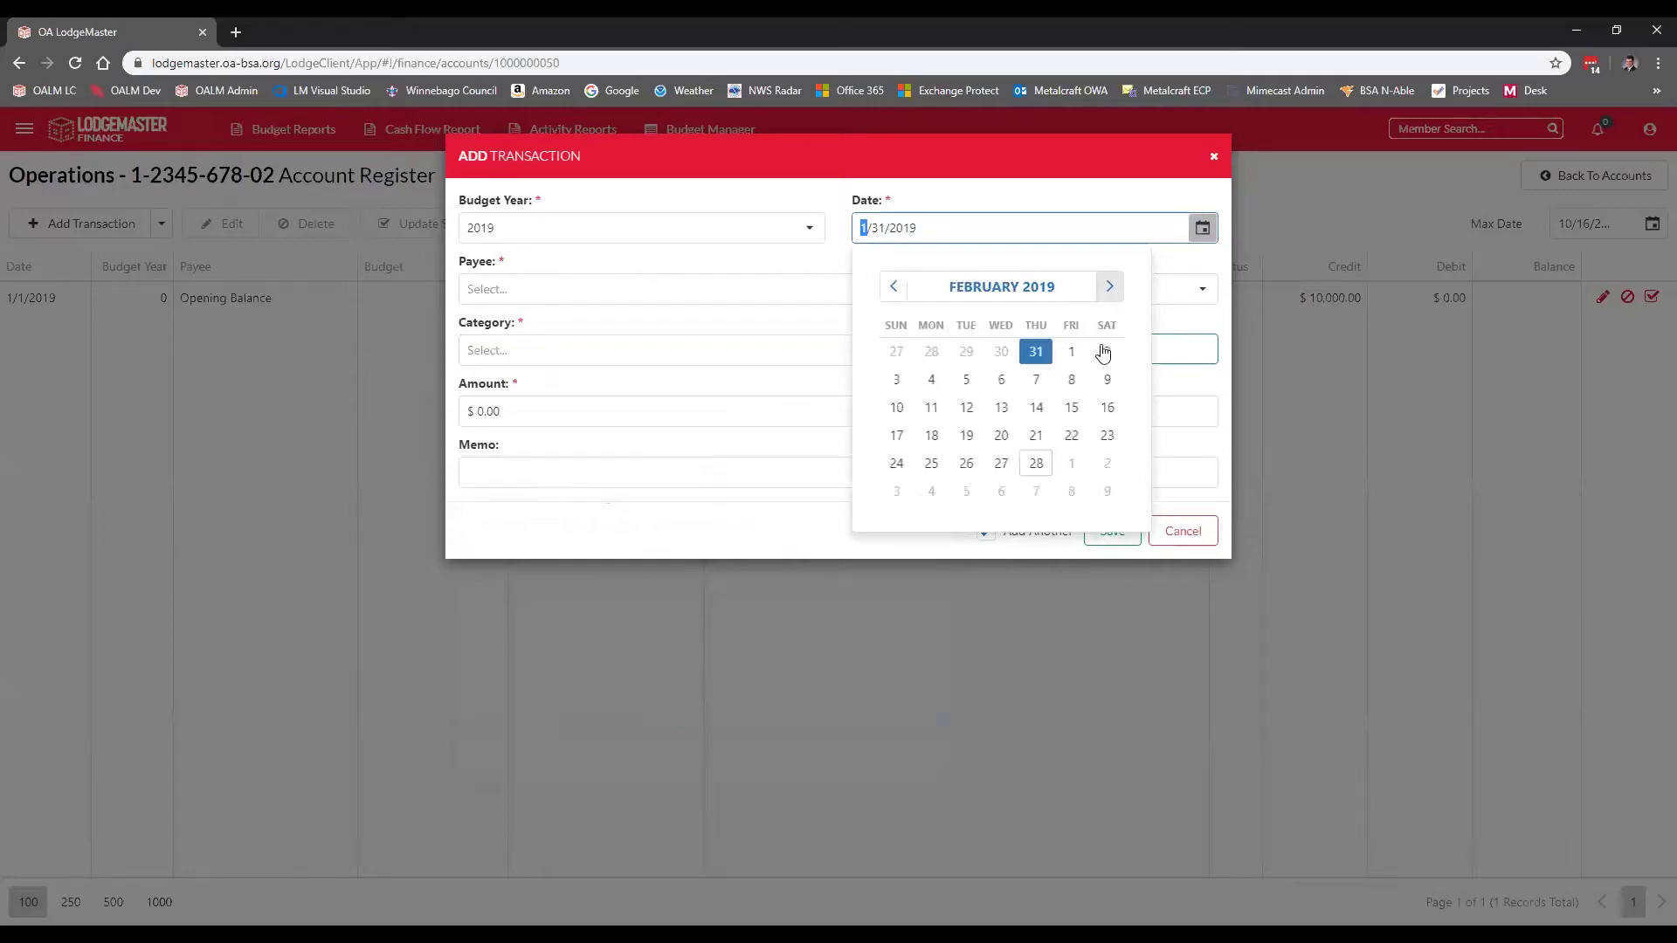
{"action": "left_click", "coordinate": [1106, 407]}
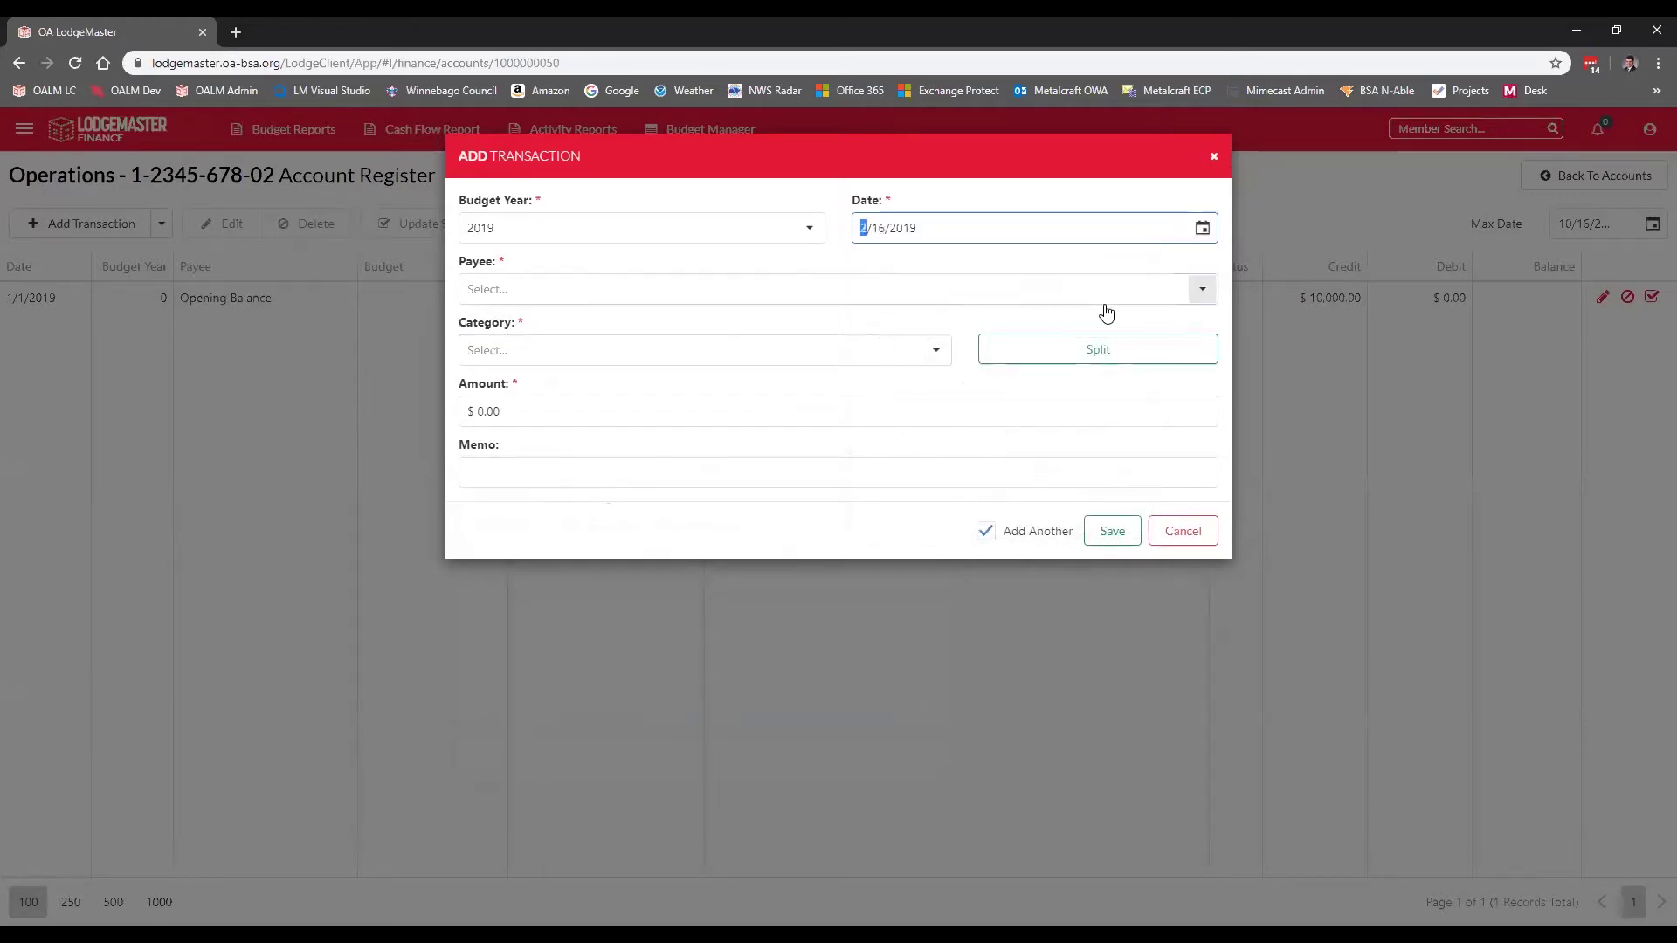
{"action": "left_click", "coordinate": [1202, 229]}
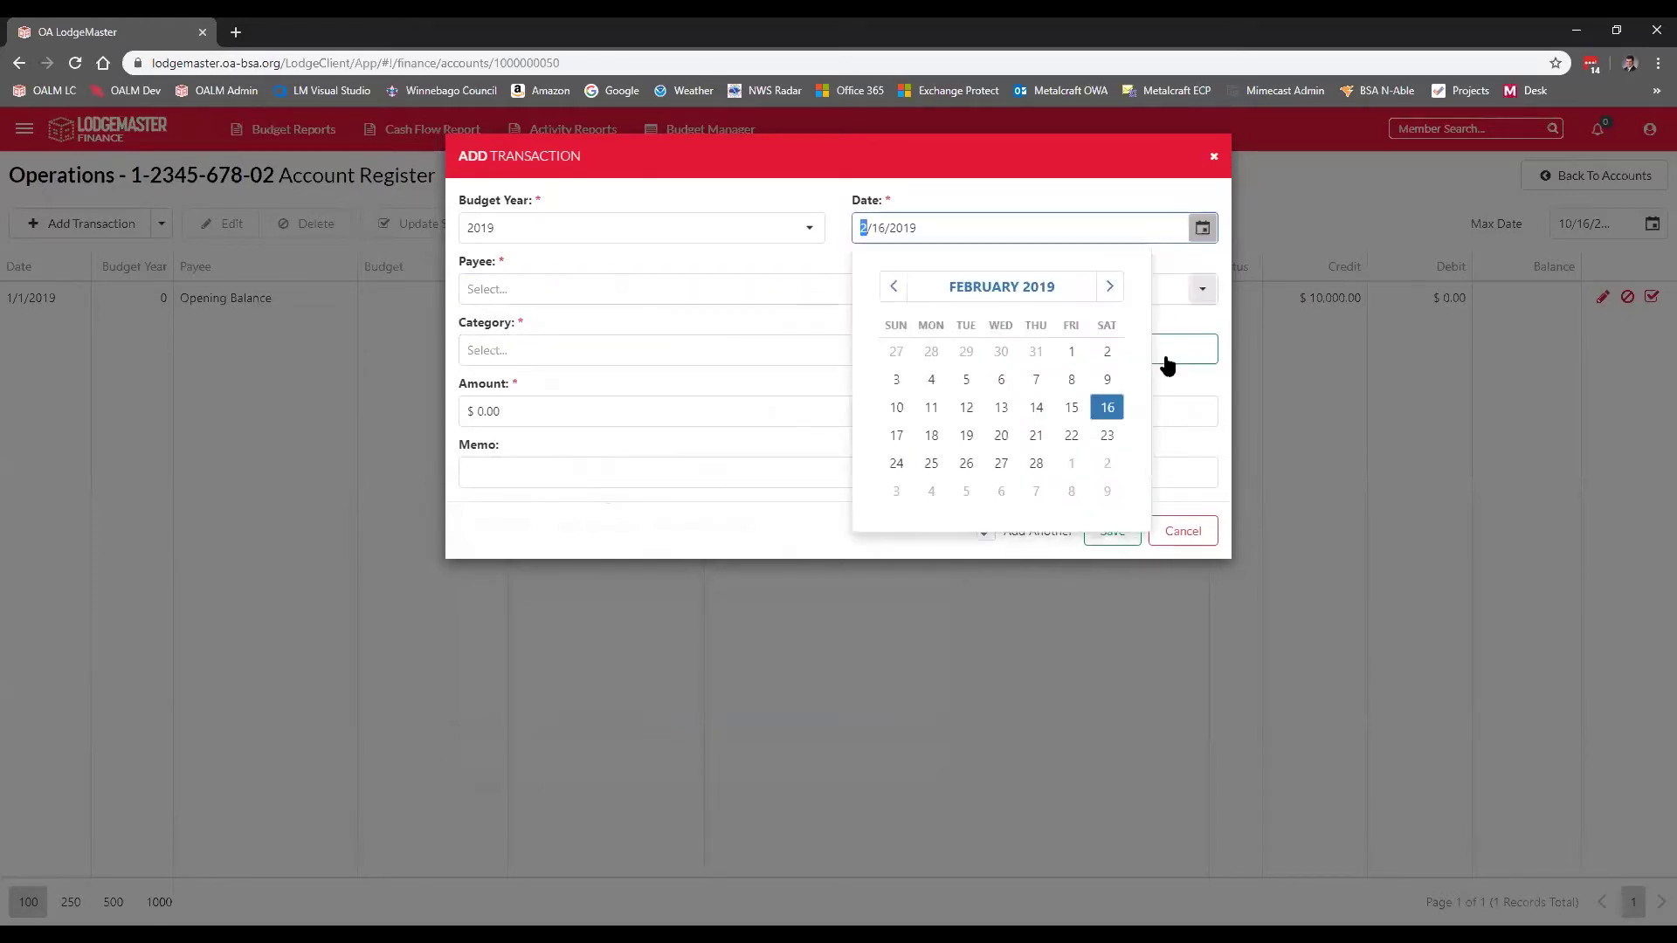
{"action": "left_click", "coordinate": [1037, 464]}
{"action": "left_click", "coordinate": [561, 292]}
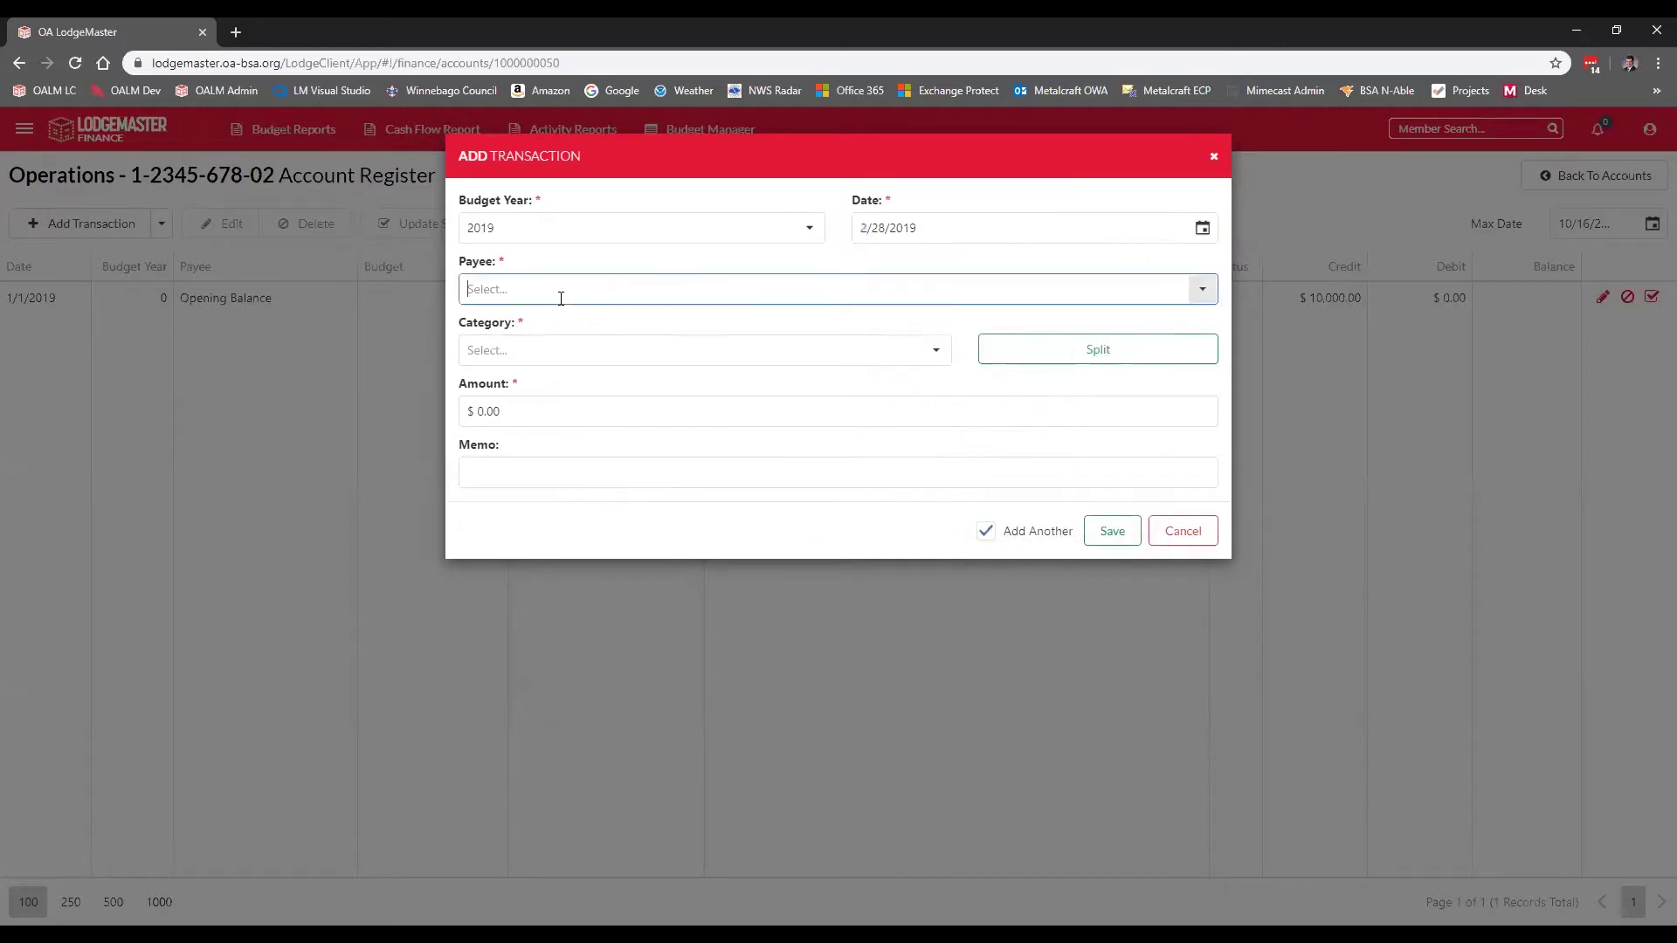
{"action": "type", "text": "Feb"}
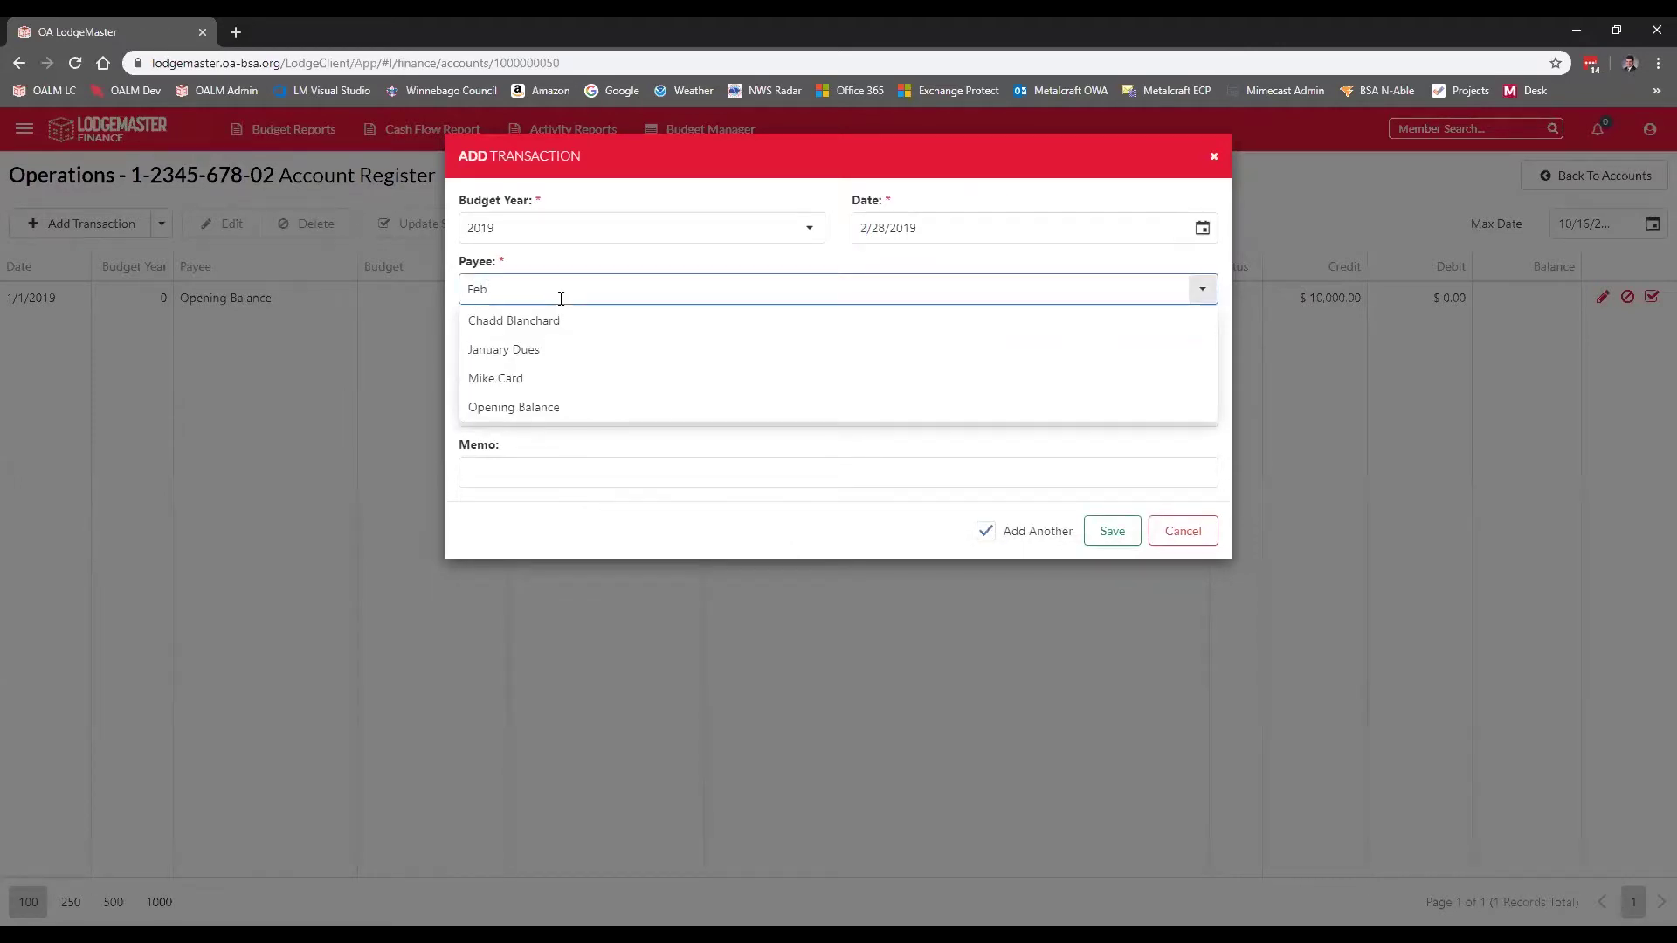
{"action": "type", "text": "ruary "}
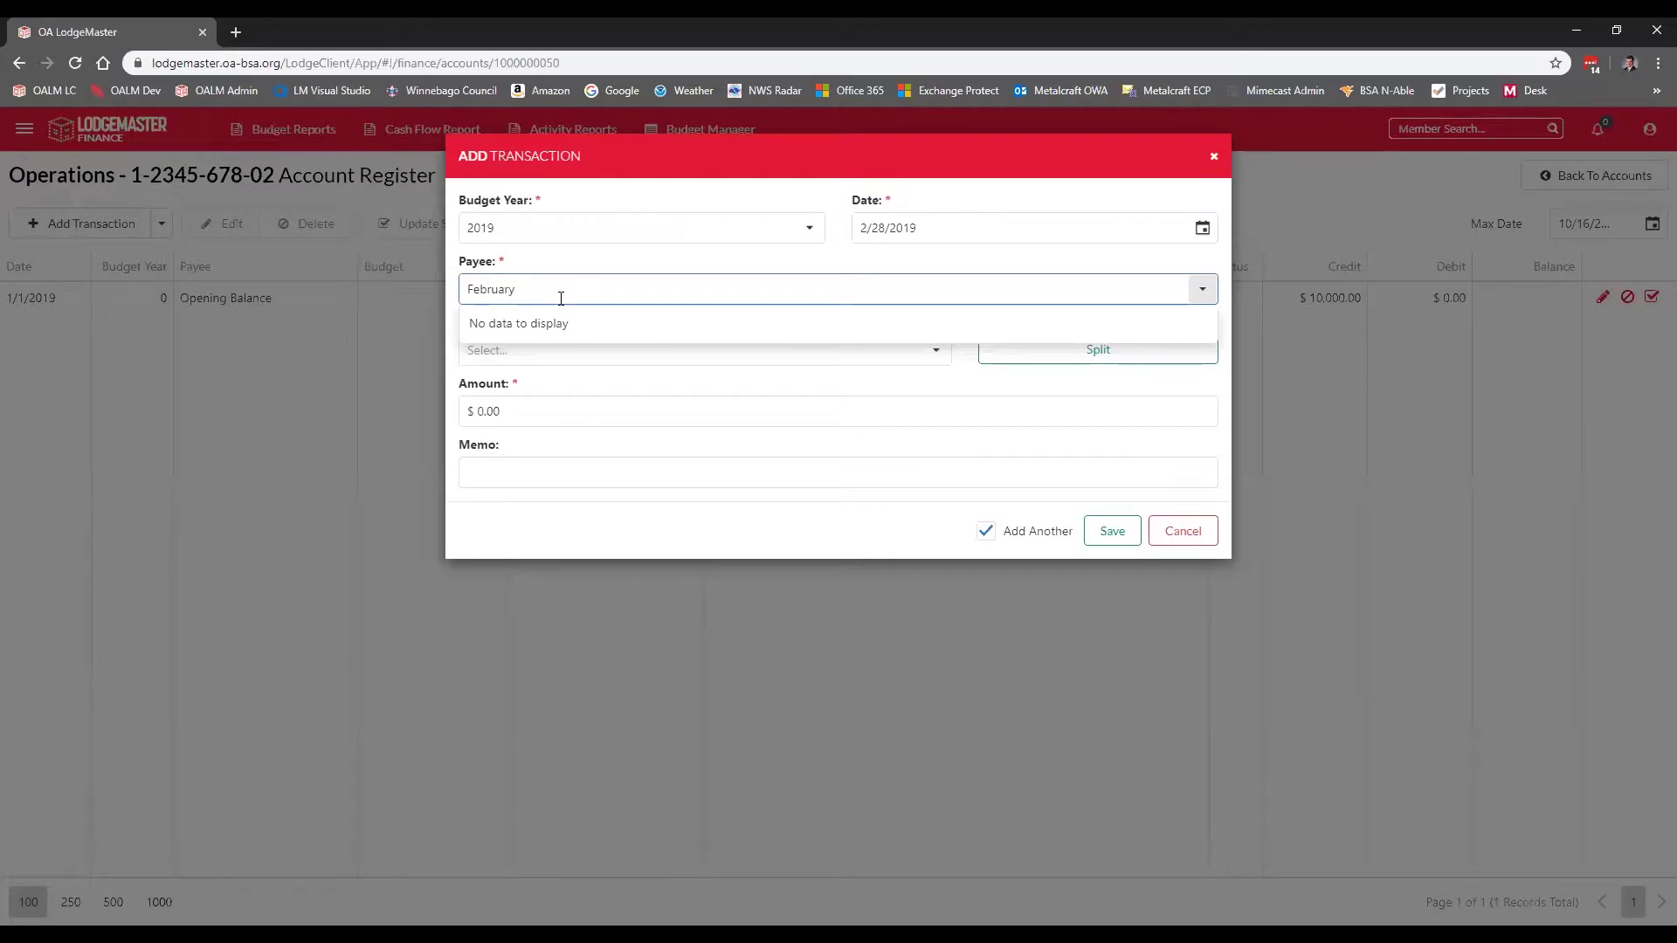
{"action": "type", "text": "Dues"}
{"action": "key", "text": "Tab"}
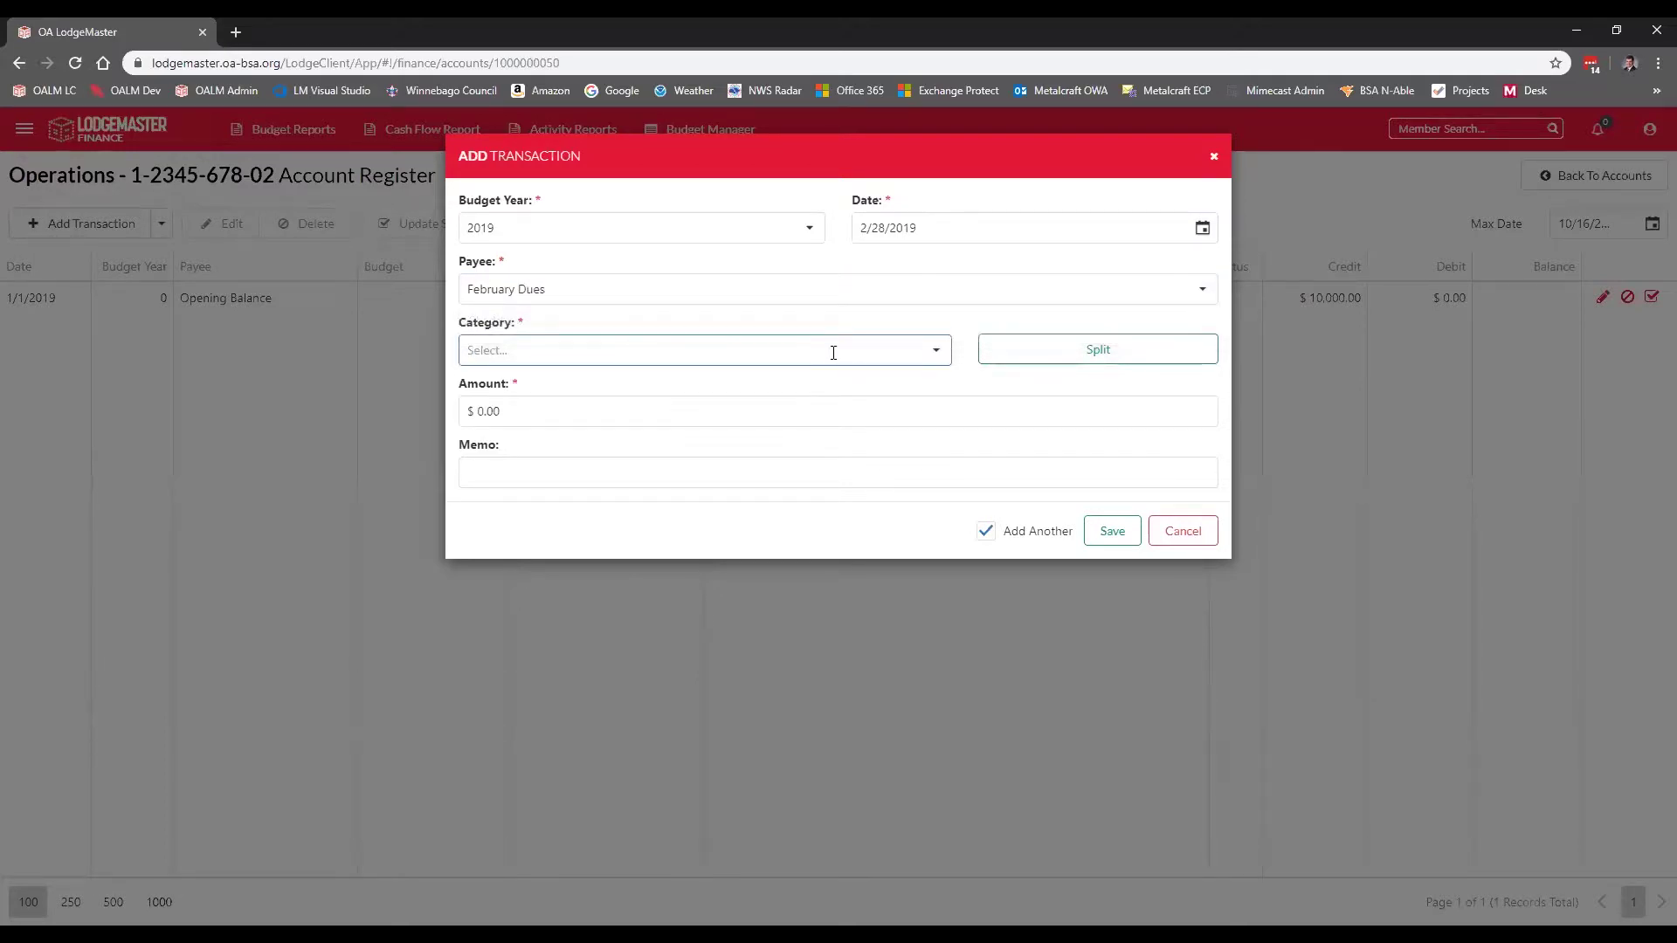
Categorize it as Operations - Dues - Renewals, amount 1750, memo 'February dues 2019', and save
{"action": "left_click", "coordinate": [937, 353]}
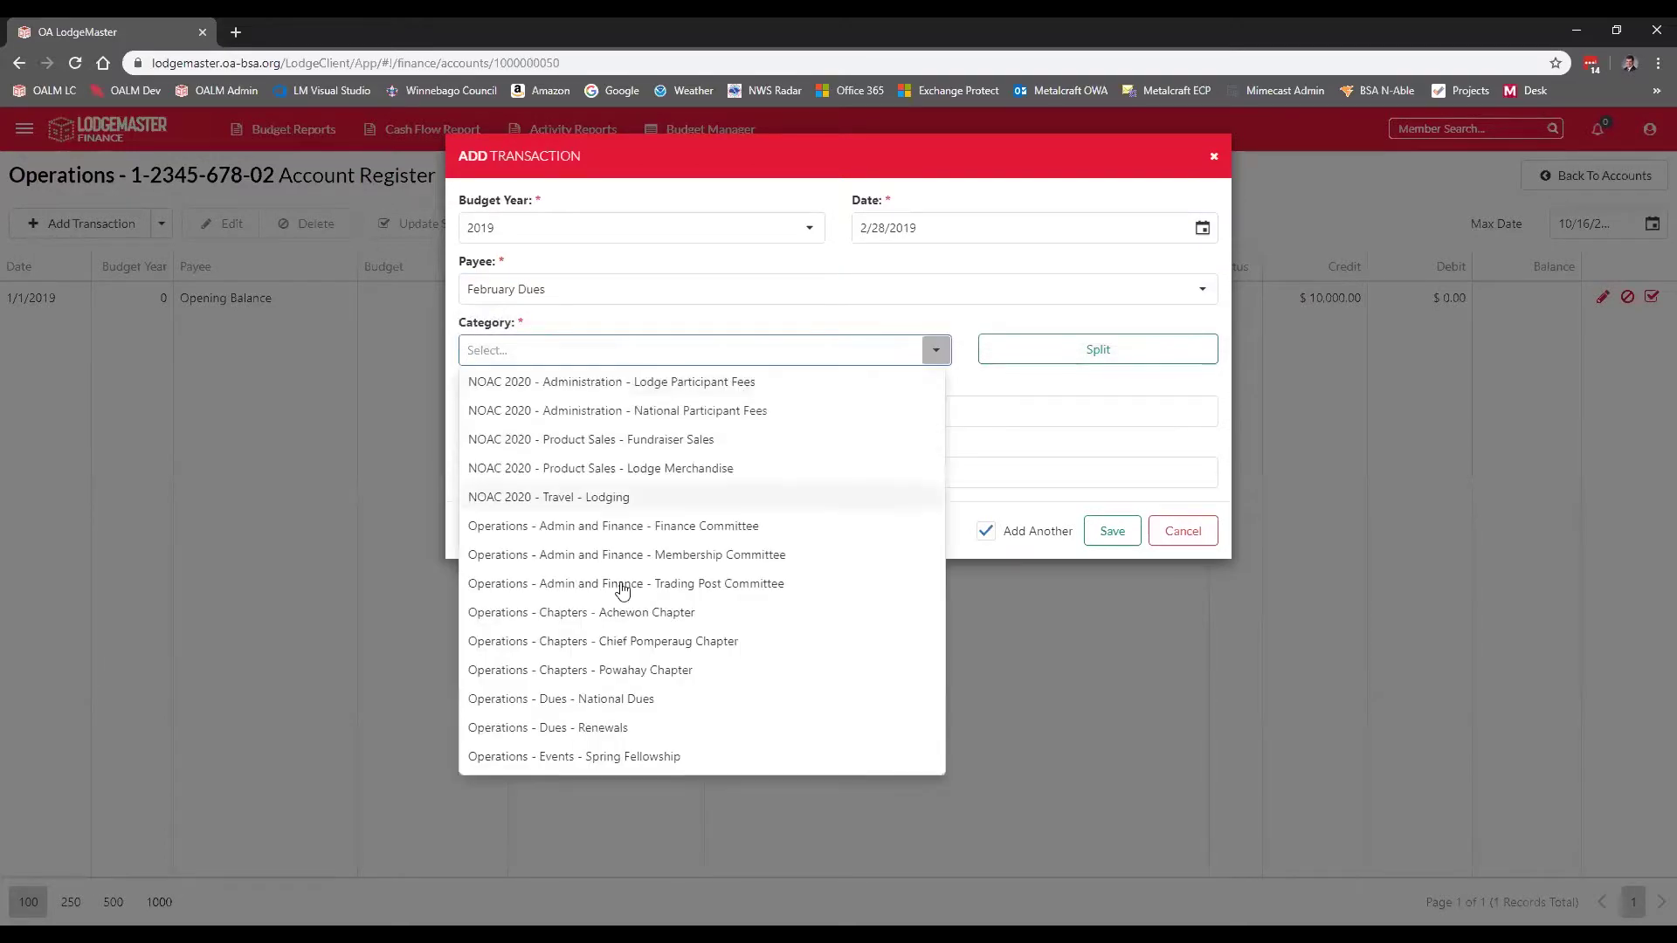
{"action": "left_click", "coordinate": [609, 729]}
{"action": "left_click", "coordinate": [561, 424]}
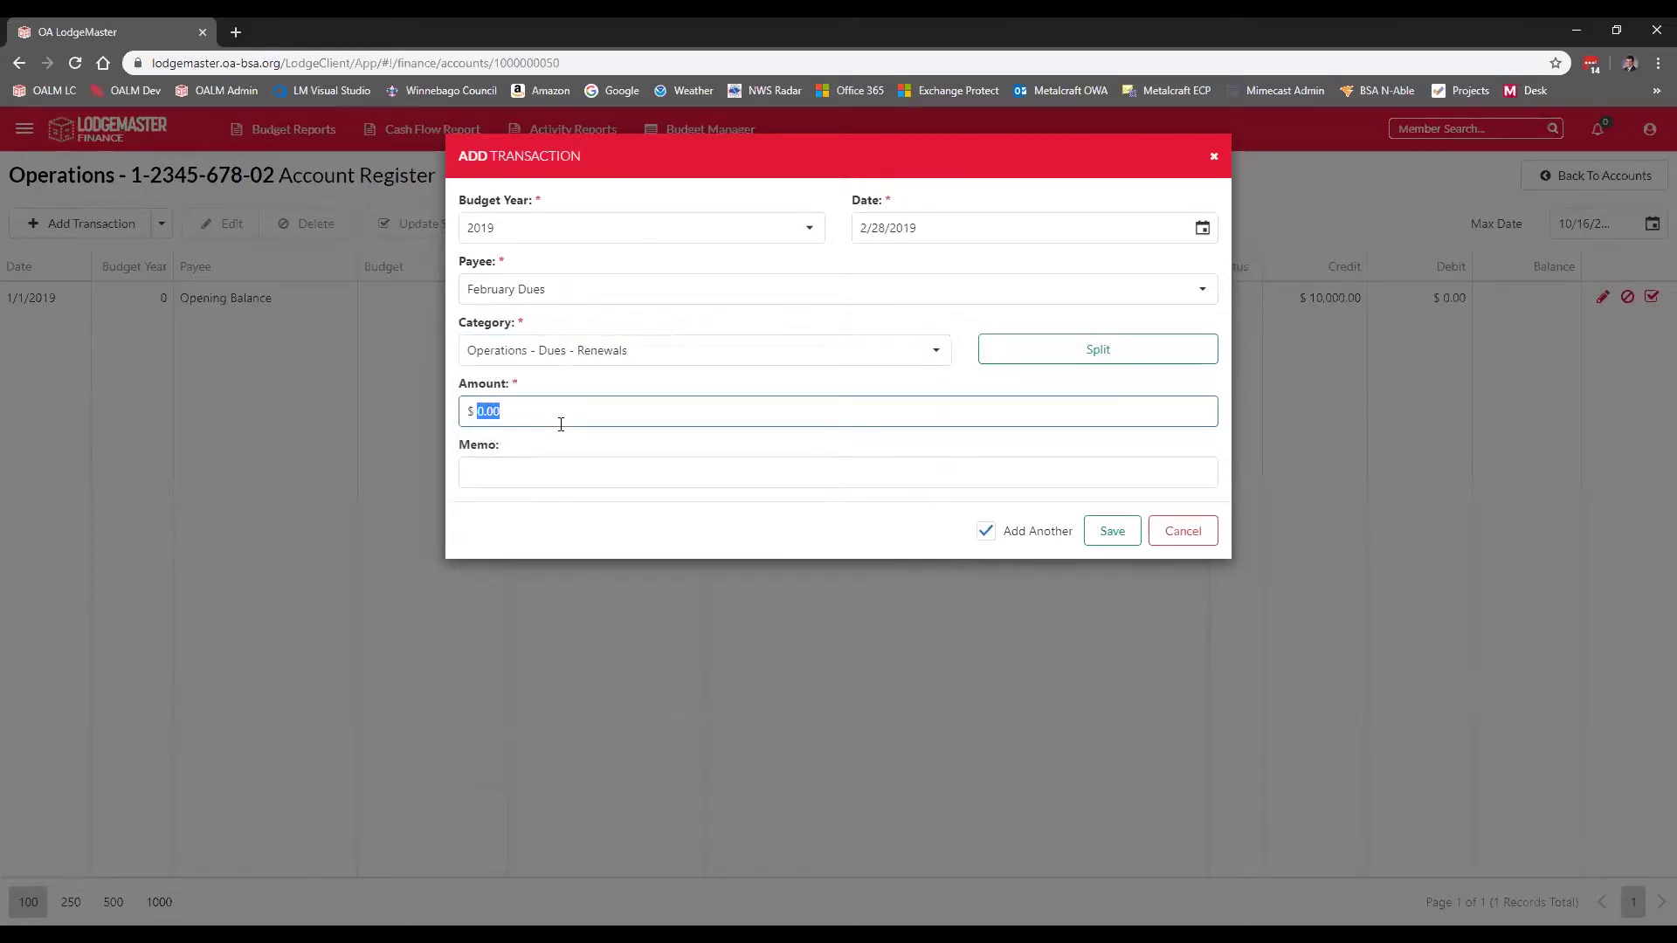
{"action": "type", "text": "1750"}
{"action": "key", "text": "Tab"}
{"action": "type", "text": "February dues 2019"}
{"action": "left_click", "coordinate": [1106, 531]}
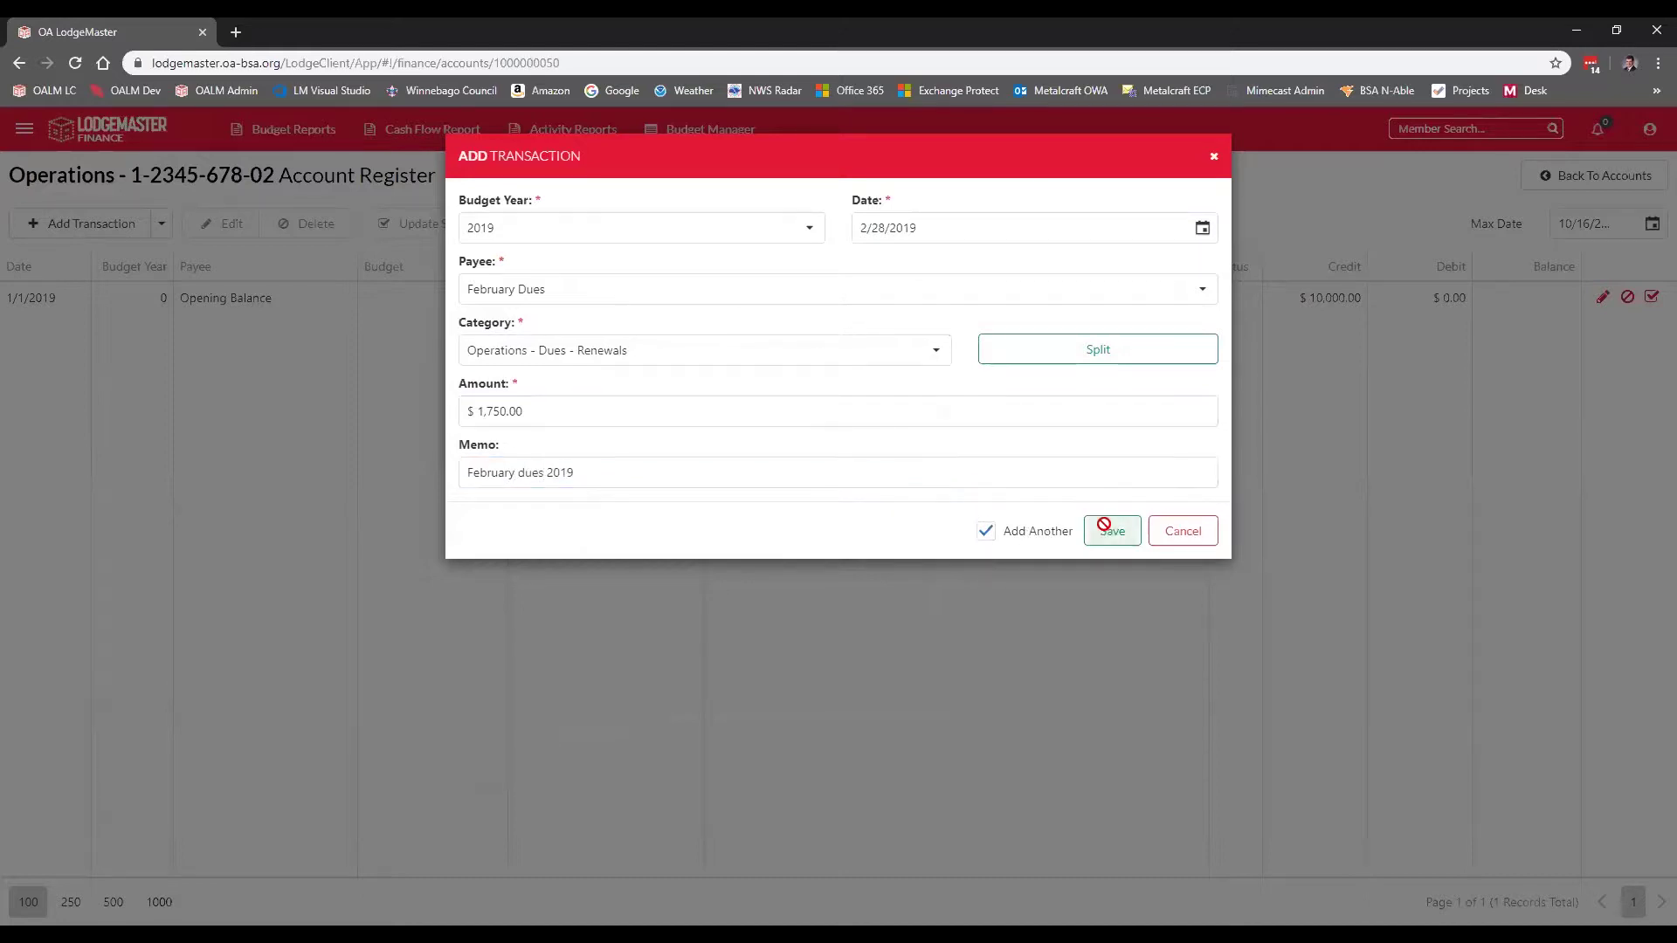
Start the next transaction dated 3/2/2019, leaving the payee unselected
{"action": "left_click", "coordinate": [1200, 229]}
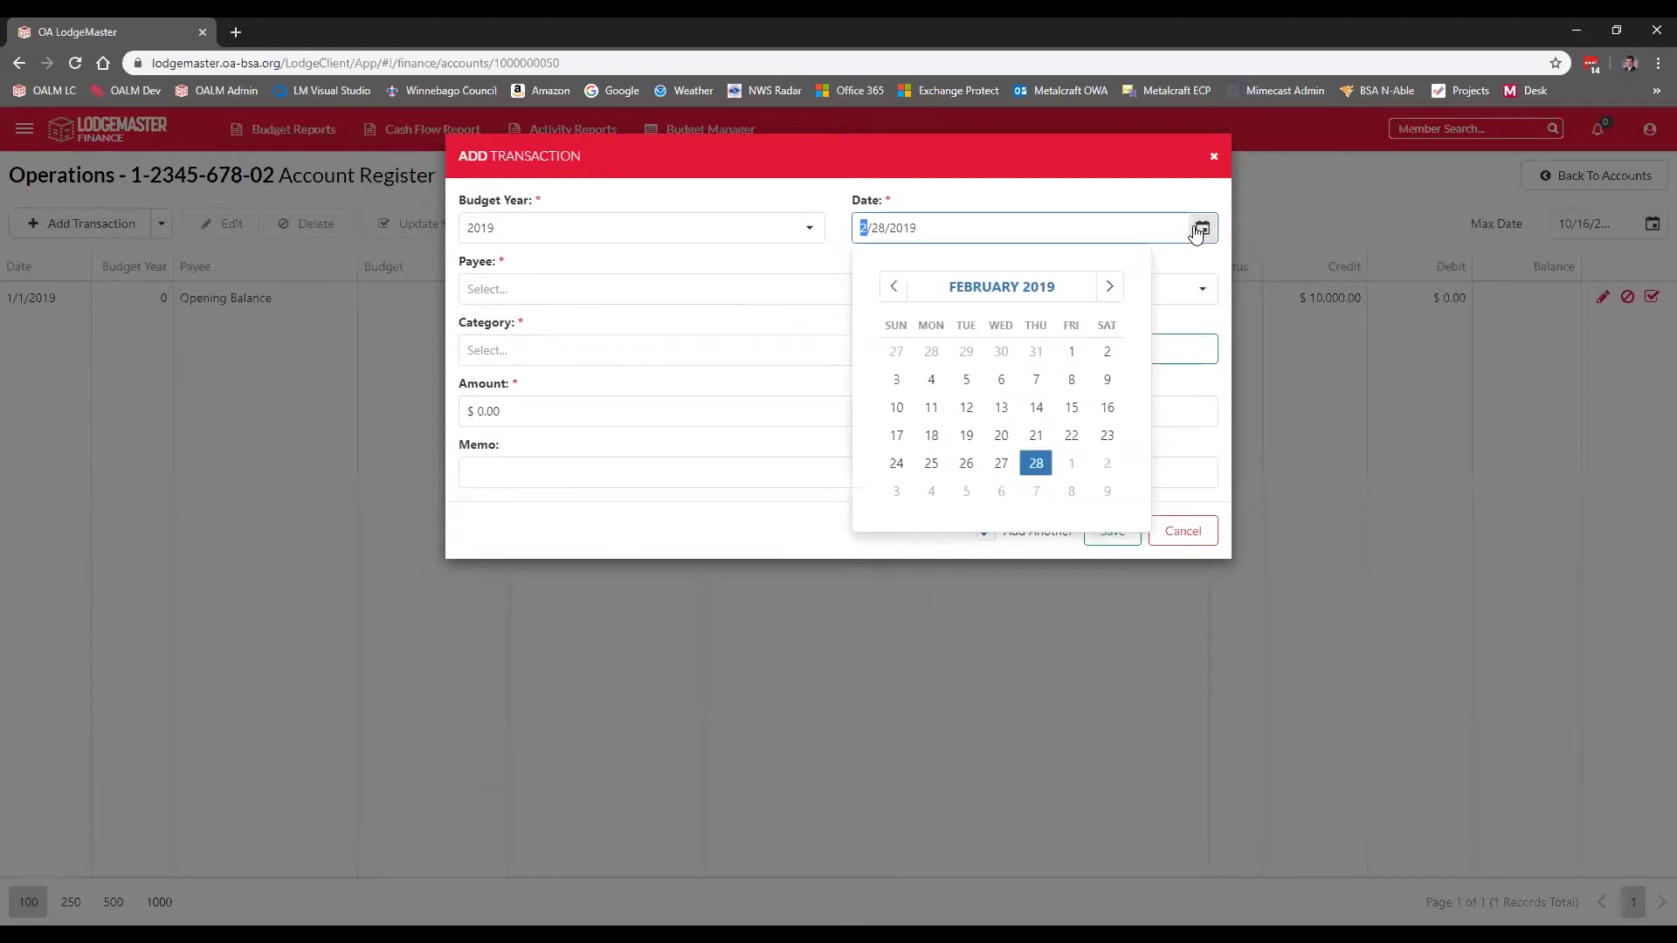
{"action": "left_click", "coordinate": [1109, 288]}
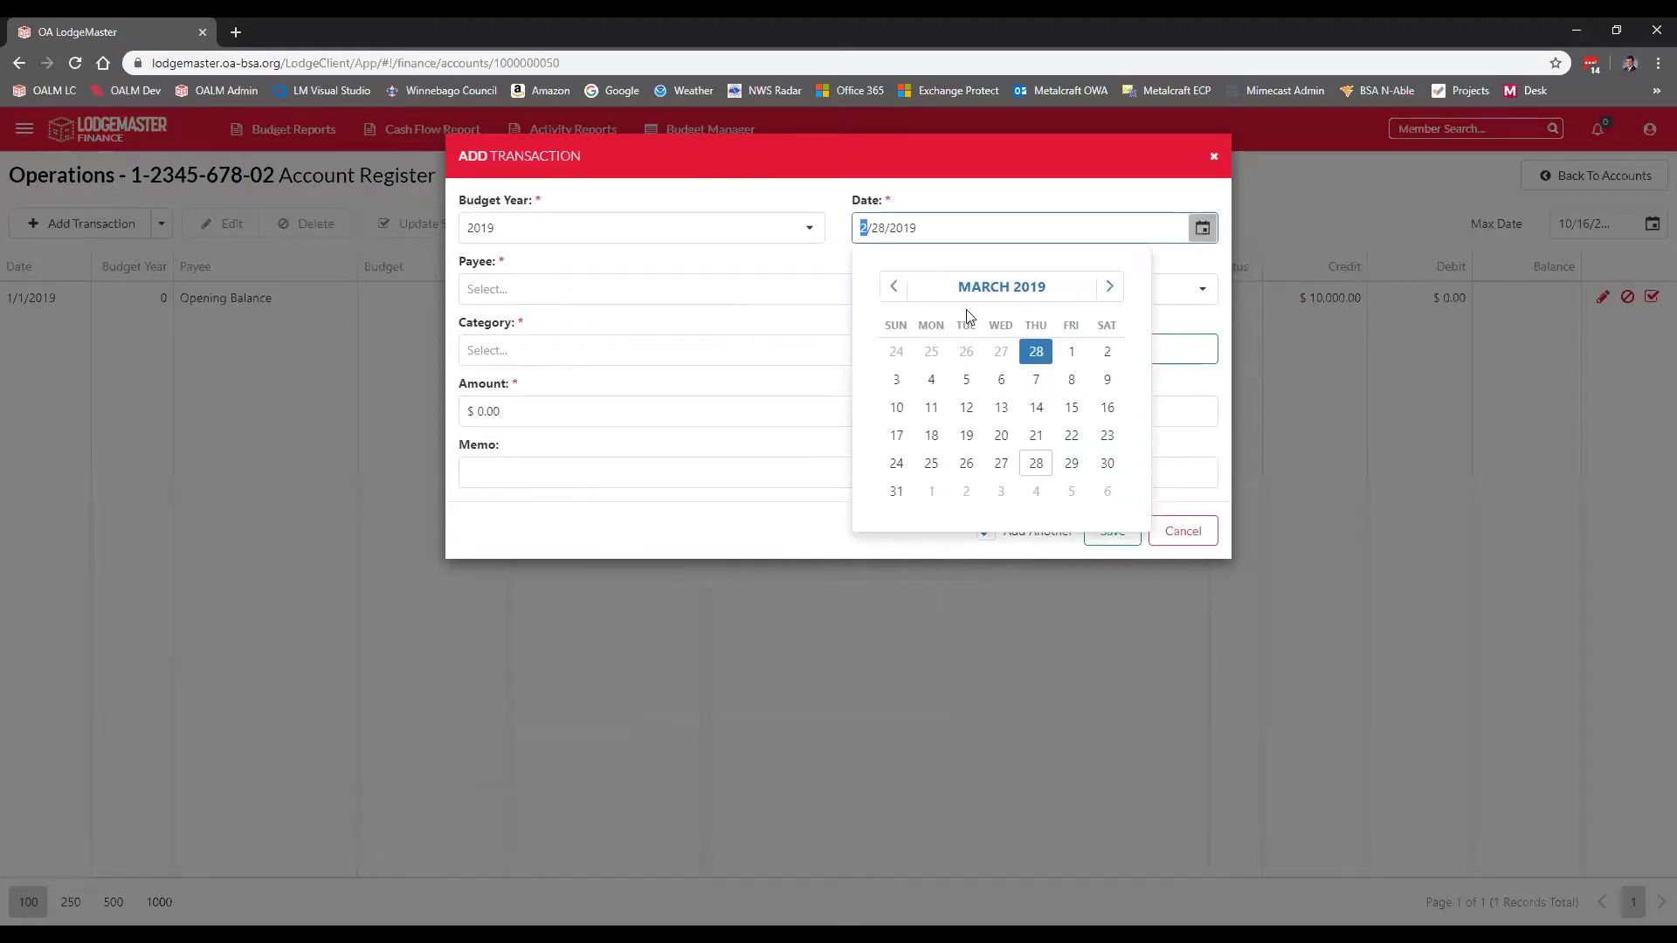
{"action": "left_click", "coordinate": [1107, 354]}
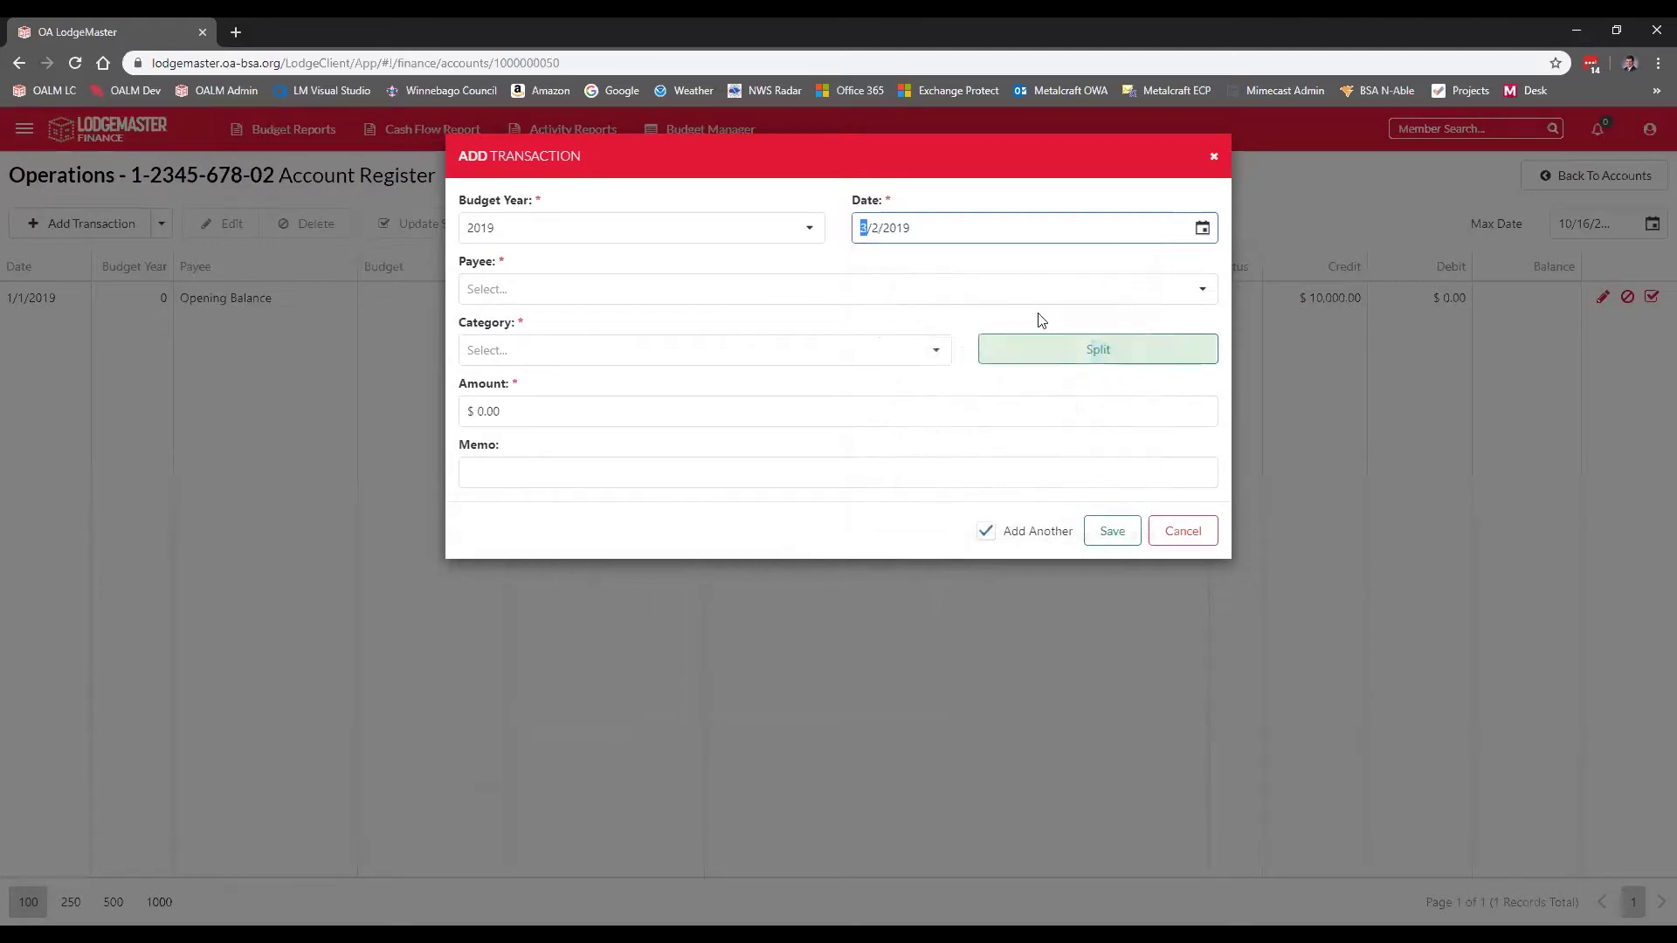
{"action": "left_click", "coordinate": [1152, 292]}
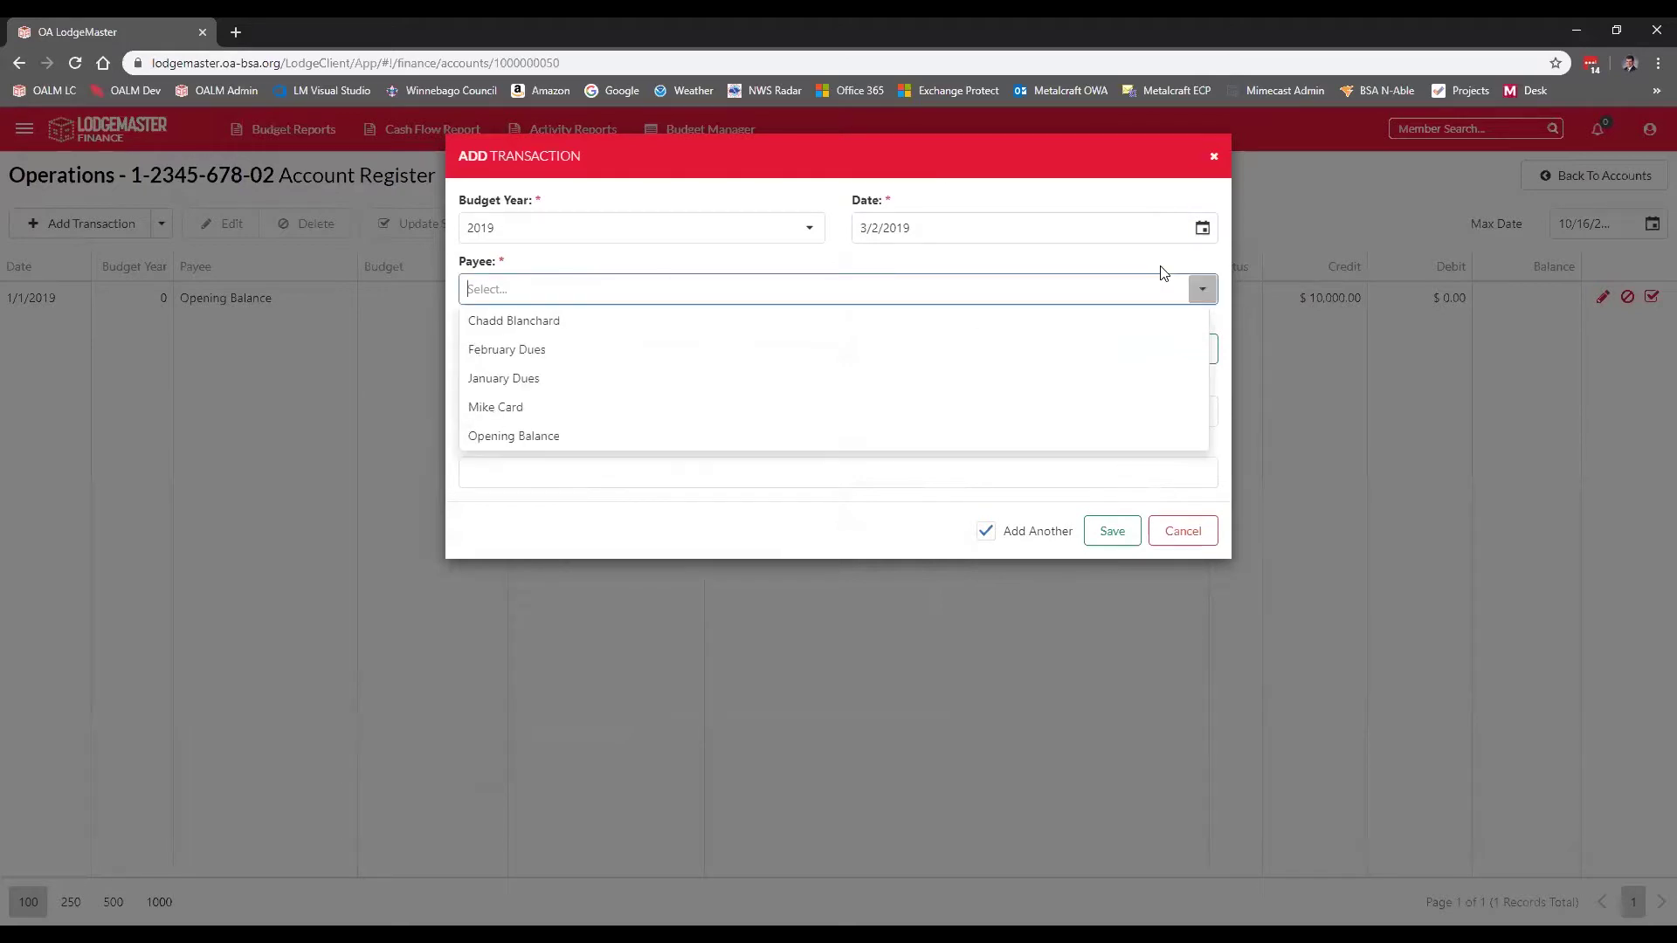
{"action": "left_click", "coordinate": [897, 179]}
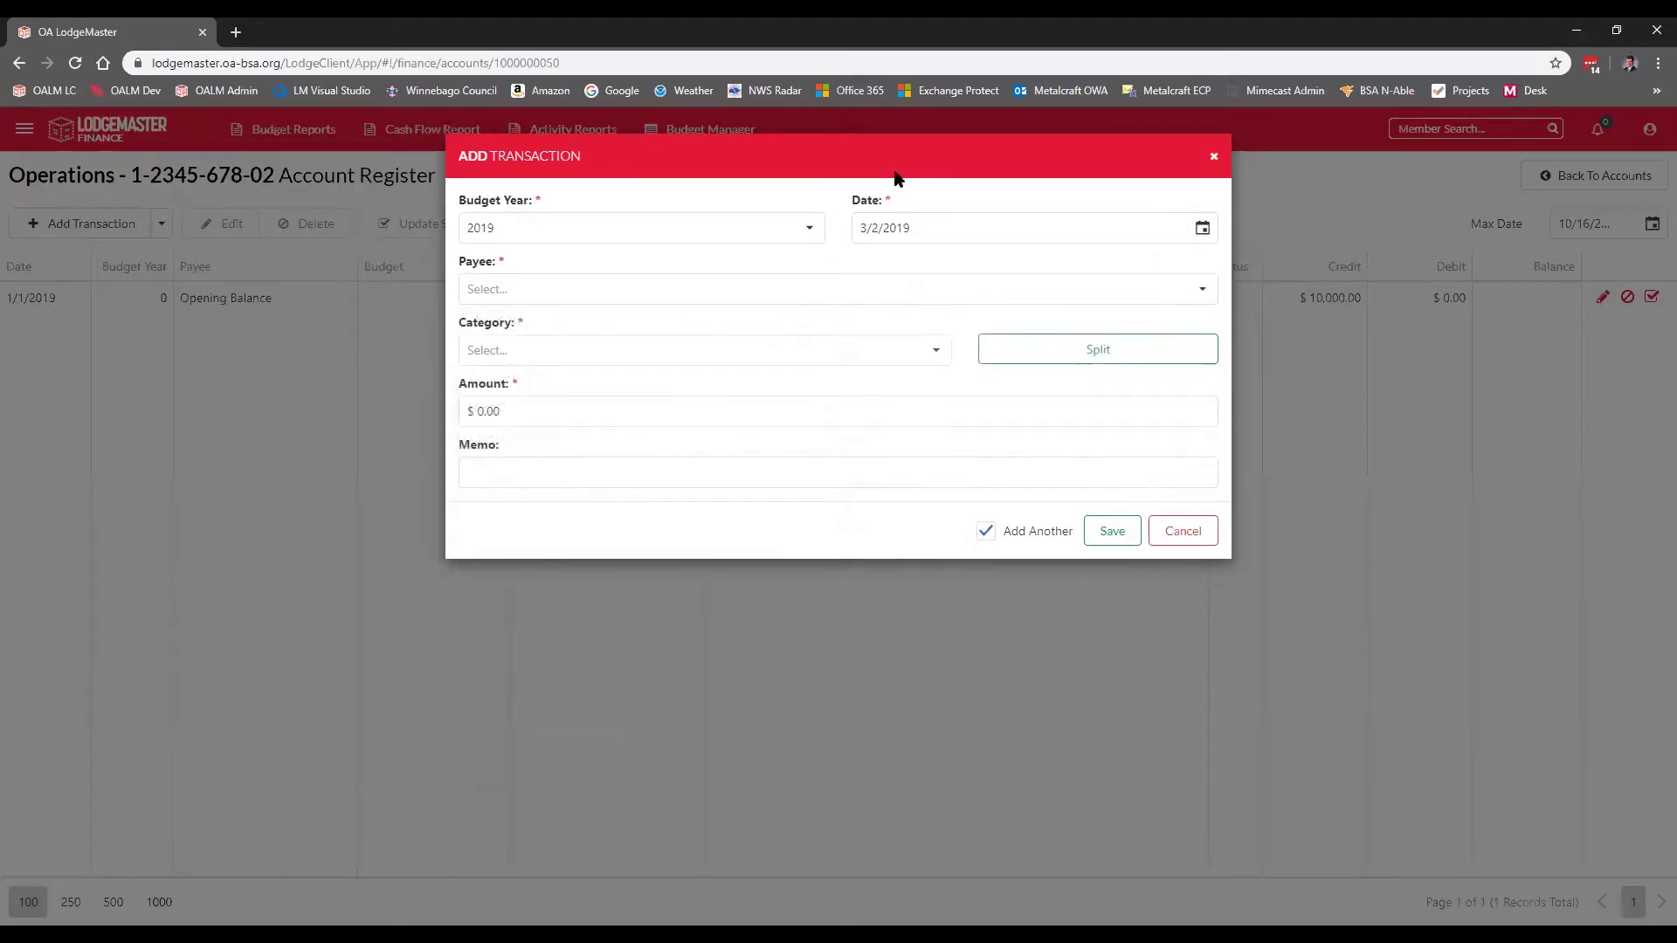
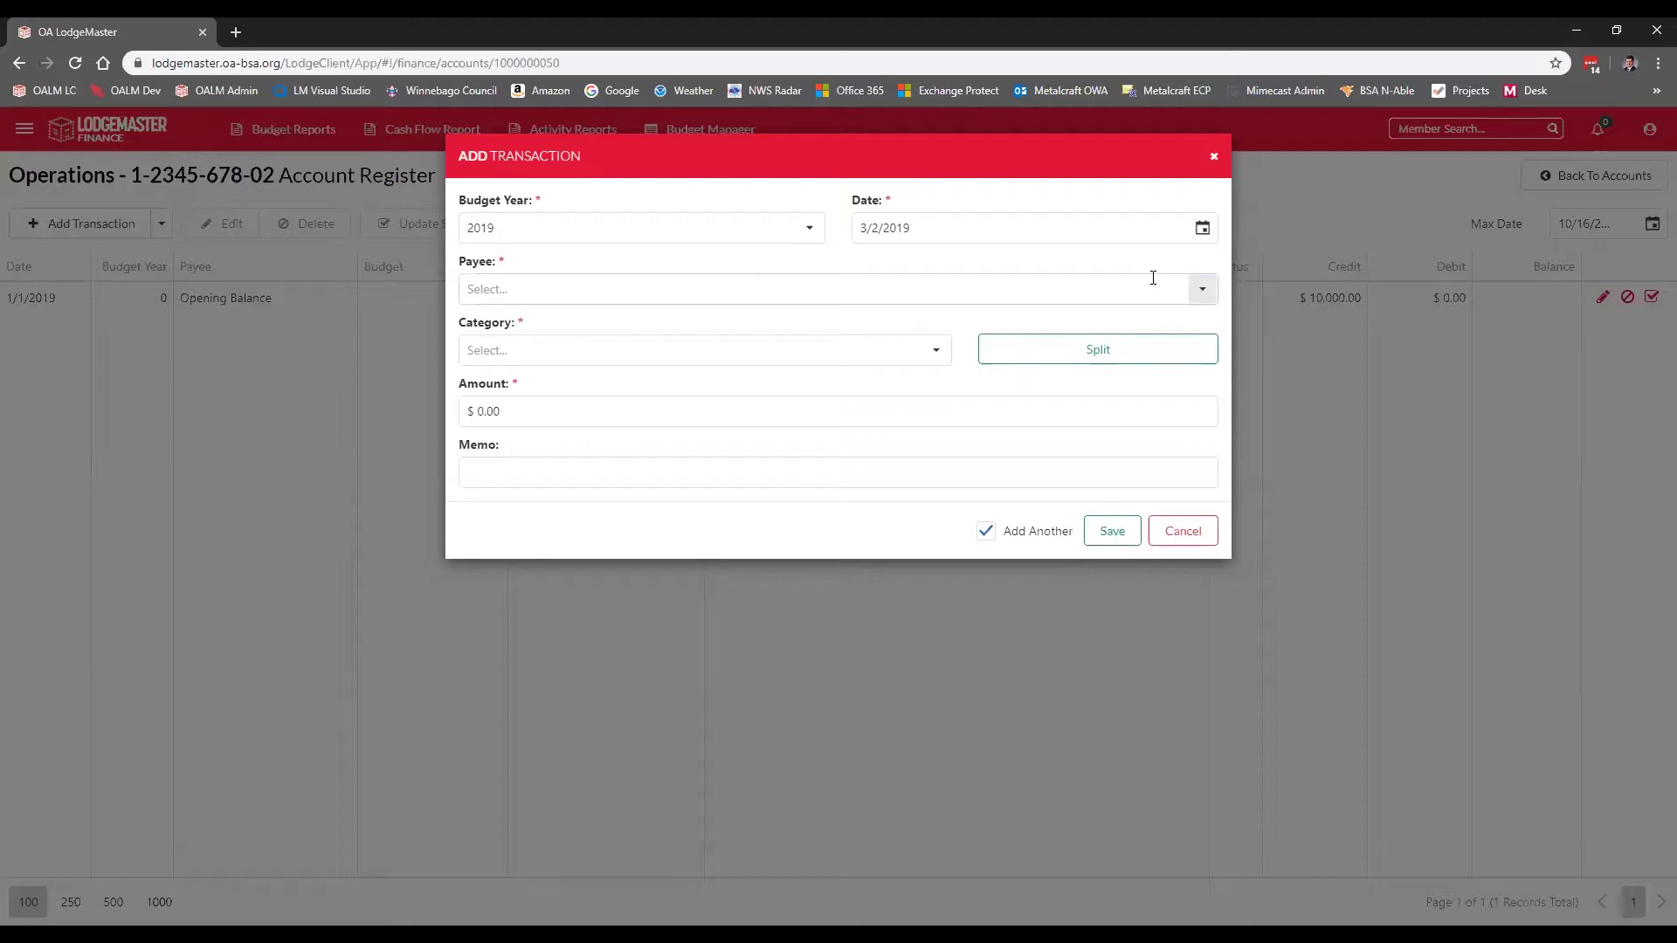
Set the new transaction's payee to Winter Banquet and turn it into a split transaction
{"action": "left_click", "coordinate": [1153, 278]}
{"action": "type", "text": "Winter Banquet"}
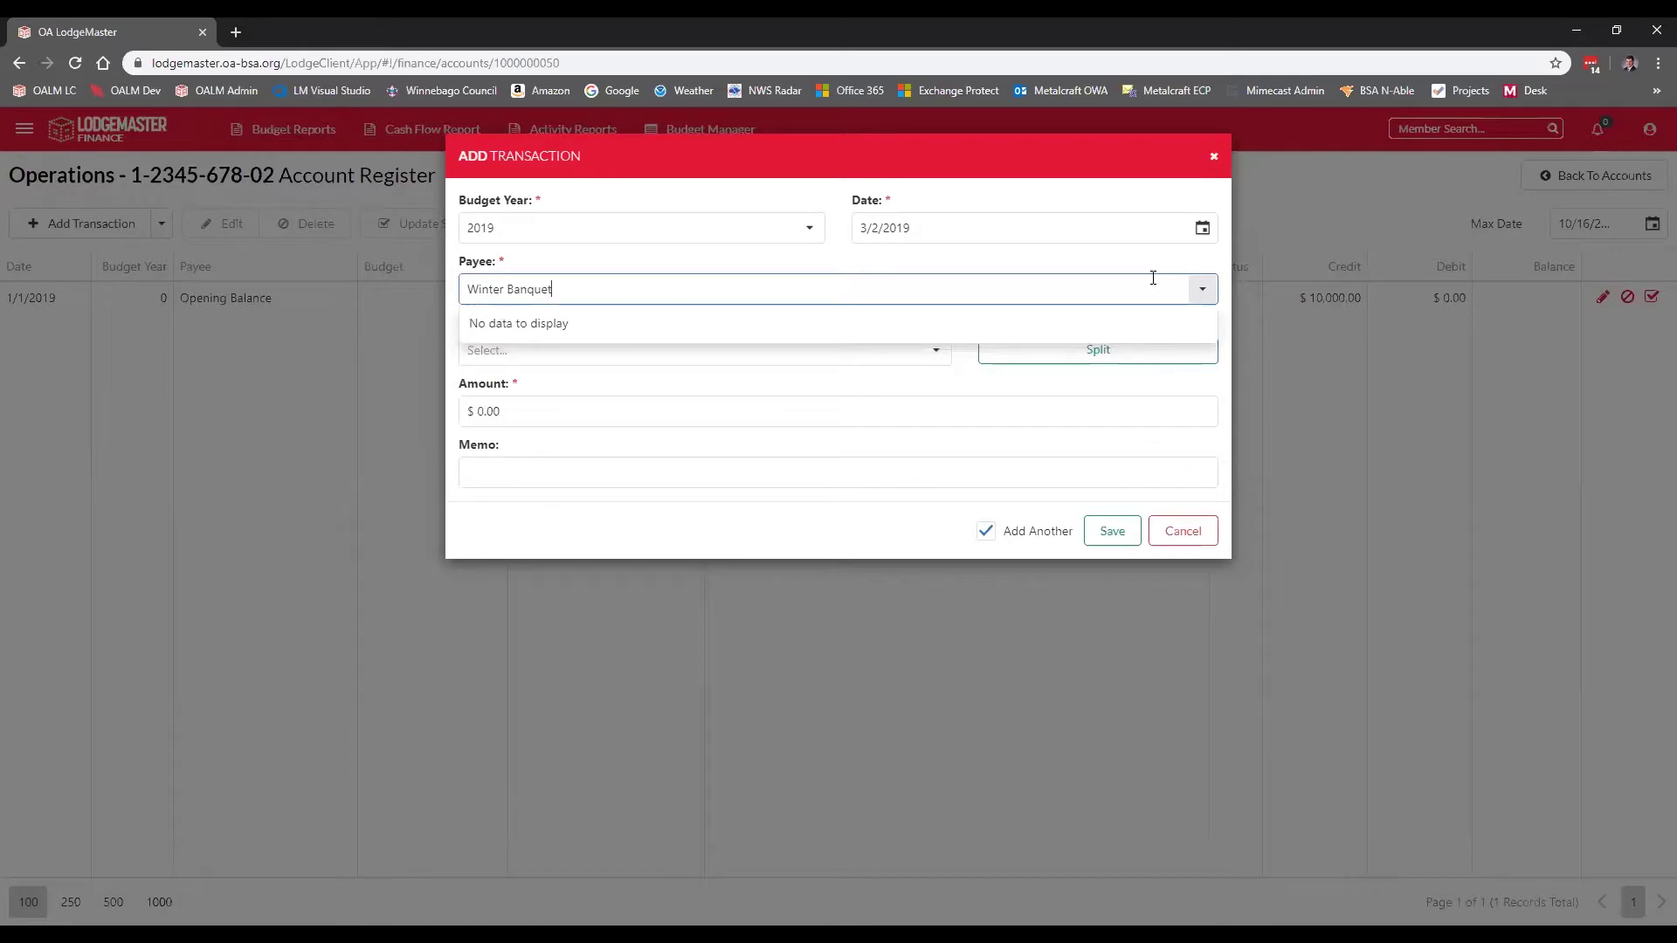
{"action": "type", "text": " P"}
{"action": "key", "text": "Tab"}
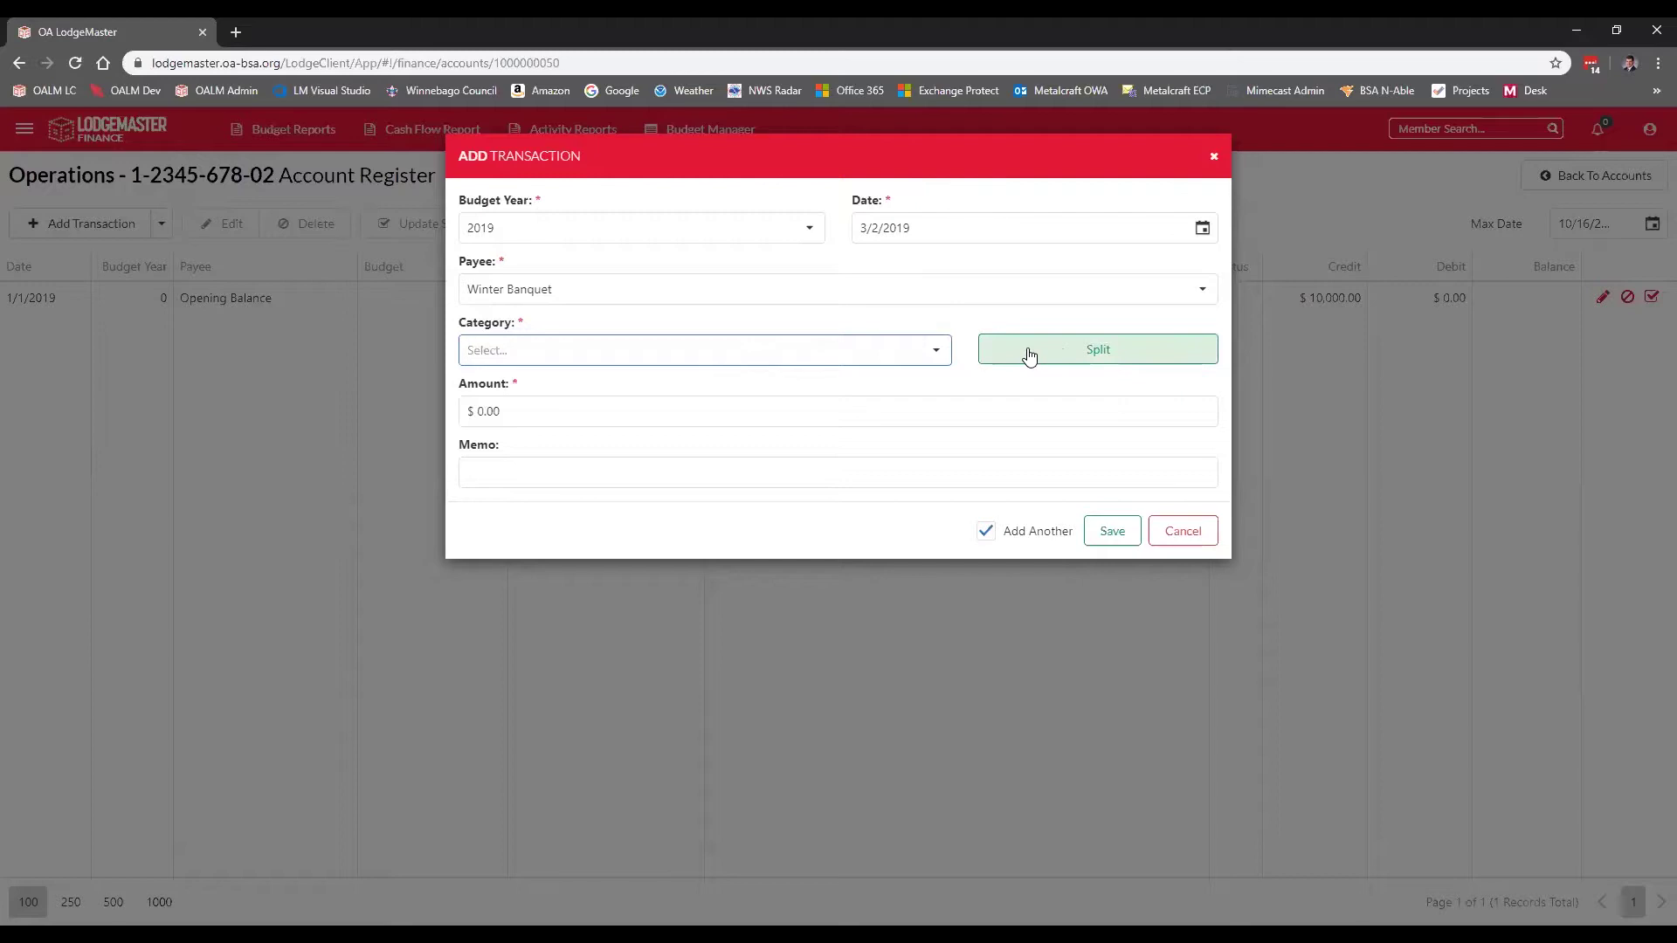
{"action": "left_click", "coordinate": [1030, 355]}
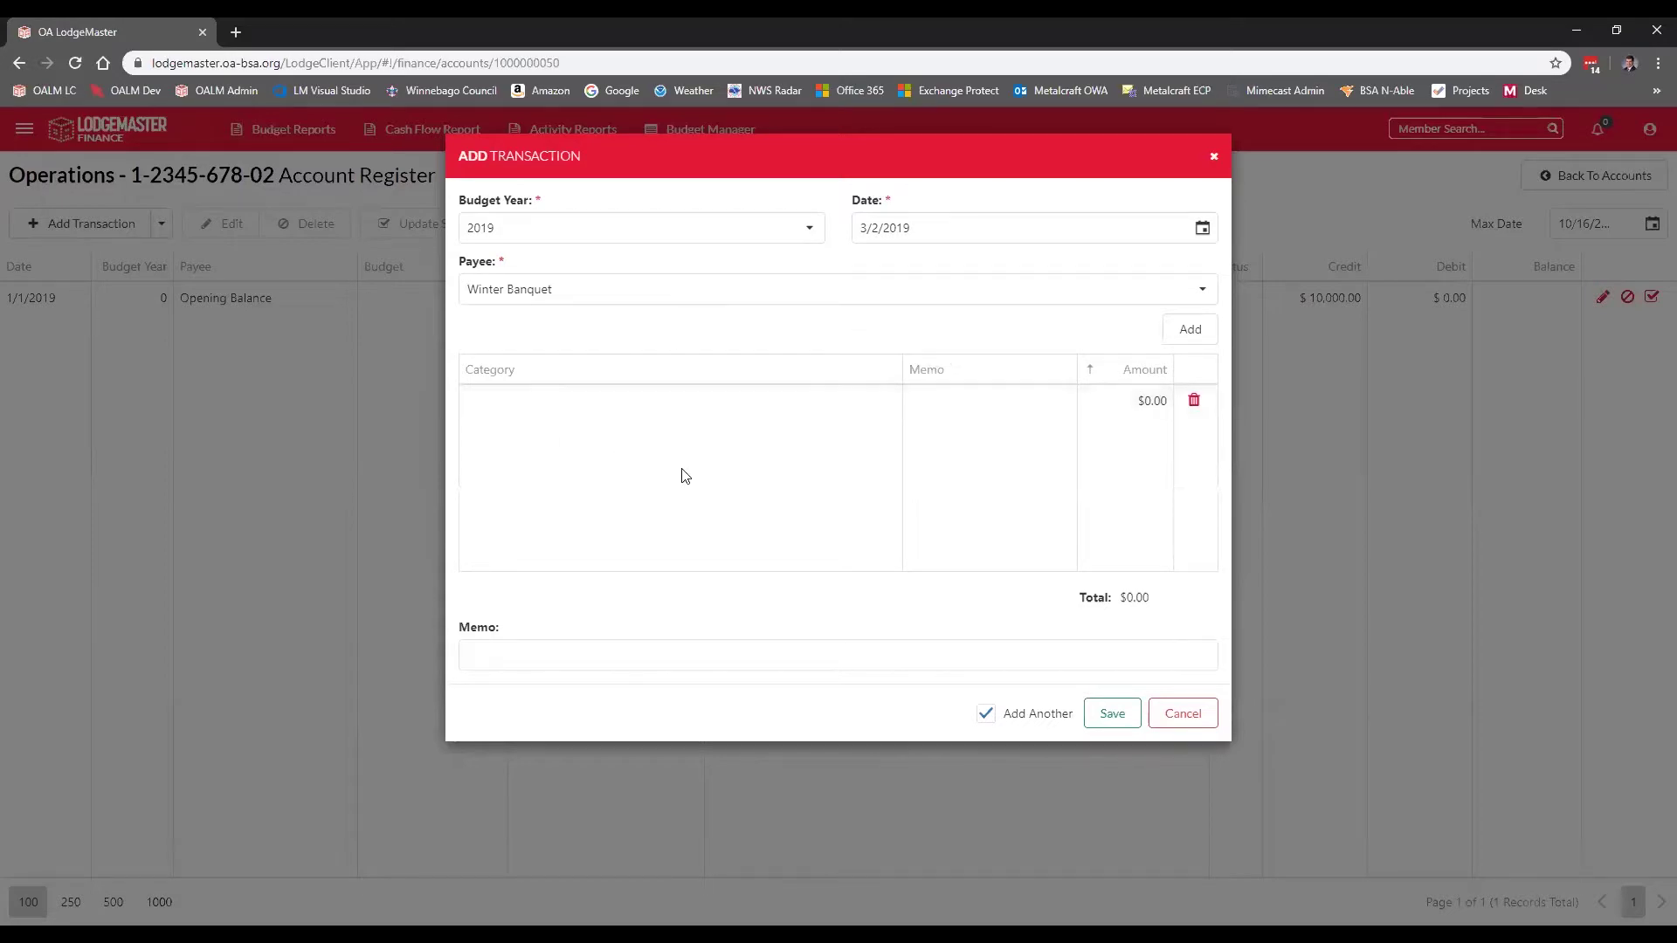
Add a split line categorized as Operations - Events - Winter Banquet
{"action": "left_click", "coordinate": [1190, 340]}
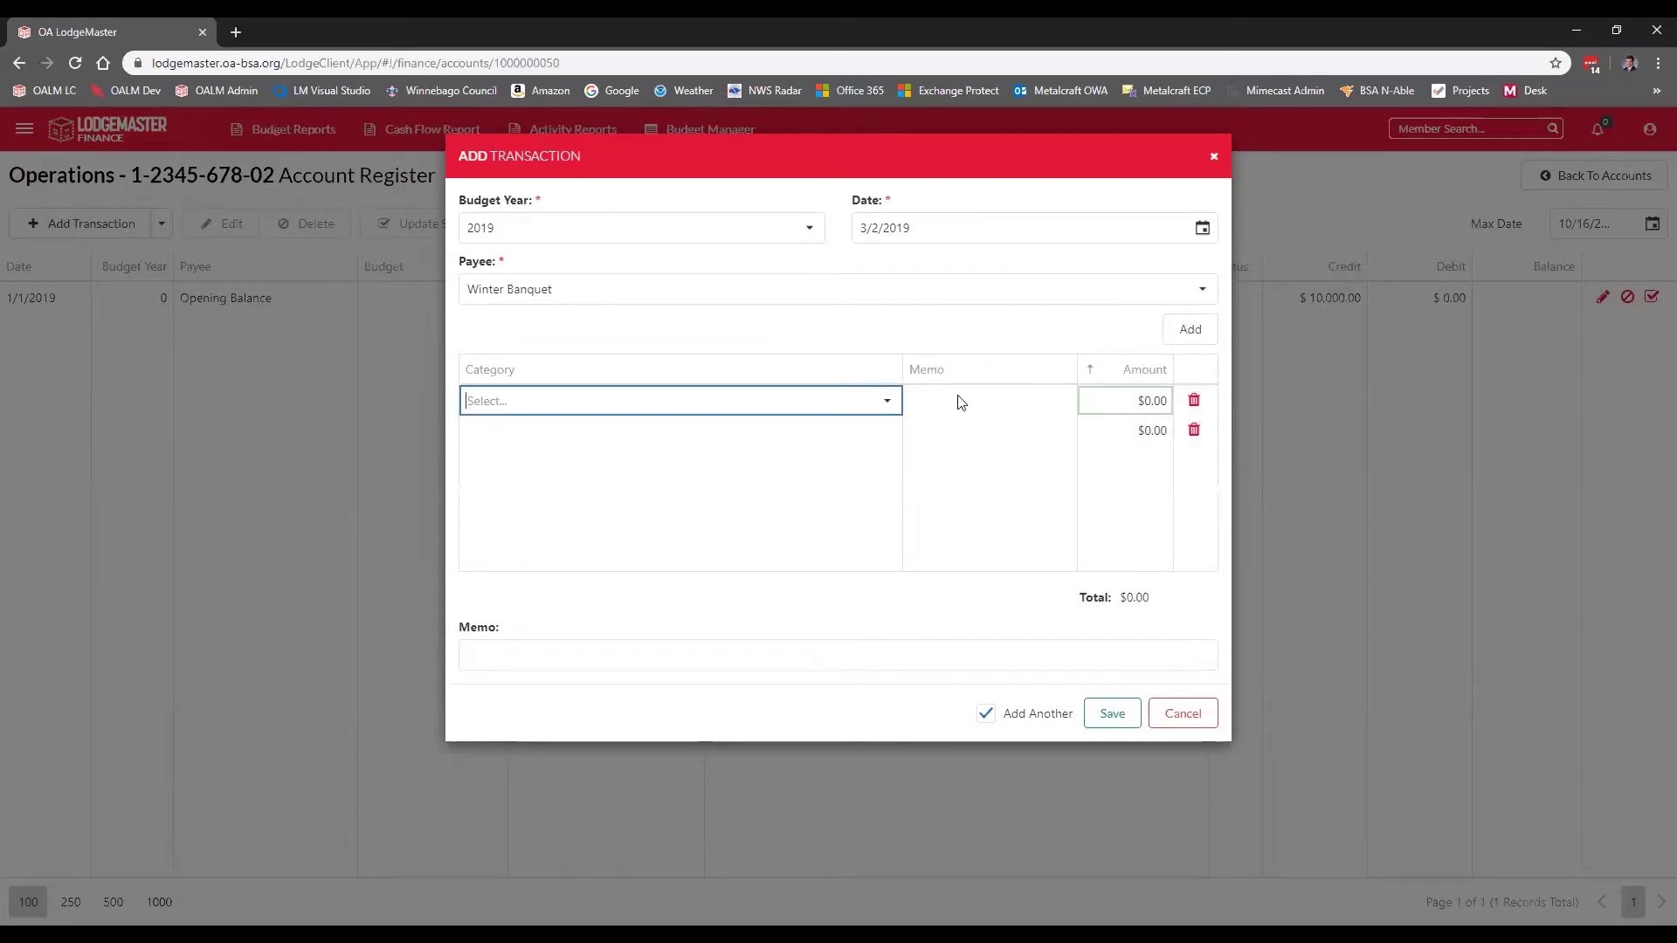
{"action": "left_click", "coordinate": [889, 409]}
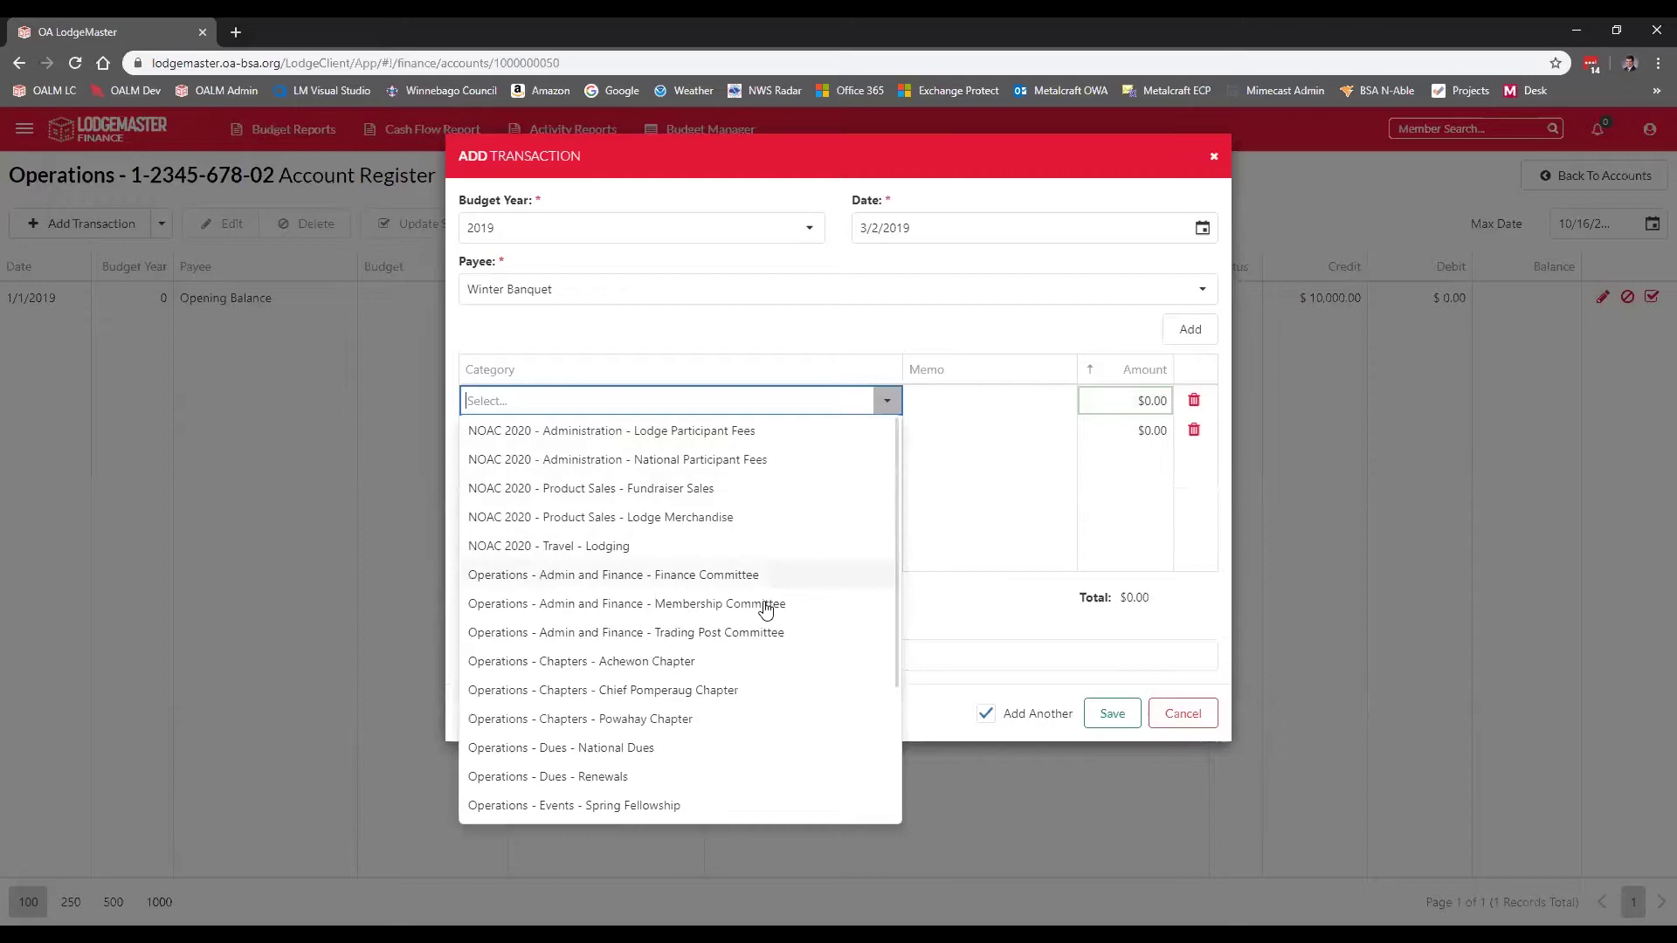
{"action": "scroll", "coordinate": [758, 623], "scroll_direction": "down", "scroll_amount": 1}
{"action": "scroll", "coordinate": [758, 623], "scroll_direction": "down", "scroll_amount": 1}
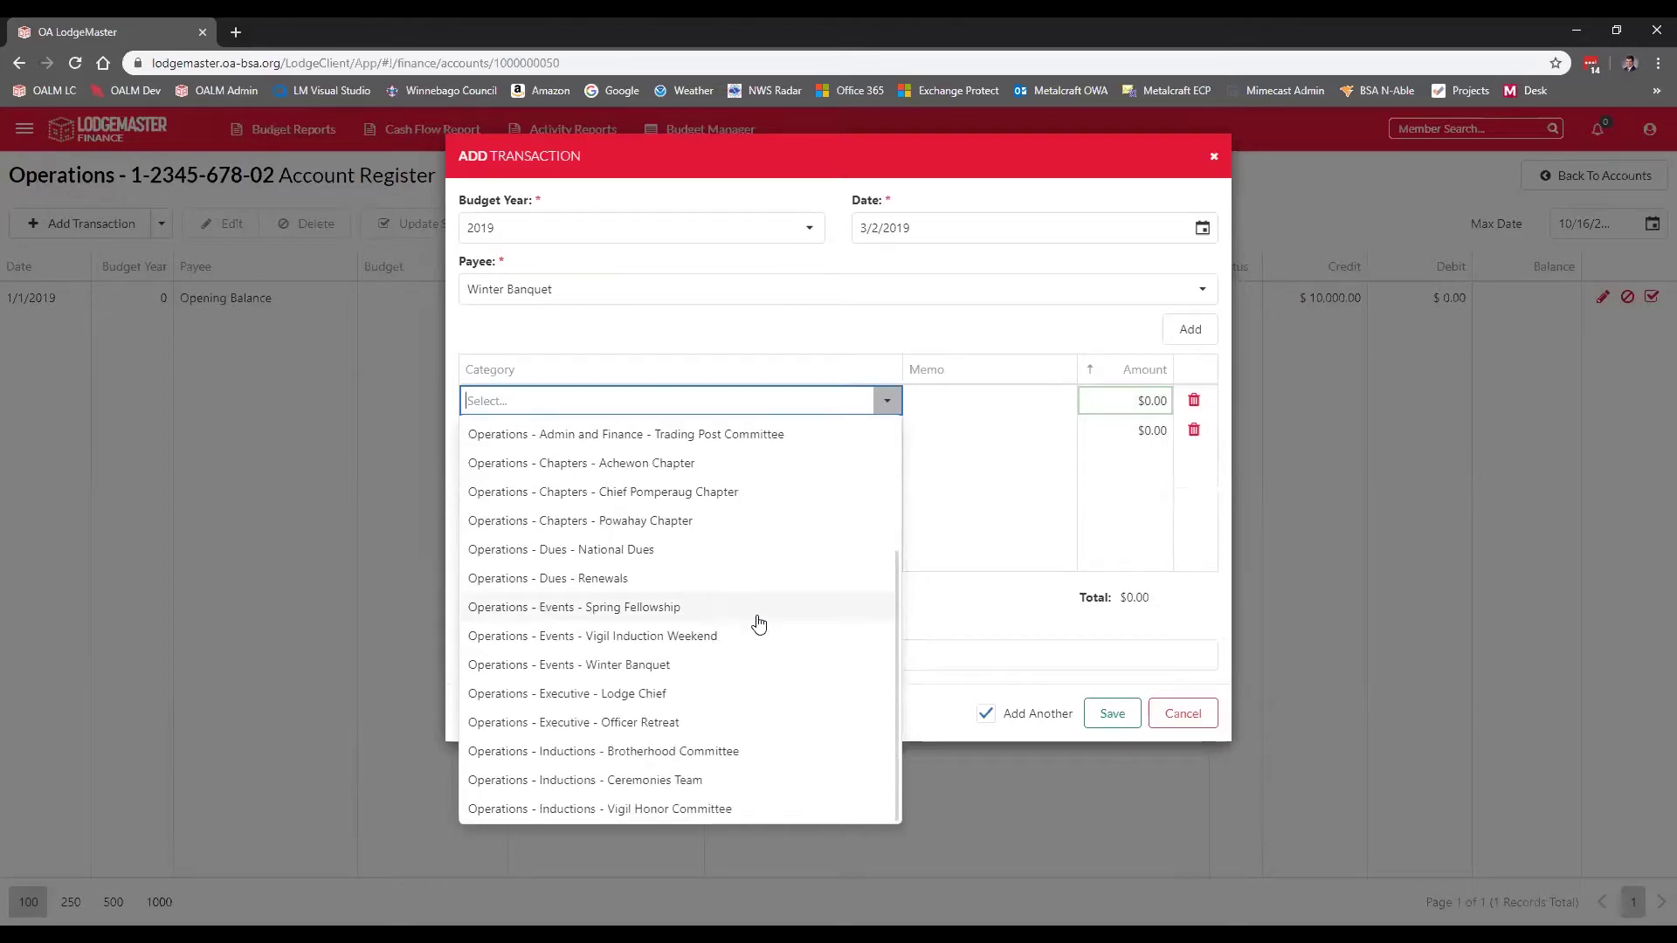
{"action": "scroll", "coordinate": [760, 631], "scroll_direction": "up", "scroll_amount": 2}
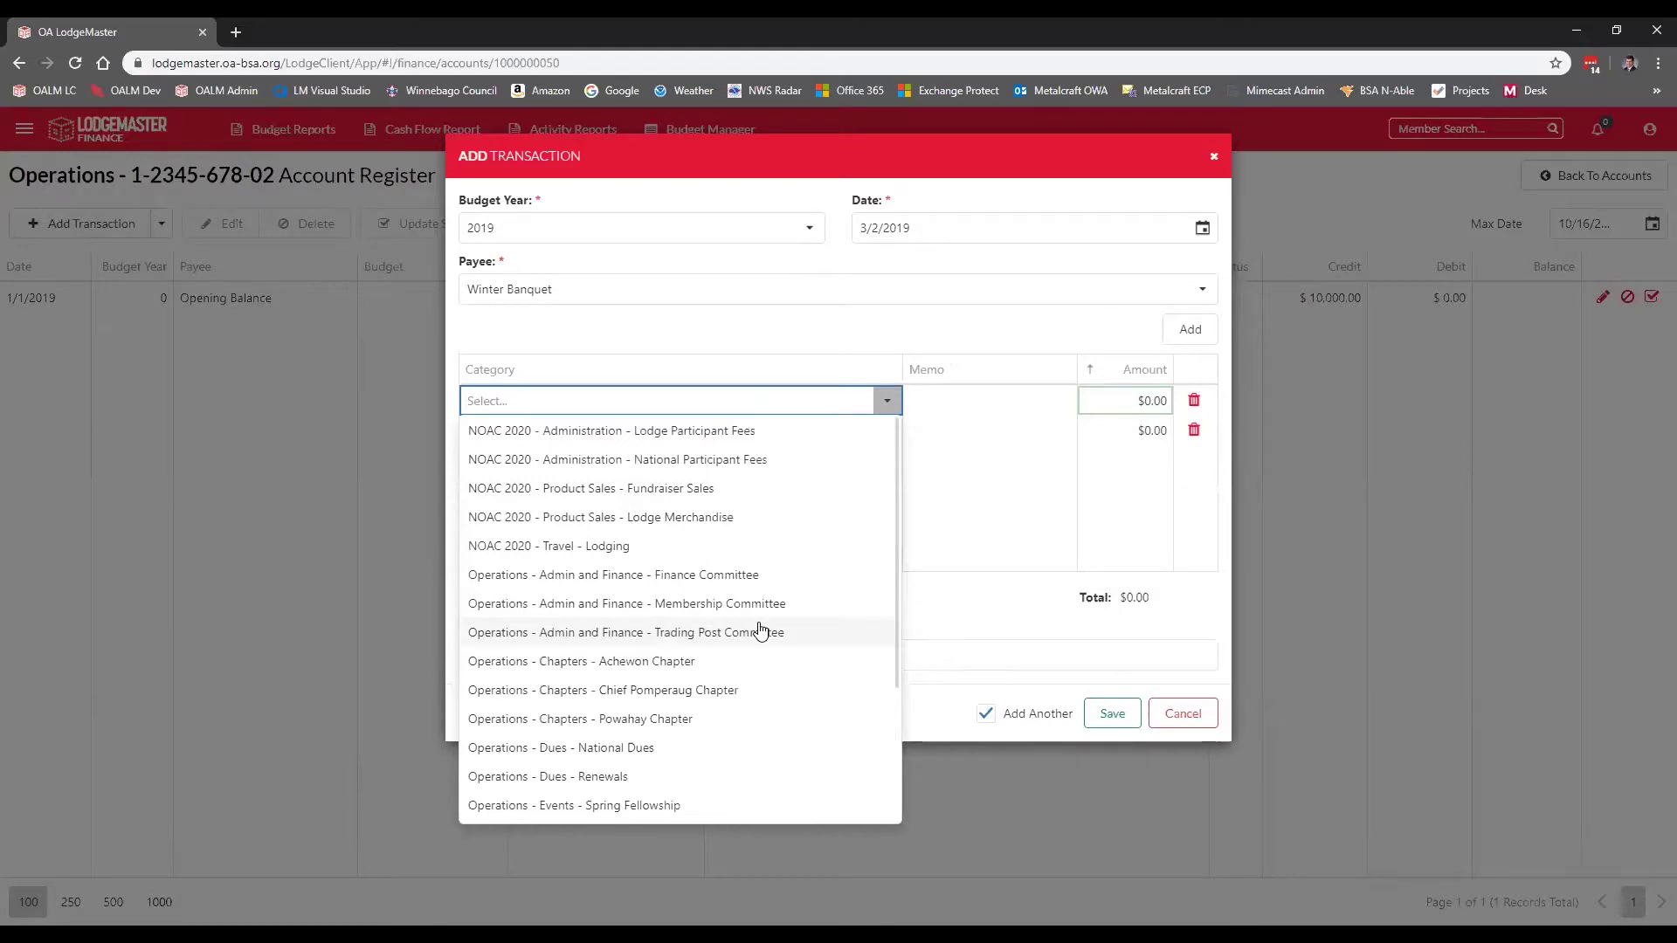
{"action": "scroll", "coordinate": [759, 632], "scroll_direction": "down", "scroll_amount": 1}
{"action": "left_click", "coordinate": [706, 760]}
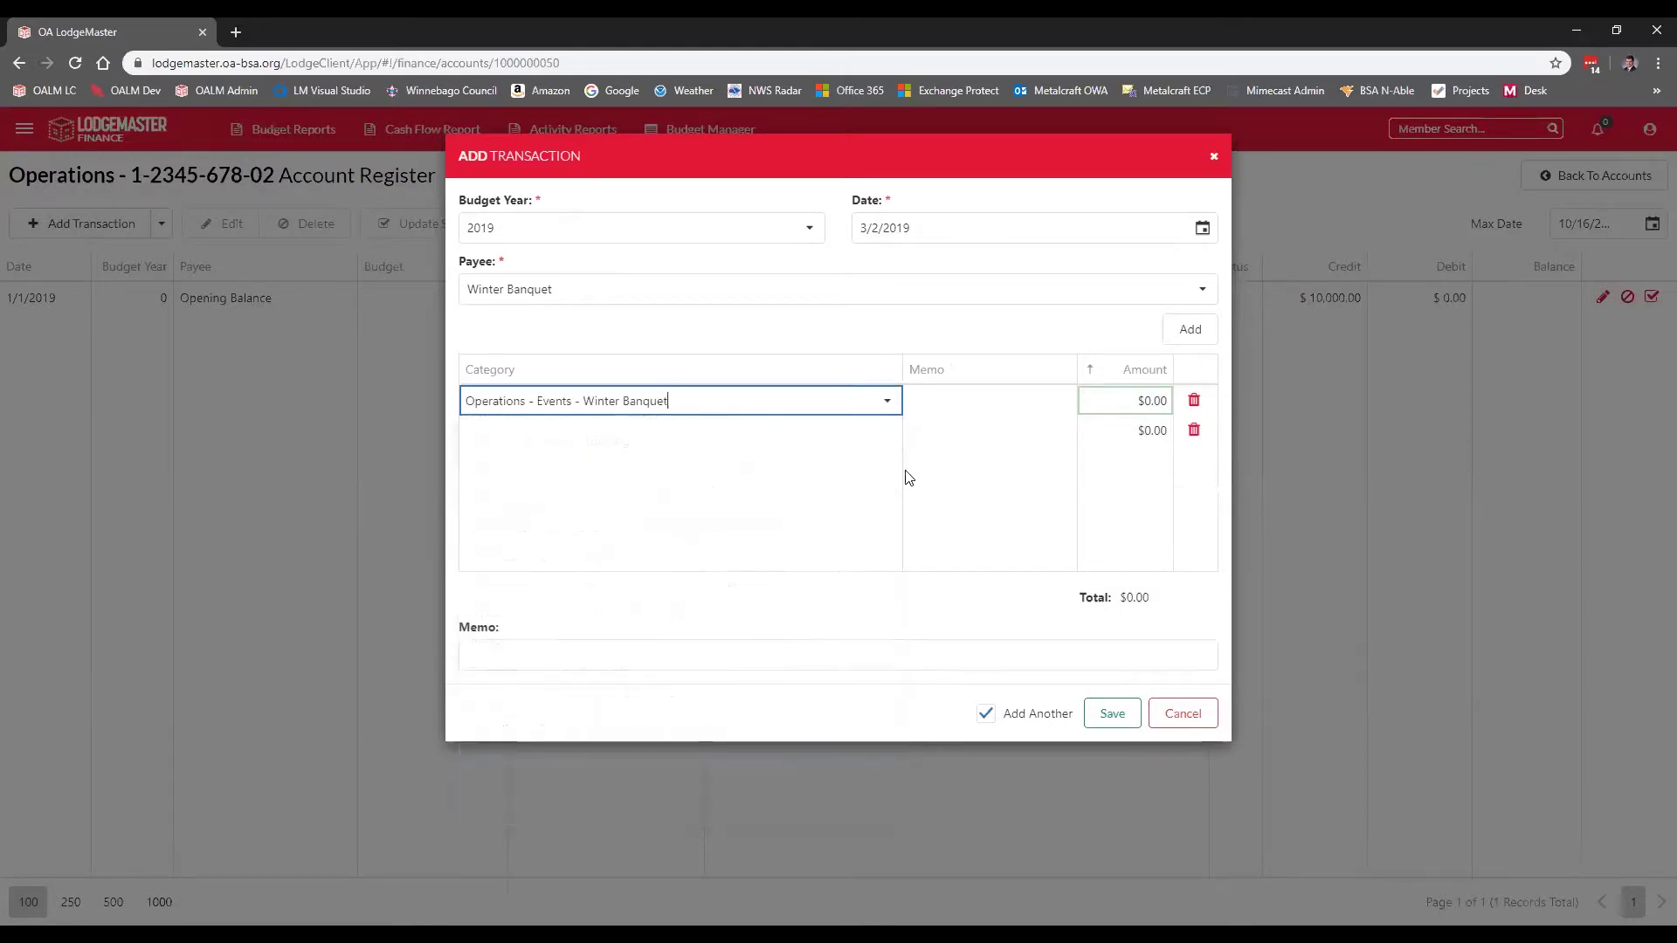
{"action": "left_click_drag", "start_coordinate": [1134, 403], "coordinate": [1169, 402]}
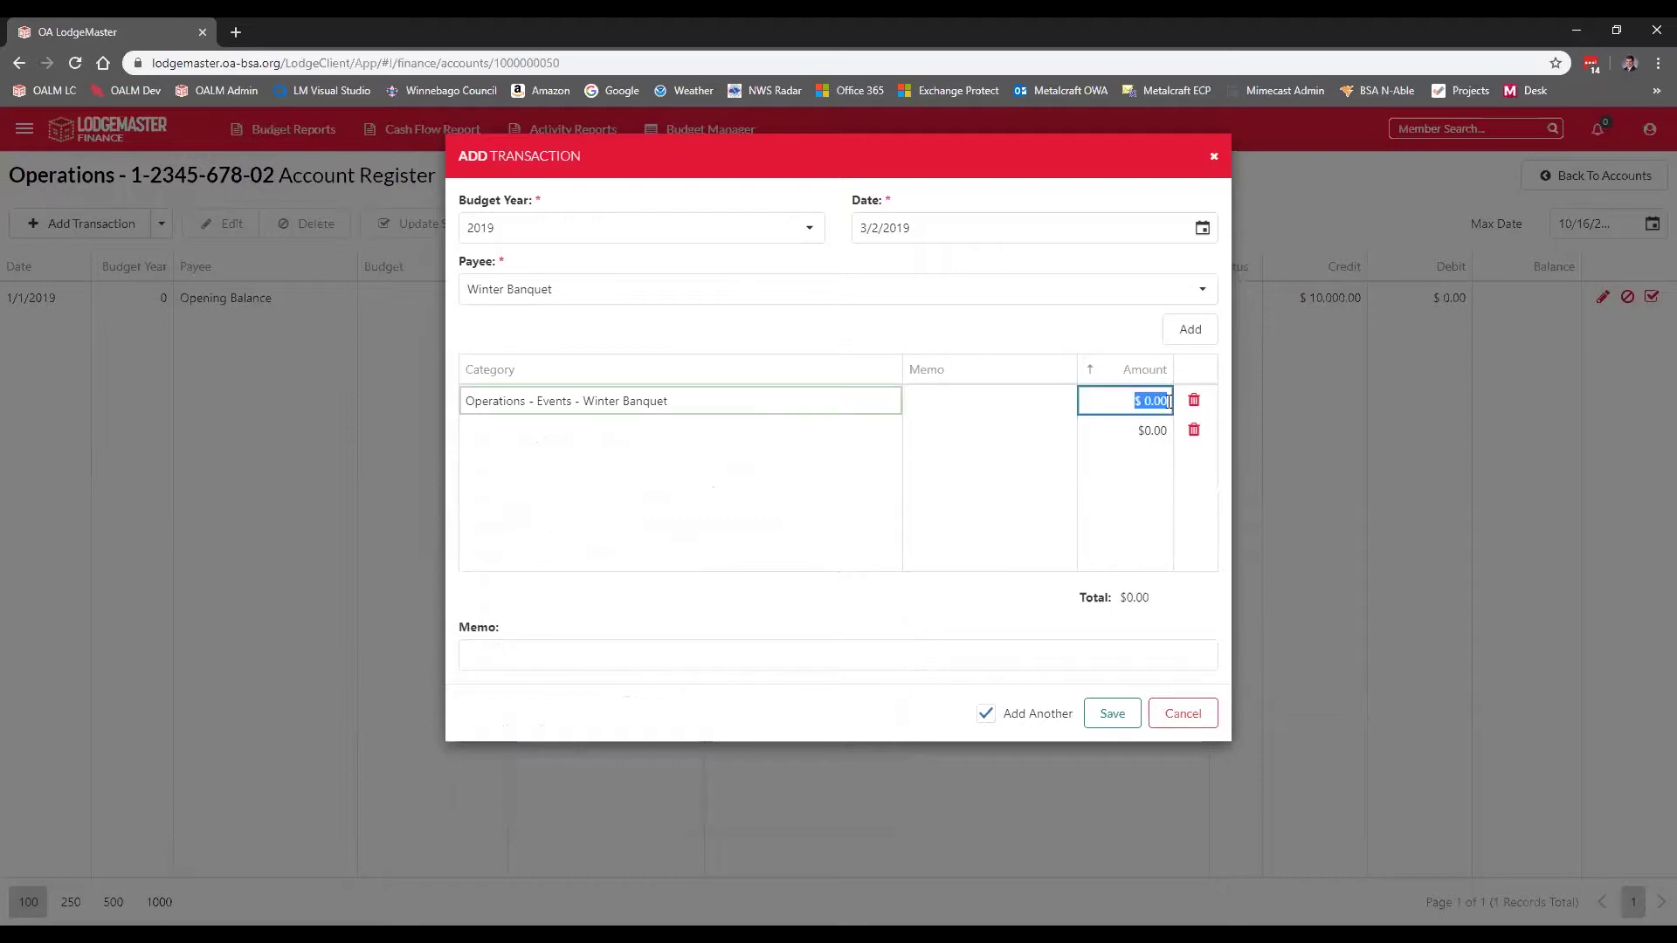
{"action": "type", "text": "500"}
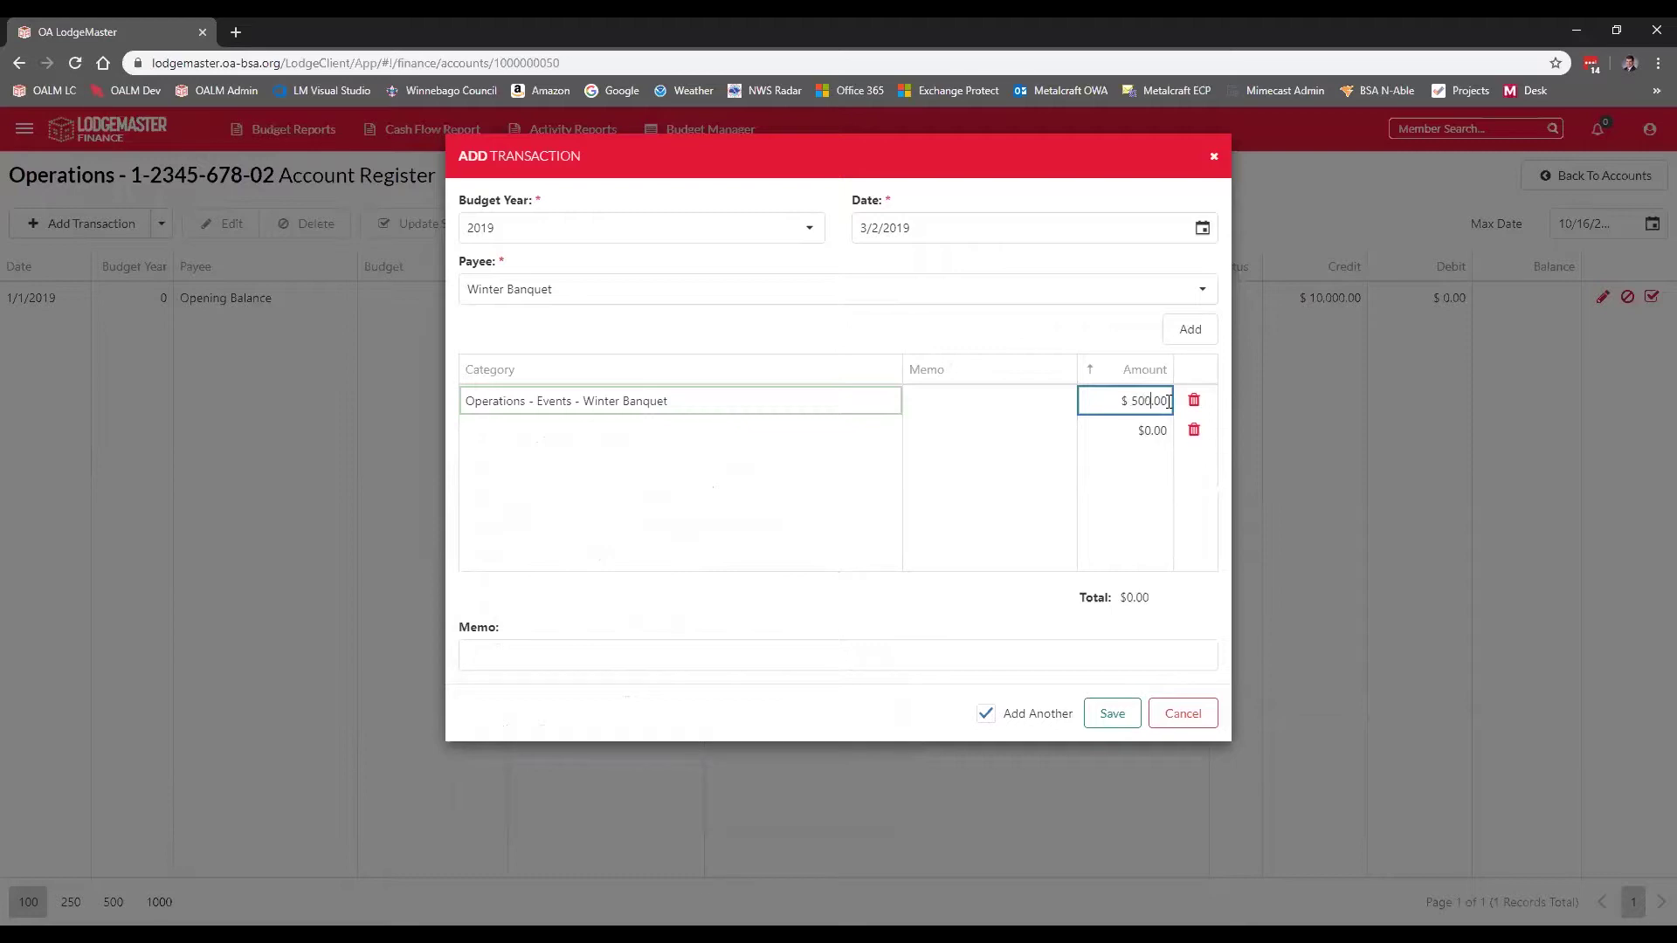
{"action": "key", "text": "BackSpace"}
{"action": "key", "text": "BackSpace"}
{"action": "key", "text": "BackSpace"}
{"action": "type", "text": "1,750"}
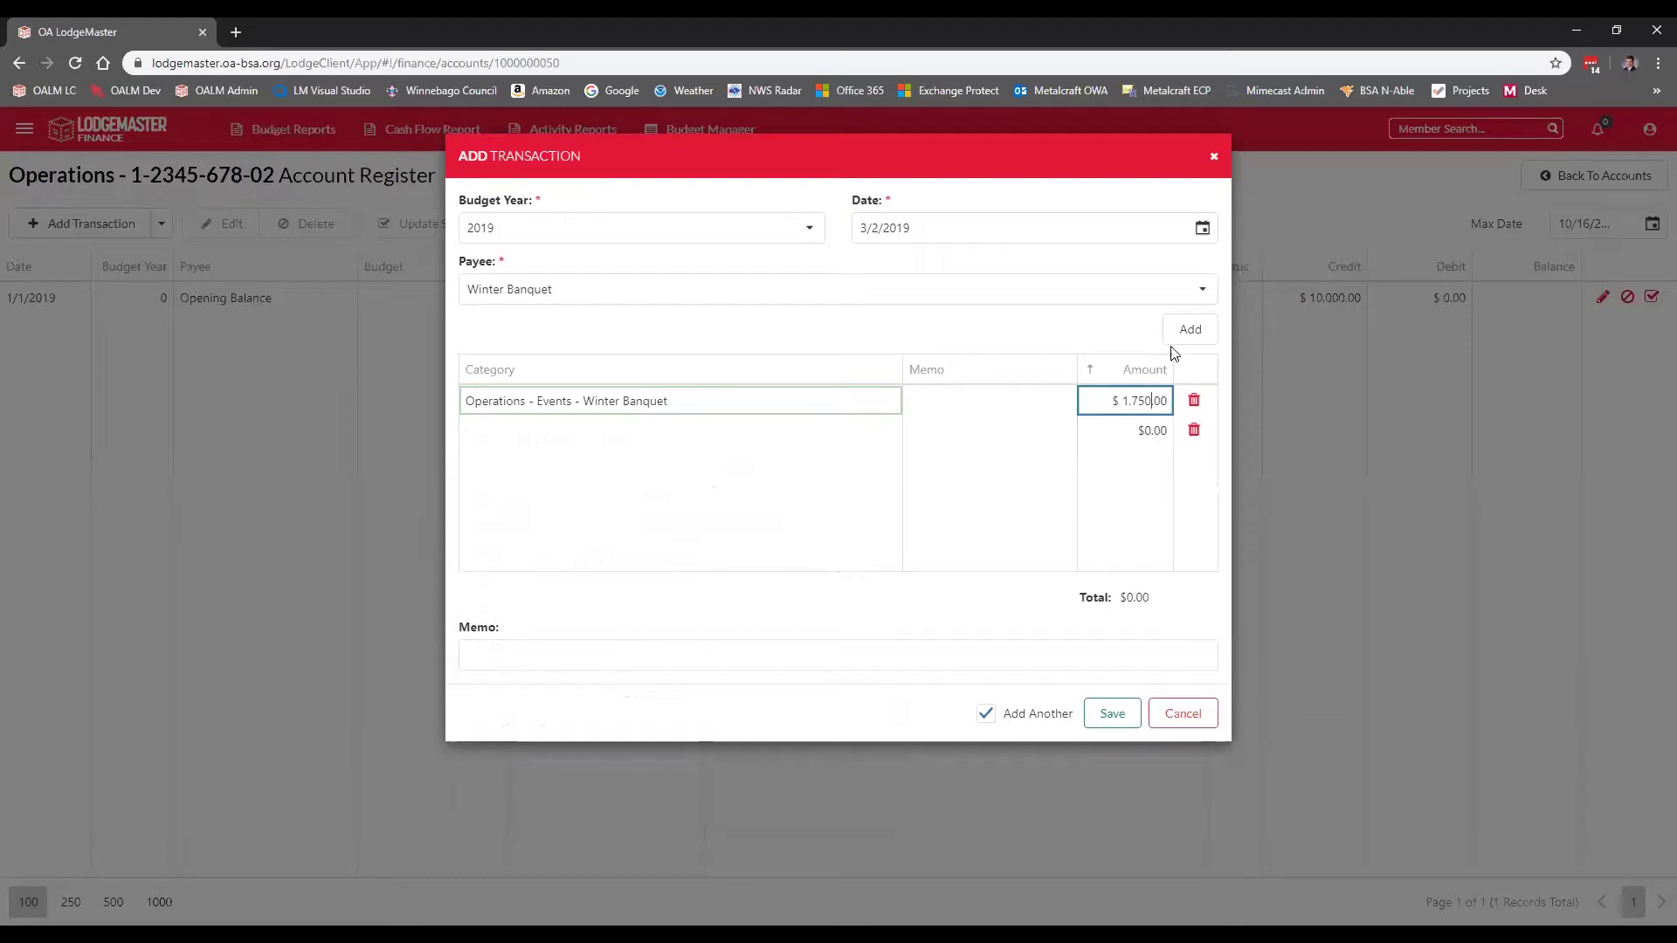
Add a second split line categorized as Operations - Dues - Renewals
{"action": "left_click", "coordinate": [1190, 329]}
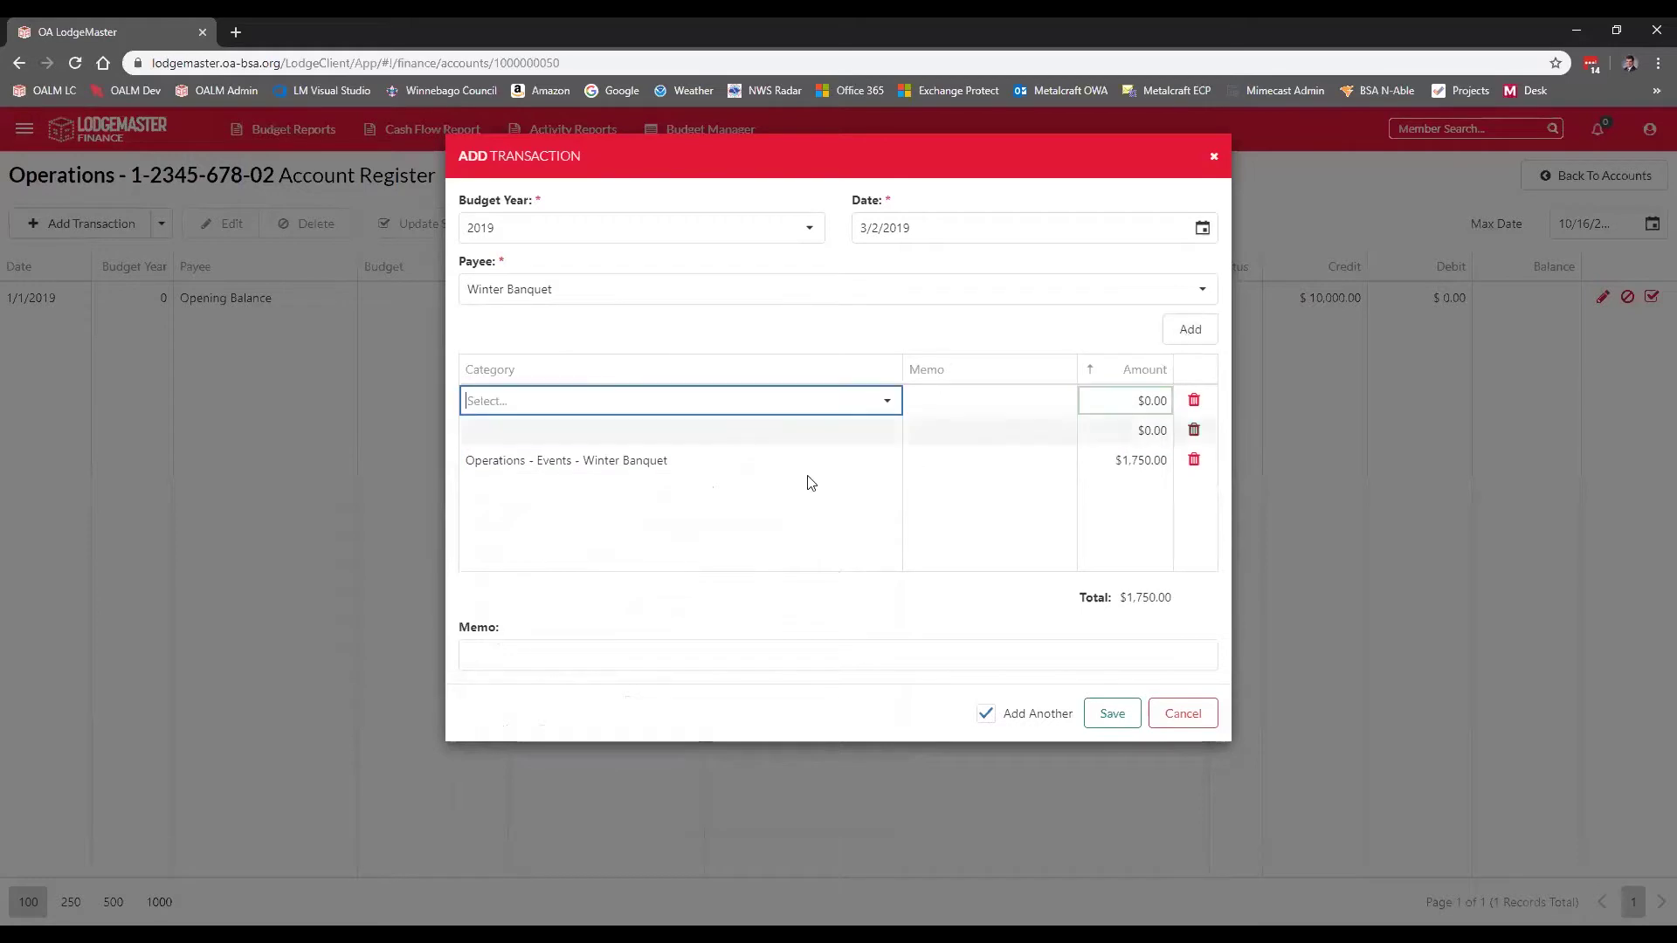
{"action": "left_click", "coordinate": [886, 401]}
{"action": "scroll", "coordinate": [642, 721], "scroll_direction": "down", "scroll_amount": 1}
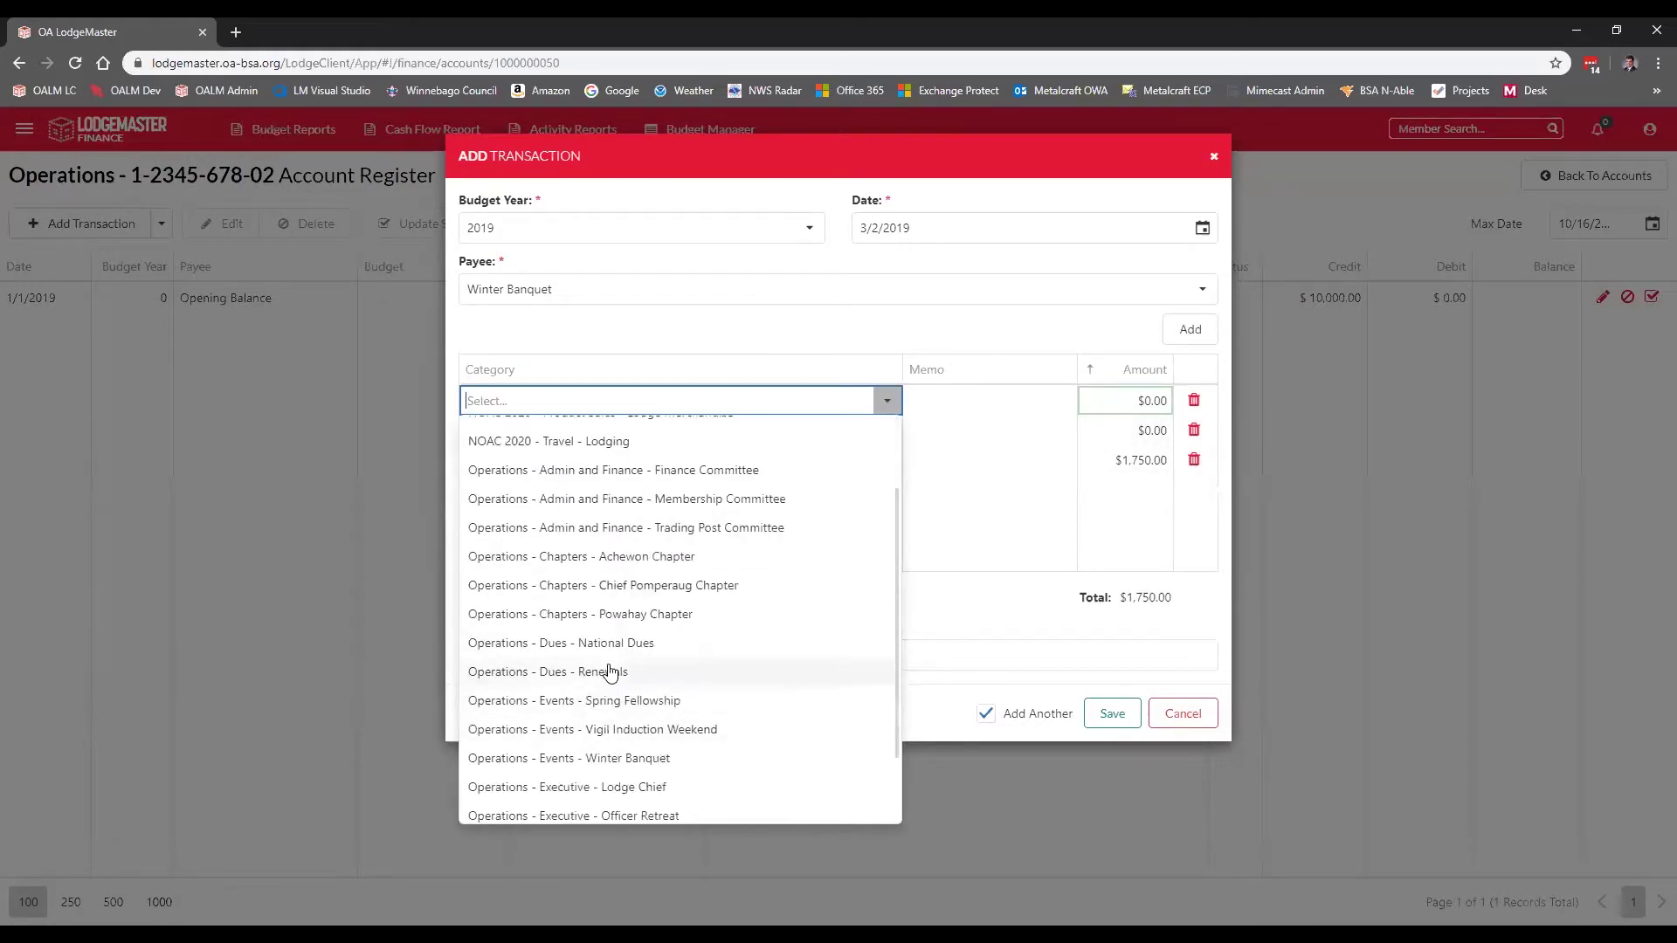
{"action": "left_click", "coordinate": [515, 672]}
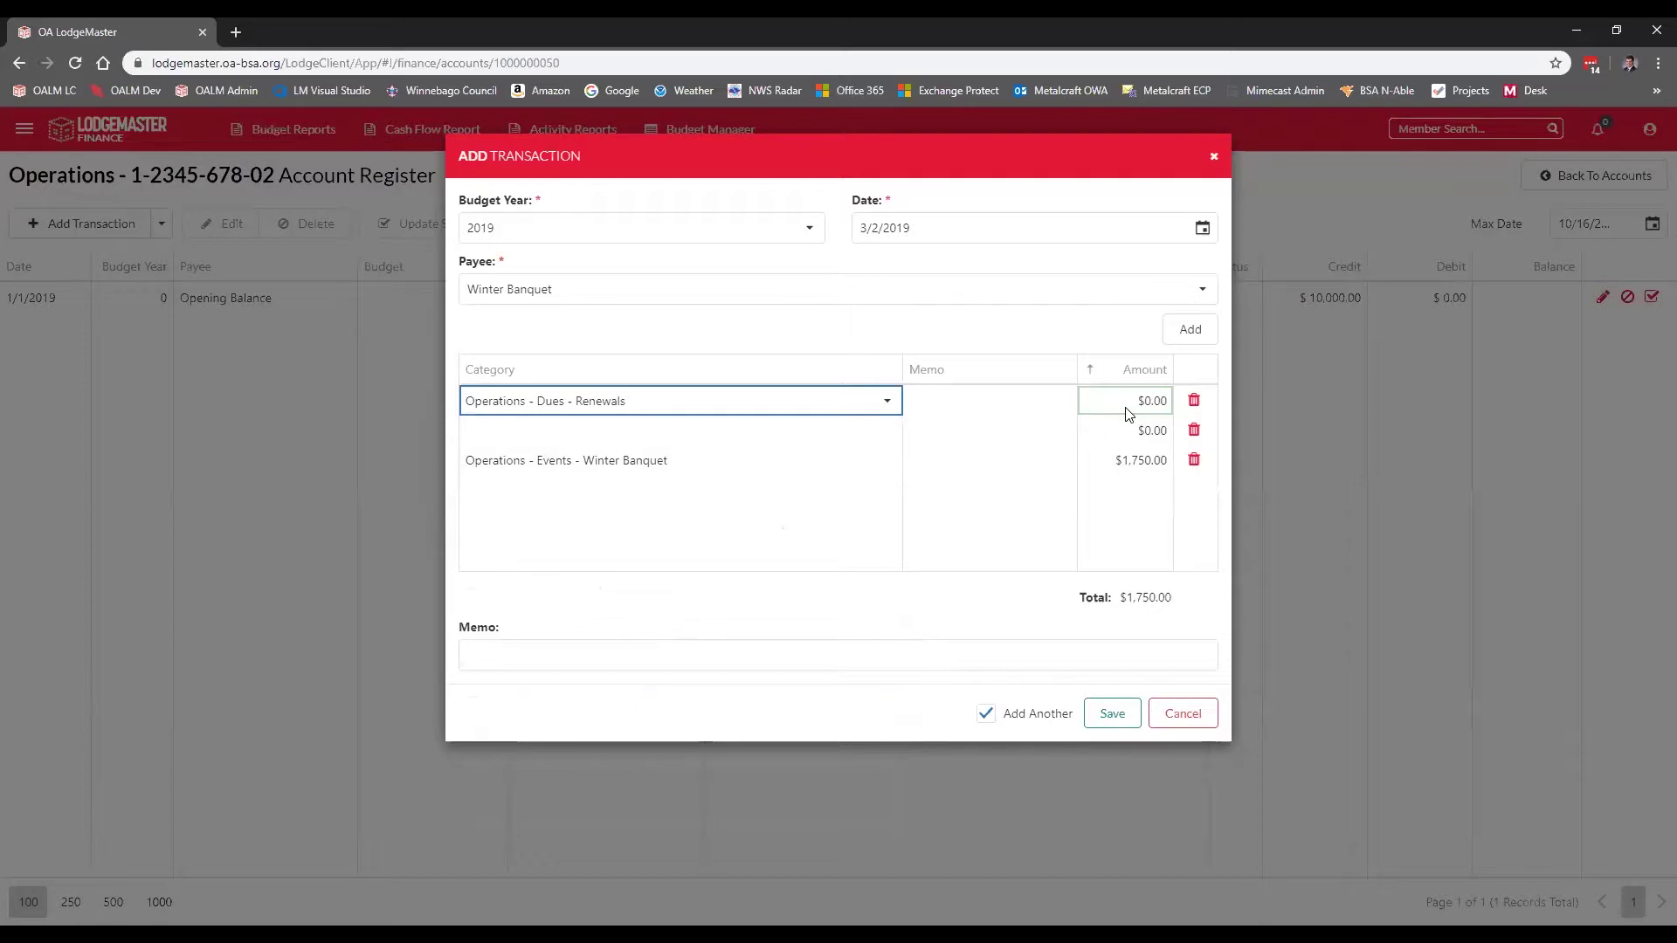
{"action": "left_click", "coordinate": [963, 464]}
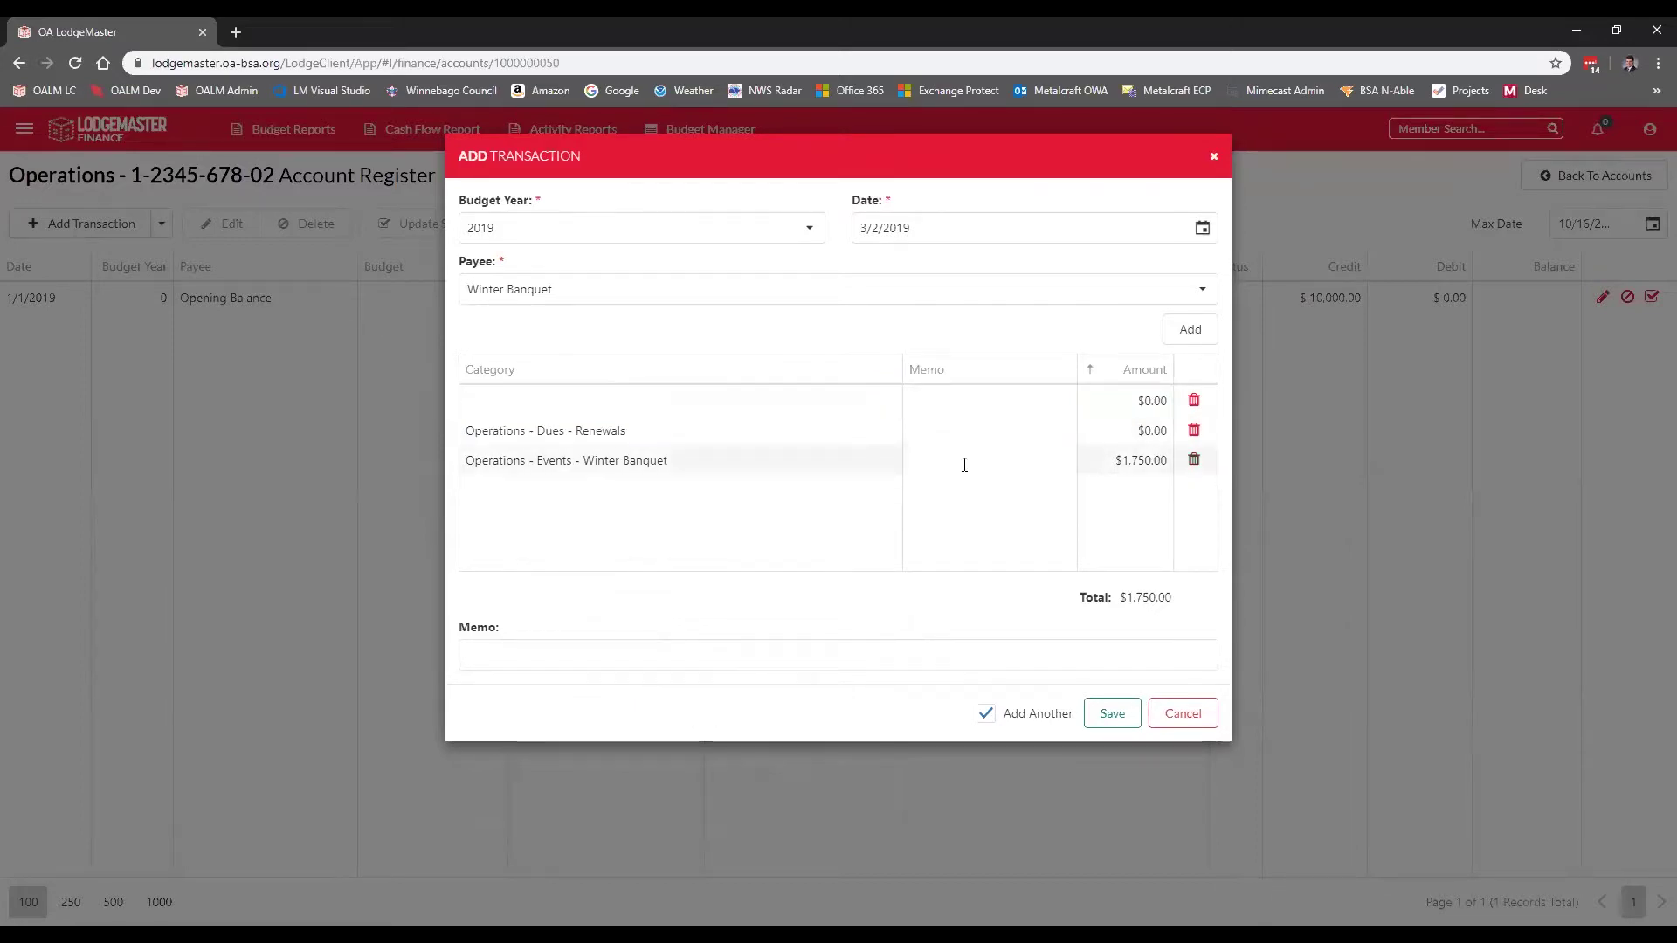
Give the banquet line $500.00 with memo 'Event fees', and the dues line memo 'Dues paid at Winter Banquet'
{"action": "left_click", "coordinate": [1141, 463]}
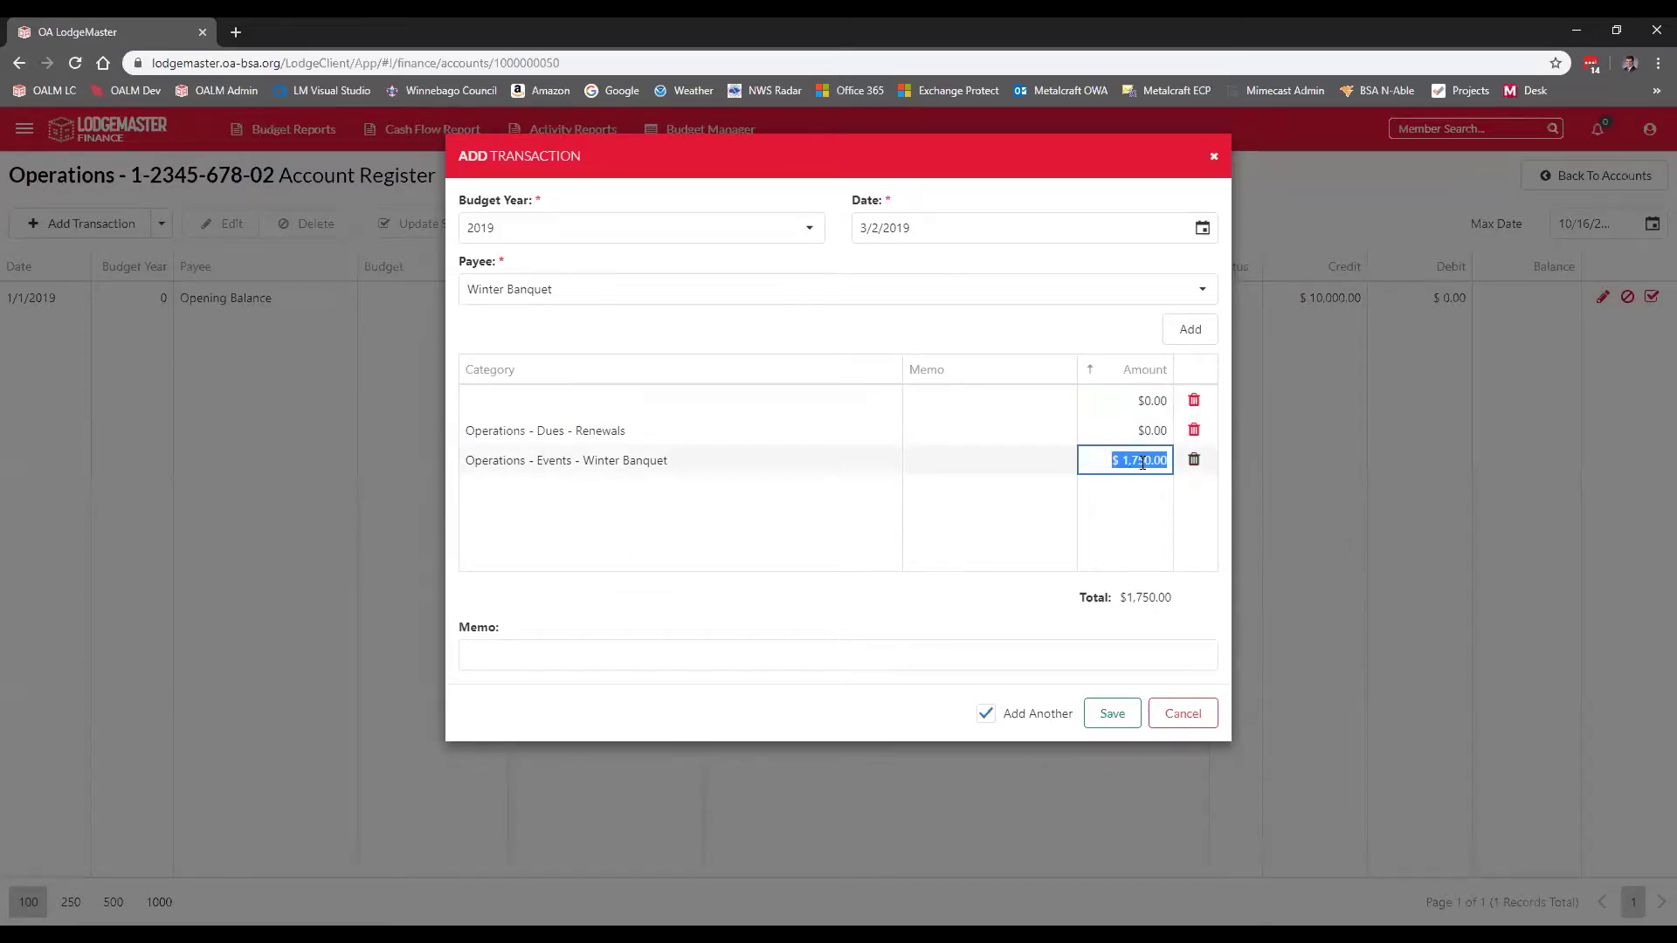
{"action": "type", "text": "500"}
{"action": "left_click", "coordinate": [1052, 463]}
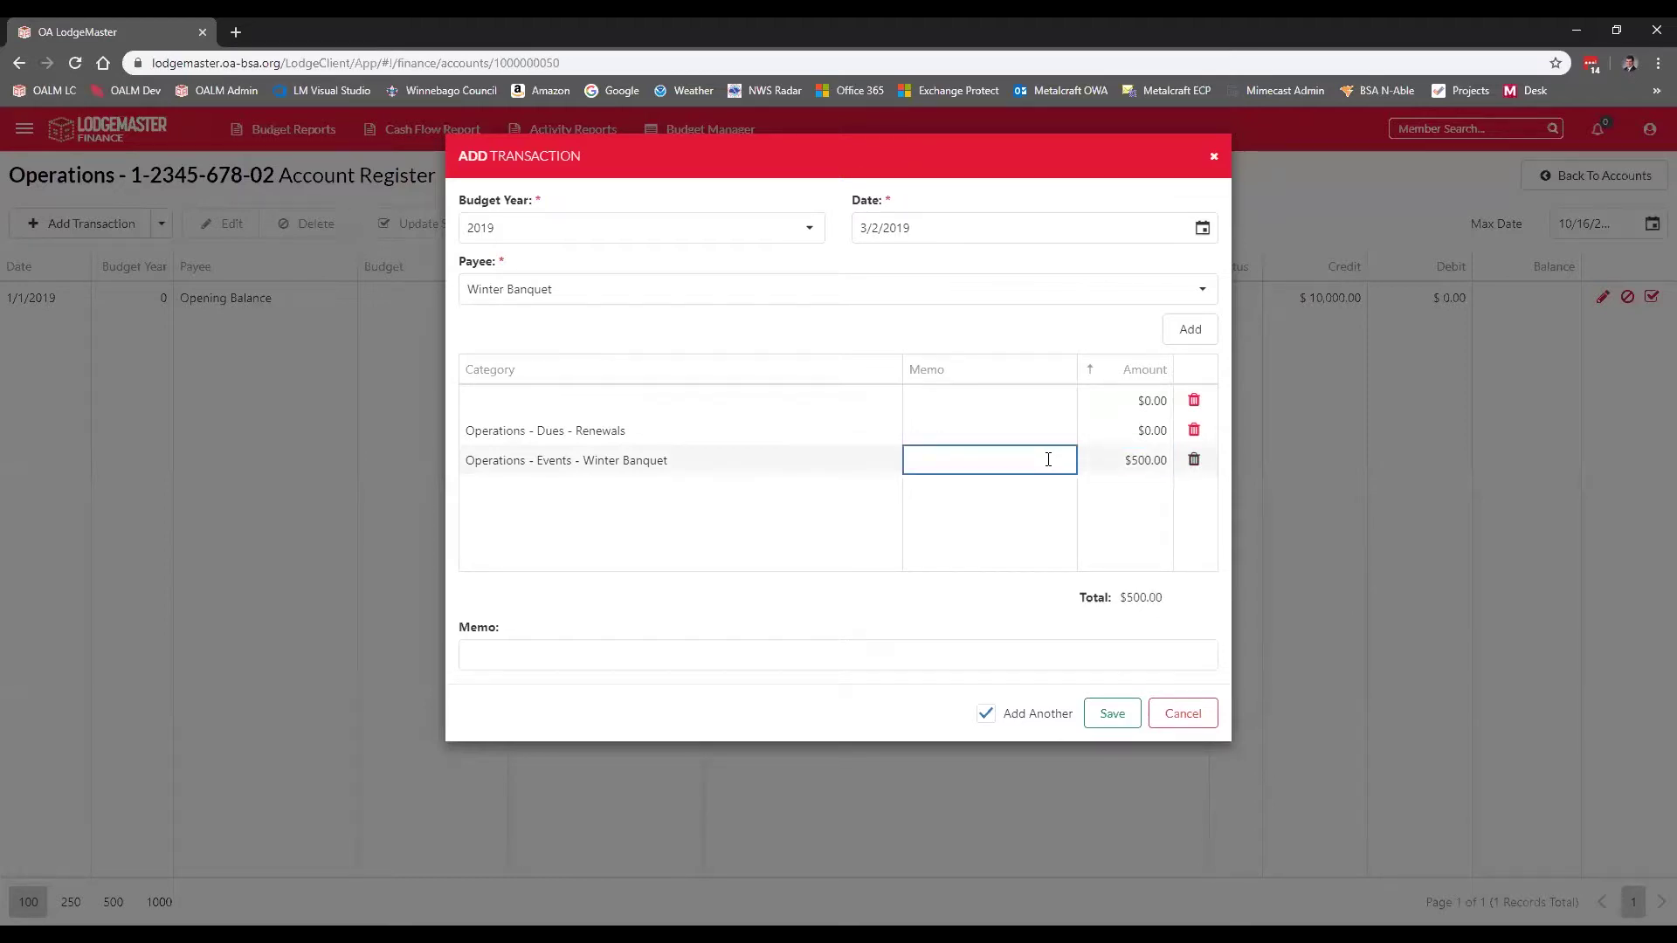
{"action": "type", "text": "Event fees"}
{"action": "left_click", "coordinate": [952, 429]}
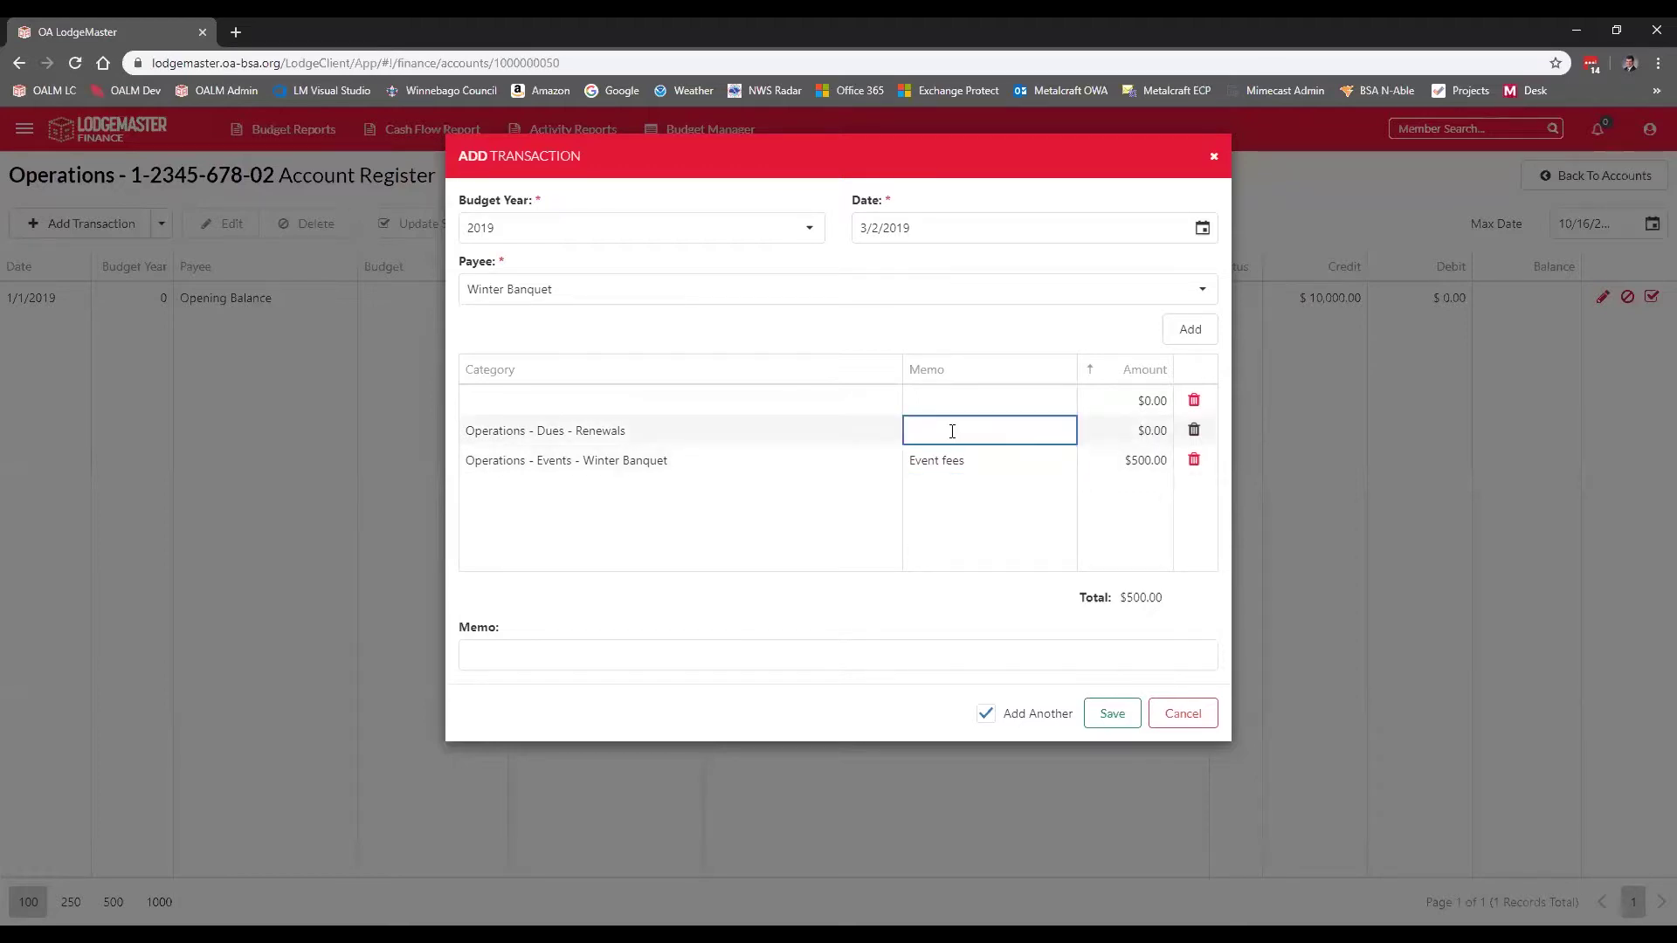
{"action": "type", "text": "Dues paid at Winter Banqquet"}
Add a Trading Post Committee split line for $1,000.00 with memo 'TP sales at Winter Banquet'
{"action": "left_click", "coordinate": [878, 401]}
{"action": "left_click", "coordinate": [886, 400]}
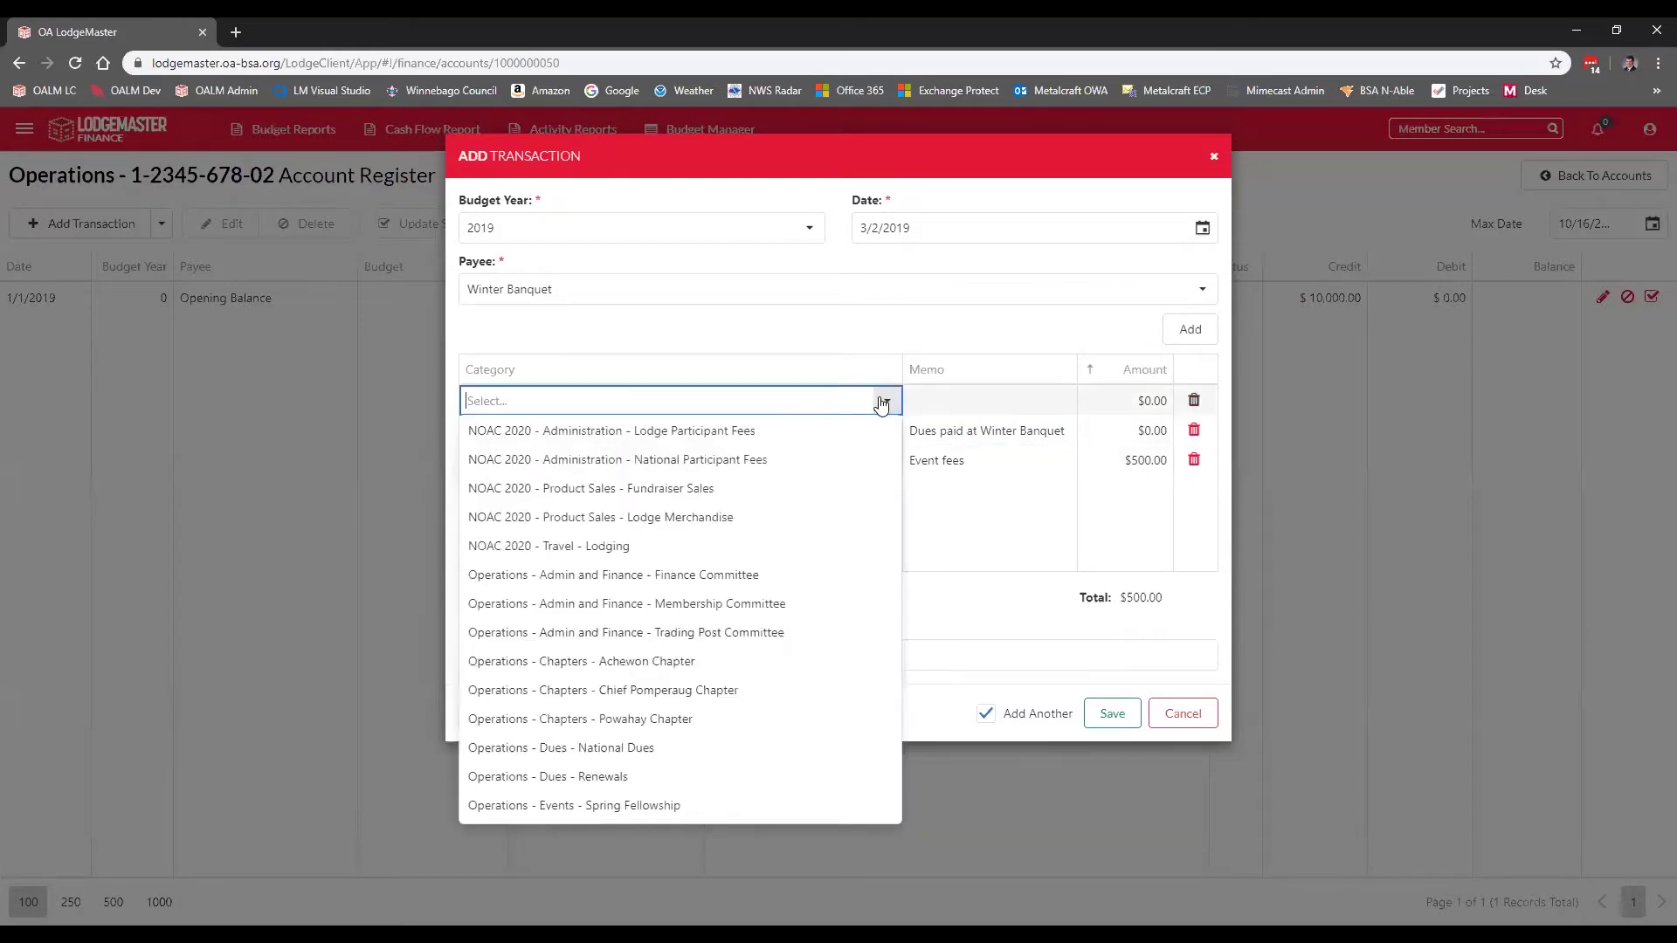
{"action": "scroll", "coordinate": [725, 714], "scroll_direction": "down", "scroll_amount": 3}
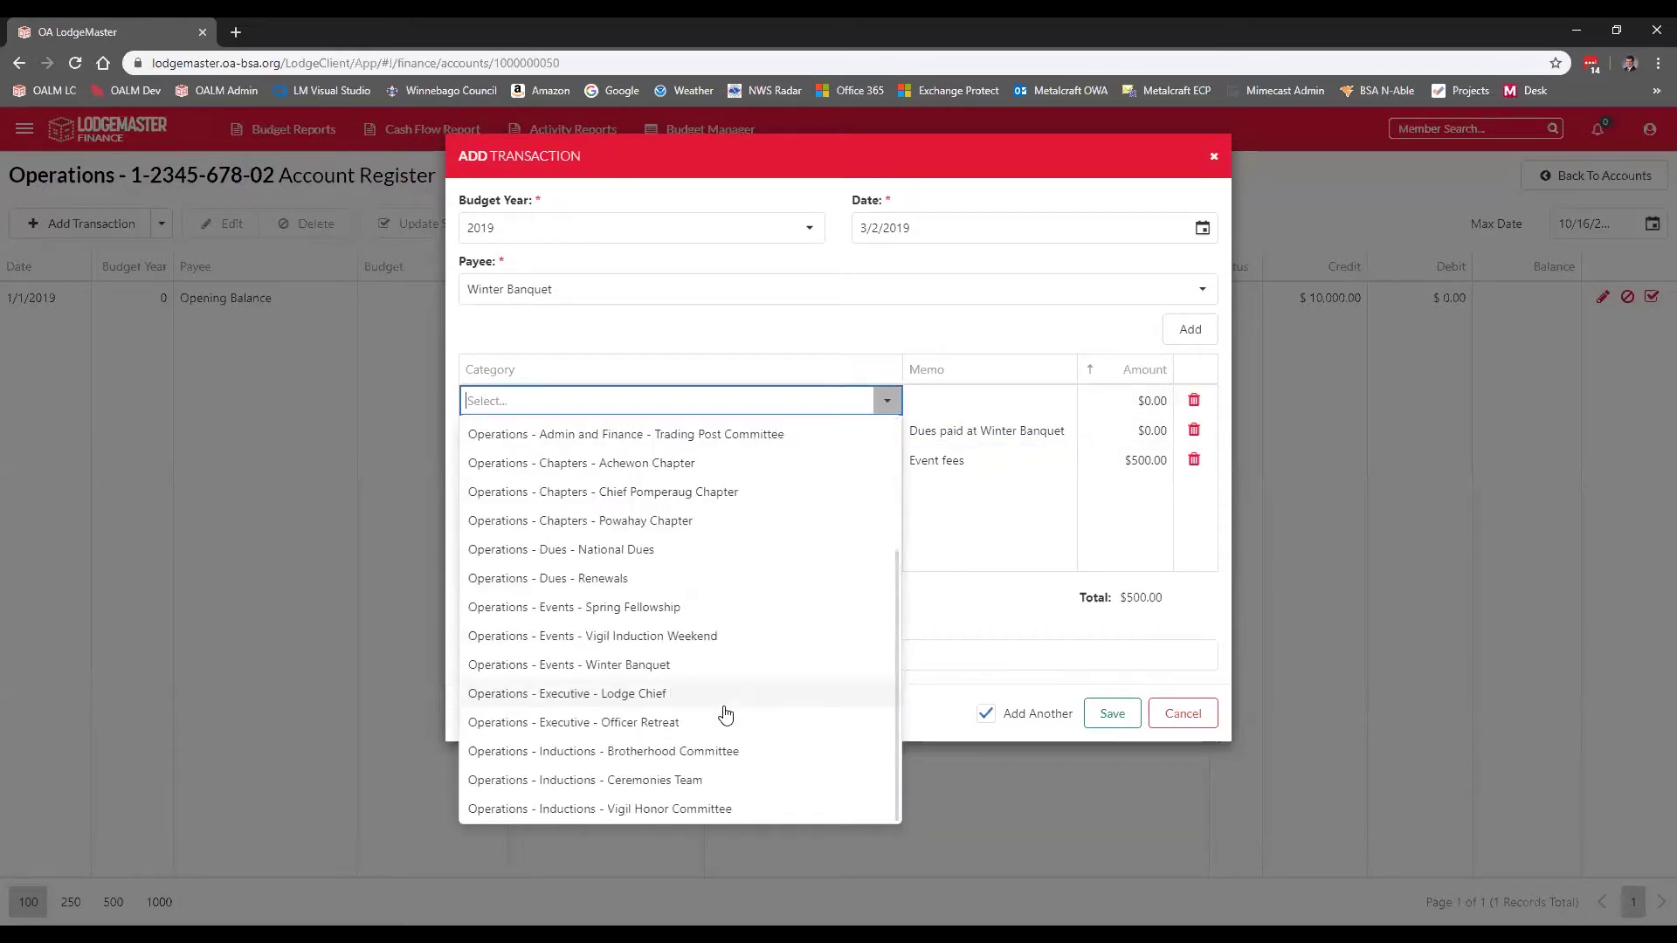
{"action": "scroll", "coordinate": [725, 715], "scroll_direction": "up", "scroll_amount": 3}
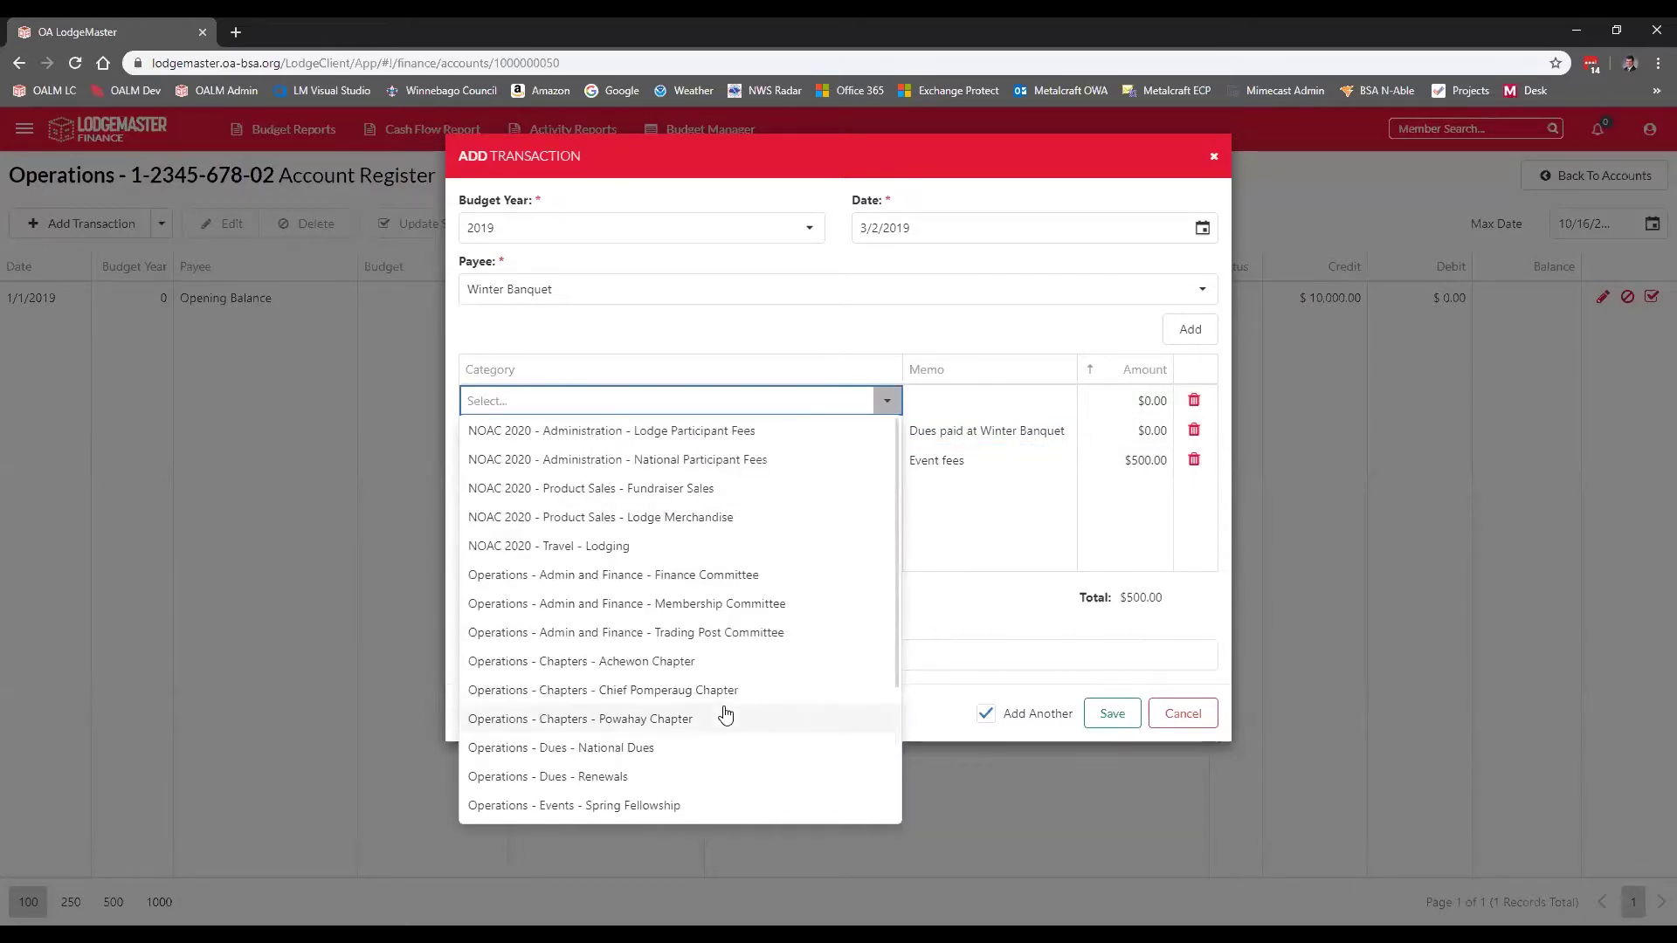
{"action": "left_click", "coordinate": [778, 518]}
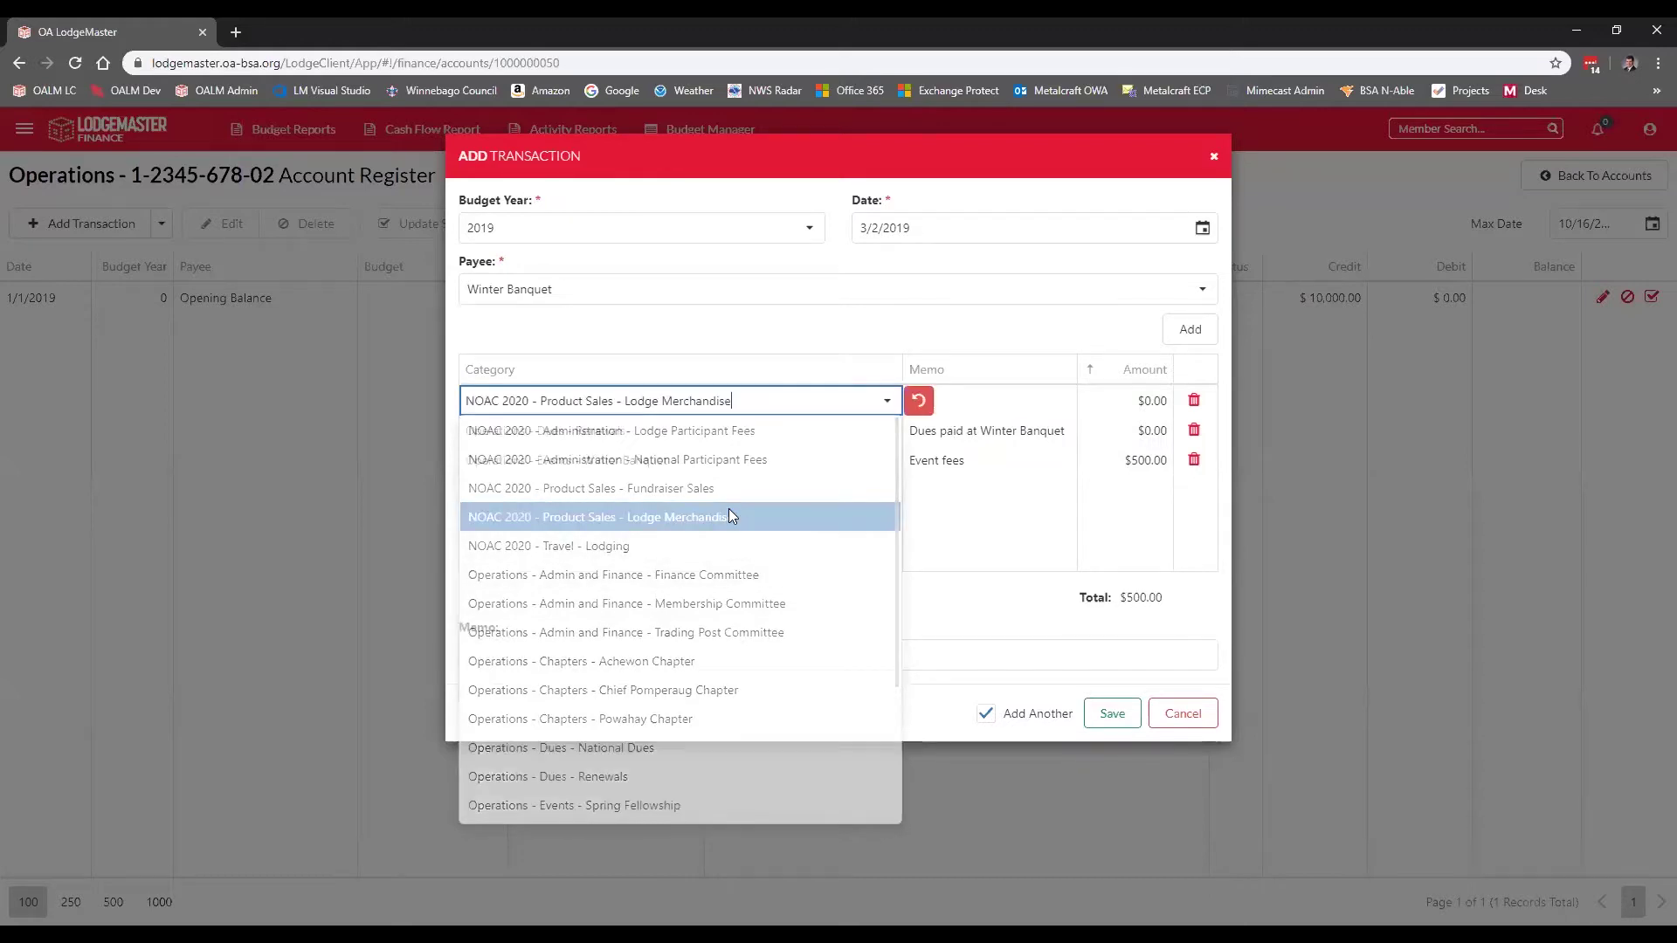
{"action": "left_click", "coordinate": [886, 401]}
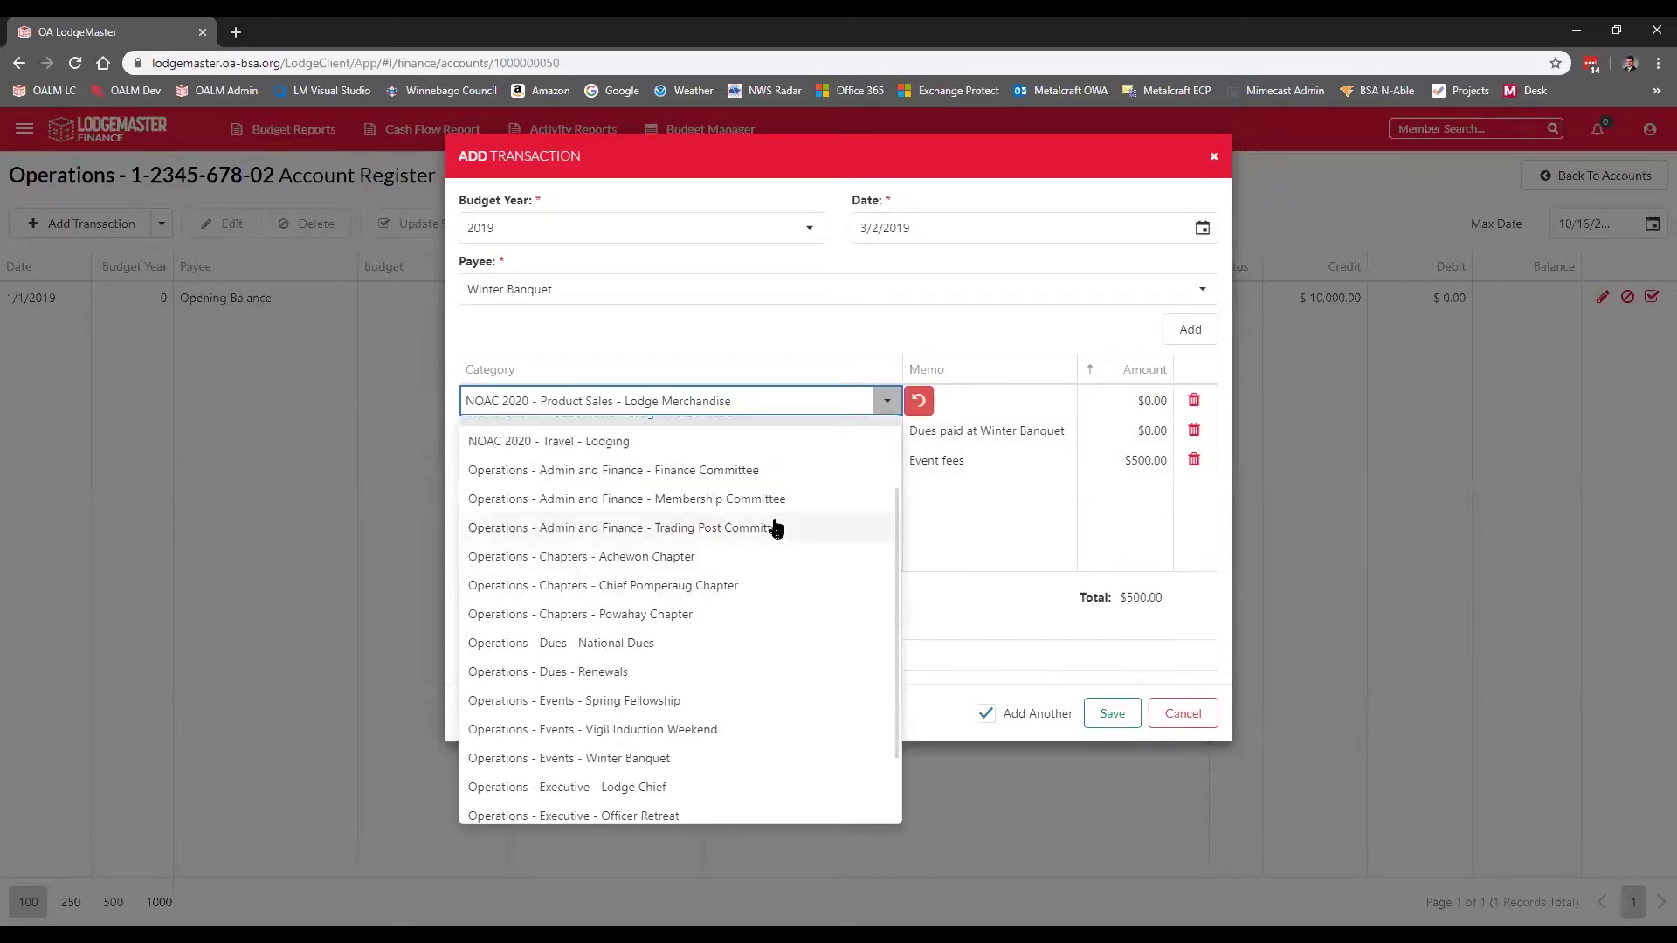
{"action": "left_click", "coordinate": [768, 527]}
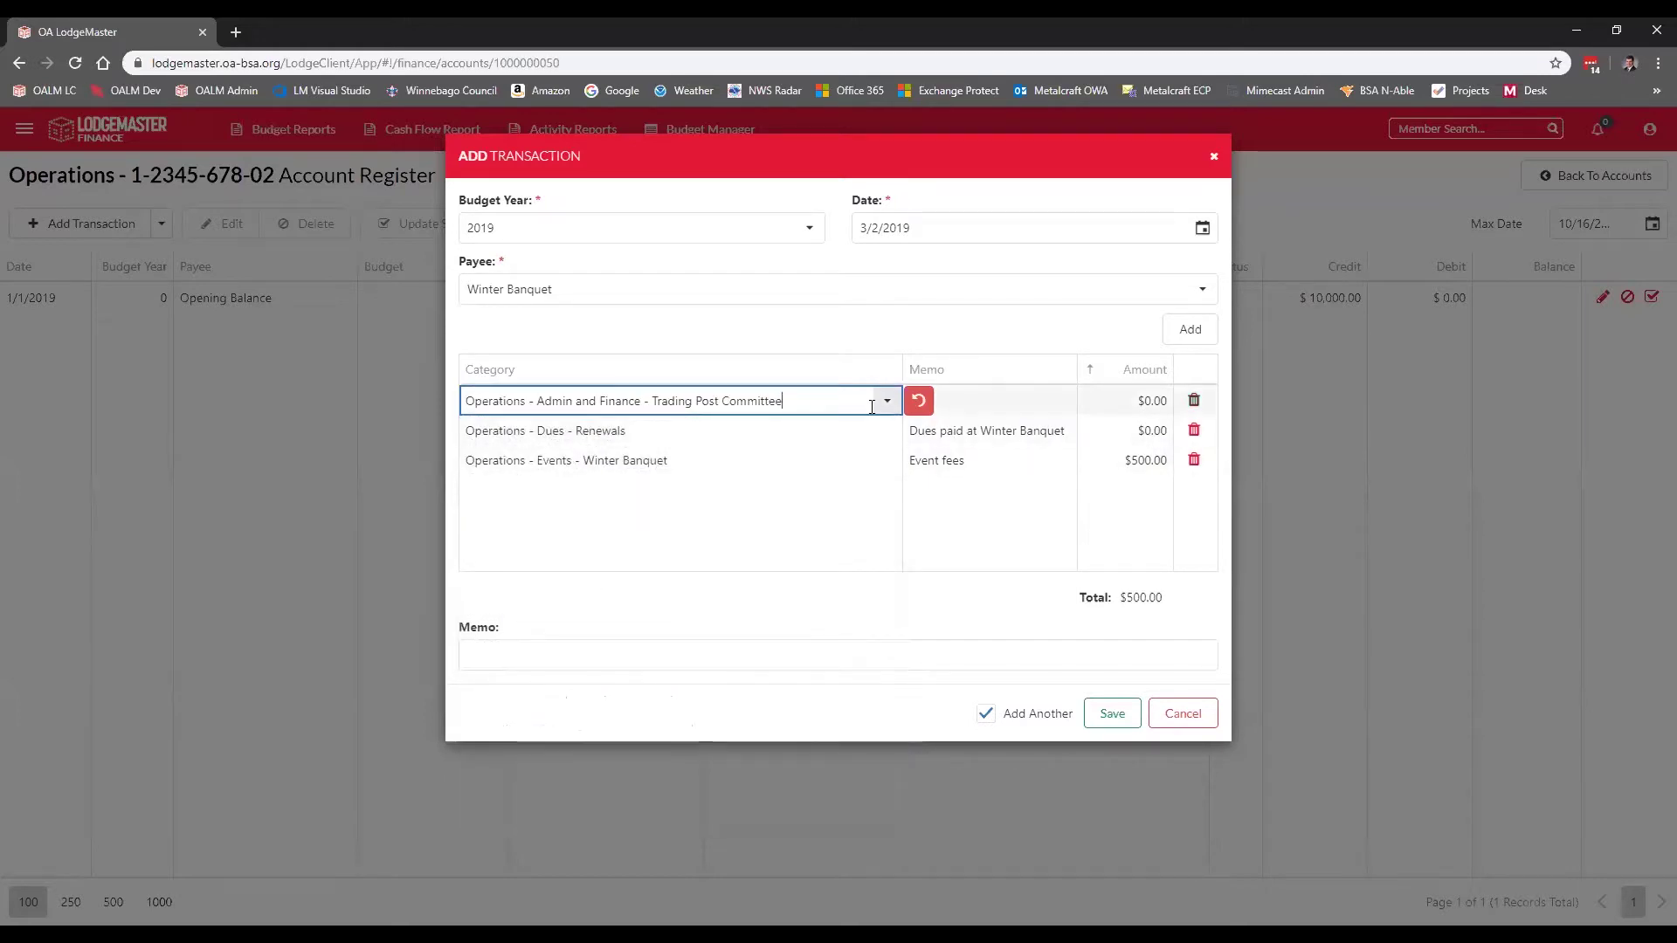
{"action": "left_click", "coordinate": [934, 409]}
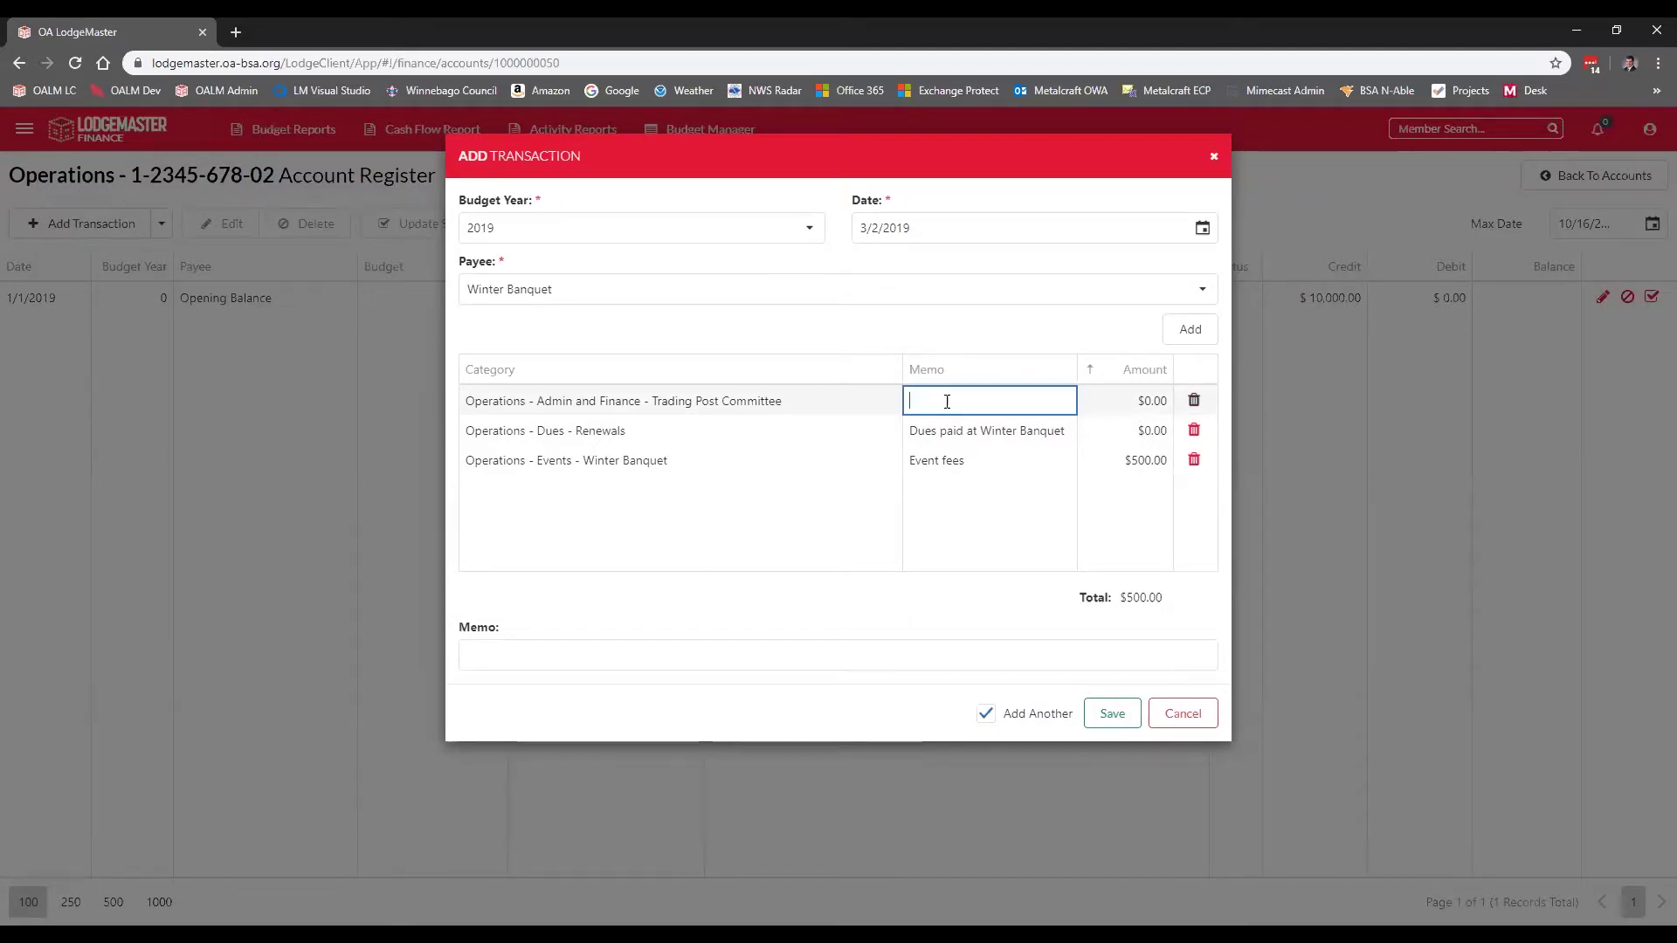
{"action": "type", "text": "P sales at Wi"}
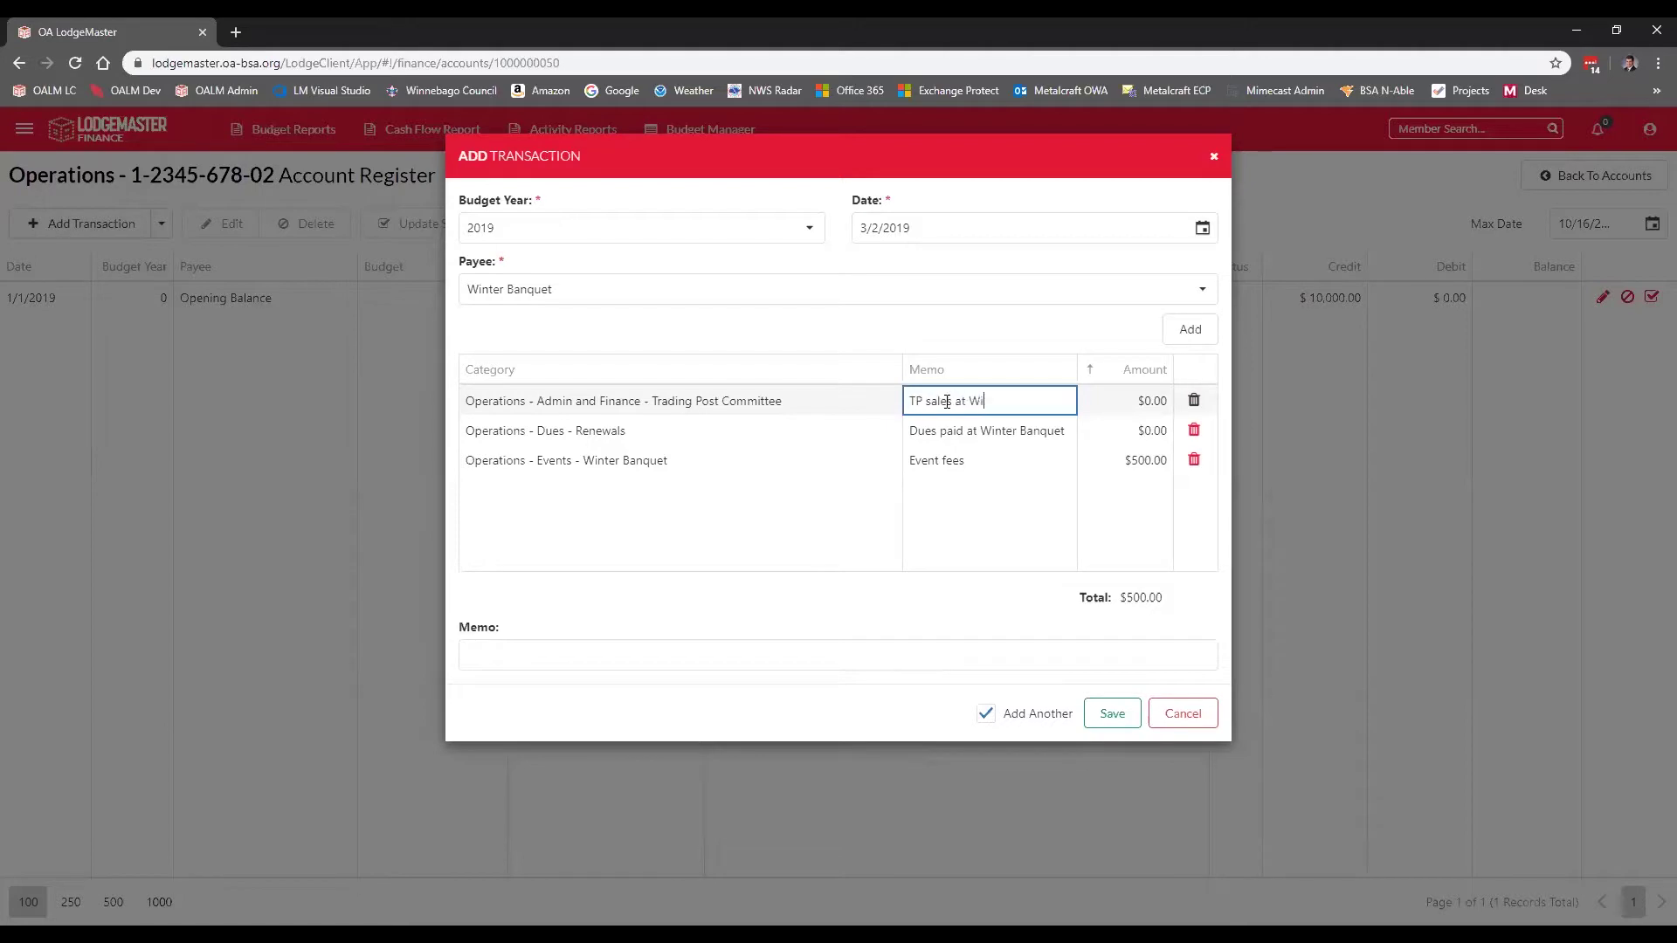
{"action": "type", "text": "nter Banquet"}
{"action": "left_click", "coordinate": [1149, 401]}
{"action": "type", "text": "1000"}
{"action": "key", "text": "Tab"}
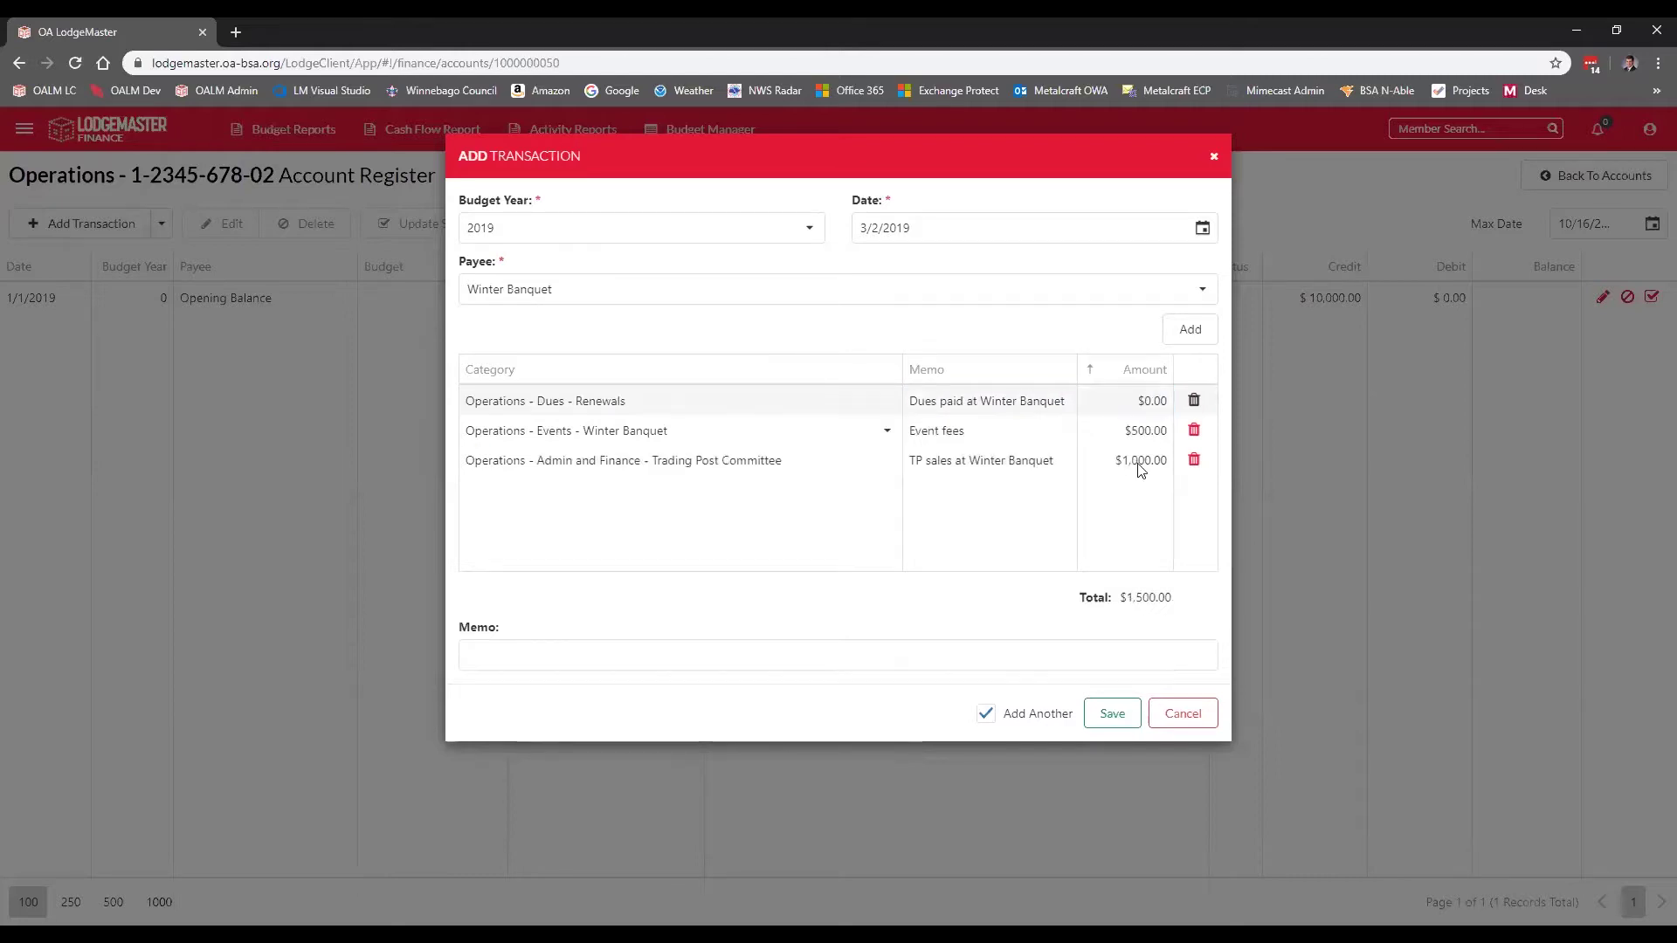
Give the transaction the memo 'Winter Banquet Square Transactions', turn off Add Another, and save
{"action": "left_click", "coordinate": [799, 653]}
{"action": "type", "text": "Winter Banq"}
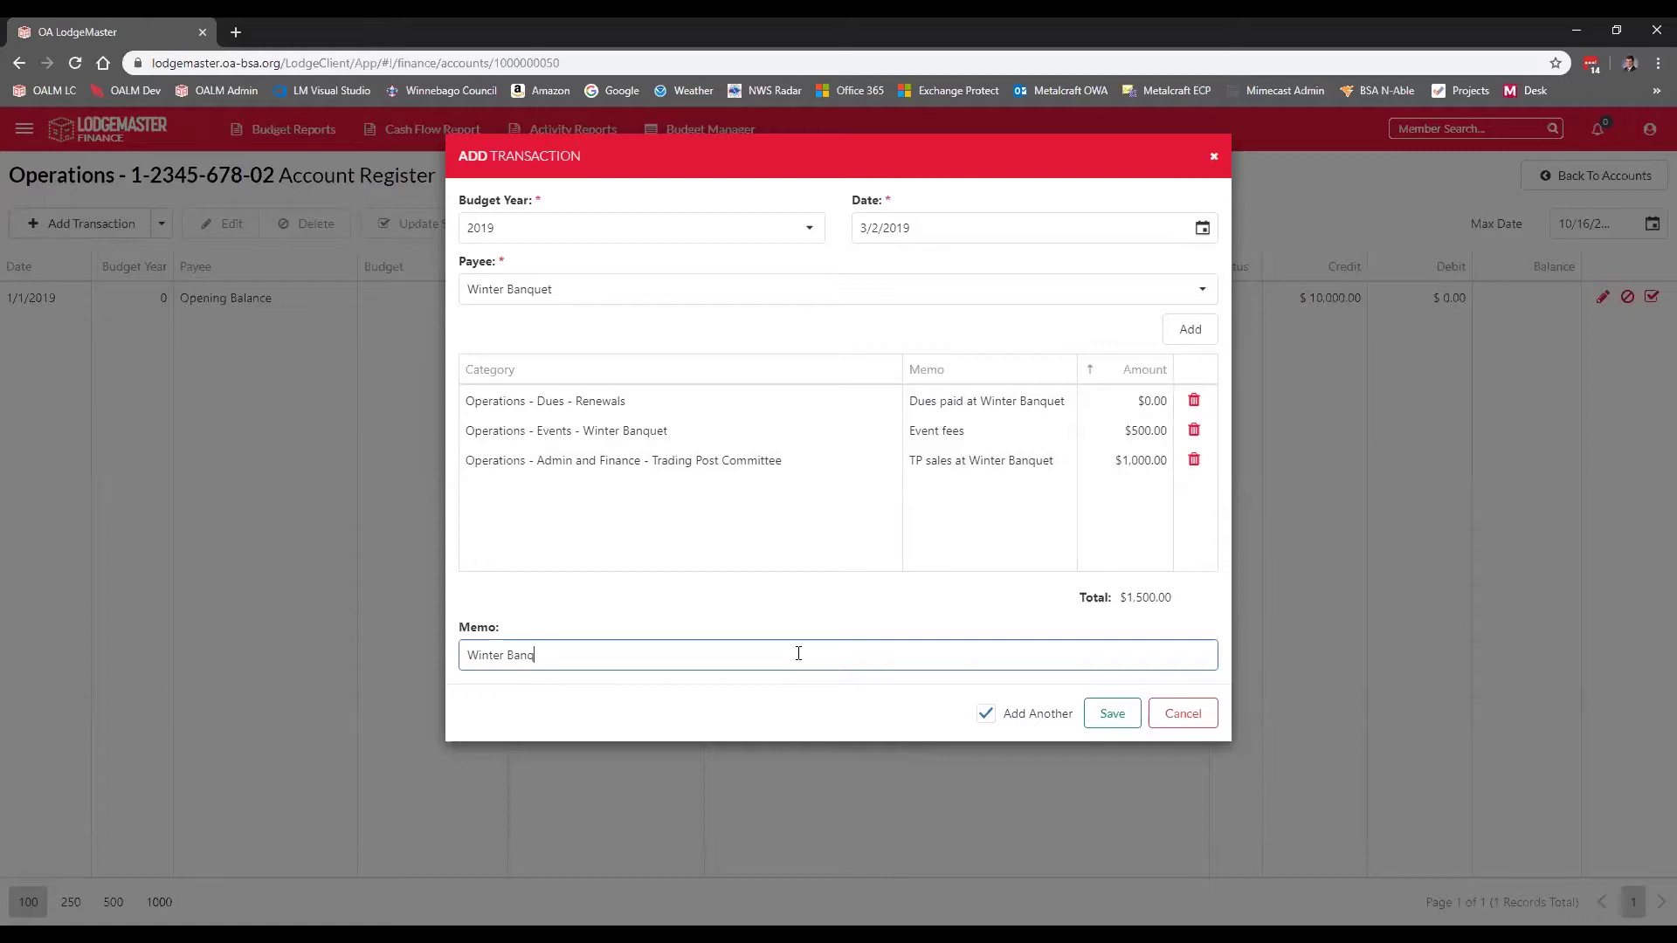
{"action": "type", "text": "uet Square Transactions"}
{"action": "left_click", "coordinate": [982, 709]}
{"action": "left_click", "coordinate": [1105, 716]}
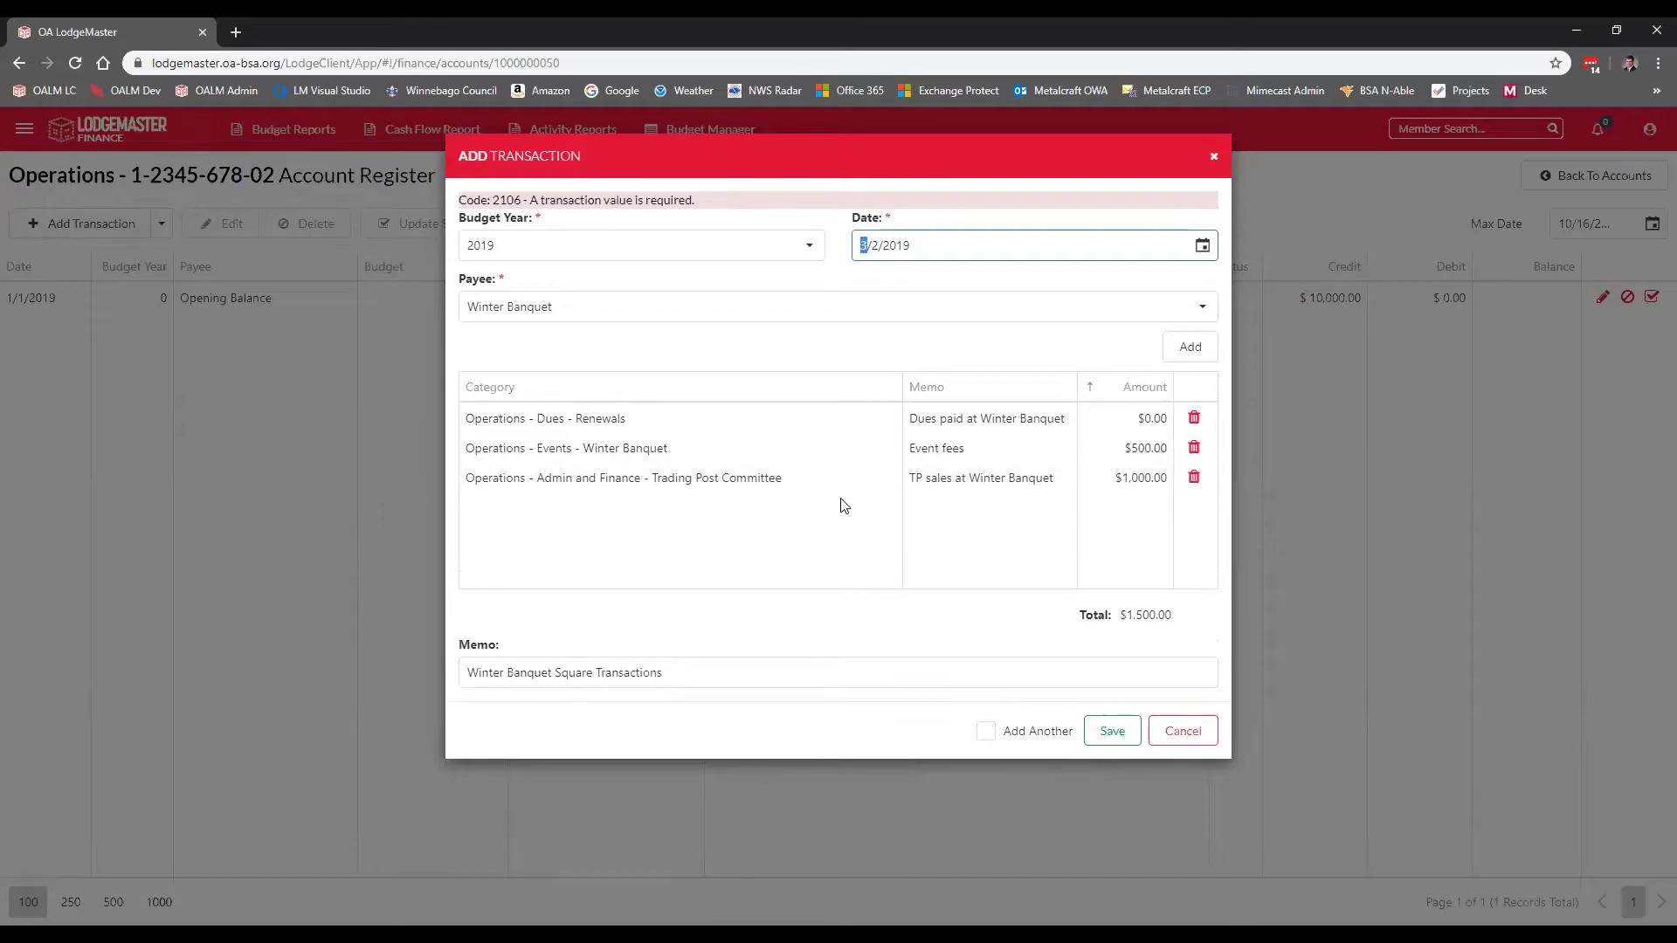
Set the Dues - Renewals line to $1,500.00 and save the split transaction
{"action": "left_click", "coordinate": [1151, 419]}
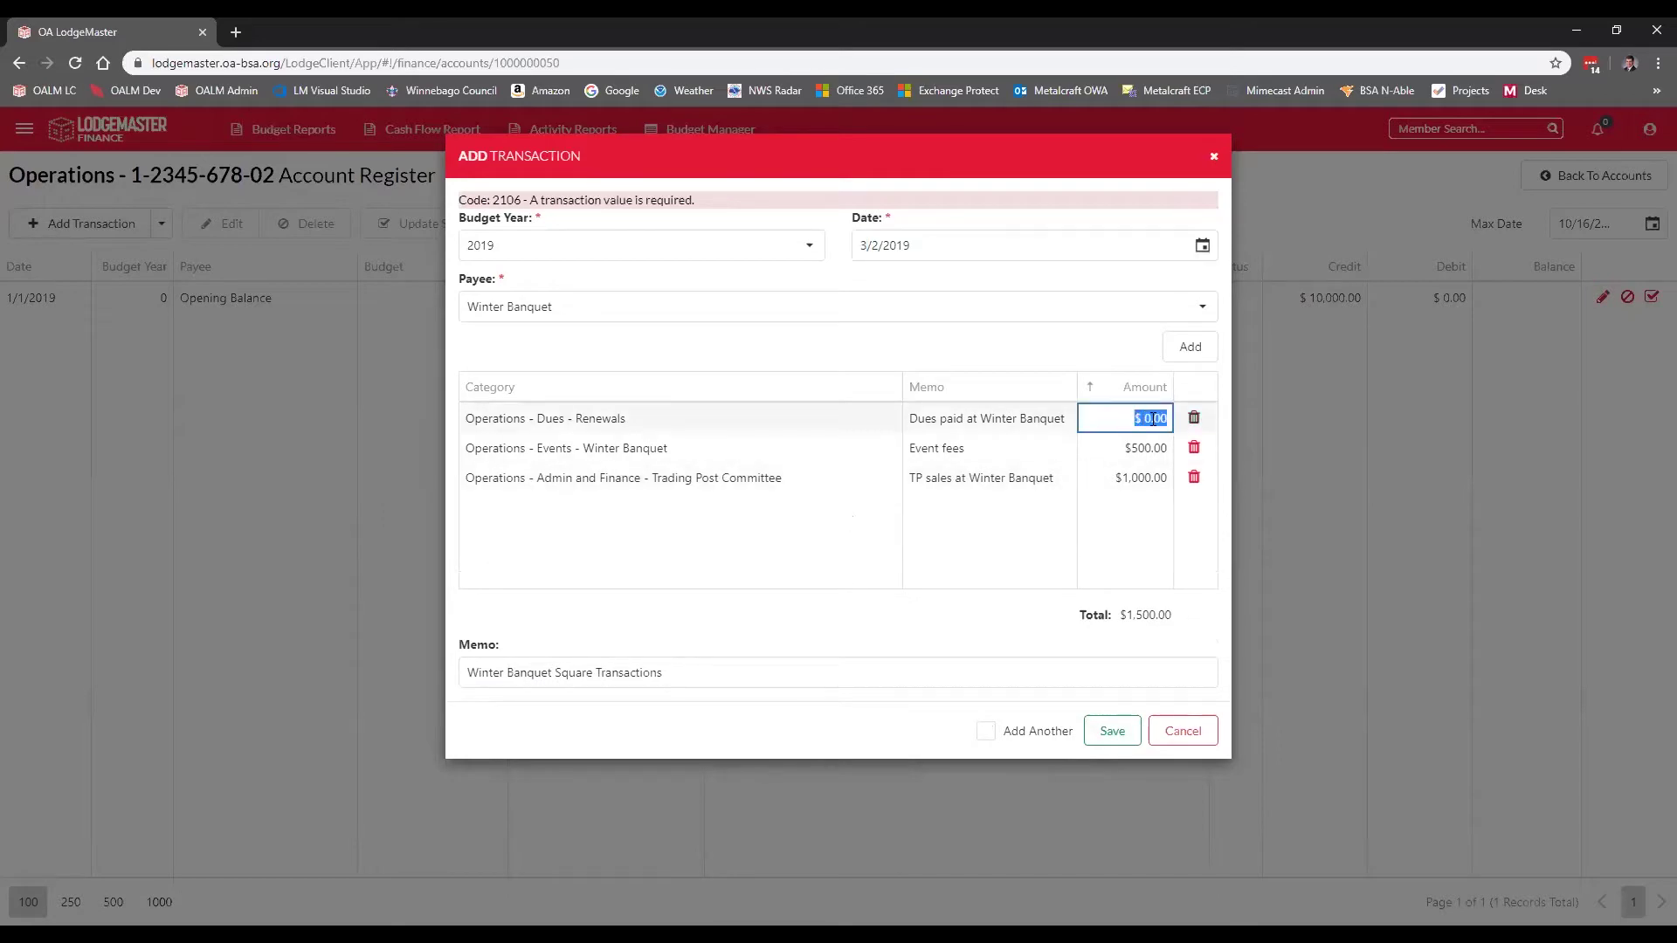
{"action": "double_click", "coordinate": [1149, 418]}
{"action": "type", "text": "1500"}
{"action": "left_click", "coordinate": [887, 447]}
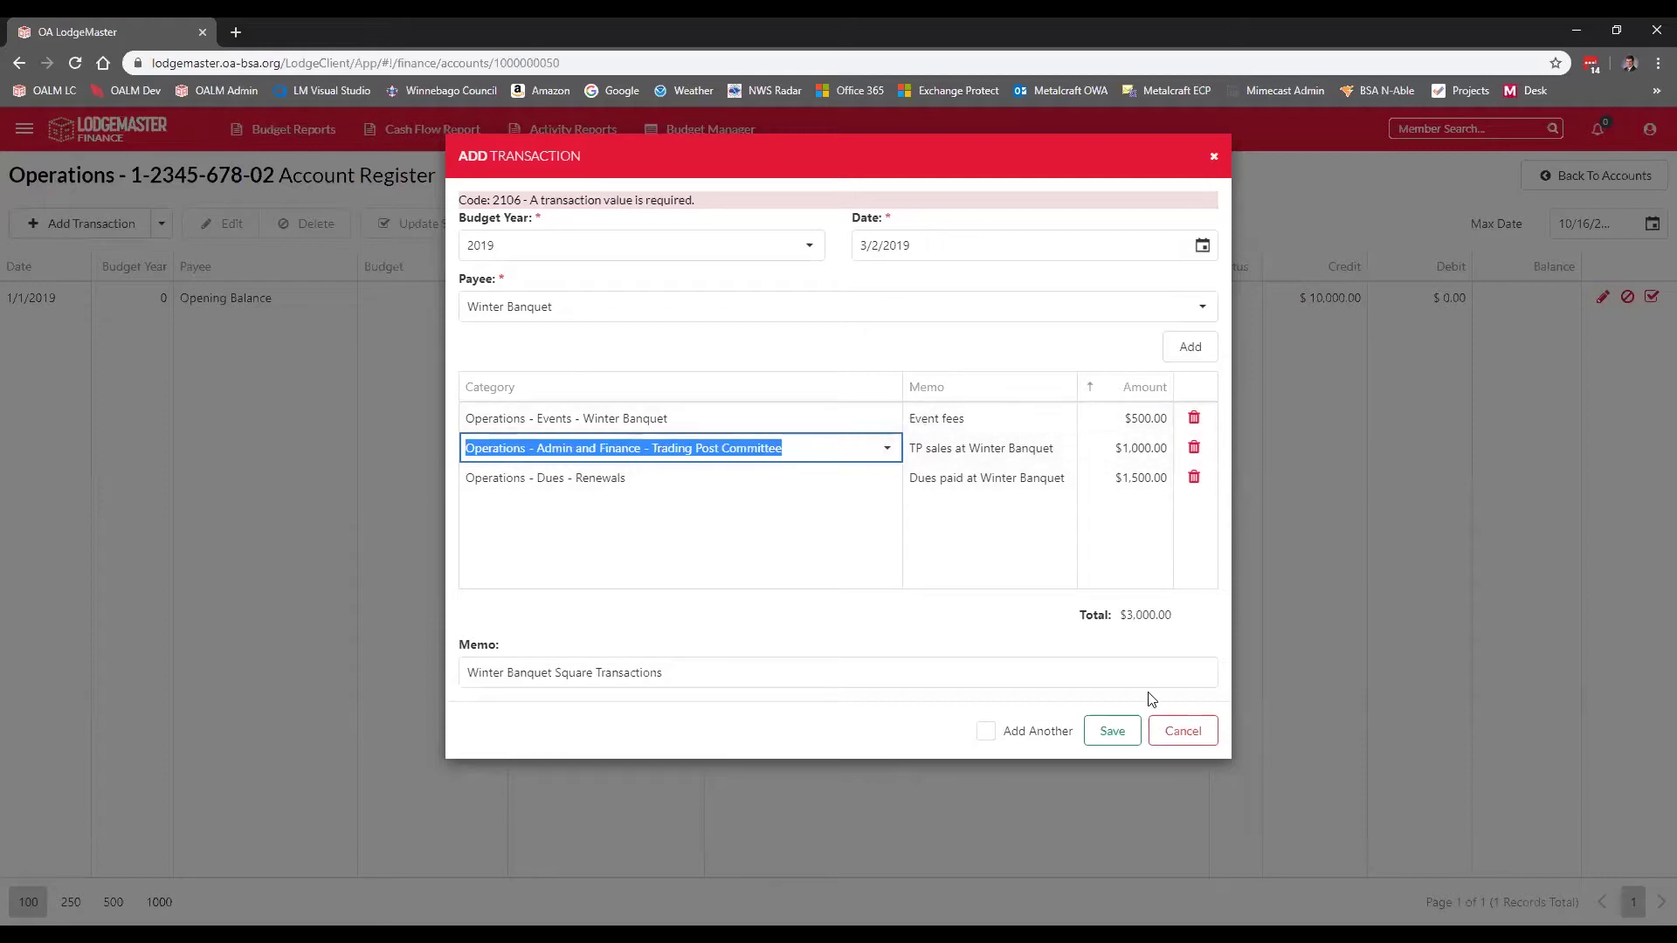
{"action": "left_click", "coordinate": [1112, 731]}
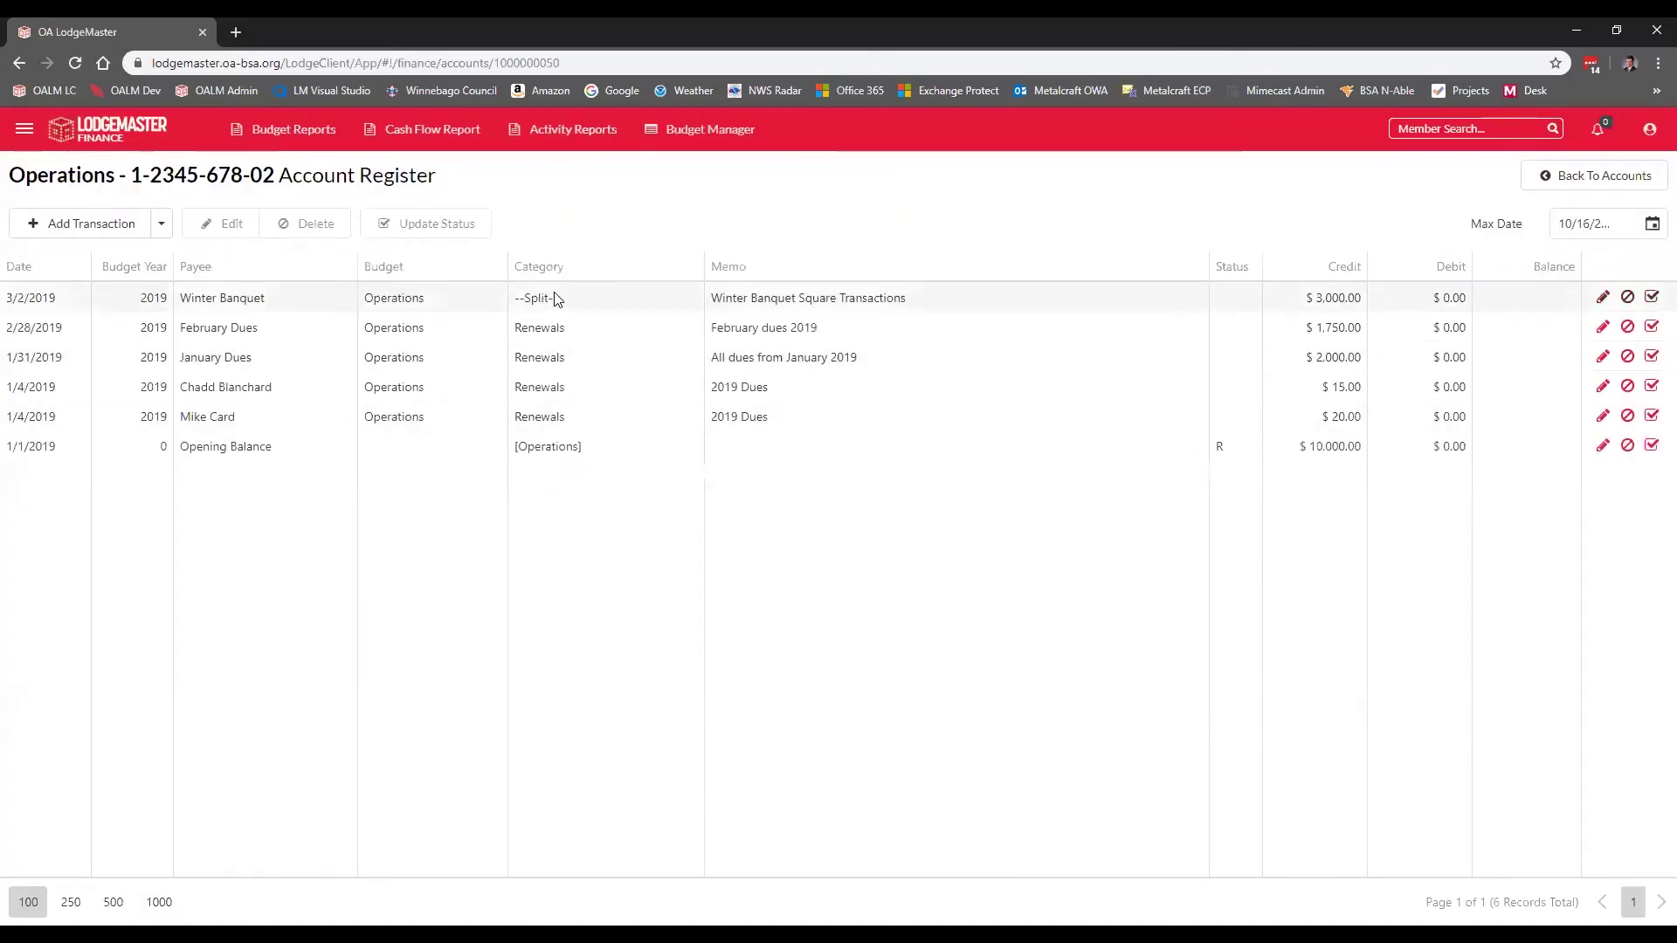
Select the new Winter Banquet row and start another transaction
{"action": "left_click", "coordinate": [554, 298]}
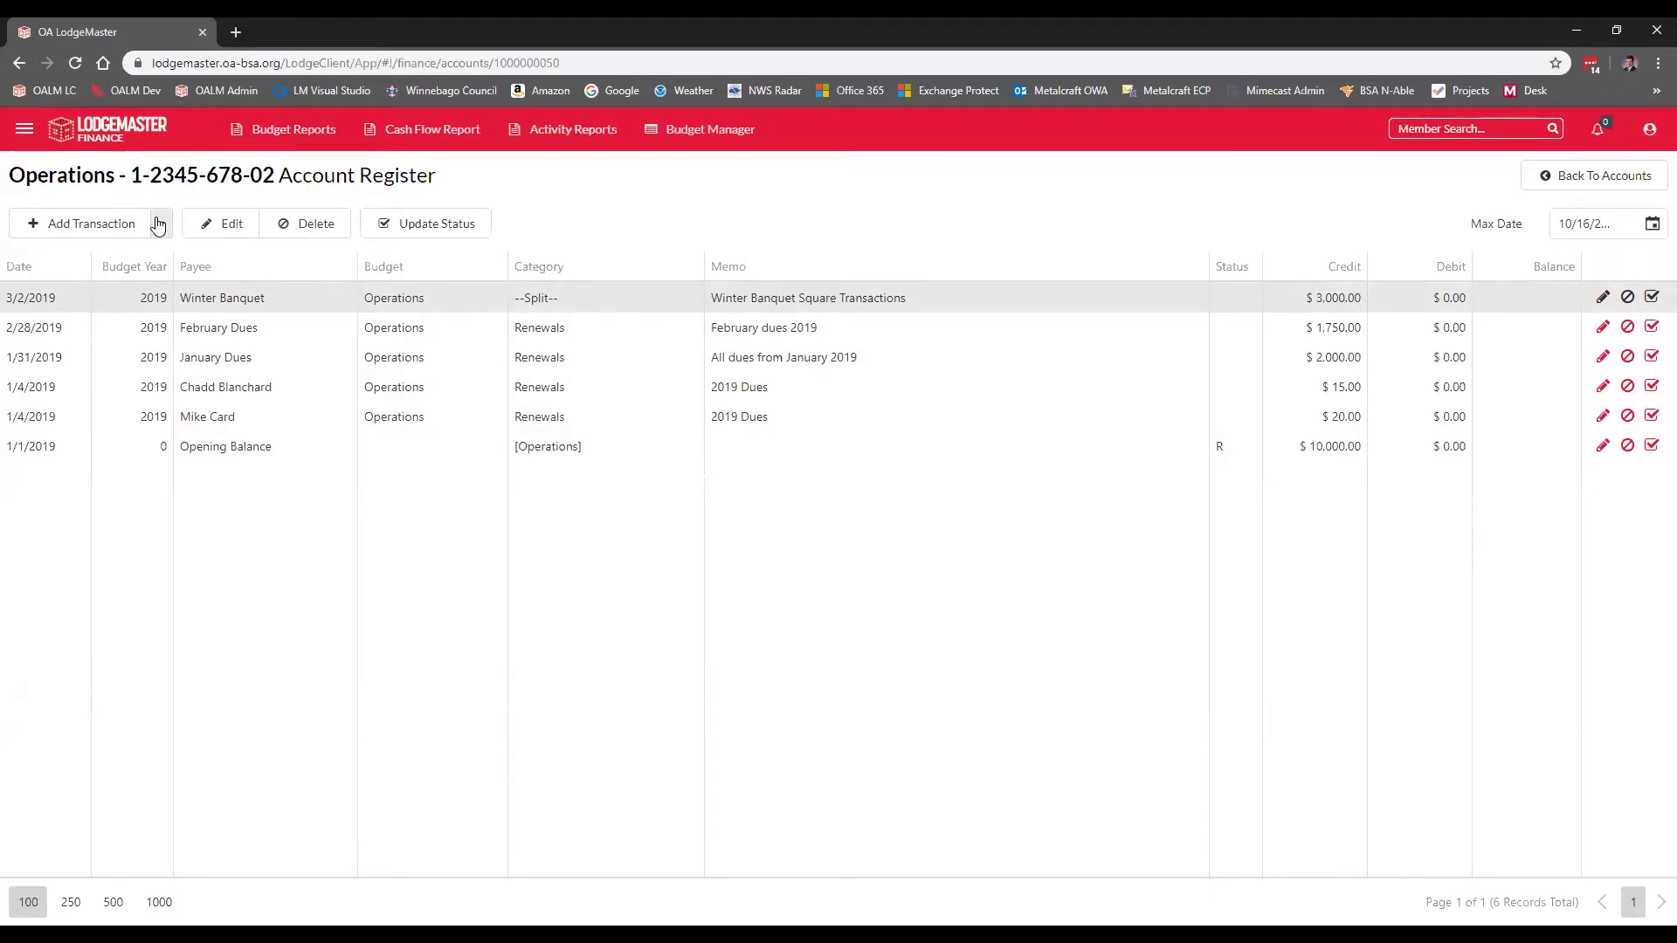
{"action": "left_click", "coordinate": [101, 226]}
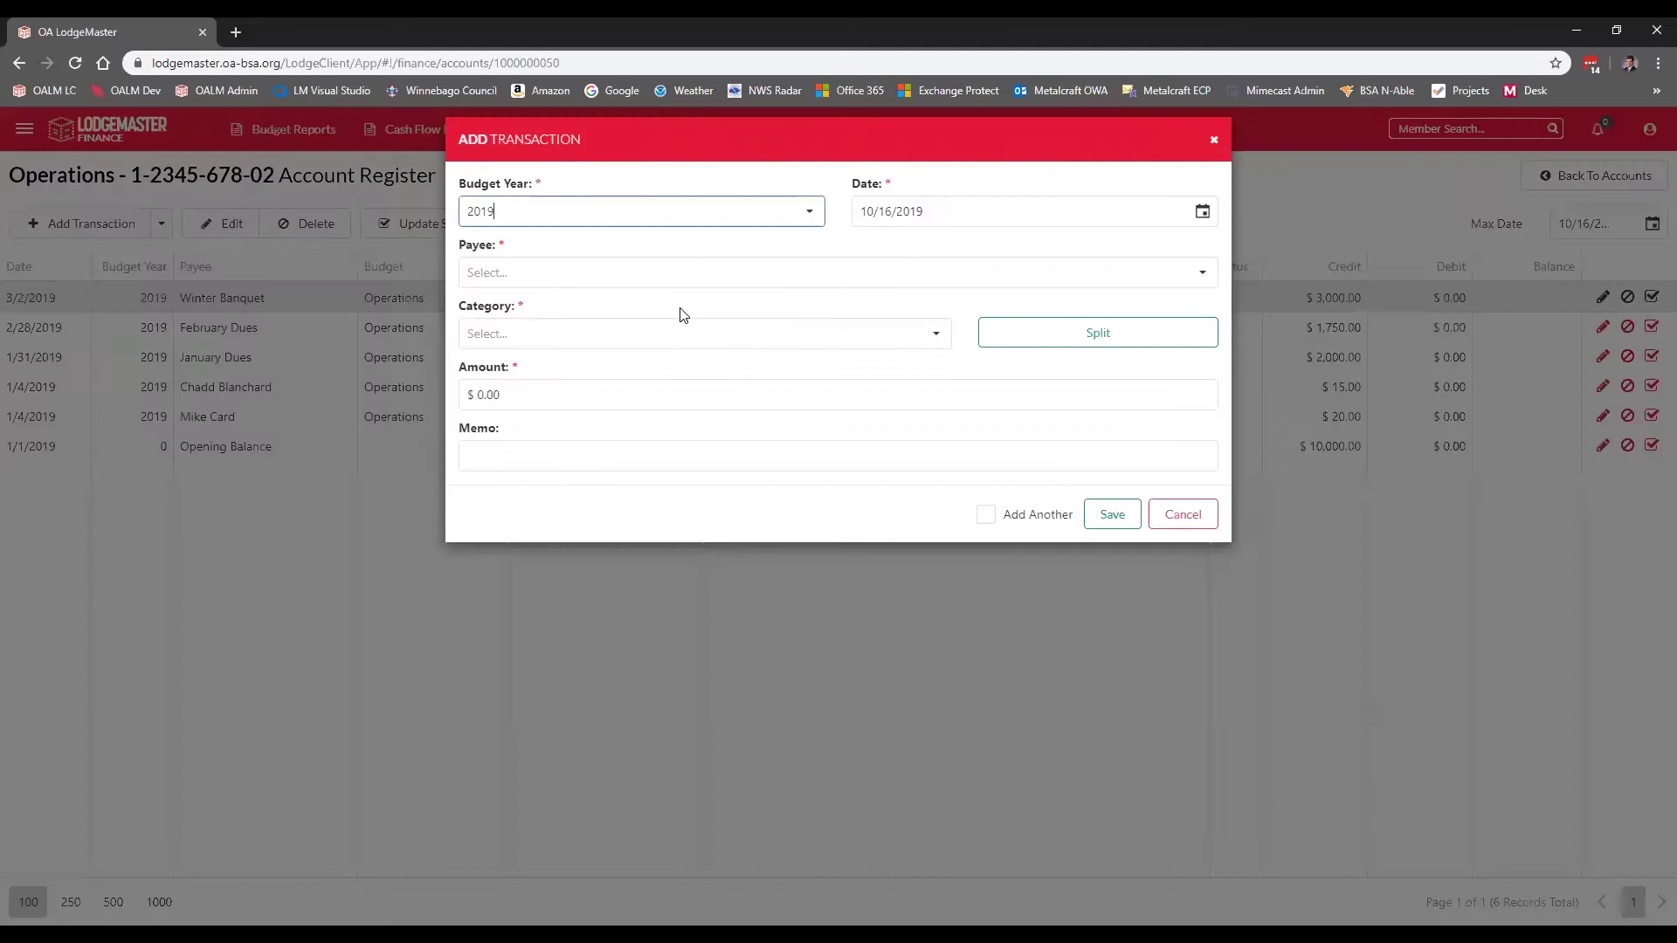
Date the new transaction June 8, 2019 with payee 2019 Ordeal Payments
{"action": "left_click", "coordinate": [1202, 230]}
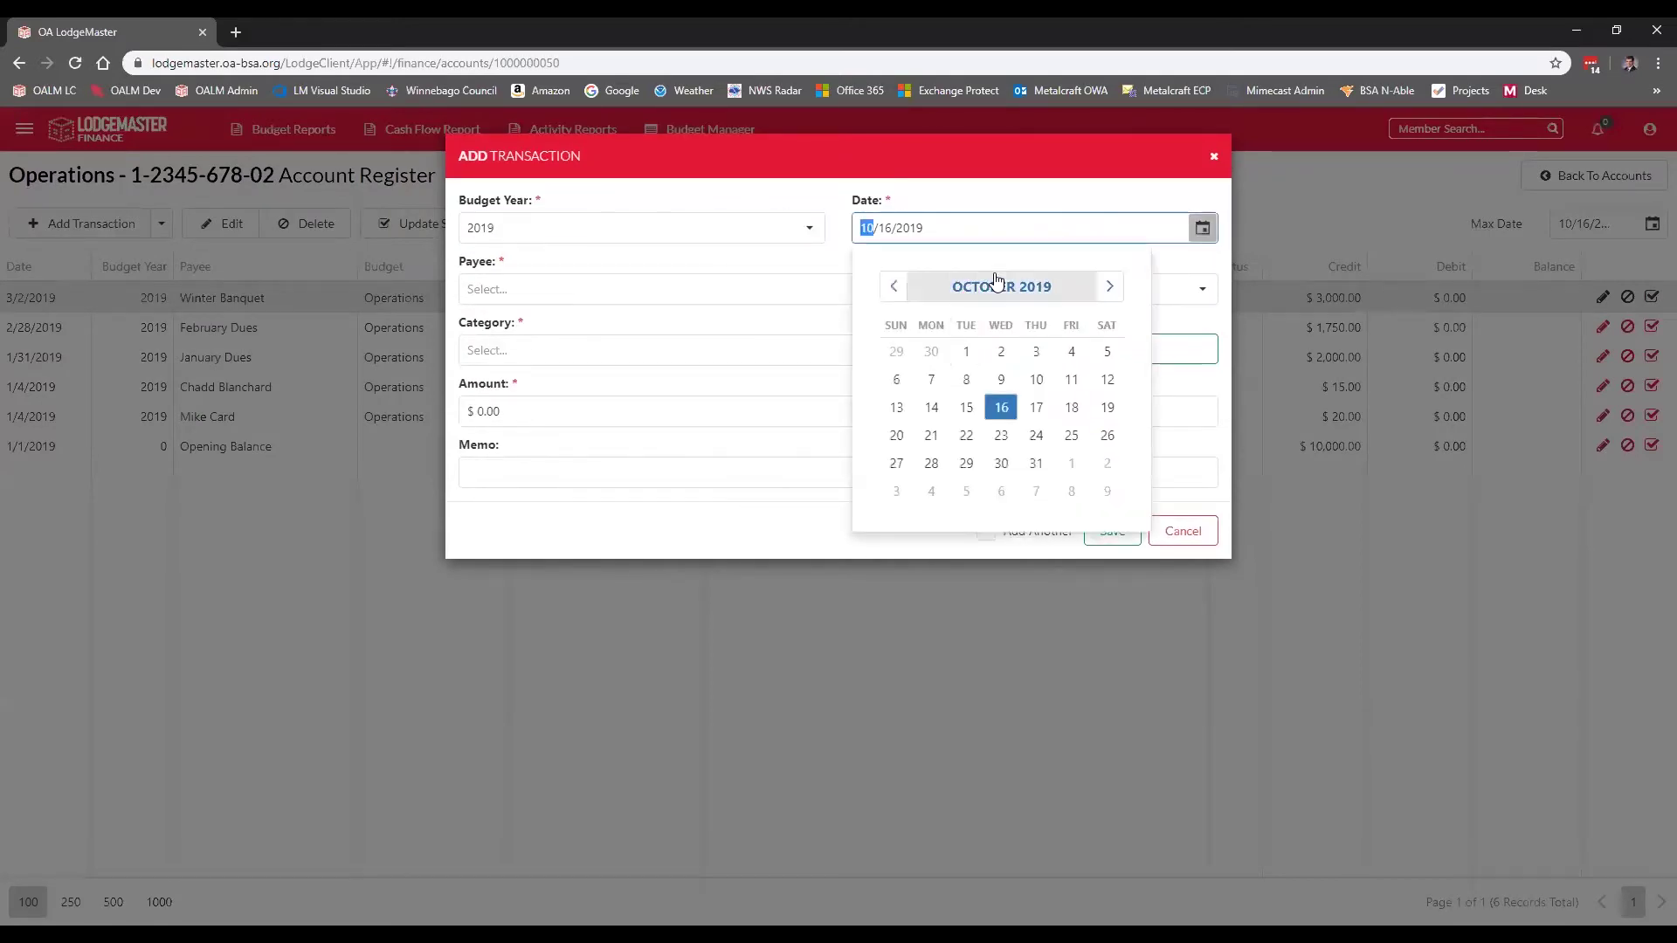
{"action": "left_click", "coordinate": [893, 287]}
{"action": "left_click", "coordinate": [892, 286]}
{"action": "left_click", "coordinate": [892, 287]}
{"action": "left_click", "coordinate": [893, 286]}
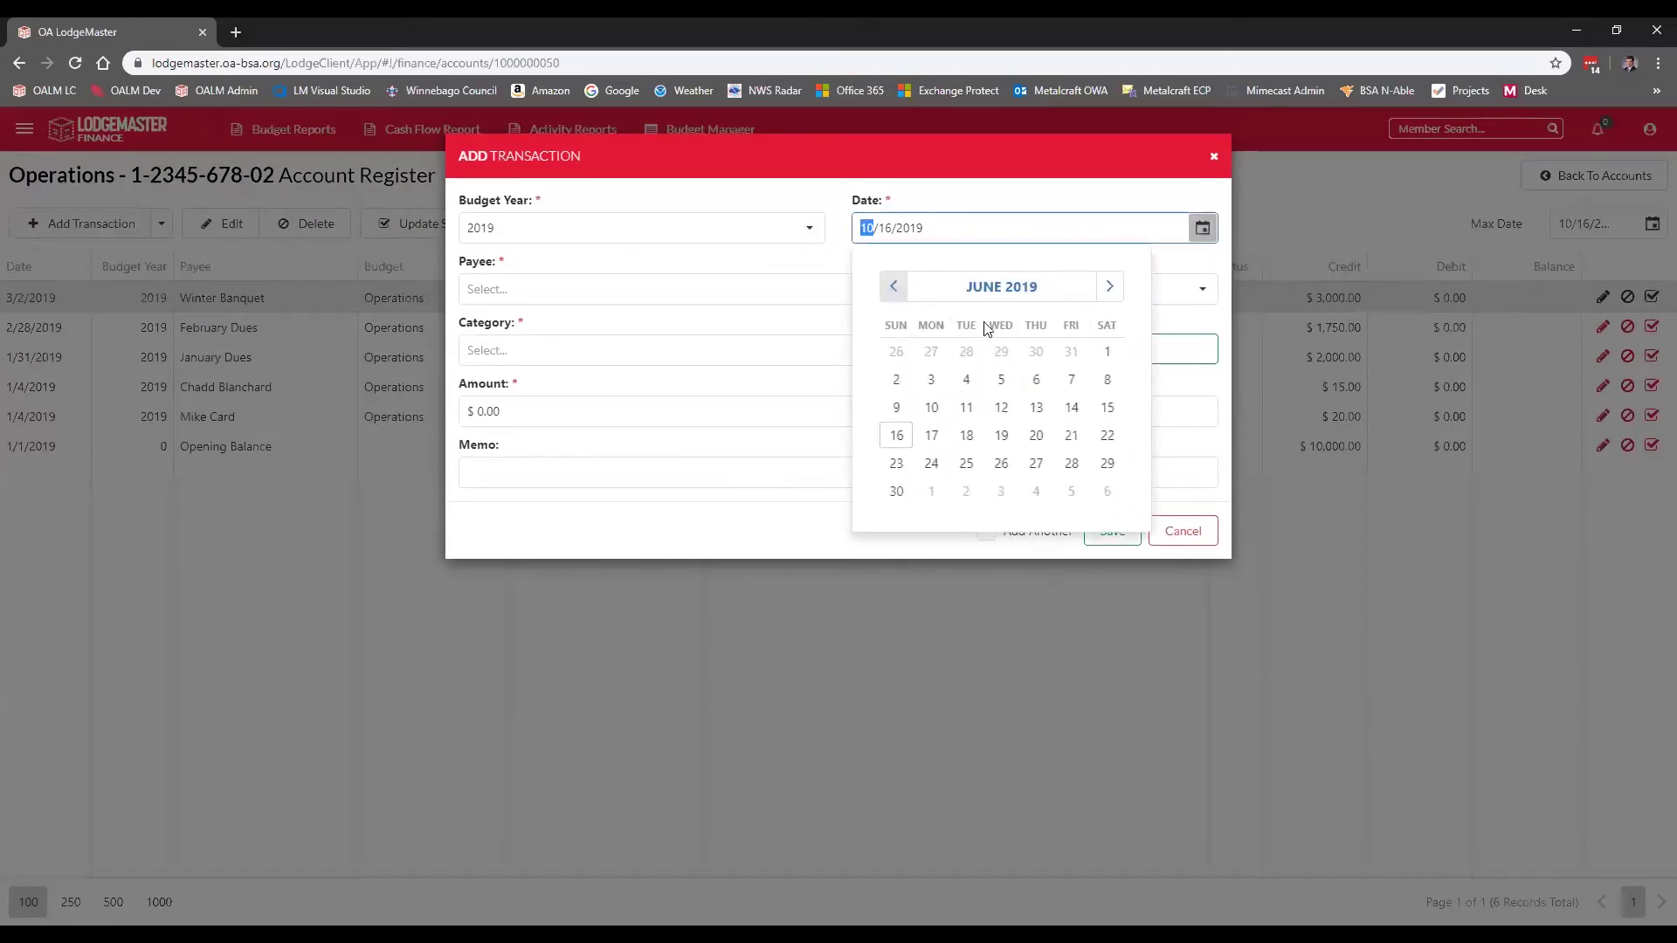
{"action": "left_click", "coordinate": [1102, 384]}
{"action": "left_click", "coordinate": [940, 287]}
{"action": "type", "text": "2019 Ordeal Payments"}
{"action": "key", "text": "Tab"}
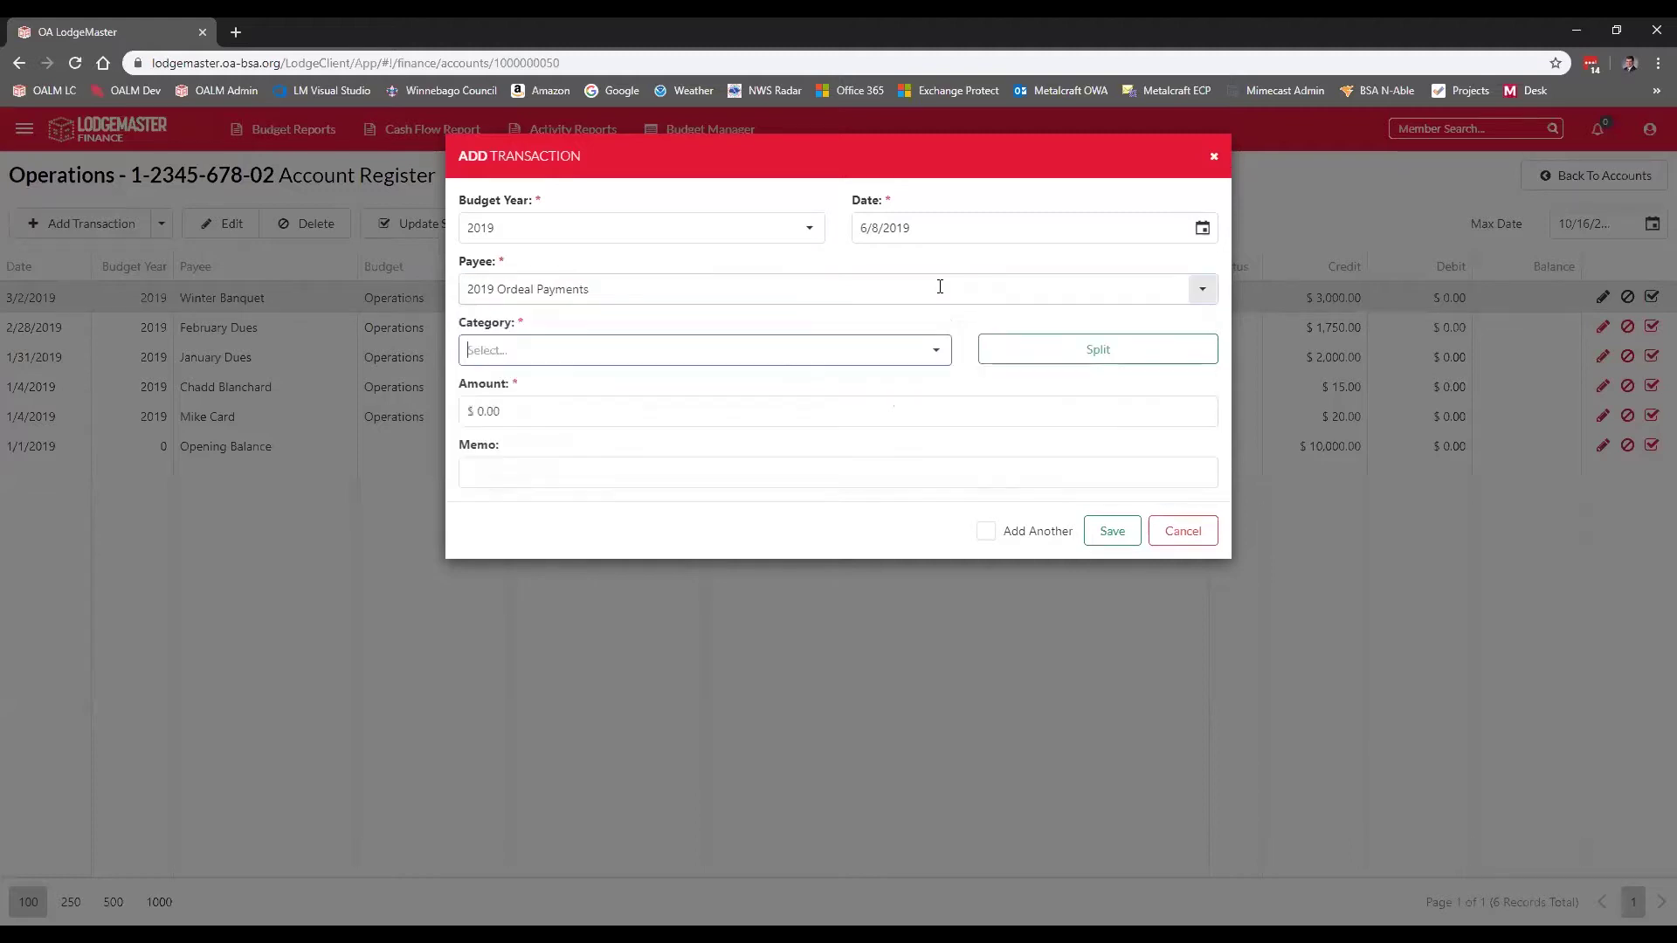
Categorize it under Admin and Finance - Membership Committee, enter $700, and save
{"action": "left_click", "coordinate": [934, 356]}
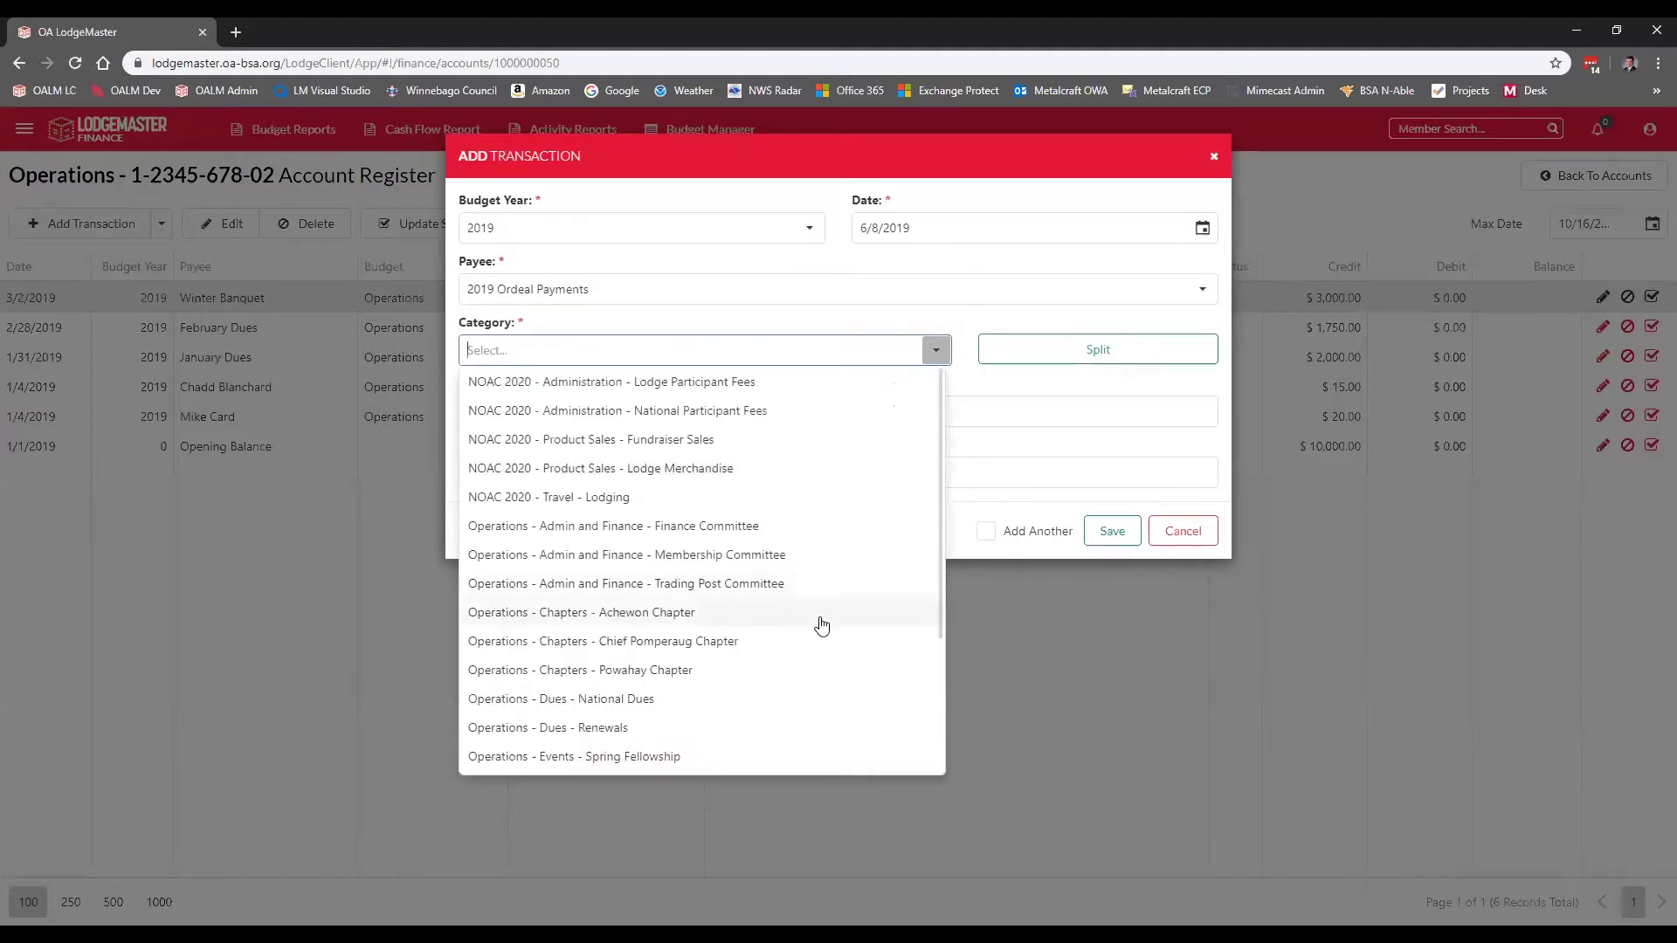
{"action": "scroll", "coordinate": [819, 628], "scroll_direction": "down", "scroll_amount": 3}
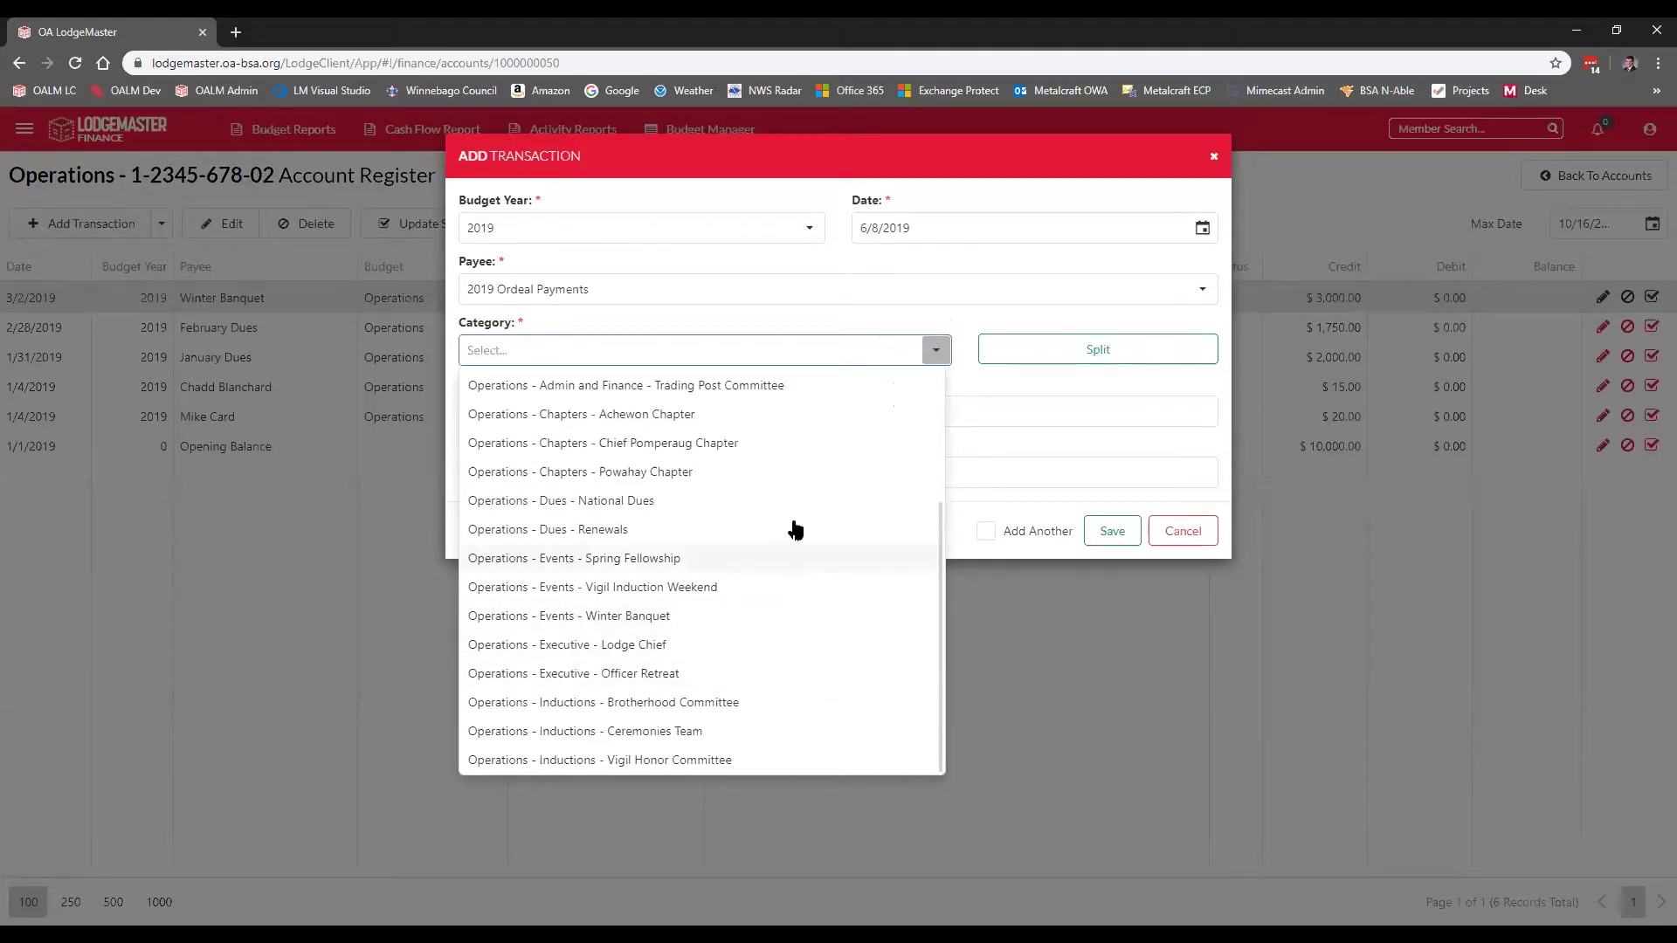
{"action": "scroll", "coordinate": [791, 526], "scroll_direction": "up", "scroll_amount": 2}
{"action": "left_click", "coordinate": [798, 463]}
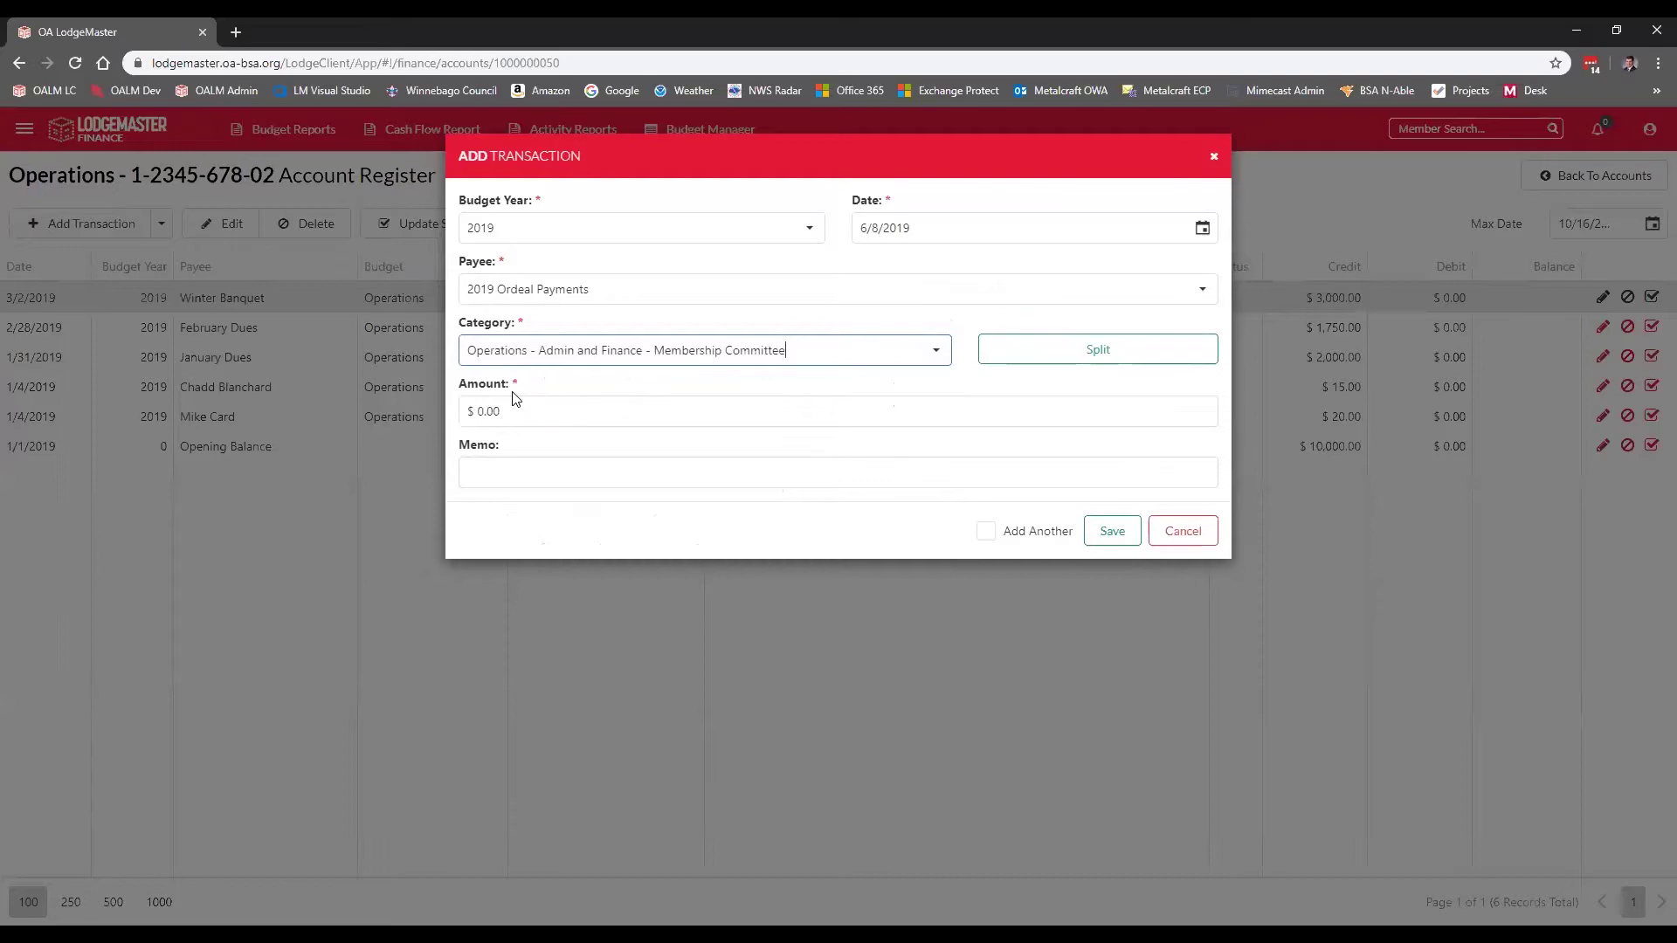
{"action": "left_click", "coordinate": [936, 350]}
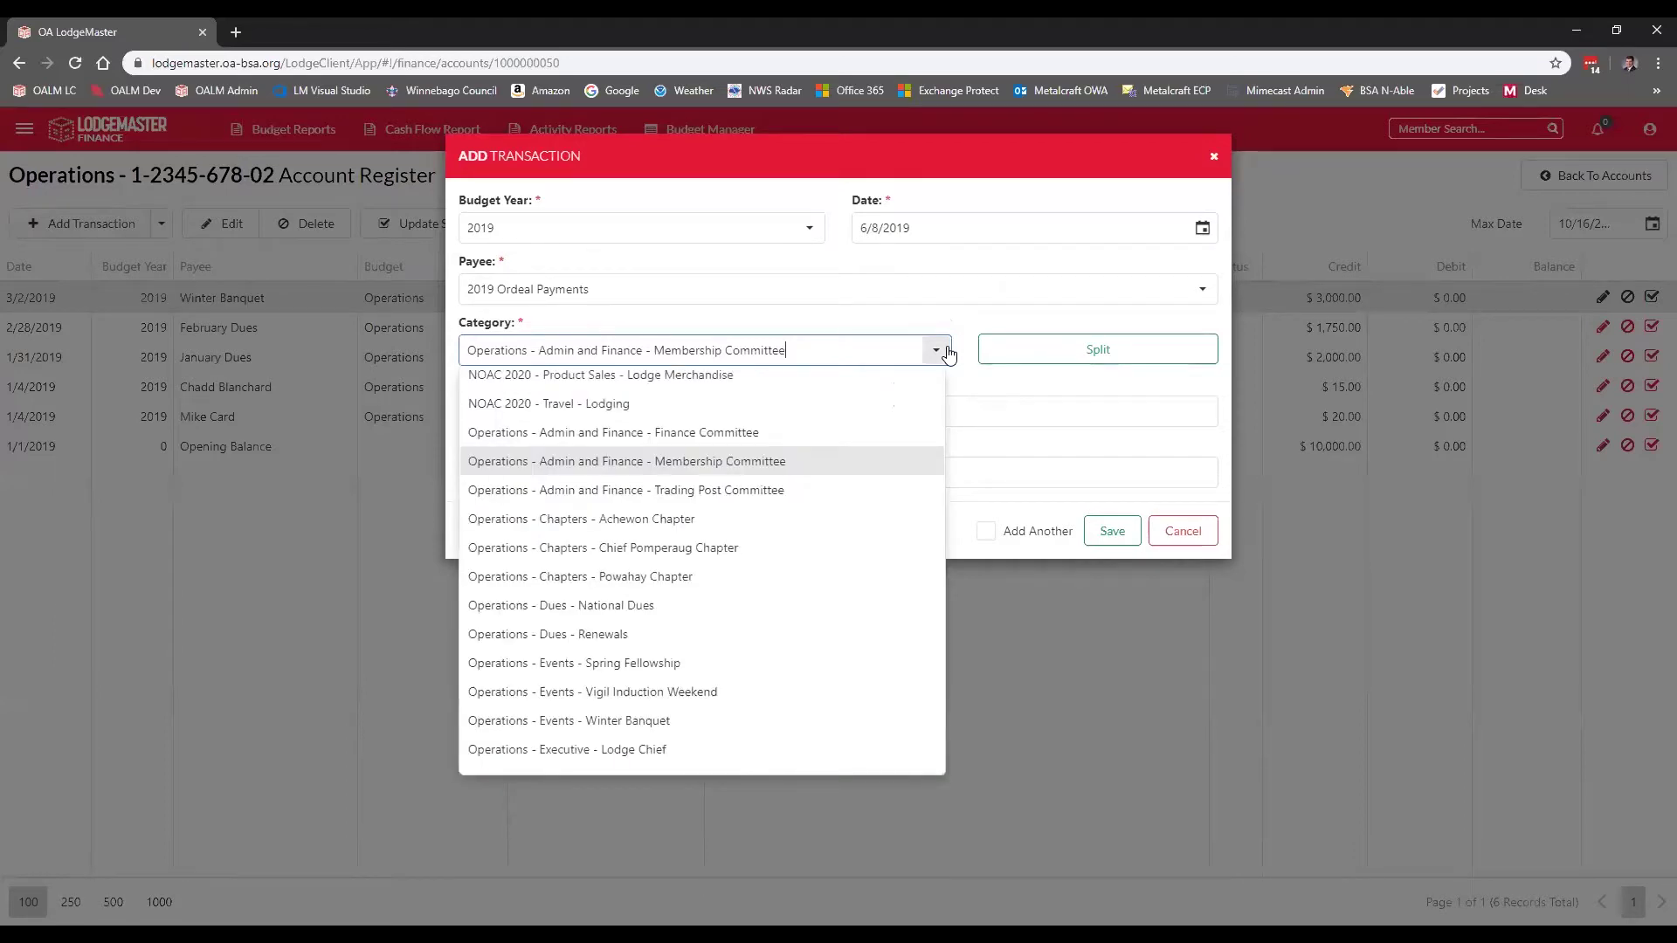
{"action": "left_click", "coordinate": [949, 353]}
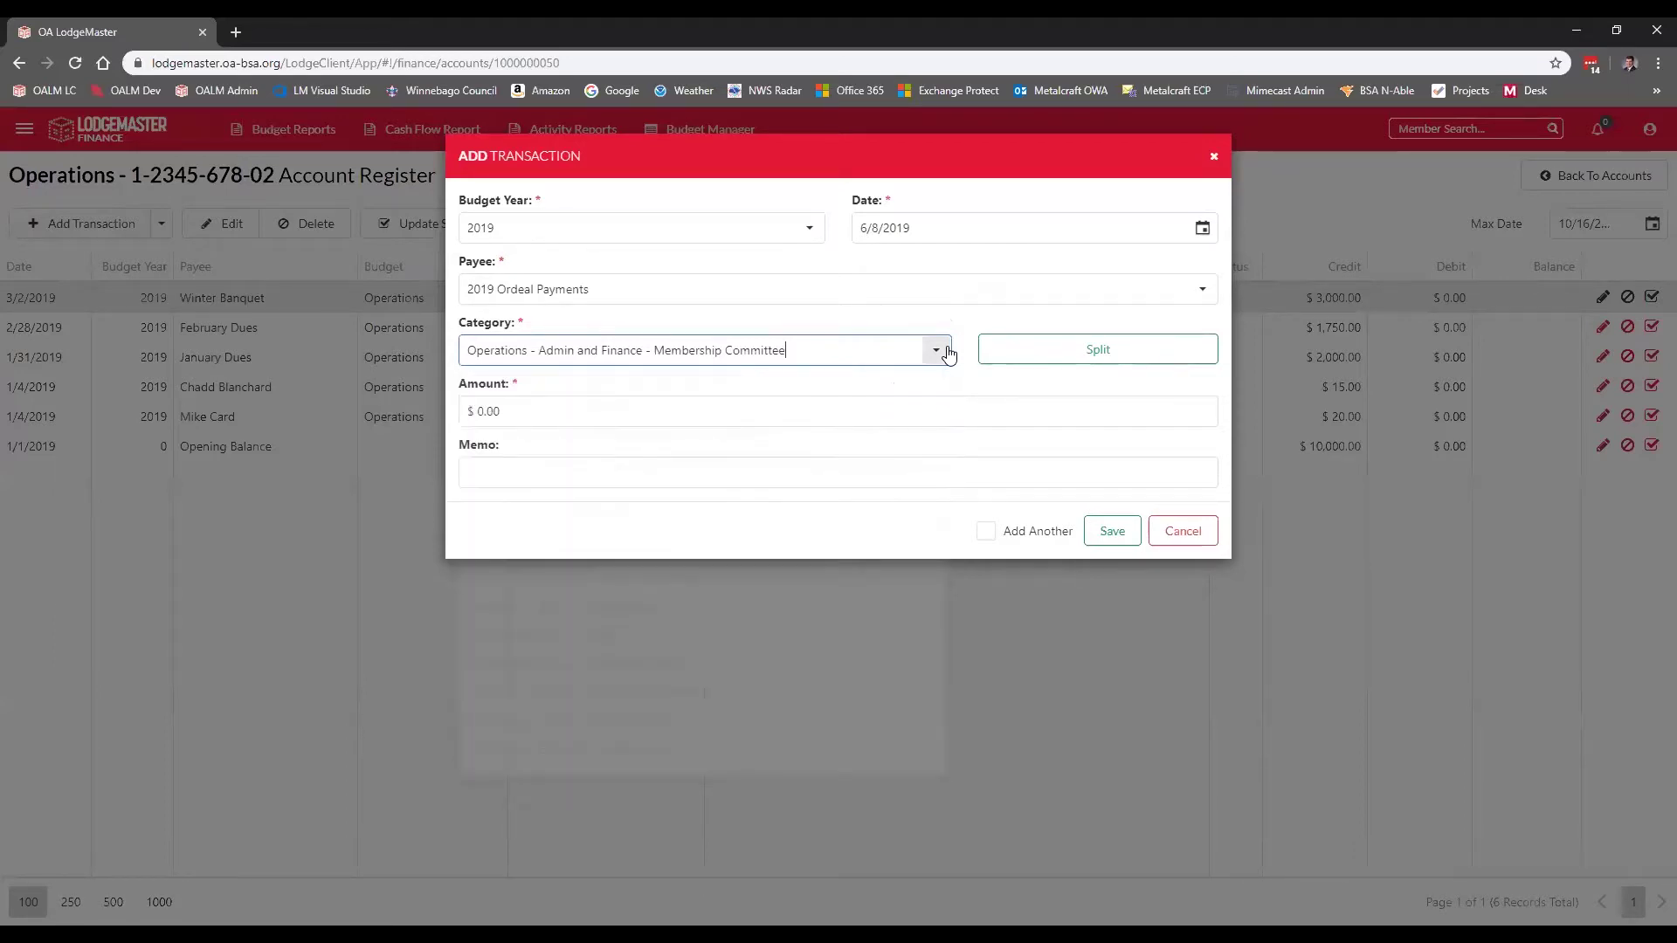
{"action": "left_click", "coordinate": [471, 418]}
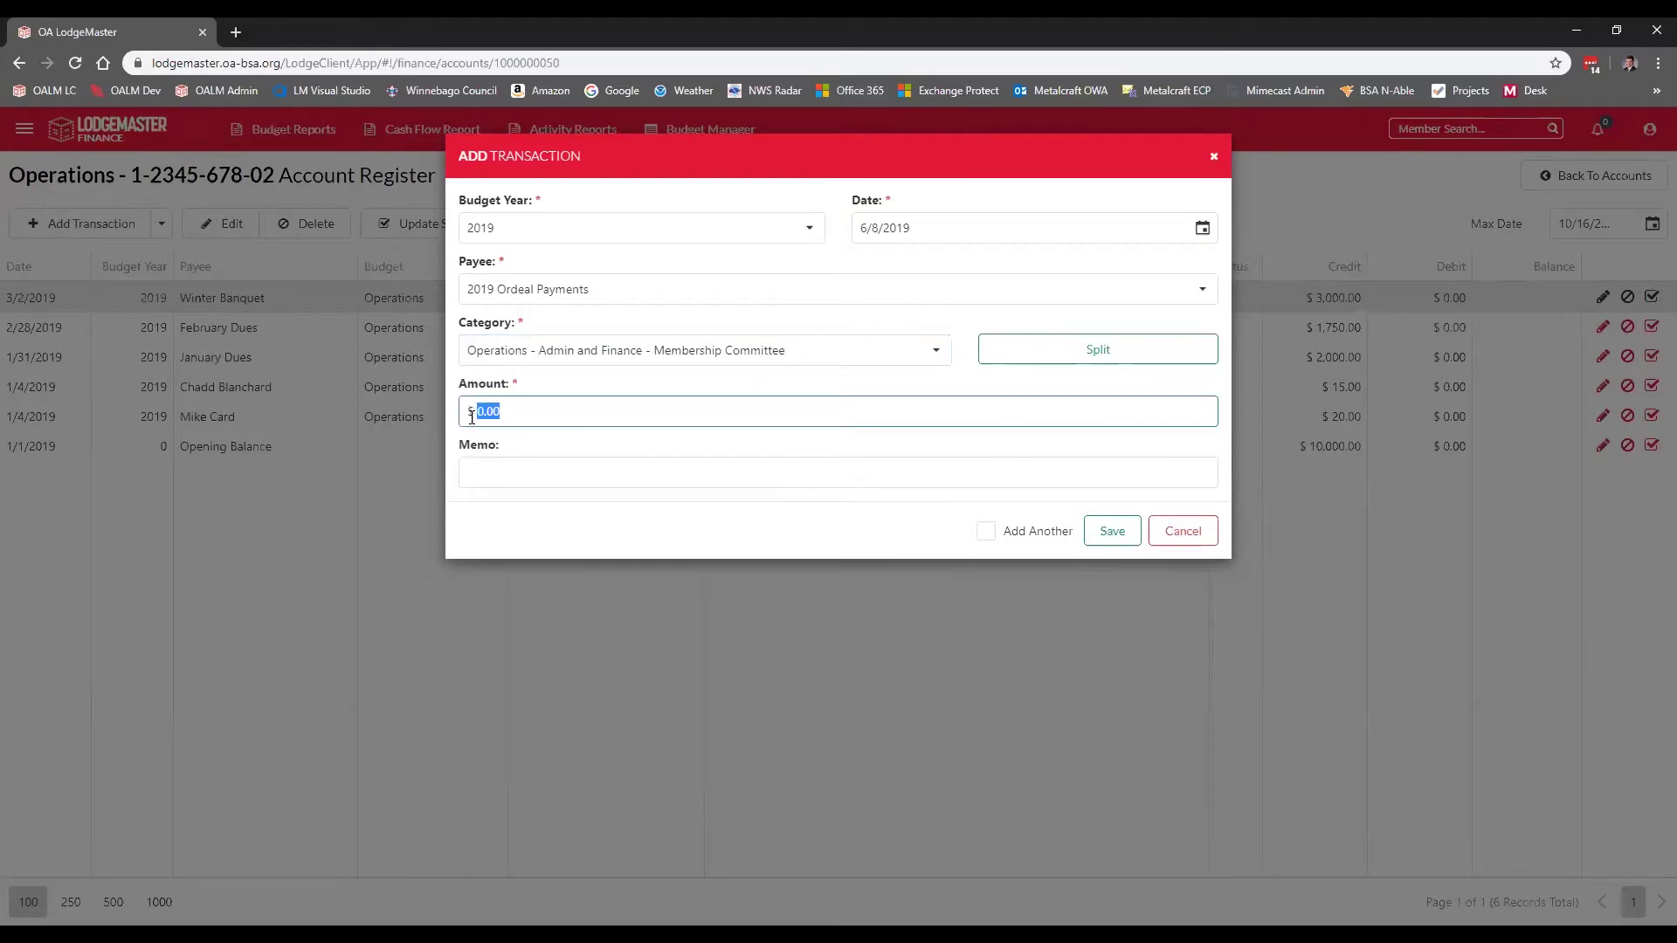
{"action": "type", "text": "700"}
{"action": "key", "text": "Tab"}
{"action": "left_click", "coordinate": [1112, 530]}
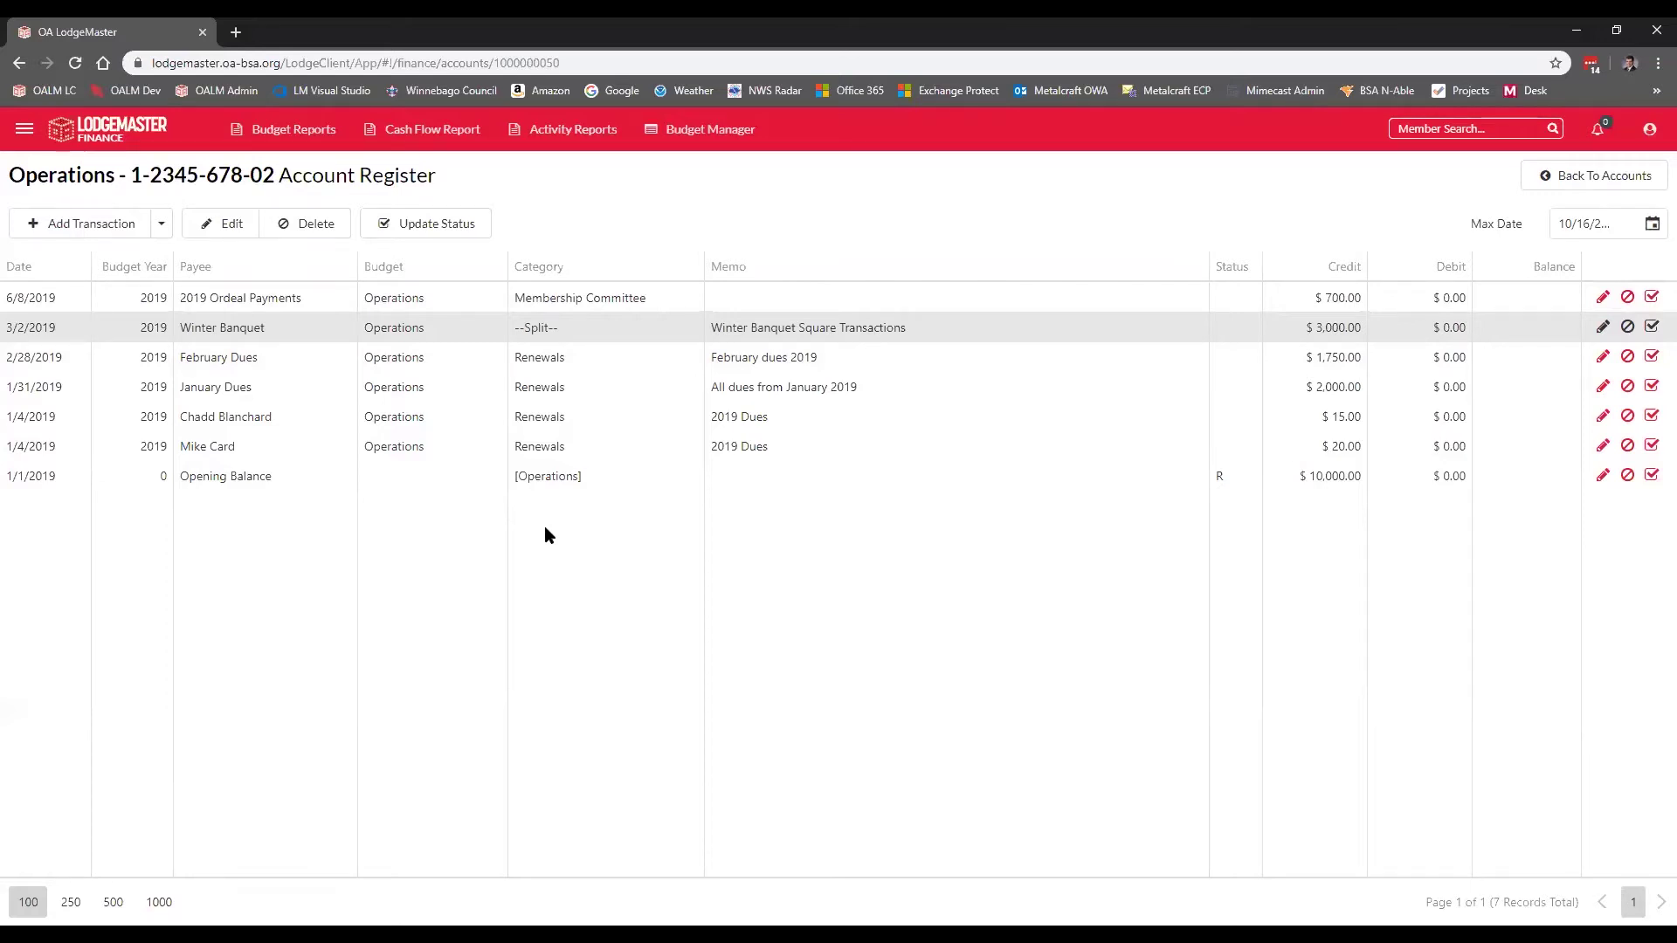
Start a new transaction dated March 31, 2019
{"action": "left_click", "coordinate": [98, 236]}
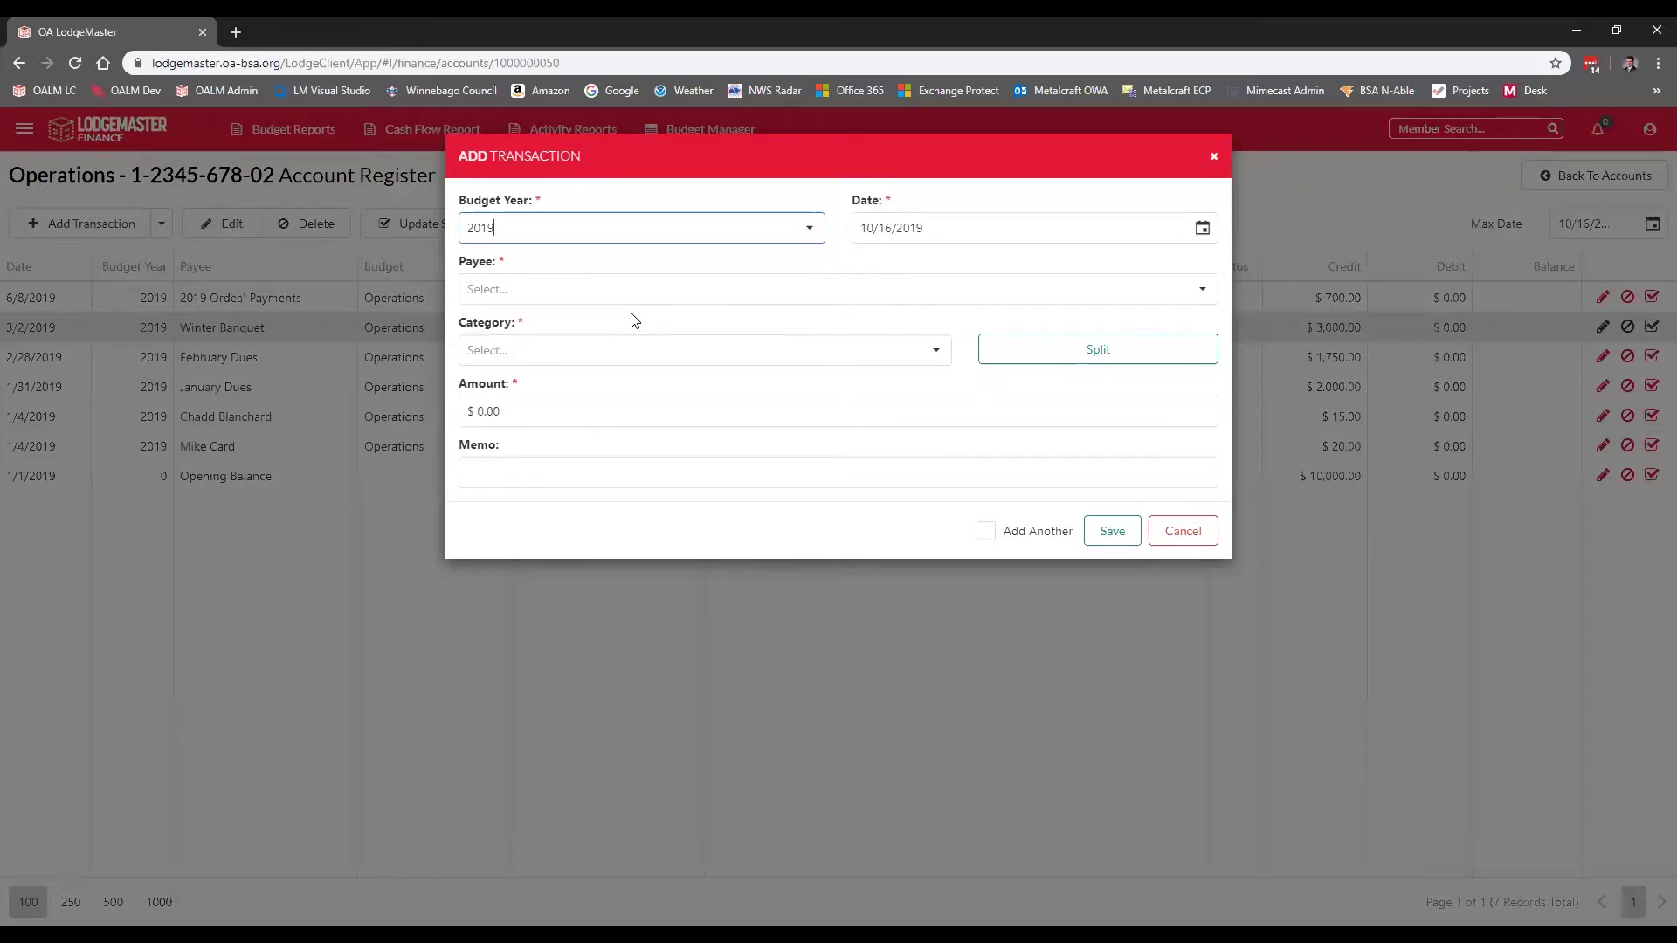
{"action": "left_click", "coordinate": [1202, 229]}
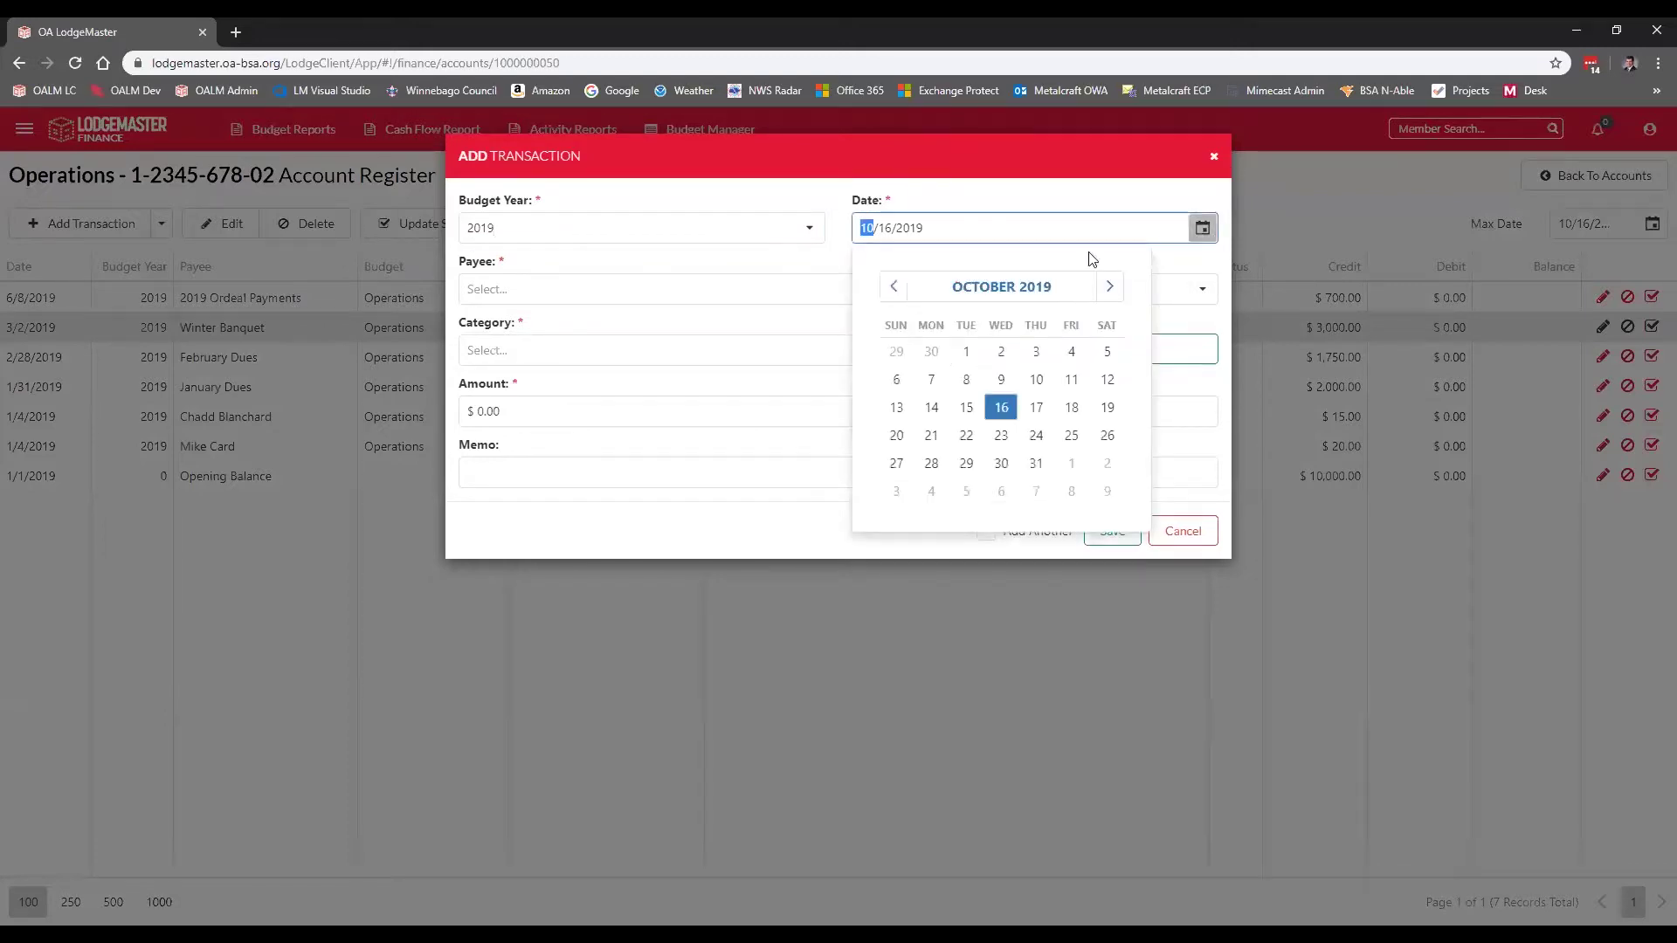
{"action": "left_click", "coordinate": [896, 289]}
{"action": "left_click", "coordinate": [896, 289]}
{"action": "left_click", "coordinate": [898, 291]}
{"action": "left_click", "coordinate": [903, 295]}
{"action": "left_click", "coordinate": [903, 296]}
{"action": "left_click", "coordinate": [902, 295]}
{"action": "left_click", "coordinate": [901, 295]}
{"action": "left_click", "coordinate": [901, 295]}
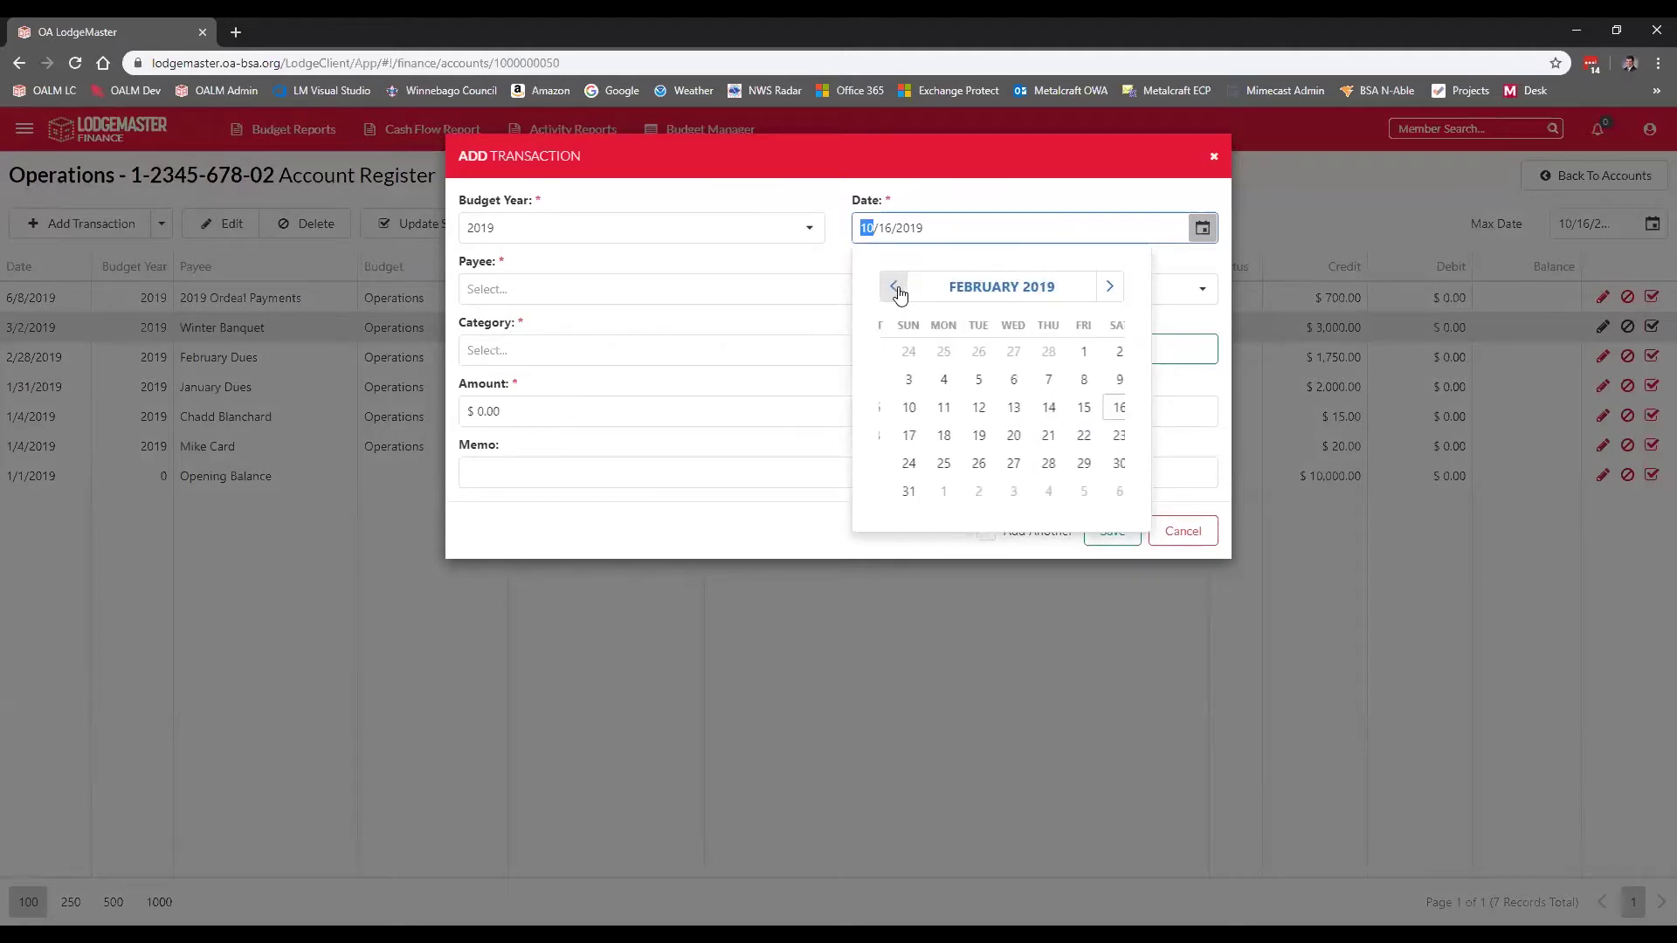
{"action": "left_click", "coordinate": [1105, 292]}
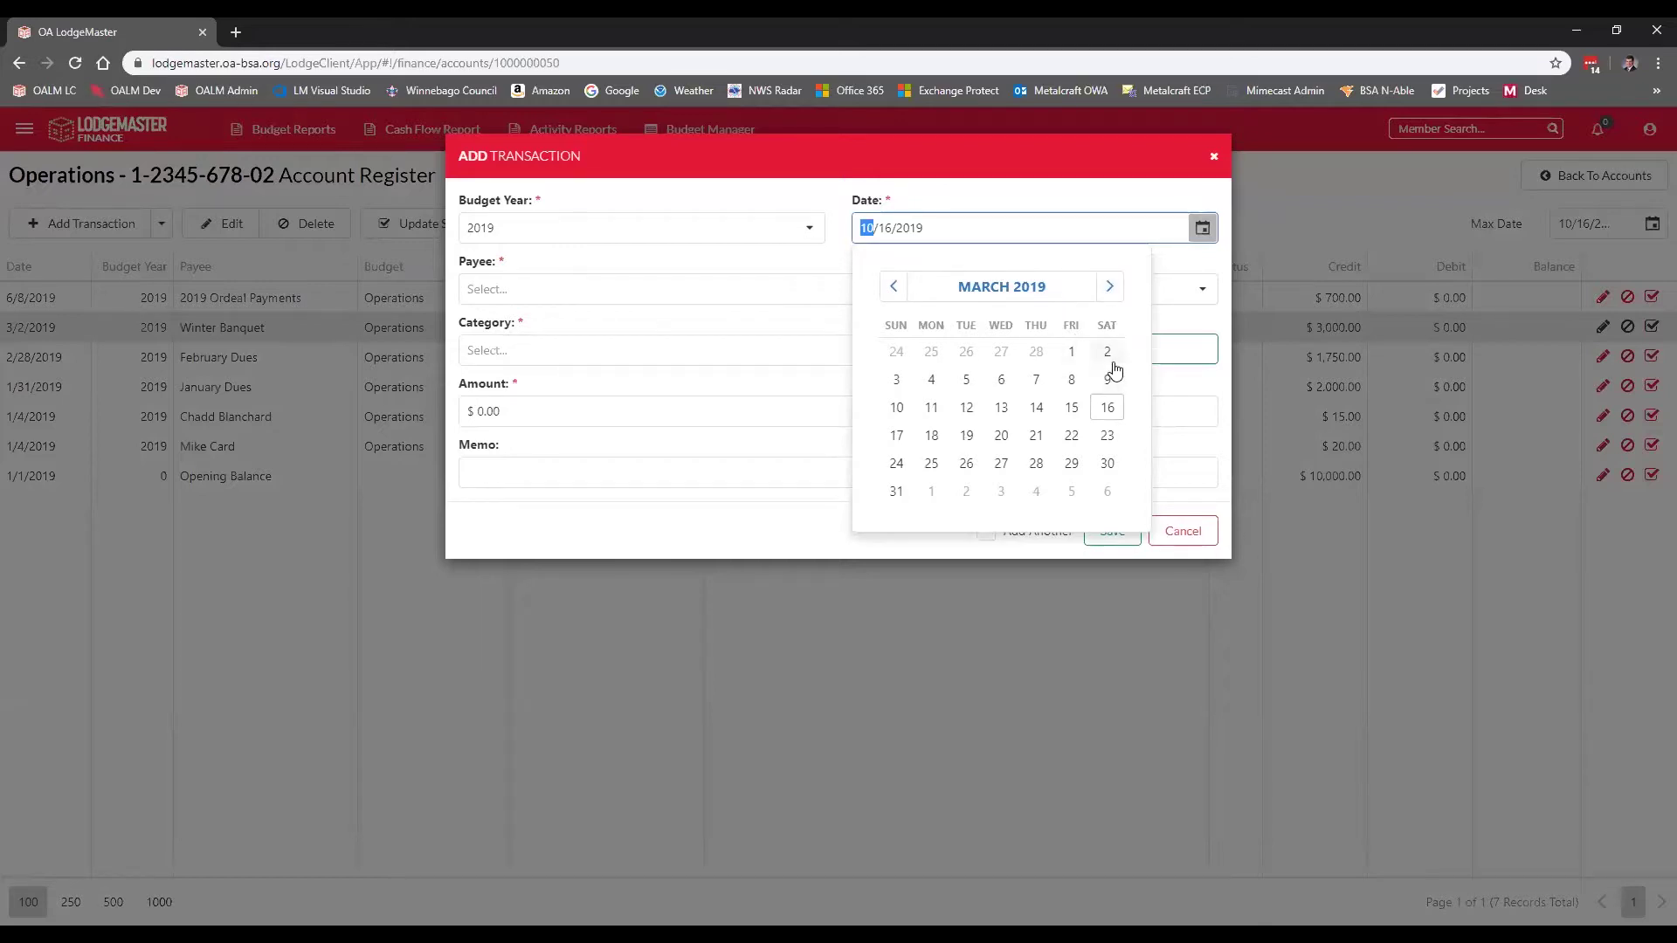
{"action": "left_click", "coordinate": [896, 491]}
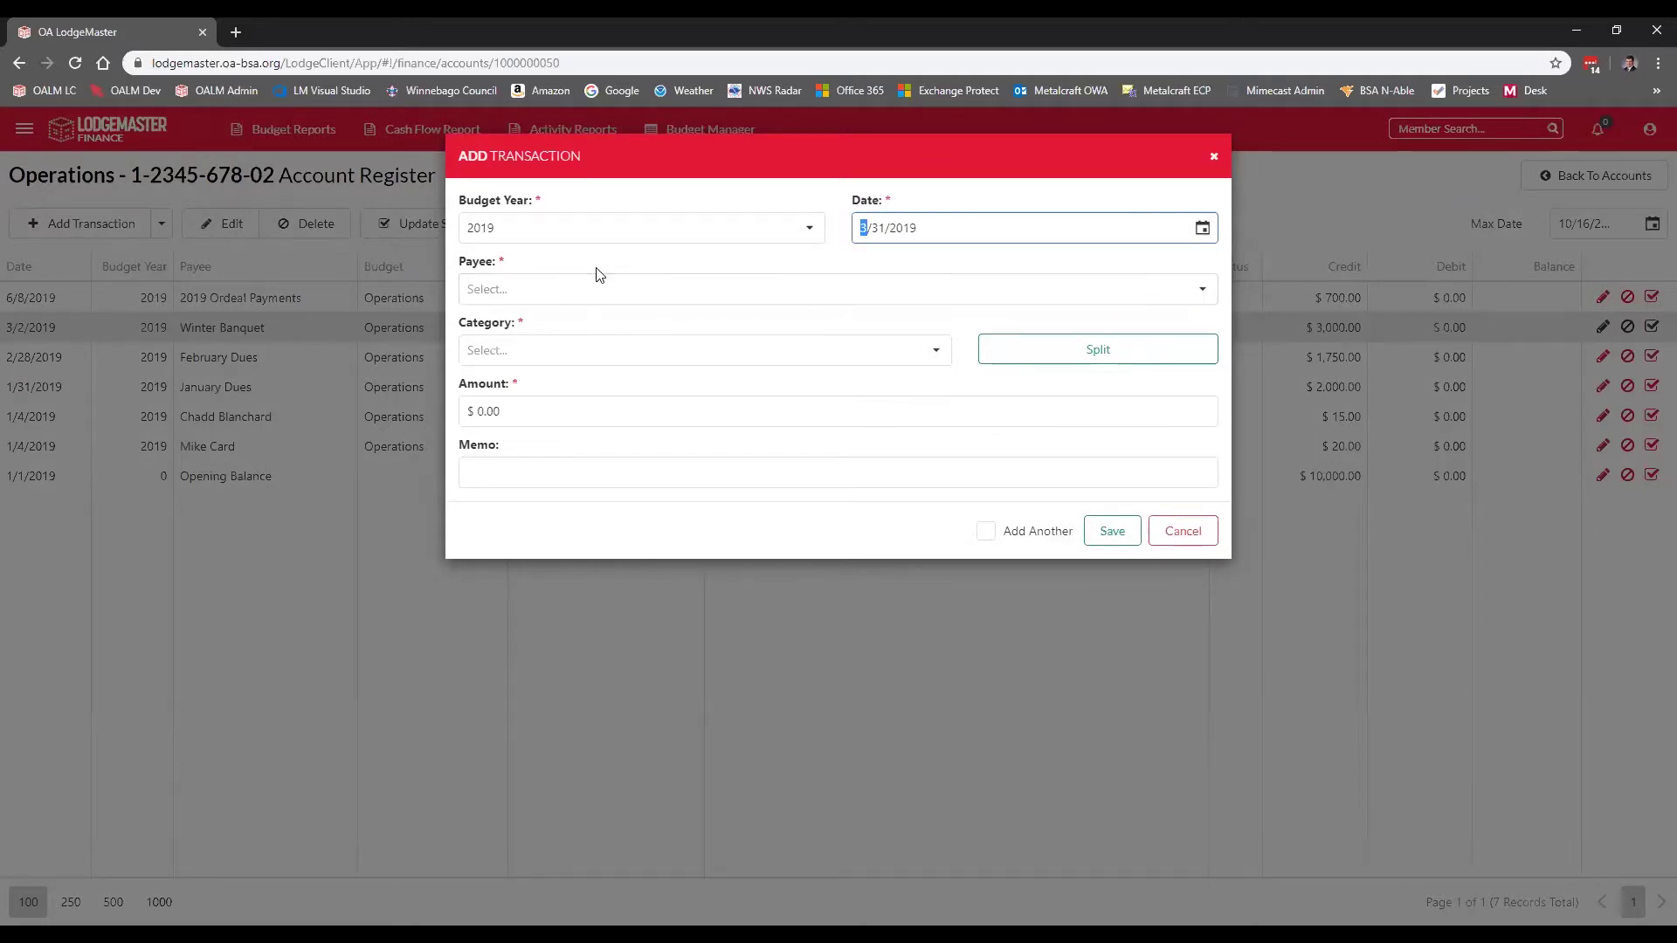
Enter Hy-Vee, Events - Winter Banquet, -1000, memo 'Food for winter banquet', with Add Another on
{"action": "left_click", "coordinate": [812, 292]}
{"action": "type", "text": "Hy-Vee"}
{"action": "key", "text": "Tab"}
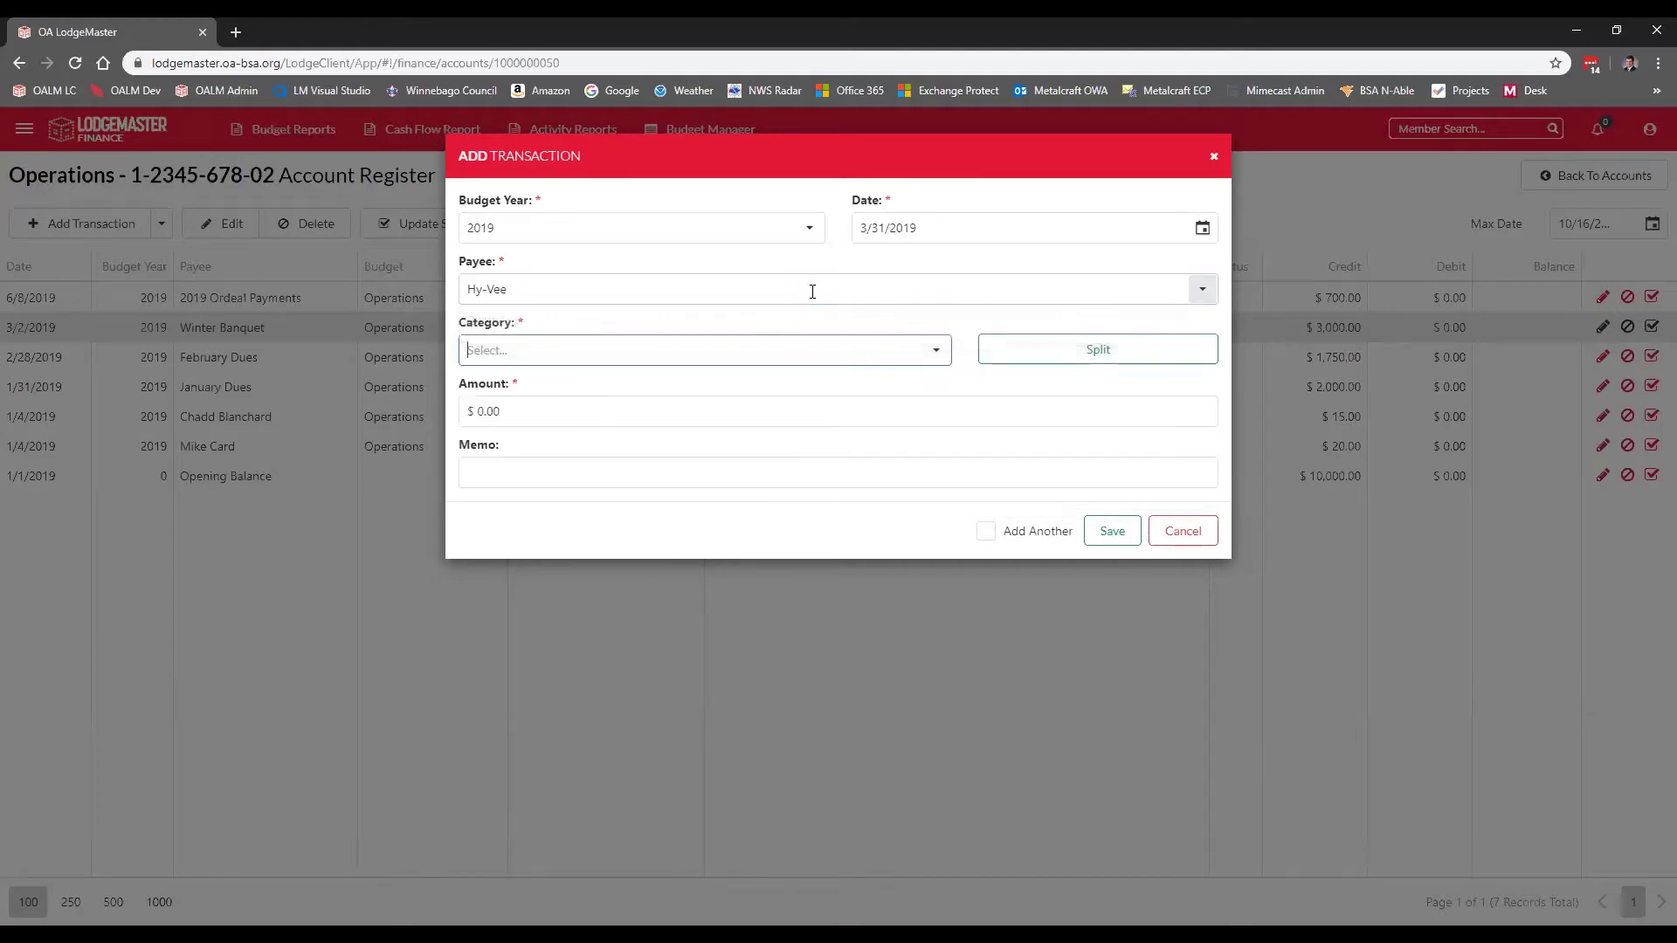
{"action": "left_click", "coordinate": [938, 352]}
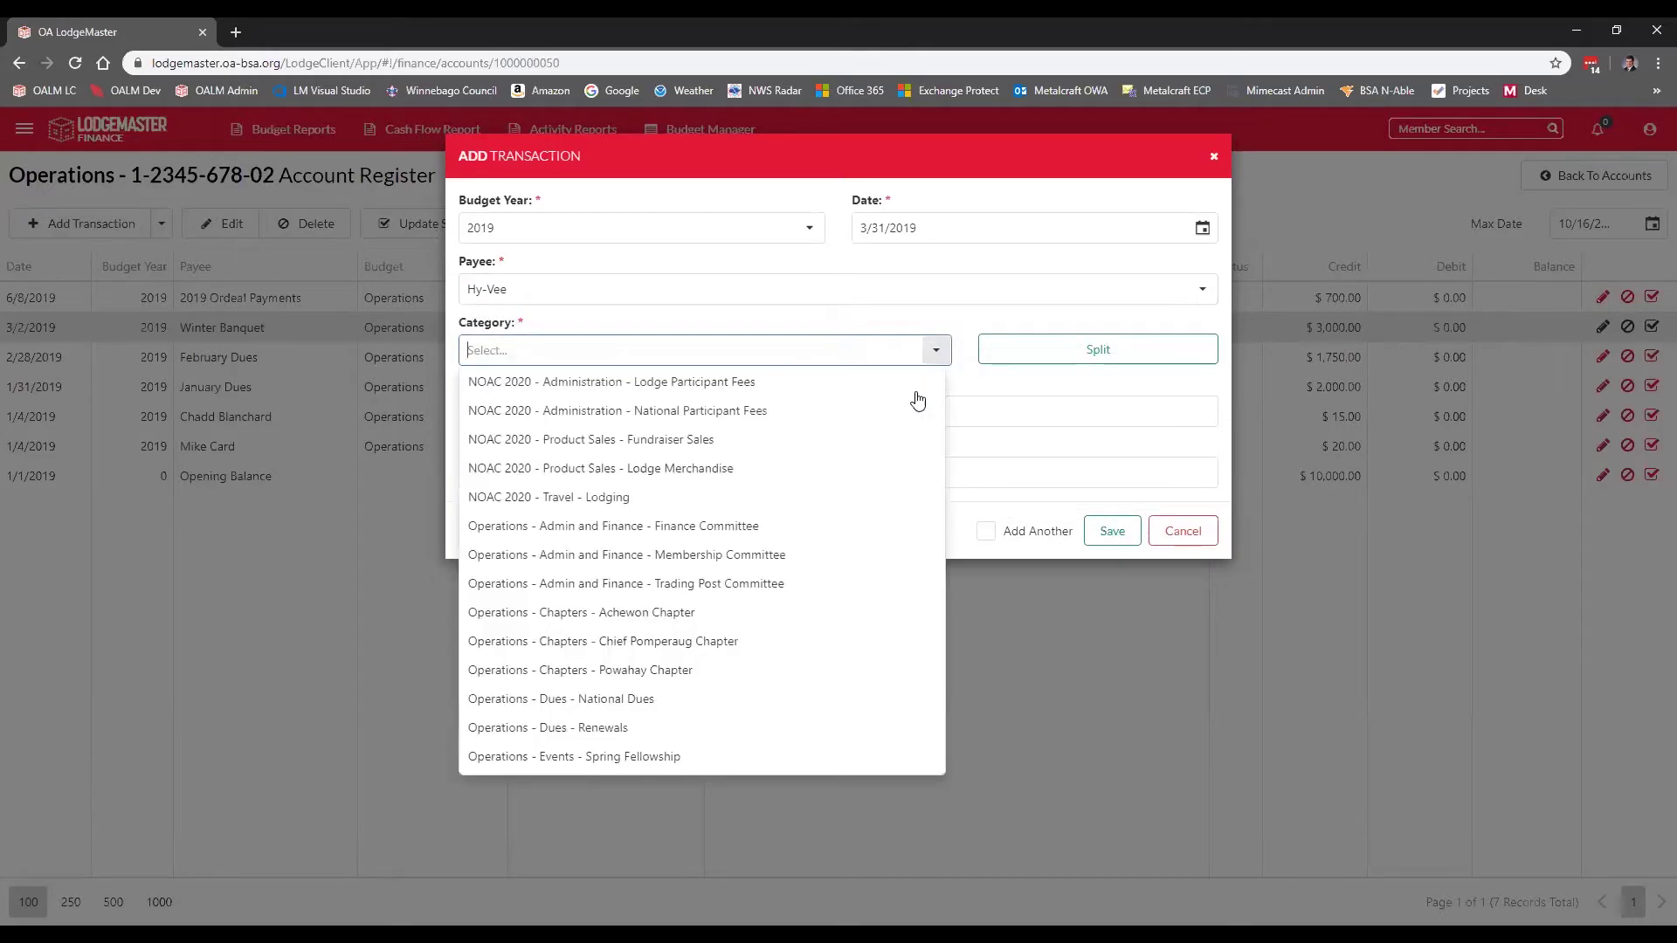
{"action": "scroll", "coordinate": [759, 648], "scroll_direction": "down", "scroll_amount": 1}
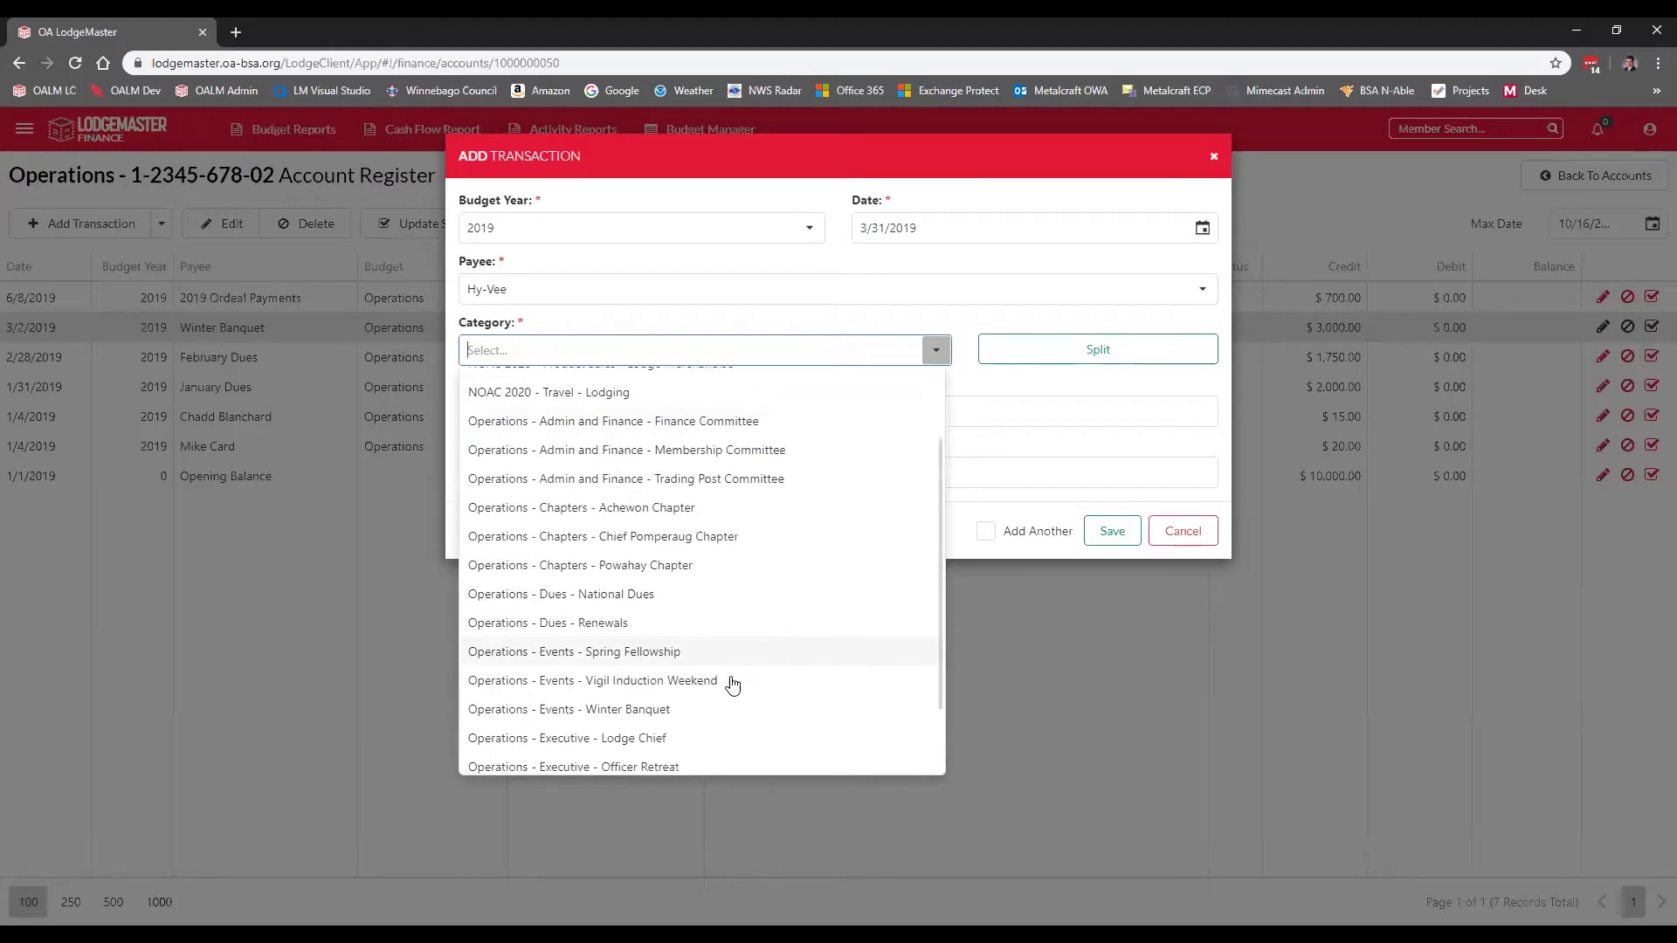
{"action": "left_click", "coordinate": [709, 709]}
{"action": "left_click", "coordinate": [550, 411]}
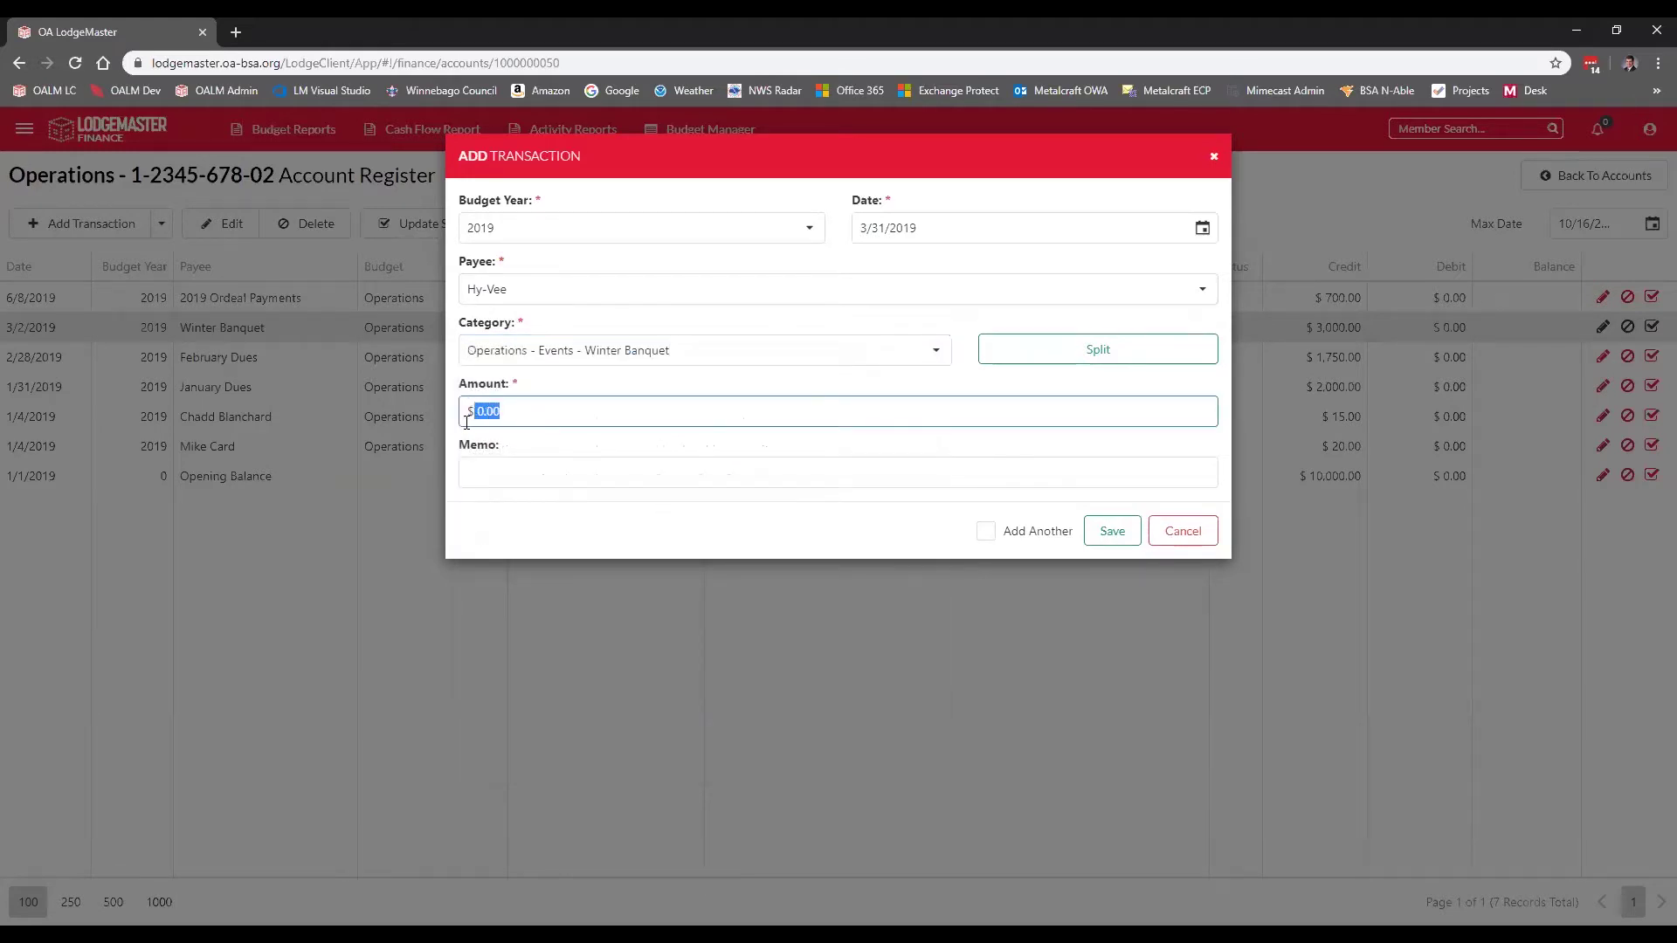
{"action": "type", "text": "-"}
{"action": "type", "text": "1000"}
{"action": "left_click", "coordinate": [508, 462]}
{"action": "type", "text": "Food"}
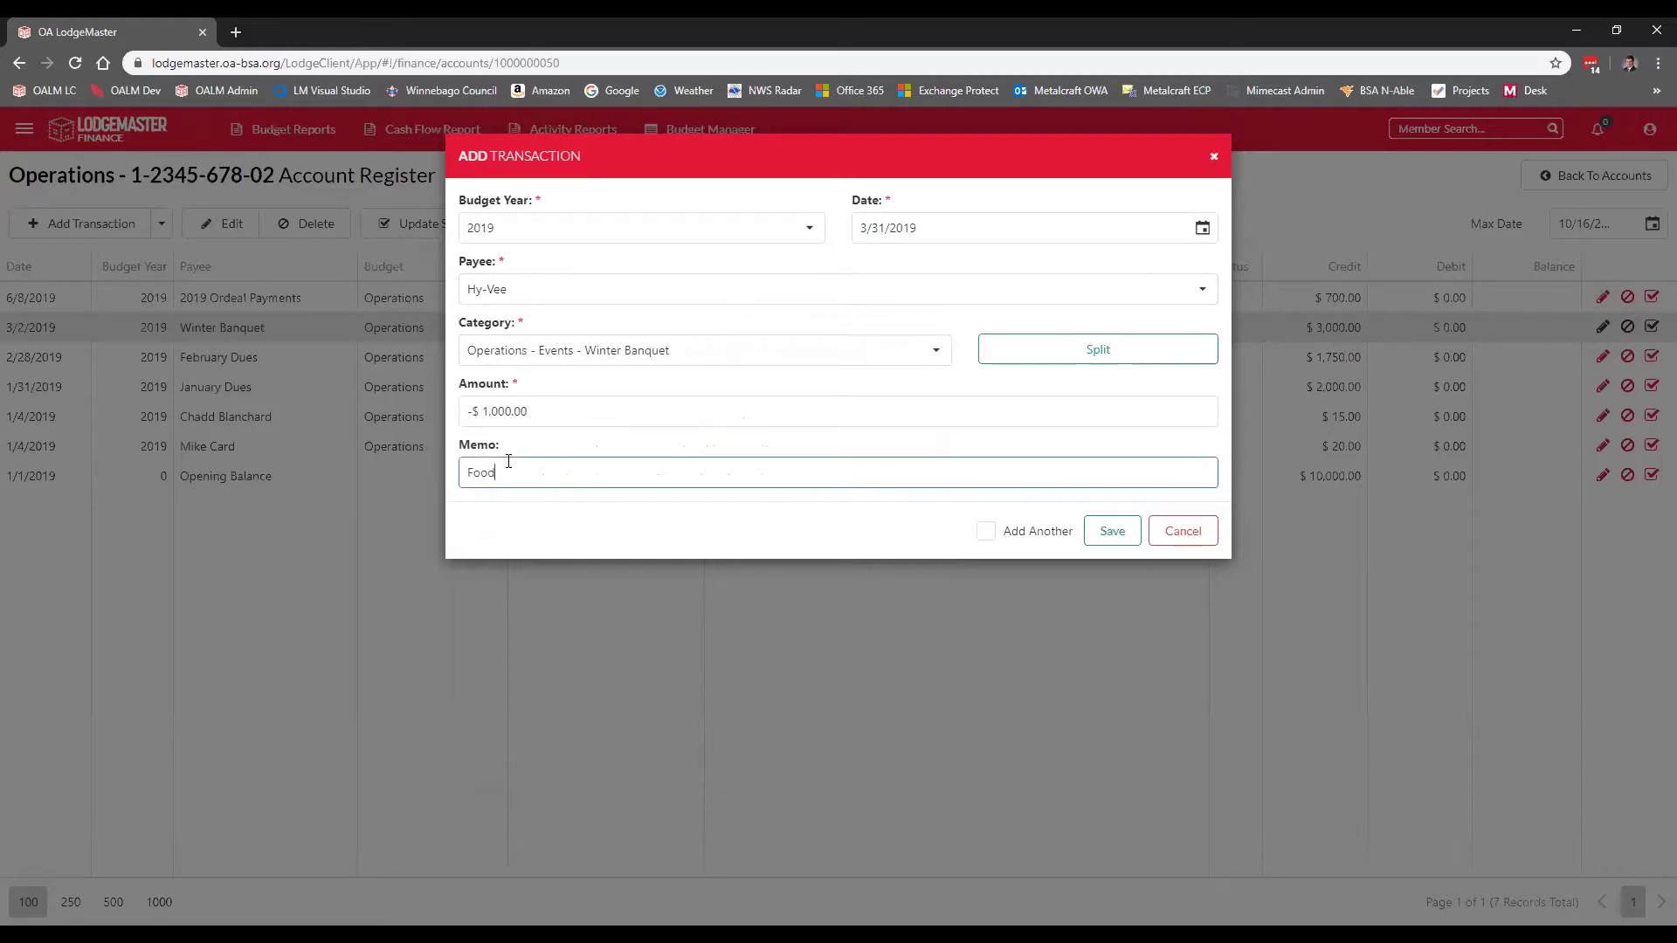
{"action": "type", "text": " for winter banu"}
{"action": "type", "text": "que"}
{"action": "type", "text": "t"}
{"action": "left_click", "coordinate": [1022, 533]}
Save the Hy-Vee expense, then enter payee BSA National under Events - Winter Banquet
{"action": "left_click", "coordinate": [1107, 531]}
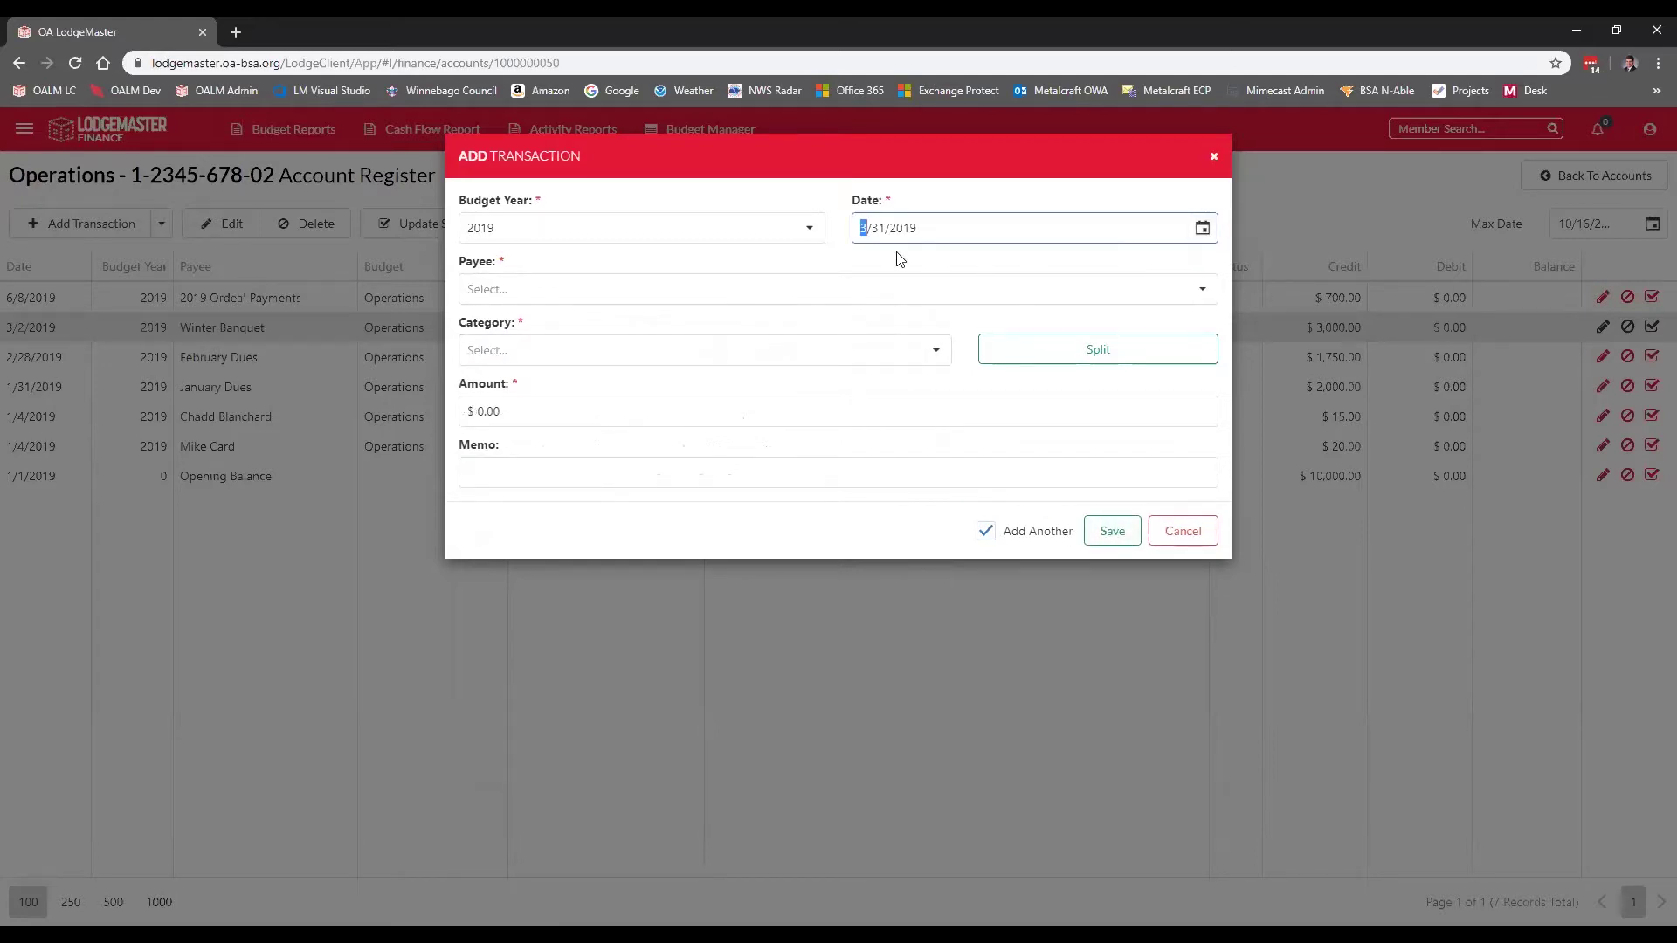
{"action": "left_click", "coordinate": [742, 281]}
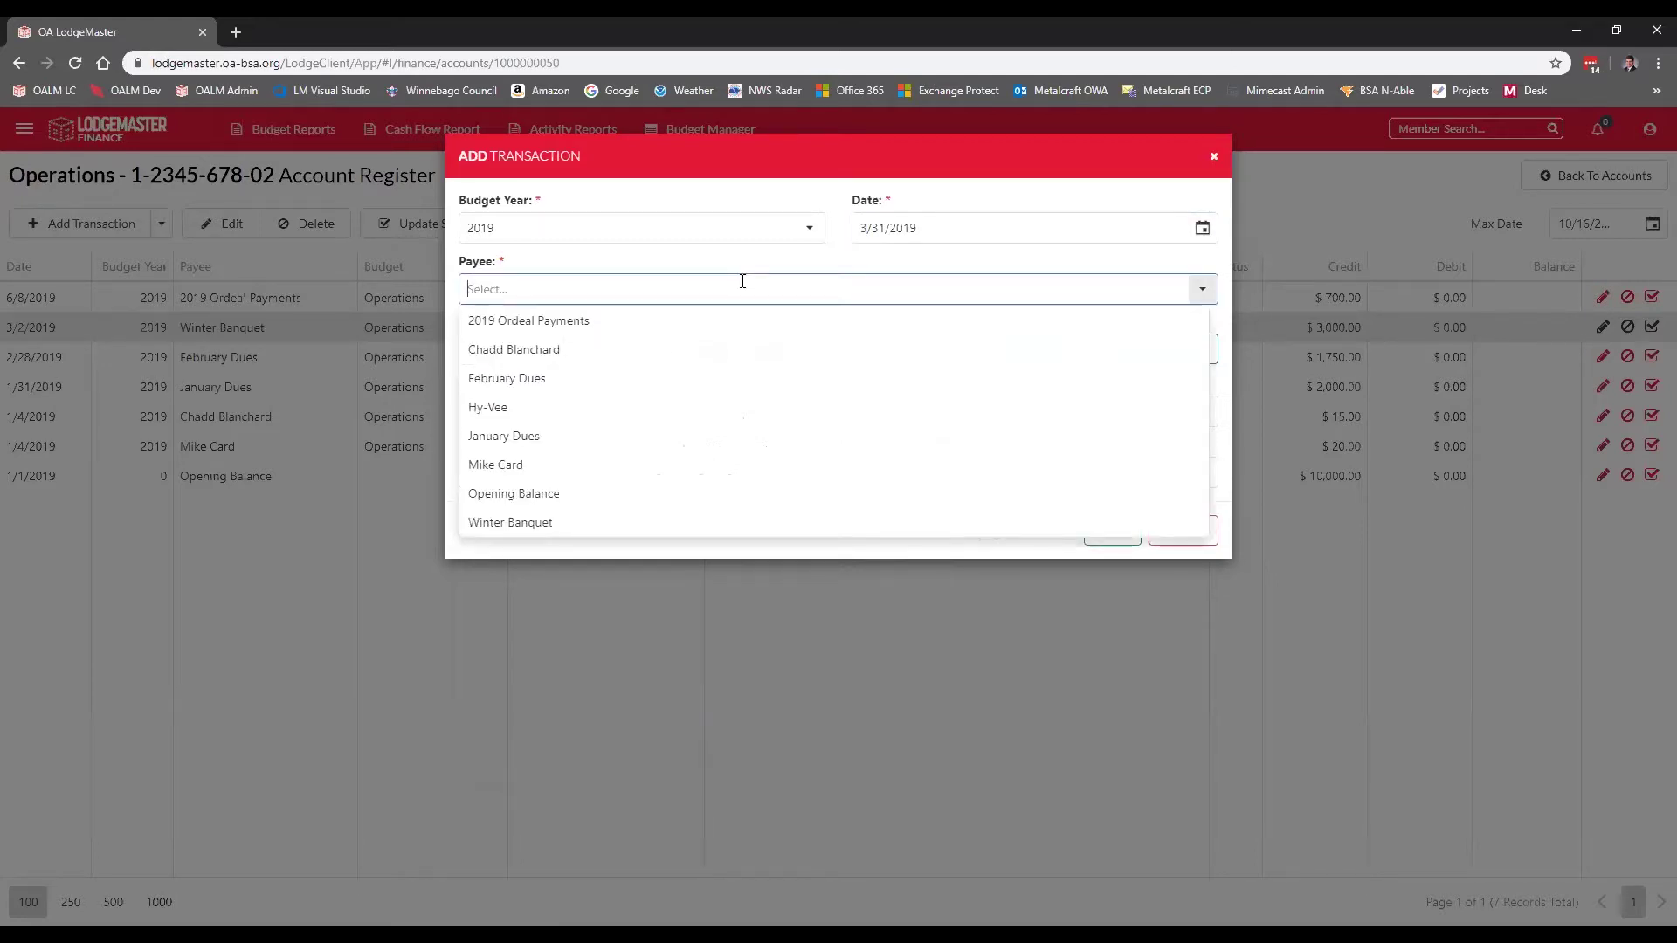
{"action": "type", "text": "BSA National"}
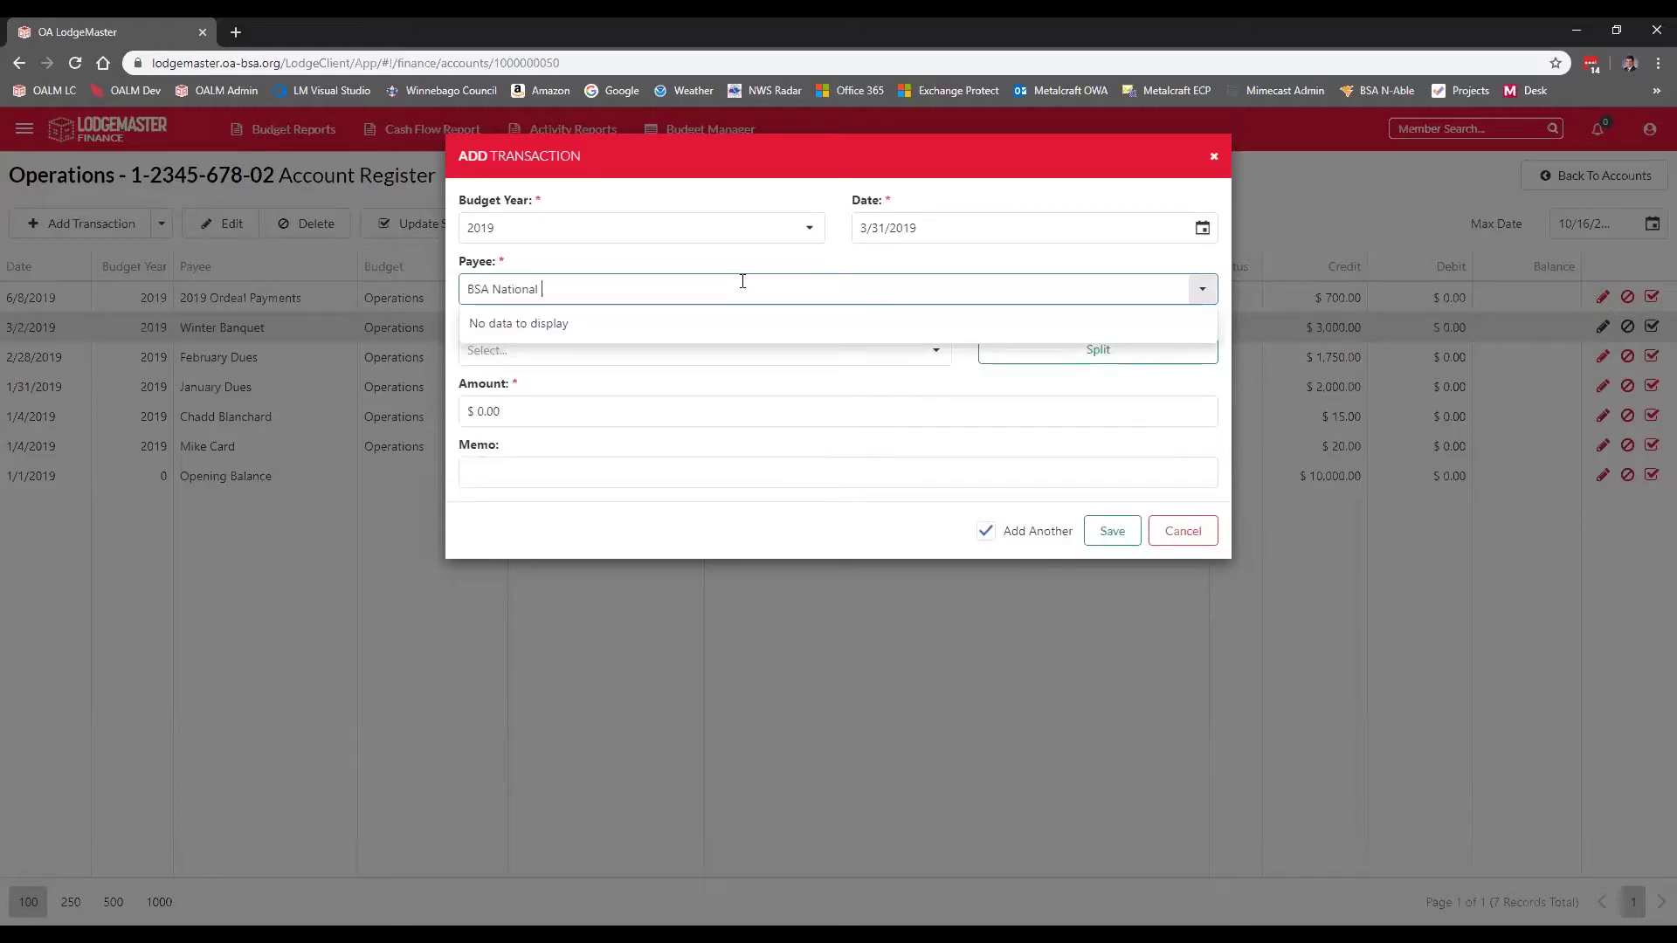
{"action": "key", "text": "Tab"}
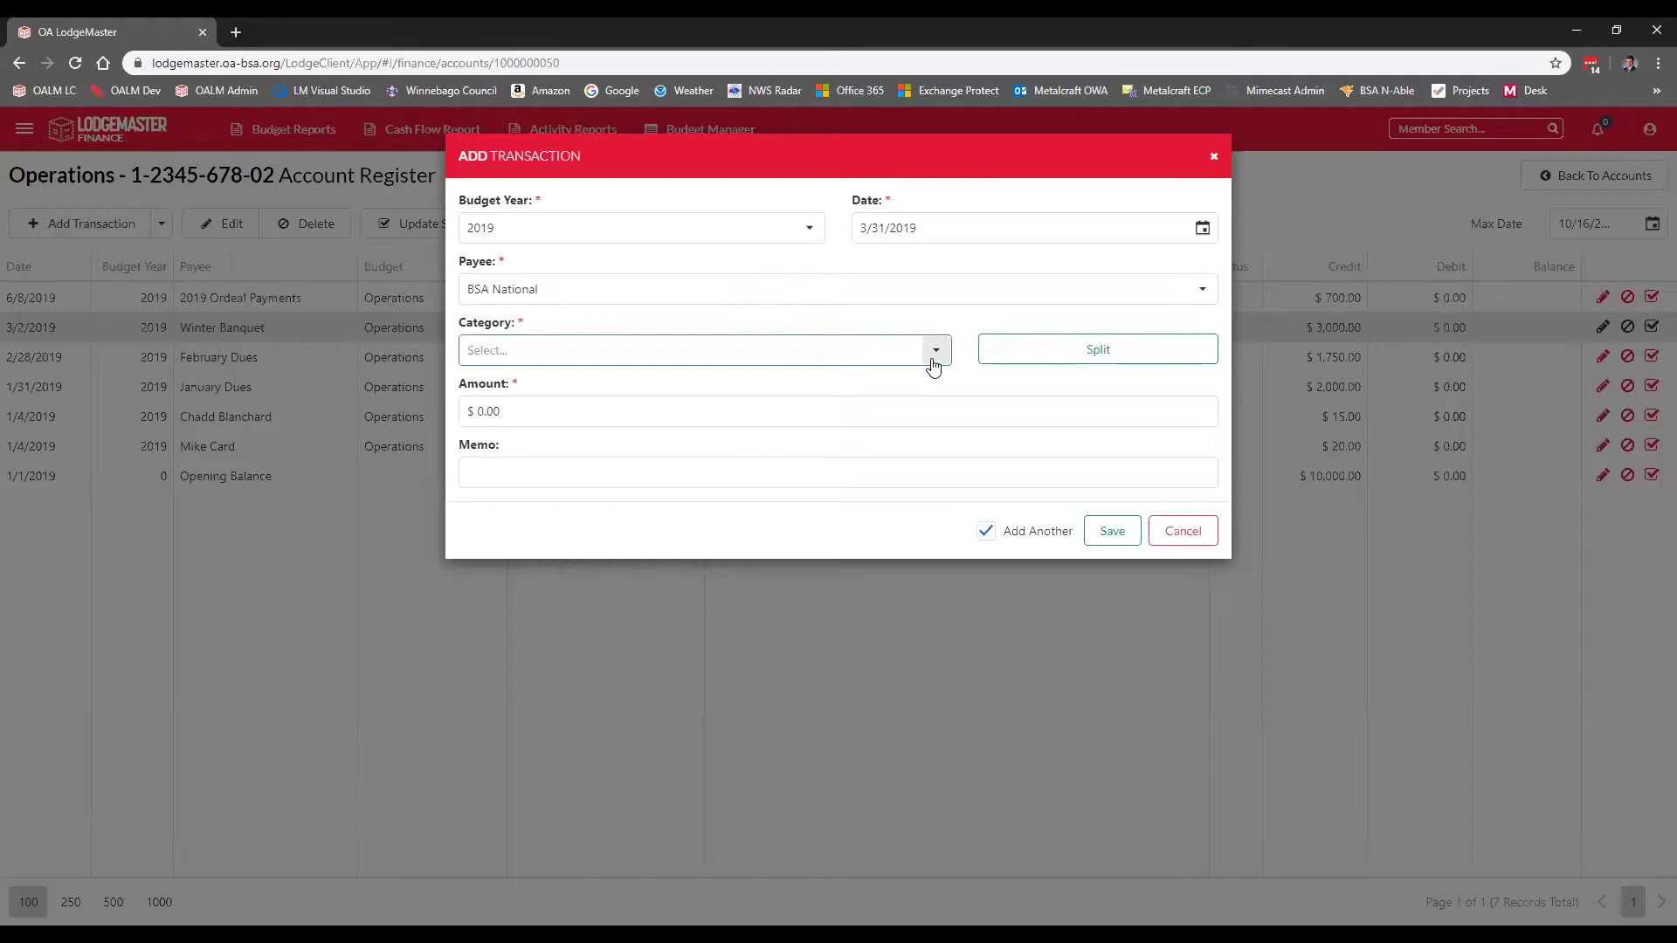
{"action": "left_click", "coordinate": [938, 350]}
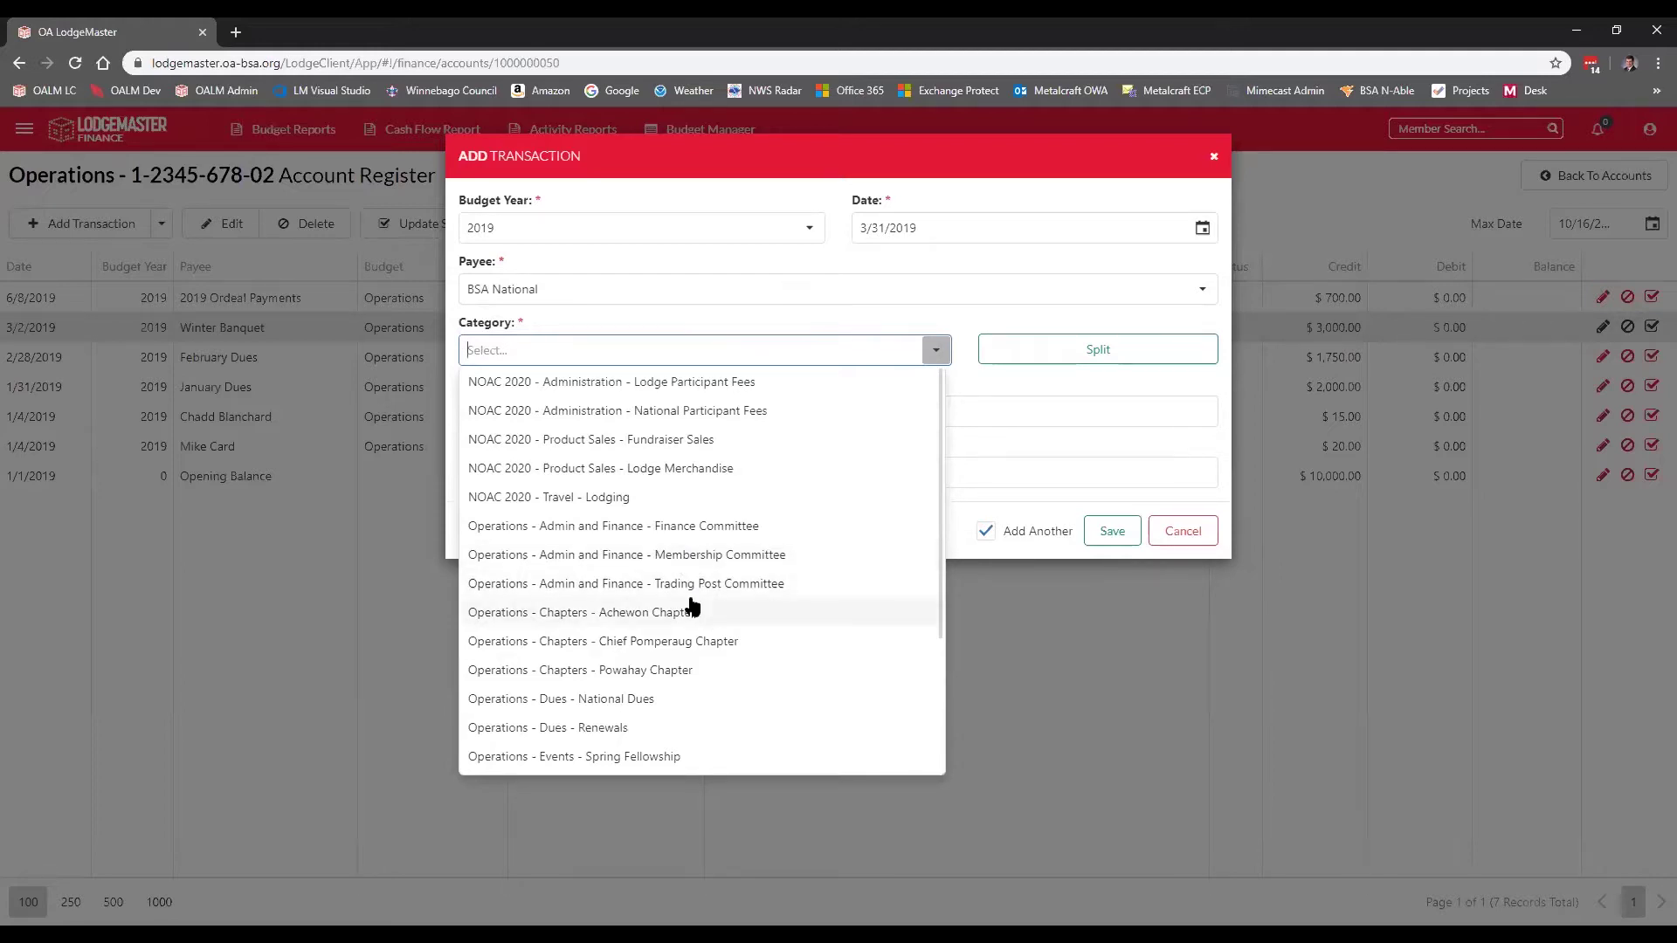
{"action": "scroll", "coordinate": [730, 626], "scroll_direction": "down", "scroll_amount": 1}
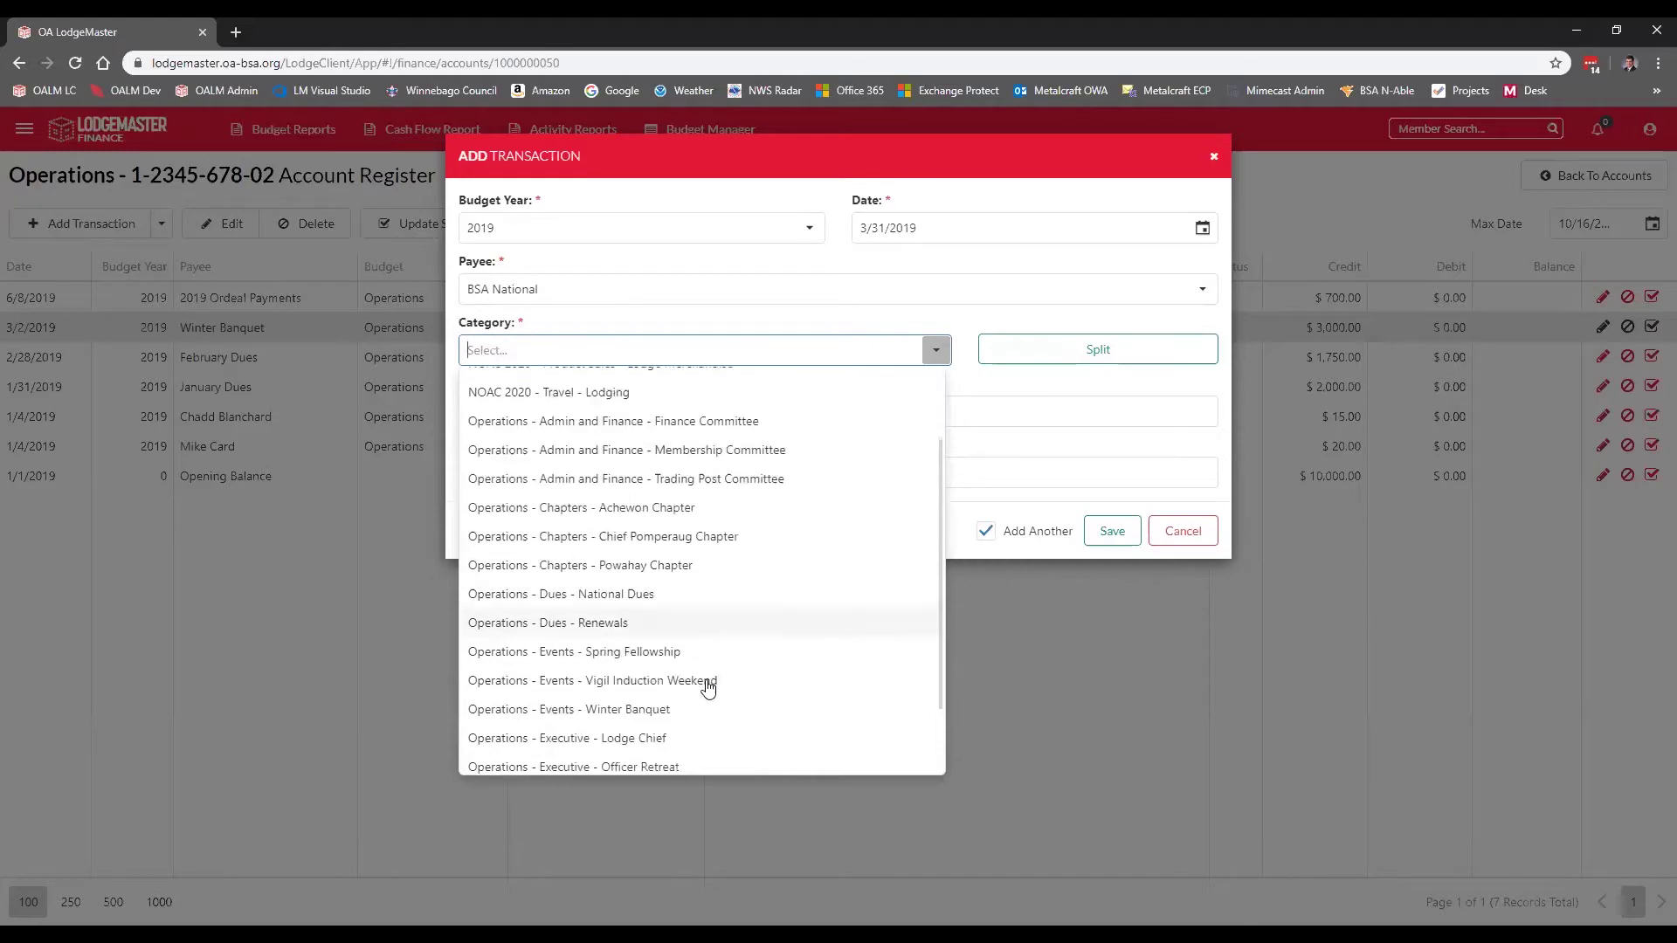
{"action": "left_click", "coordinate": [686, 707]}
Enter -75 with memo 'Award certs.', turn off Add Another, and save
{"action": "left_click", "coordinate": [527, 410]}
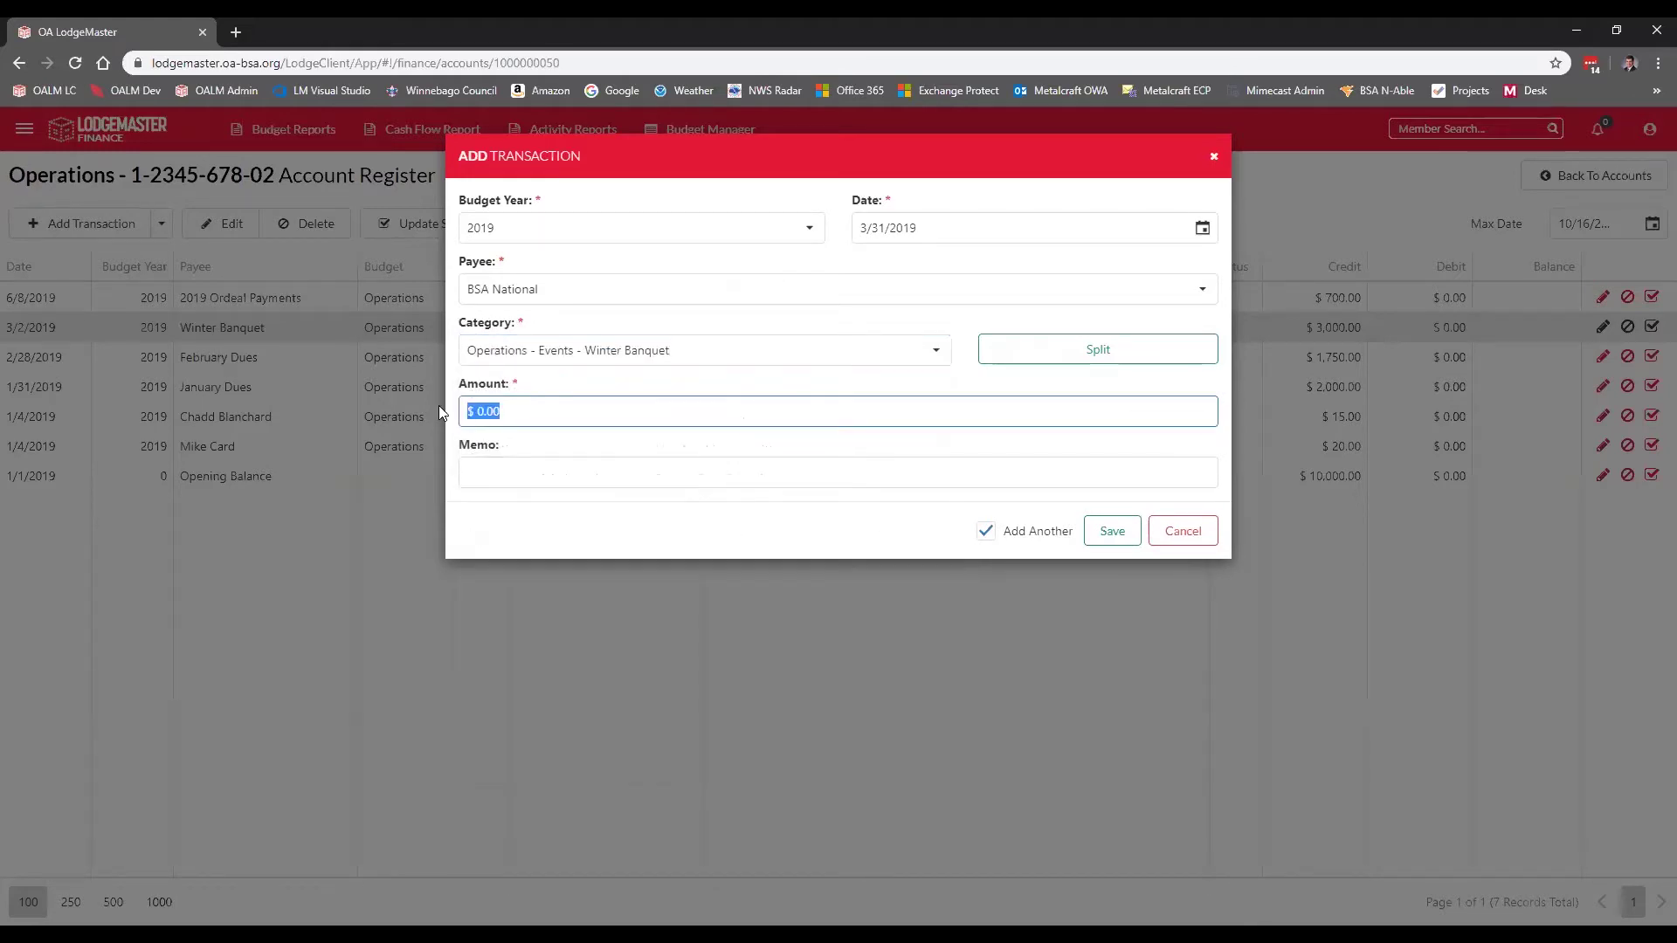
{"action": "type", "text": "-5"}
{"action": "type", "text": "75"}
{"action": "left_click", "coordinate": [535, 474]}
{"action": "type", "text": "Award certs."}
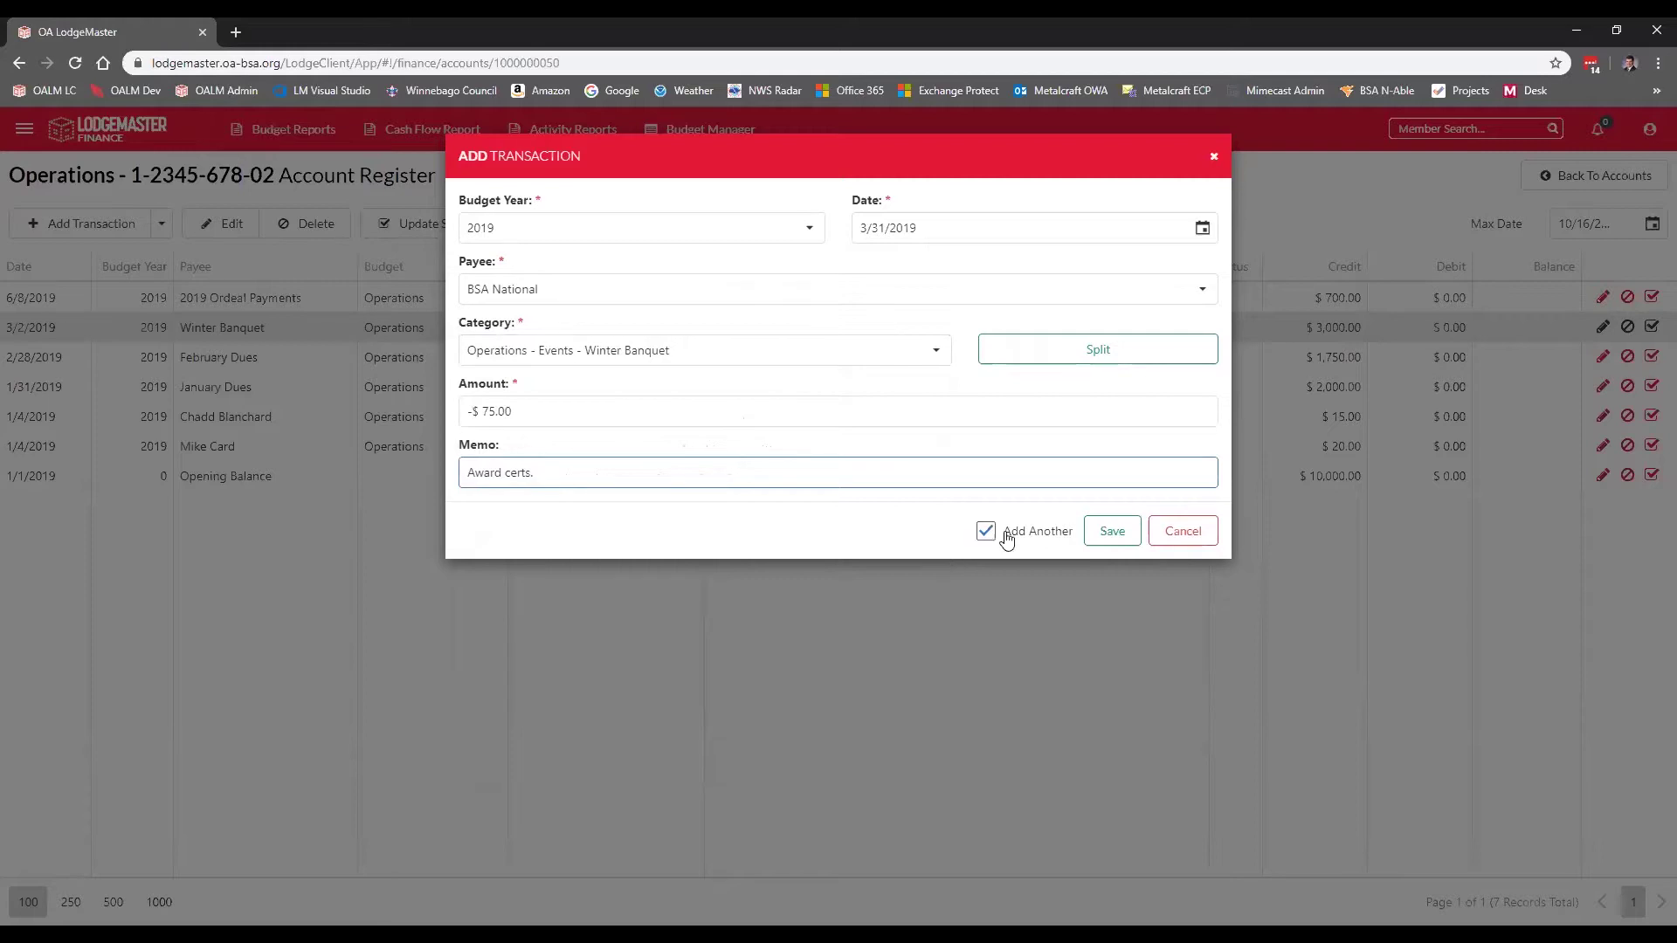
{"action": "left_click", "coordinate": [1005, 533]}
{"action": "left_click", "coordinate": [1114, 534]}
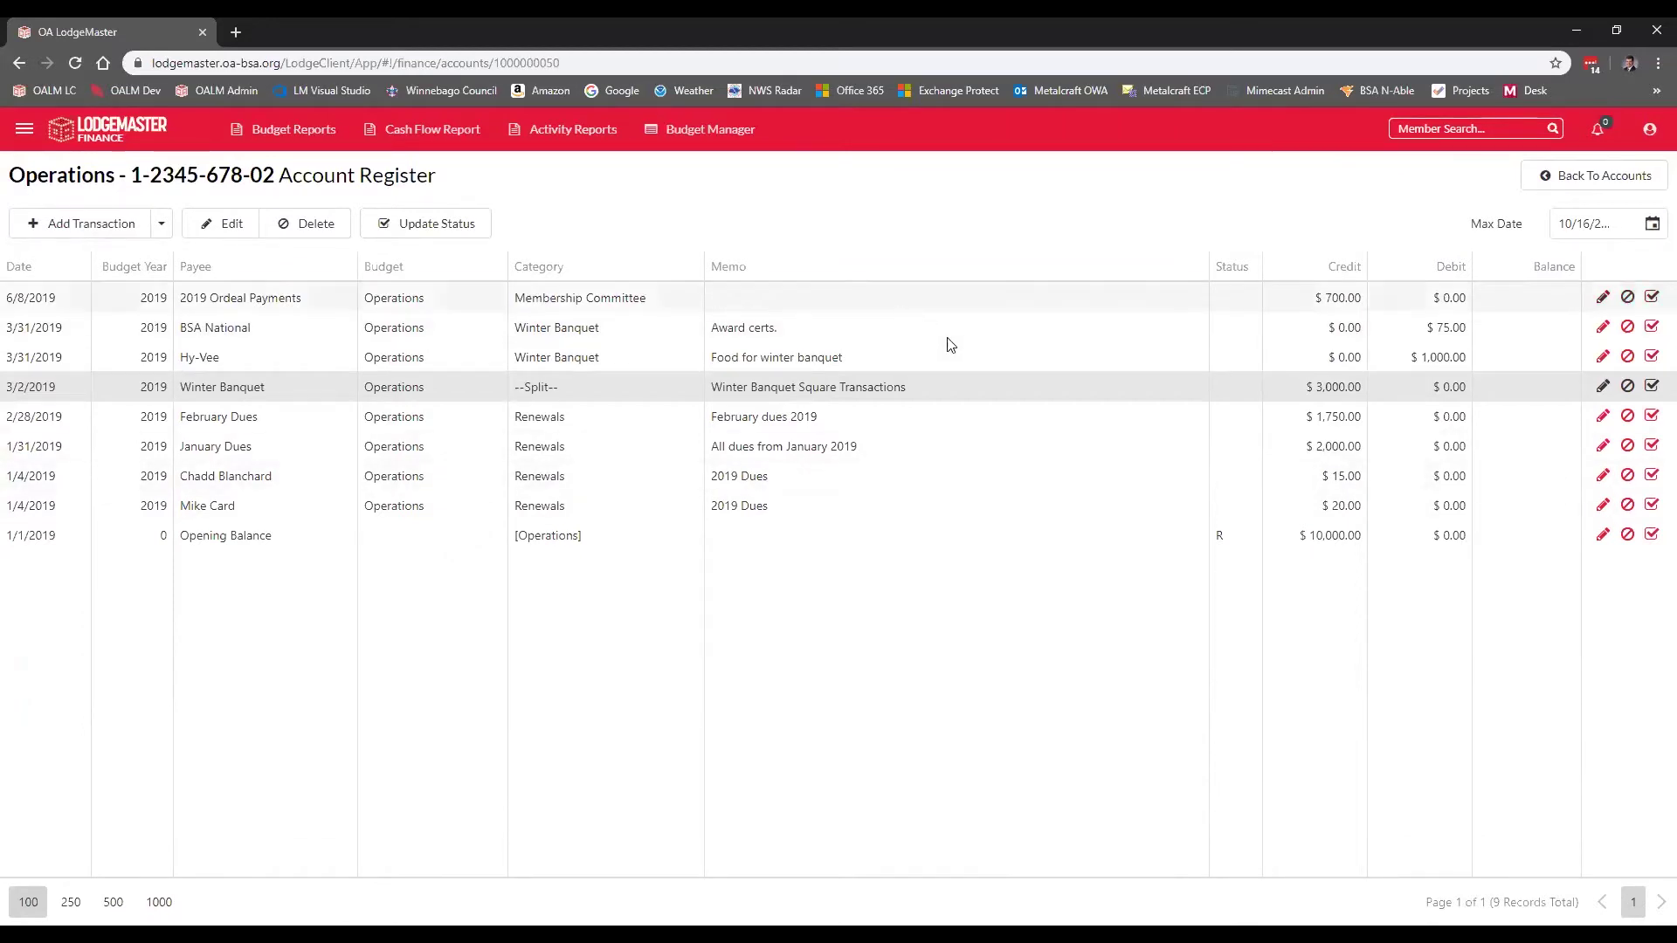
Change the 3/2/2019 Winter Banquet split's Event fees from $500 to $750 and save
{"action": "left_click", "coordinate": [1419, 361]}
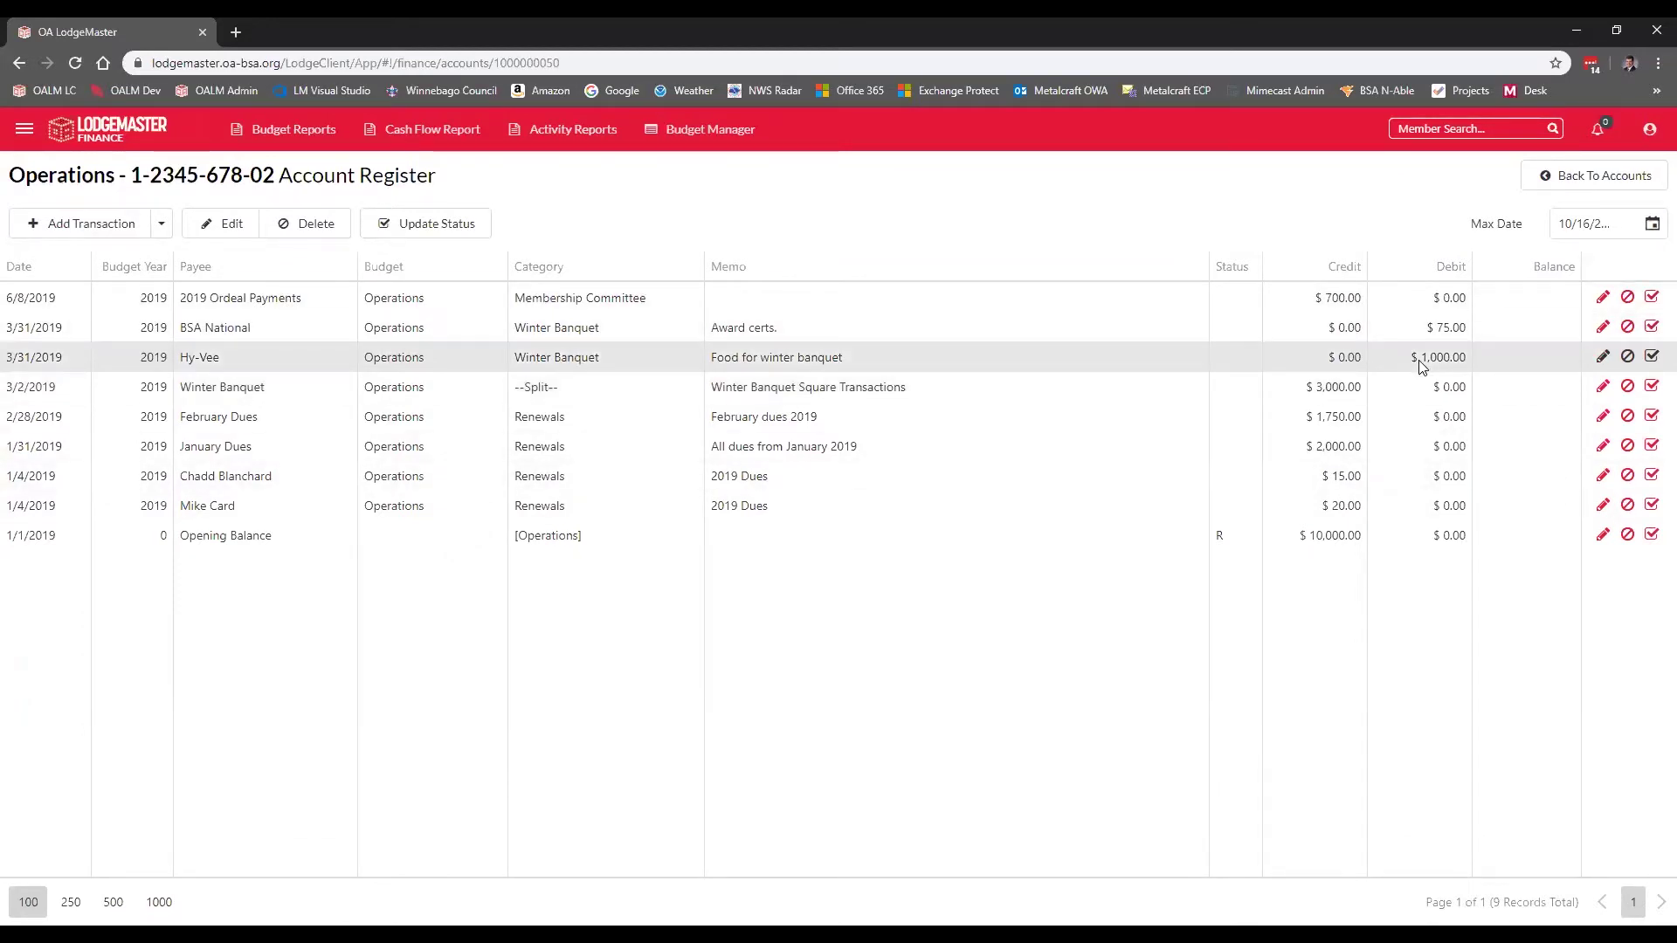
{"action": "left_click", "coordinate": [1436, 330]}
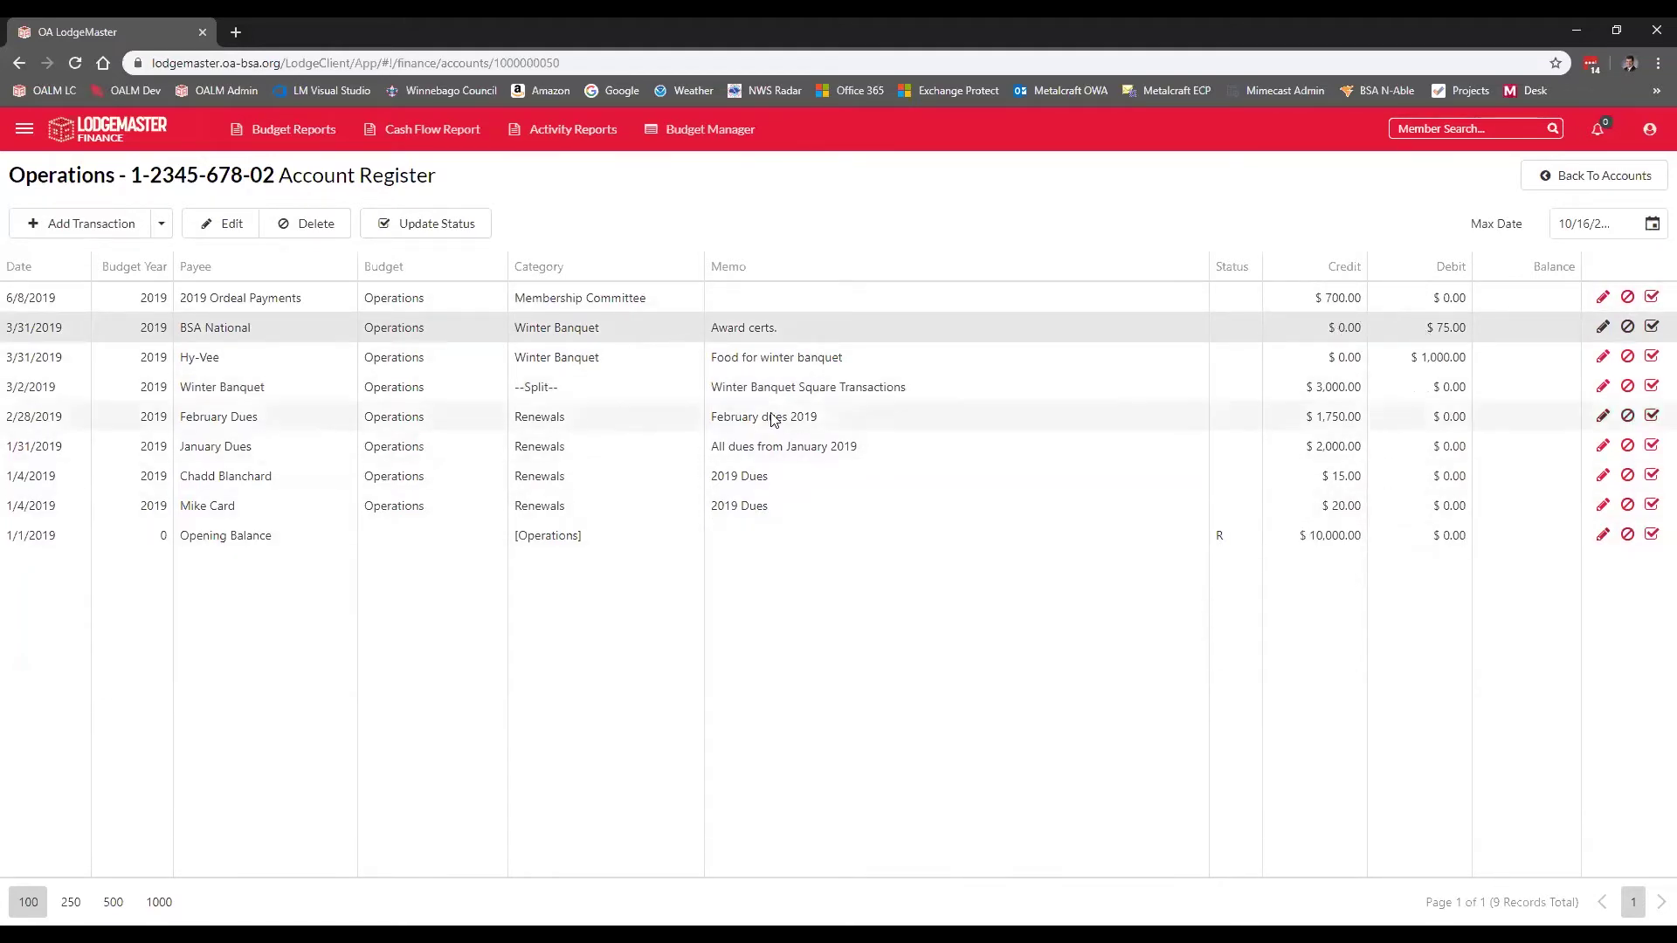
{"action": "left_click", "coordinate": [611, 382]}
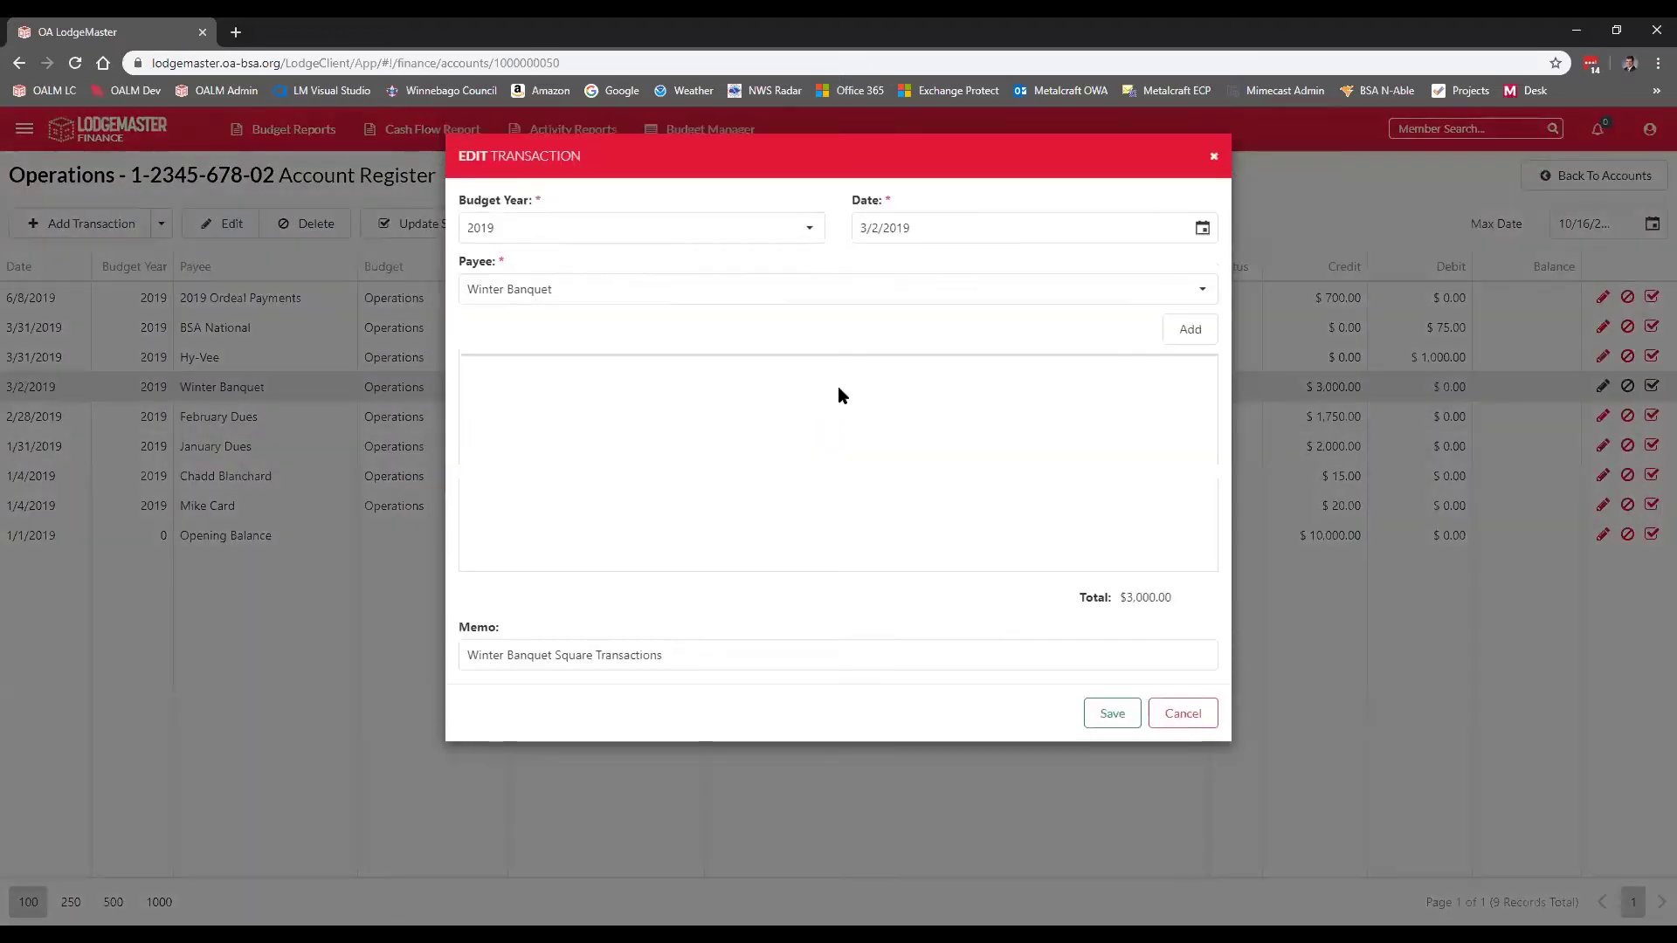
{"action": "left_click", "coordinate": [1140, 407]}
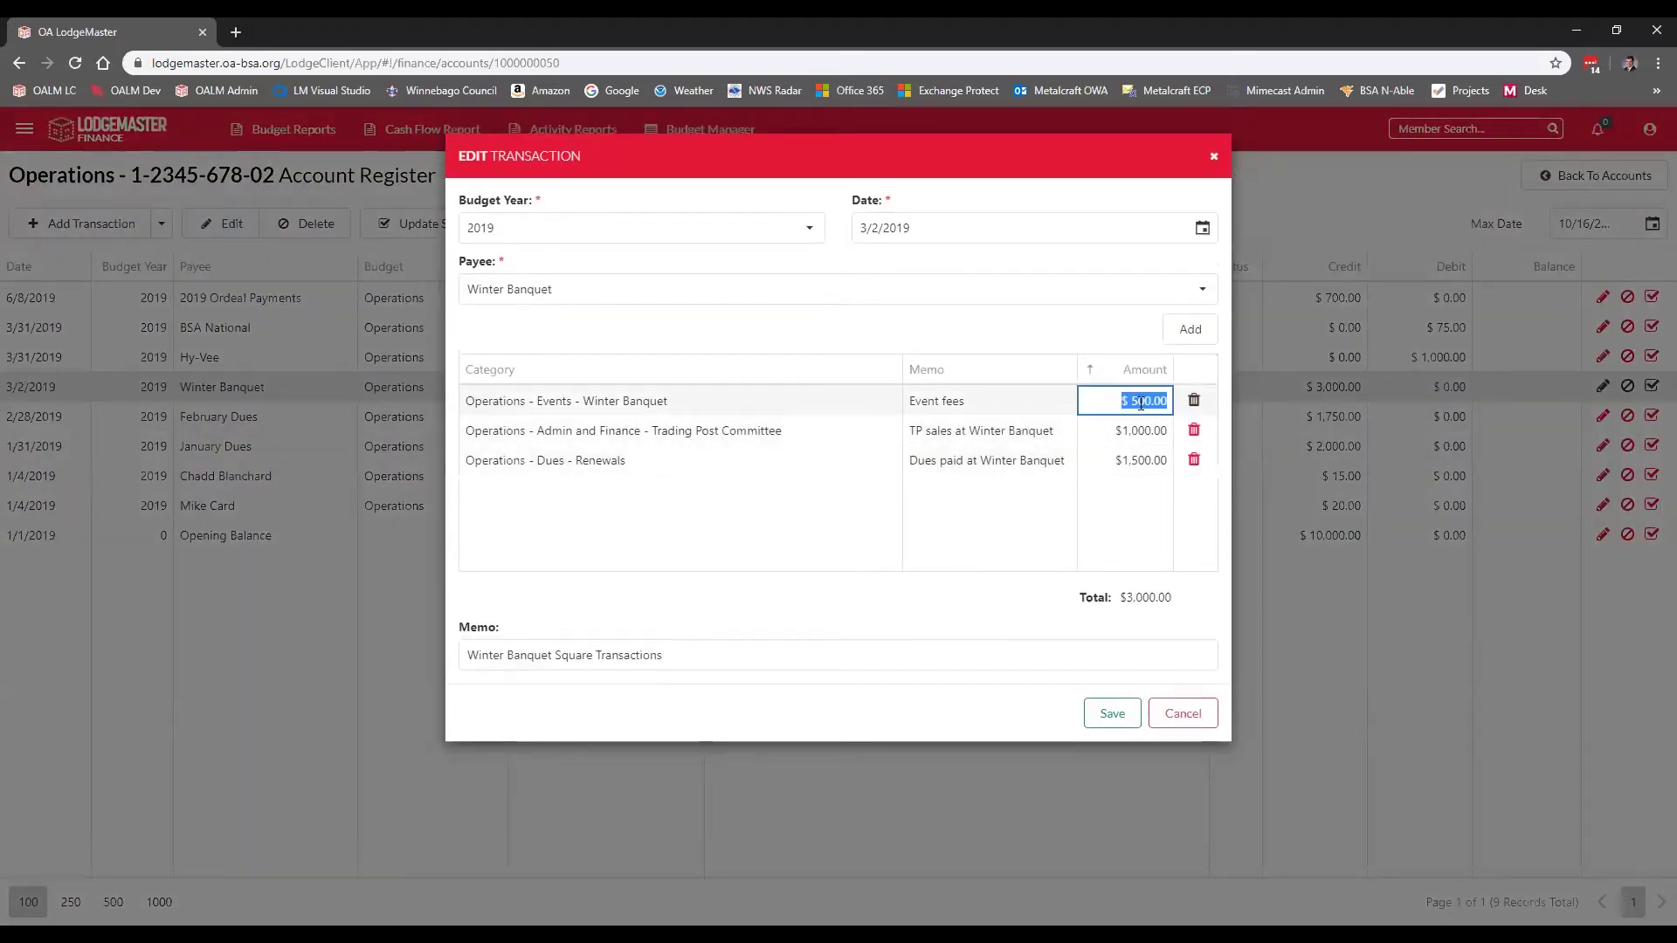
{"action": "type", "text": "750"}
{"action": "left_click", "coordinate": [1116, 714]}
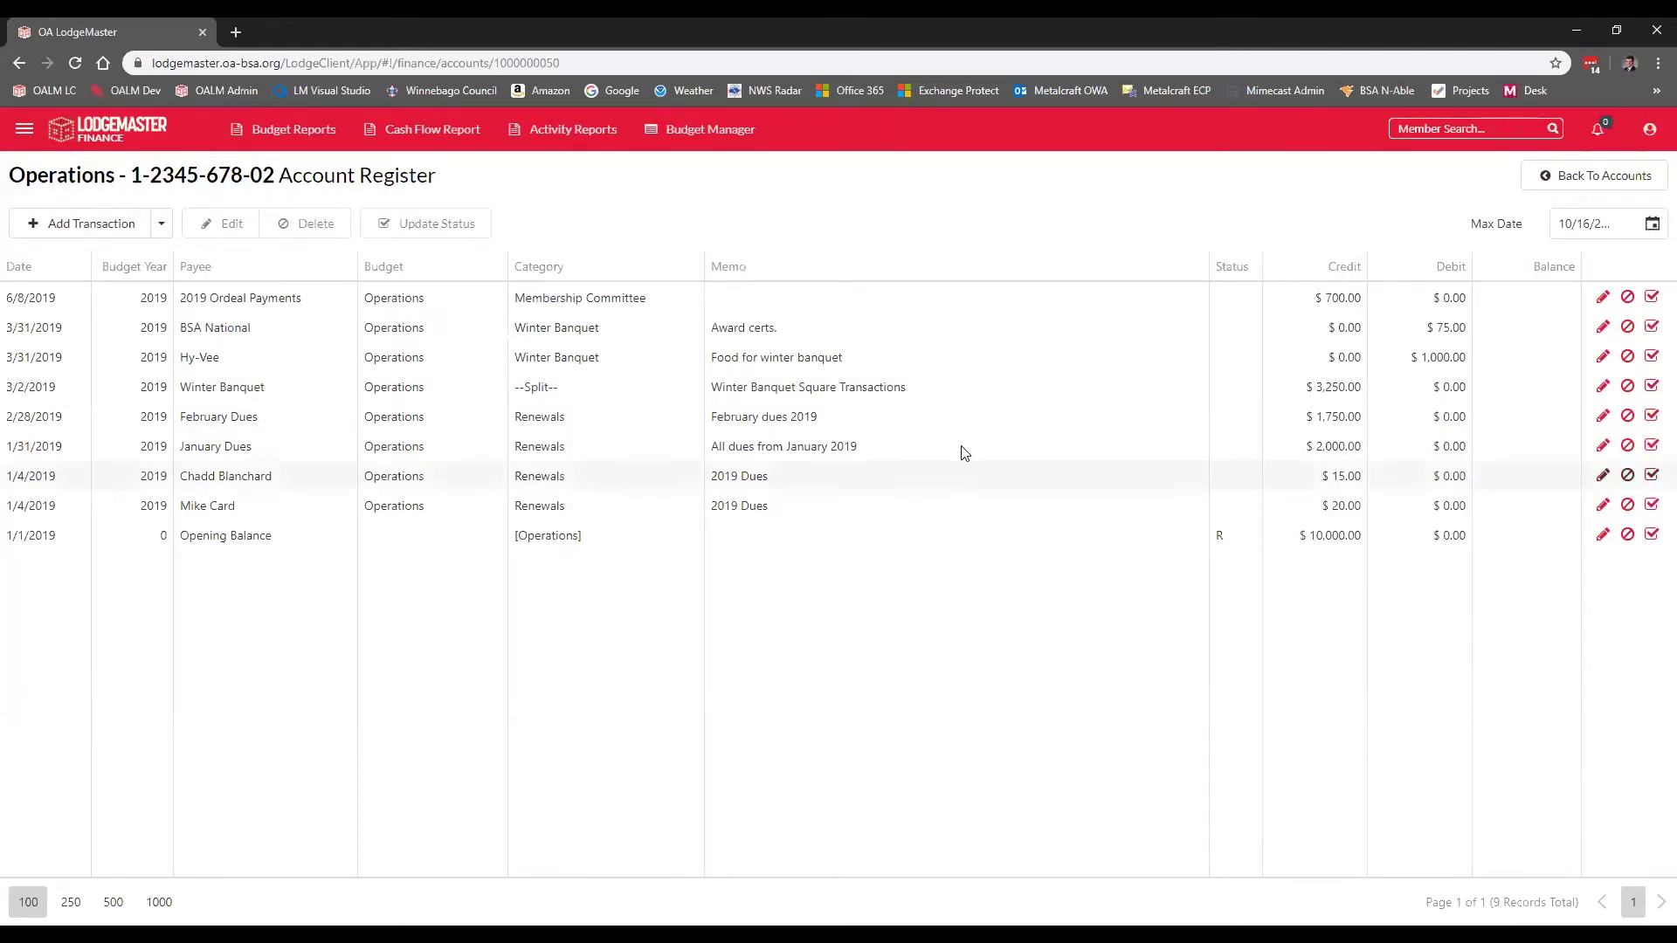
Delete the 6/8/2019 2019 Ordeal Payments $700.00 credit, confirming the deletion
{"action": "left_click", "coordinate": [255, 310]}
{"action": "left_click", "coordinate": [311, 225]}
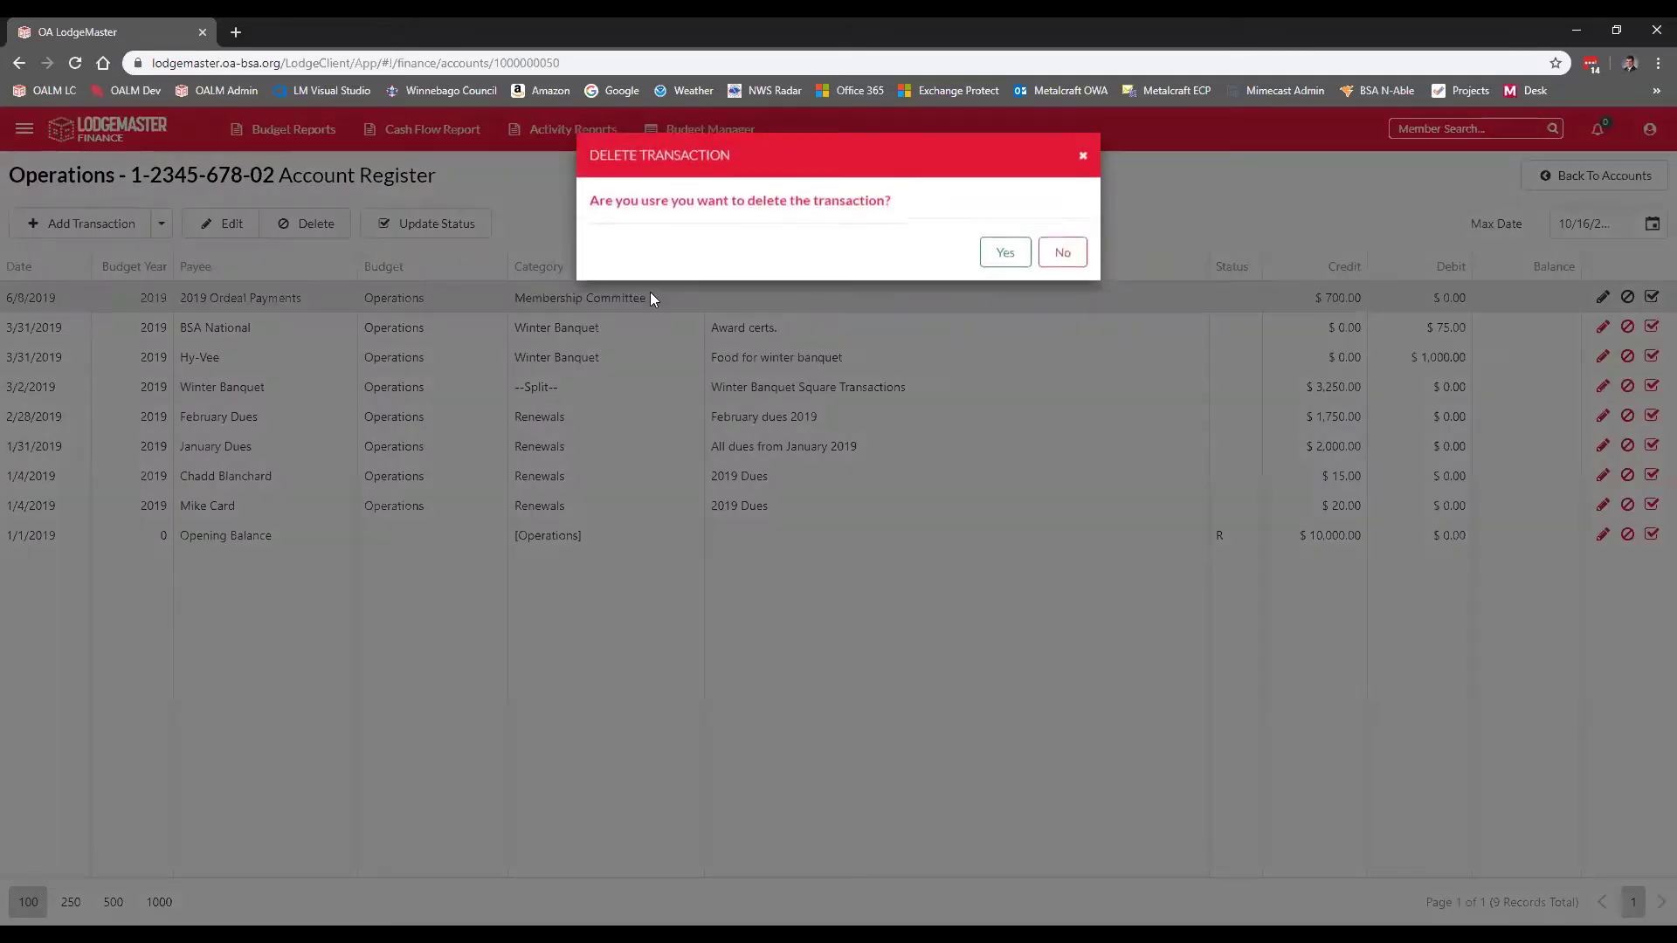
{"action": "left_click", "coordinate": [988, 252]}
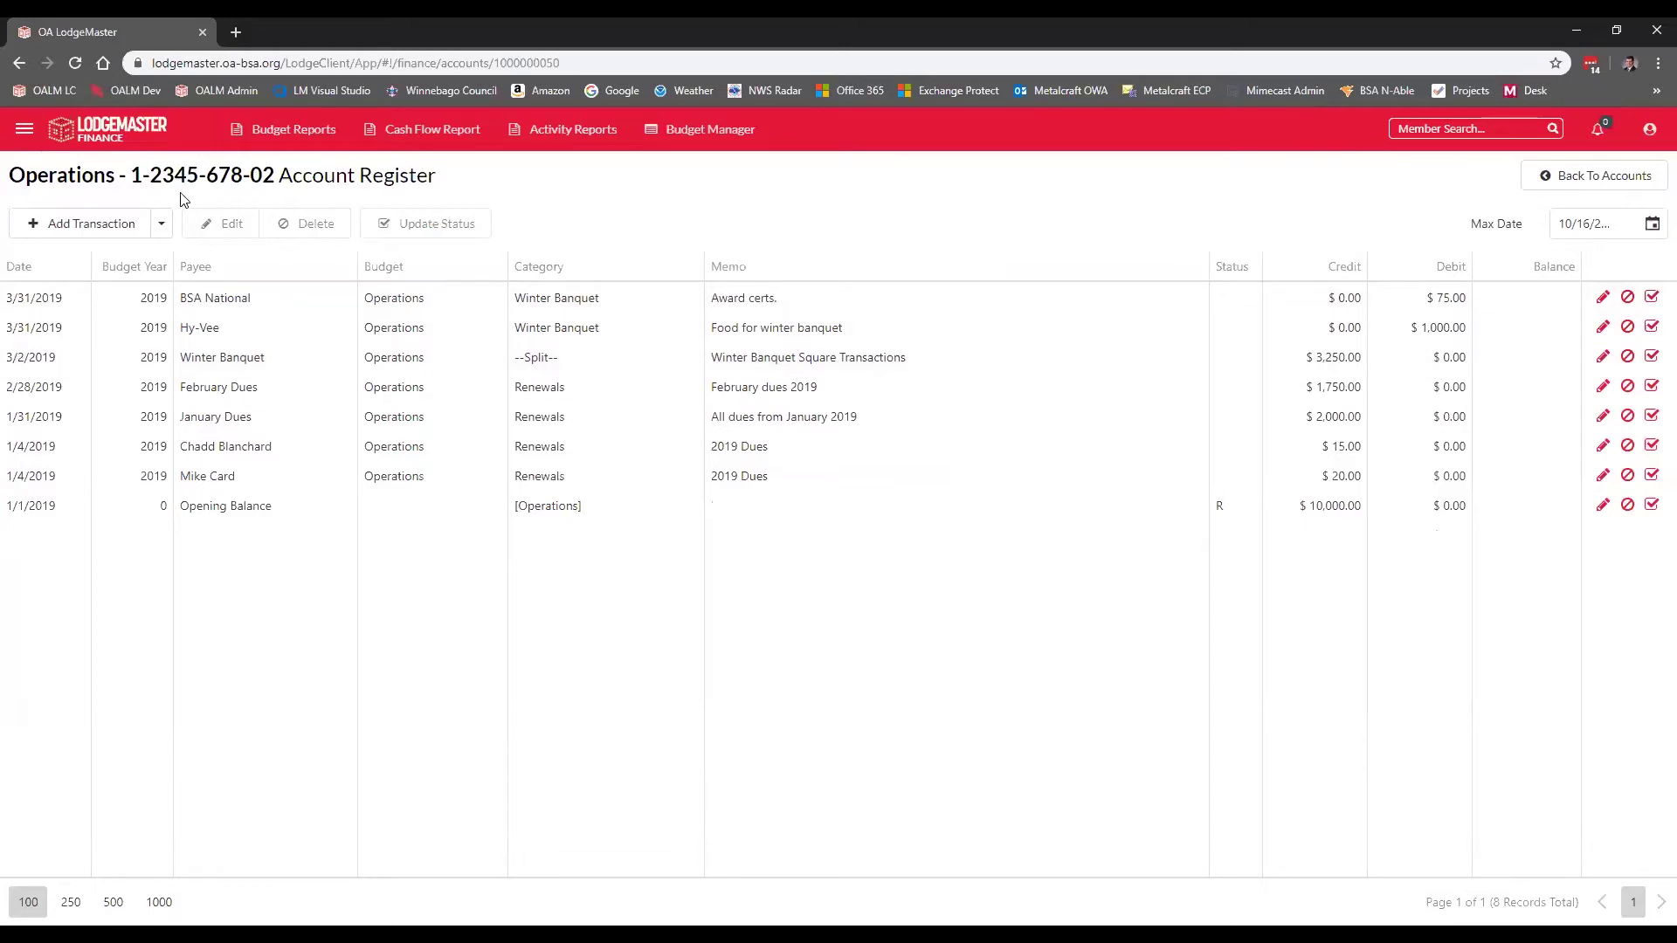
{"action": "left_click", "coordinate": [162, 218]}
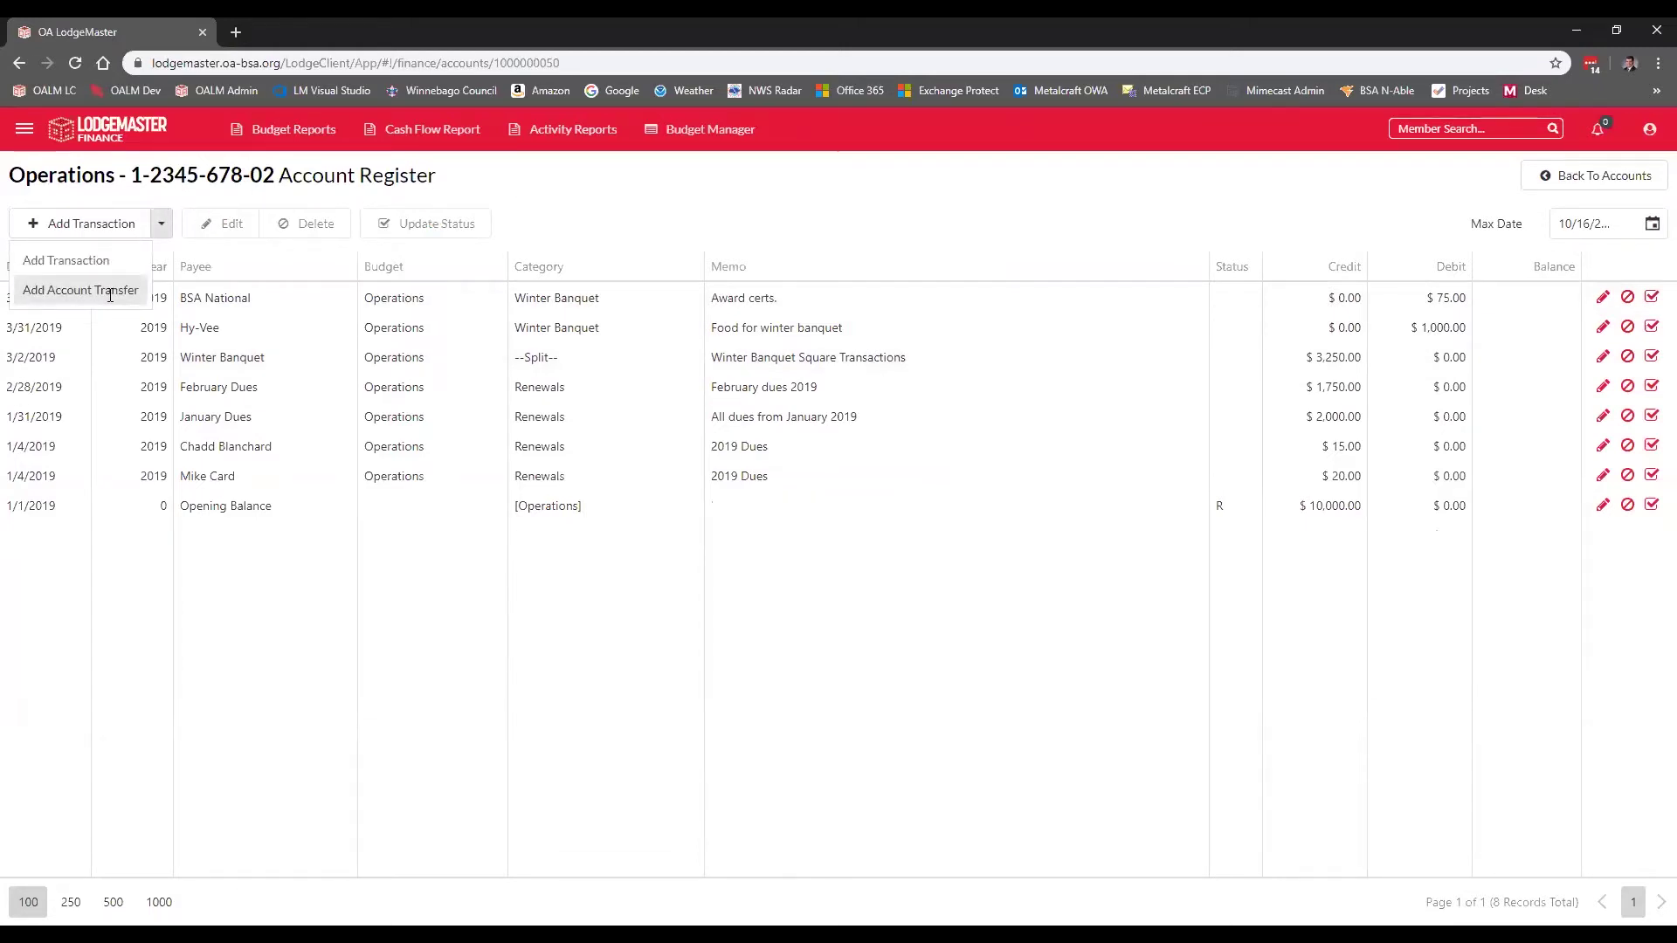
Record a 9/8/2019 $2,000 transfer from Operations to Special Events, memo 'NOAC down payment'
{"action": "left_click", "coordinate": [110, 291]}
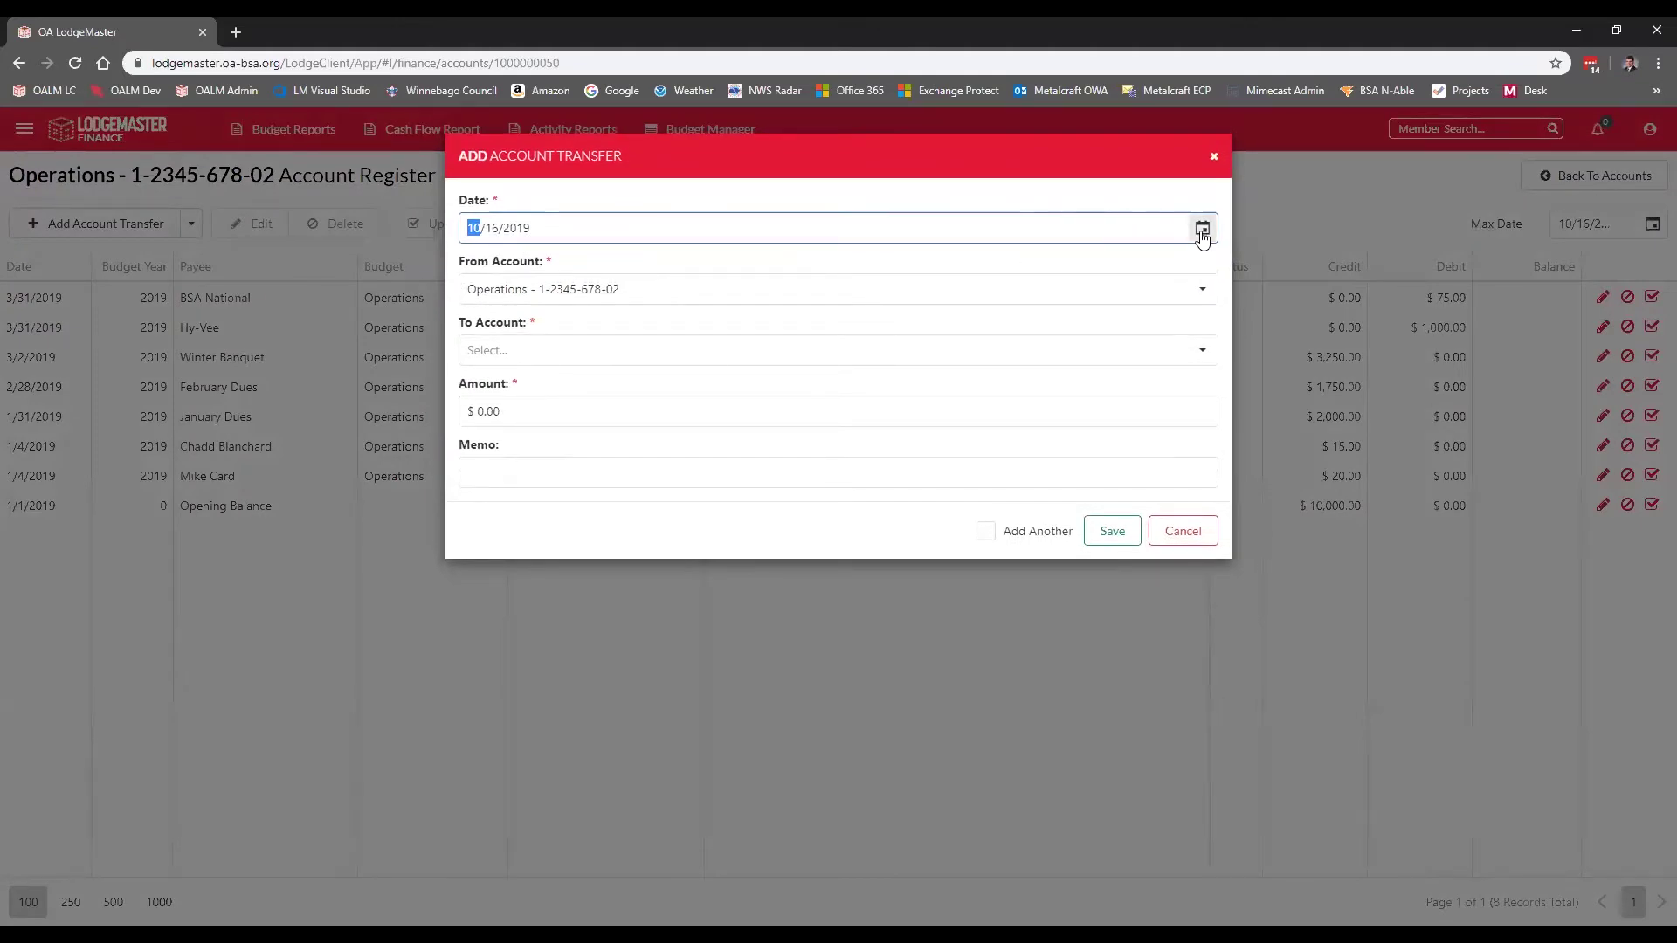
{"action": "left_click", "coordinate": [1203, 229]}
{"action": "left_click", "coordinate": [497, 288]}
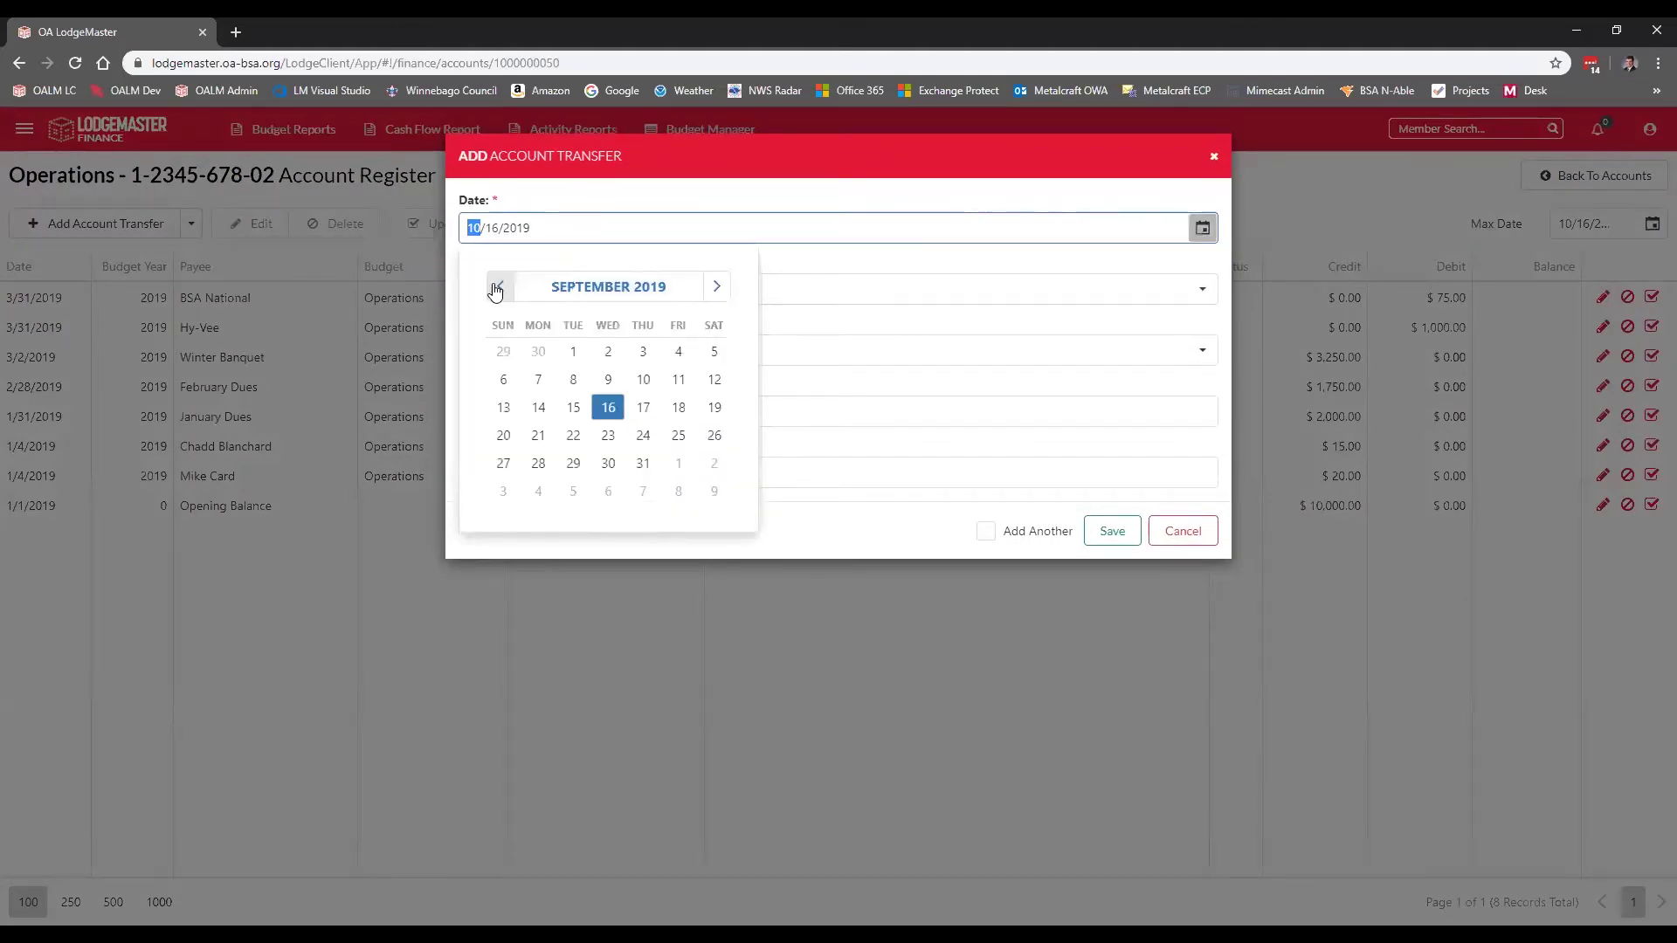
{"action": "left_click", "coordinate": [504, 406]}
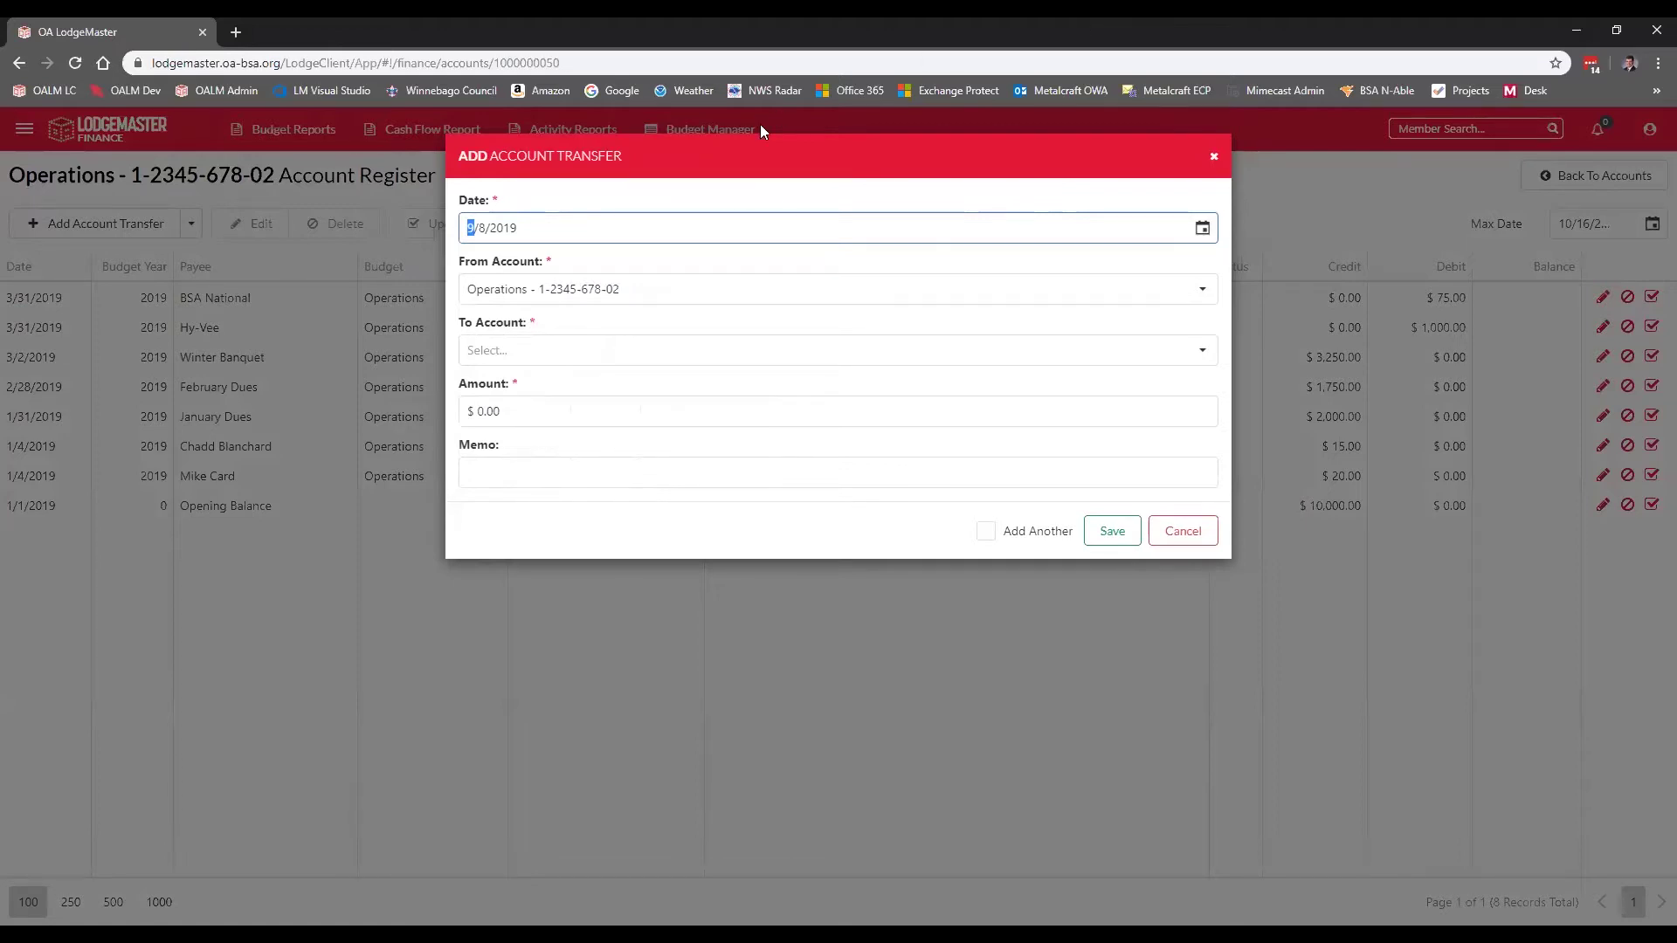
{"action": "left_click", "coordinate": [1187, 348]}
{"action": "left_click", "coordinate": [573, 381]}
{"action": "left_click", "coordinate": [482, 411]}
{"action": "double_click", "coordinate": [478, 412]}
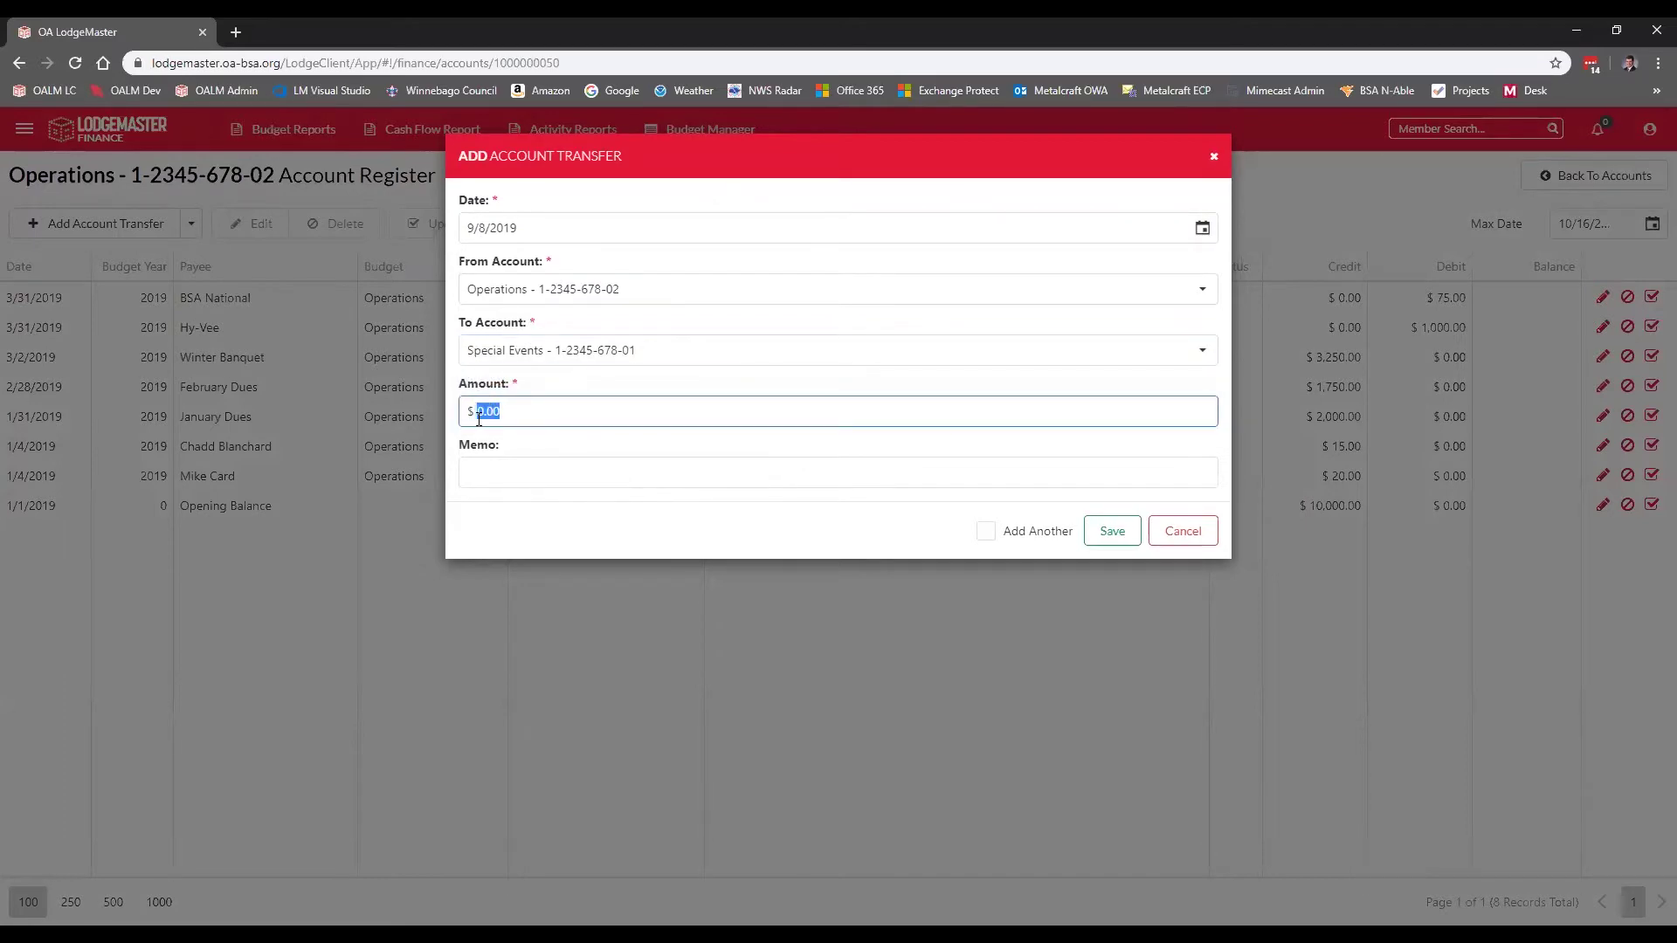
{"action": "type", "text": "2000"}
{"action": "left_click", "coordinate": [550, 465]}
{"action": "type", "text": "NOAC "}
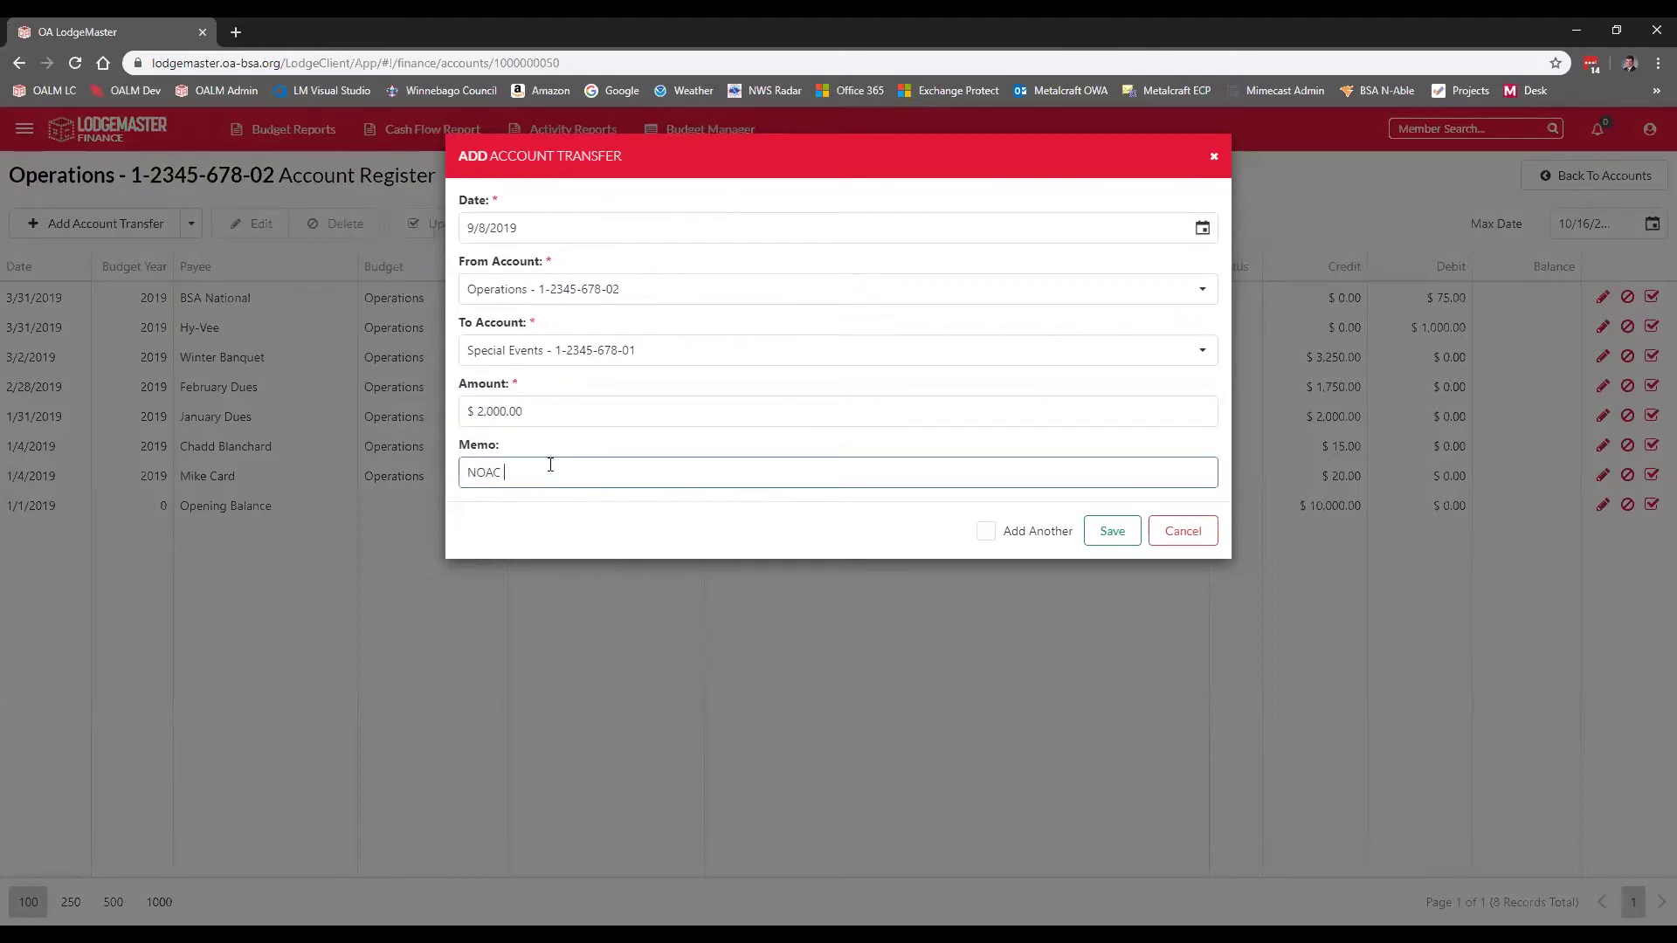
{"action": "type", "text": "down payment"}
{"action": "left_click", "coordinate": [1111, 530]}
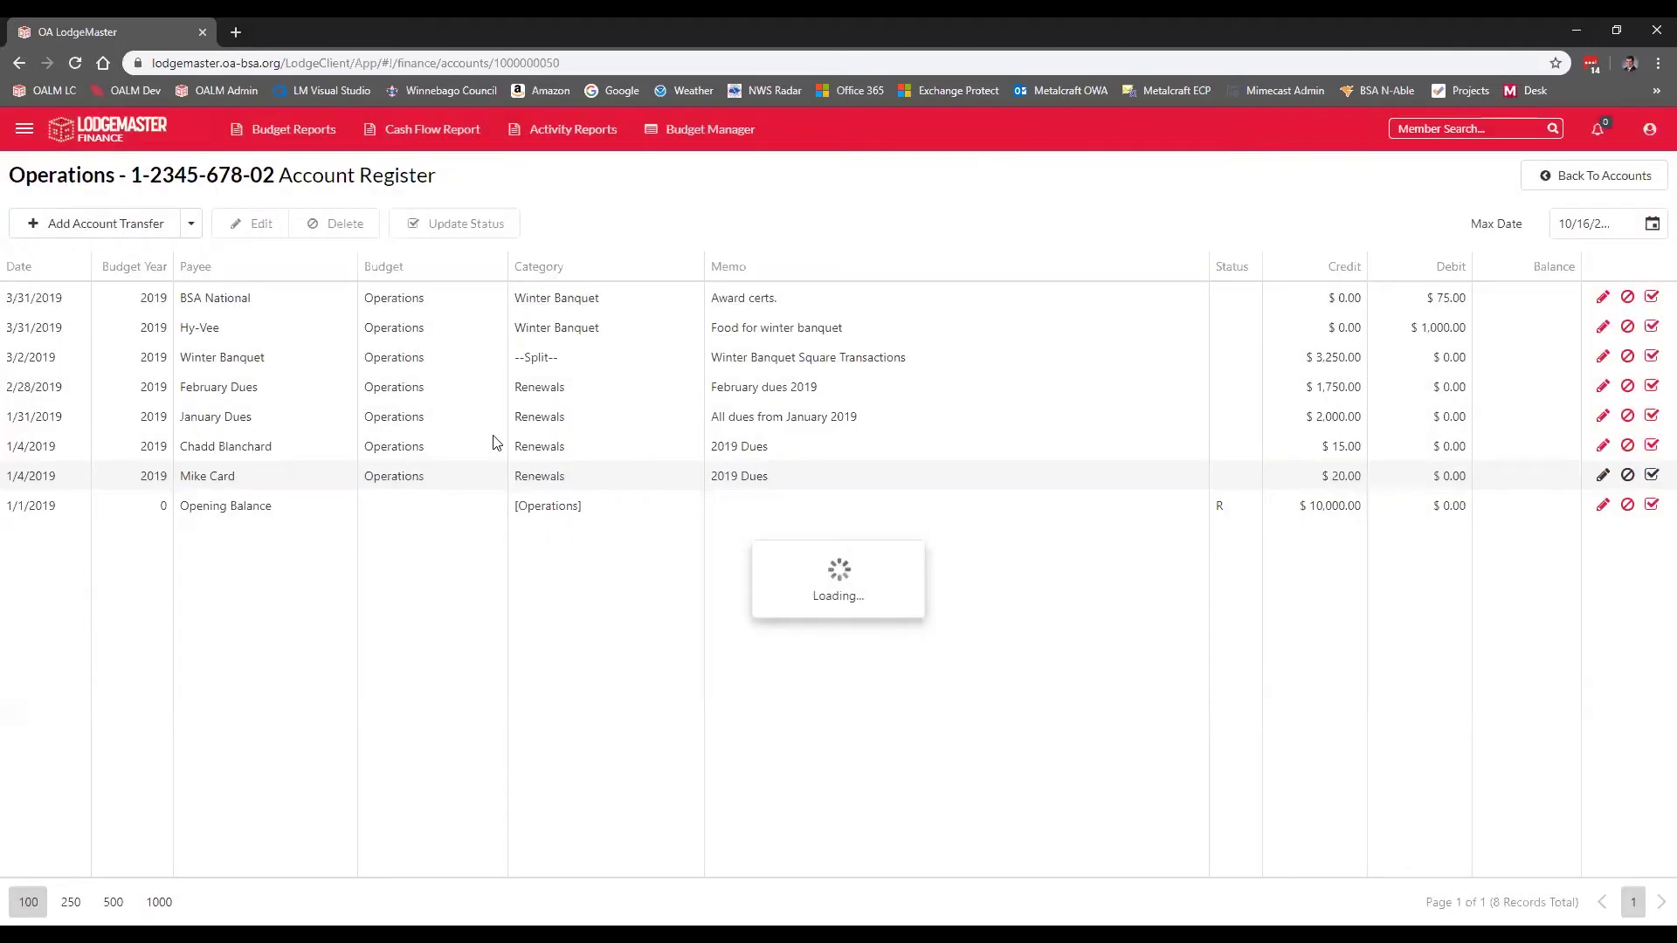
Go back to the accounts list and check the Category Transfers register
{"action": "left_click", "coordinate": [540, 299]}
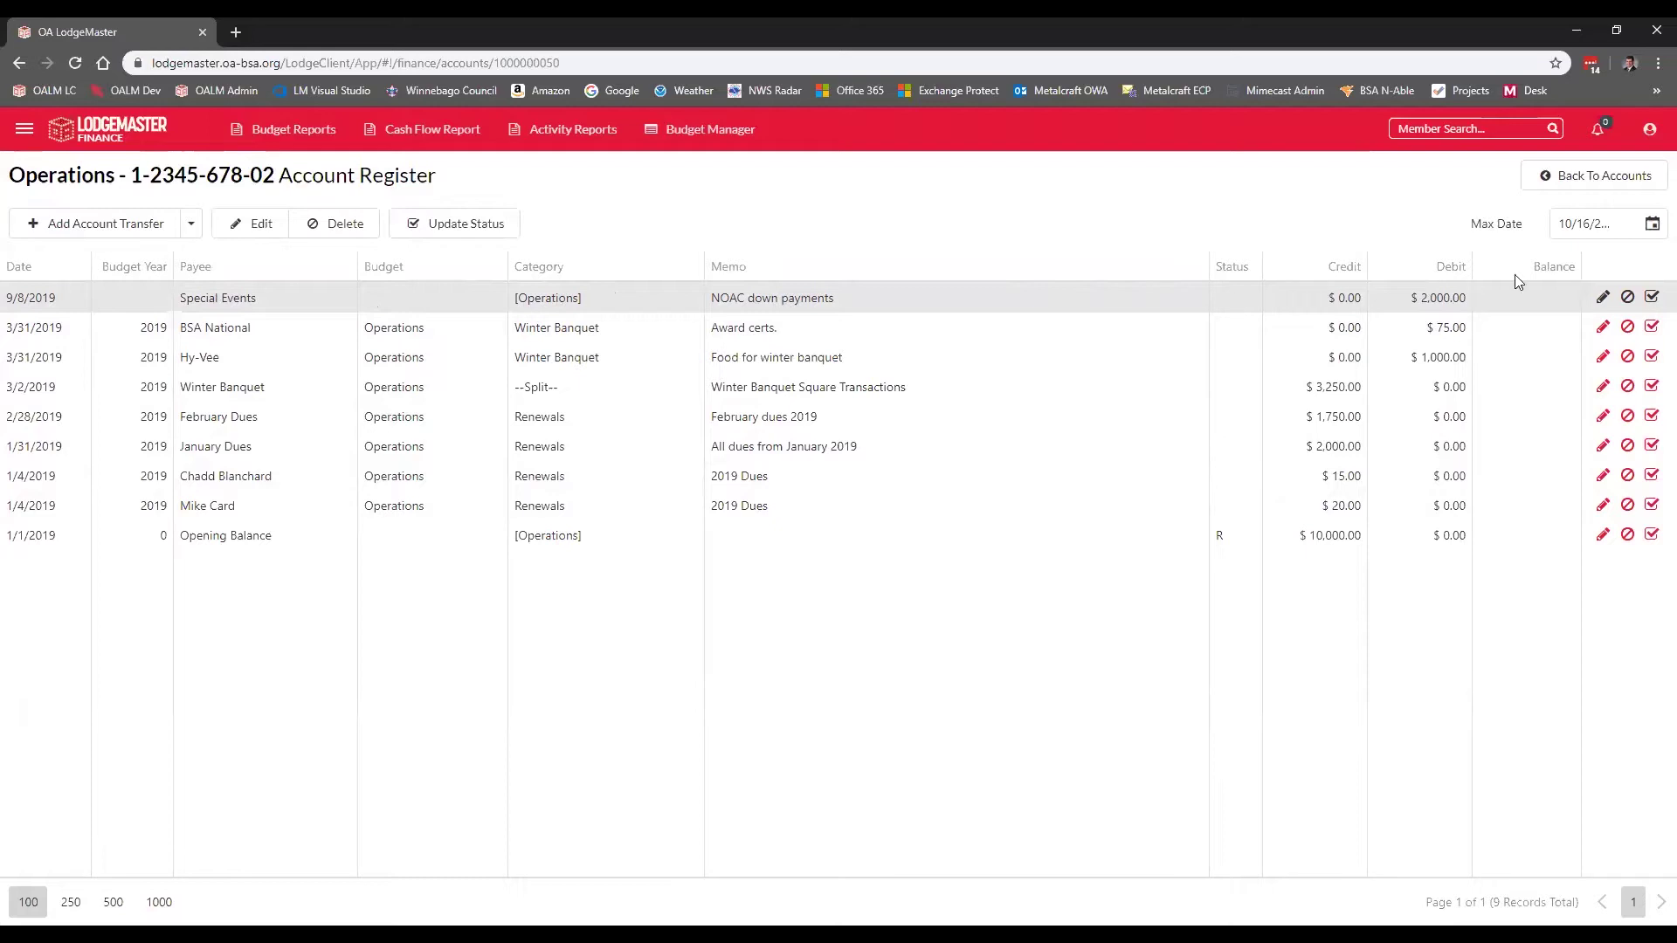
{"action": "left_click", "coordinate": [1556, 183]}
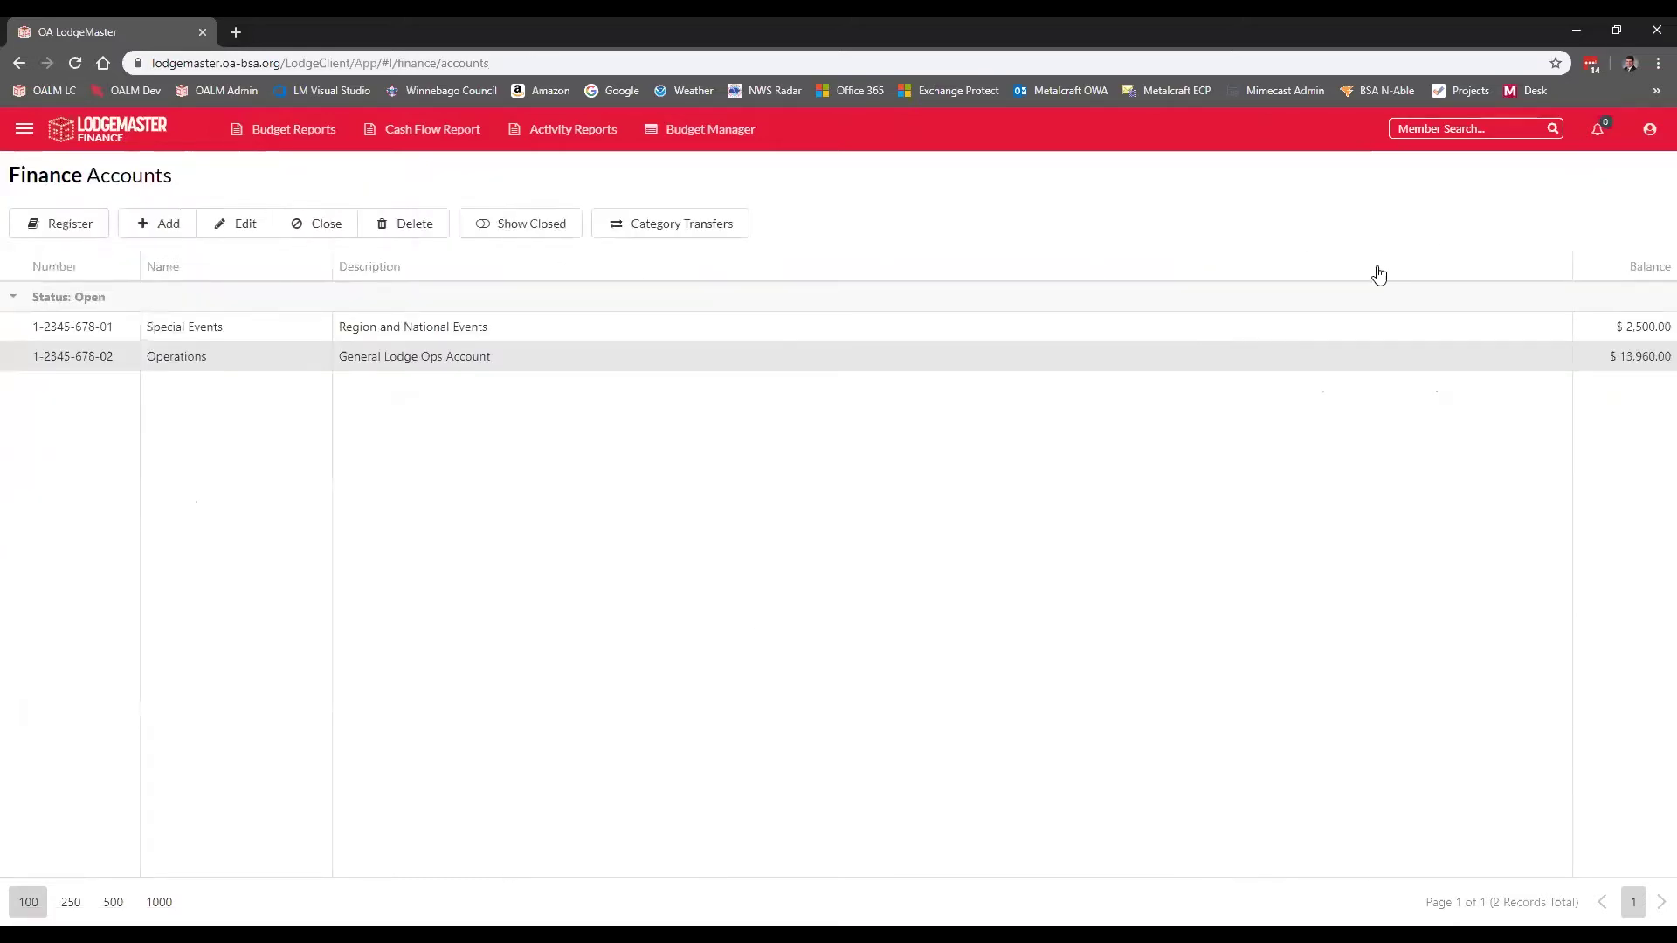
{"action": "left_click", "coordinate": [377, 335]}
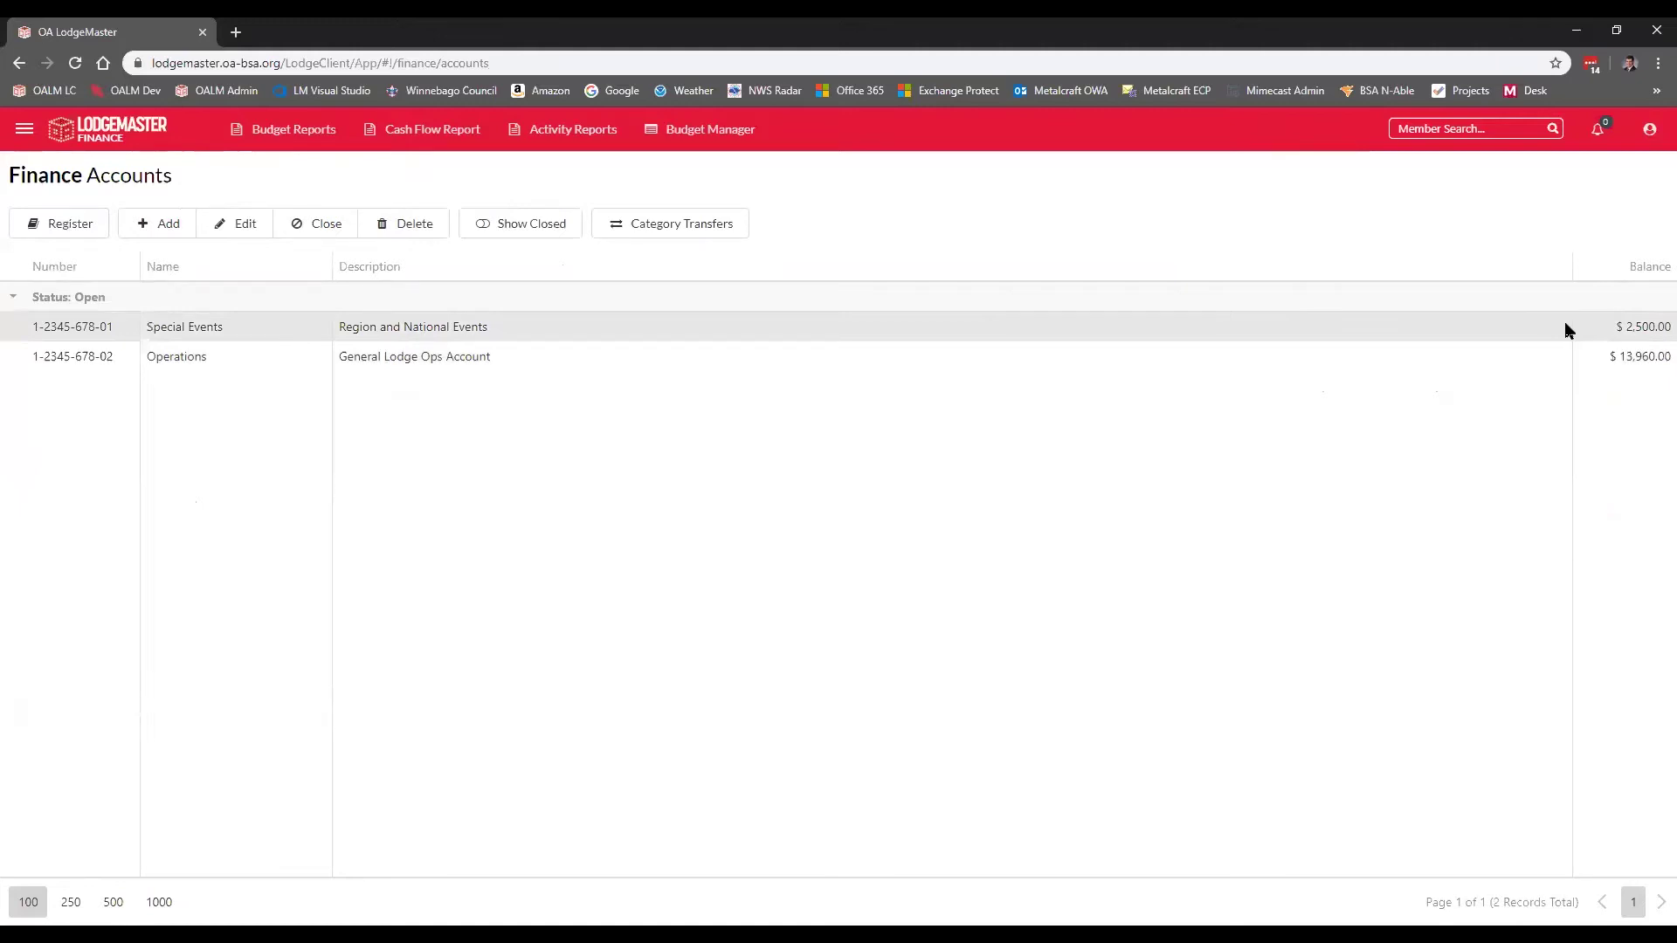
{"action": "left_click", "coordinate": [1633, 365]}
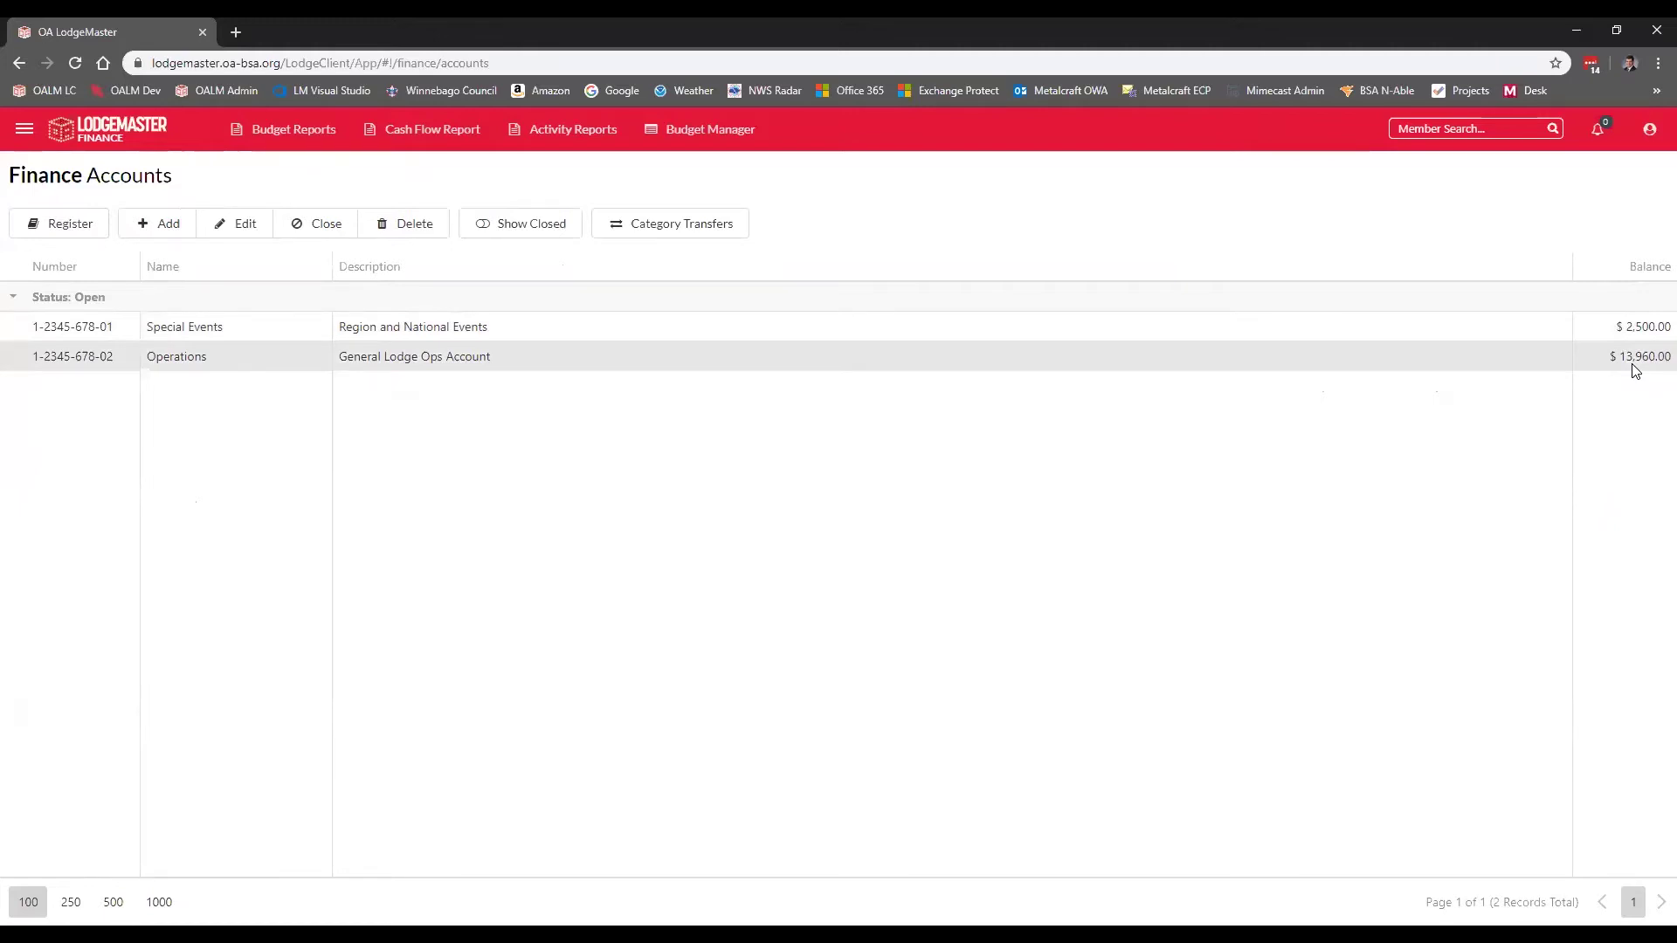
{"action": "left_click", "coordinate": [716, 225]}
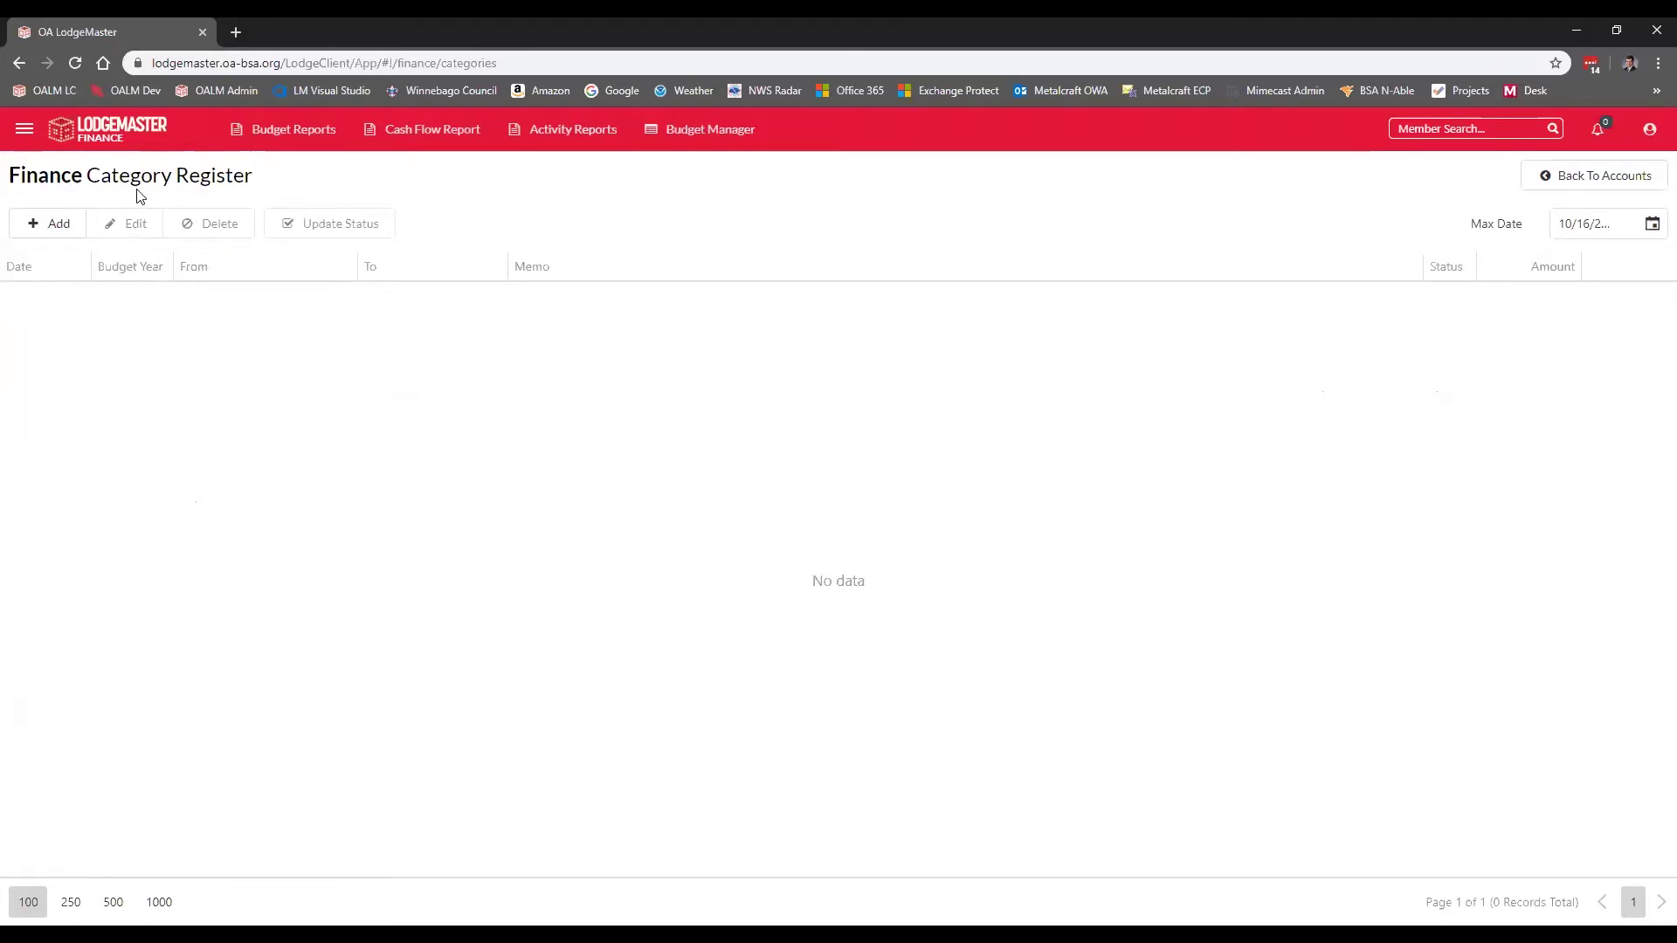
Open the Special Events register showing the $2,000 credit and $2,500.00 balance
{"action": "left_click", "coordinate": [1558, 173]}
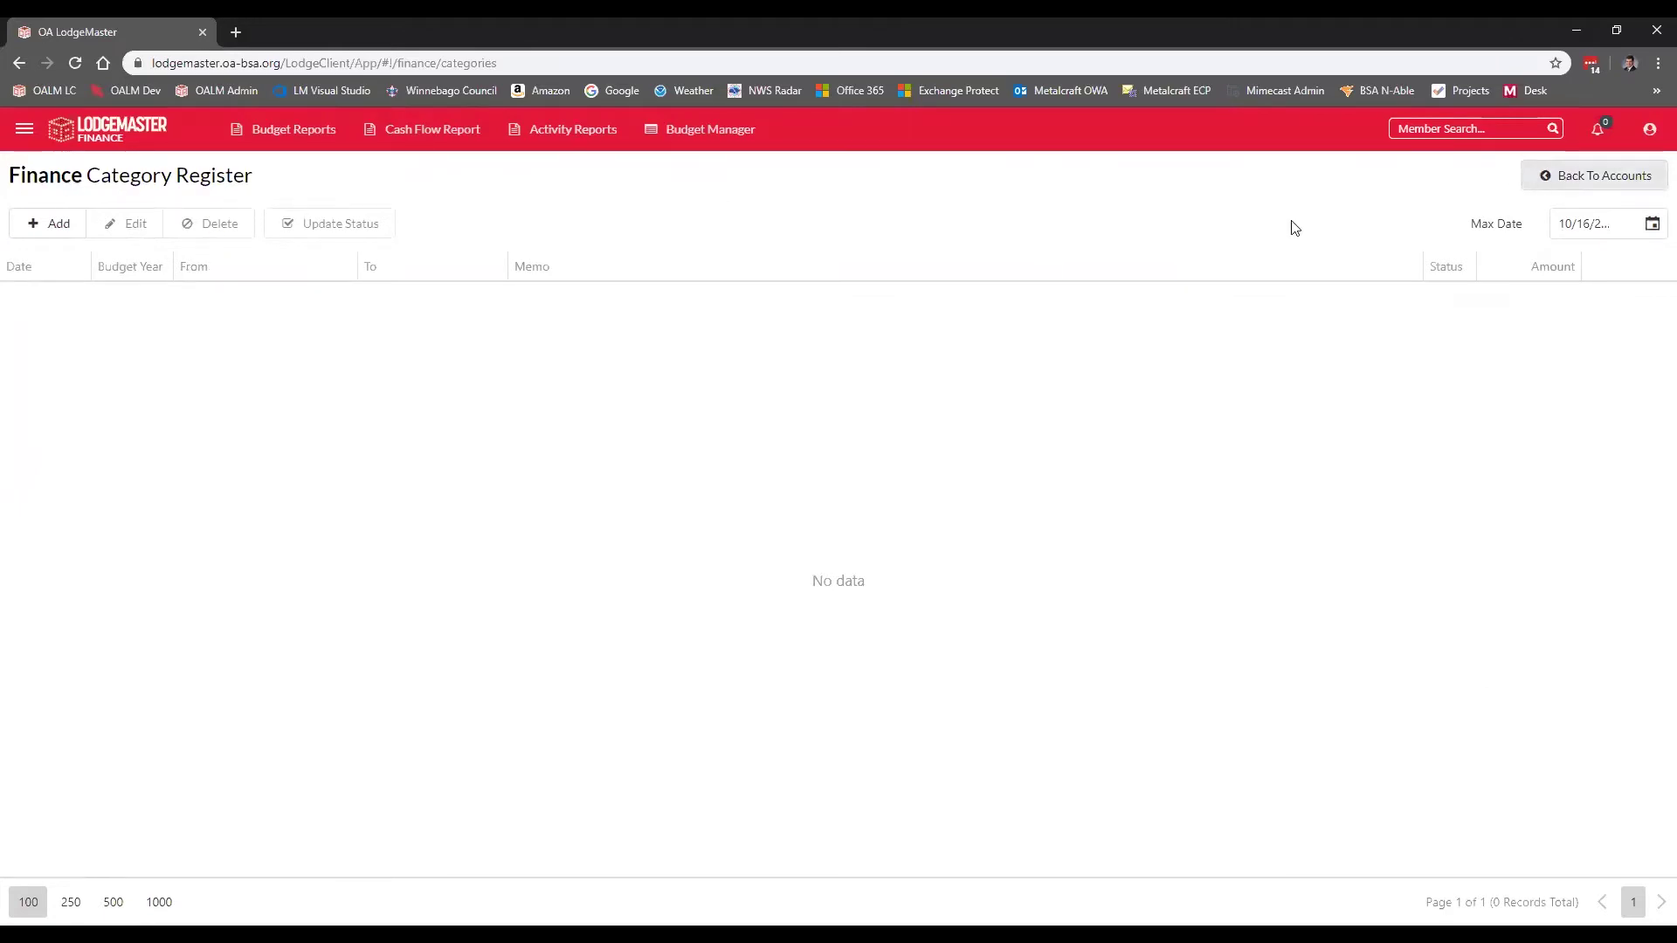
{"action": "left_click", "coordinate": [1555, 176]}
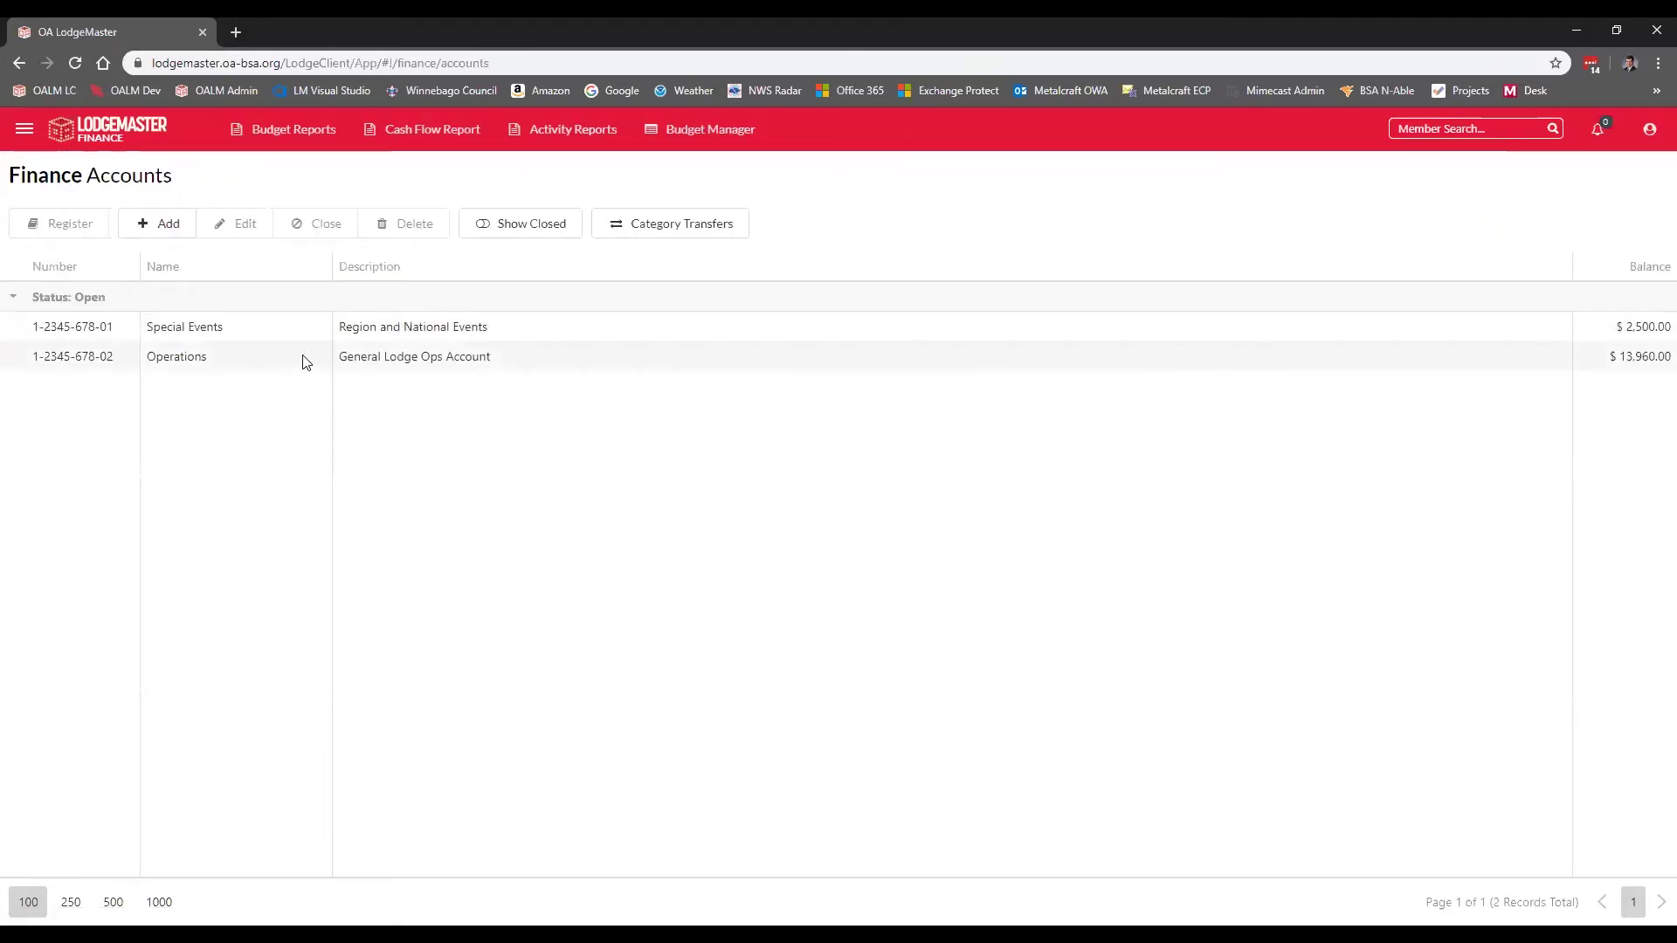
{"action": "left_click", "coordinate": [243, 331]}
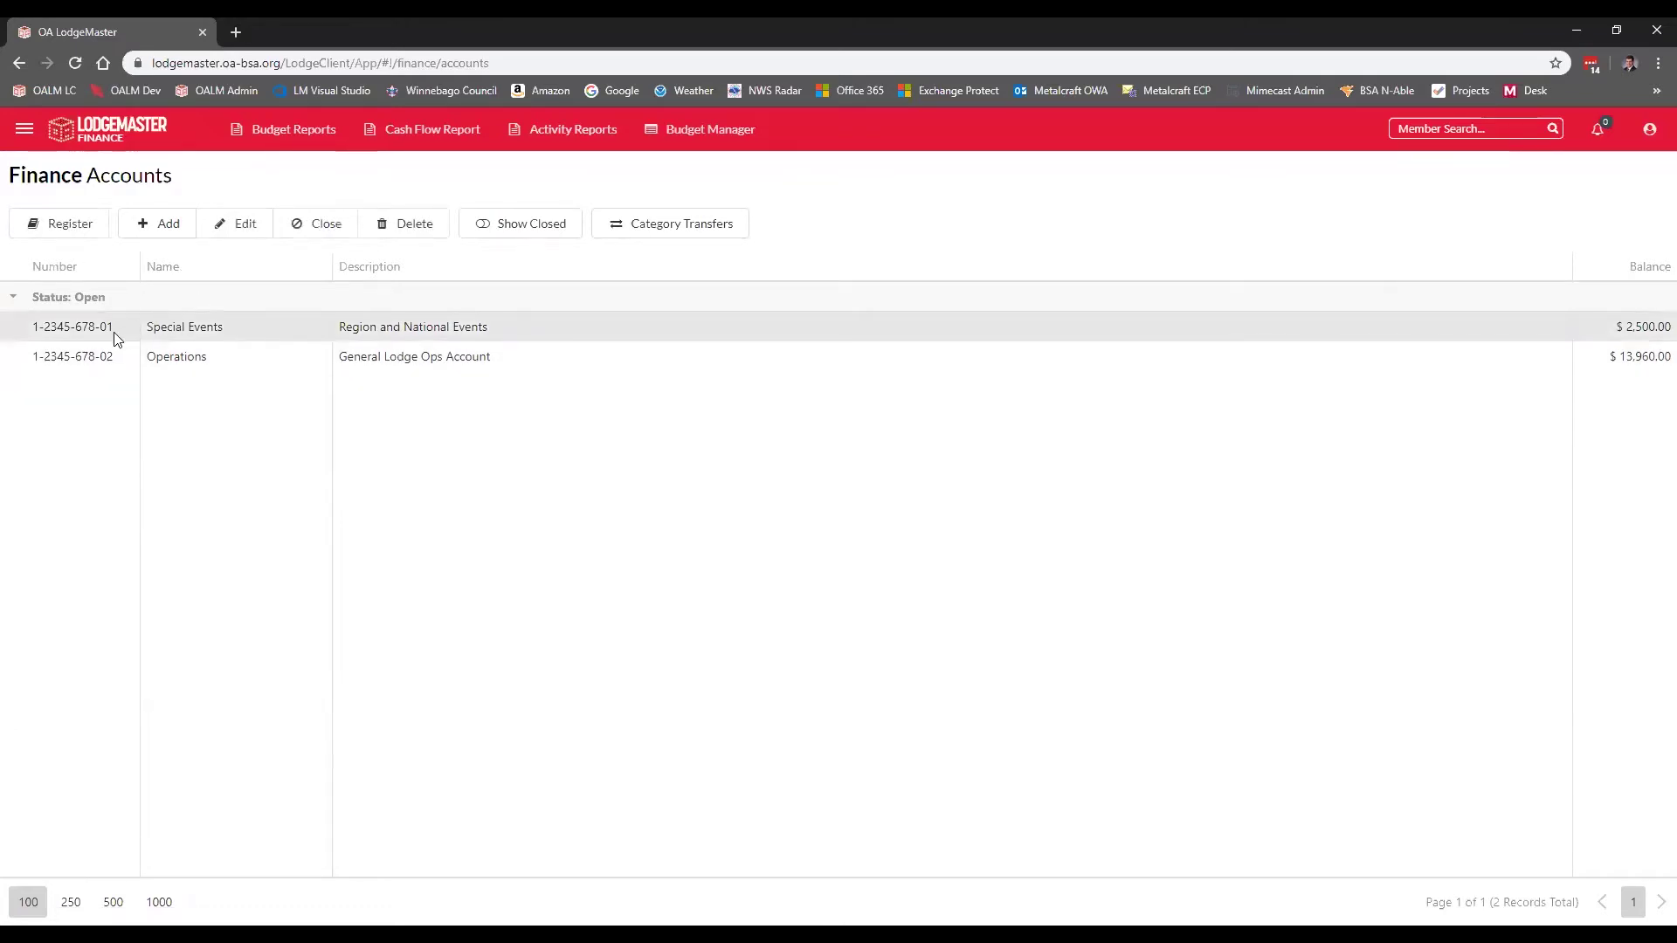
{"action": "left_click", "coordinate": [70, 223]}
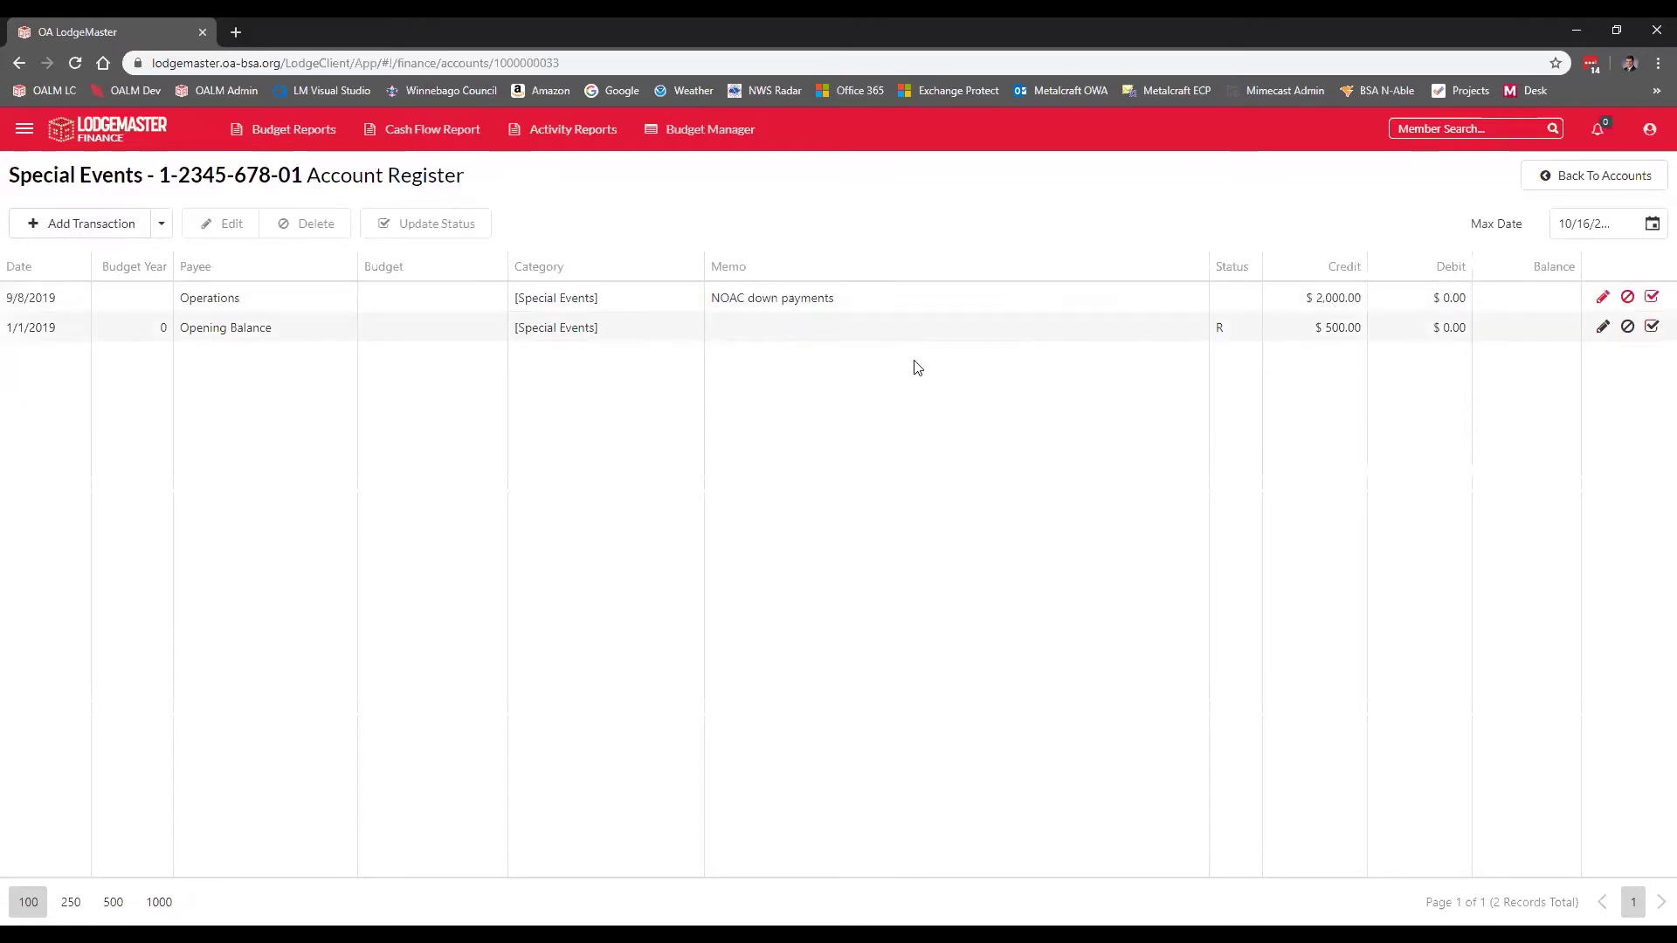
Return to Finance Accounts and select Operations ($13,960.00), with Special Events at $2,500.00
{"action": "left_click_drag", "start_coordinate": [6, 184], "coordinate": [487, 183]}
{"action": "left_click", "coordinate": [489, 177]}
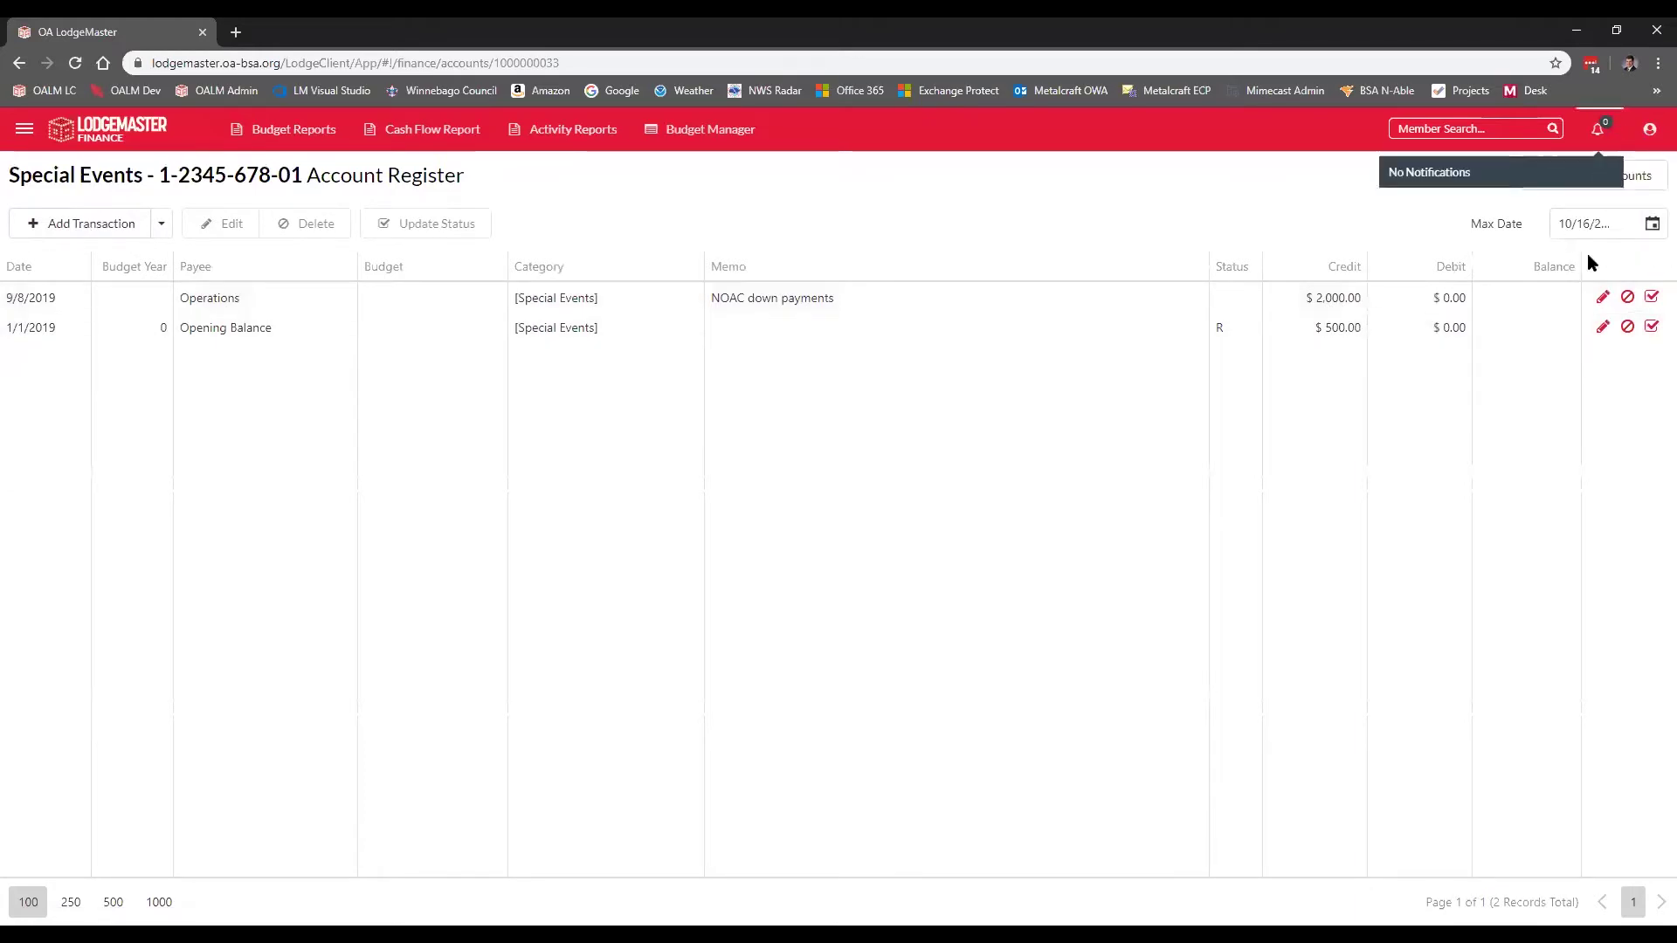
{"action": "left_click", "coordinate": [1647, 179]}
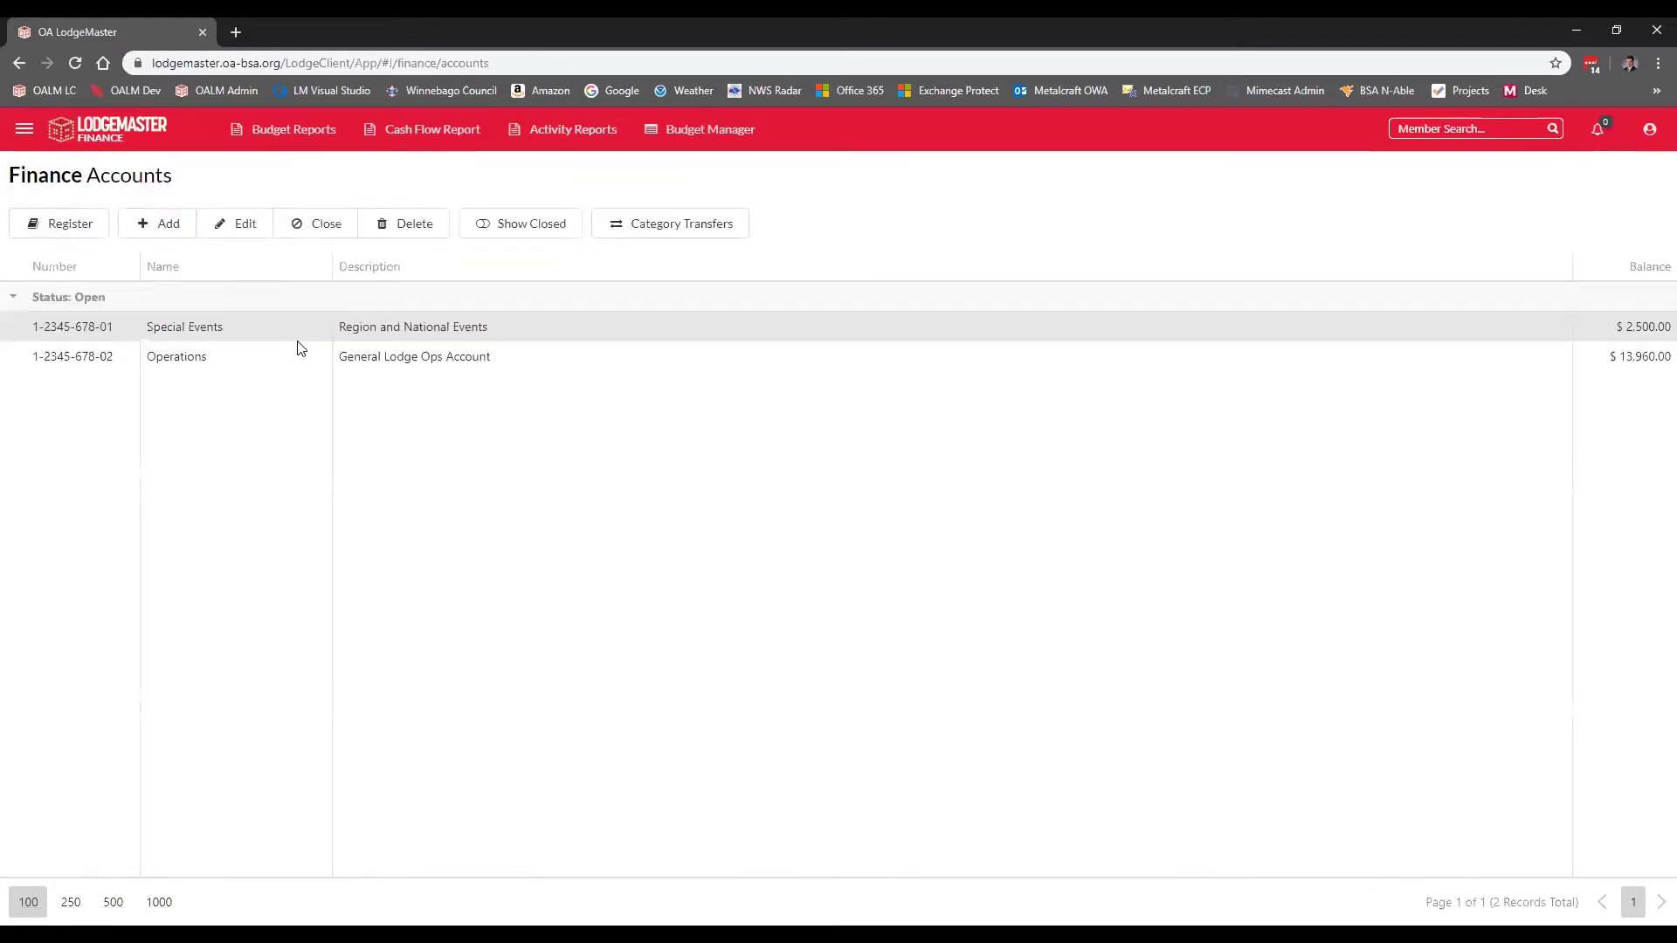
{"action": "left_click", "coordinate": [159, 358]}
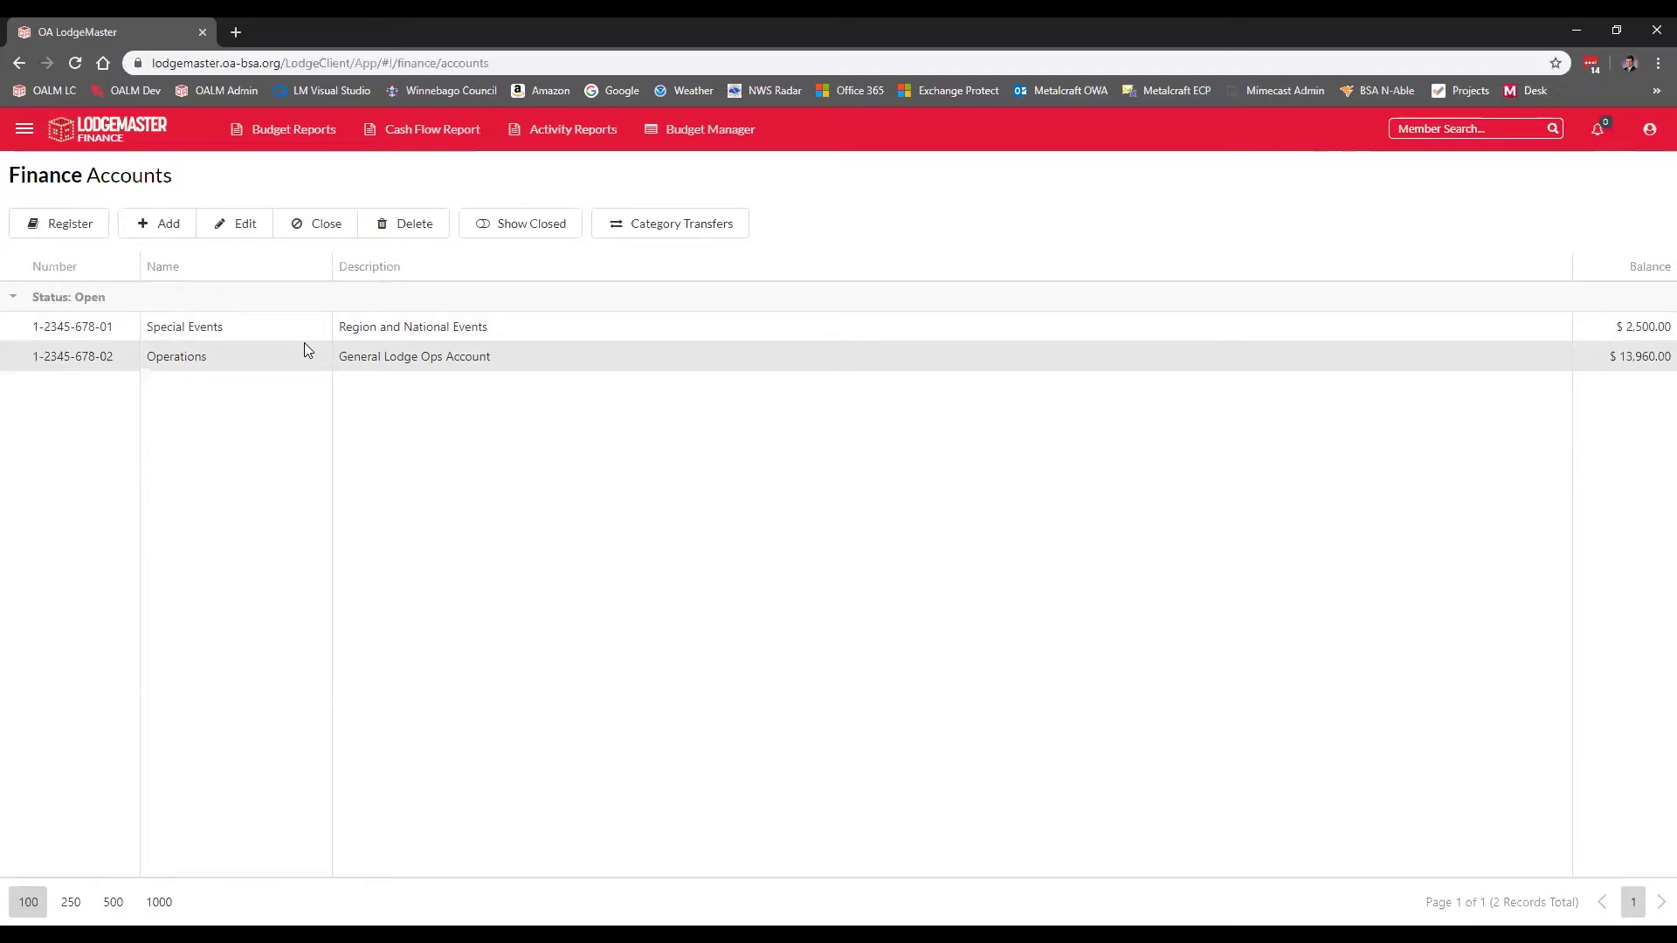
Generate the Stacked Style budget report for budget year 2019 and the Operations budget
{"action": "left_click", "coordinate": [318, 144]}
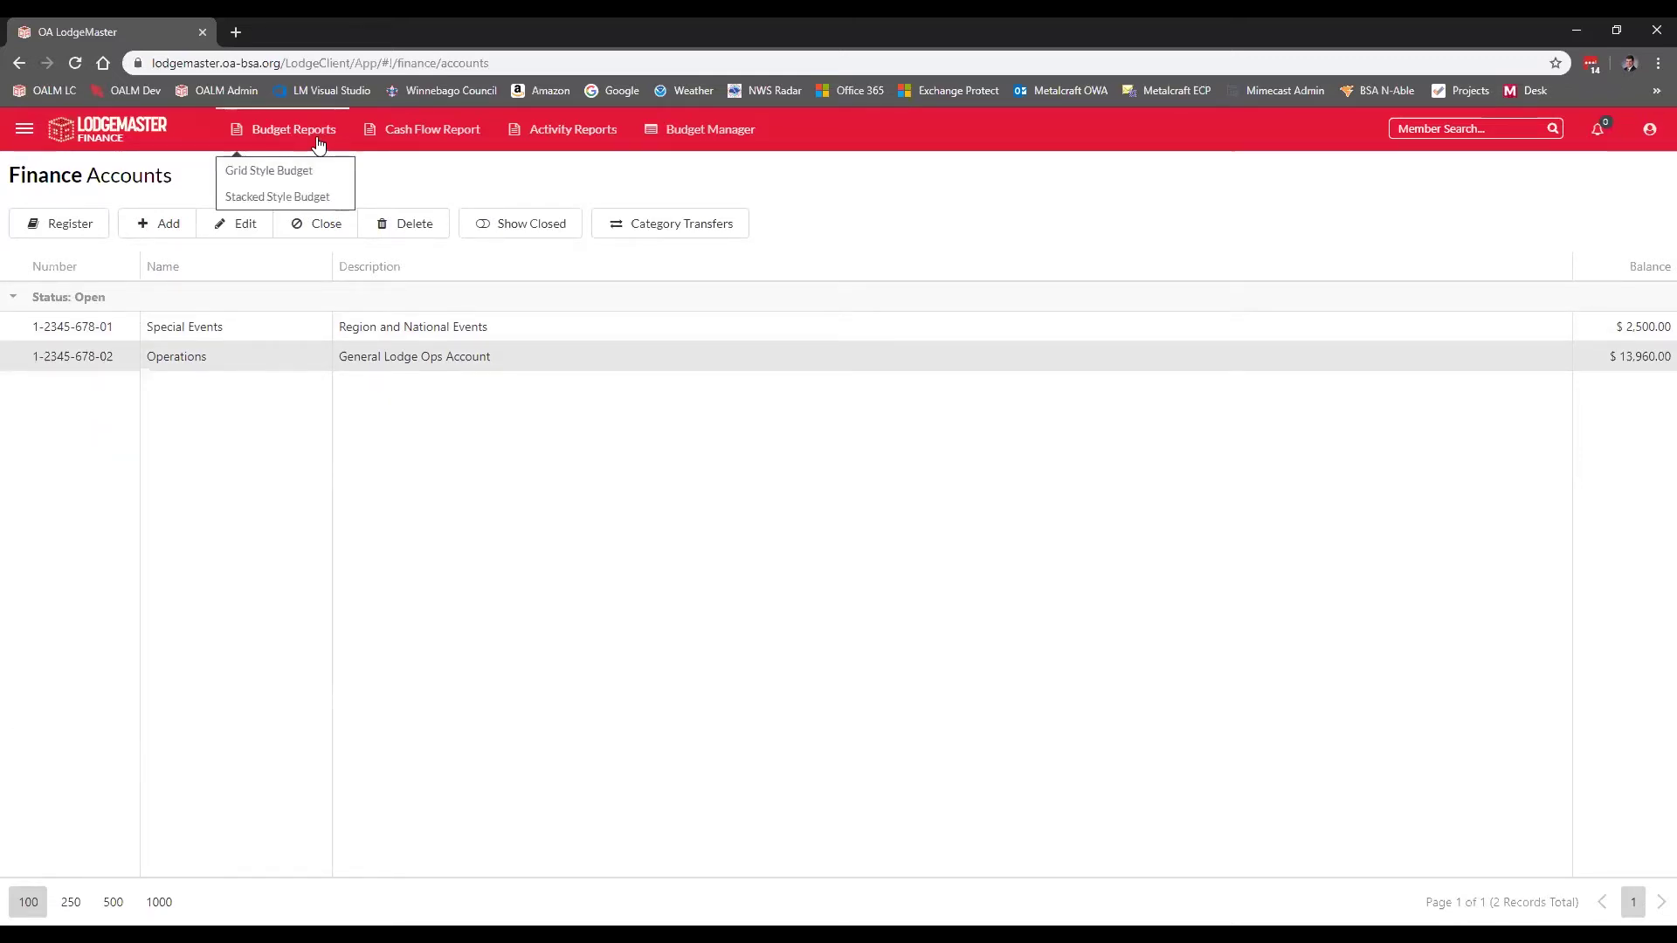
{"action": "left_click", "coordinate": [306, 197]}
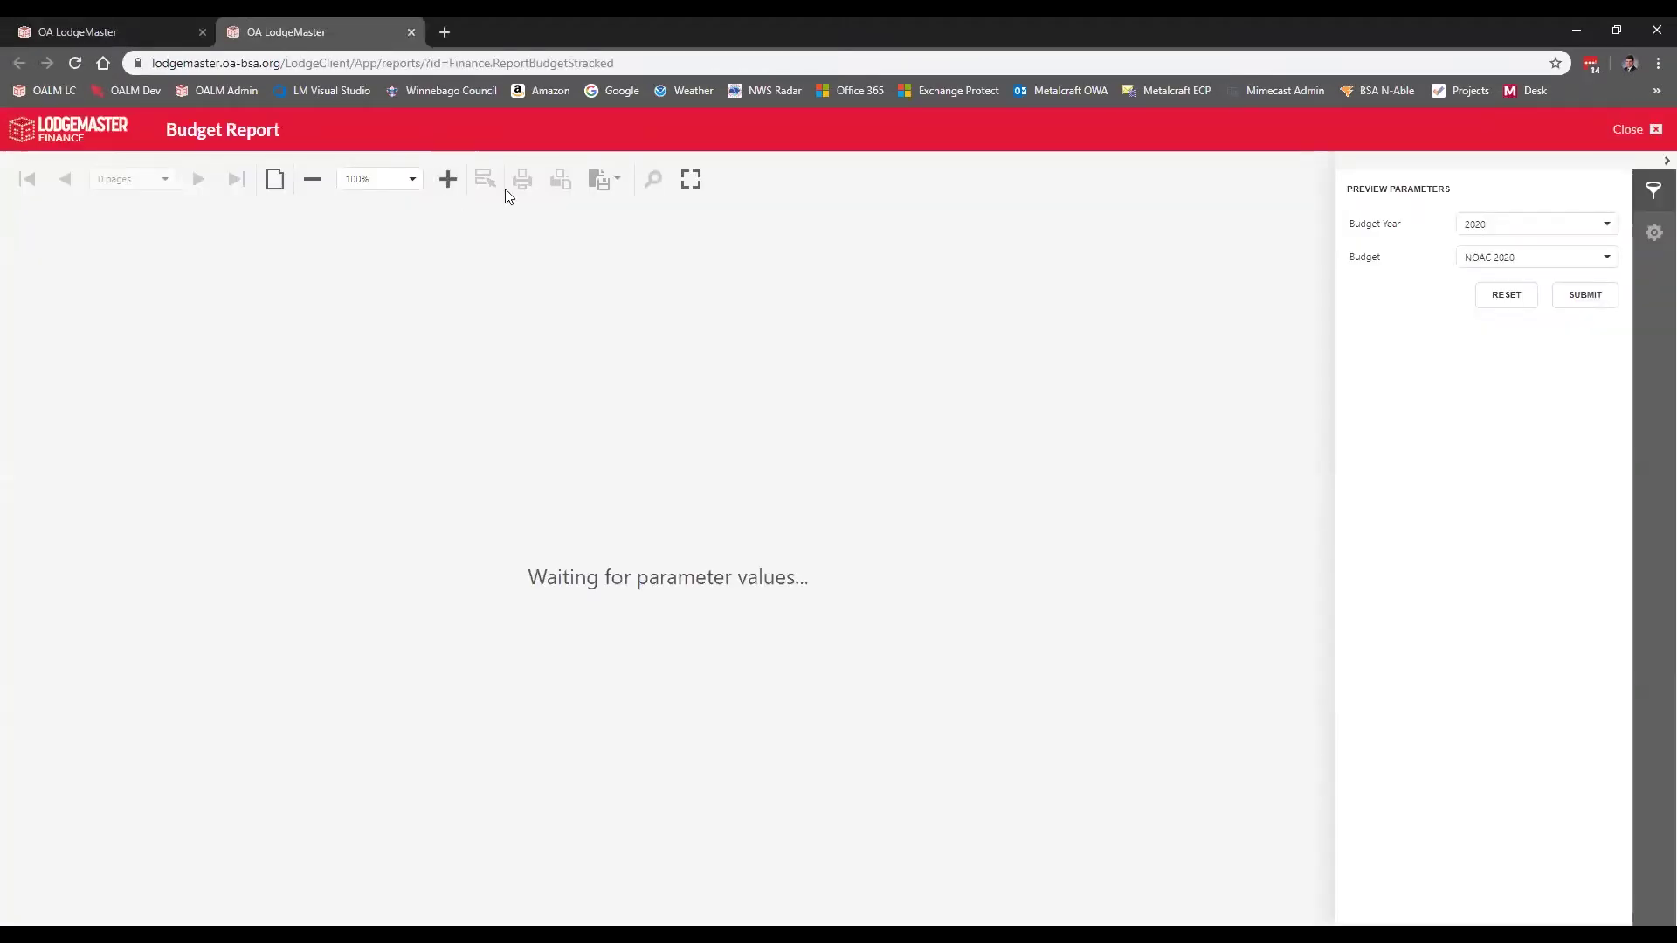
{"action": "left_click", "coordinate": [1606, 223]}
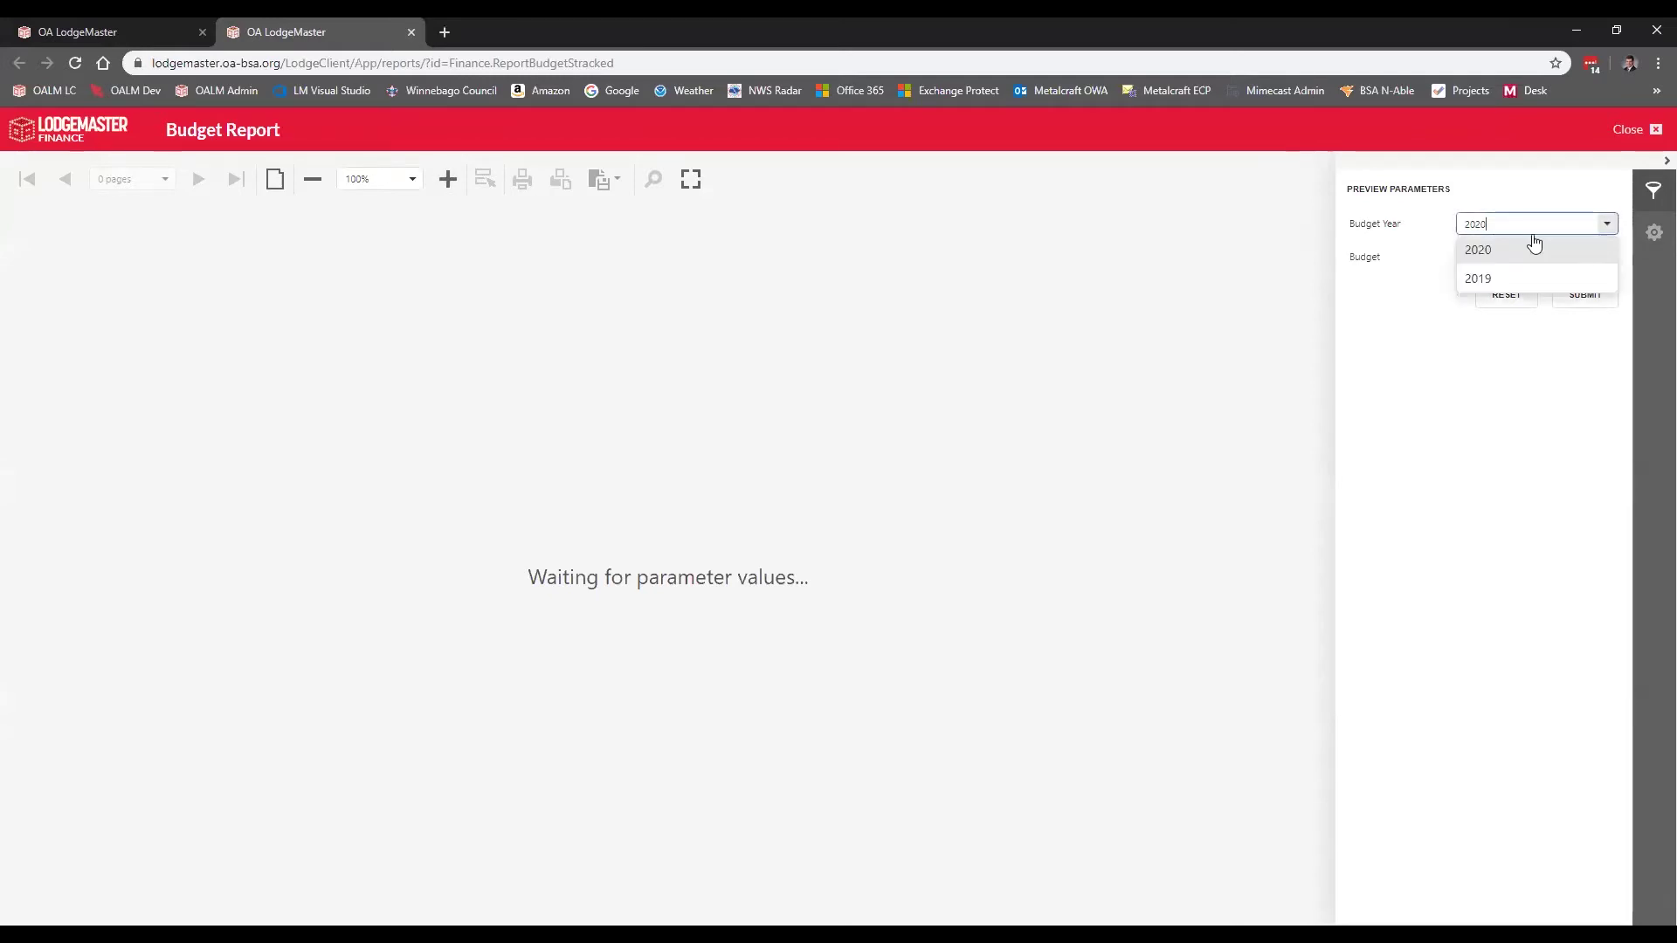
{"action": "left_click", "coordinate": [1502, 279]}
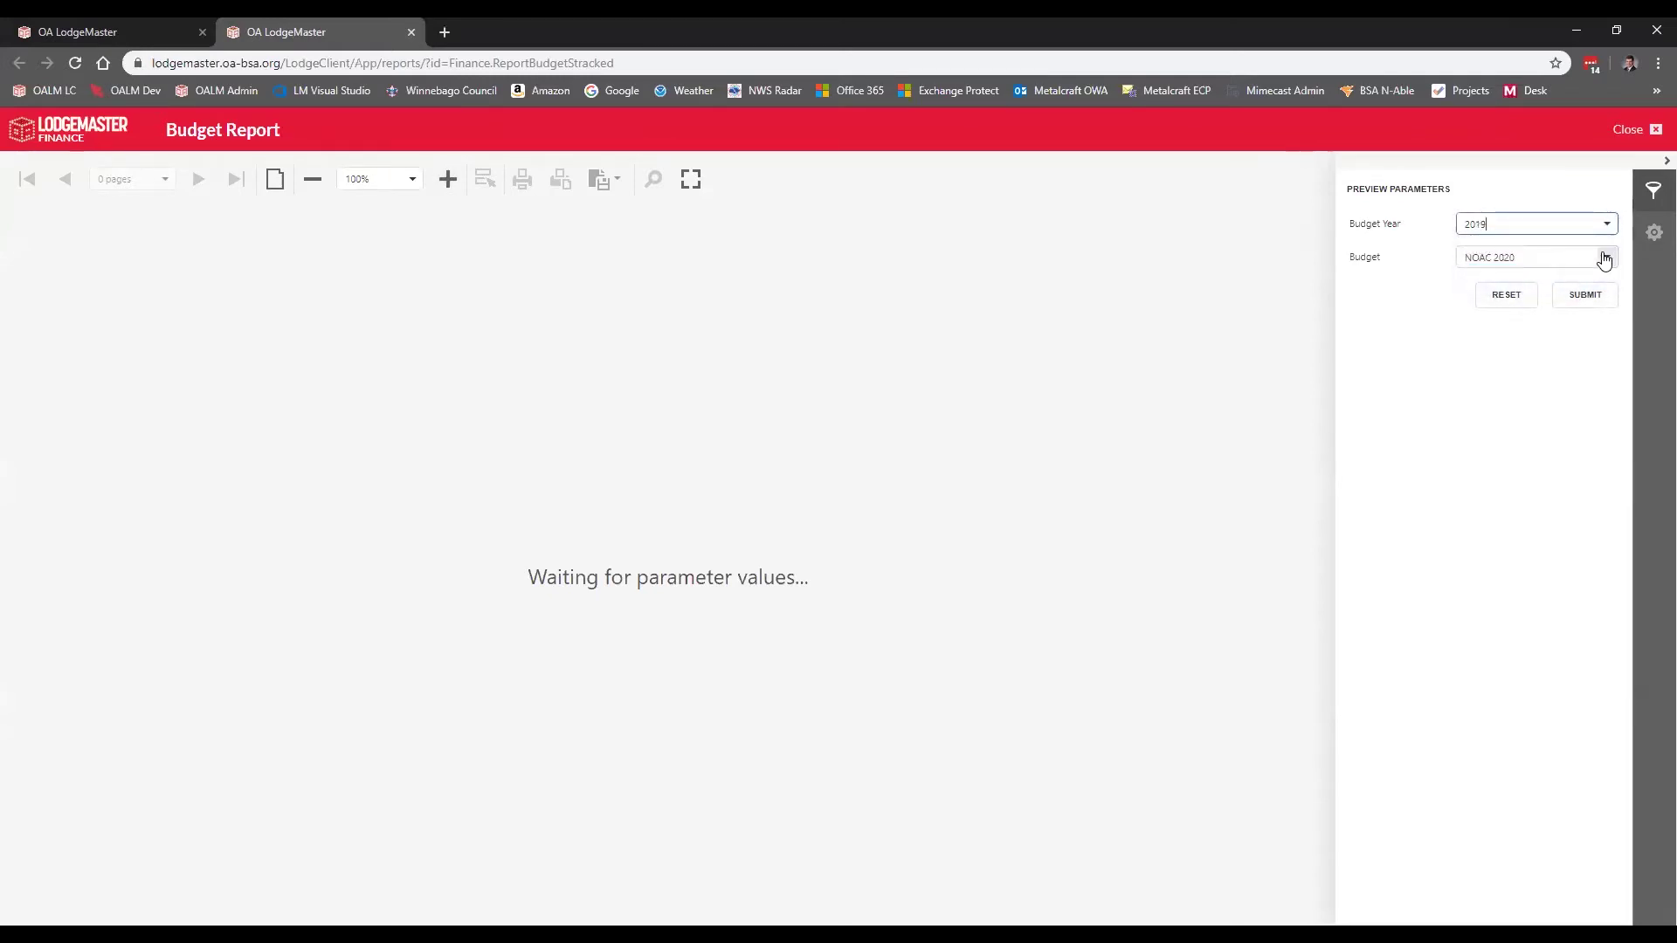
{"action": "left_click", "coordinate": [1605, 259]}
{"action": "left_click", "coordinate": [1549, 313]}
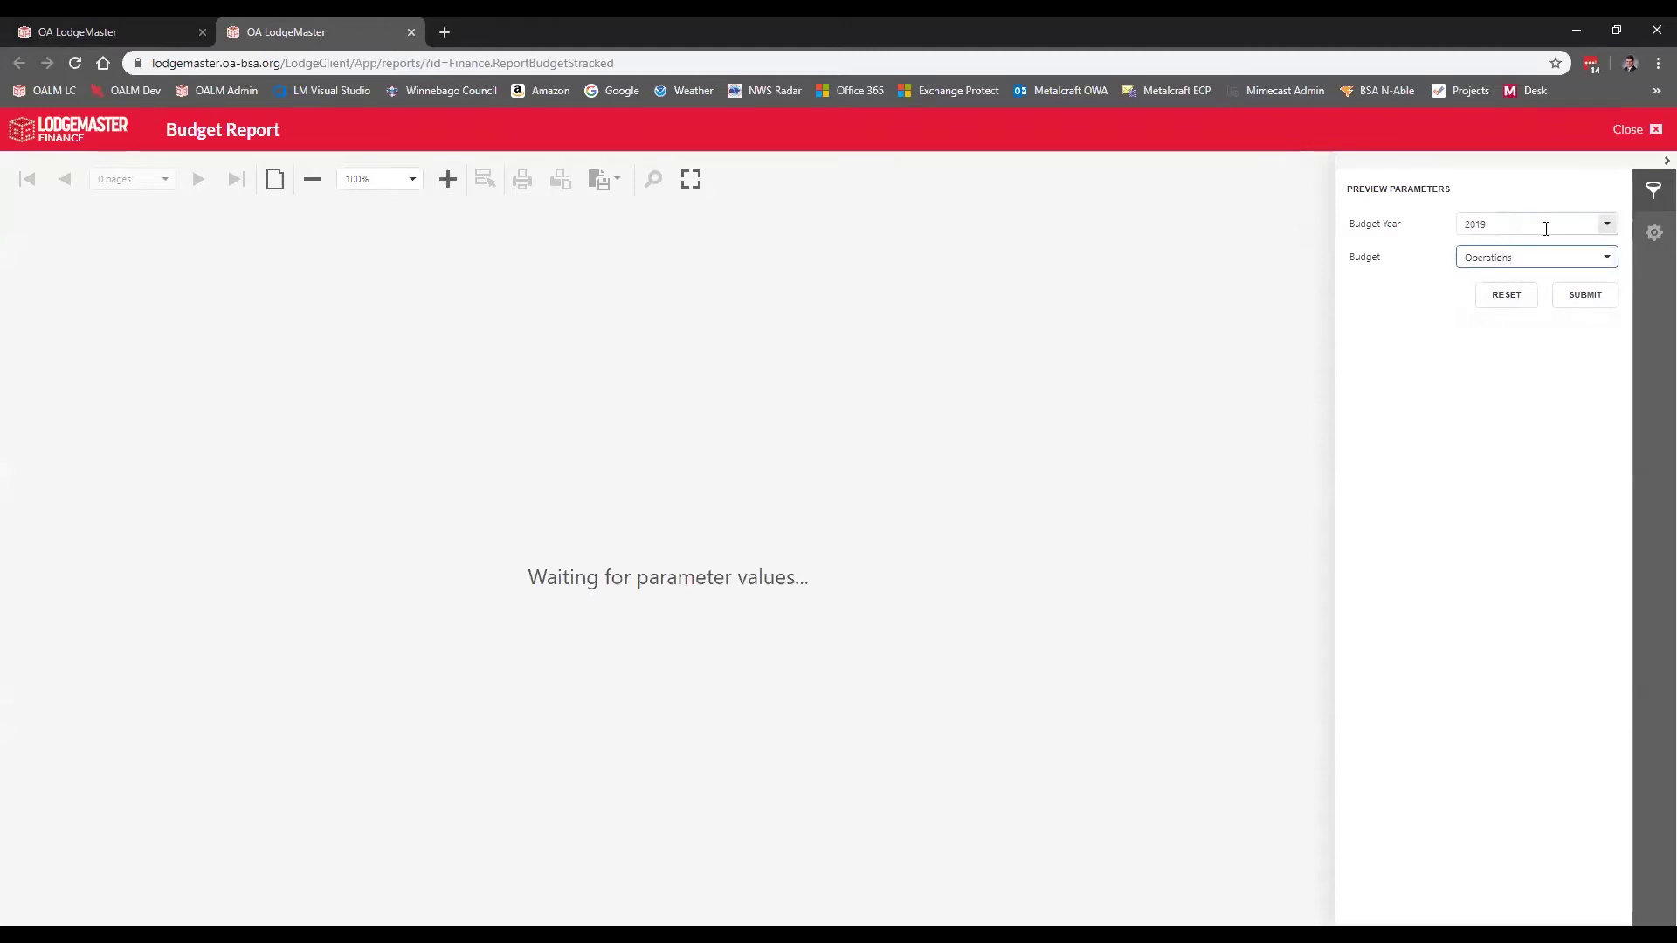
{"action": "left_click", "coordinate": [1585, 294]}
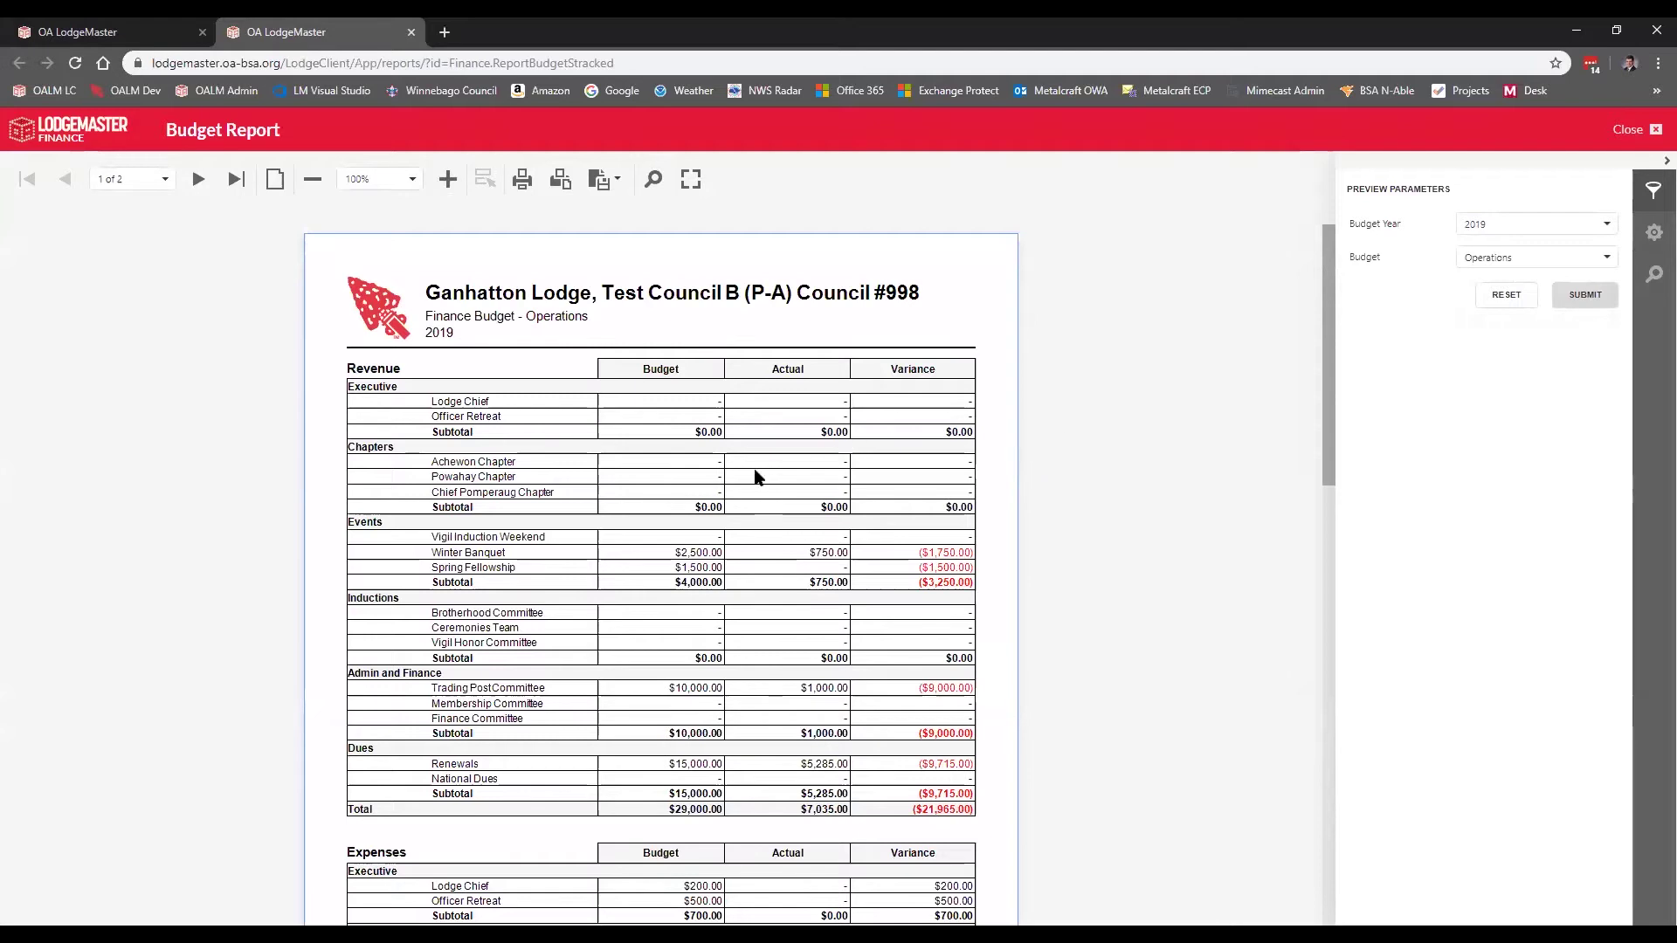
{"action": "scroll", "coordinate": [754, 478], "scroll_direction": "down", "scroll_amount": 2}
{"action": "scroll", "coordinate": [752, 480], "scroll_direction": "up", "scroll_amount": 1}
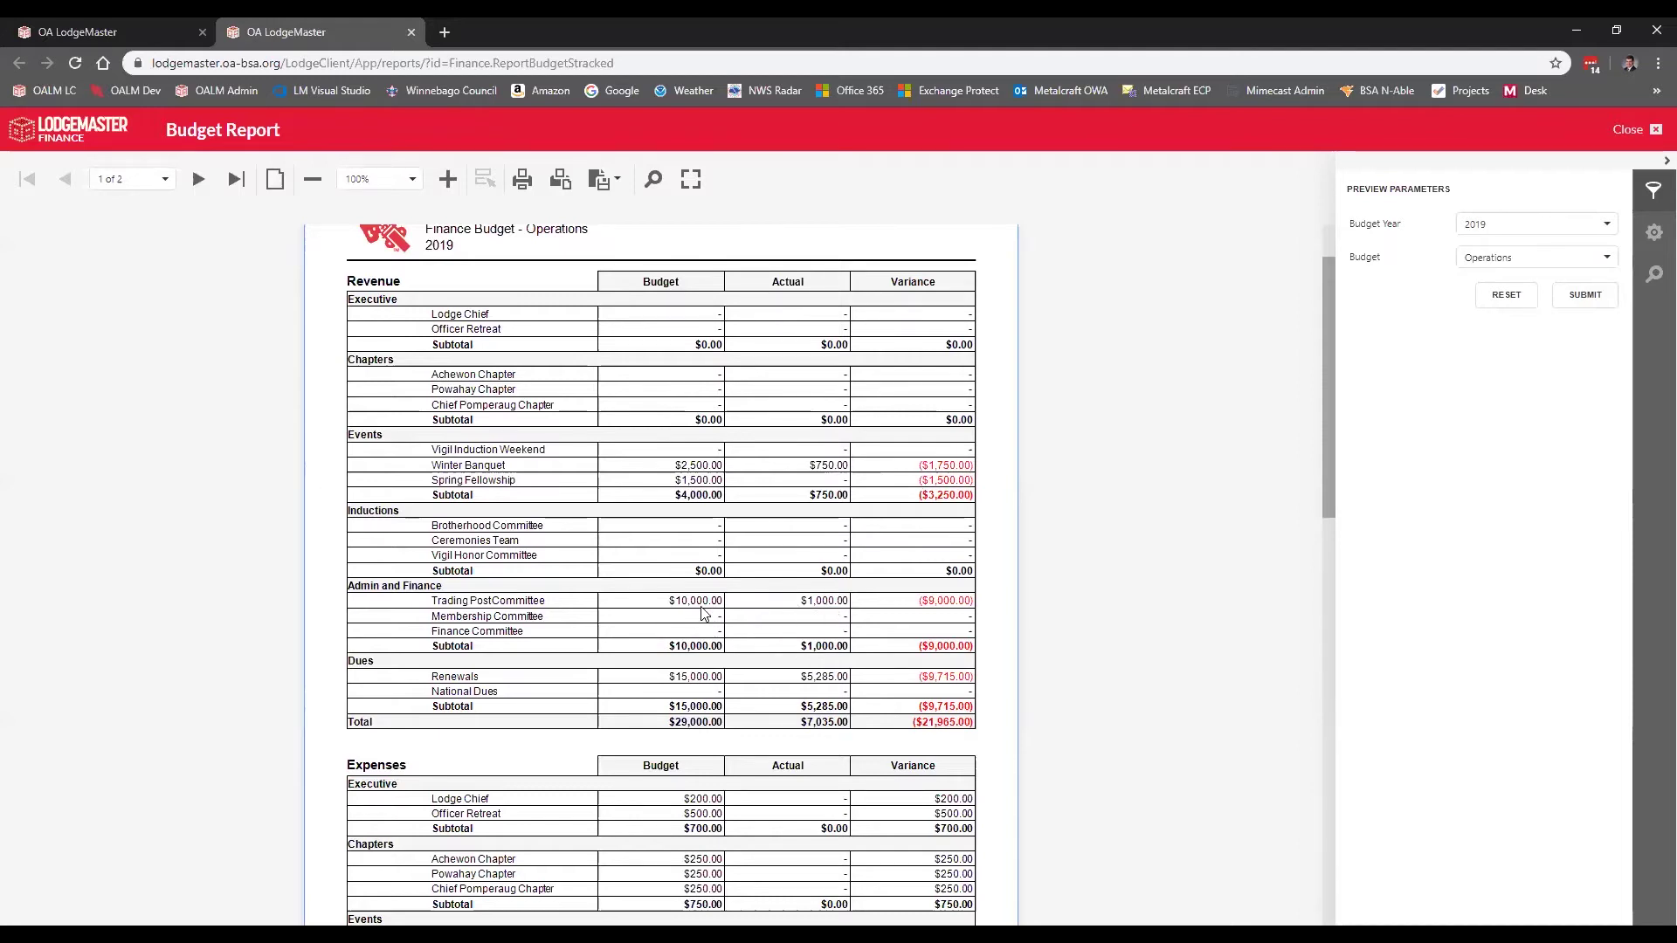
Review both report pages, including $13,300 budgeted versus $1,075 actual expenses, then close it
{"action": "scroll", "coordinate": [822, 616], "scroll_direction": "down", "scroll_amount": 3}
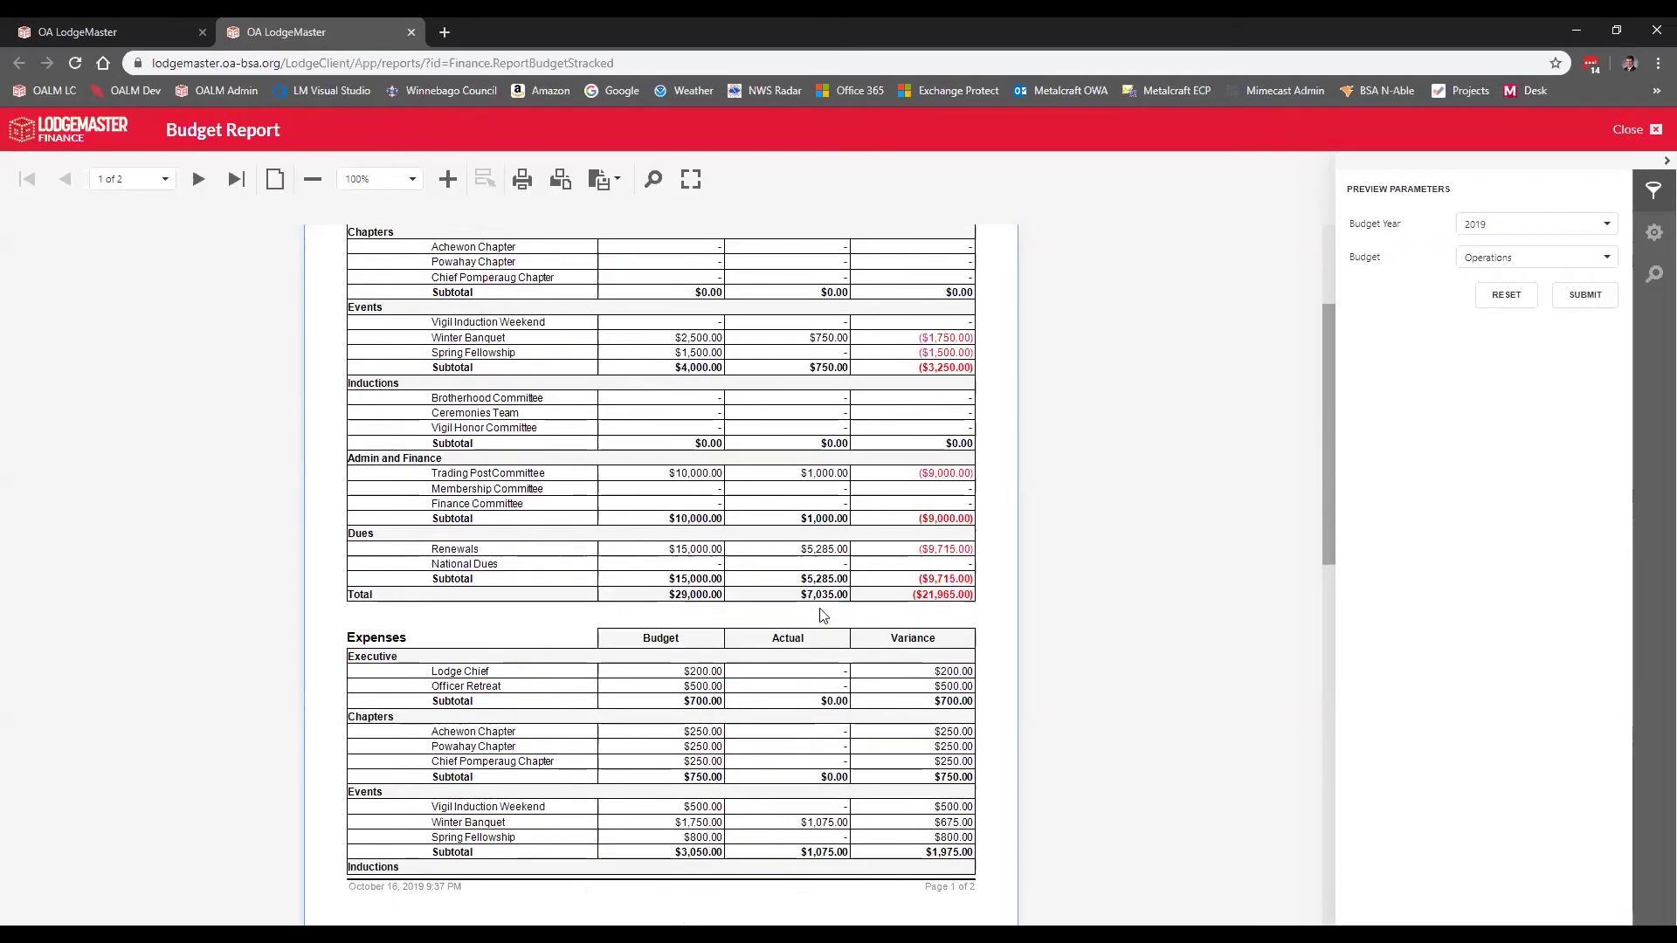
{"action": "scroll", "coordinate": [821, 616], "scroll_direction": "down", "scroll_amount": 1}
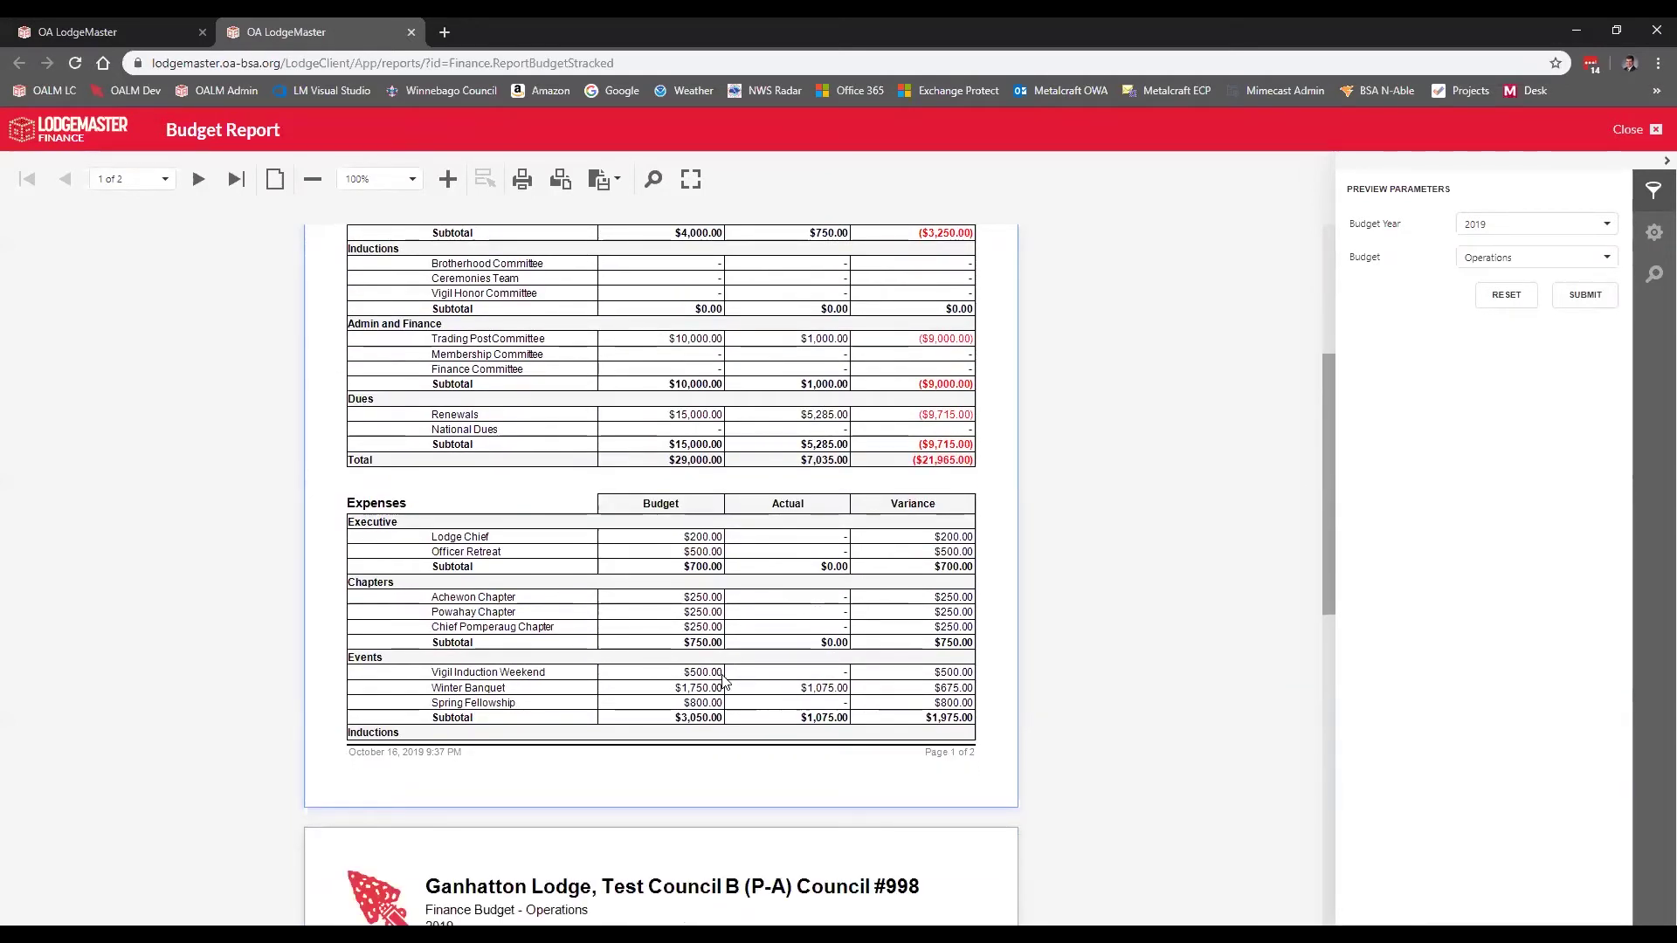
{"action": "scroll", "coordinate": [728, 674], "scroll_direction": "down", "scroll_amount": 3}
{"action": "scroll", "coordinate": [337, 349], "scroll_direction": "up", "scroll_amount": 1}
{"action": "scroll", "coordinate": [335, 327], "scroll_direction": "down", "scroll_amount": 5}
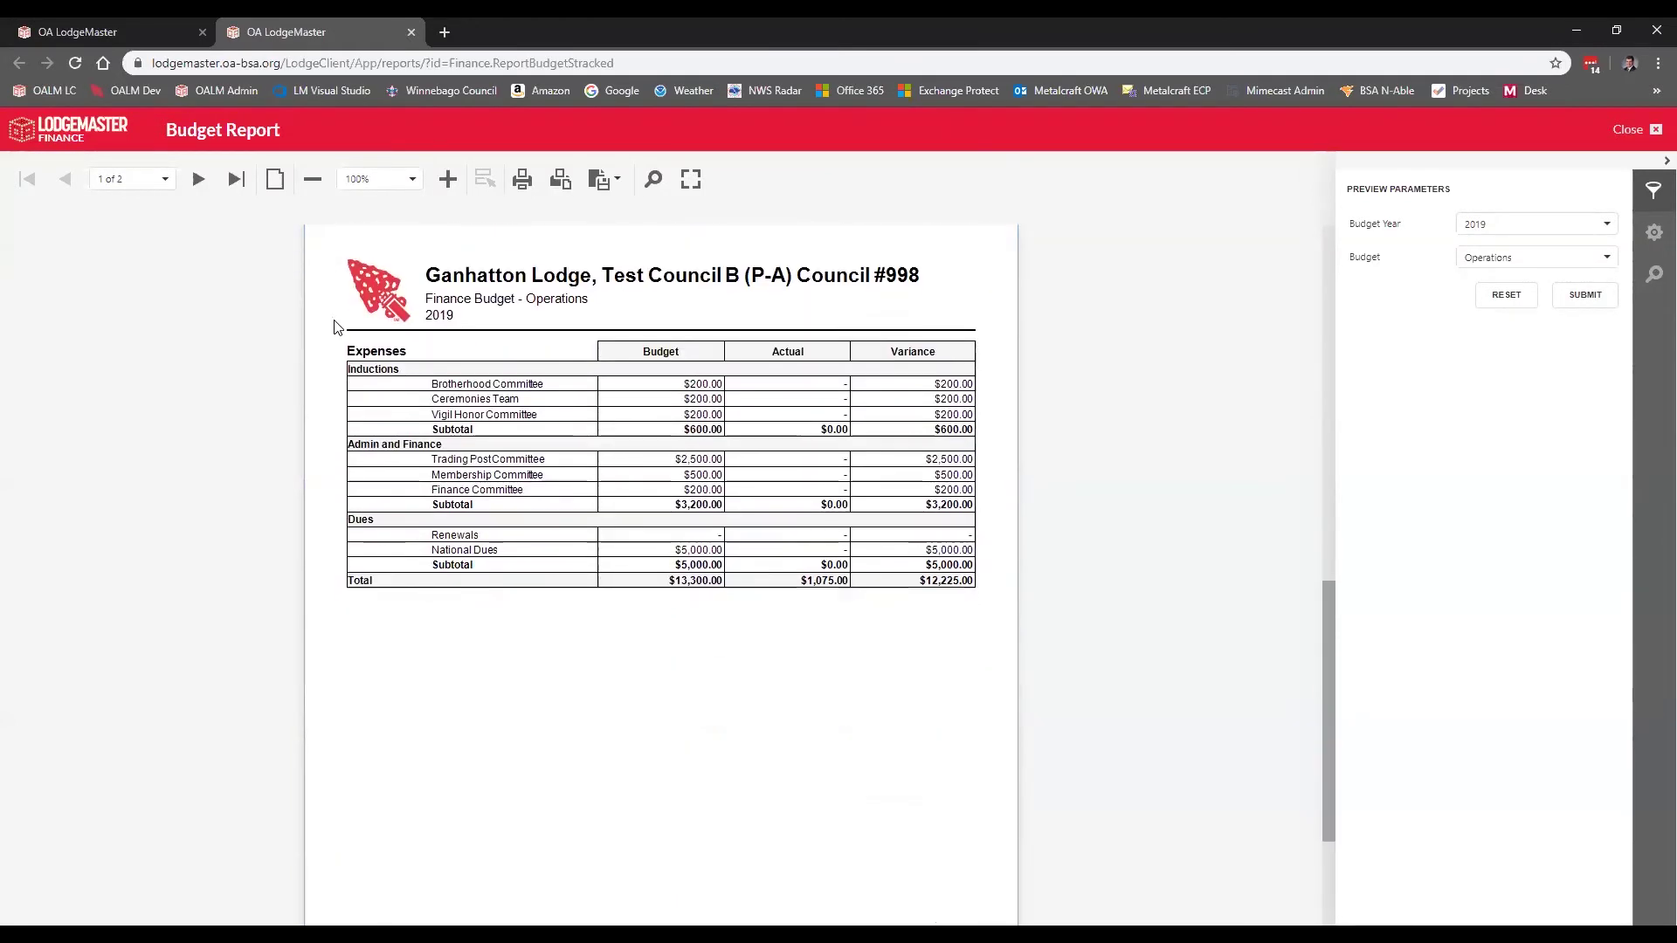
{"action": "scroll", "coordinate": [335, 327], "scroll_direction": "up", "scroll_amount": 3}
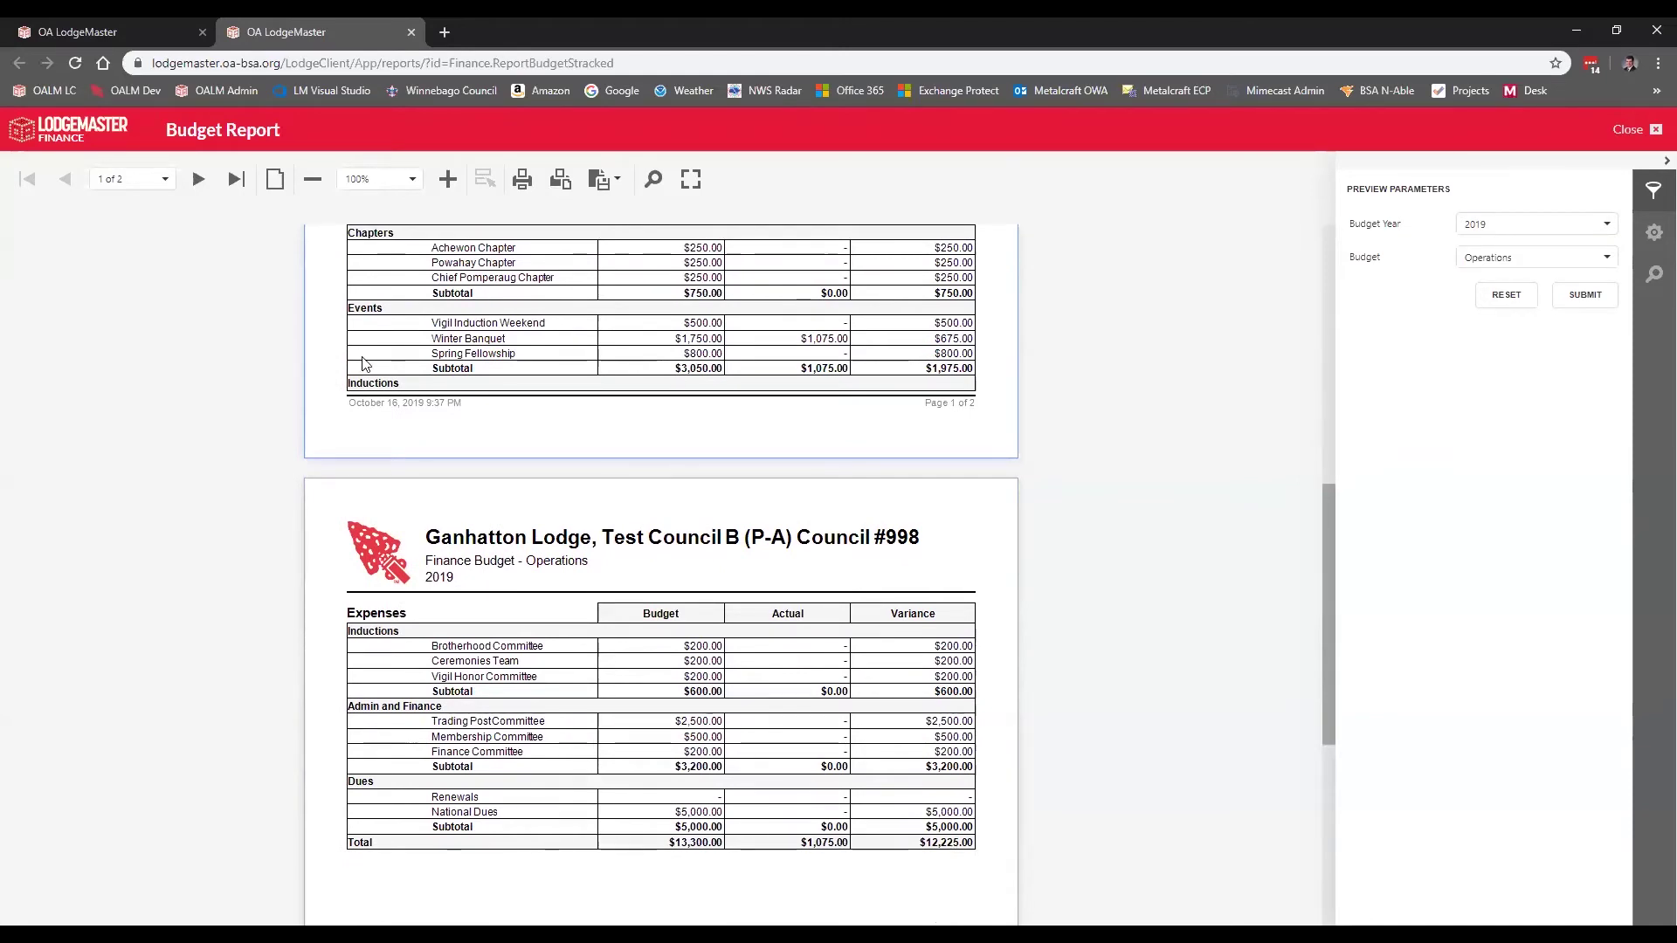
{"action": "scroll", "coordinate": [364, 363], "scroll_direction": "up", "scroll_amount": 1}
{"action": "scroll", "coordinate": [398, 327], "scroll_direction": "up", "scroll_amount": 5}
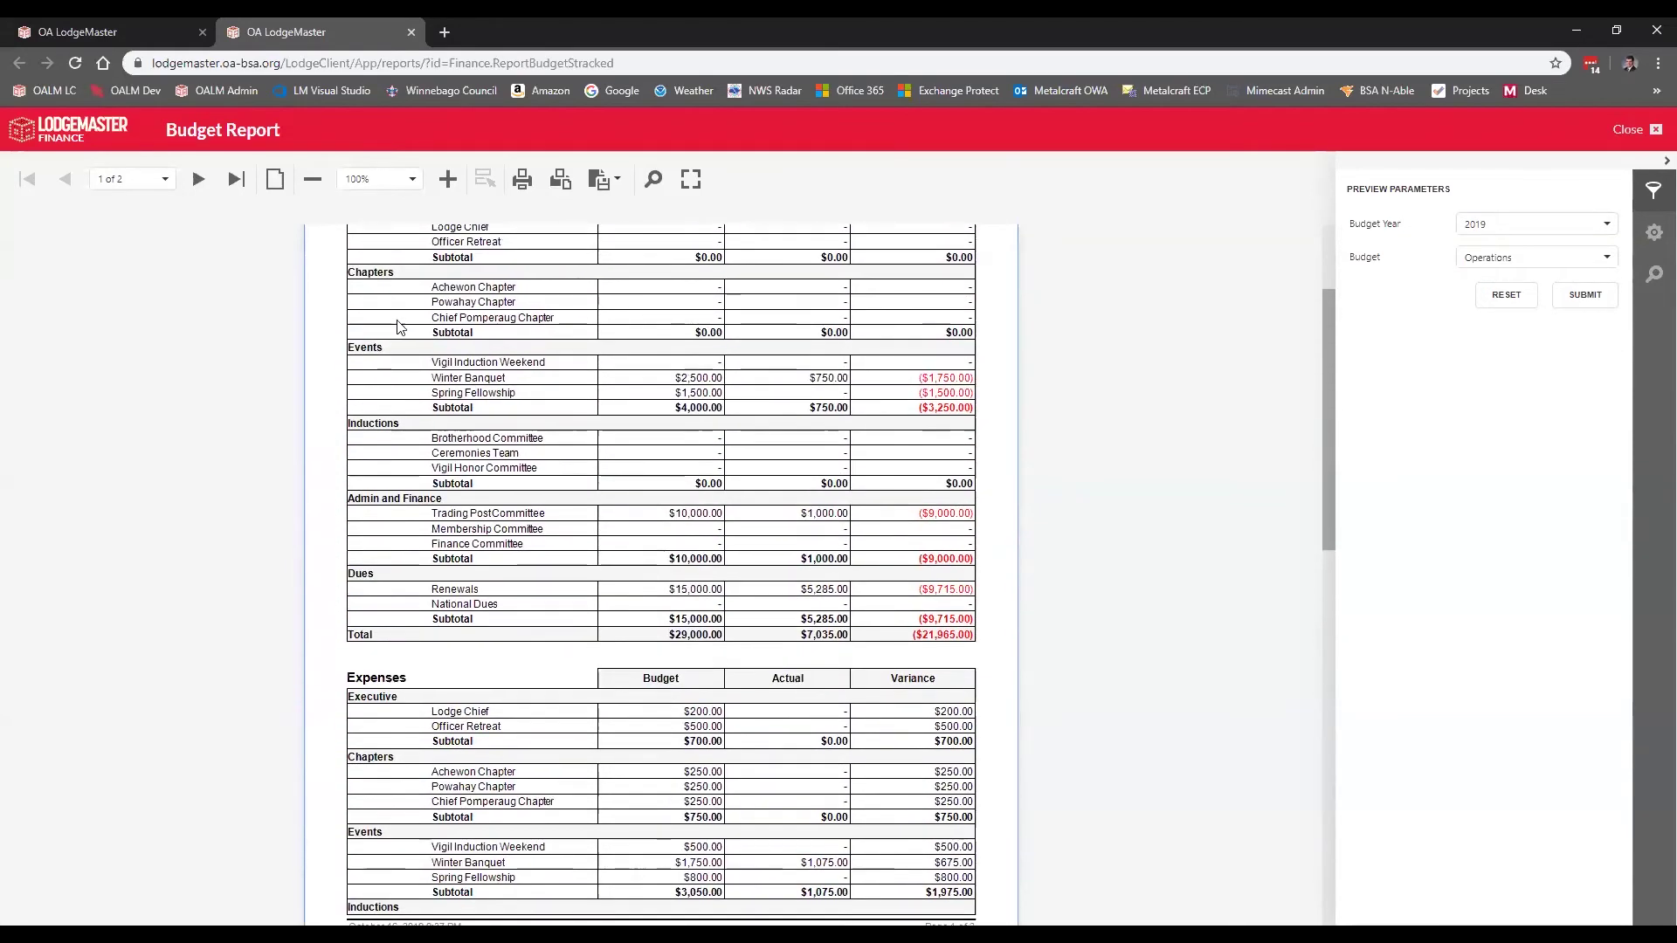
{"action": "scroll", "coordinate": [398, 327], "scroll_direction": "up", "scroll_amount": 2}
{"action": "scroll", "coordinate": [438, 517], "scroll_direction": "down", "scroll_amount": 2}
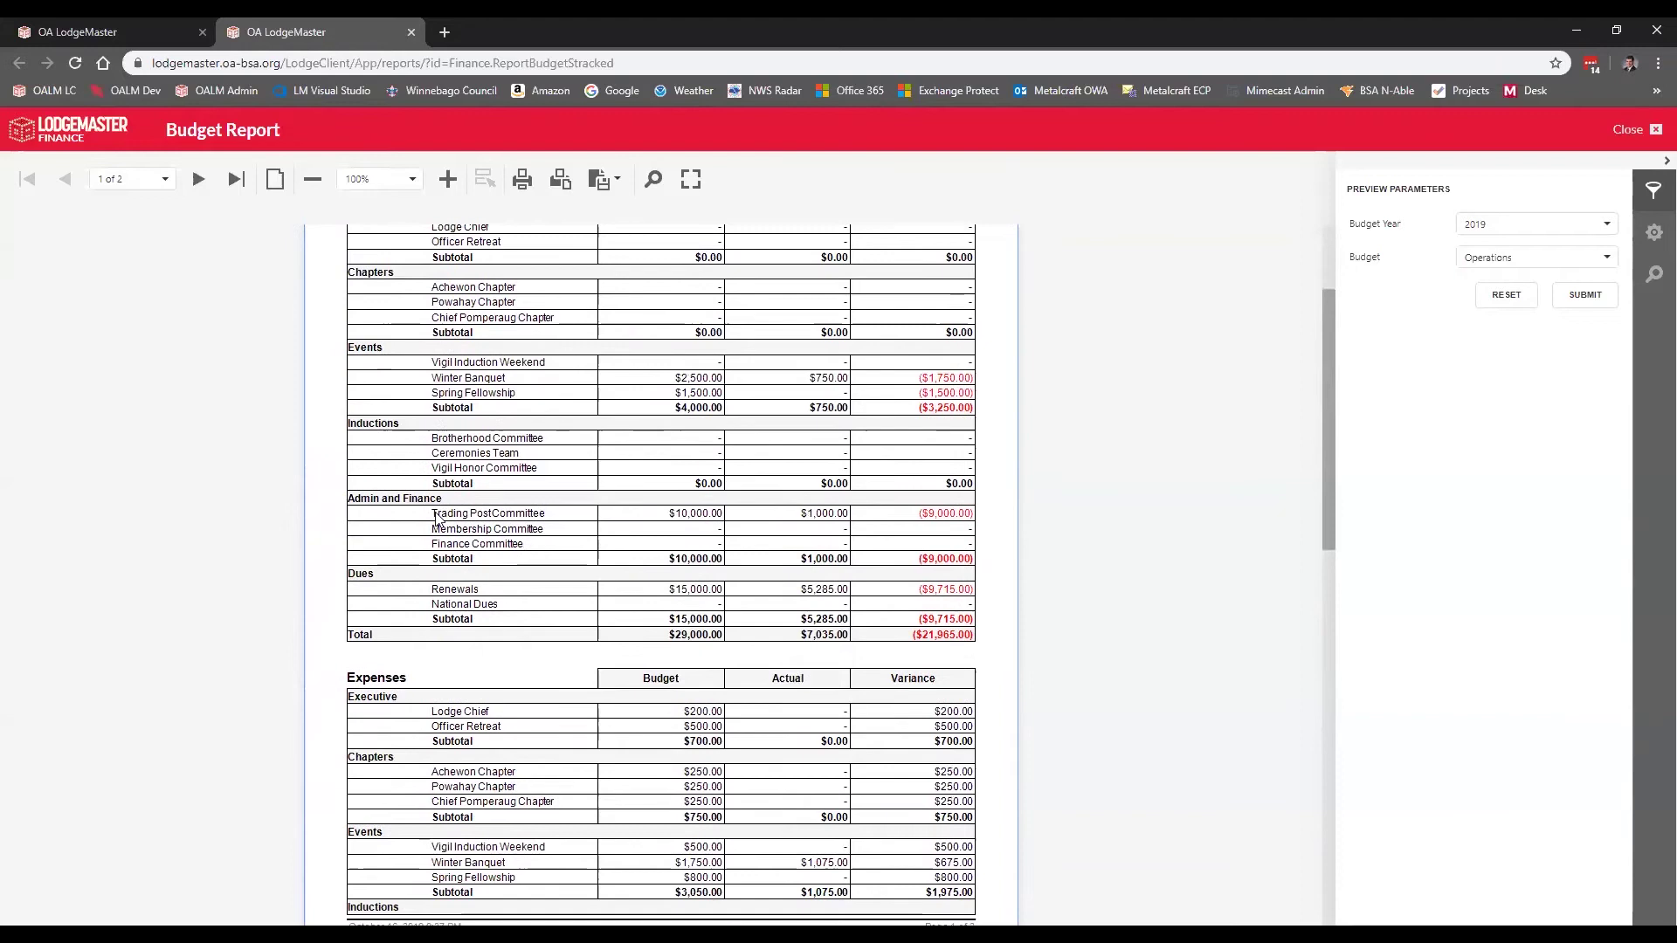
{"action": "scroll", "coordinate": [438, 517], "scroll_direction": "down", "scroll_amount": 3}
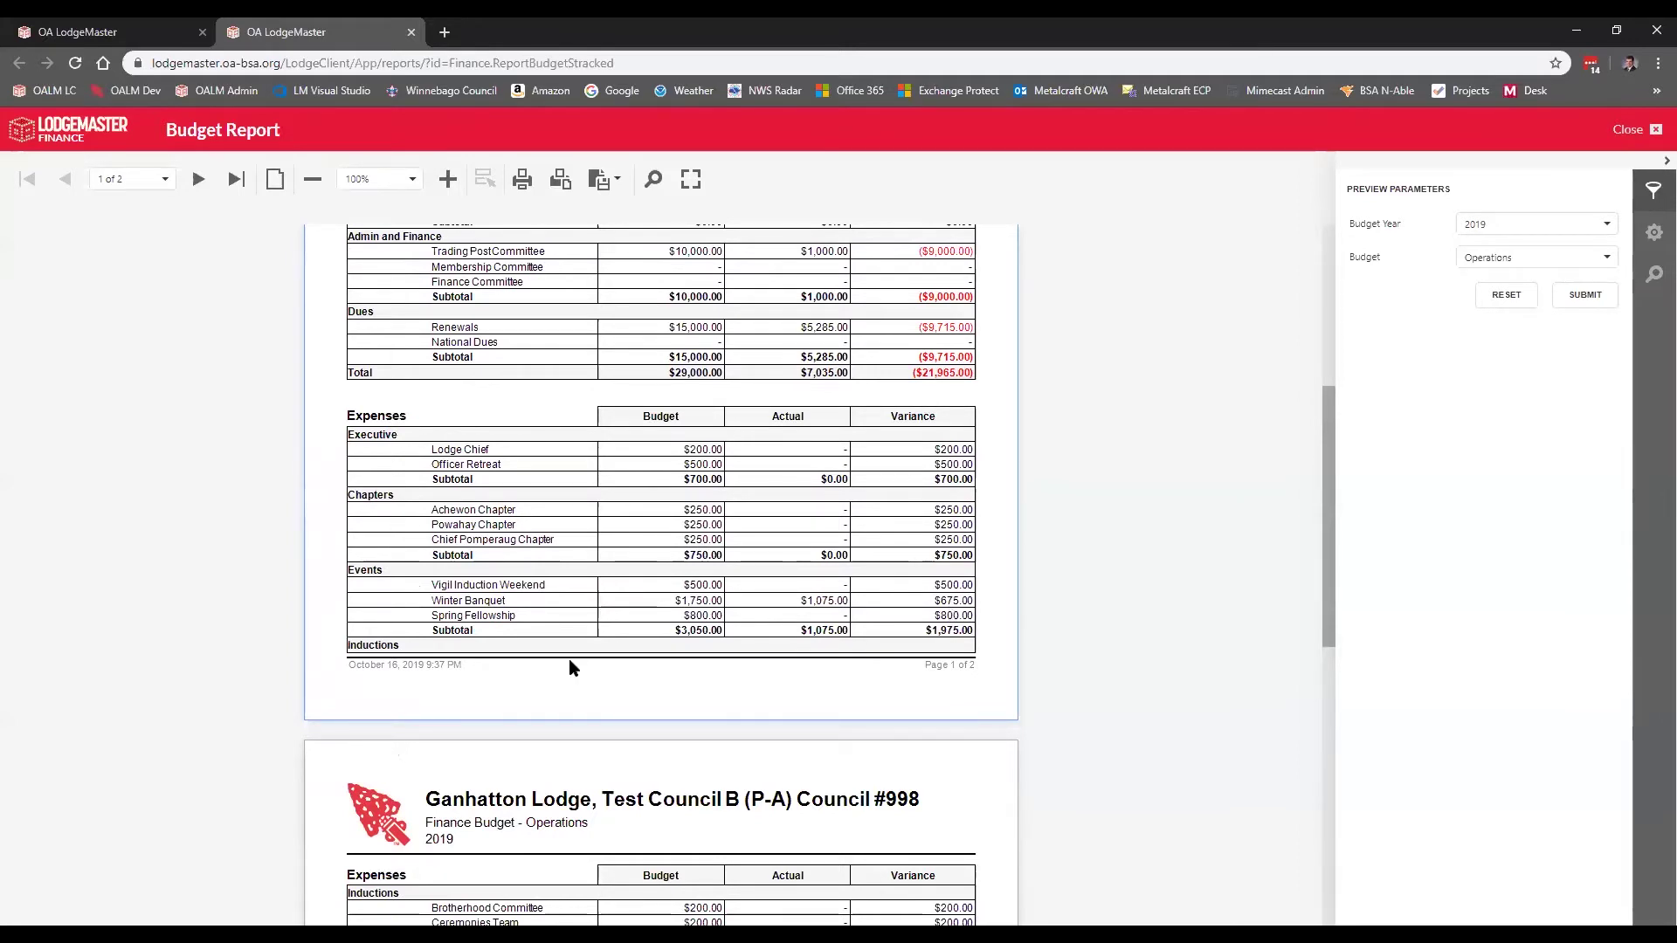
{"action": "scroll", "coordinate": [570, 664], "scroll_direction": "down", "scroll_amount": 6}
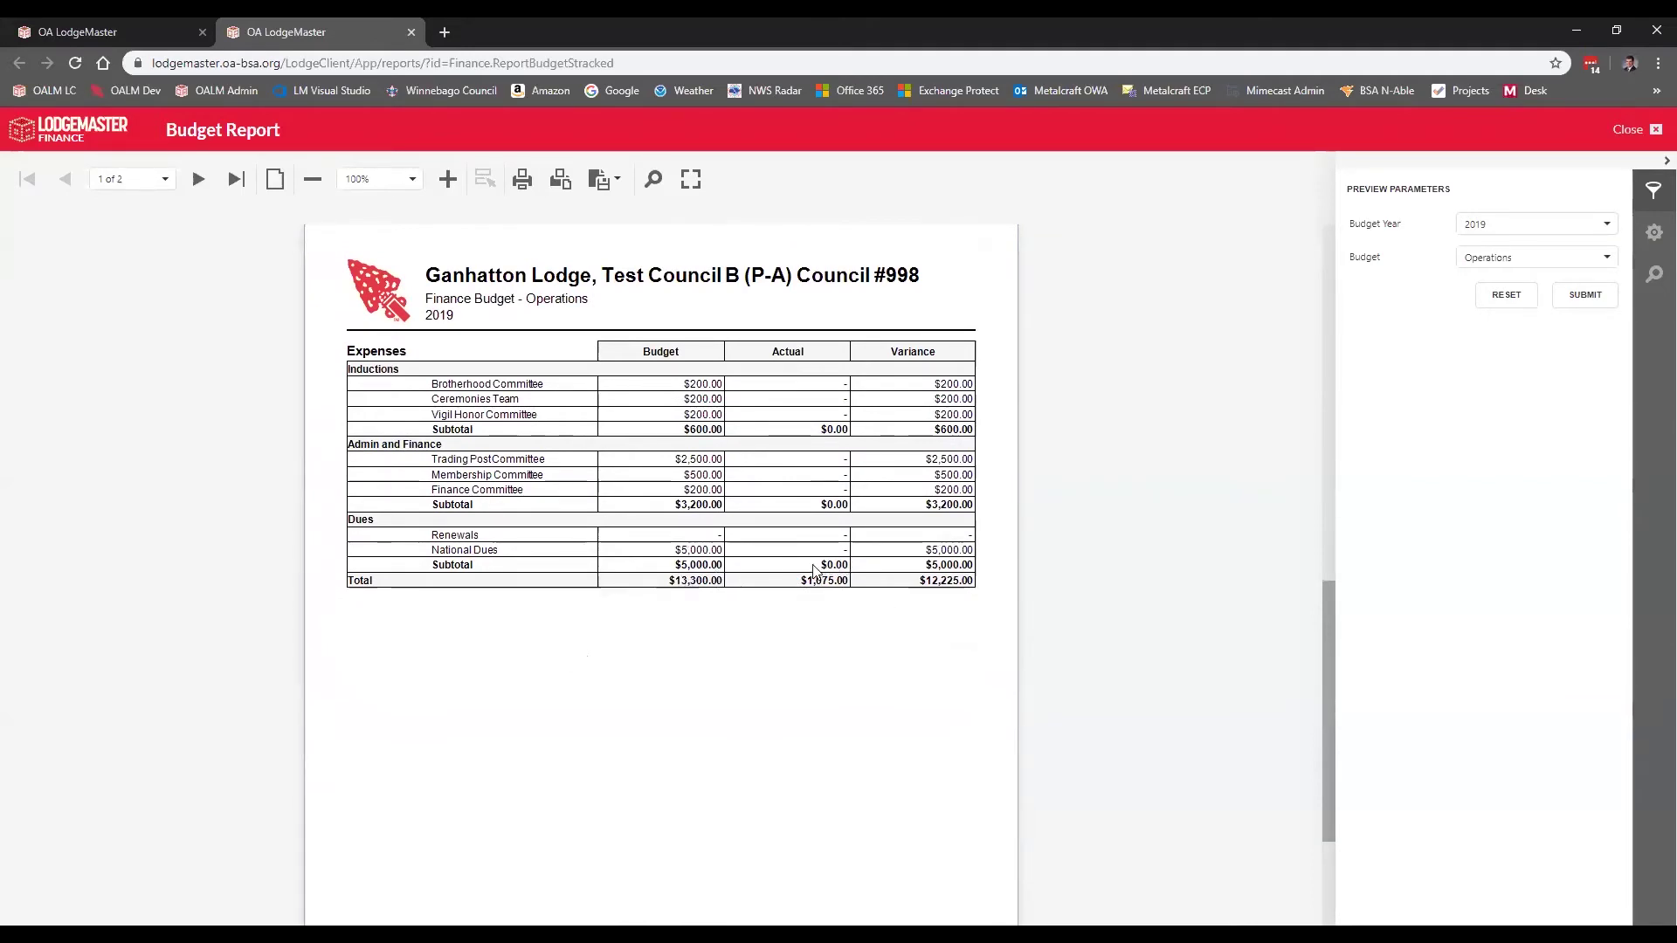
{"action": "left_click", "coordinate": [1628, 129]}
Generate the Grid Style budget report for the Operations budget and year 2019, then close it
{"action": "left_click", "coordinate": [297, 140]}
{"action": "left_click", "coordinate": [313, 171]}
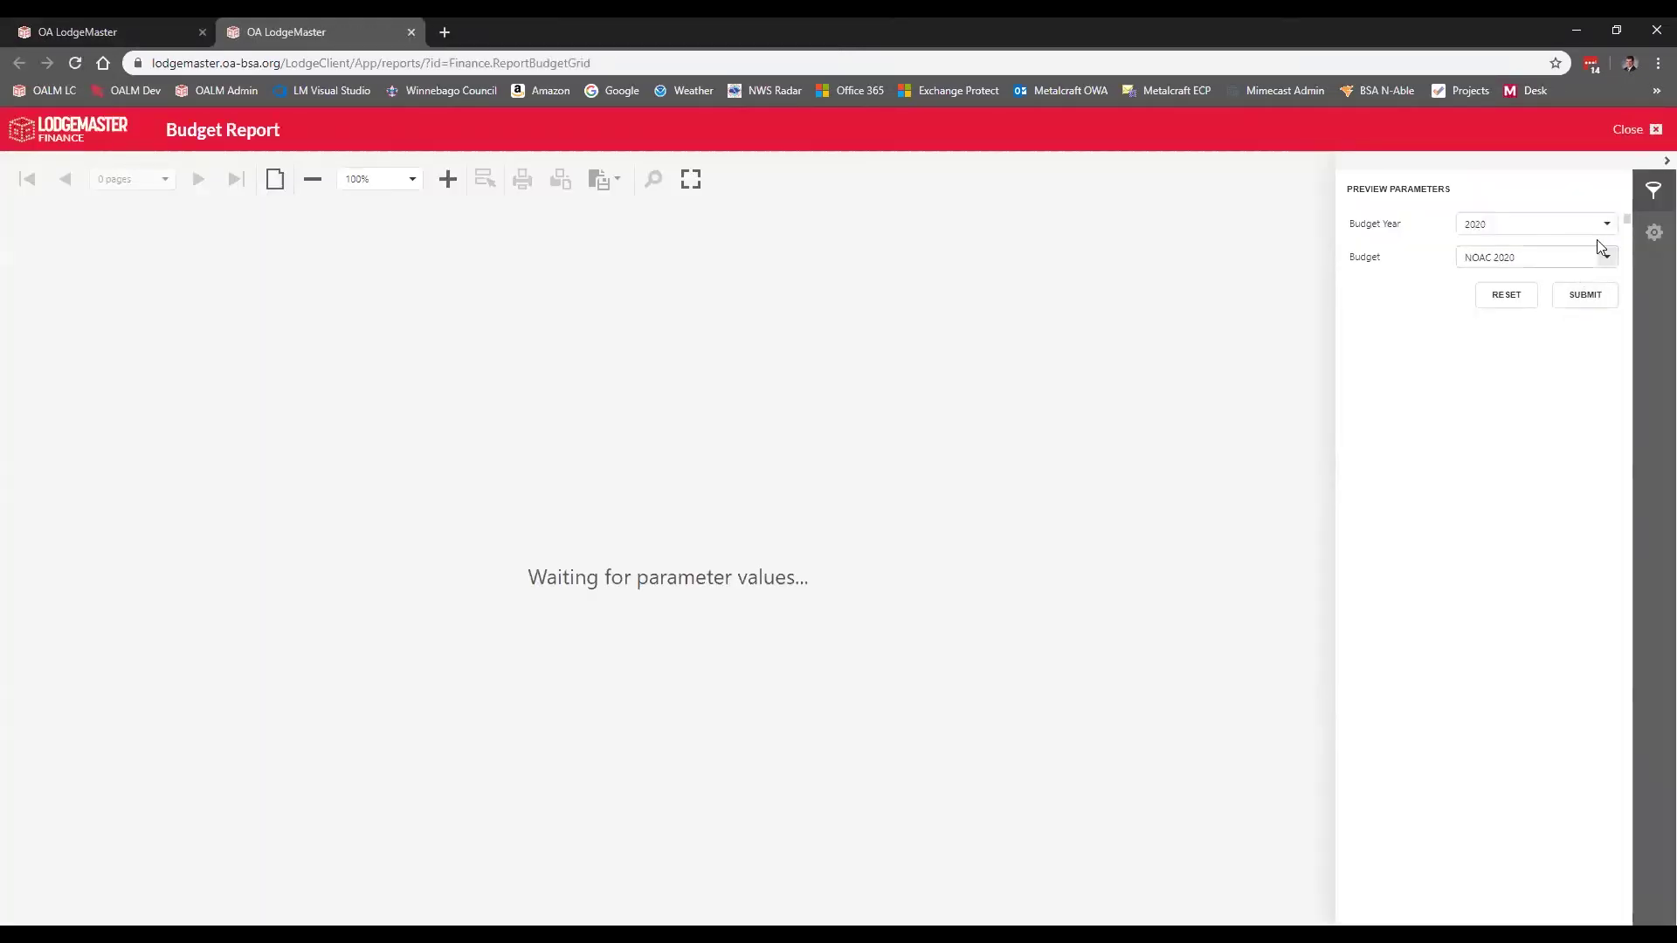
{"action": "left_click", "coordinate": [1613, 254]}
{"action": "left_click", "coordinate": [1512, 312]}
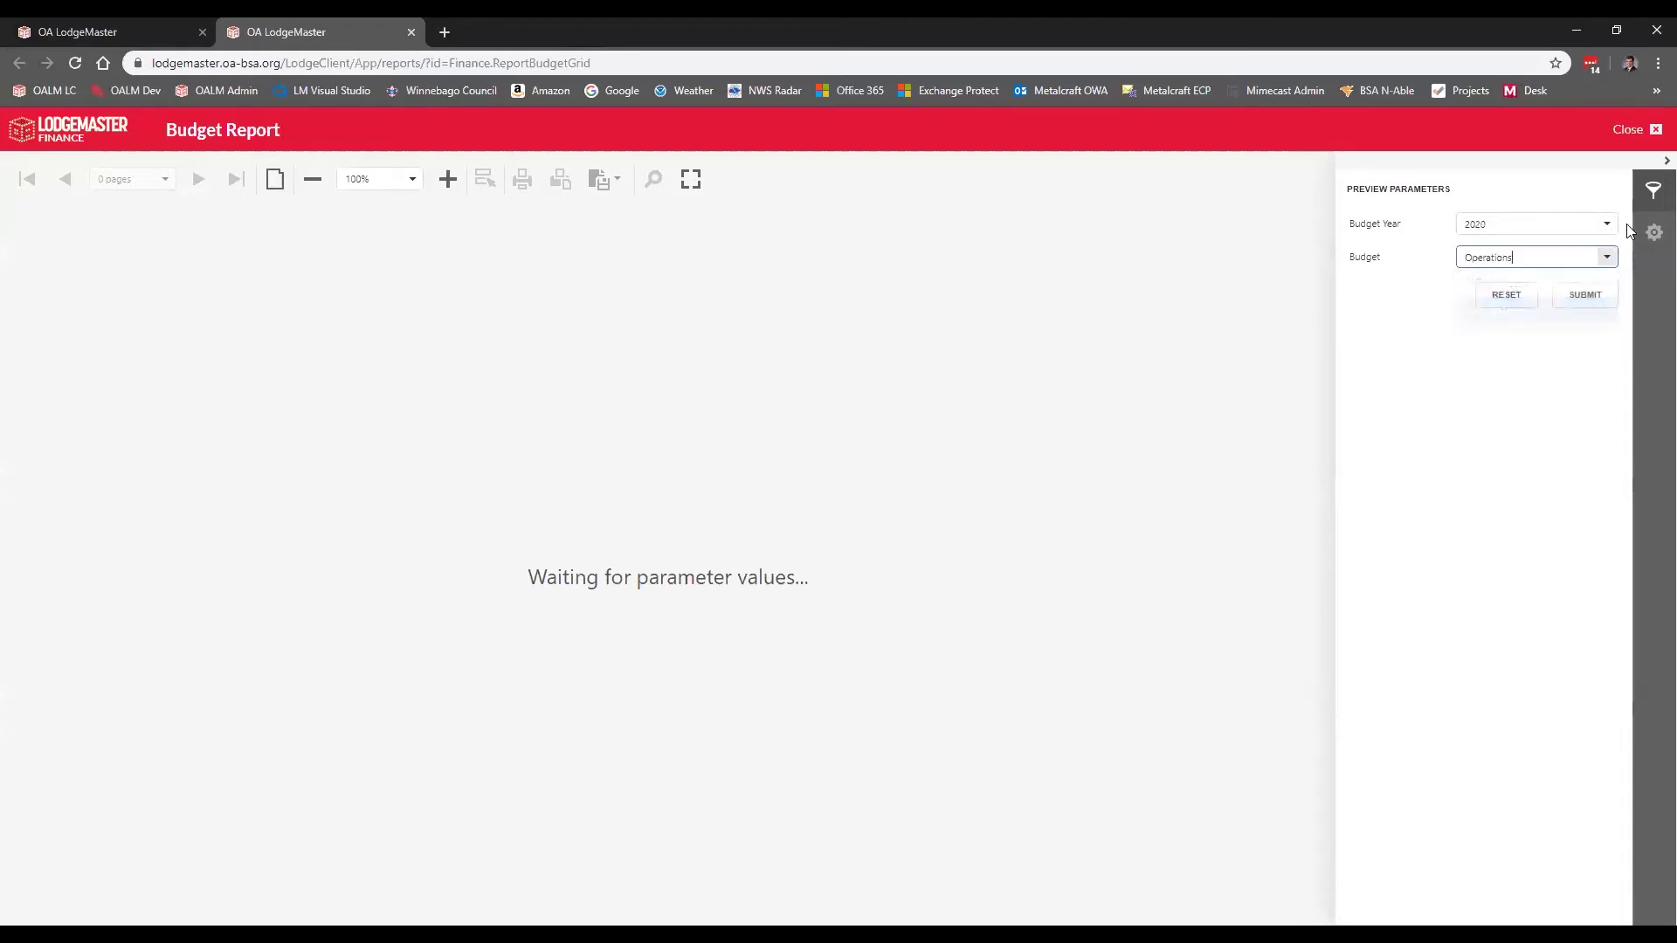
{"action": "left_click", "coordinate": [1613, 224]}
{"action": "left_click", "coordinate": [1493, 281]}
{"action": "left_click", "coordinate": [1580, 297]}
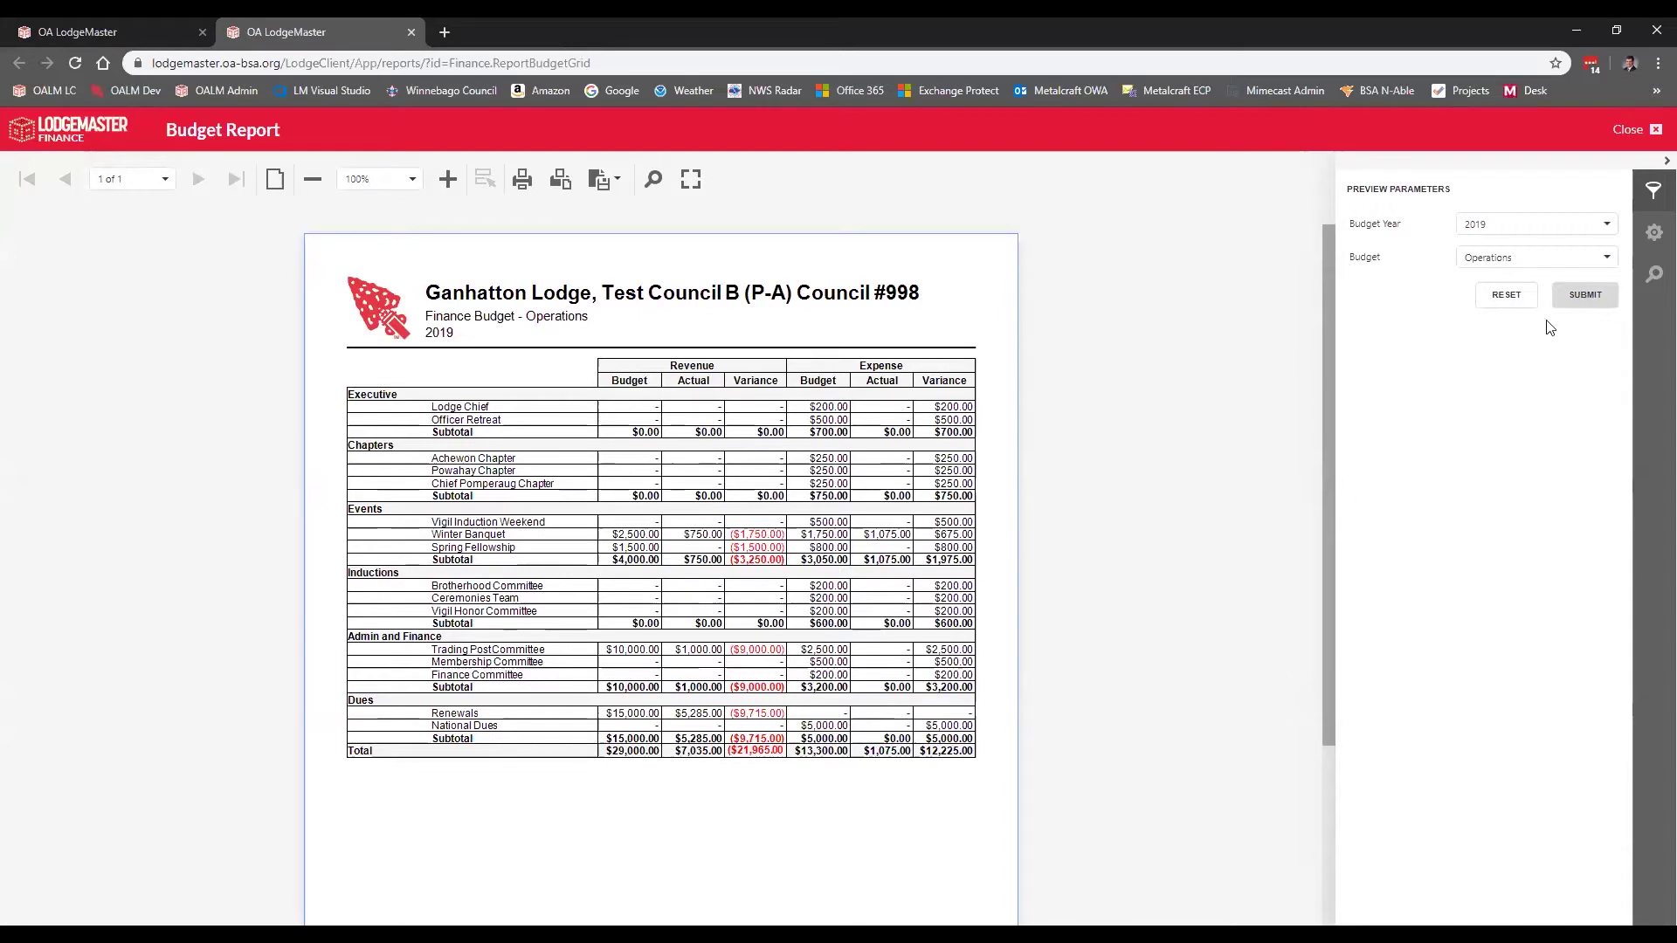
{"action": "left_click", "coordinate": [1649, 137]}
Start a new Operations register transaction dated 5/10/2019 with payee Winter Banquet
{"action": "left_click", "coordinate": [87, 230]}
{"action": "left_click", "coordinate": [123, 225]}
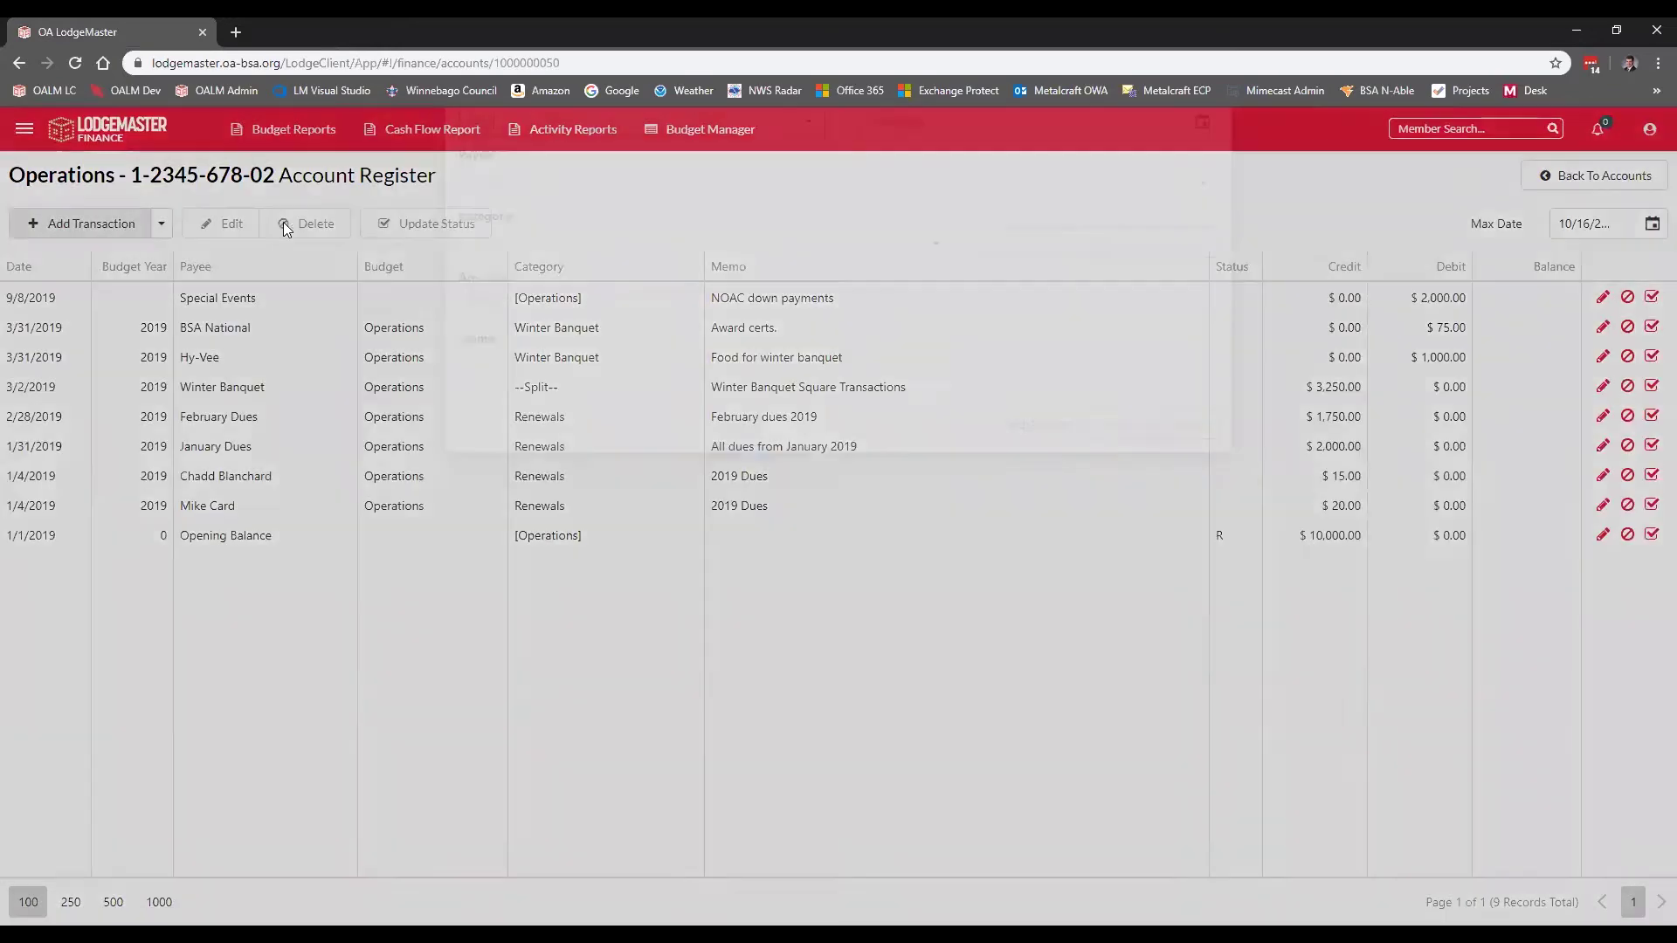
{"action": "left_click", "coordinate": [1204, 228]}
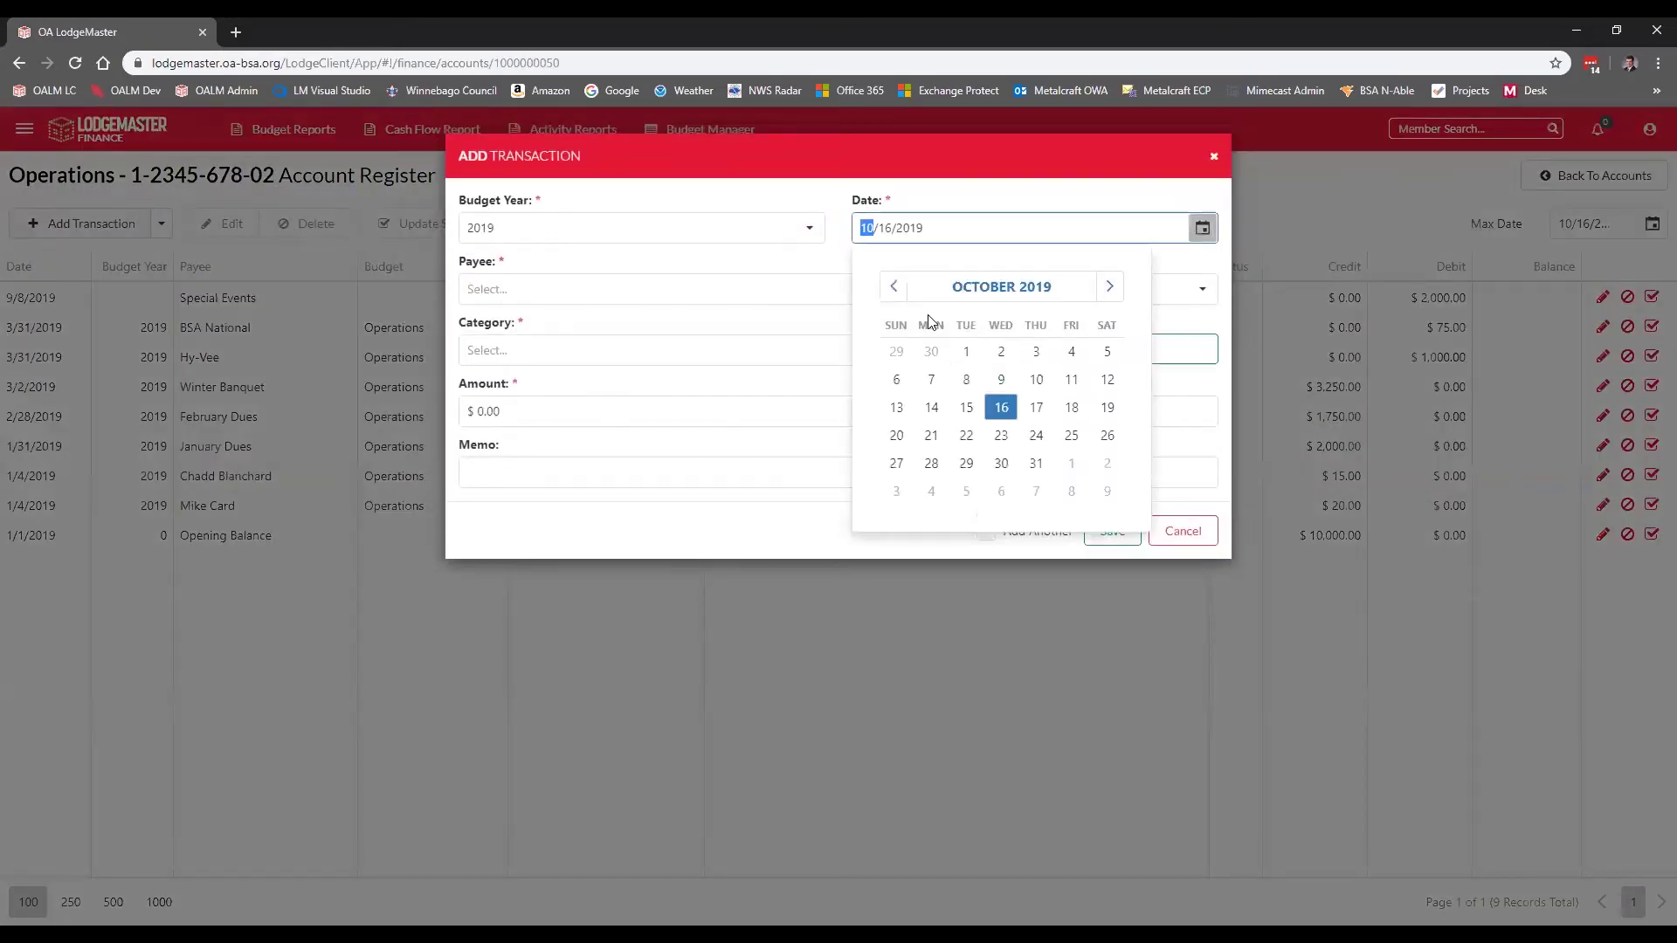
{"action": "left_click", "coordinate": [893, 289]}
{"action": "left_click", "coordinate": [893, 288]}
{"action": "left_click", "coordinate": [893, 289]}
{"action": "left_click", "coordinate": [894, 289]}
{"action": "left_click", "coordinate": [893, 288]}
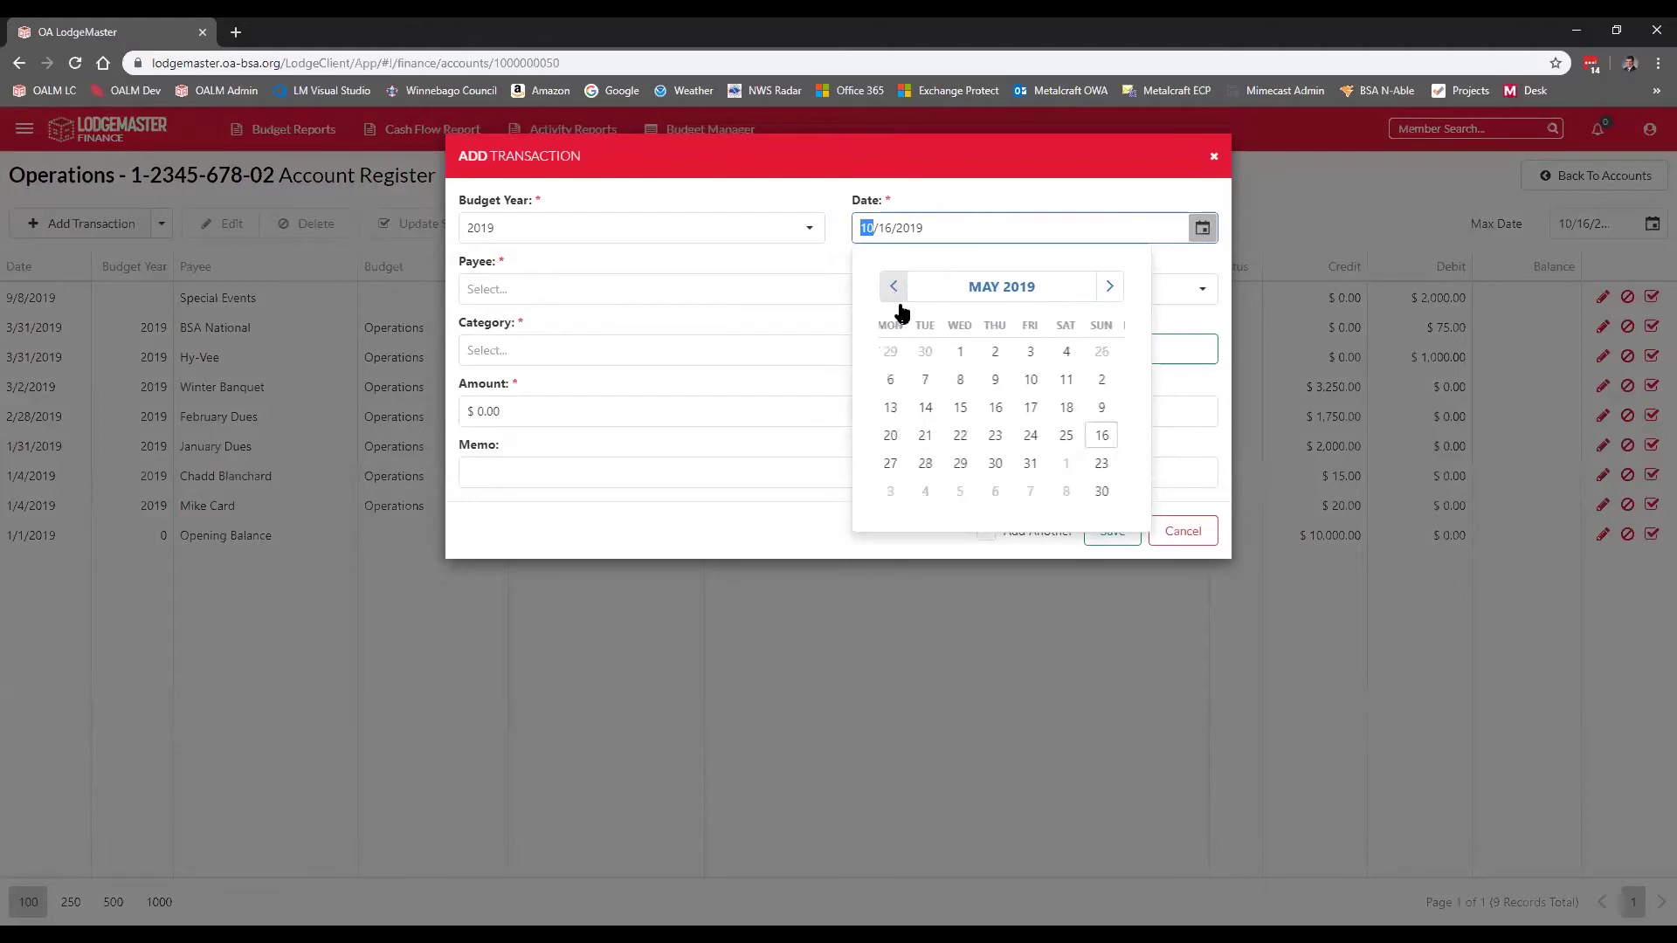
{"action": "left_click", "coordinate": [1059, 381]}
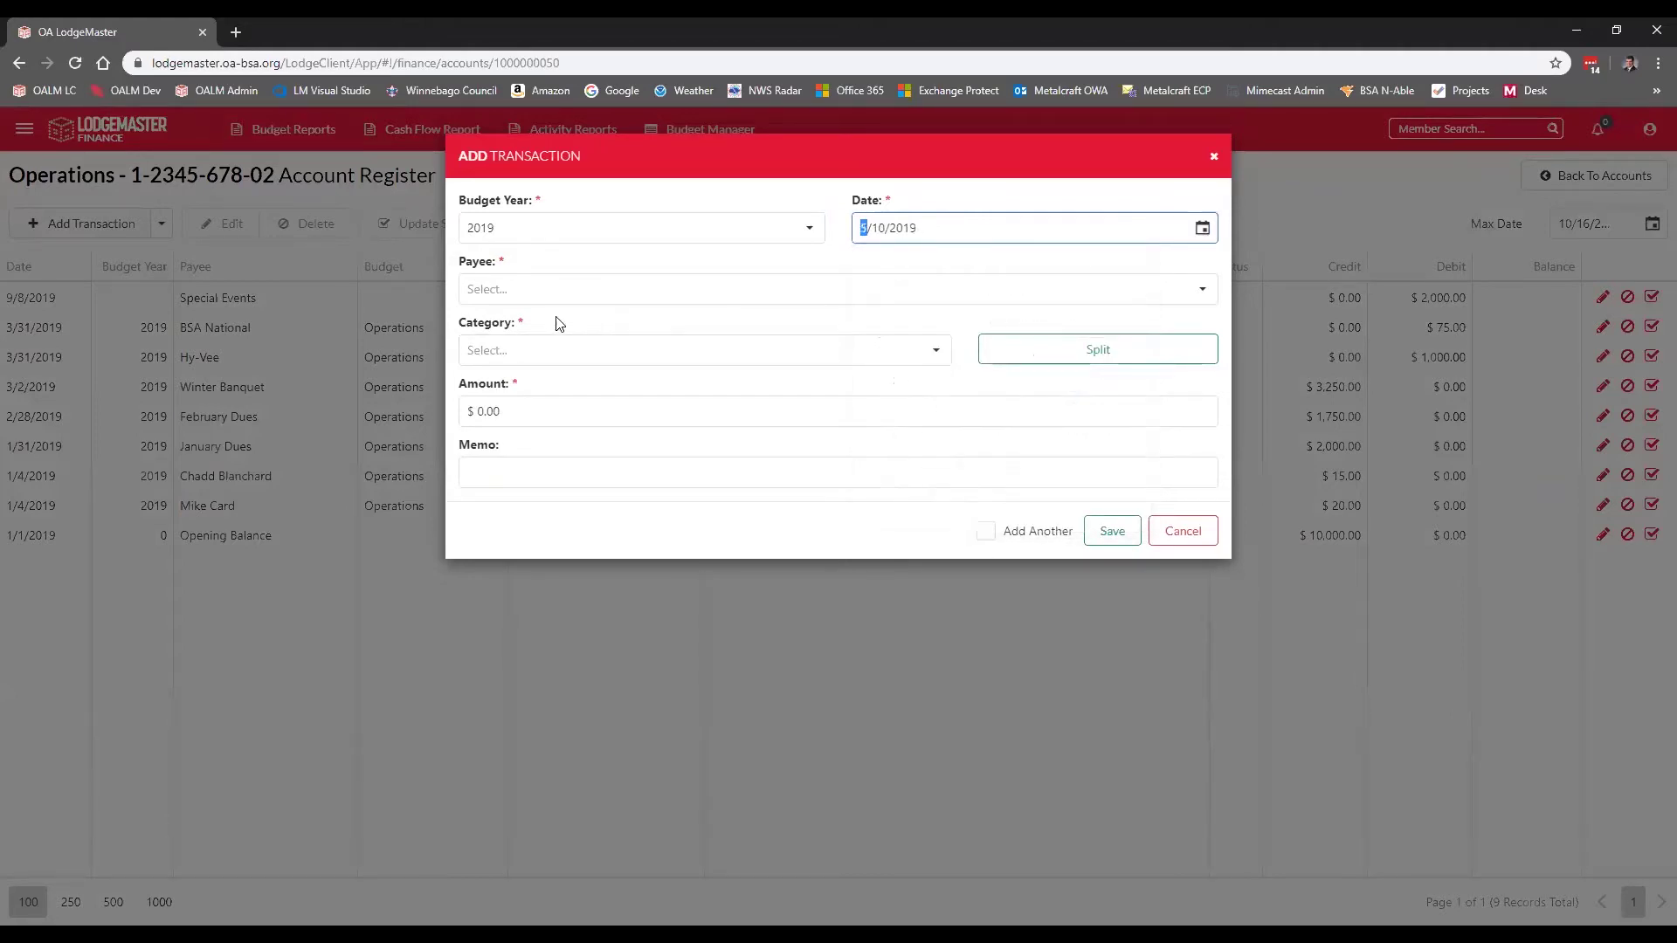
{"action": "left_click", "coordinate": [554, 291]}
{"action": "type", "text": "Winter"}
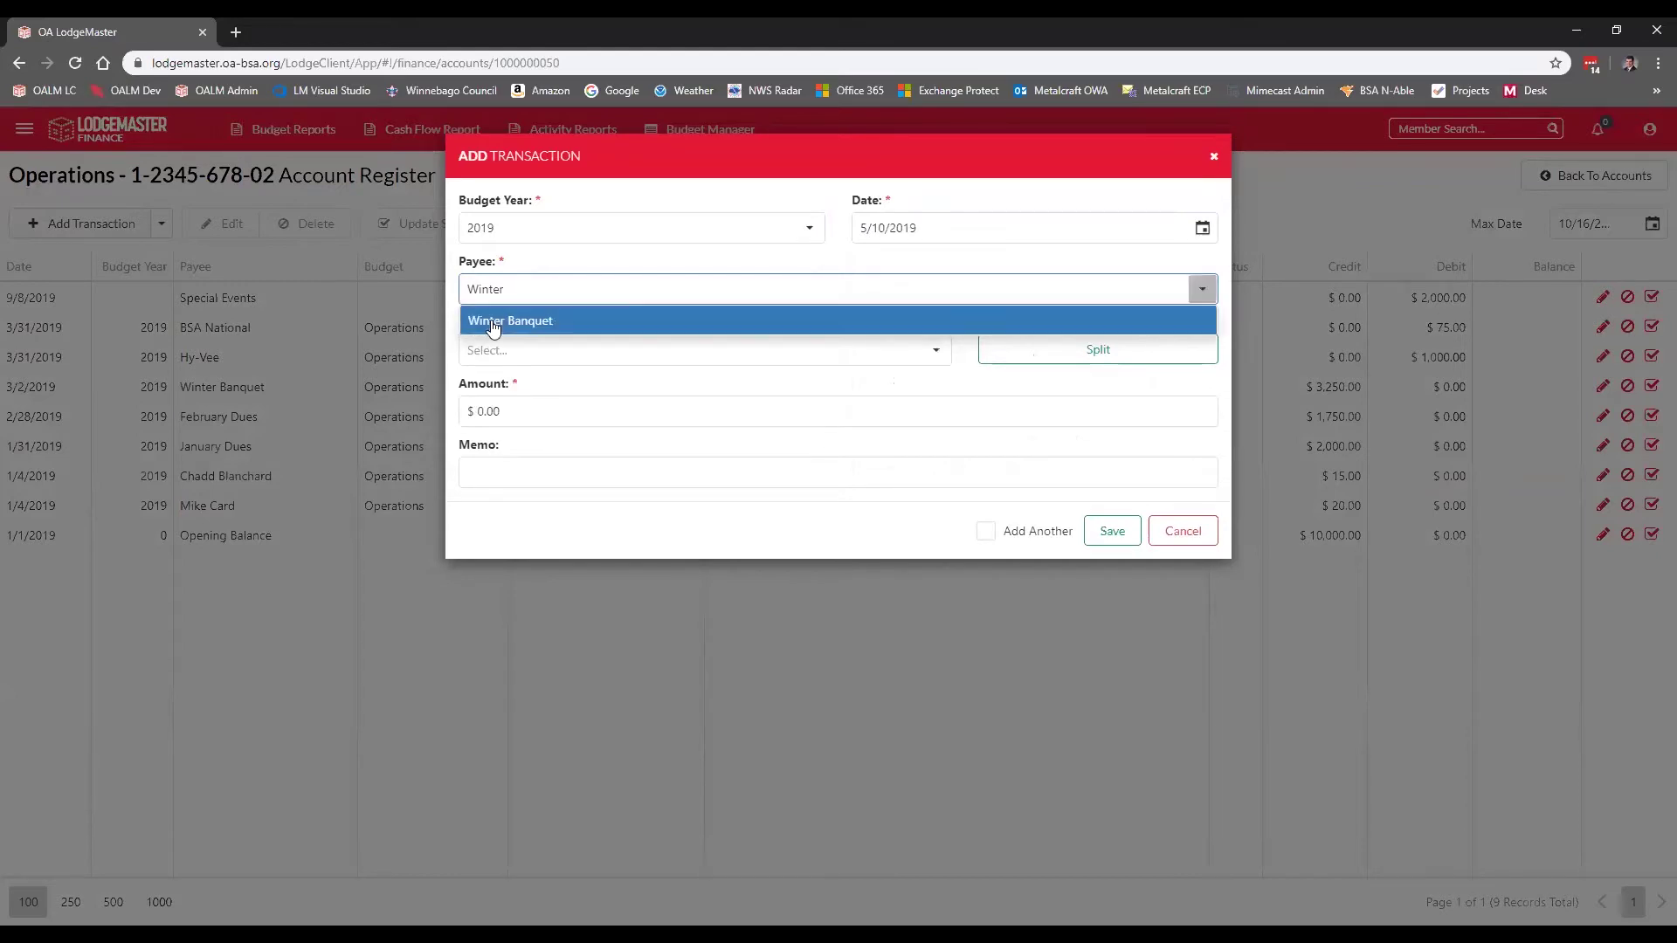
{"action": "left_click", "coordinate": [559, 320]}
Set category Operations - Events - Winter Banquet, amount 2,500, memo 'Missing Square POS Payments', and save
{"action": "left_click", "coordinate": [568, 347]}
{"action": "scroll", "coordinate": [635, 714], "scroll_direction": "down", "scroll_amount": 3}
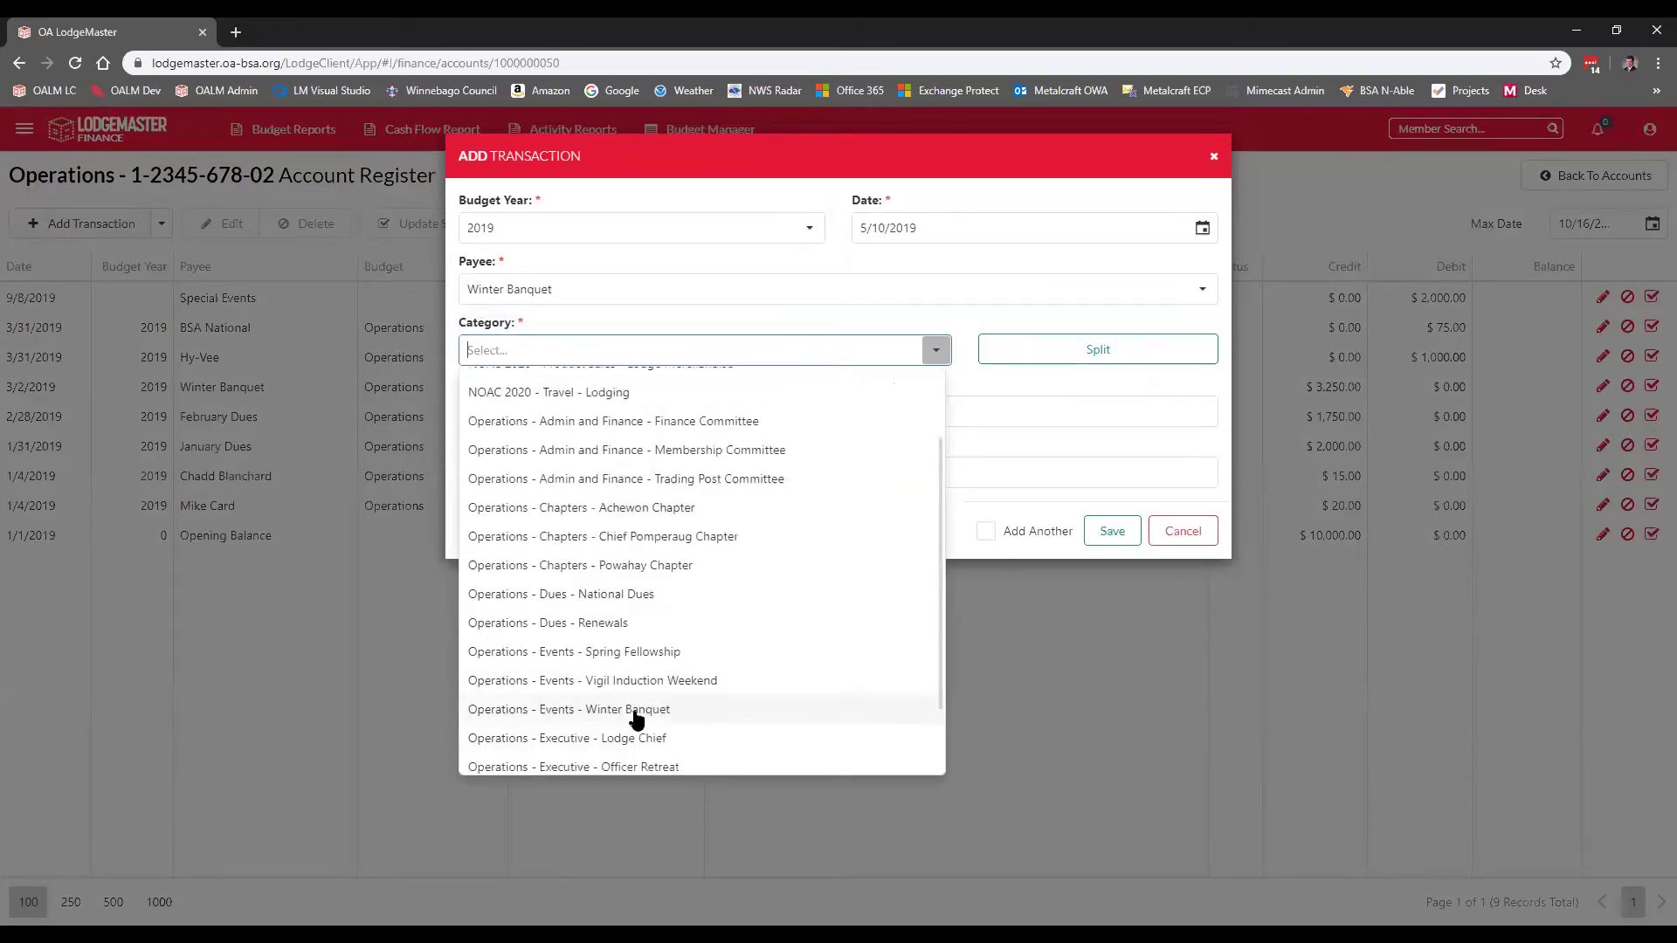
{"action": "left_click", "coordinate": [683, 617]}
{"action": "left_click", "coordinate": [475, 418]}
{"action": "type", "text": "2,500"}
{"action": "left_click", "coordinate": [565, 476]}
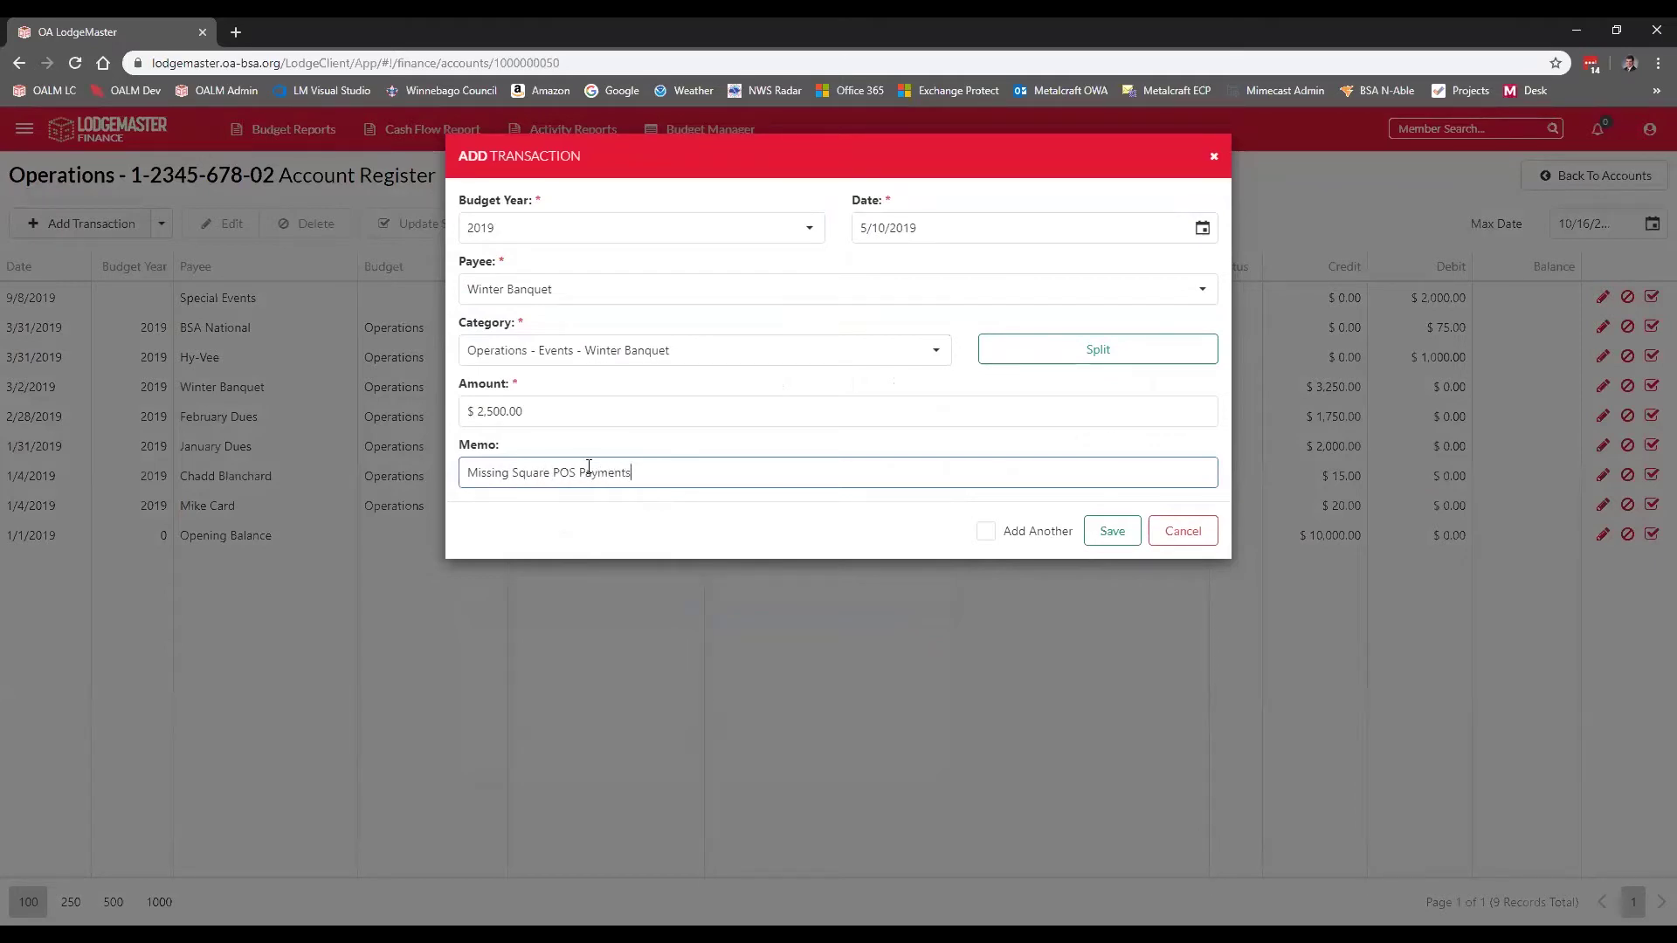
{"action": "left_click", "coordinate": [1111, 532]}
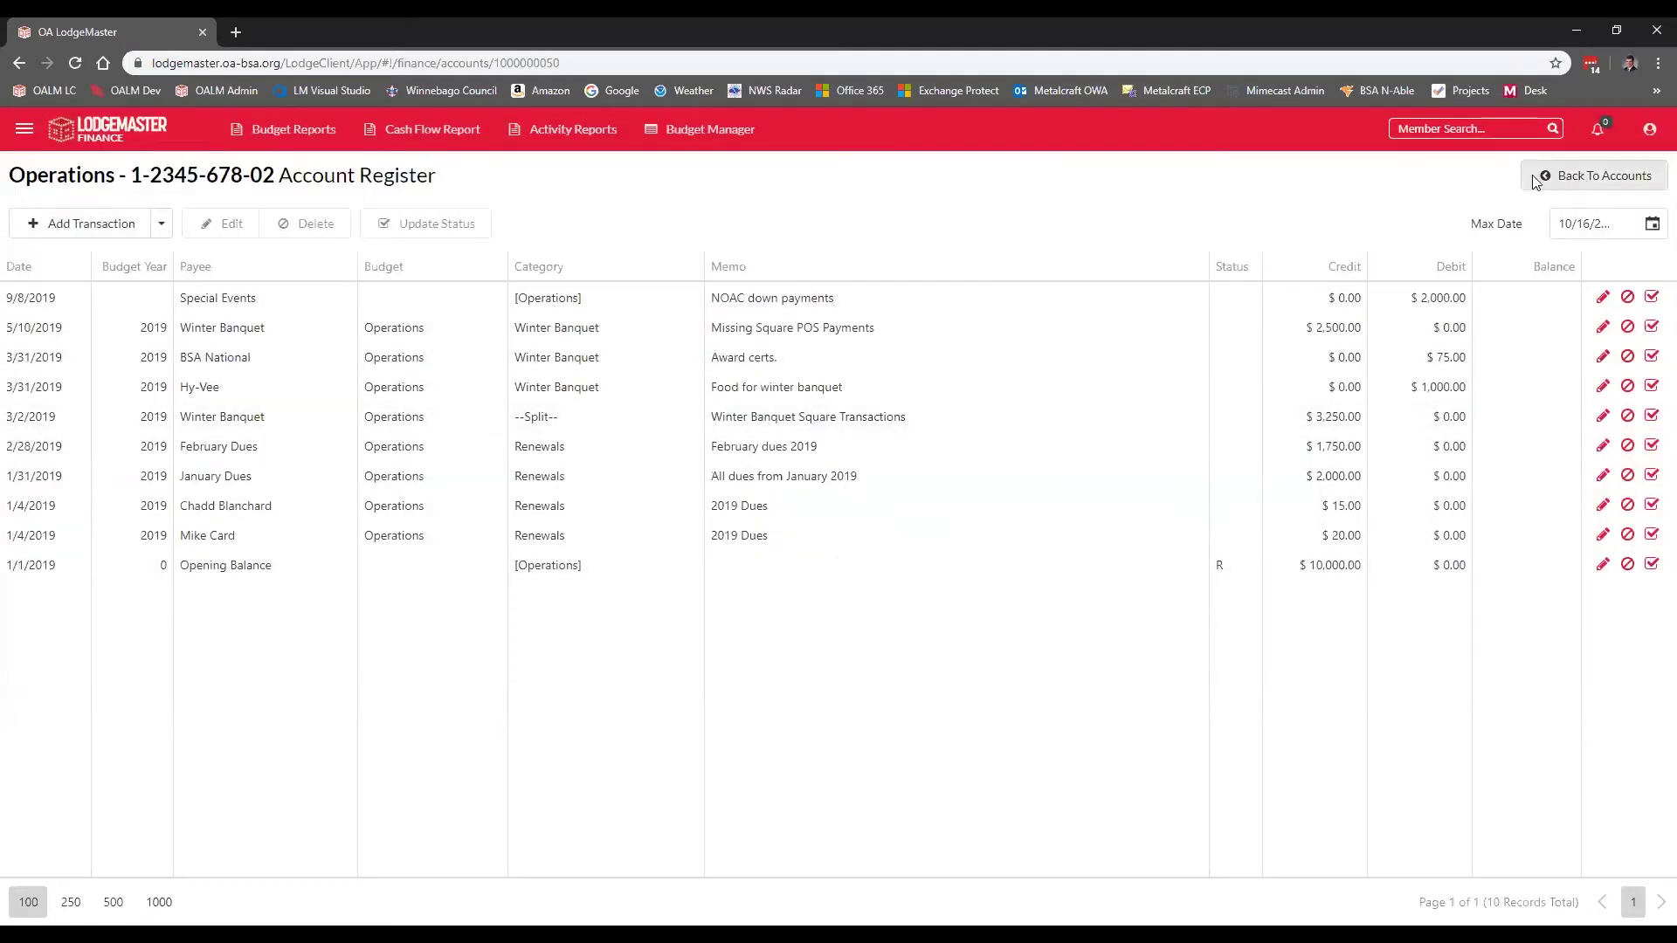
{"action": "left_click", "coordinate": [1535, 178]}
{"action": "left_click", "coordinate": [292, 129]}
Rerun the 2019 Operations grid report showing Winter Banquet $3,250 actual versus $2,500 budgeted, then close it
{"action": "left_click", "coordinate": [272, 169]}
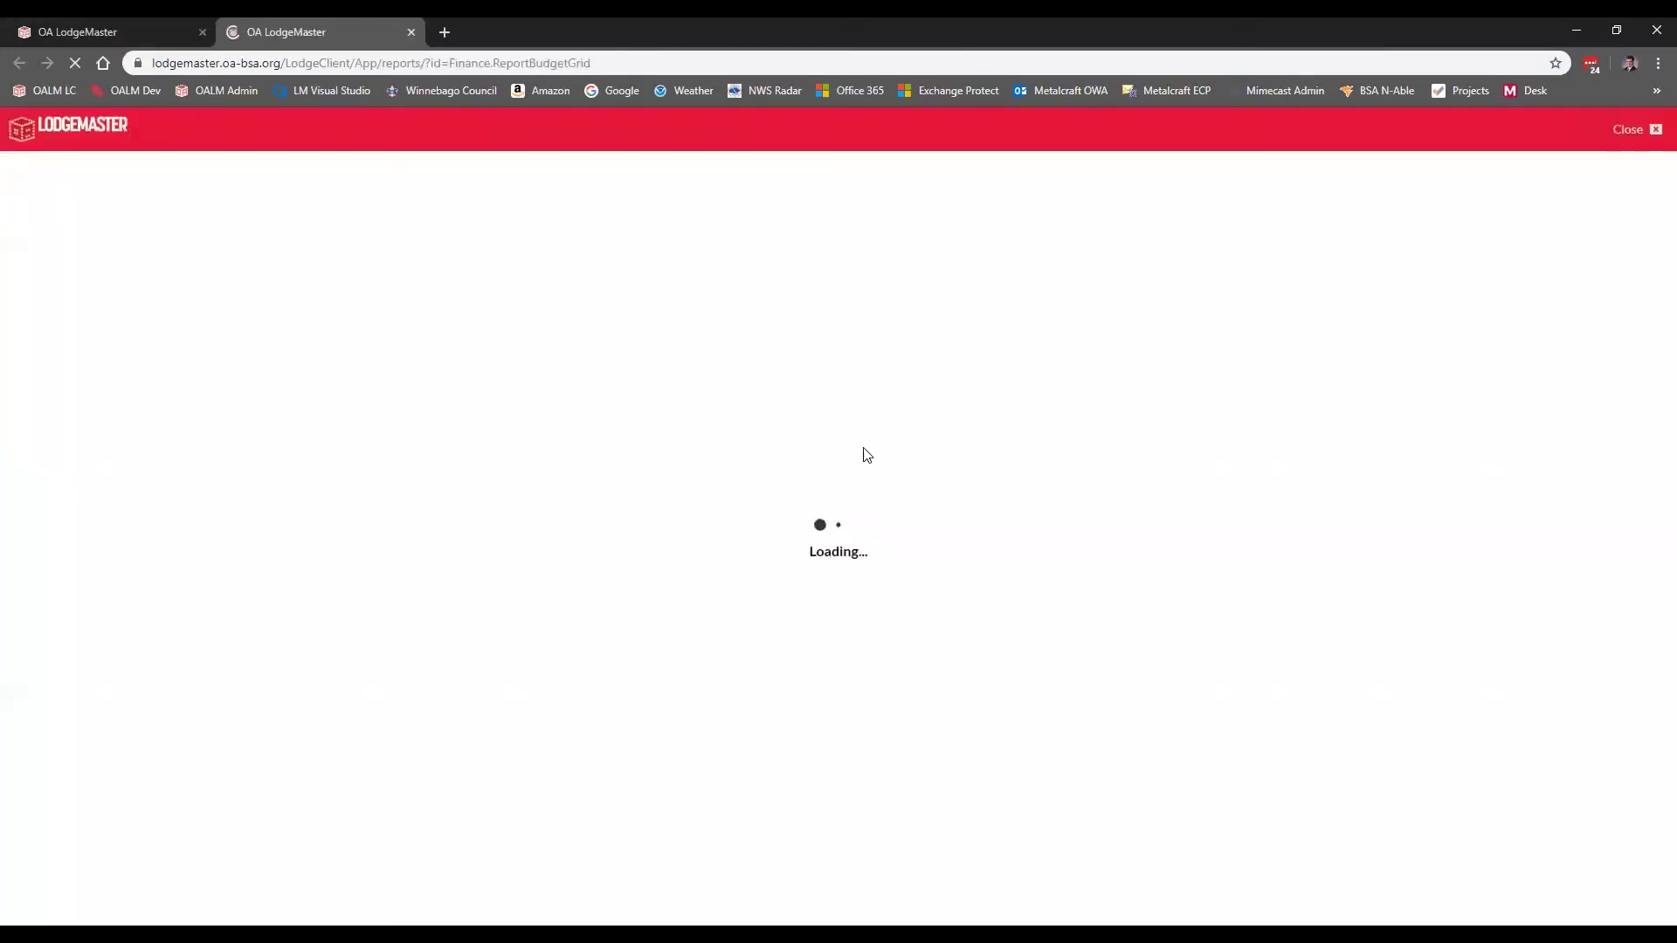
{"action": "left_click", "coordinate": [1604, 226]}
{"action": "left_click", "coordinate": [1523, 273]}
{"action": "left_click", "coordinate": [1604, 257]}
{"action": "left_click", "coordinate": [1563, 314]}
{"action": "left_click", "coordinate": [1581, 298]}
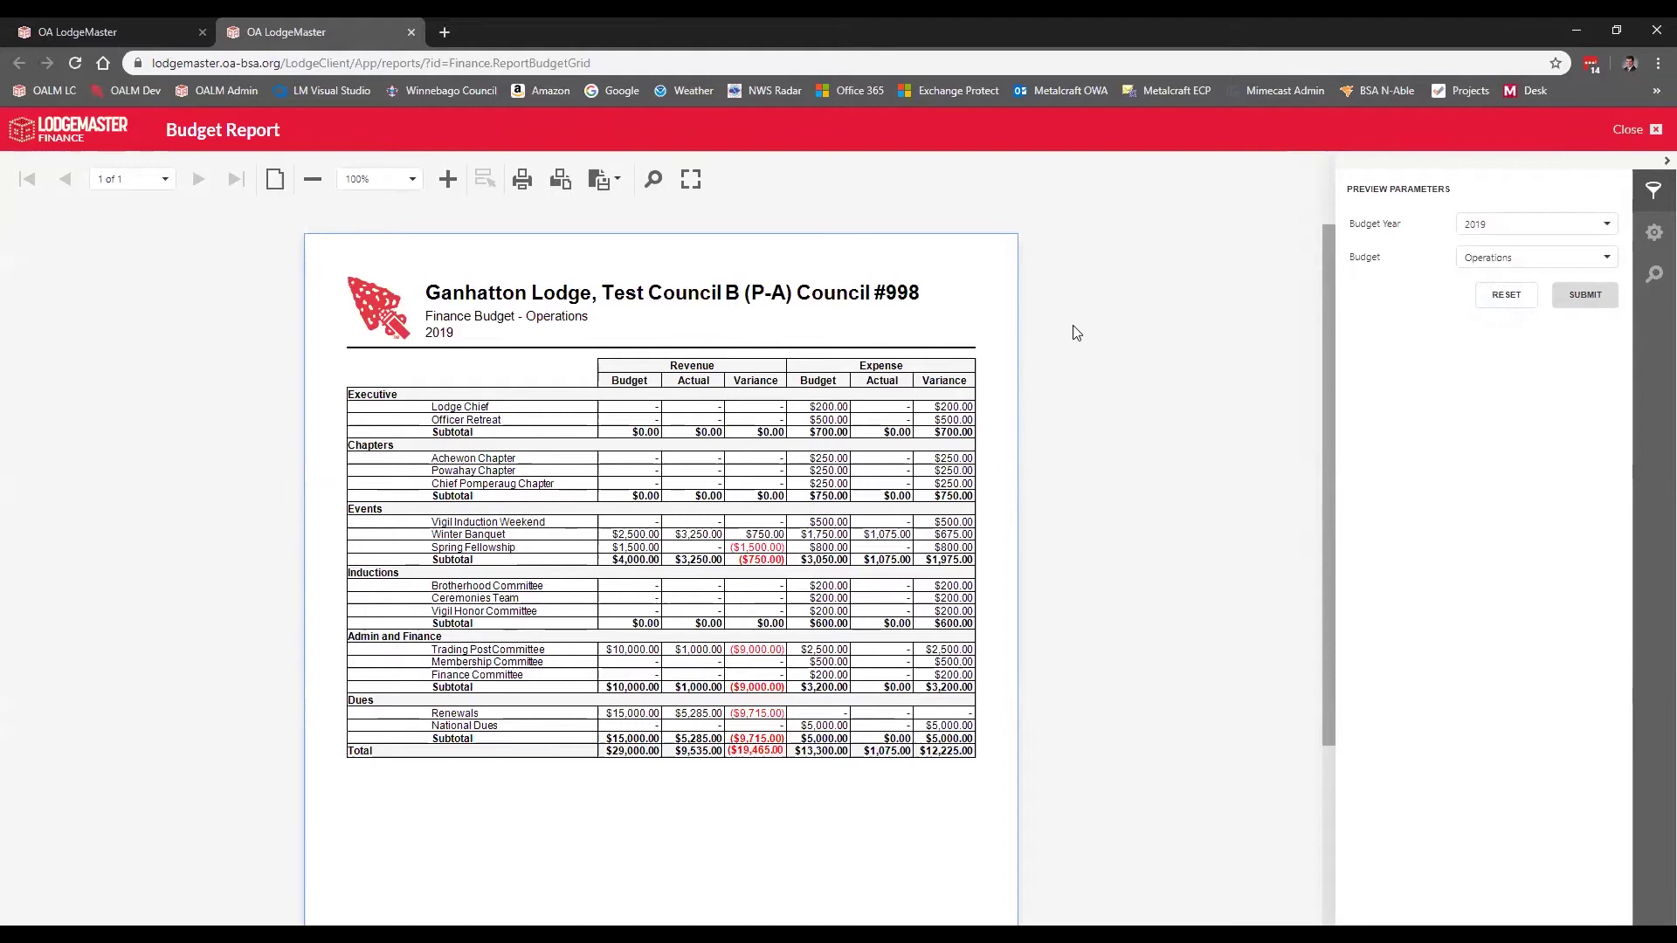
{"action": "left_click", "coordinate": [1630, 130]}
Run the Operations Cash Flow Report showing $16,460.00 available cash, then close it
{"action": "left_click", "coordinate": [467, 131]}
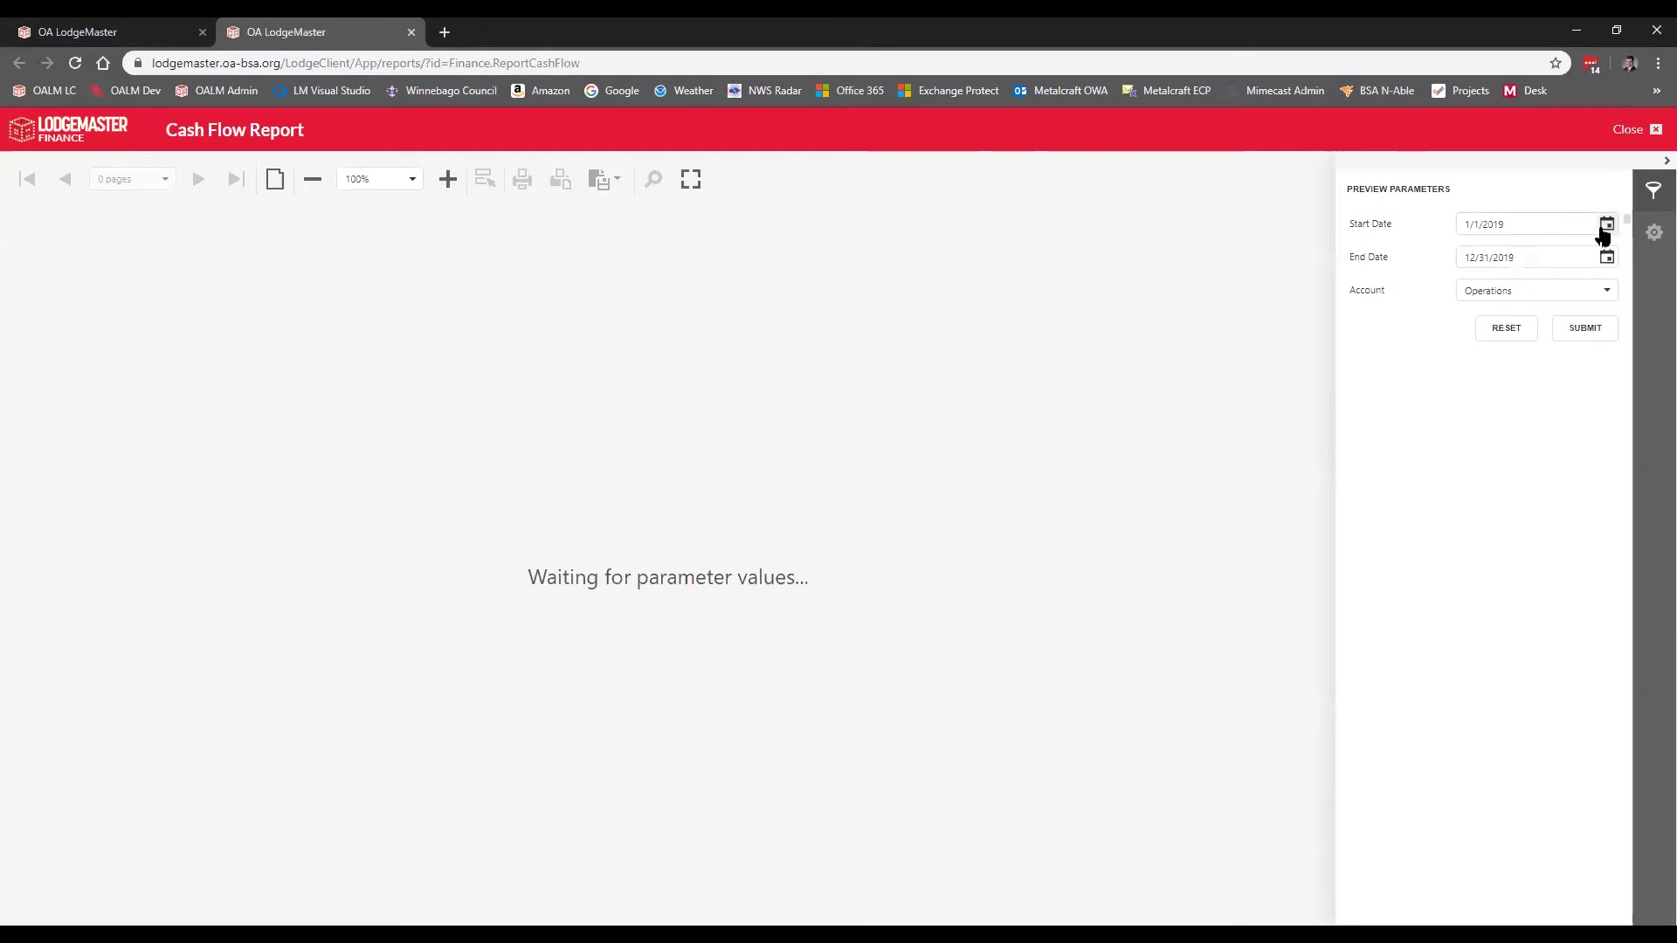
{"action": "left_click", "coordinate": [1605, 292]}
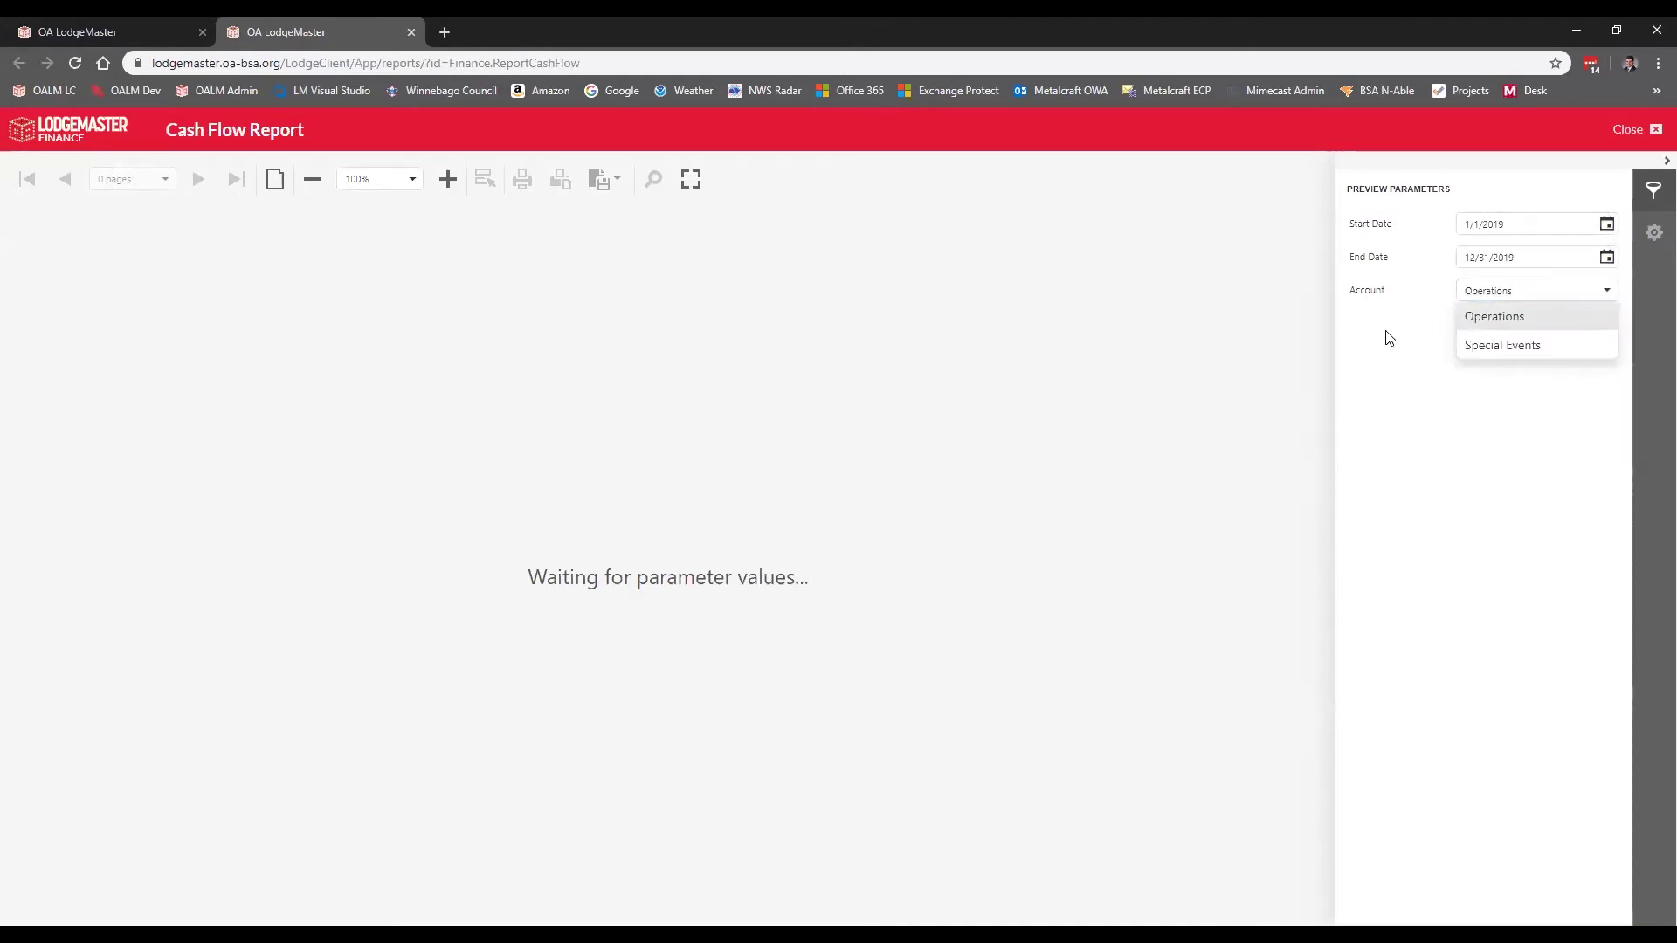
{"action": "left_click", "coordinate": [1388, 337]}
{"action": "left_click", "coordinate": [1566, 336]}
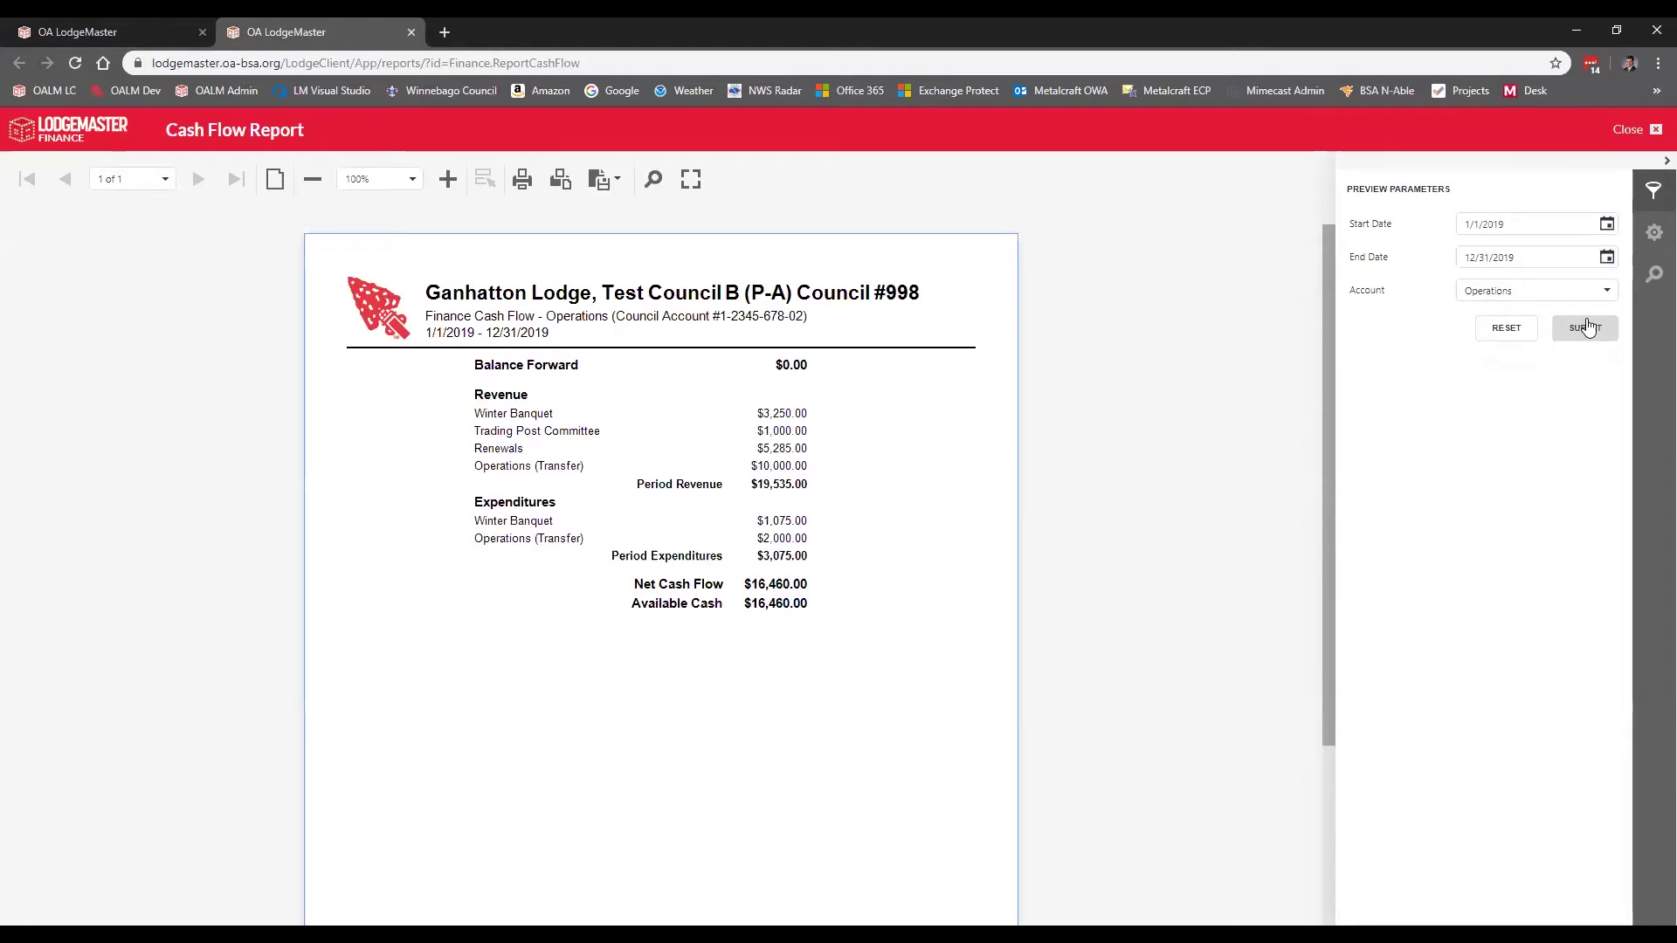
{"action": "left_click", "coordinate": [1639, 140]}
{"action": "mouse_move", "coordinate": [572, 140]}
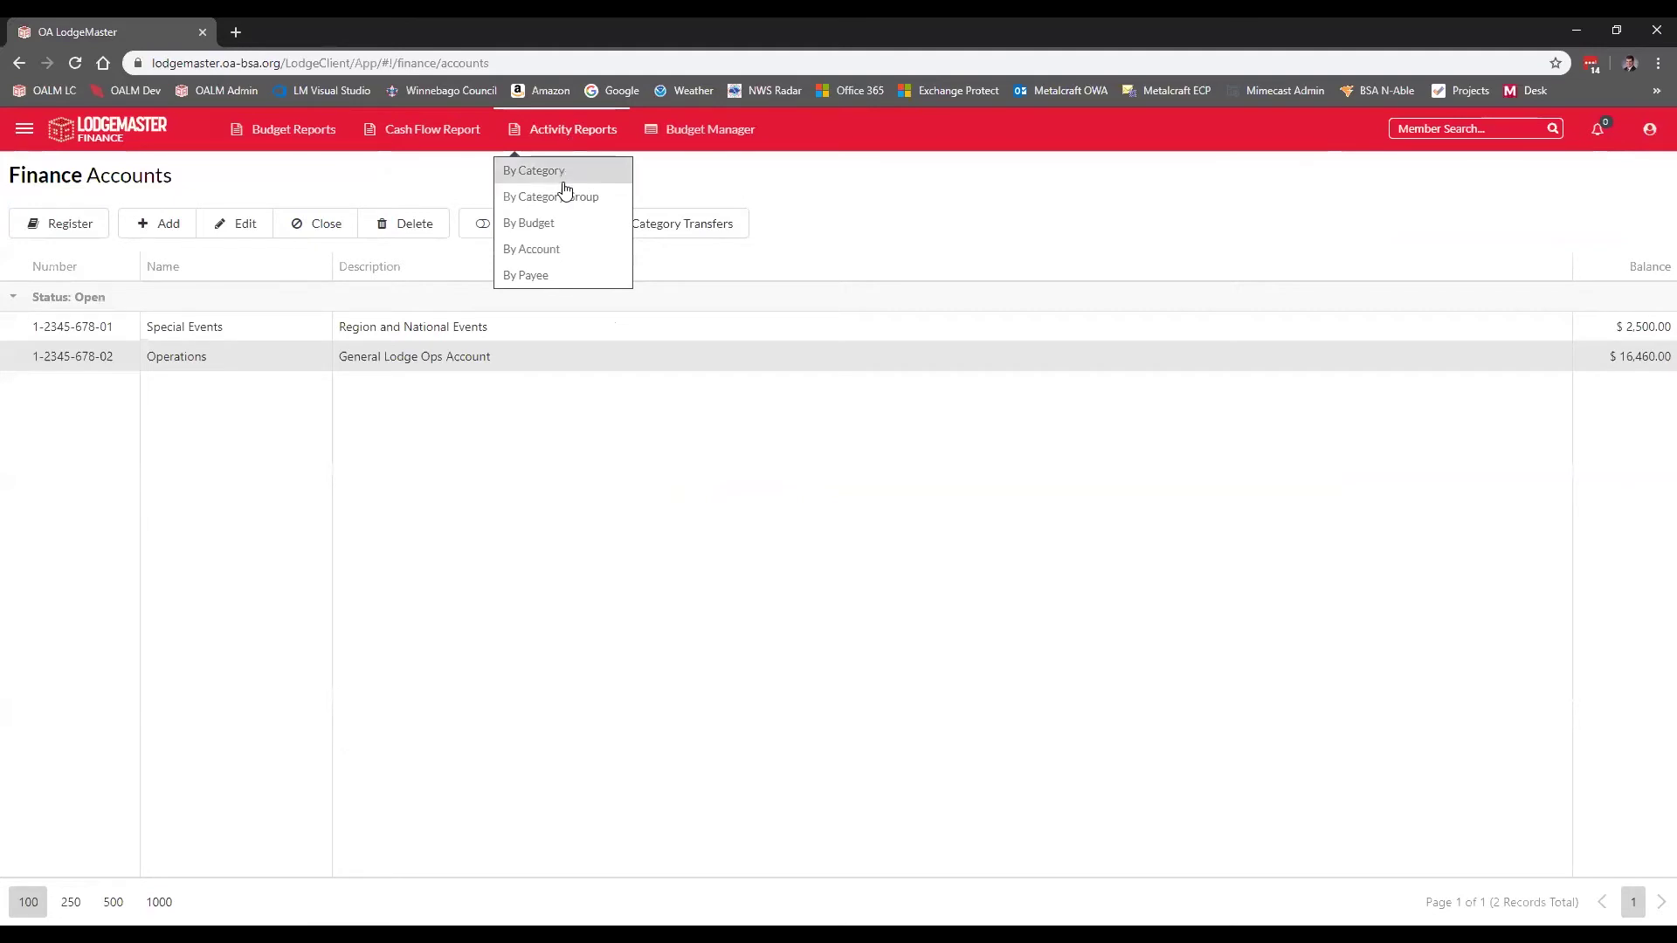
Run and close the activity-by-category report for Winter Banquet, totalling $2,175.00
{"action": "left_click", "coordinate": [567, 173]}
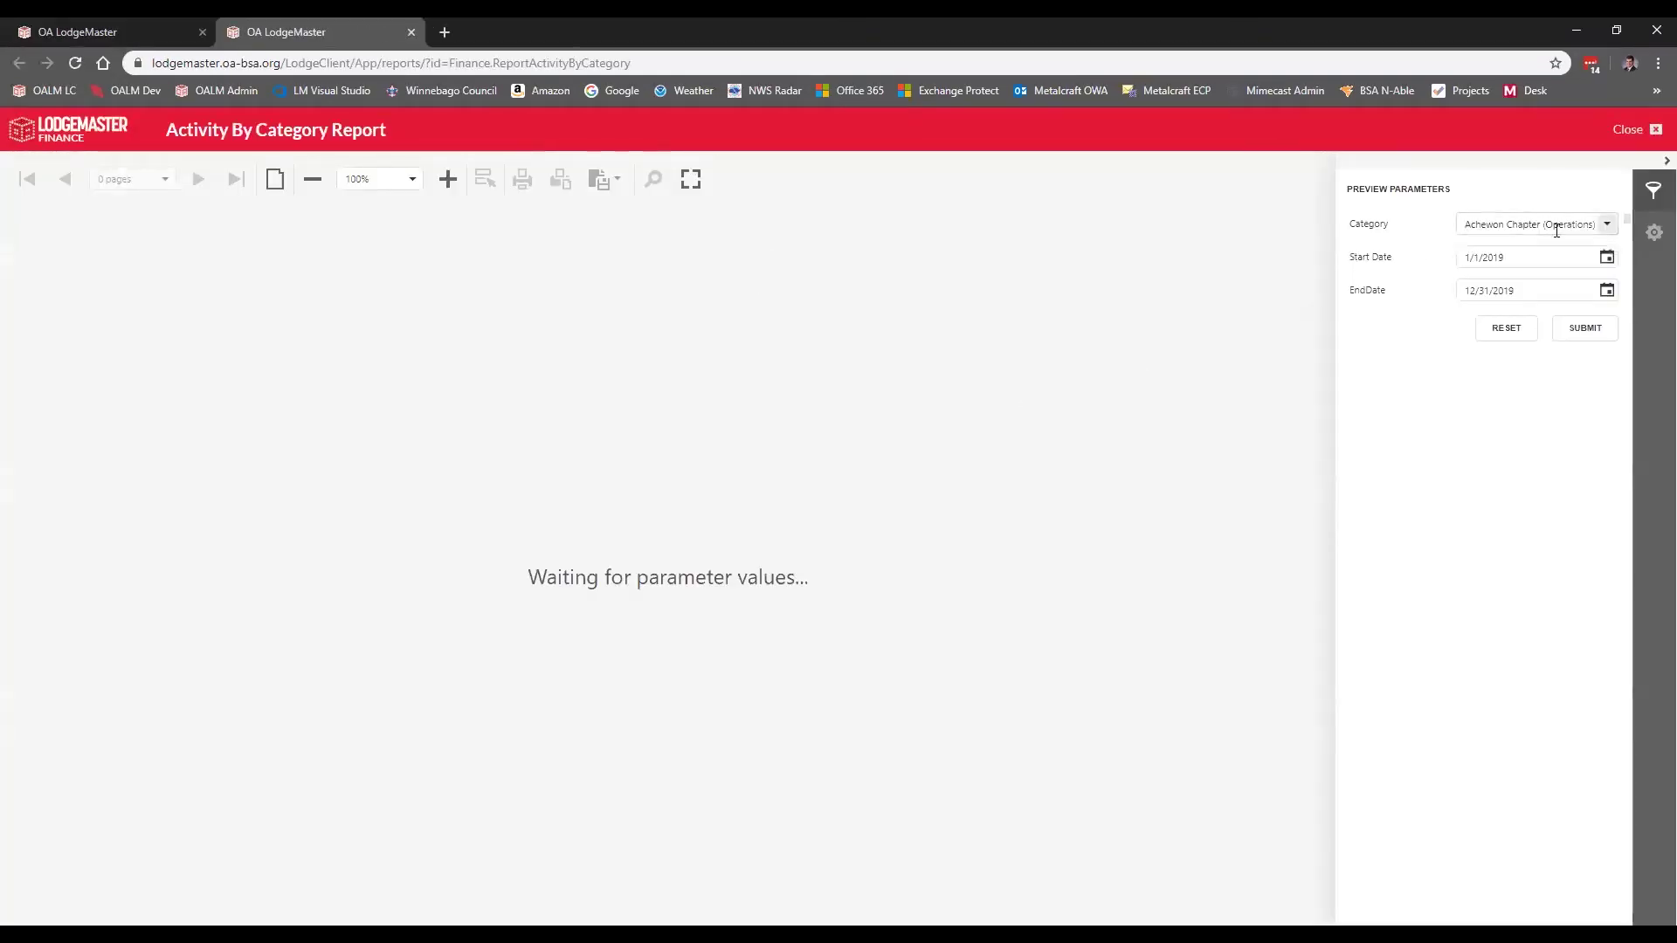
{"action": "left_click", "coordinate": [1605, 225]}
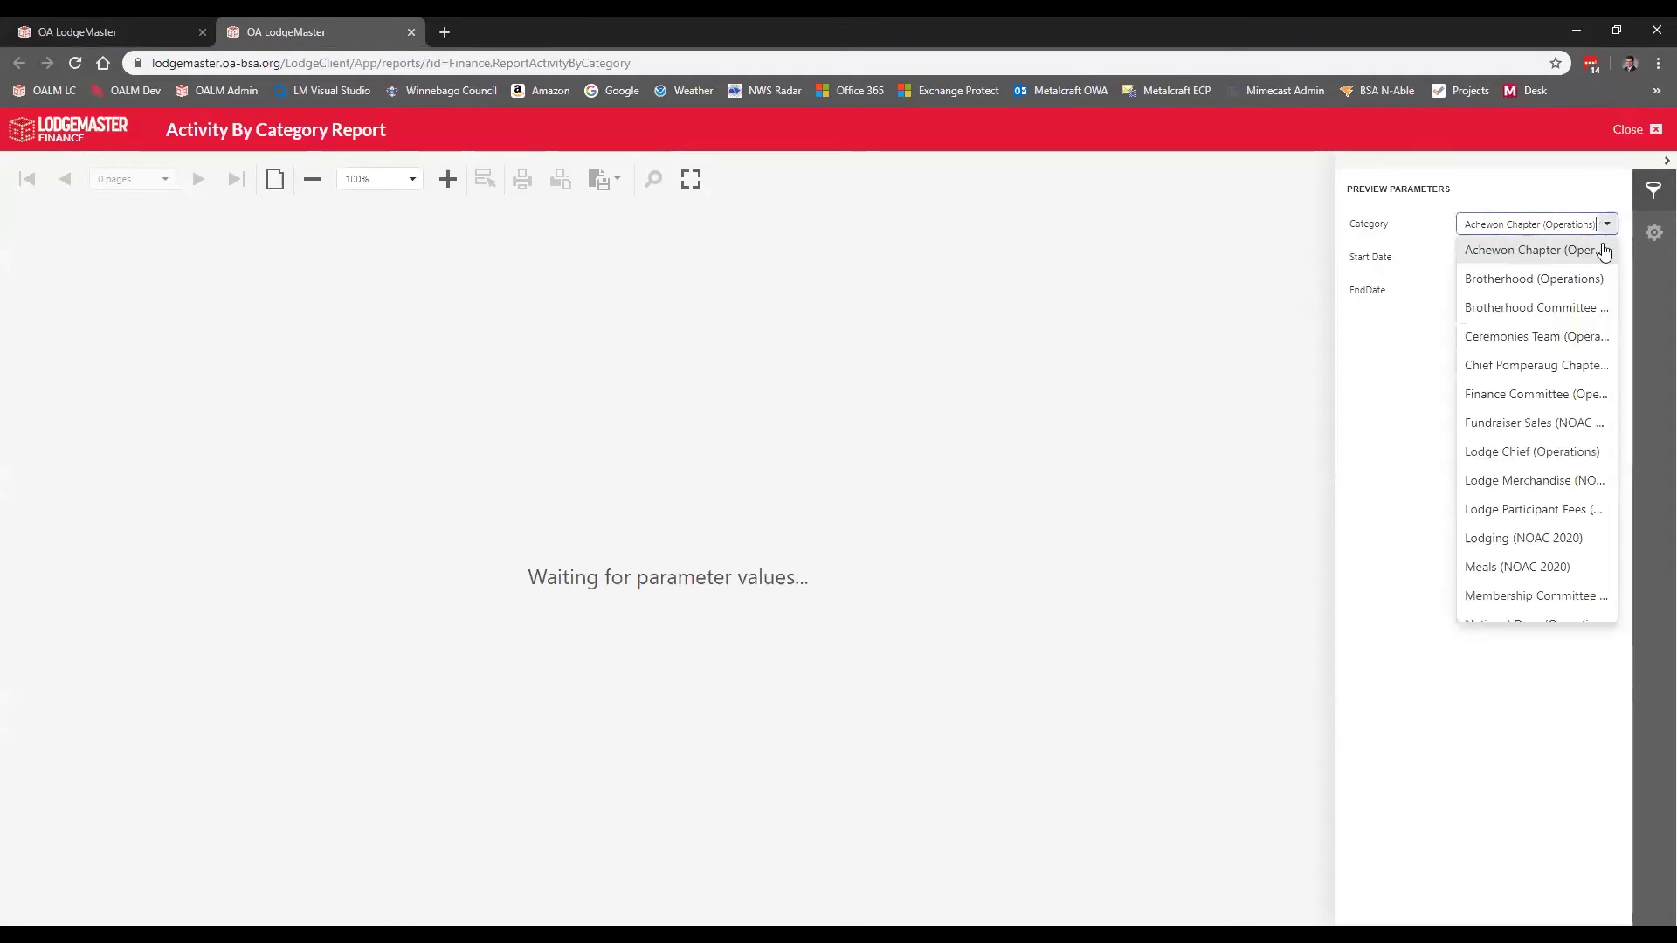
{"action": "scroll", "coordinate": [1516, 513], "scroll_direction": "down", "scroll_amount": 1}
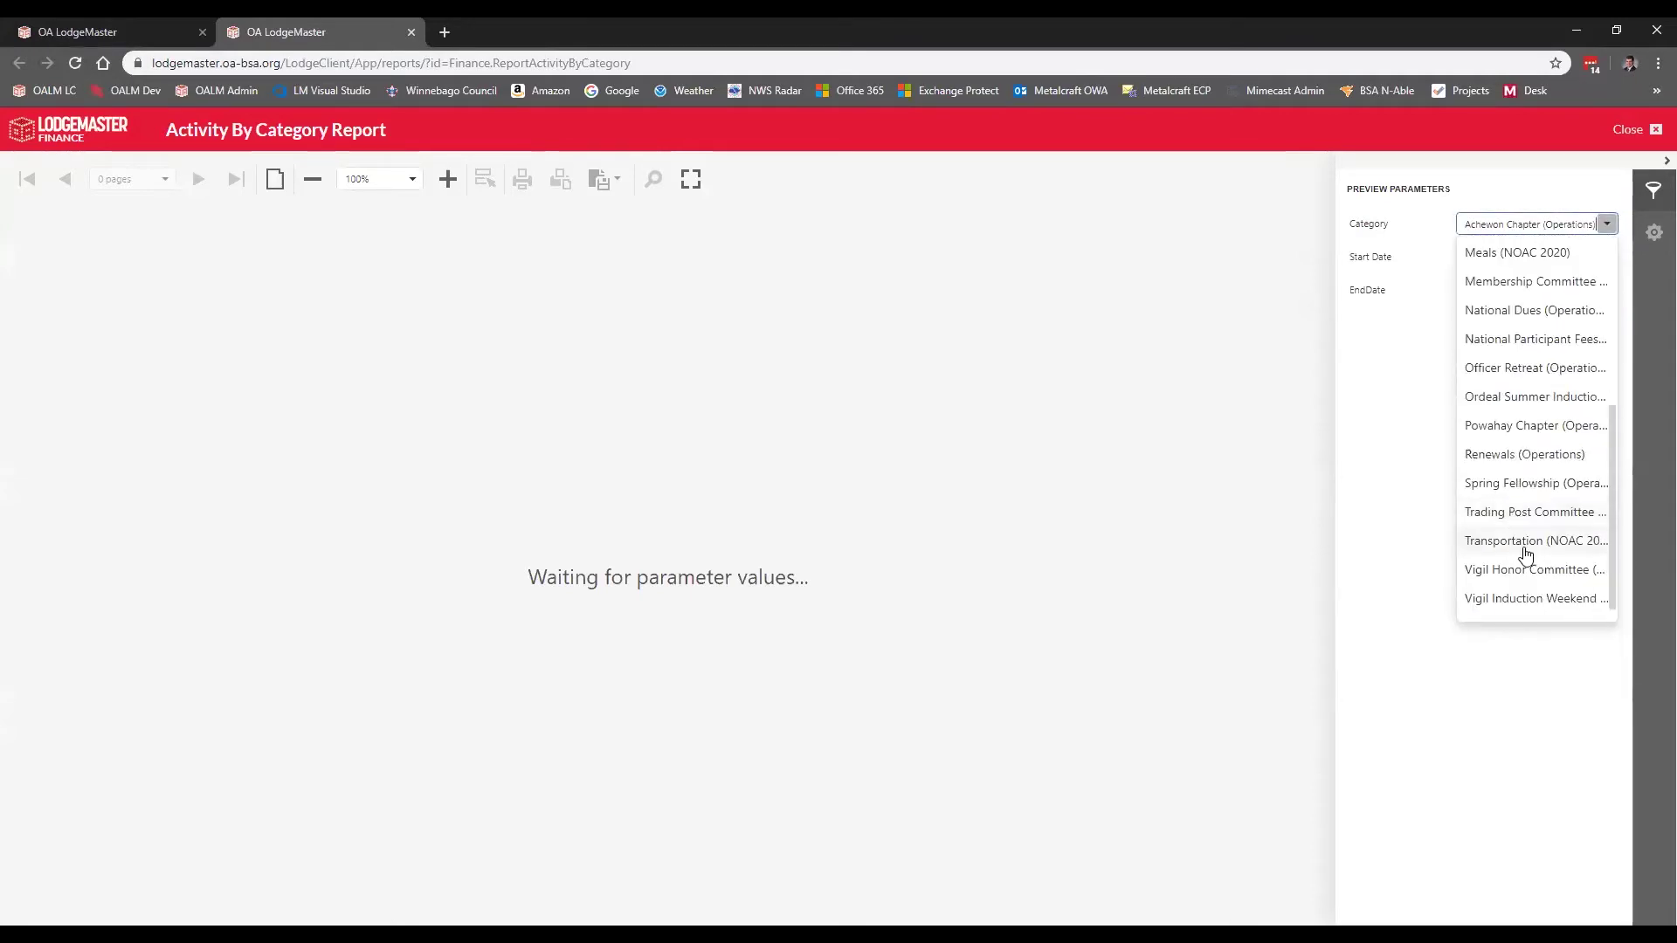
{"action": "scroll", "coordinate": [1542, 550], "scroll_direction": "down", "scroll_amount": 1}
{"action": "left_click", "coordinate": [1539, 606]}
{"action": "left_click", "coordinate": [1579, 331]}
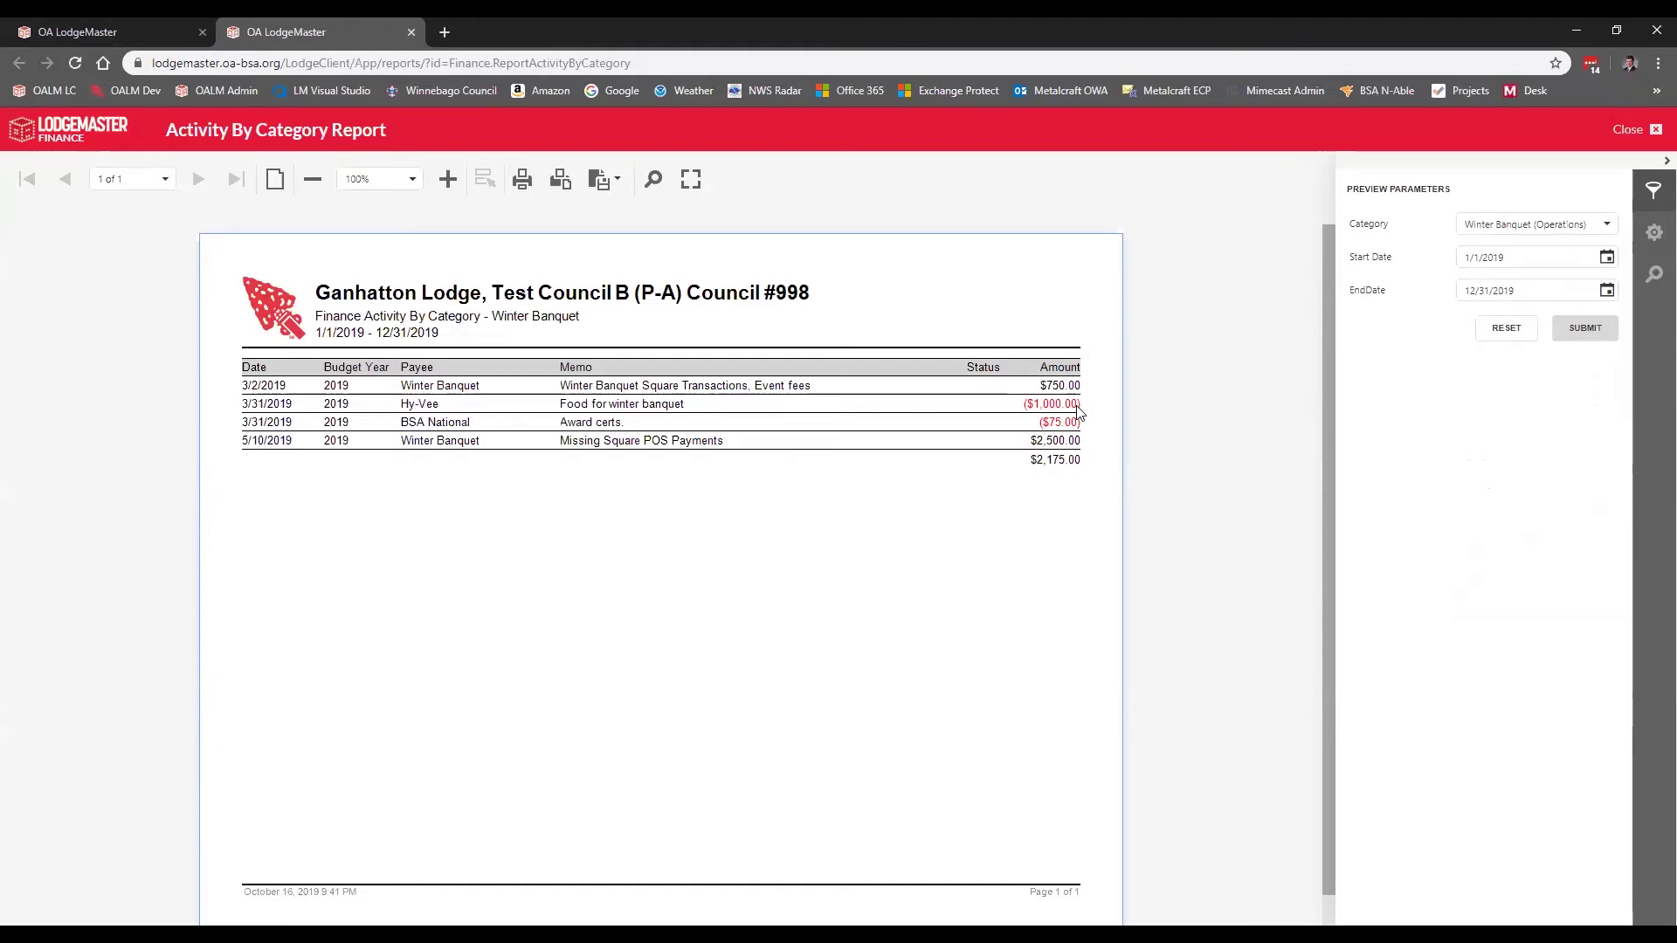
{"action": "left_click", "coordinate": [1630, 130]}
Run and close the activity-by-category-group report for Events (Operations)
{"action": "left_click", "coordinate": [616, 138]}
{"action": "left_click", "coordinate": [558, 196]}
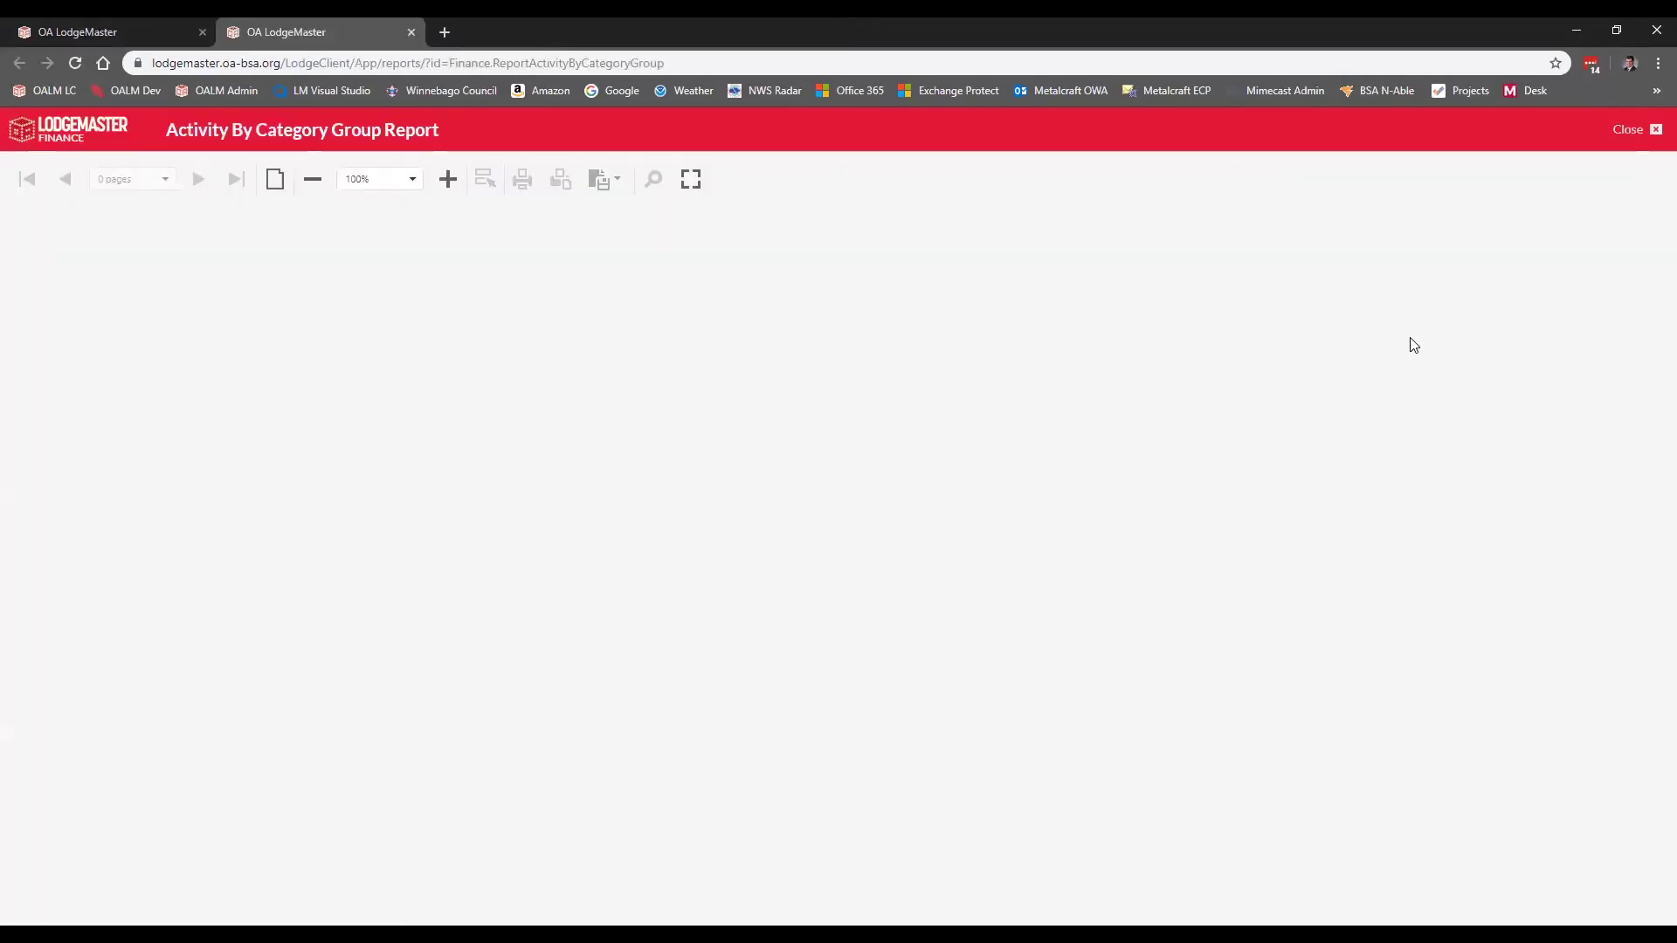
{"action": "left_click", "coordinate": [1606, 224]}
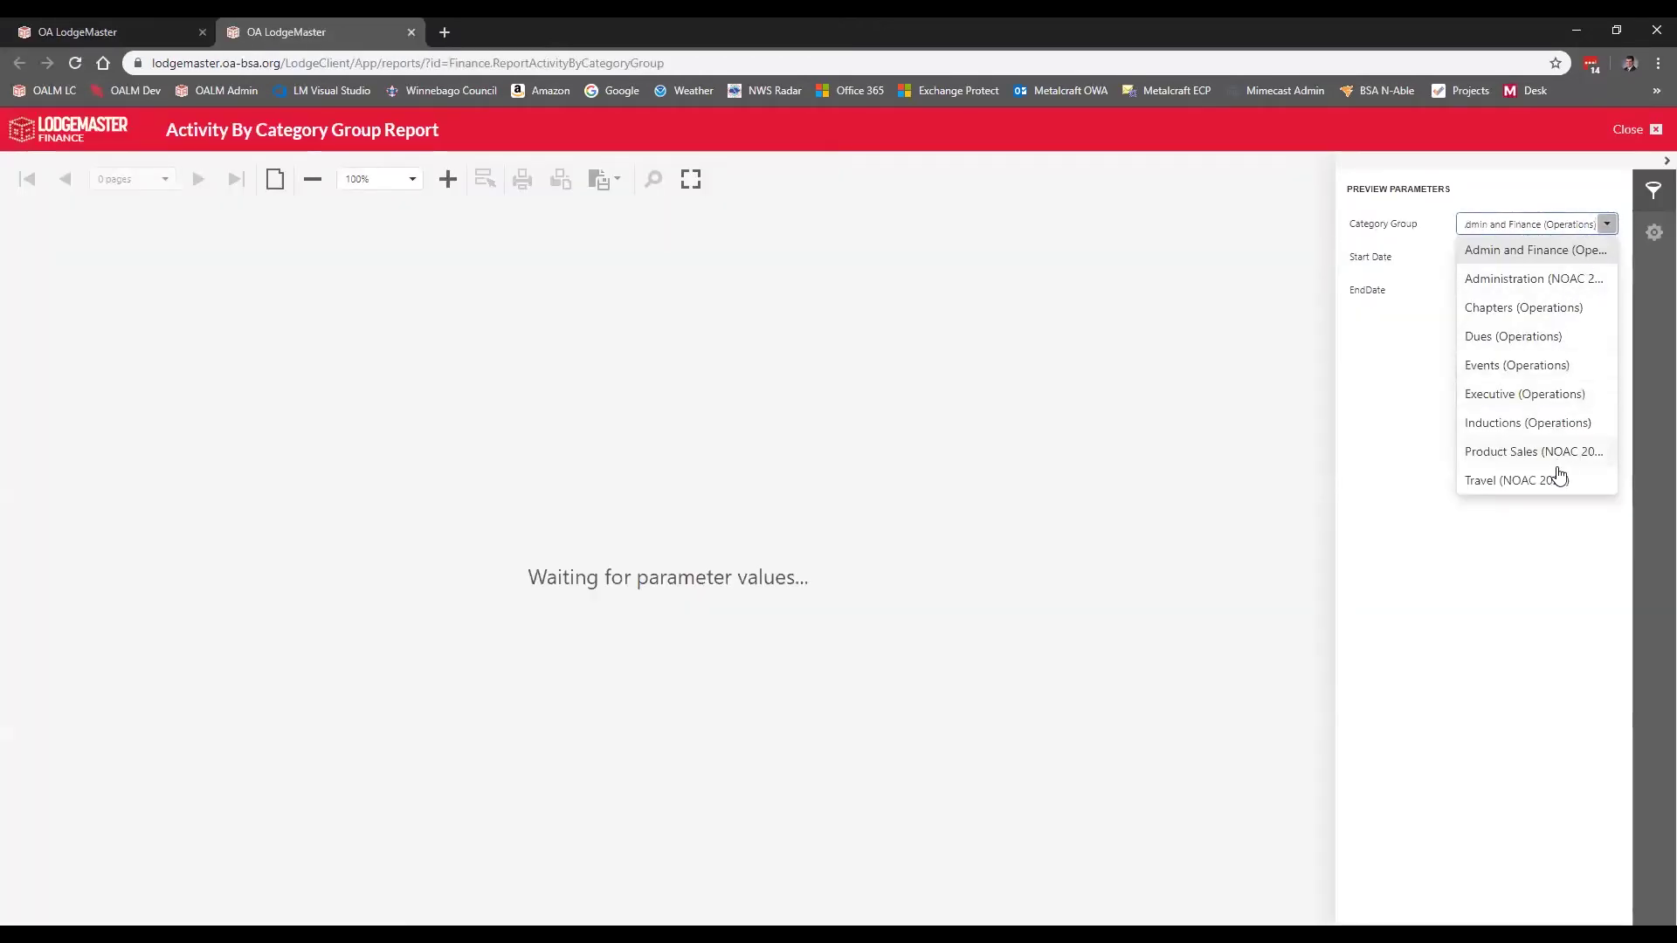
{"action": "left_click", "coordinate": [1561, 367]}
{"action": "left_click", "coordinate": [1584, 328]}
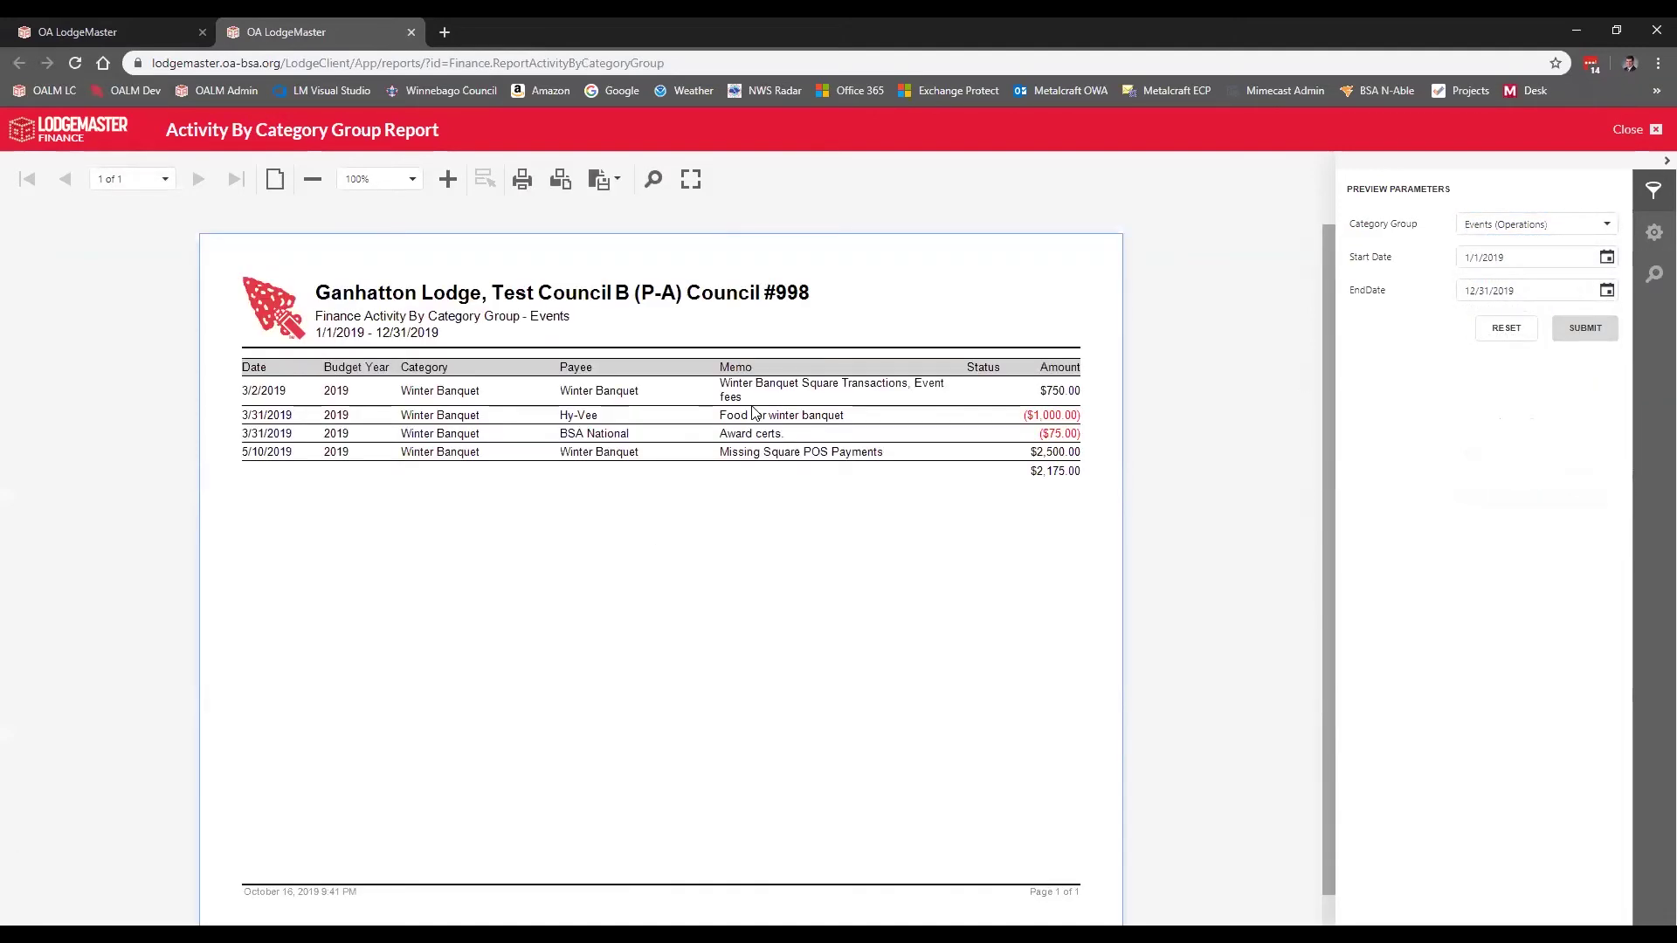
{"action": "left_click", "coordinate": [1653, 131]}
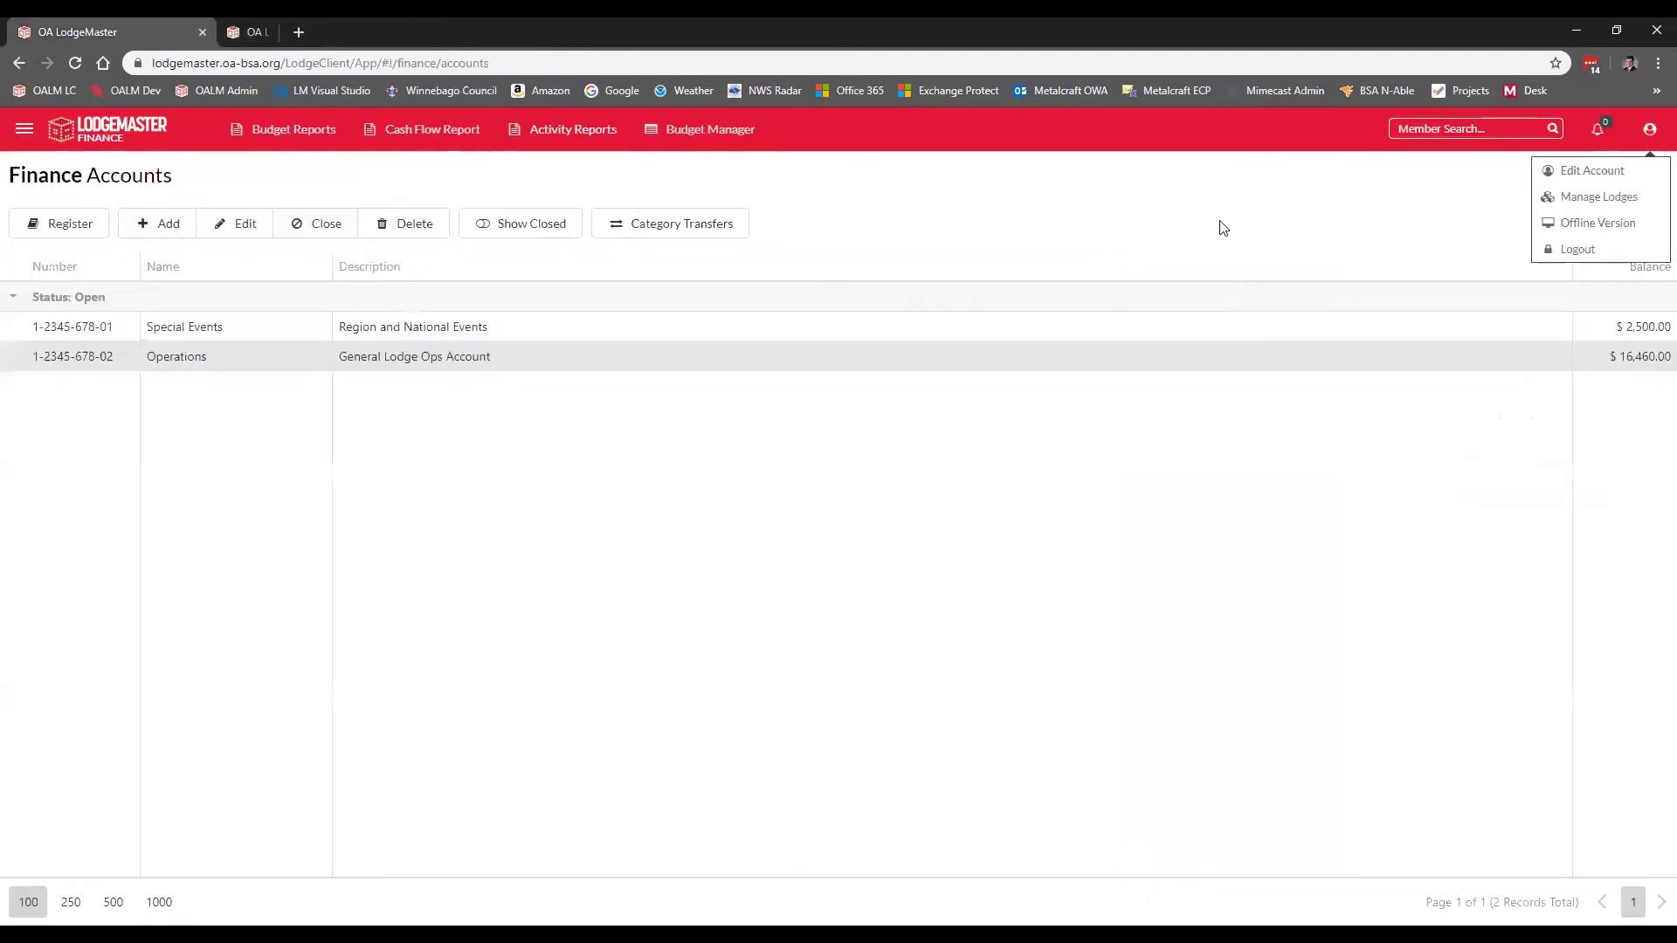
Run the 2019 By Payee activity report for Winter Banquet, showing $5,750.00, then close it
{"action": "left_click", "coordinate": [588, 145]}
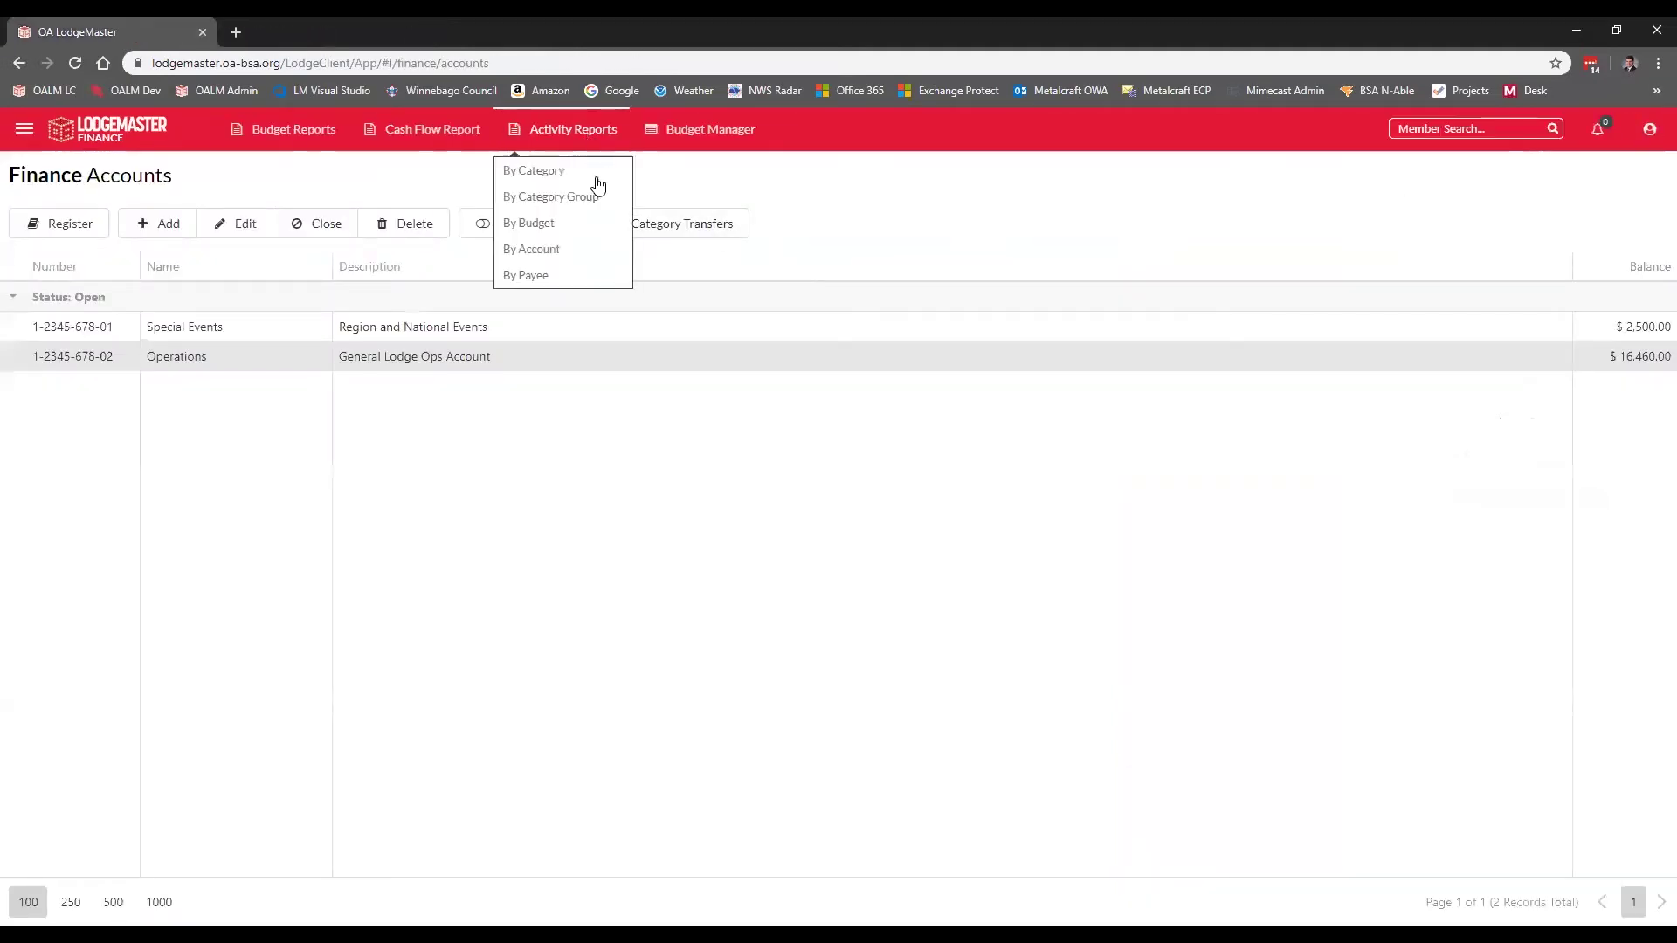
{"action": "left_click", "coordinate": [594, 276]}
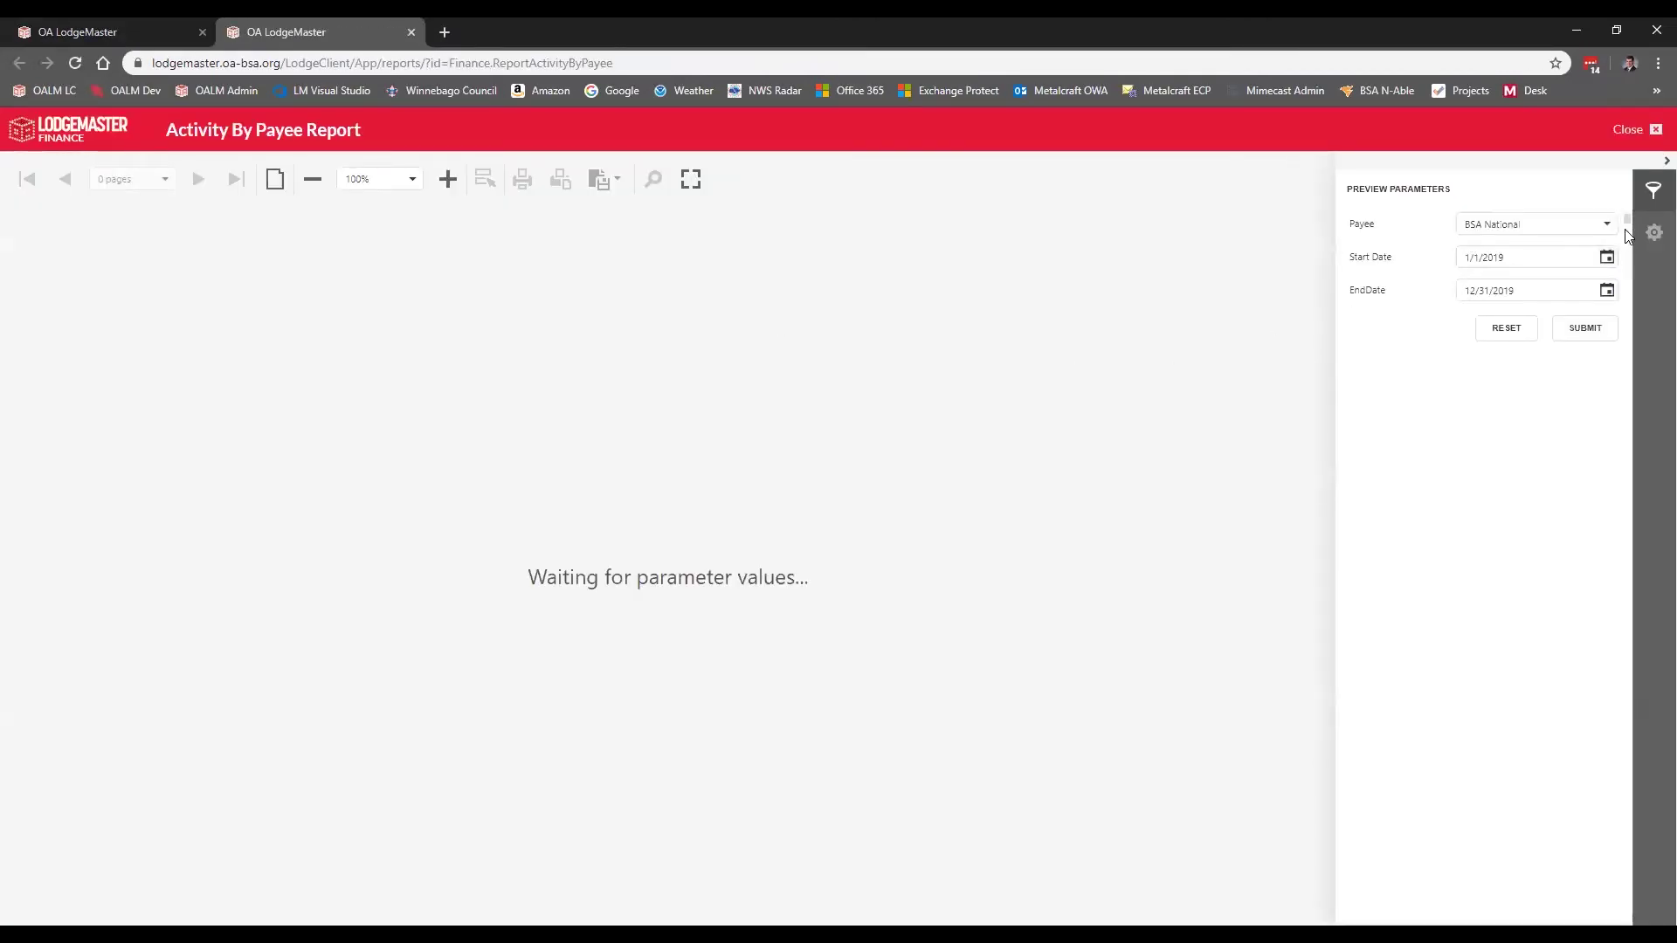
{"action": "left_click", "coordinate": [1603, 225]}
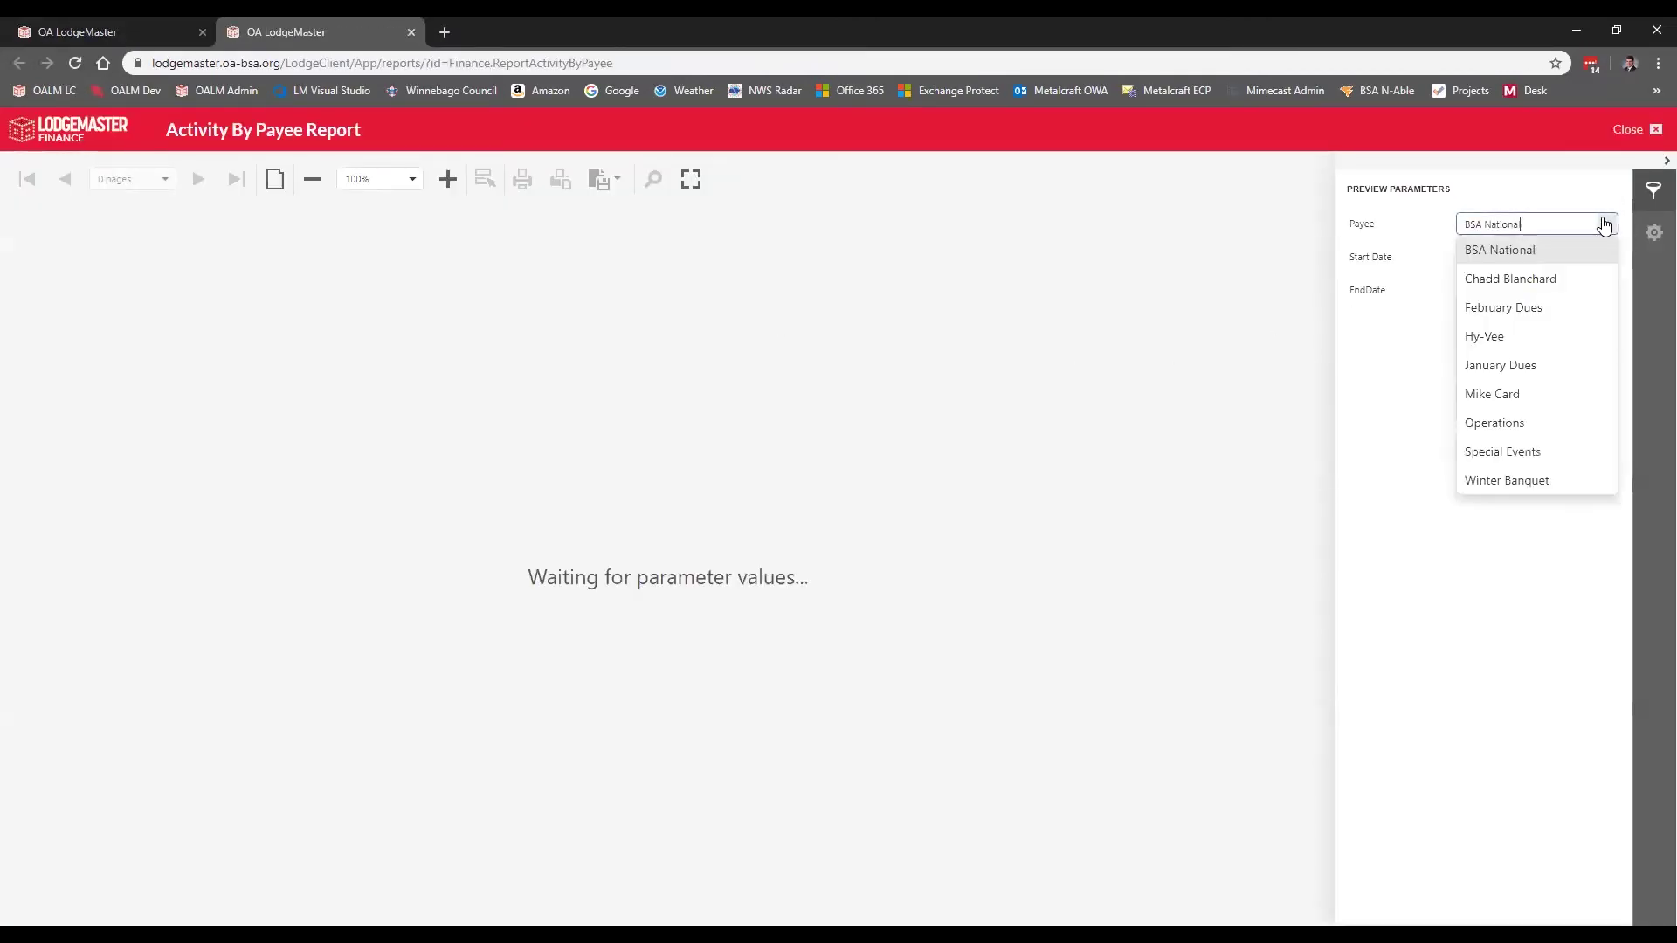
{"action": "left_click", "coordinate": [1552, 476]}
{"action": "left_click", "coordinate": [1617, 226]}
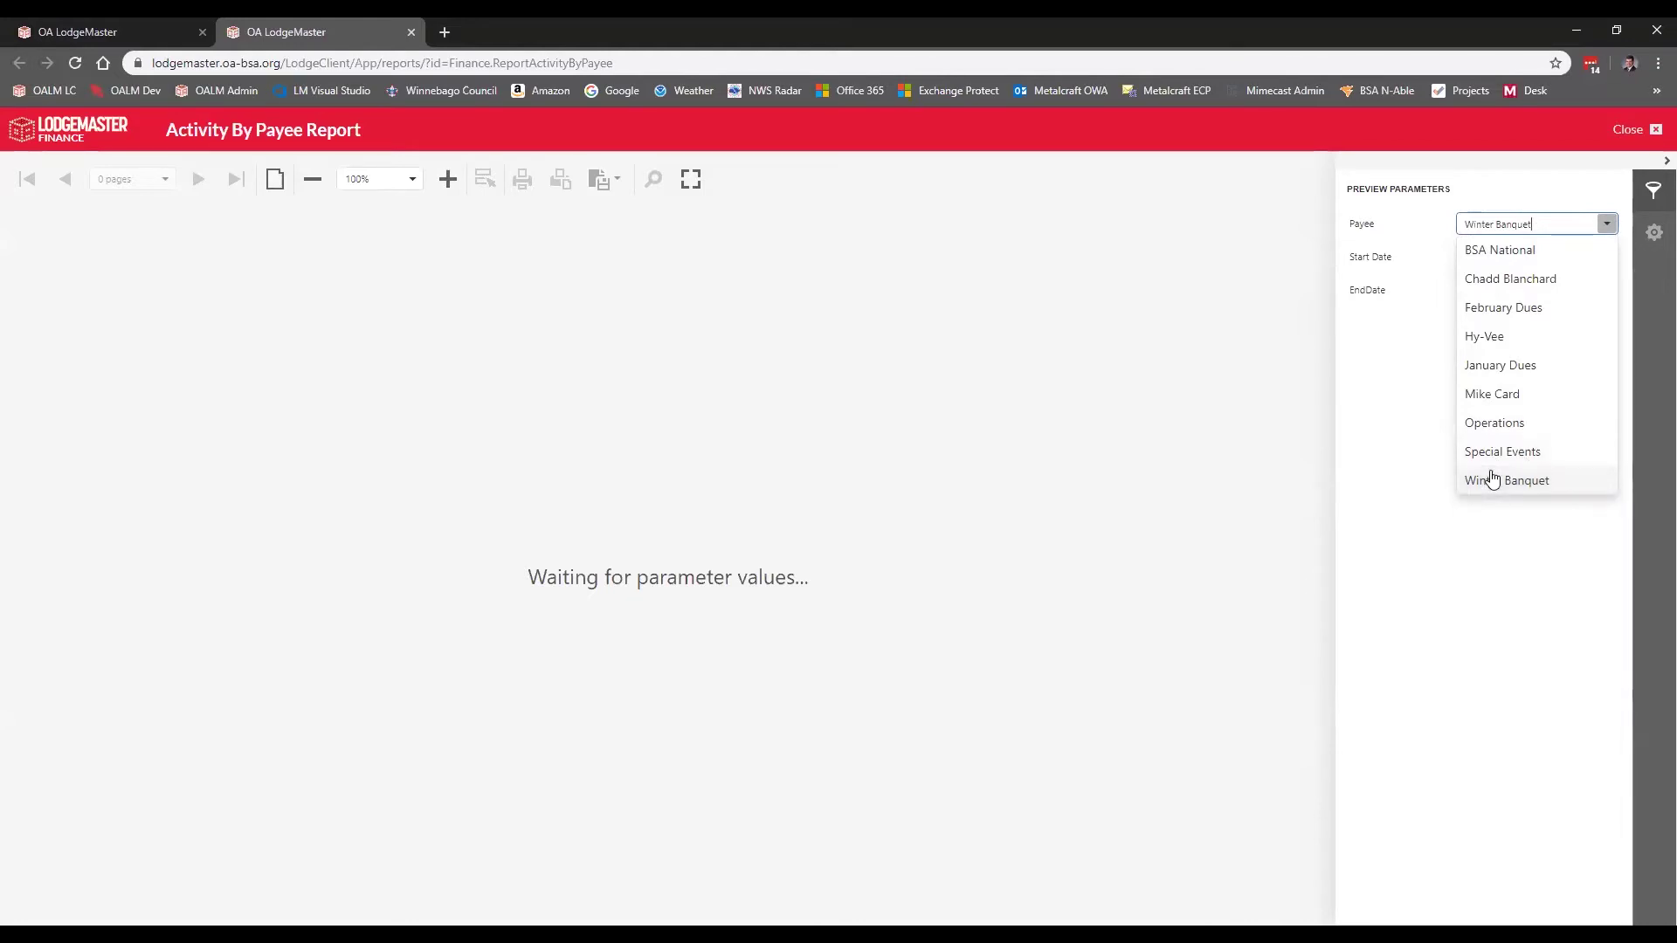
{"action": "left_click", "coordinate": [1492, 480]}
{"action": "left_click", "coordinate": [1605, 334]}
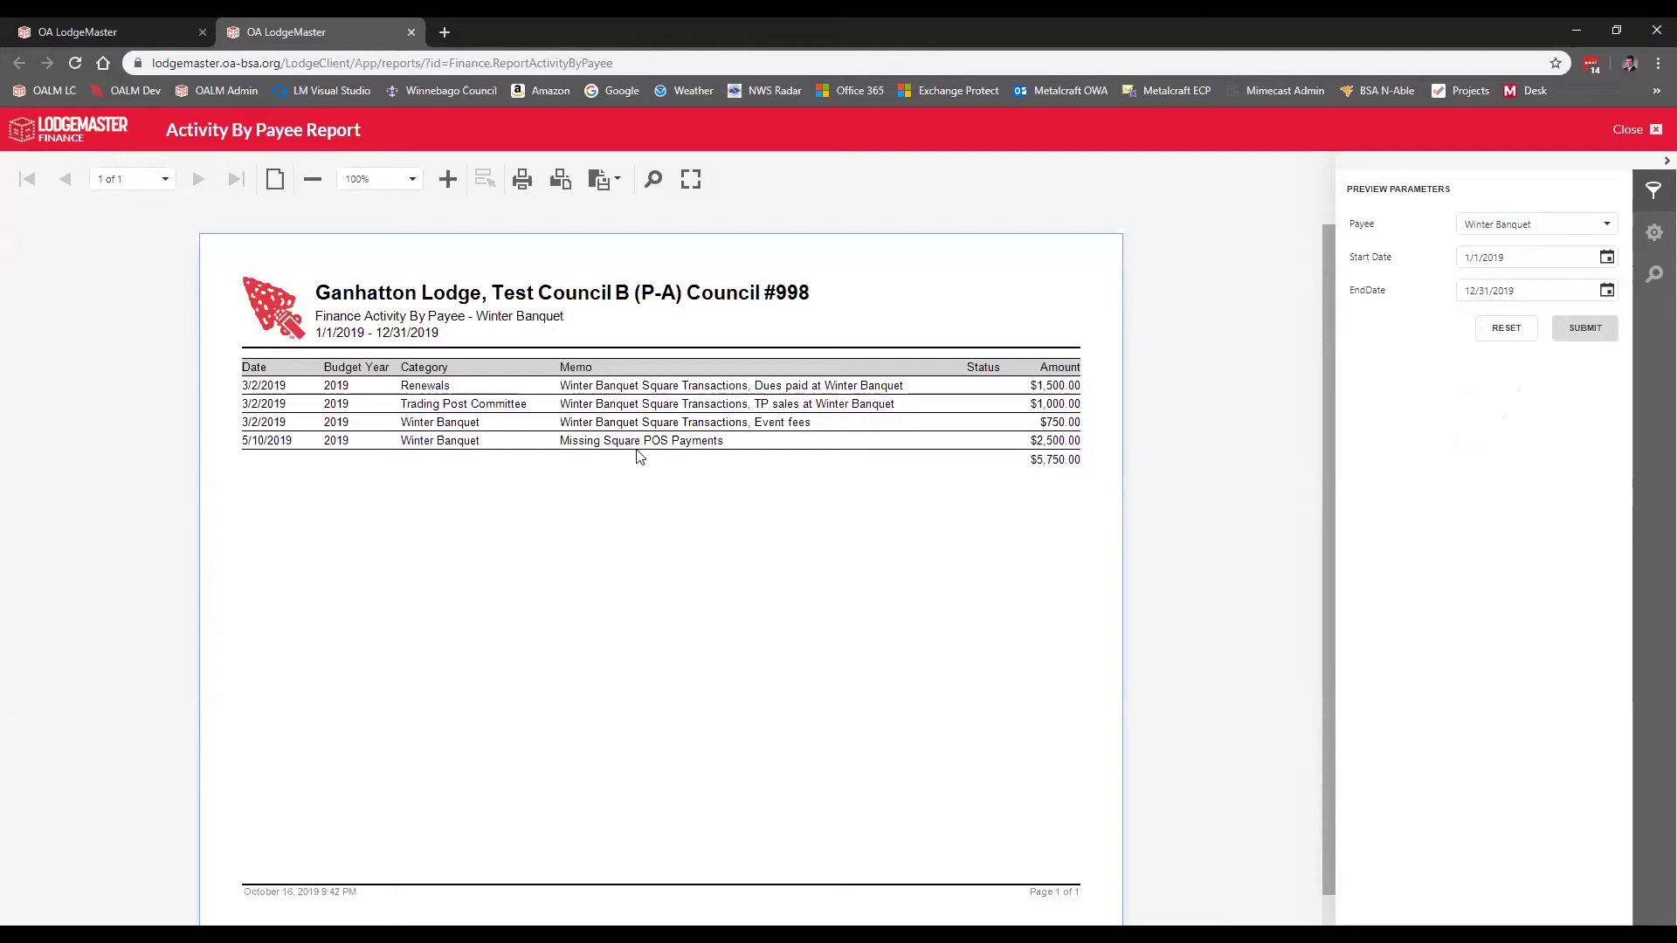
{"action": "left_click", "coordinate": [1629, 133]}
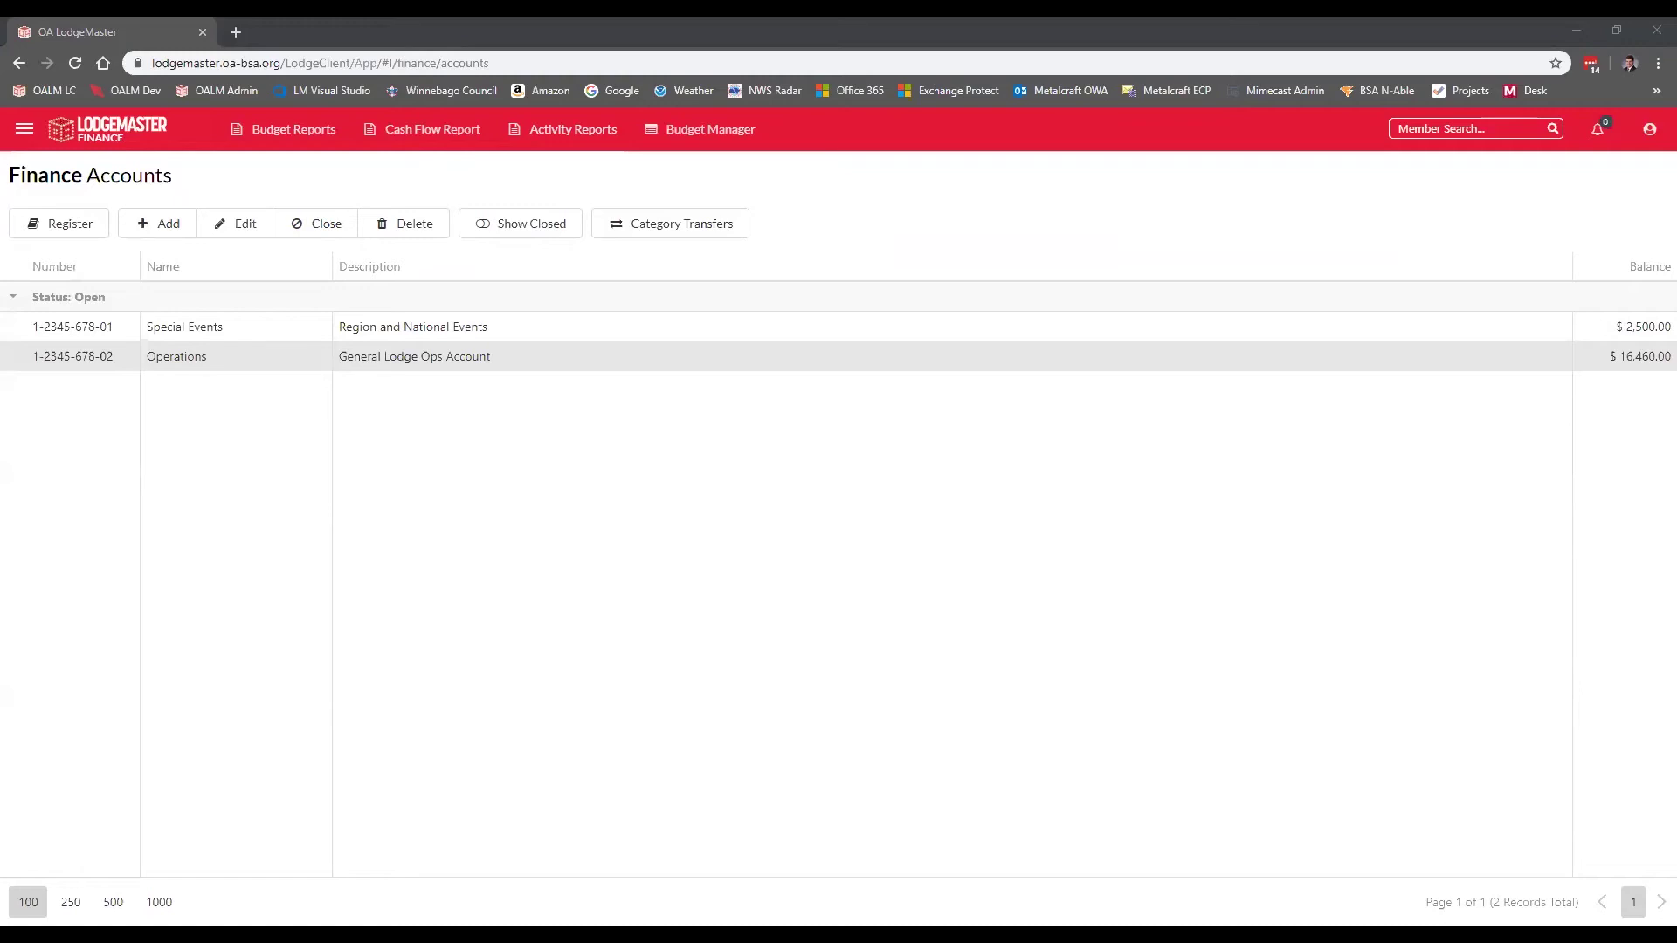
Go to the Finance Category Register, which lists no category transfers yet
{"action": "left_click", "coordinate": [690, 445]}
{"action": "left_click", "coordinate": [651, 231]}
Add a category transfer dated 9/1/2019 drawing from Operations - Admin and Finance - Trading Post Committee
{"action": "left_click", "coordinate": [59, 227]}
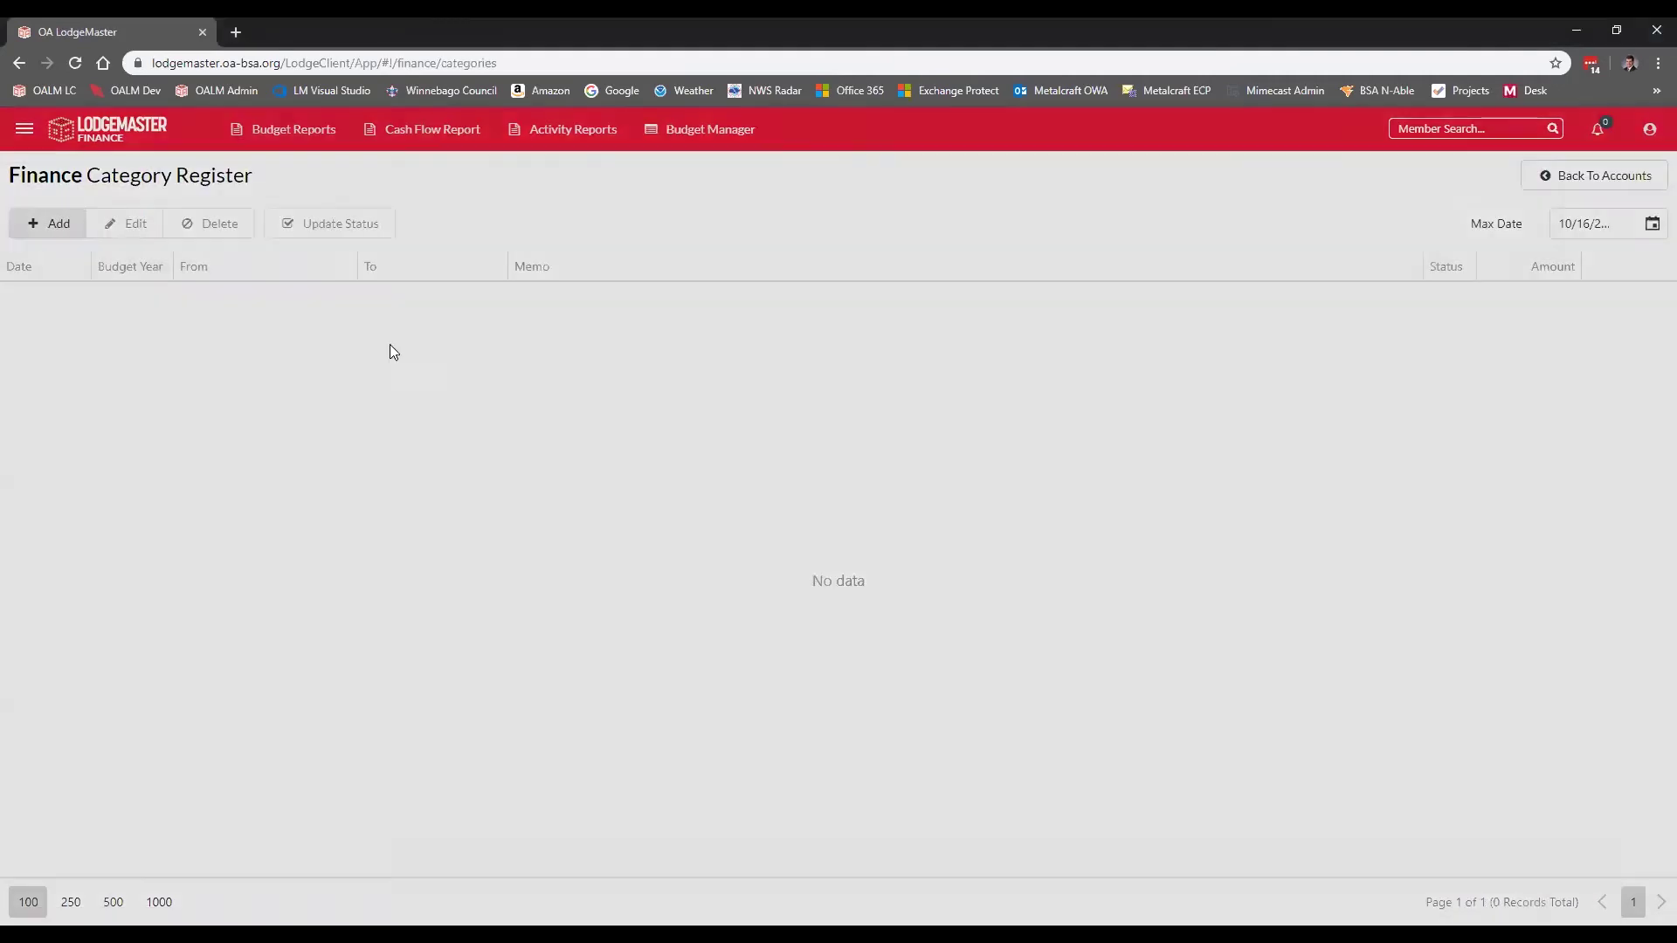
{"action": "left_click", "coordinate": [1202, 229]}
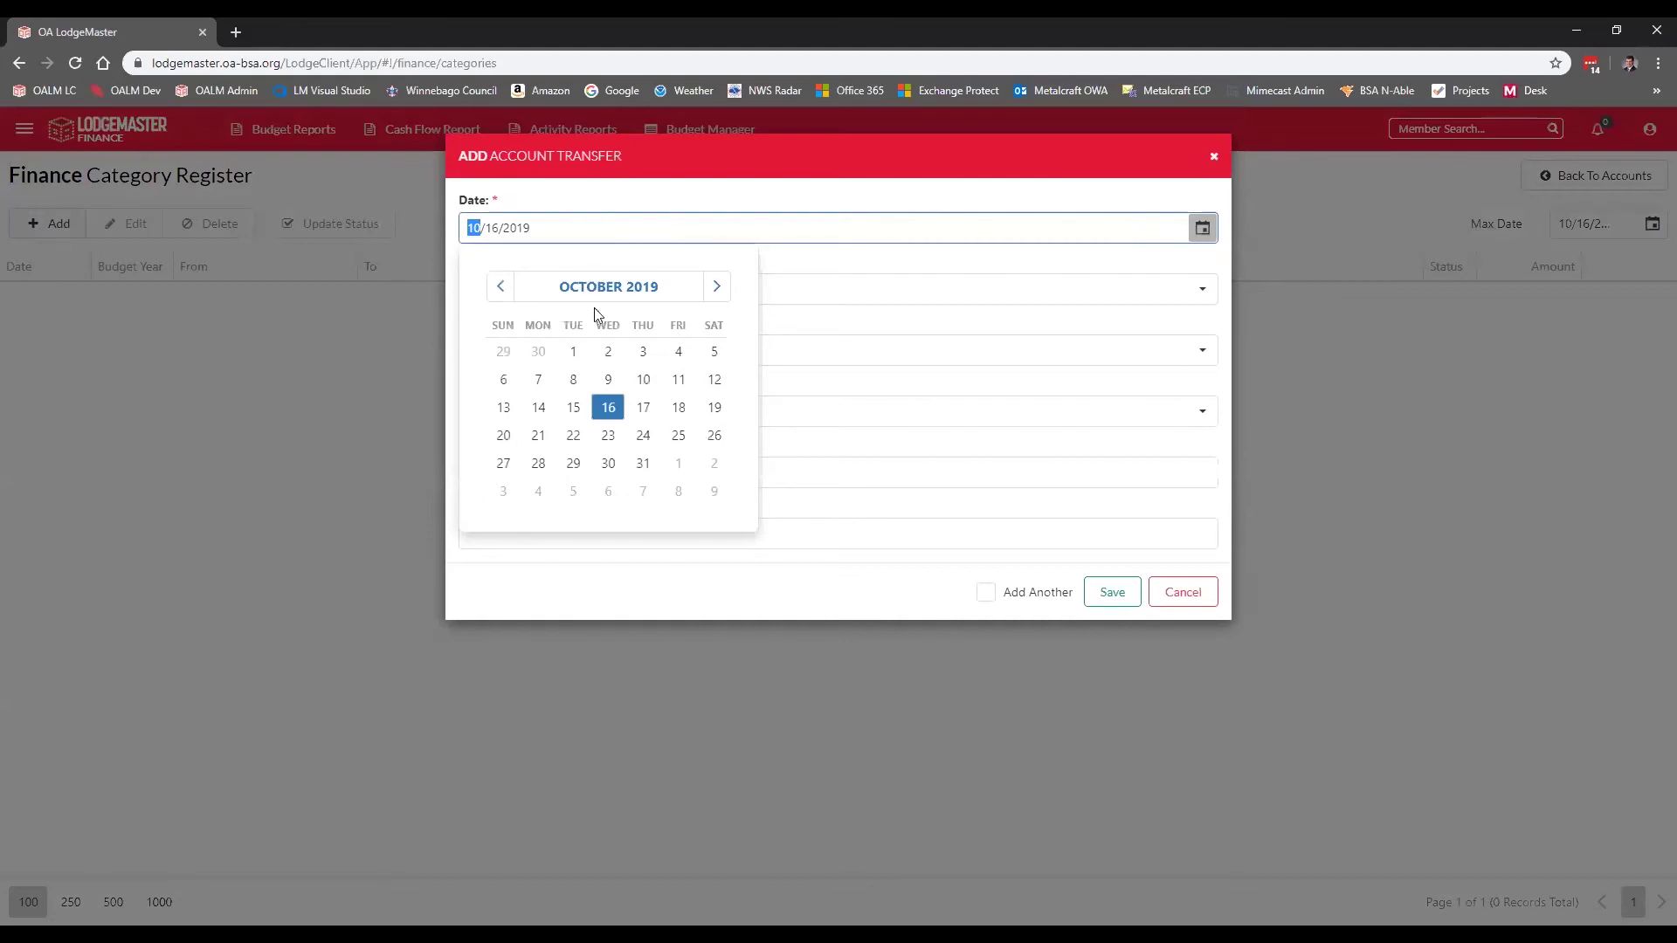
{"action": "left_click", "coordinate": [501, 292]}
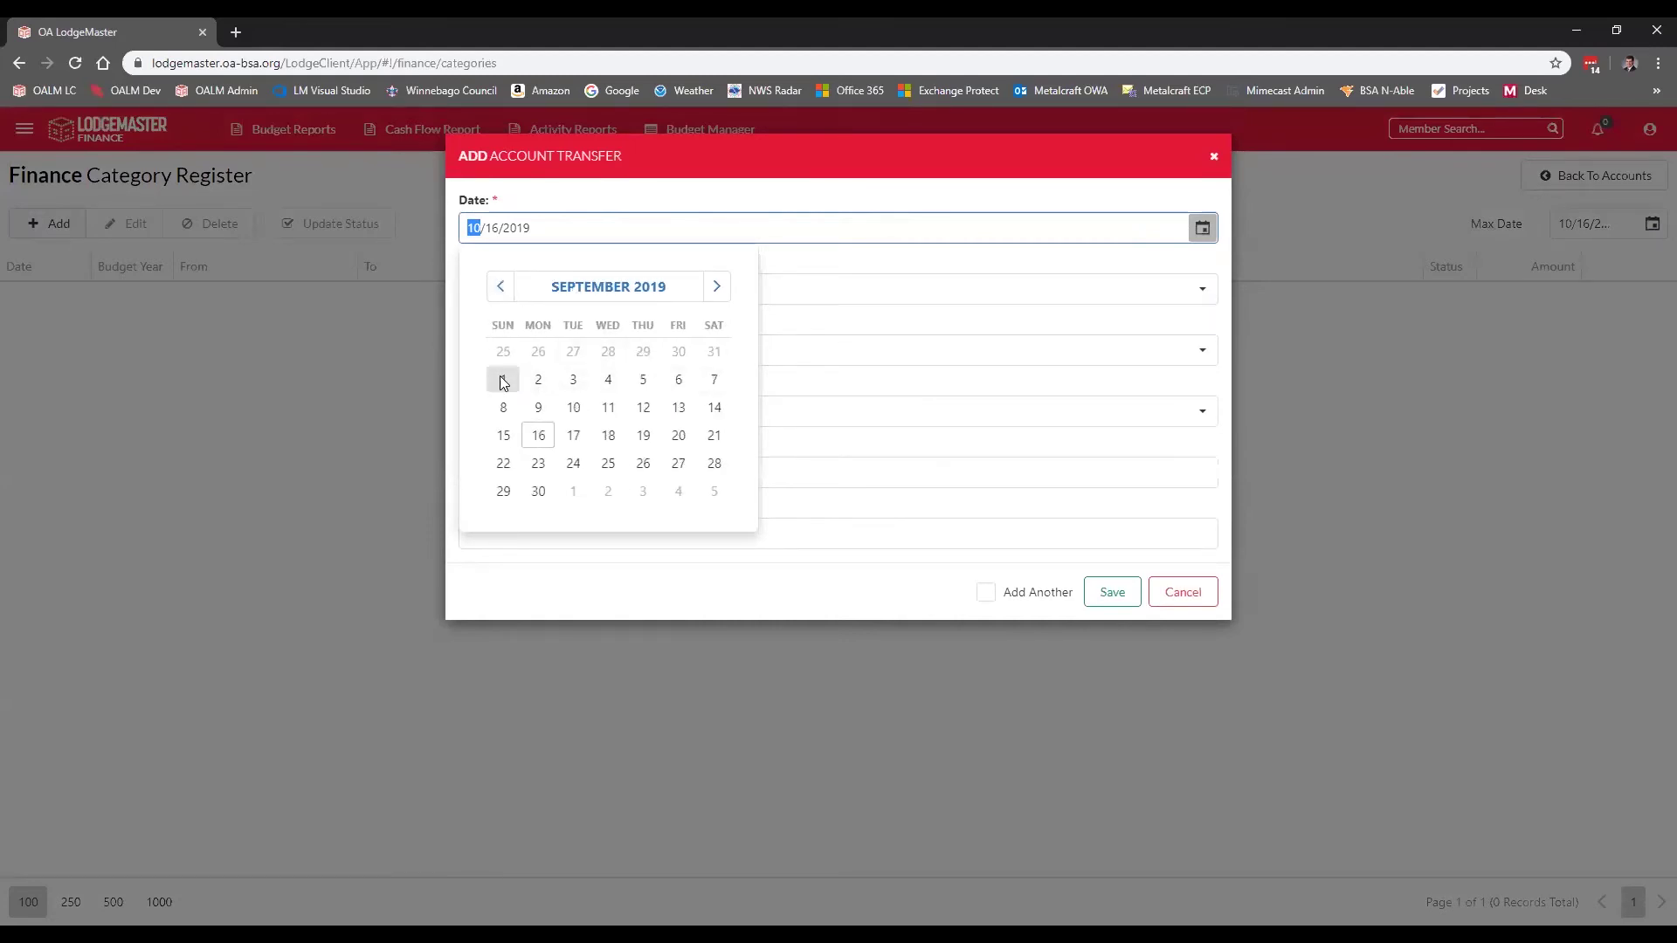
{"action": "left_click", "coordinate": [503, 379]}
{"action": "left_click", "coordinate": [1202, 351]}
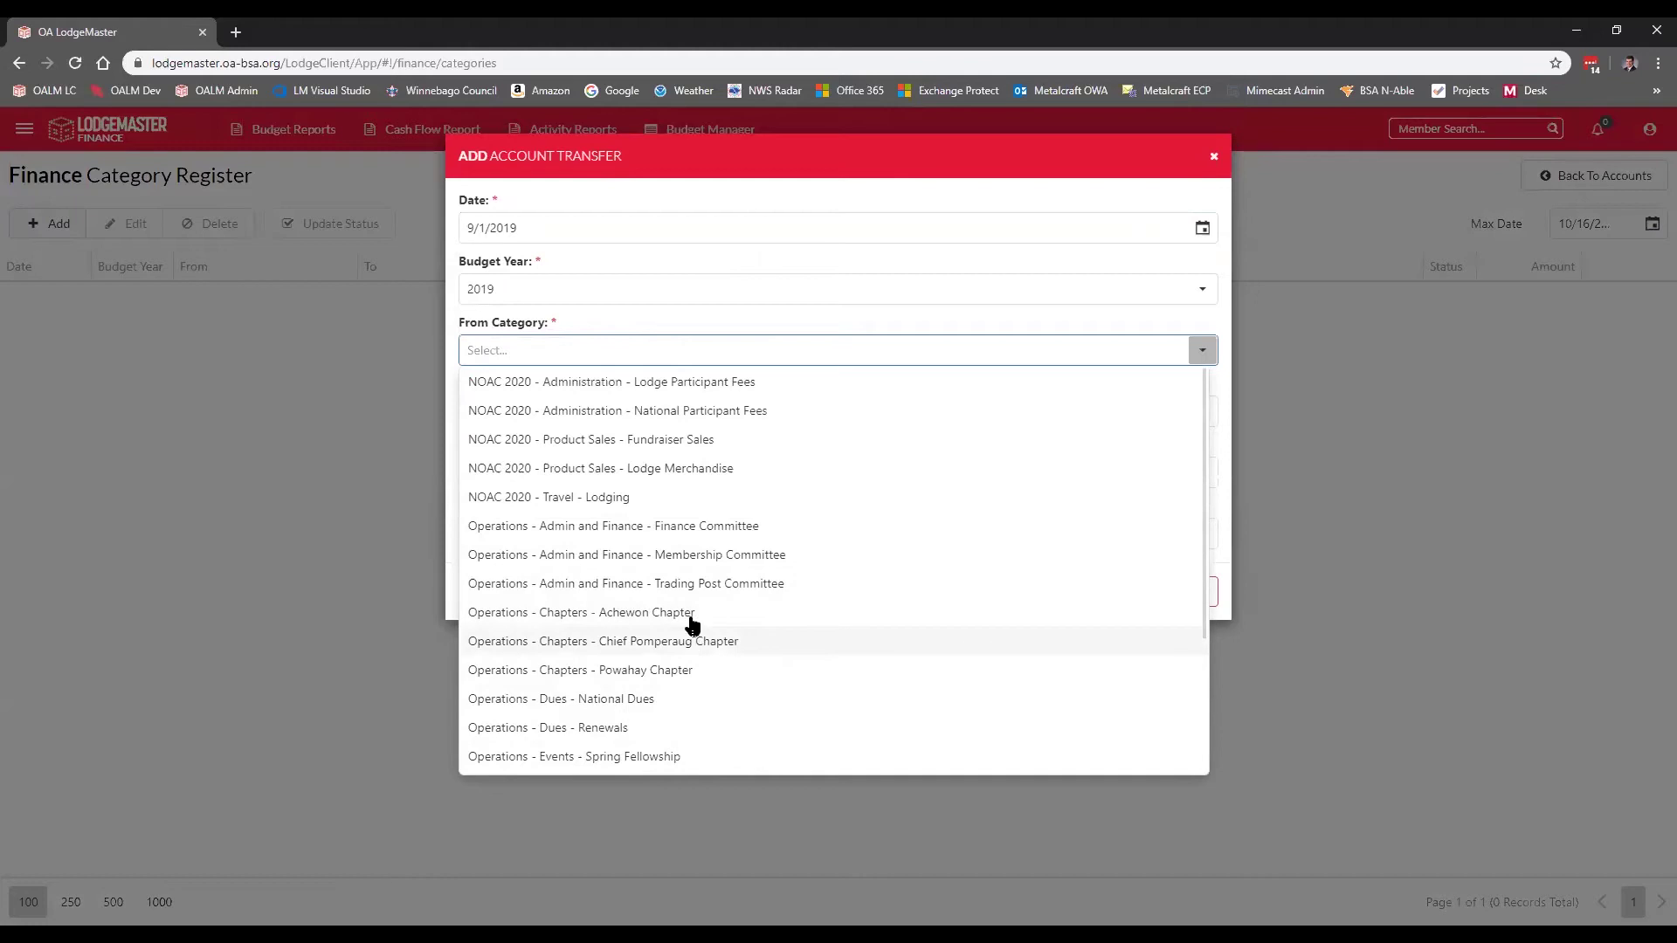
{"action": "left_click", "coordinate": [756, 585]}
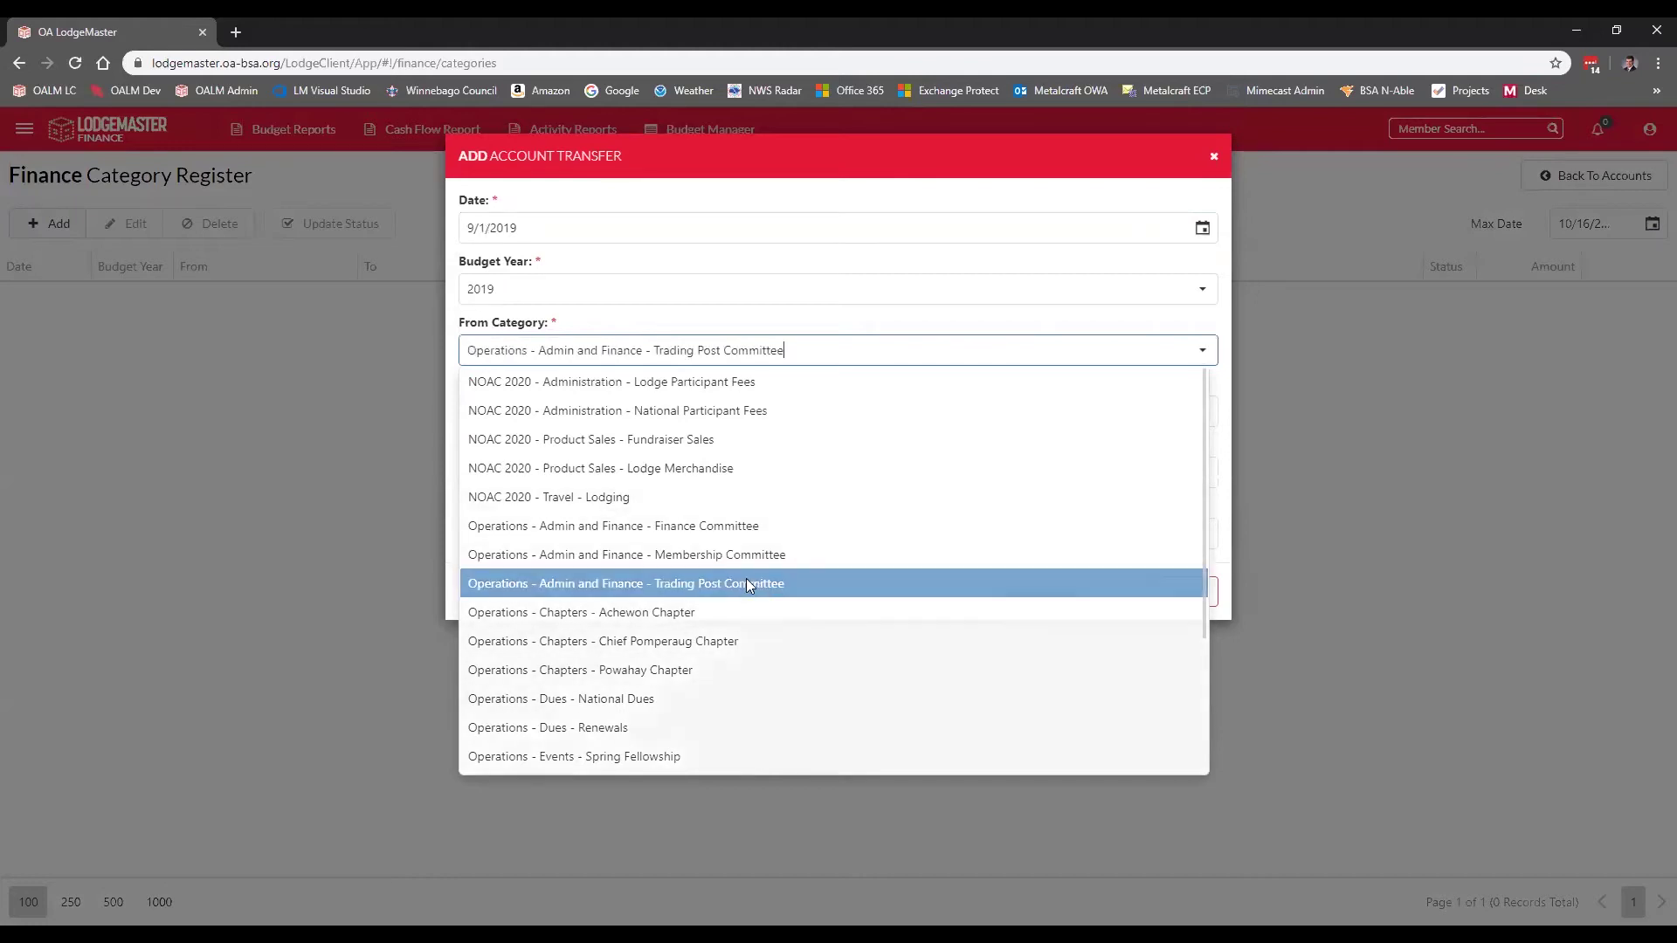
{"action": "left_click", "coordinate": [1185, 412]}
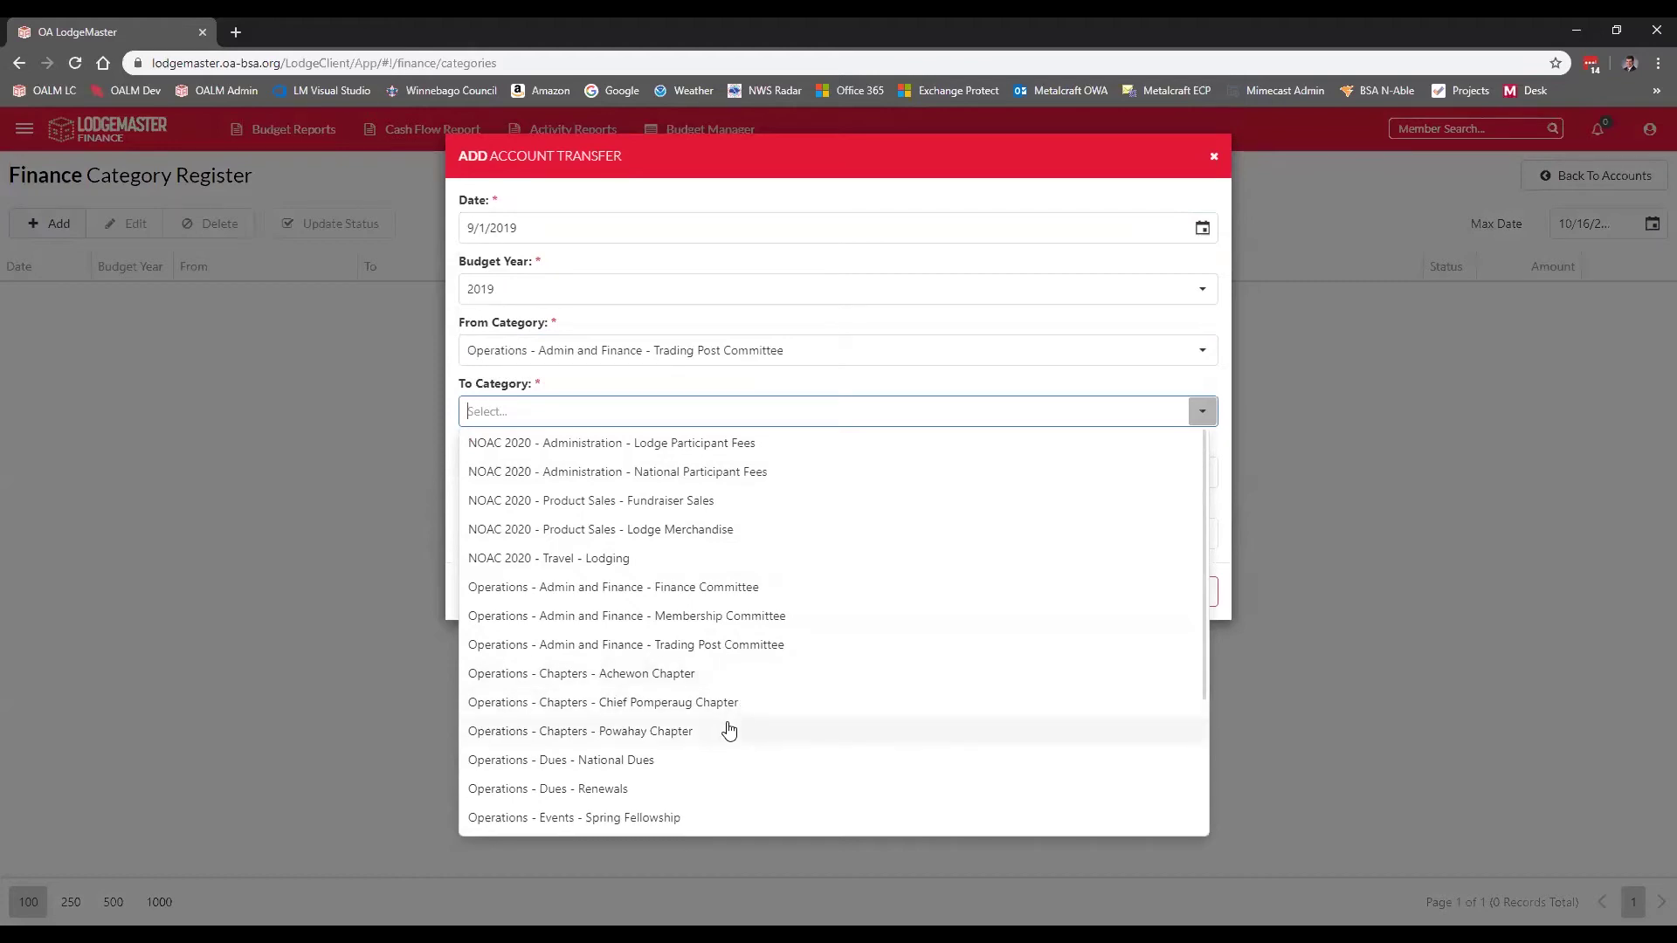
Send $750 to Membership Committee with memo 'Ordeal sashes' and save the transfer
{"action": "left_click", "coordinate": [768, 626]}
{"action": "left_click", "coordinate": [527, 466]}
{"action": "type", "text": "750"}
{"action": "key", "text": "Tab"}
{"action": "type", "text": "Ordeal sashes"}
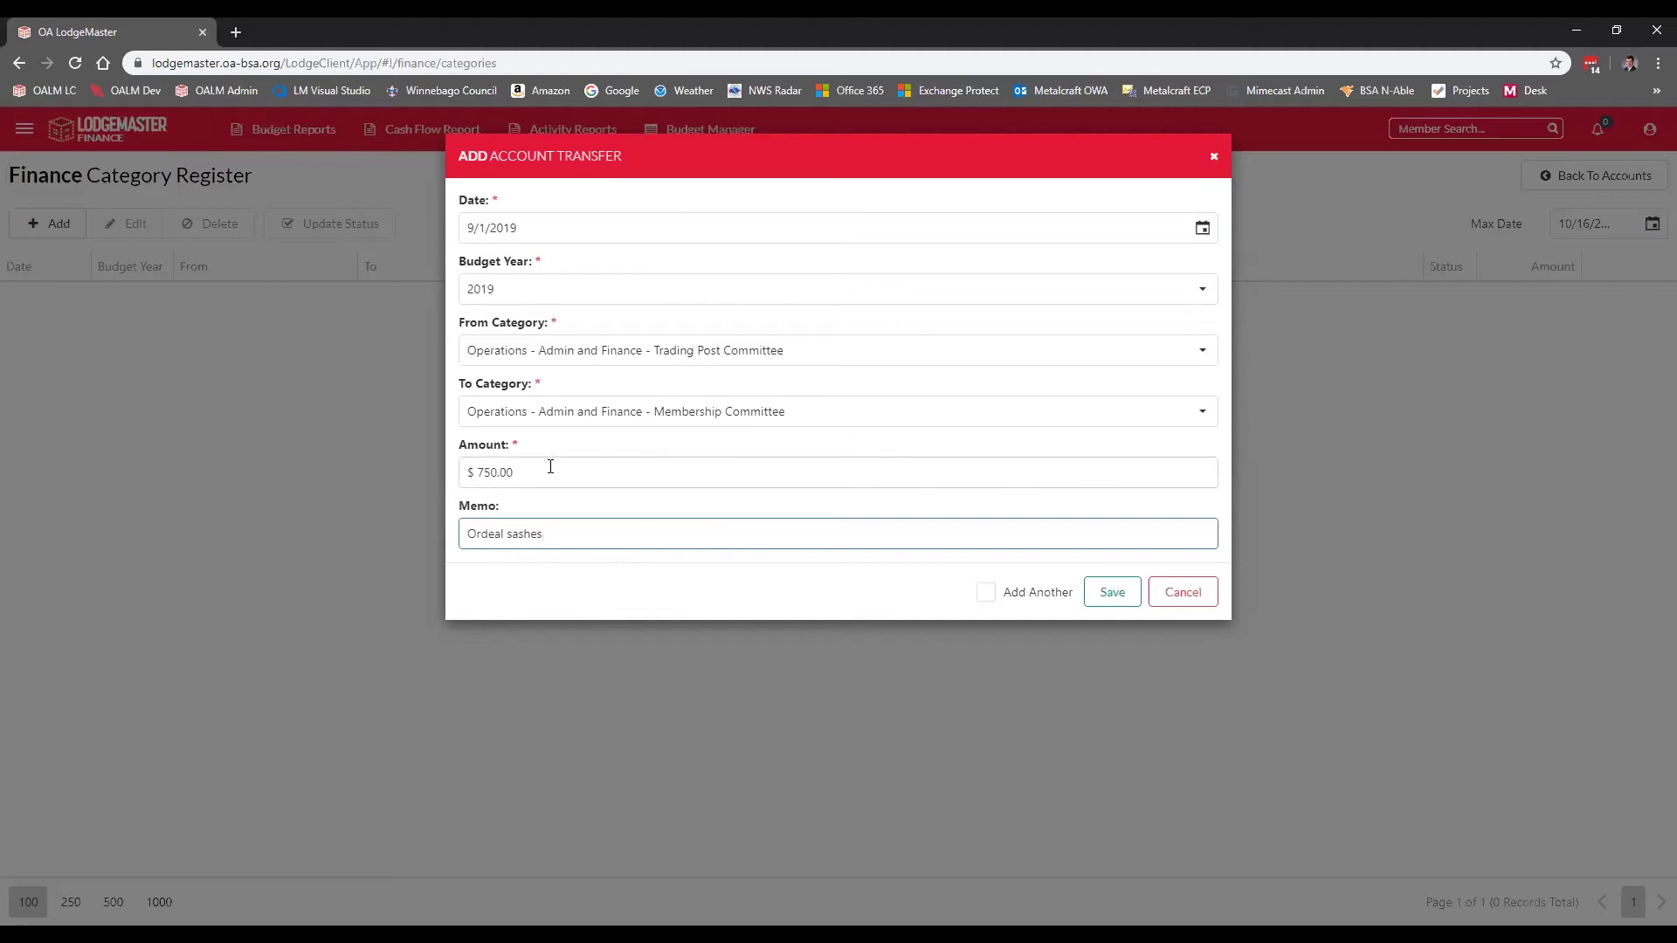
{"action": "left_click", "coordinate": [1124, 606]}
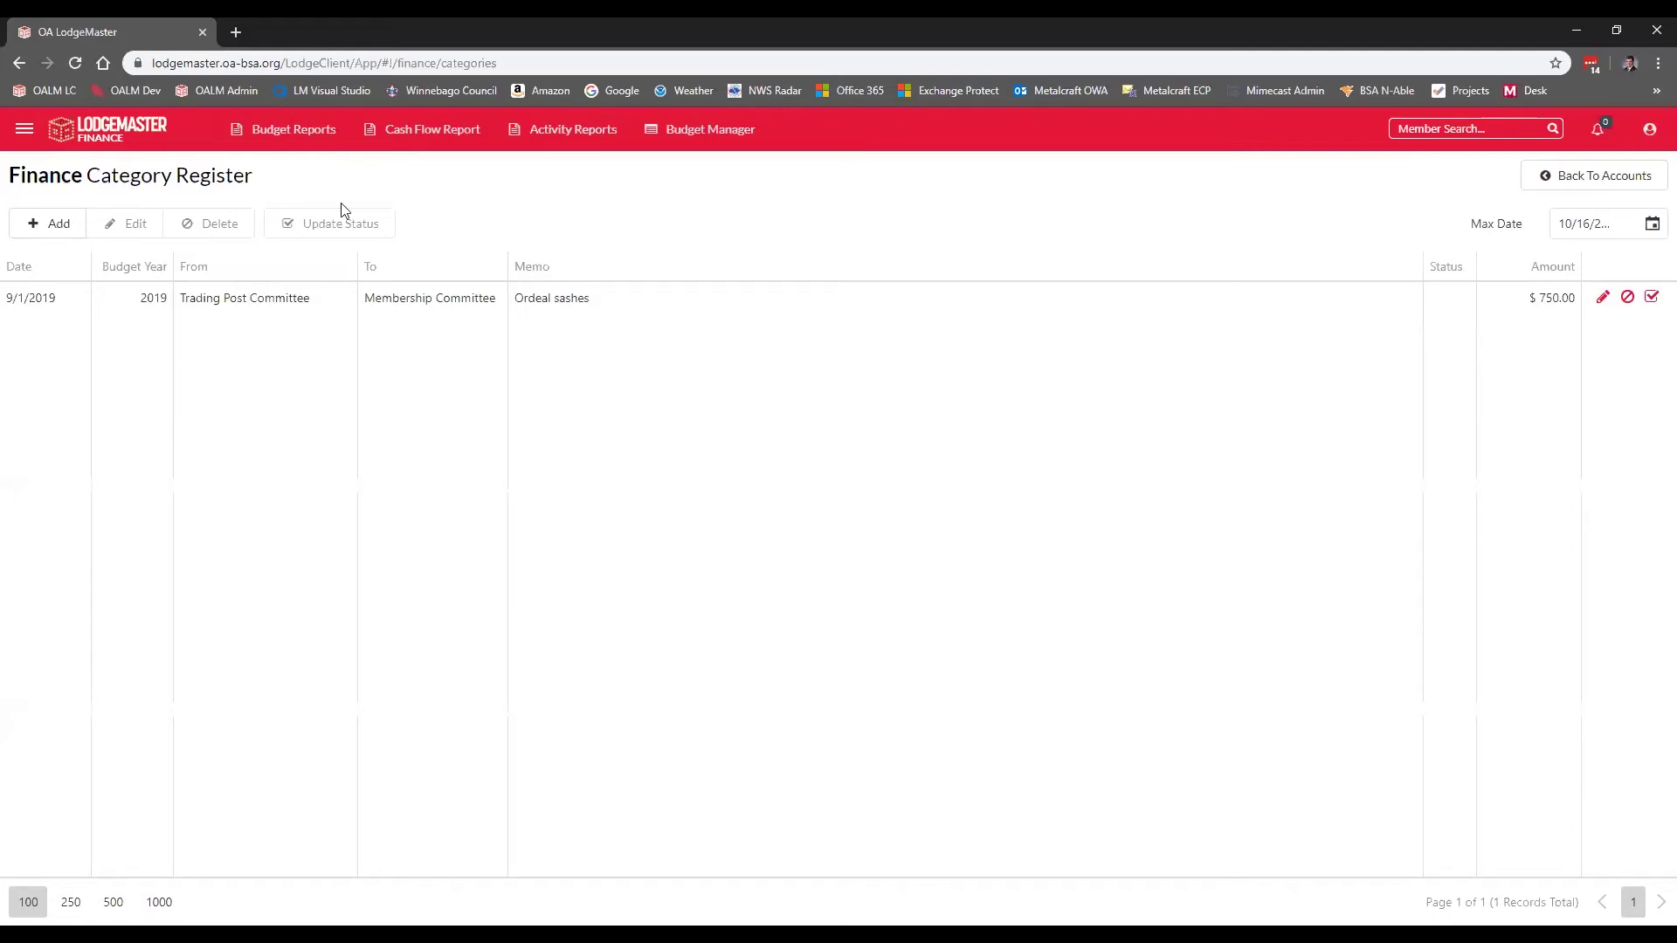
Open the budget reports list and dismiss it again
{"action": "left_click", "coordinate": [282, 135]}
{"action": "left_click_drag", "start_coordinate": [282, 136], "coordinate": [251, 133]}
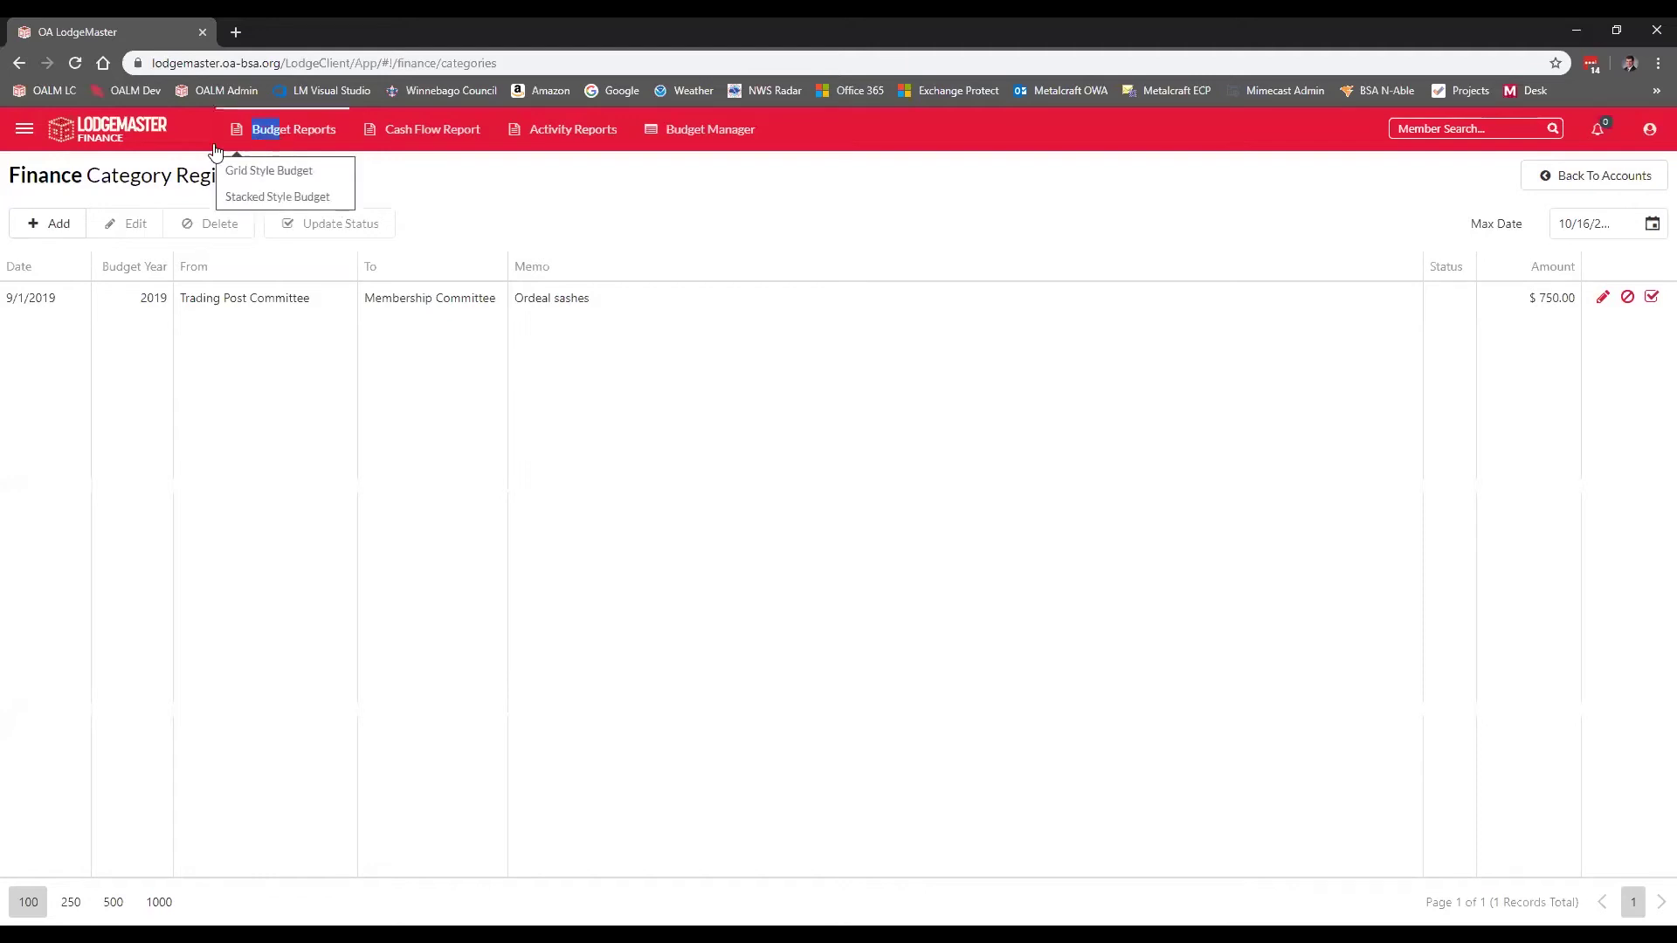
{"action": "left_click", "coordinate": [424, 175]}
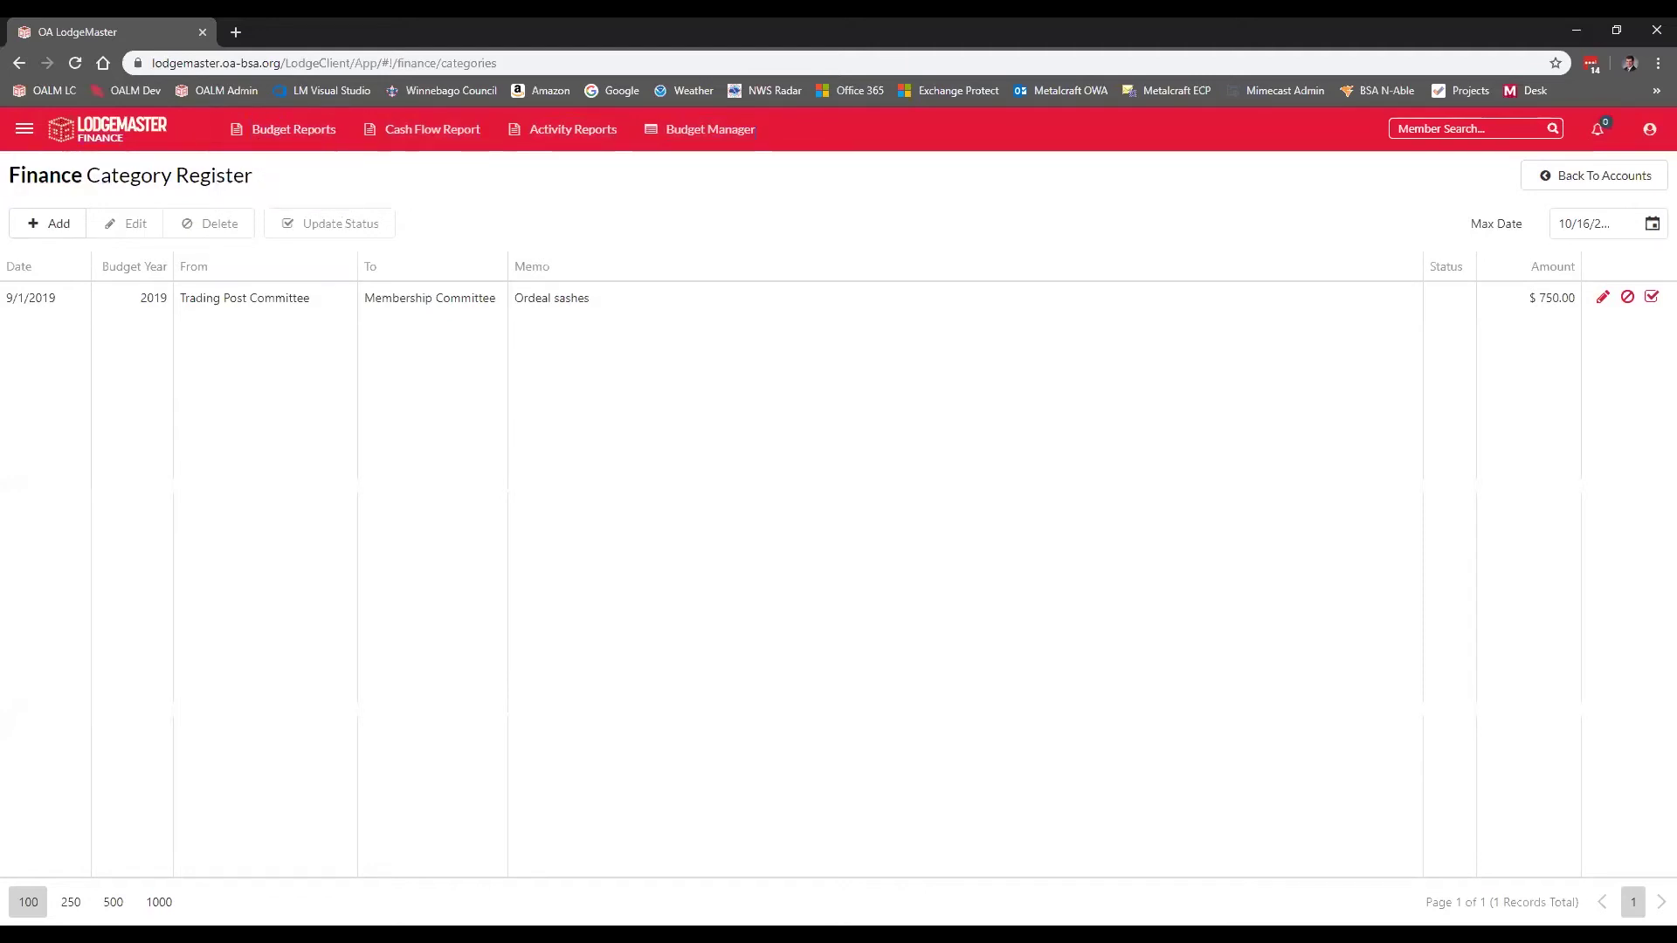